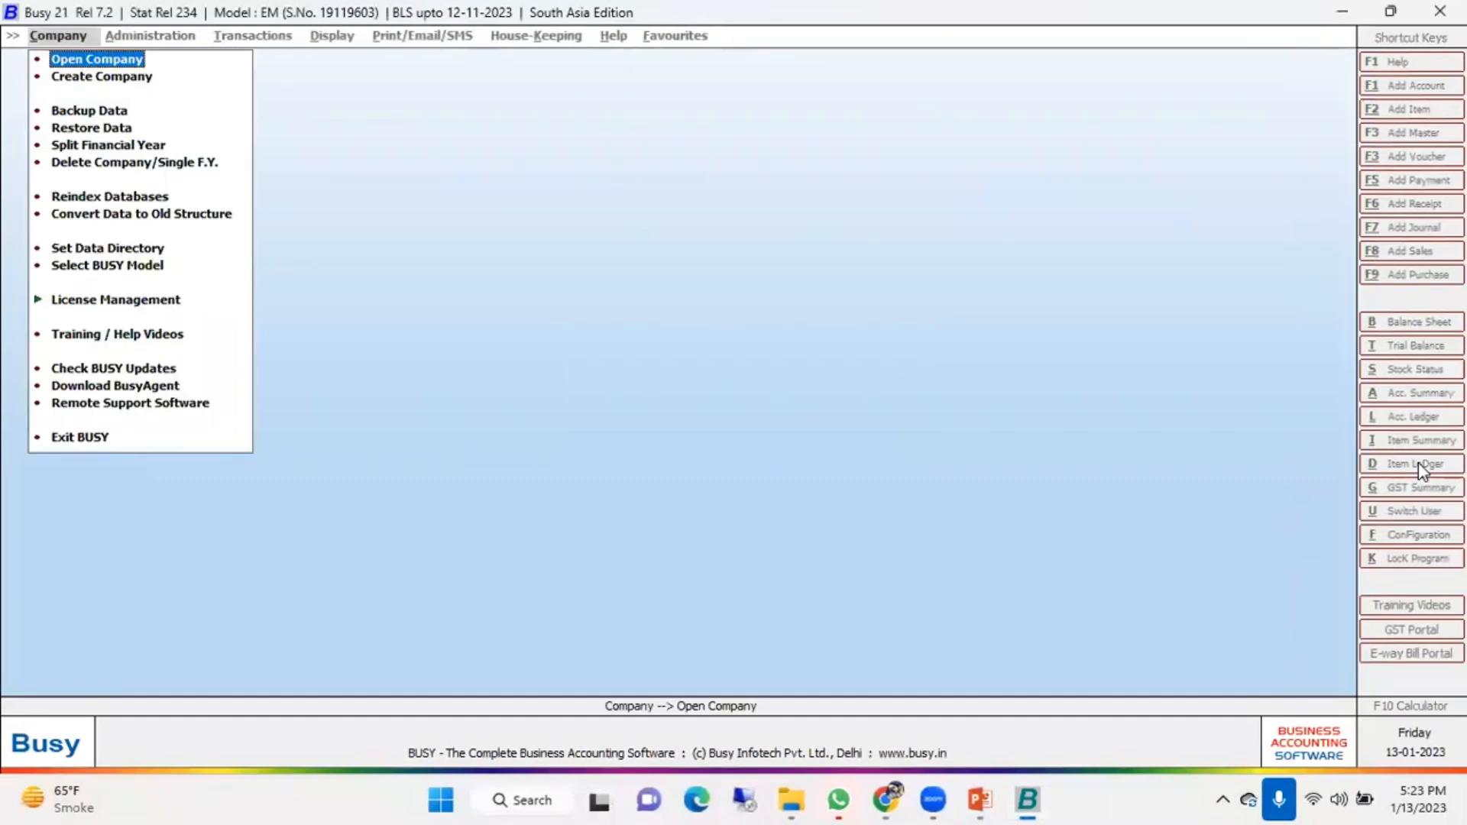
Open the company Busy Oil Corporation Pvt. Ltd
key("Return")
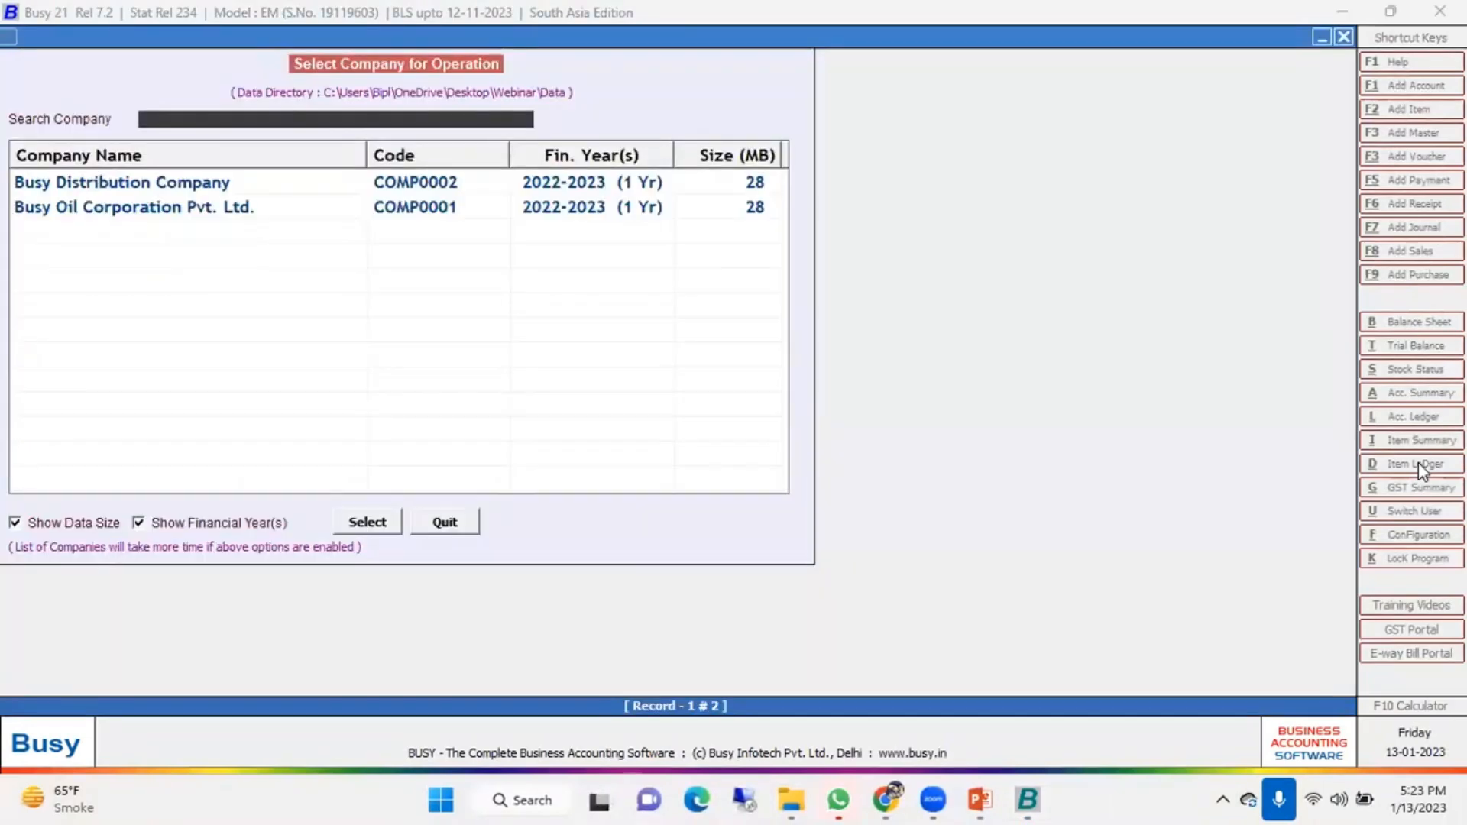
key("Down")
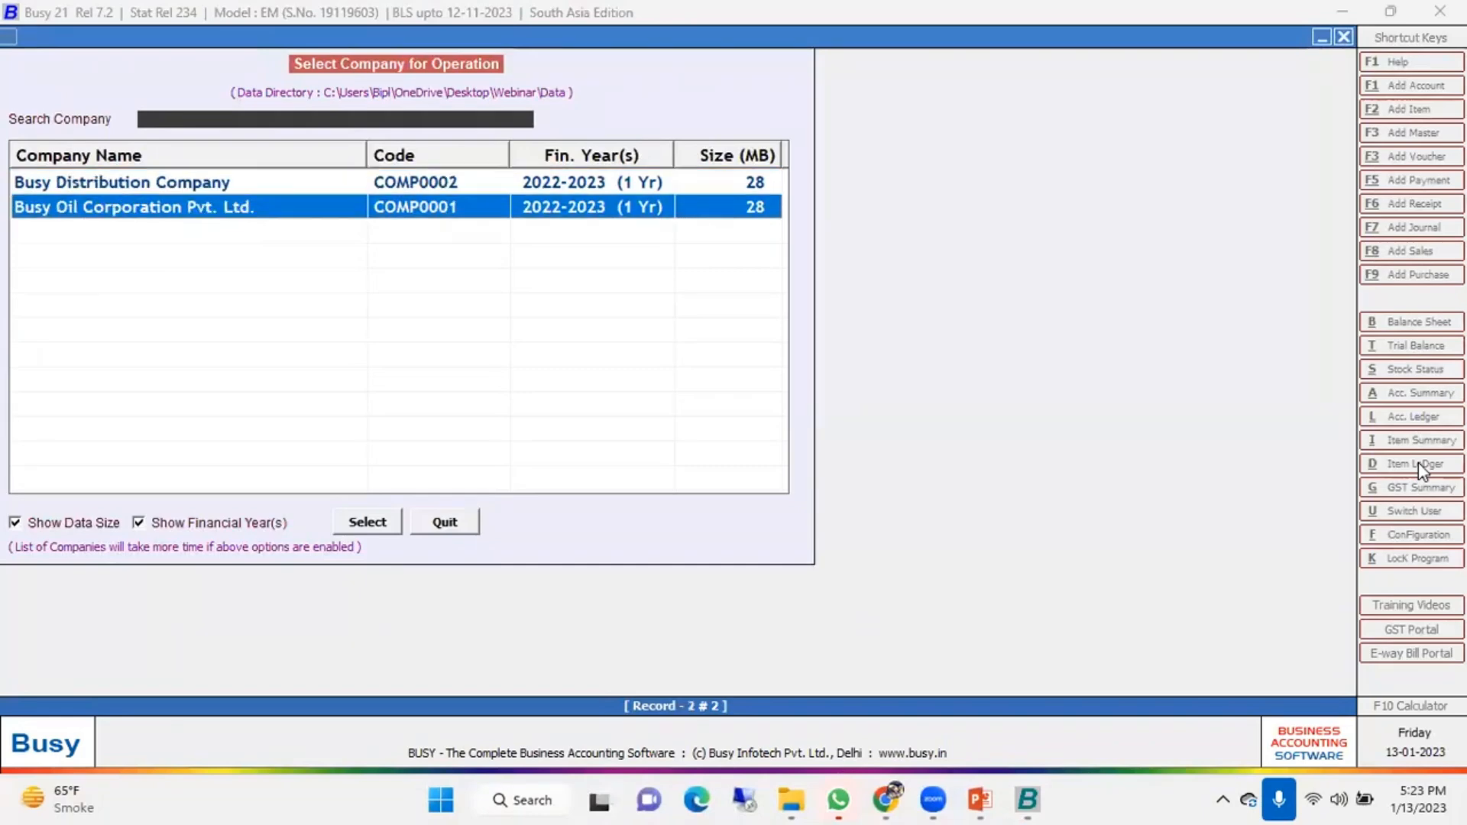
key("Up")
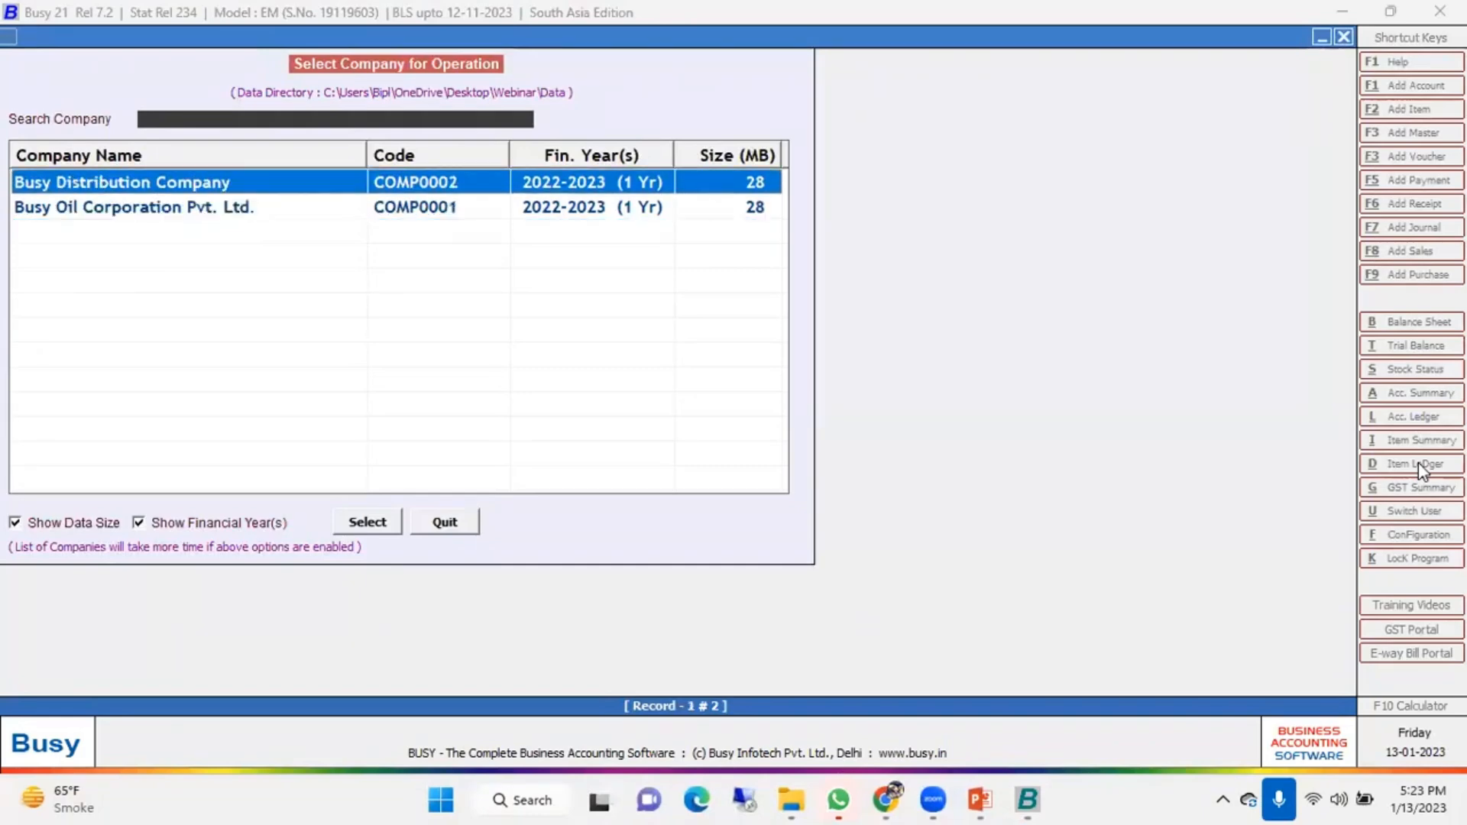
key("Down")
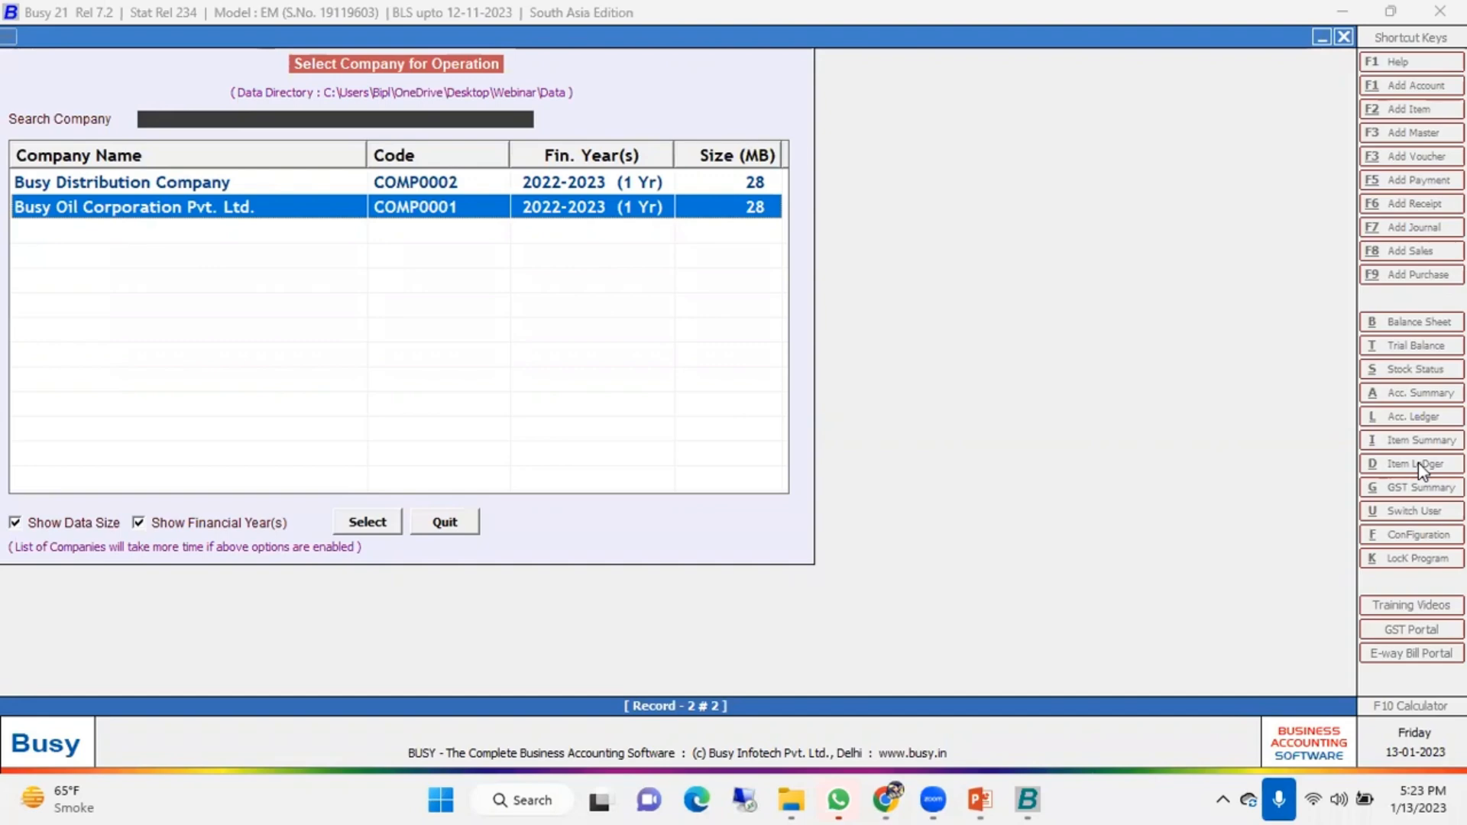
key("Return")
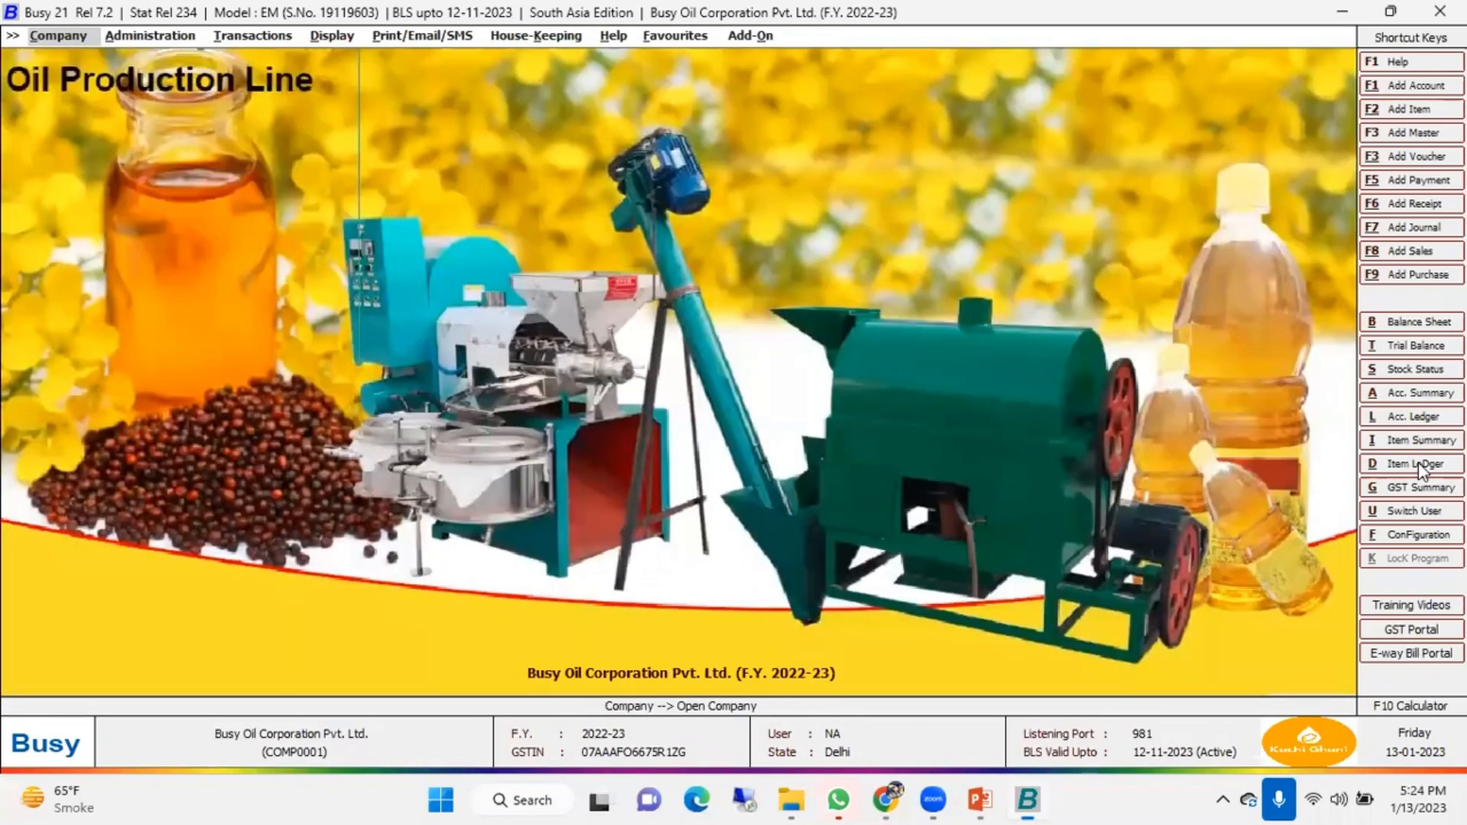
Open the Inventory section of the company's Features / Options configuration
key("Right")
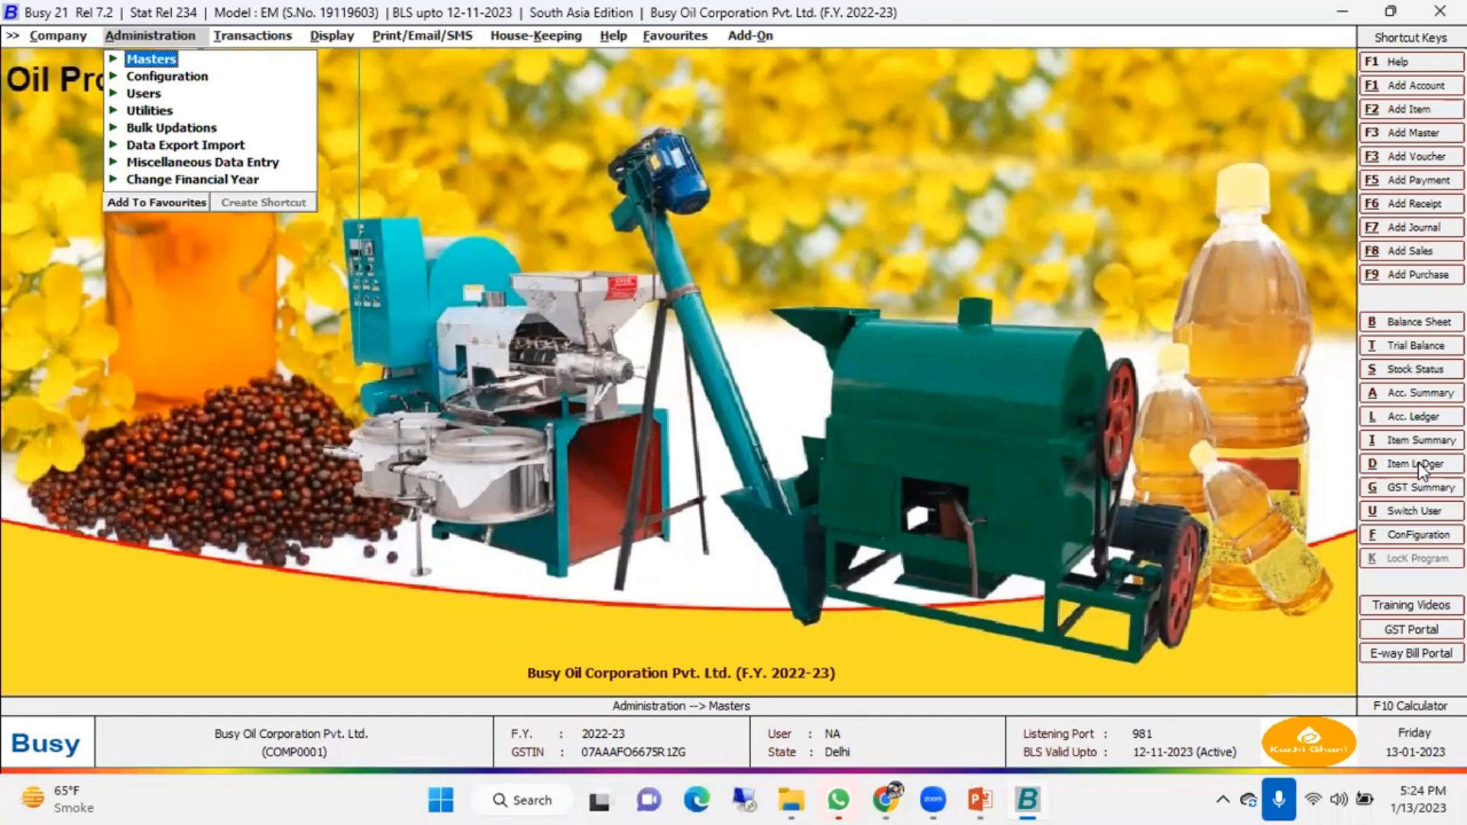
key("Down")
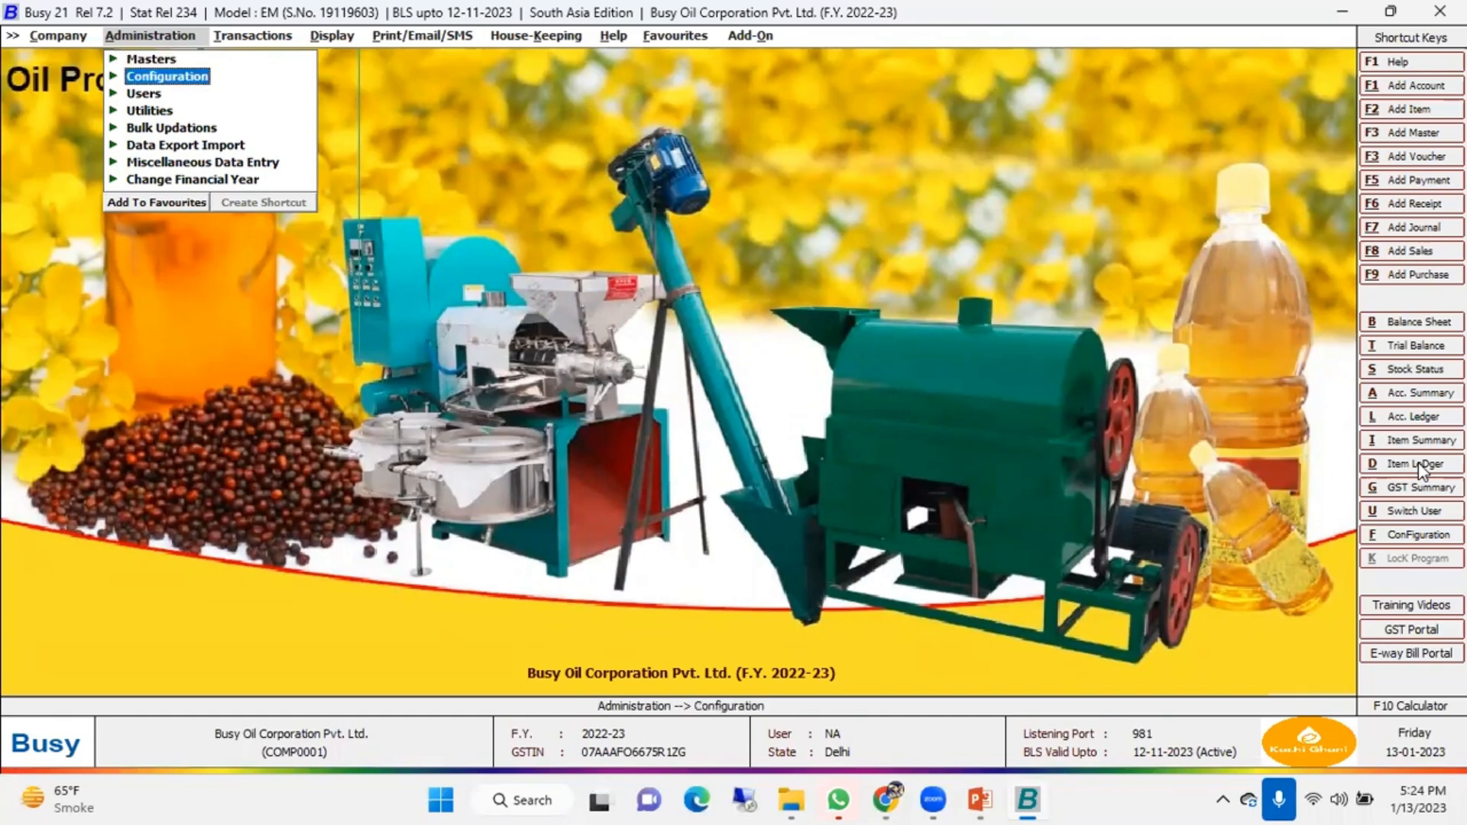
key("Return")
key("Return")
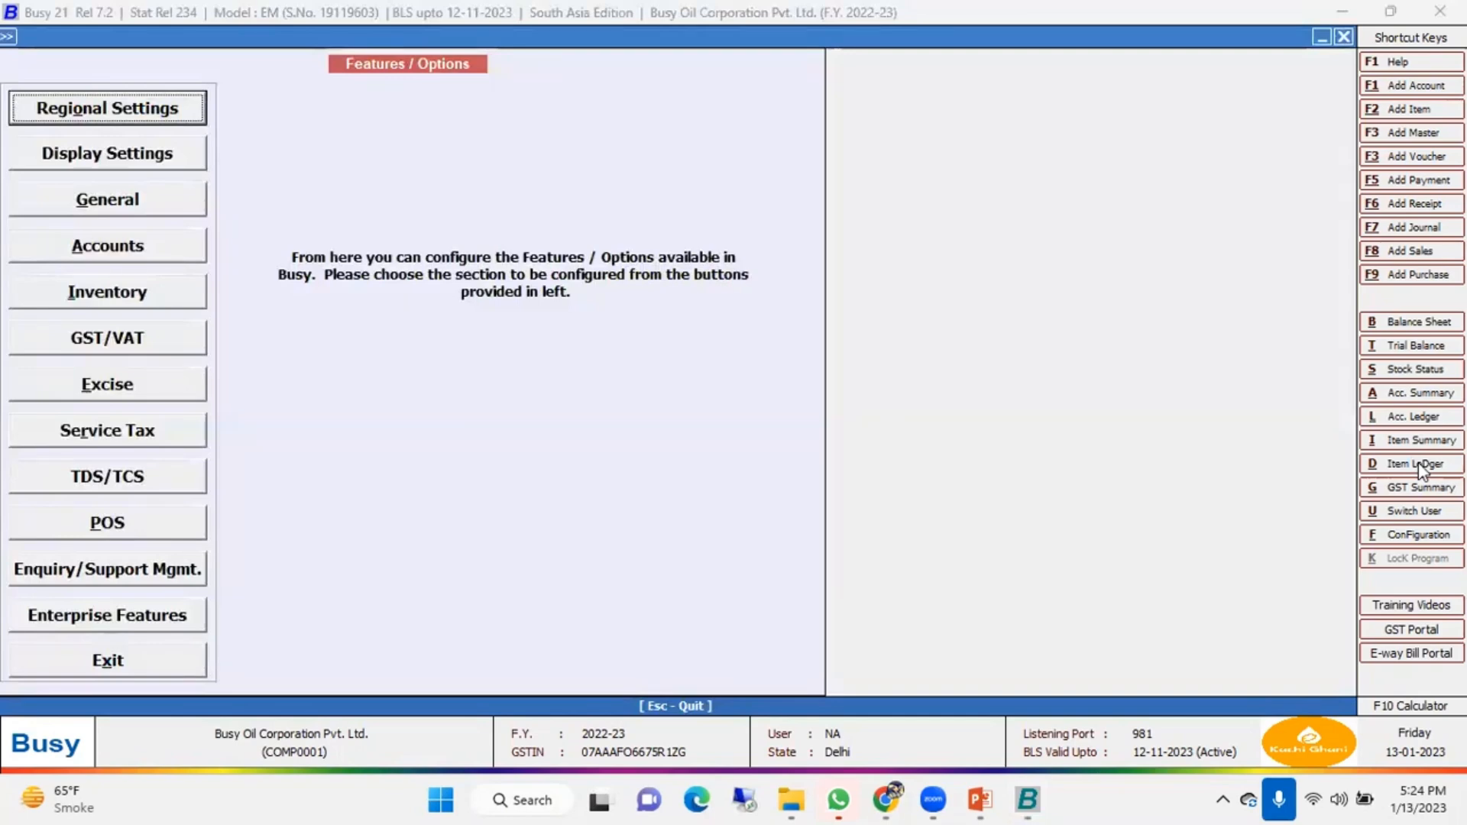
key("Down")
key("Down")
key("Down")
key("Down")
key("Down")
key("Up")
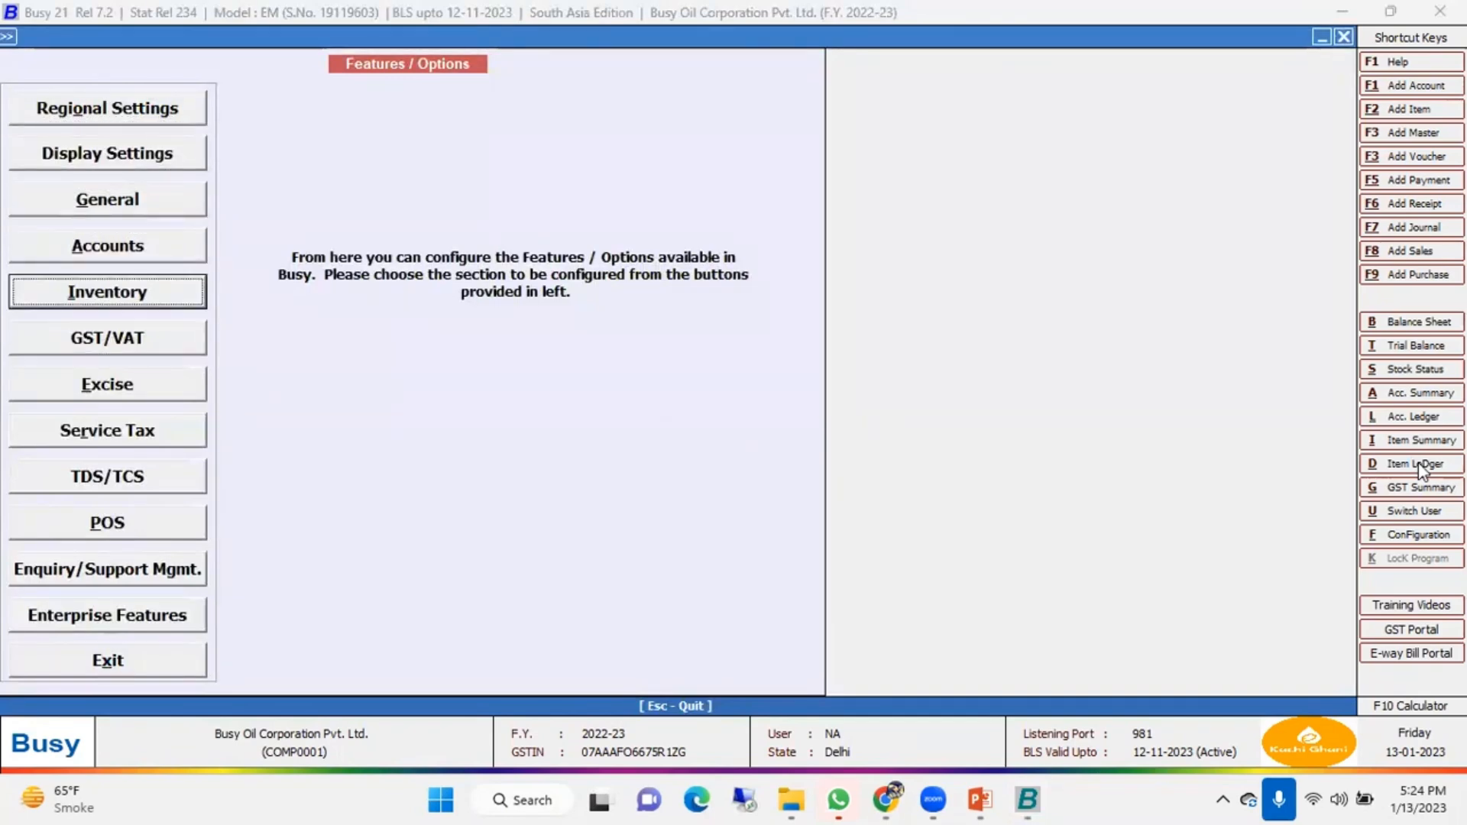
key("Return")
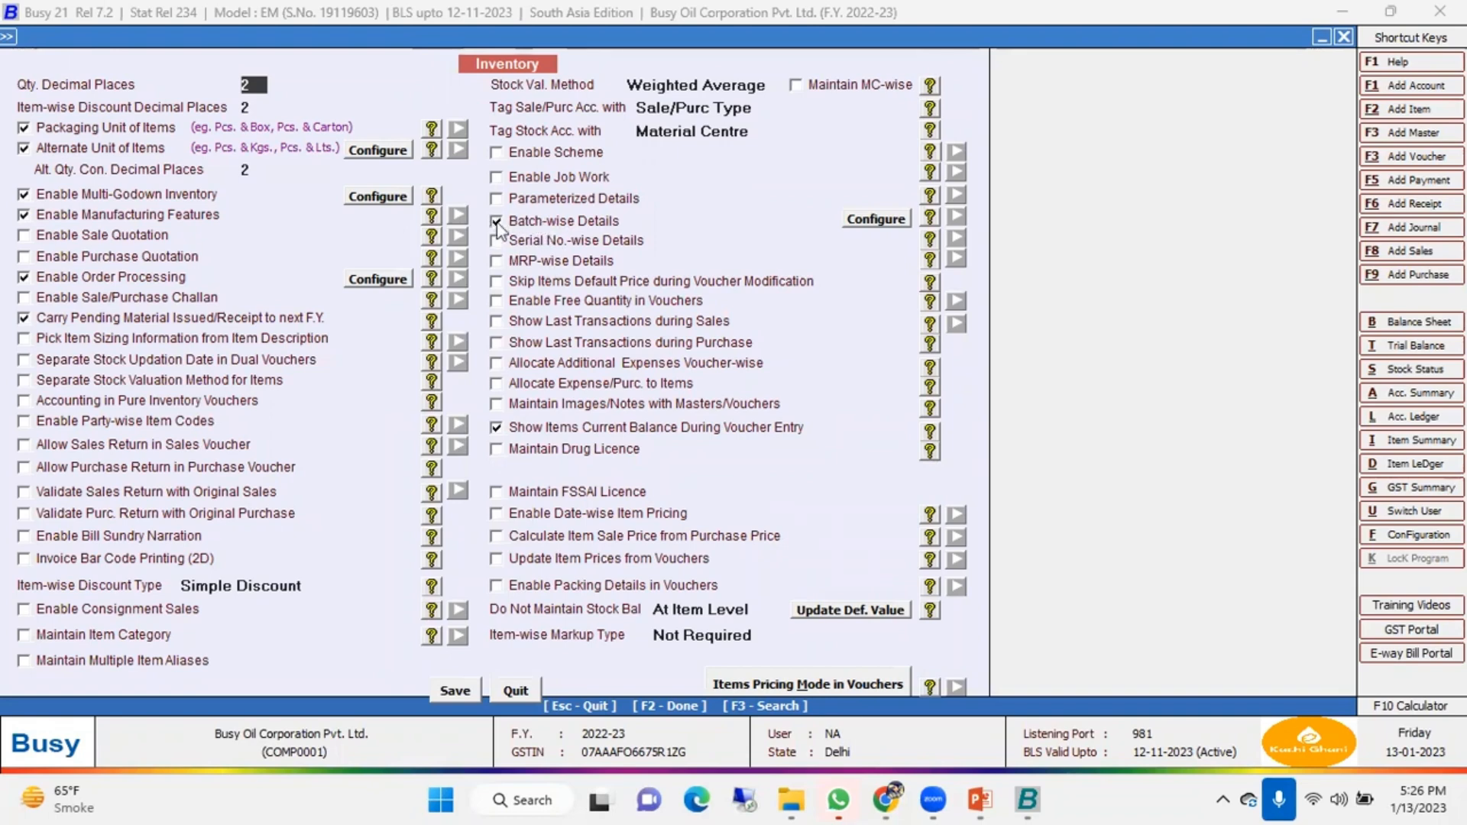
Review the batch-wise manufacturing and expiry date input formats, leaving both on Month - Year Format
left_click(886, 220)
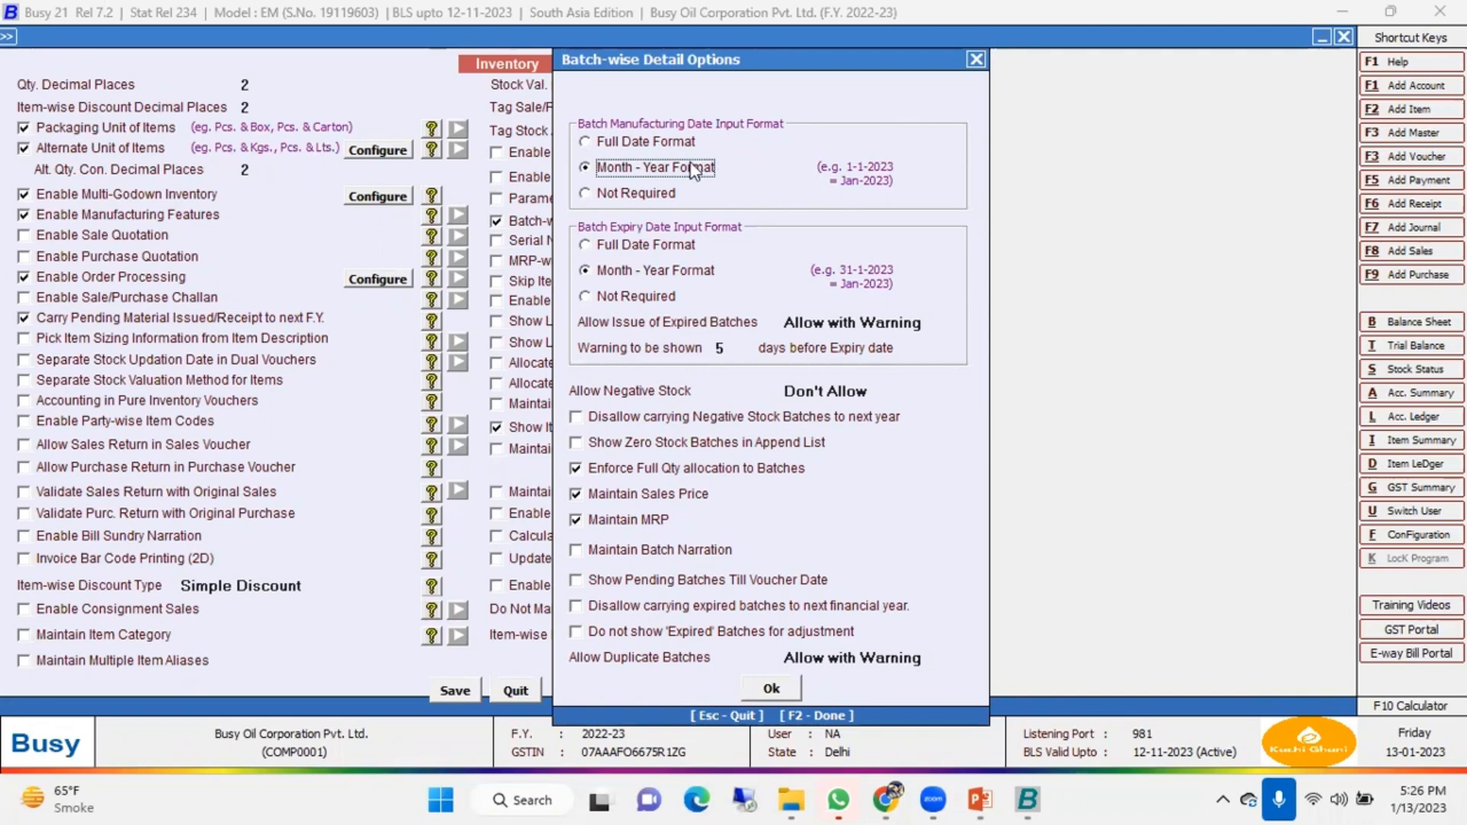
left_click(658, 144)
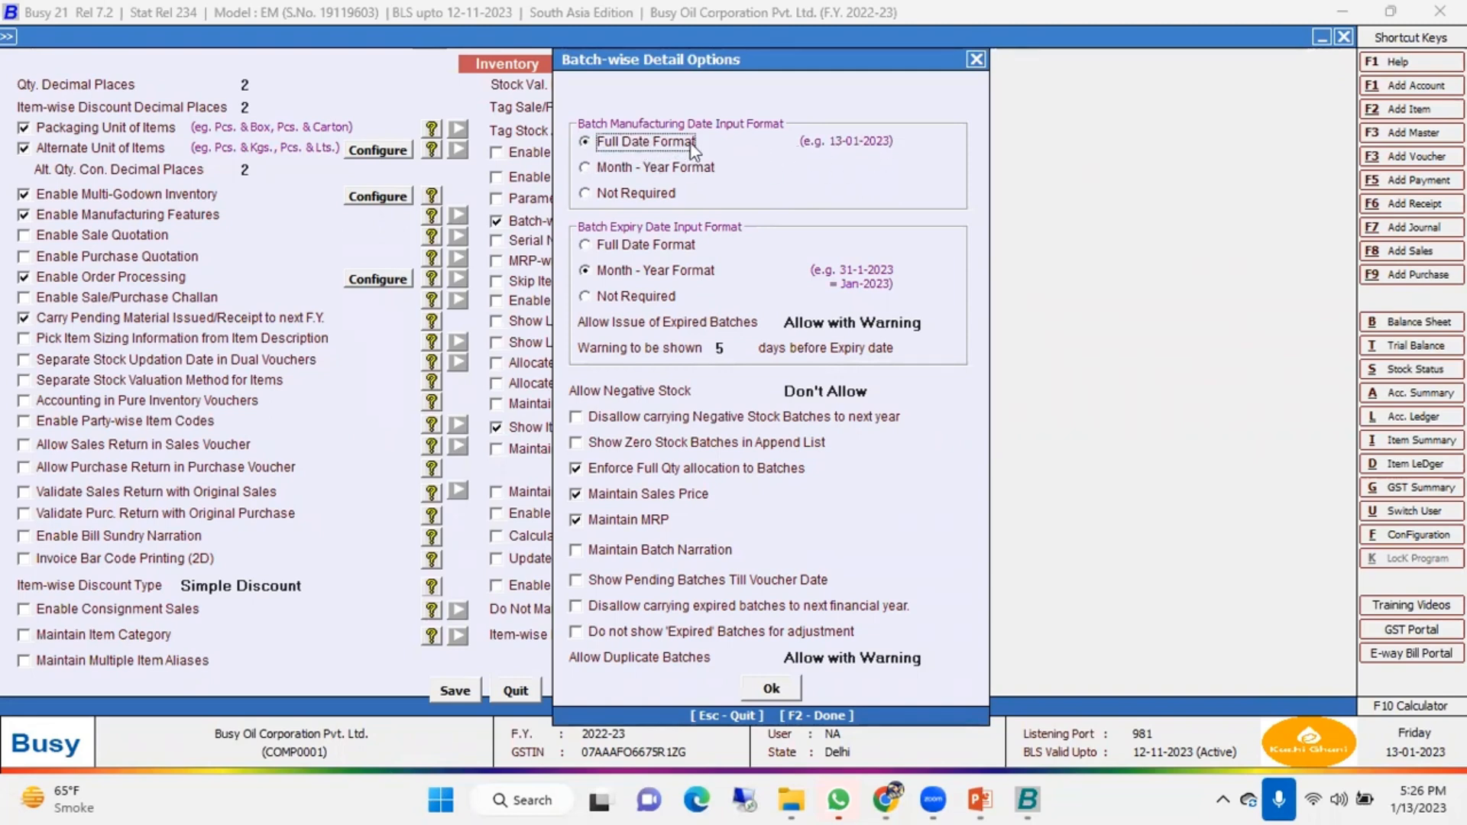
left_click(639, 169)
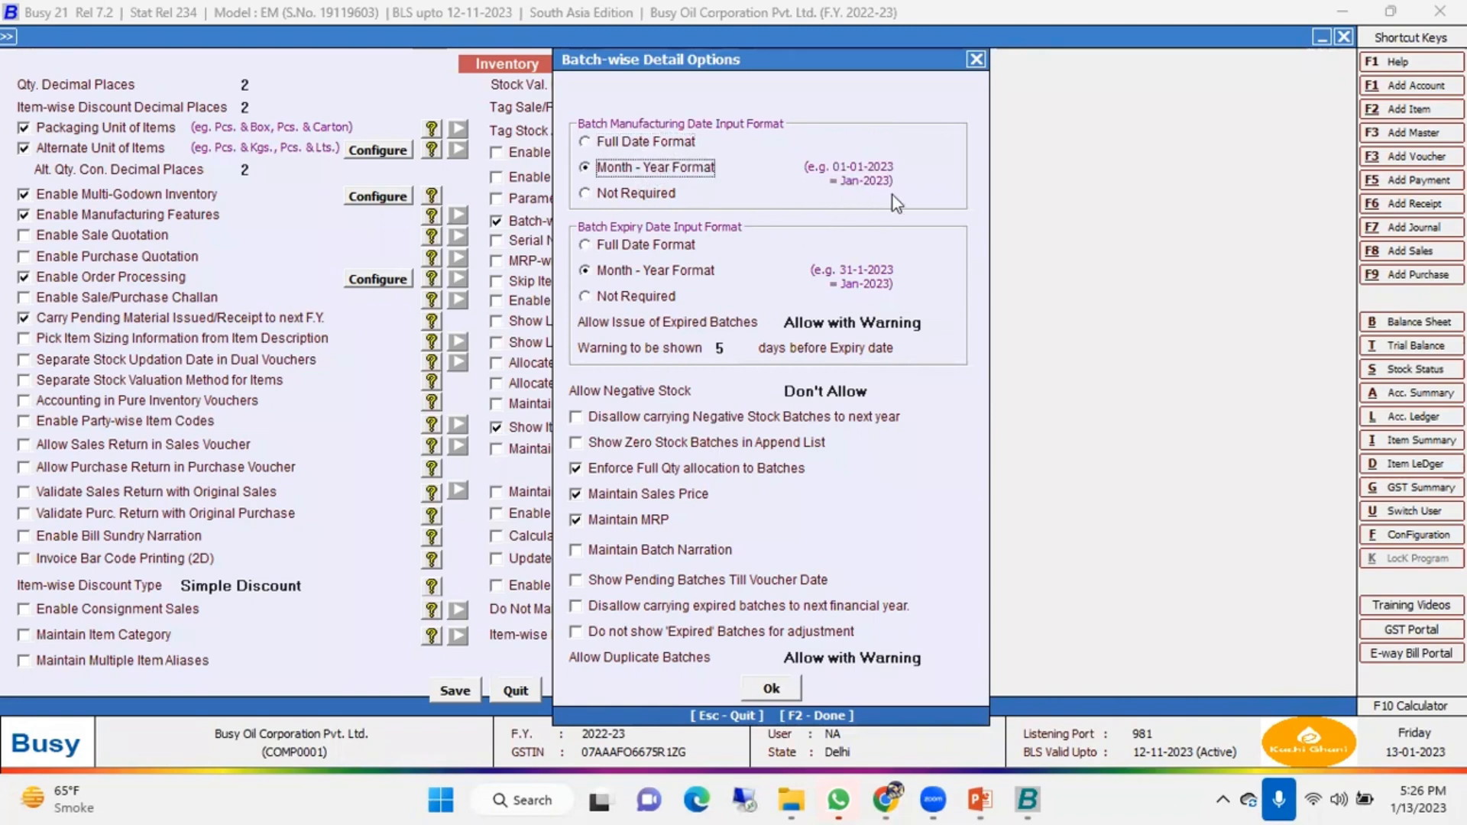
left_click(671, 190)
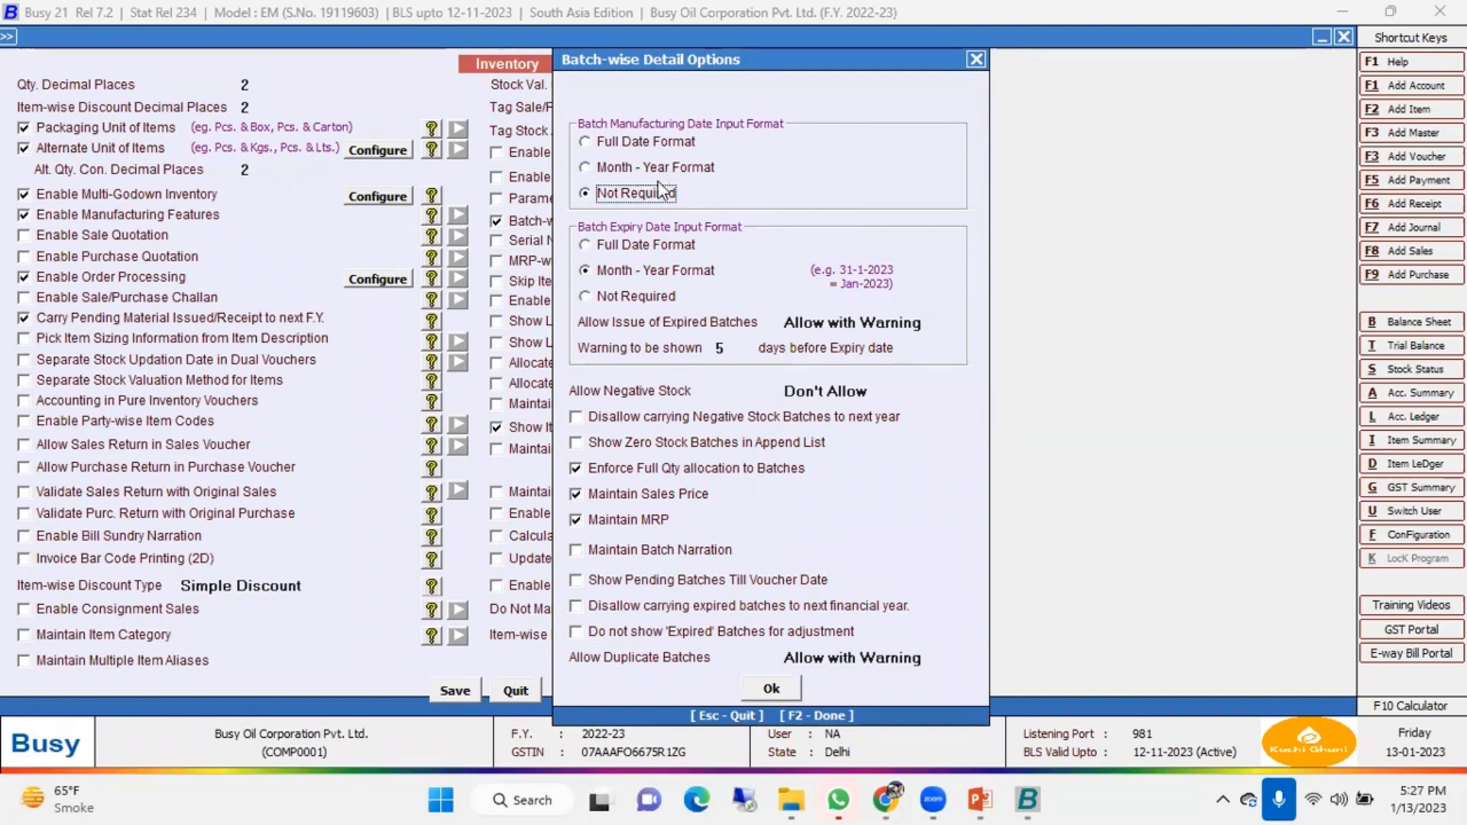
left_click(660, 175)
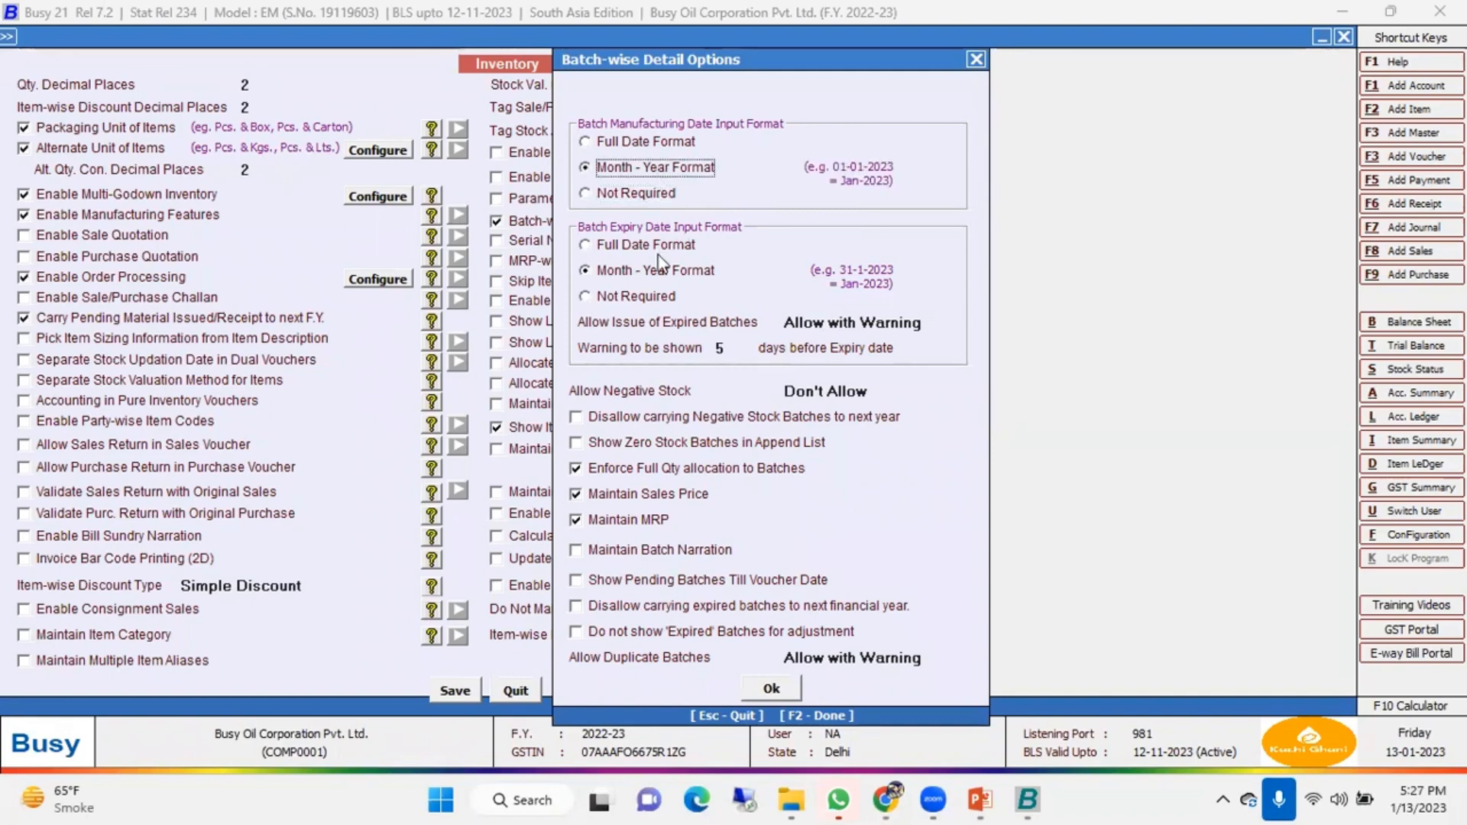
left_click(650, 274)
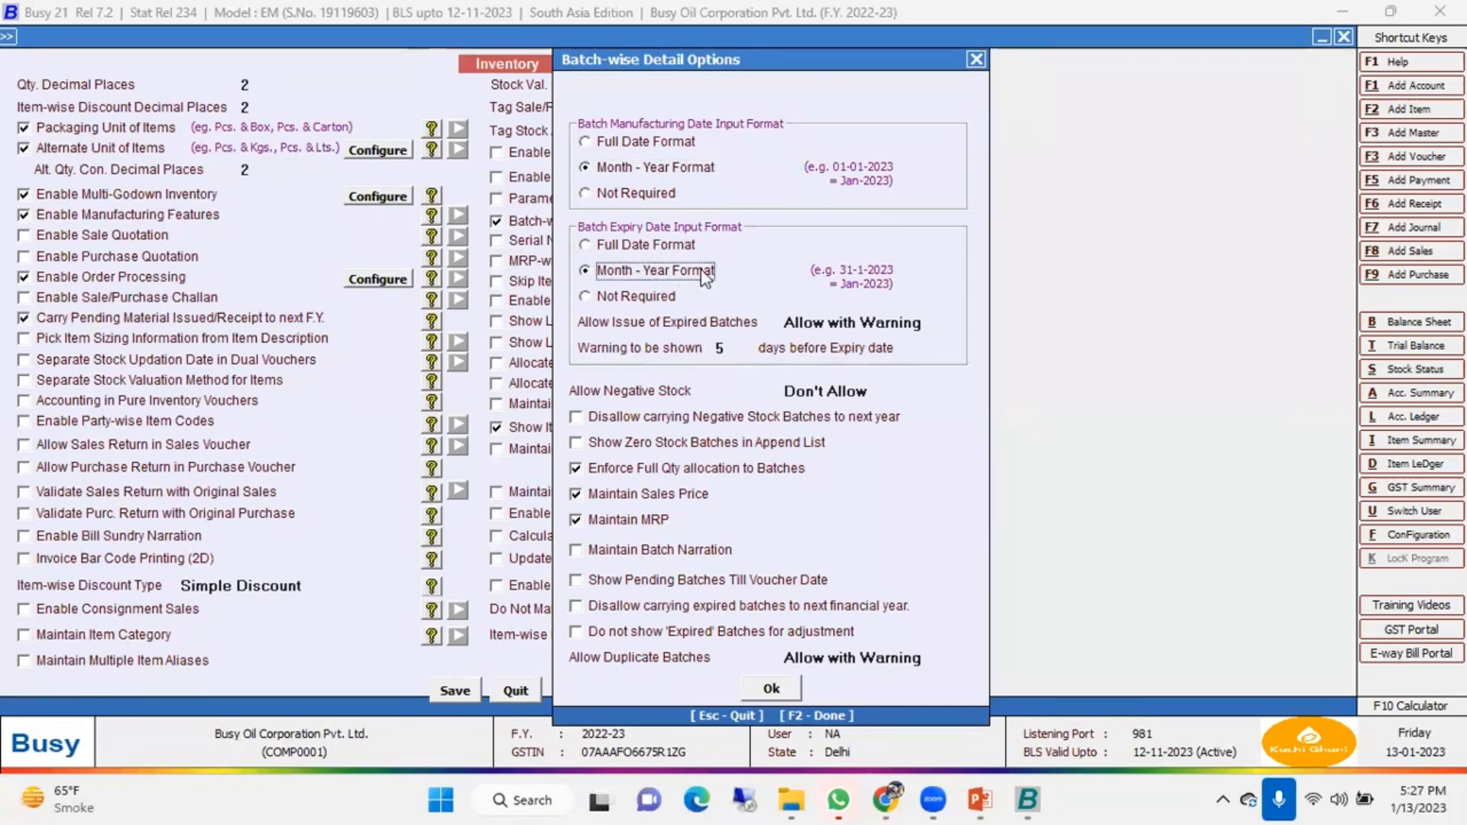
Review the expired-batch and negative-stock rules, keeping Allow with Warning and Don't Allow, and leave the configuration without saving the Inventory page
left_click(631, 324)
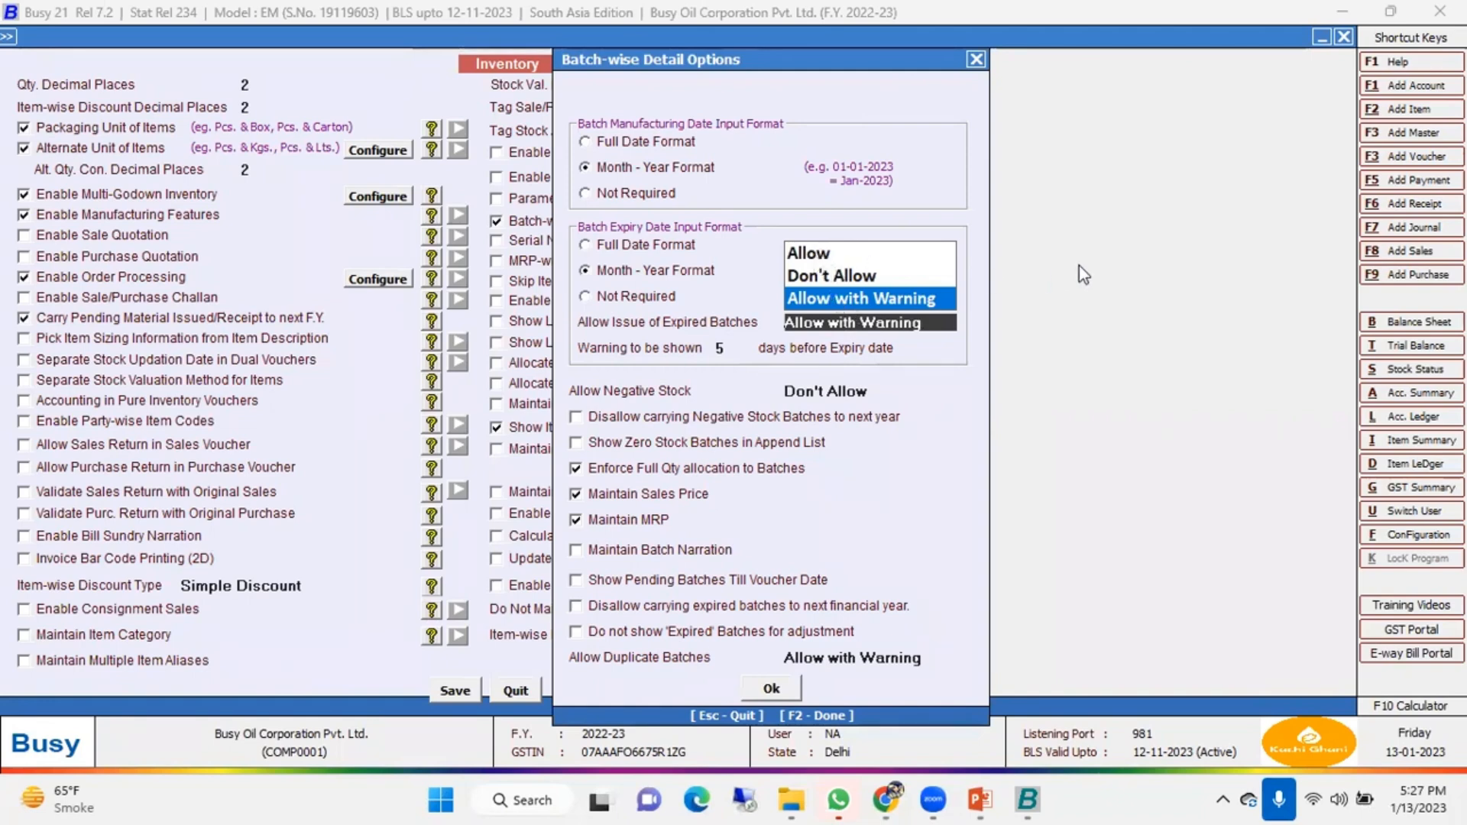
left_click(882, 299)
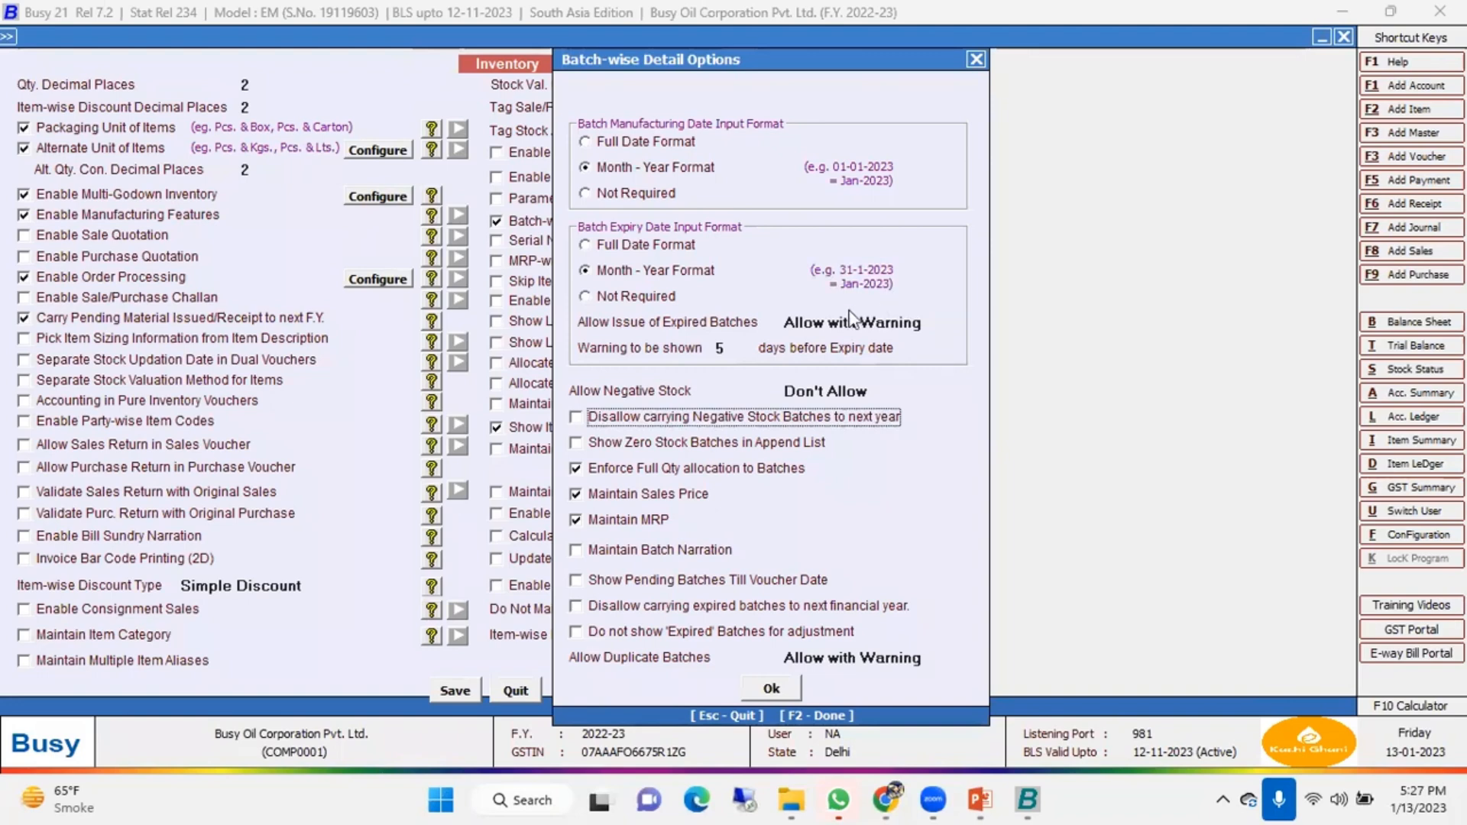
left_click(719, 348)
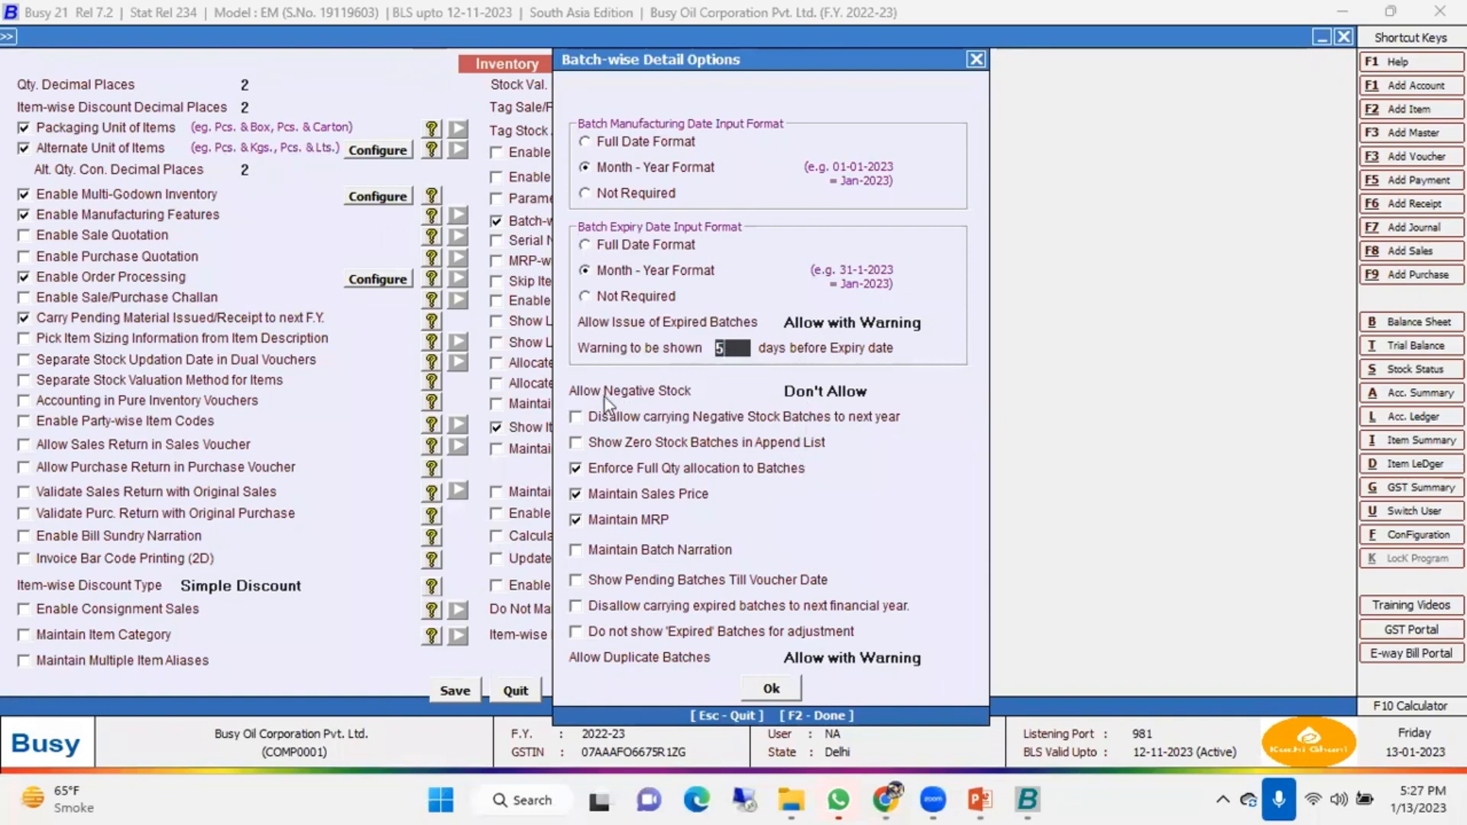
left_click(803, 393)
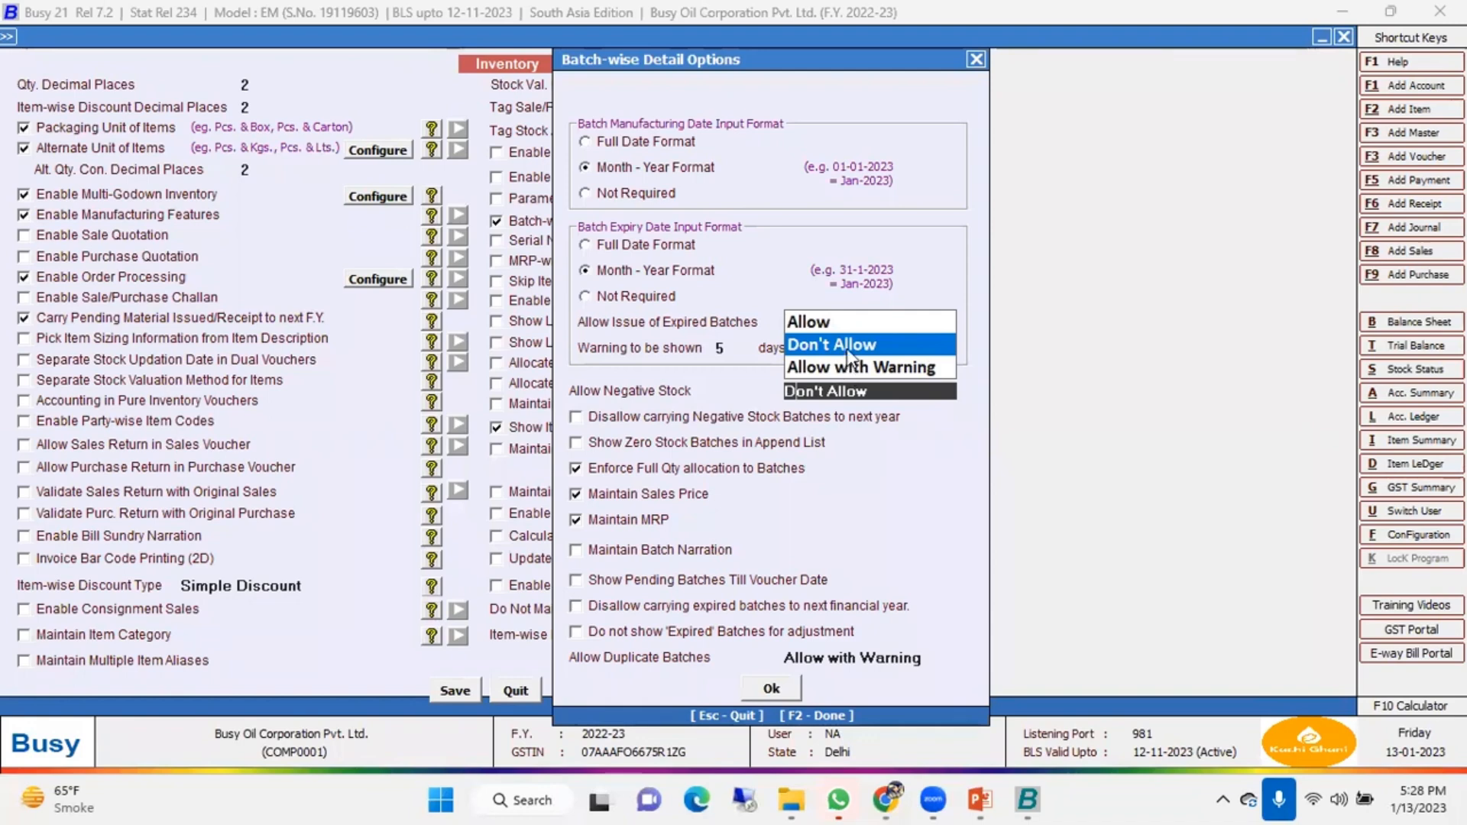
left_click(851, 368)
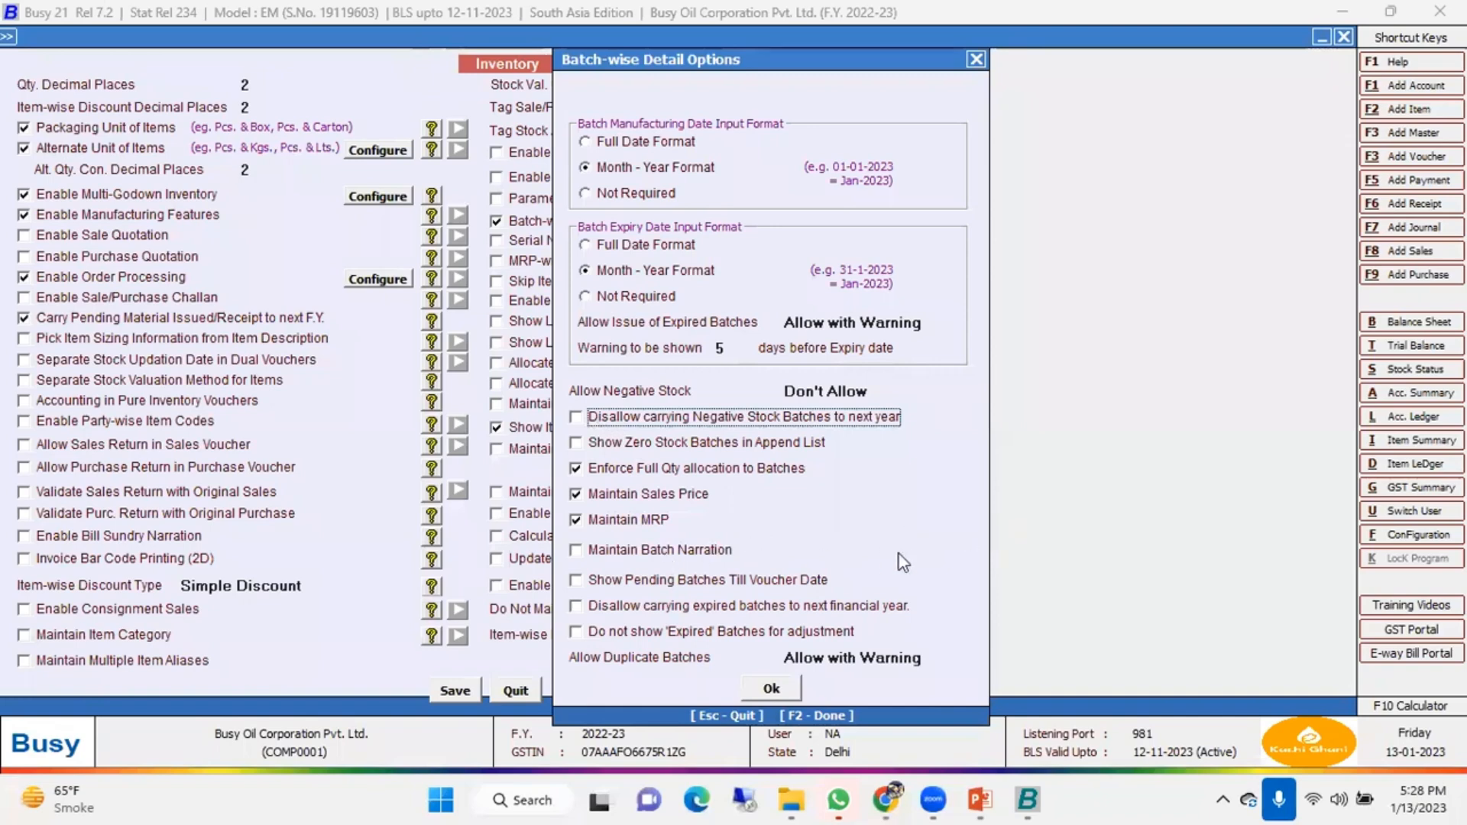
left_click(791, 691)
key("Escape")
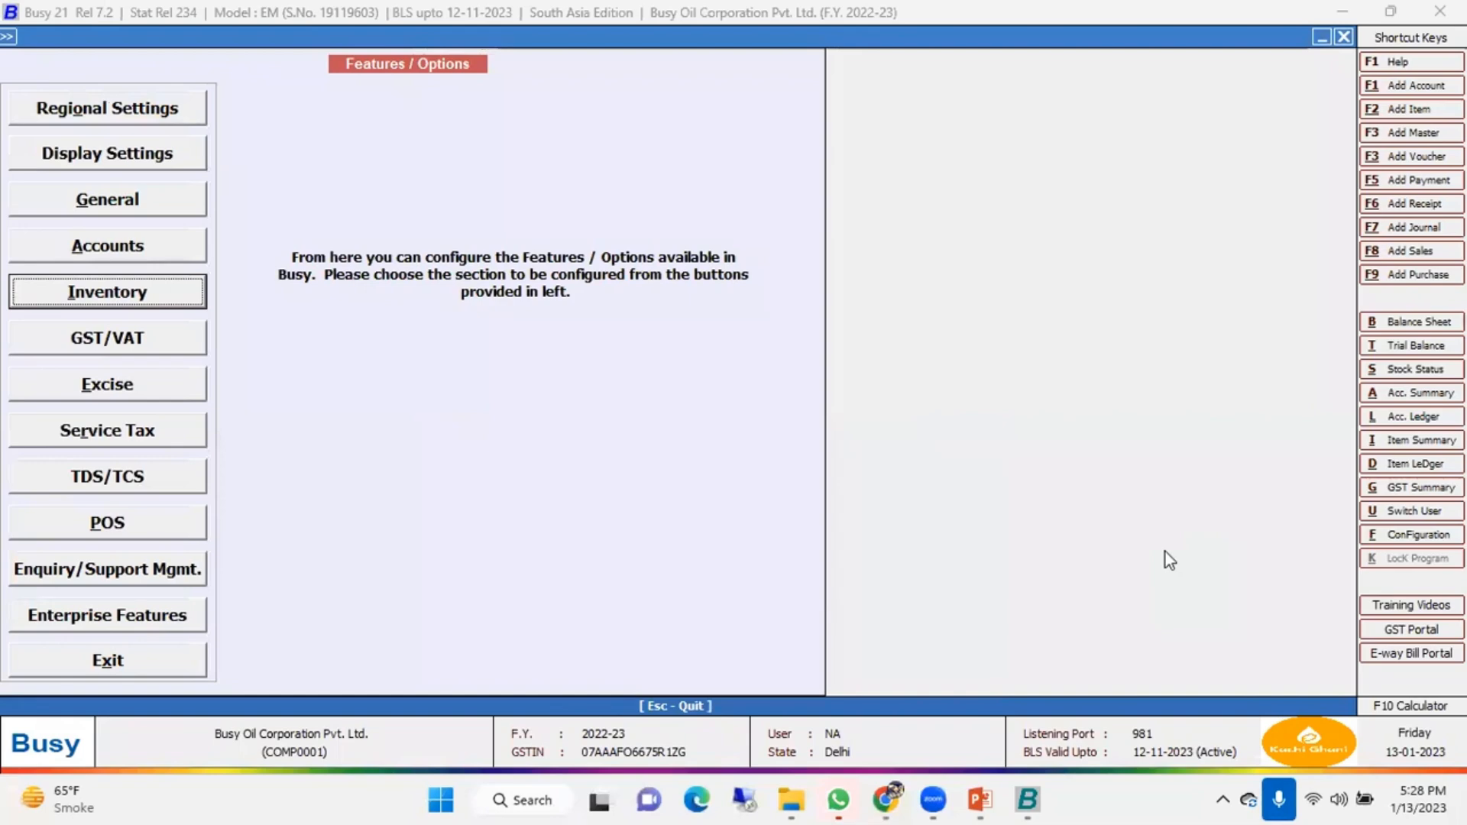
key("Escape")
key("Escape")
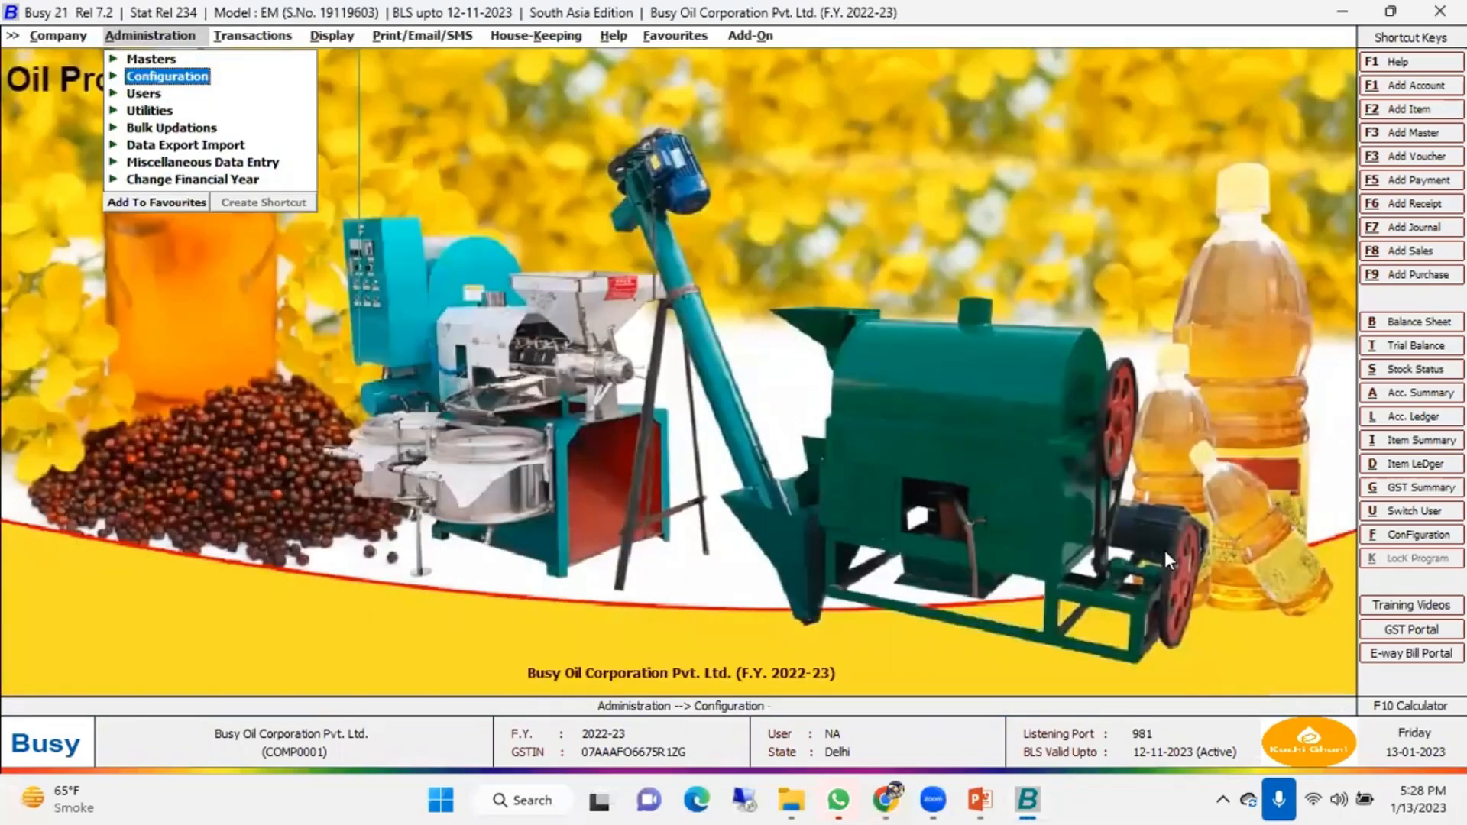
Open the Print Item Bar-Code function
key("Up")
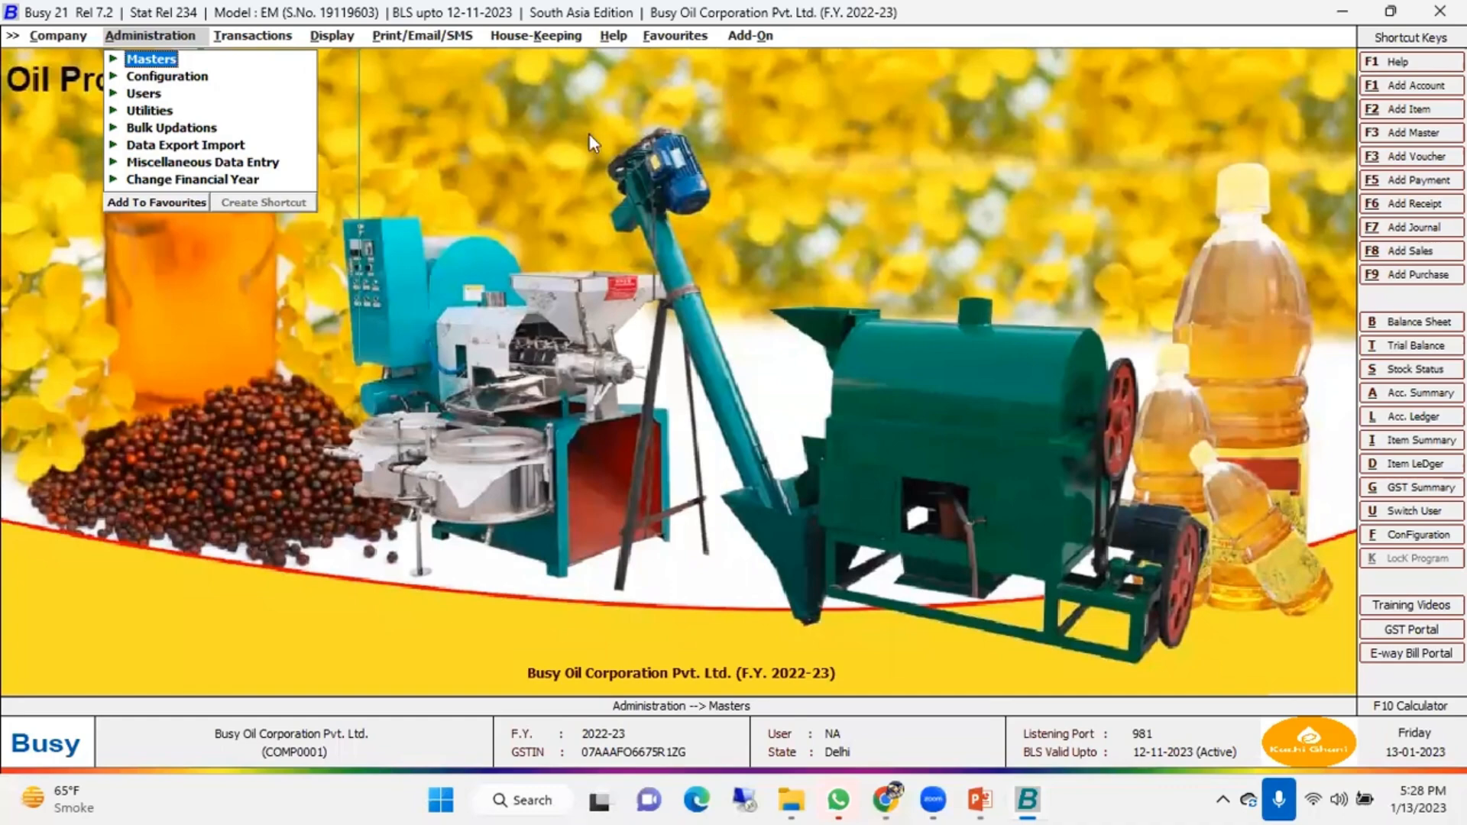
key("Right")
key("Right")
key("Right")
key("Right")
key("Right")
key("Right")
key("Right")
key("Return")
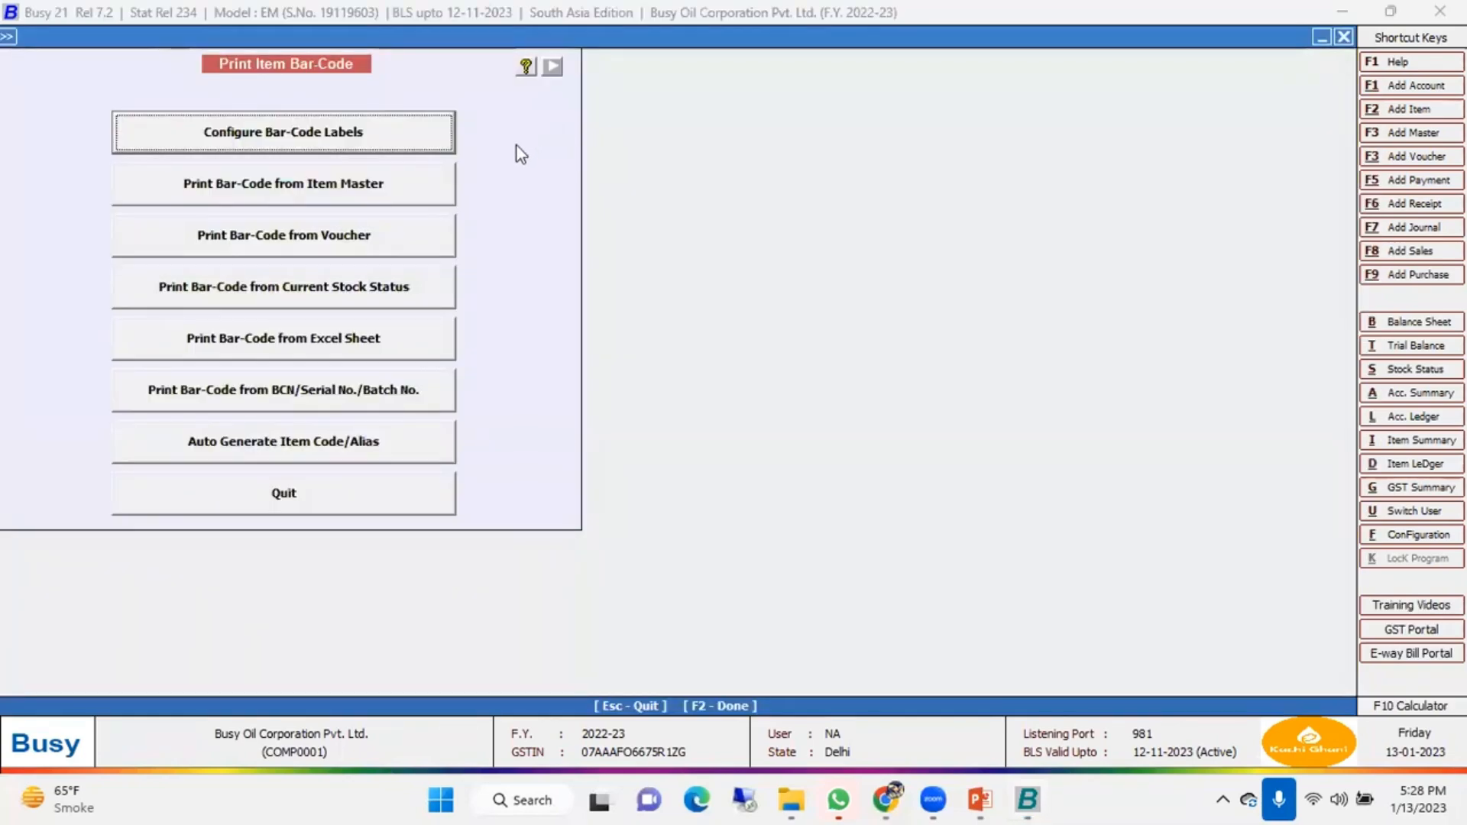
Open the sheet configuration of the existing Barcode label format
left_click(285, 142)
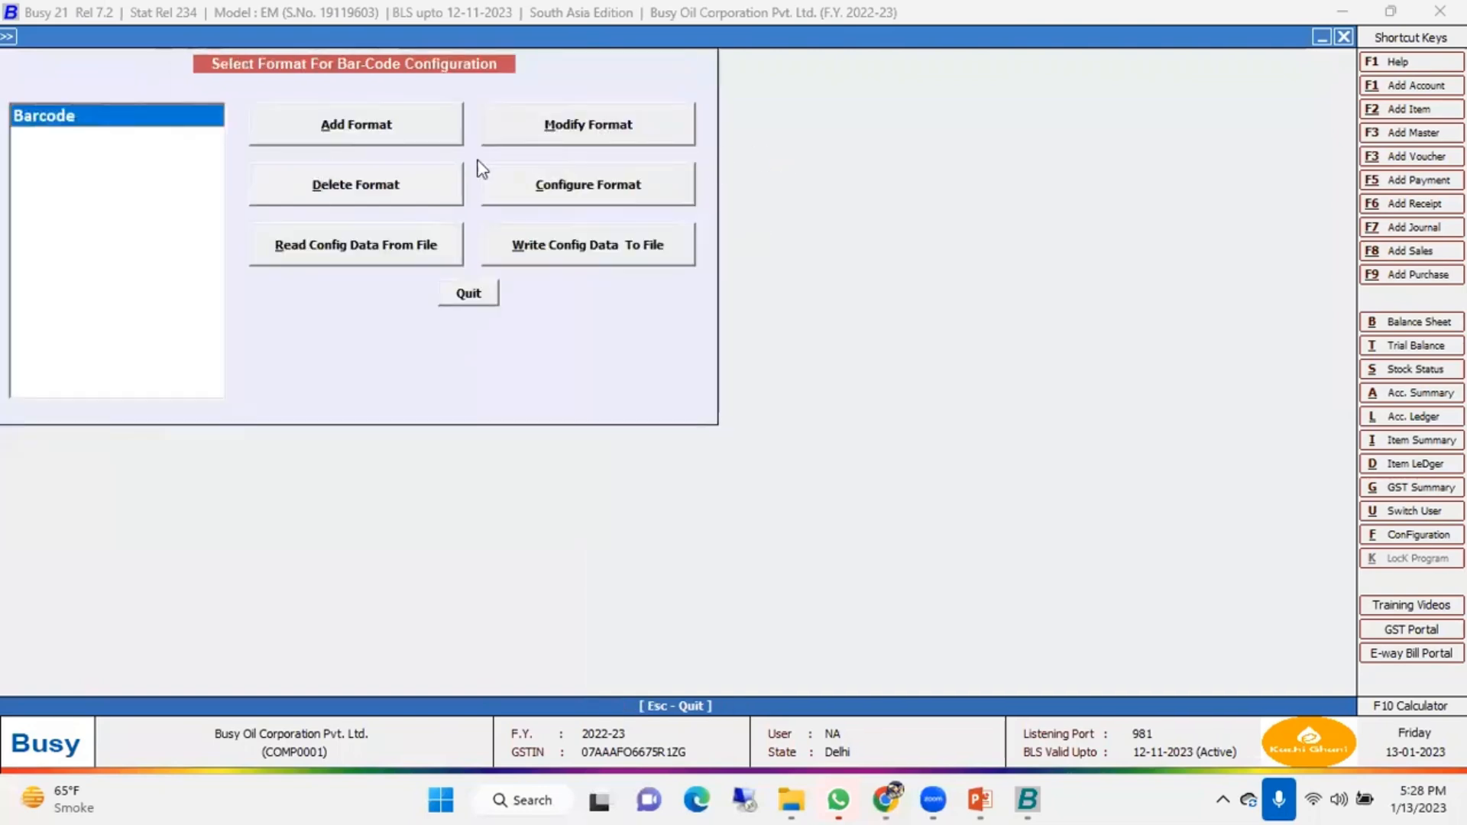
left_click(382, 125)
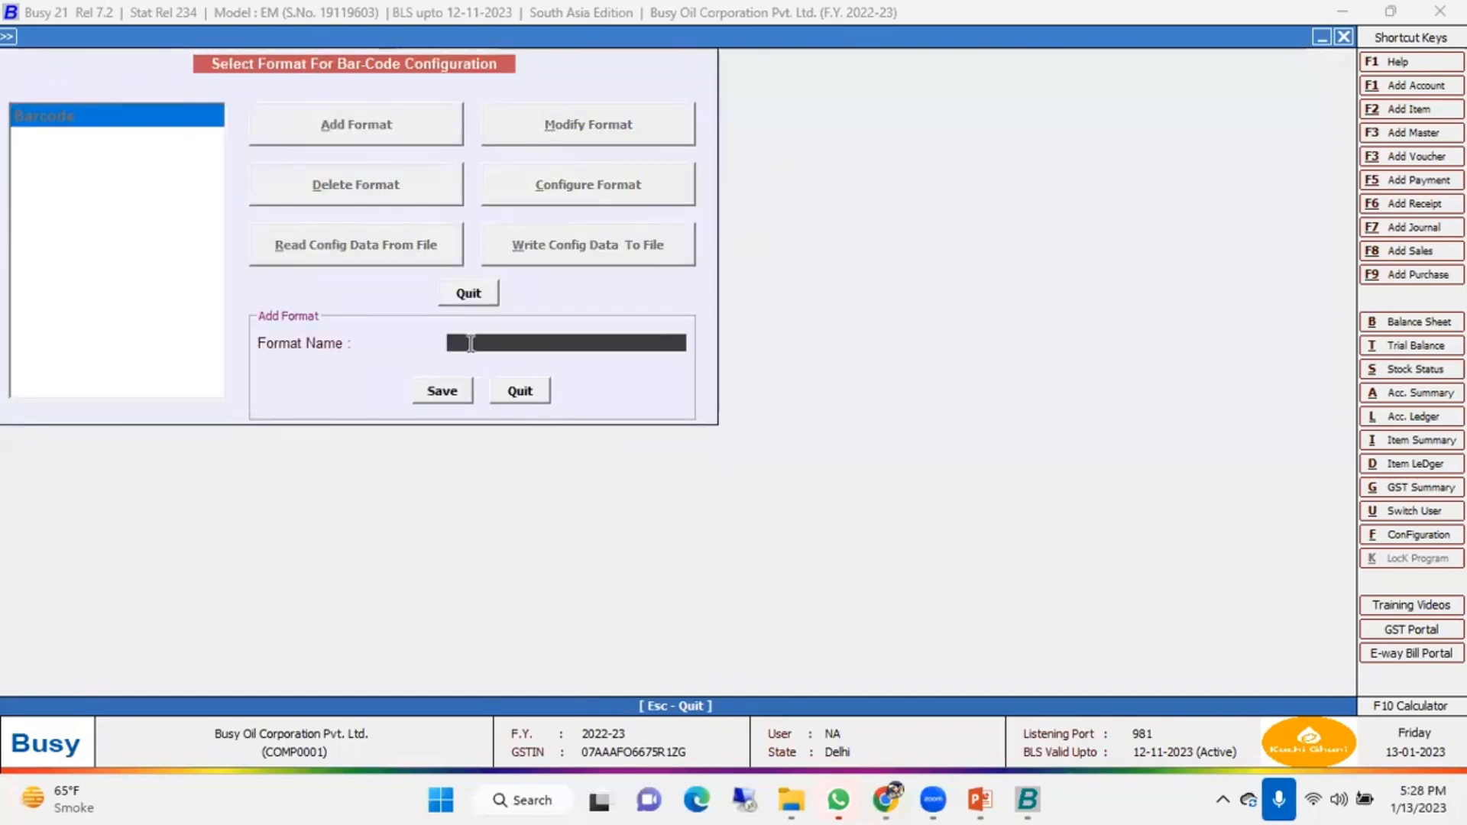
left_click(519, 391)
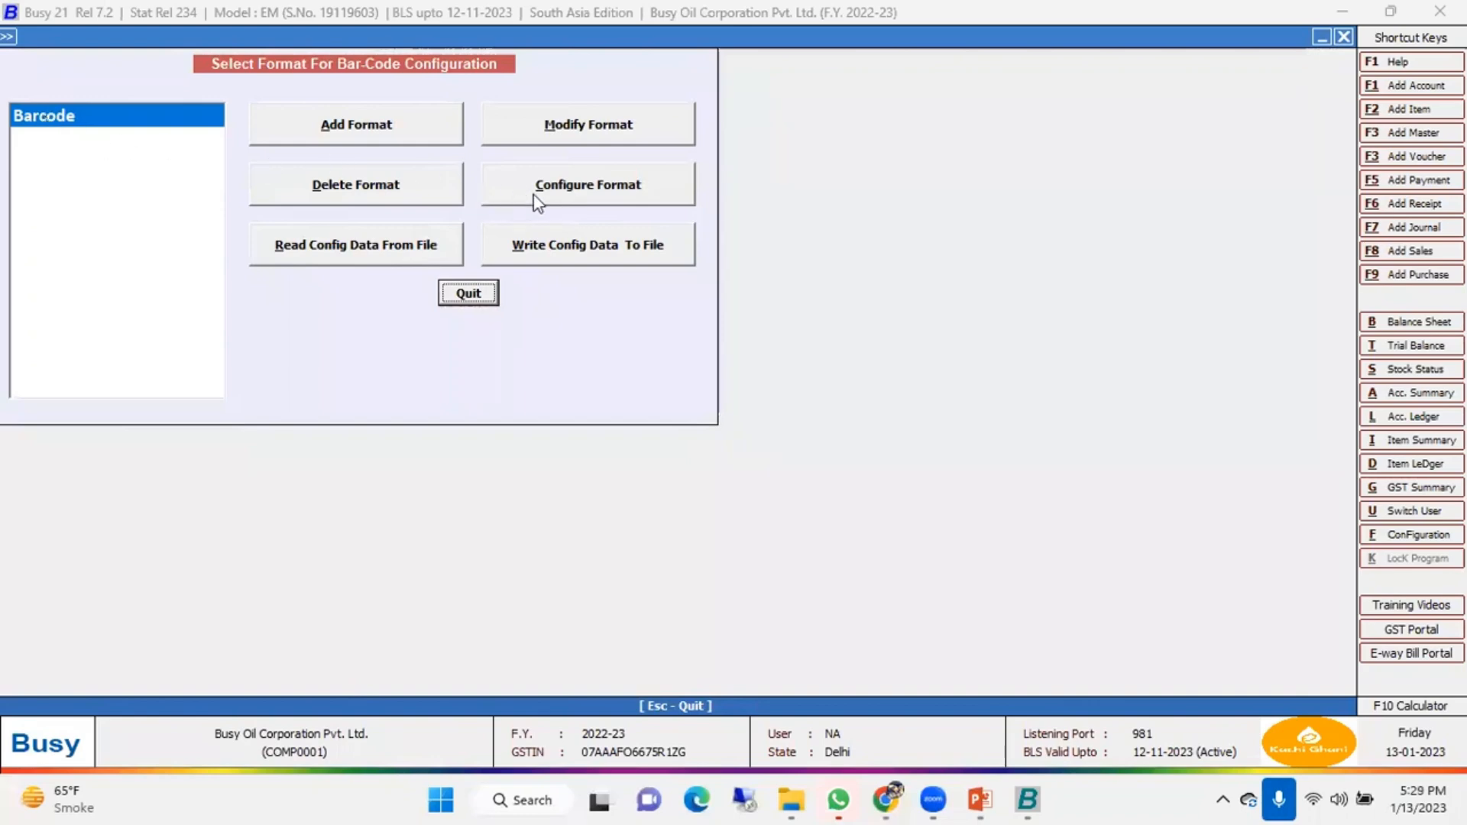
left_click(639, 193)
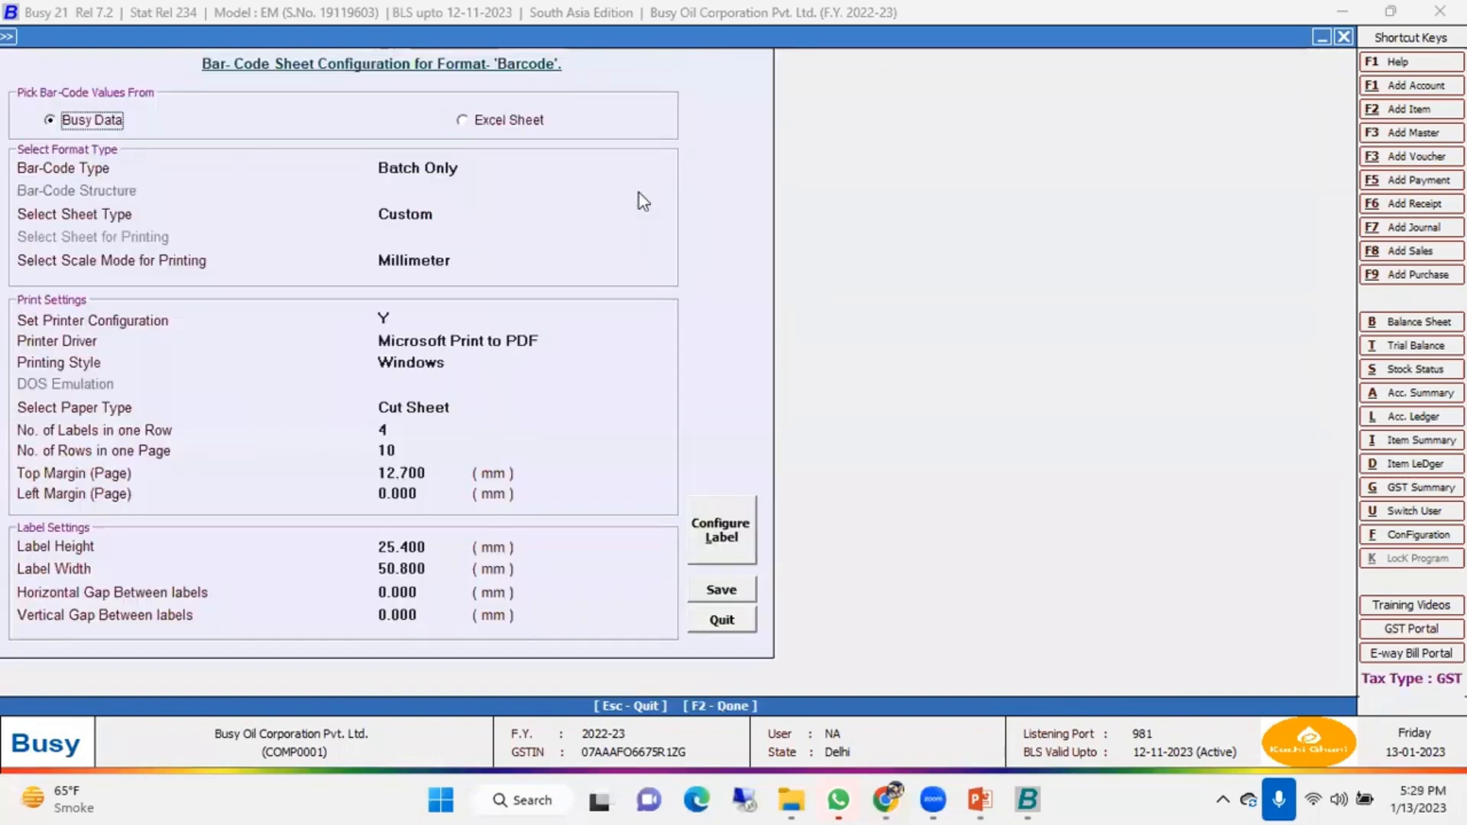
Accept Batch Only as the bar-code type, Custom as the sheet type and Millimeter as the scale mode
left_click(467, 172)
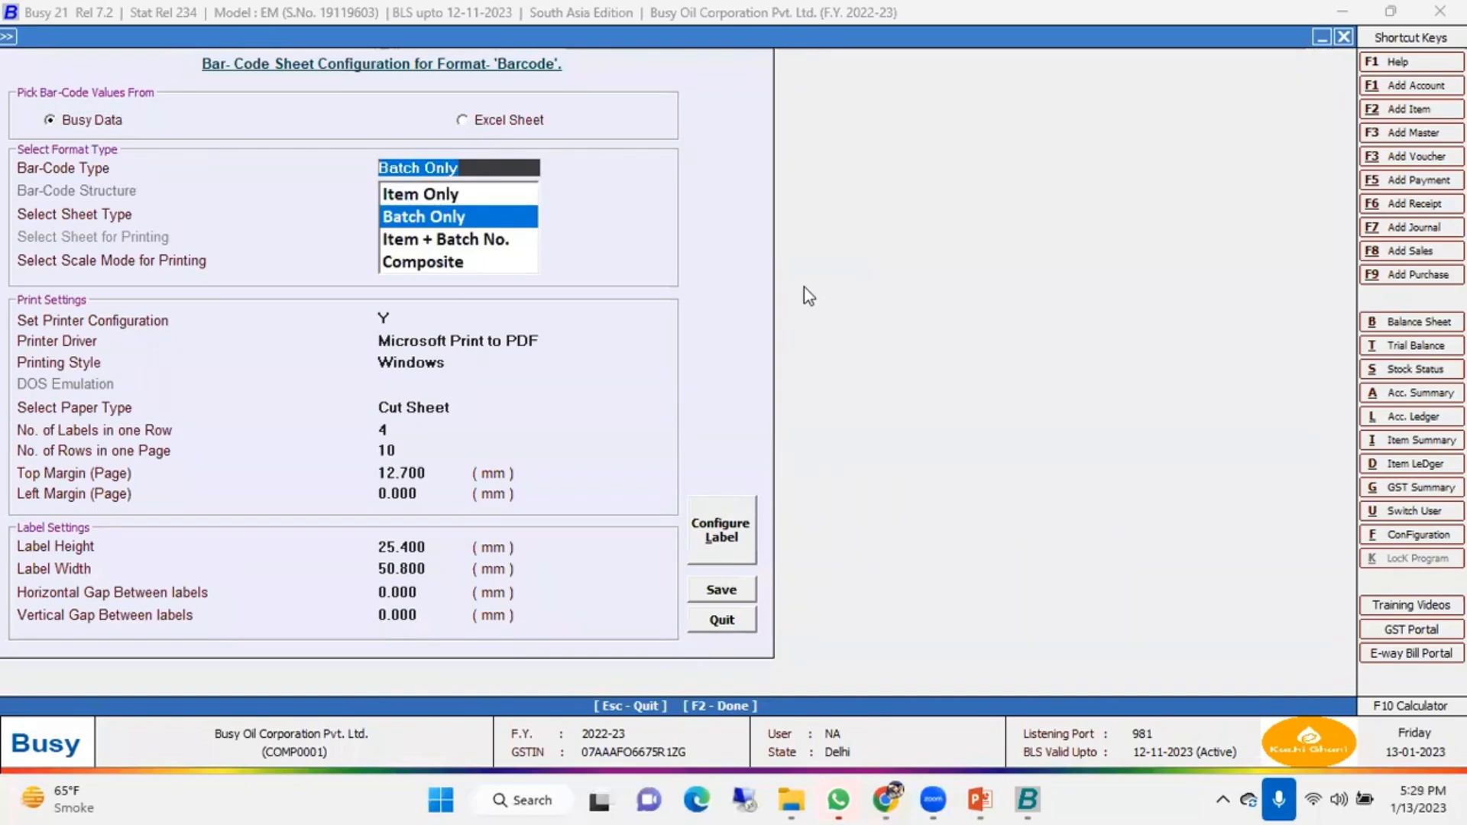
key("Return")
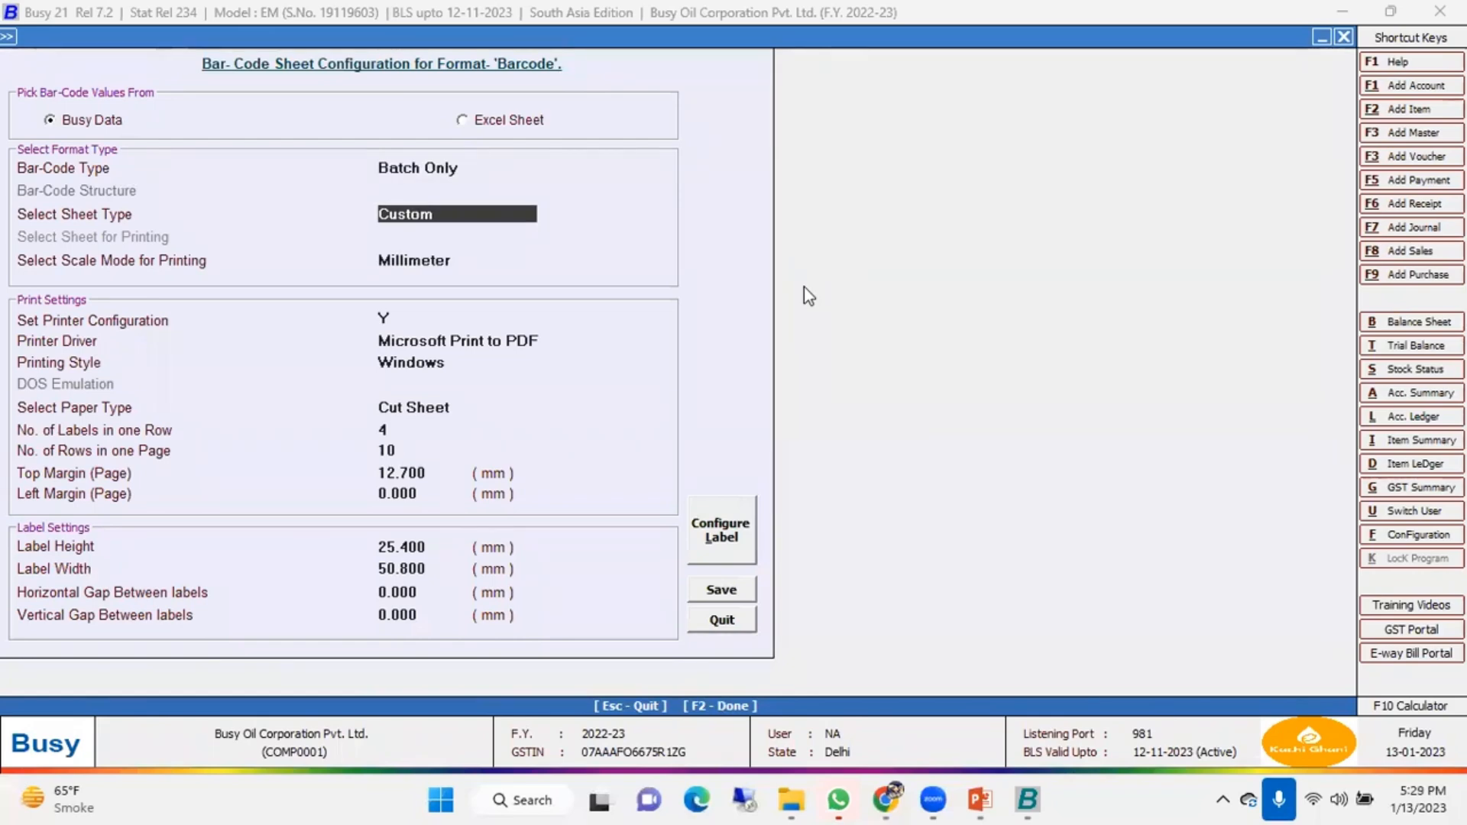
key("Return")
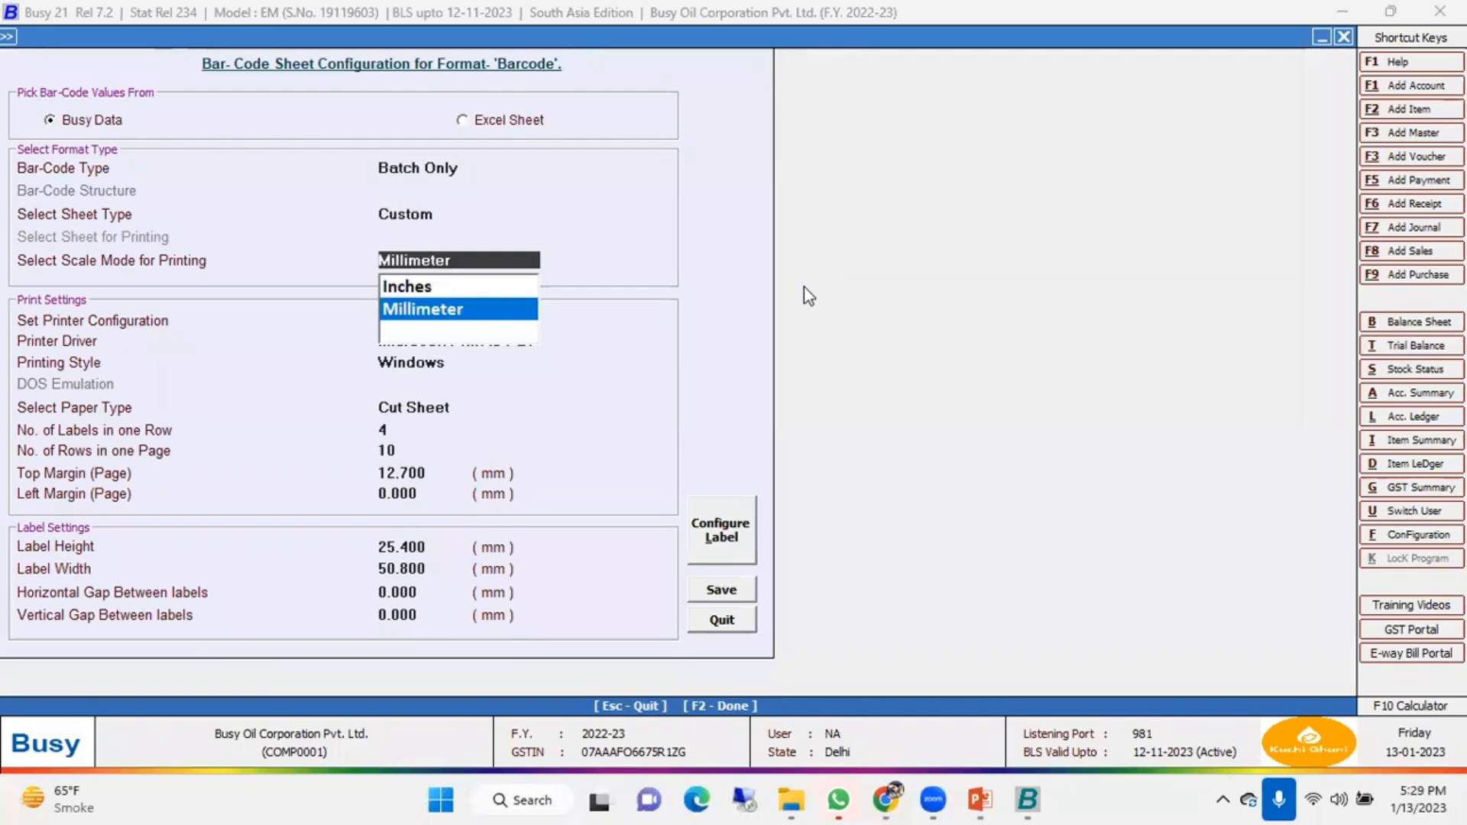
key("Return")
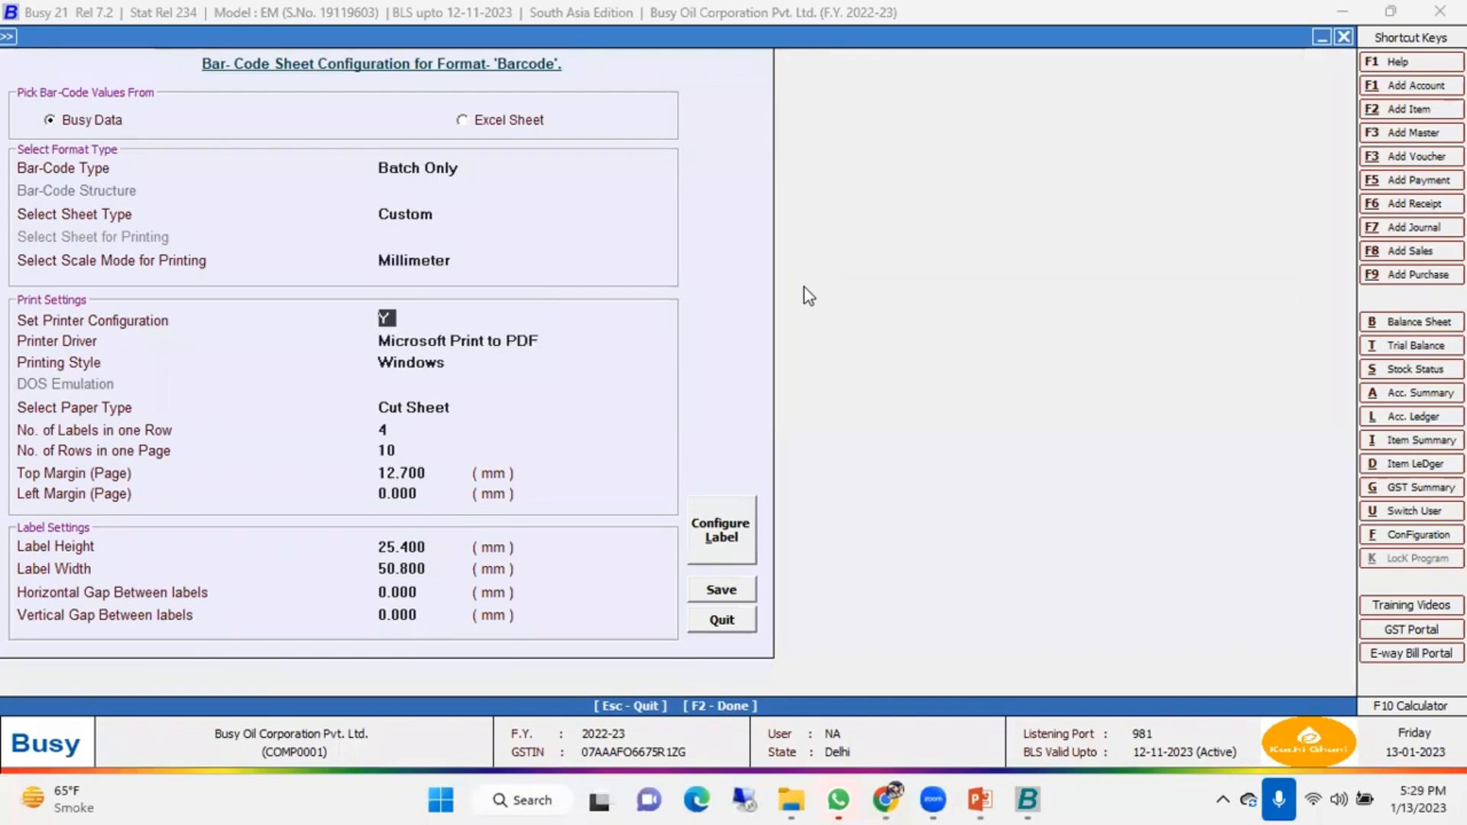
Accept the printer settings: printer configuration Y, Microsoft Print to PDF driver, Windows printing style and Cut Sheet paper type
key("Return")
key("Return")
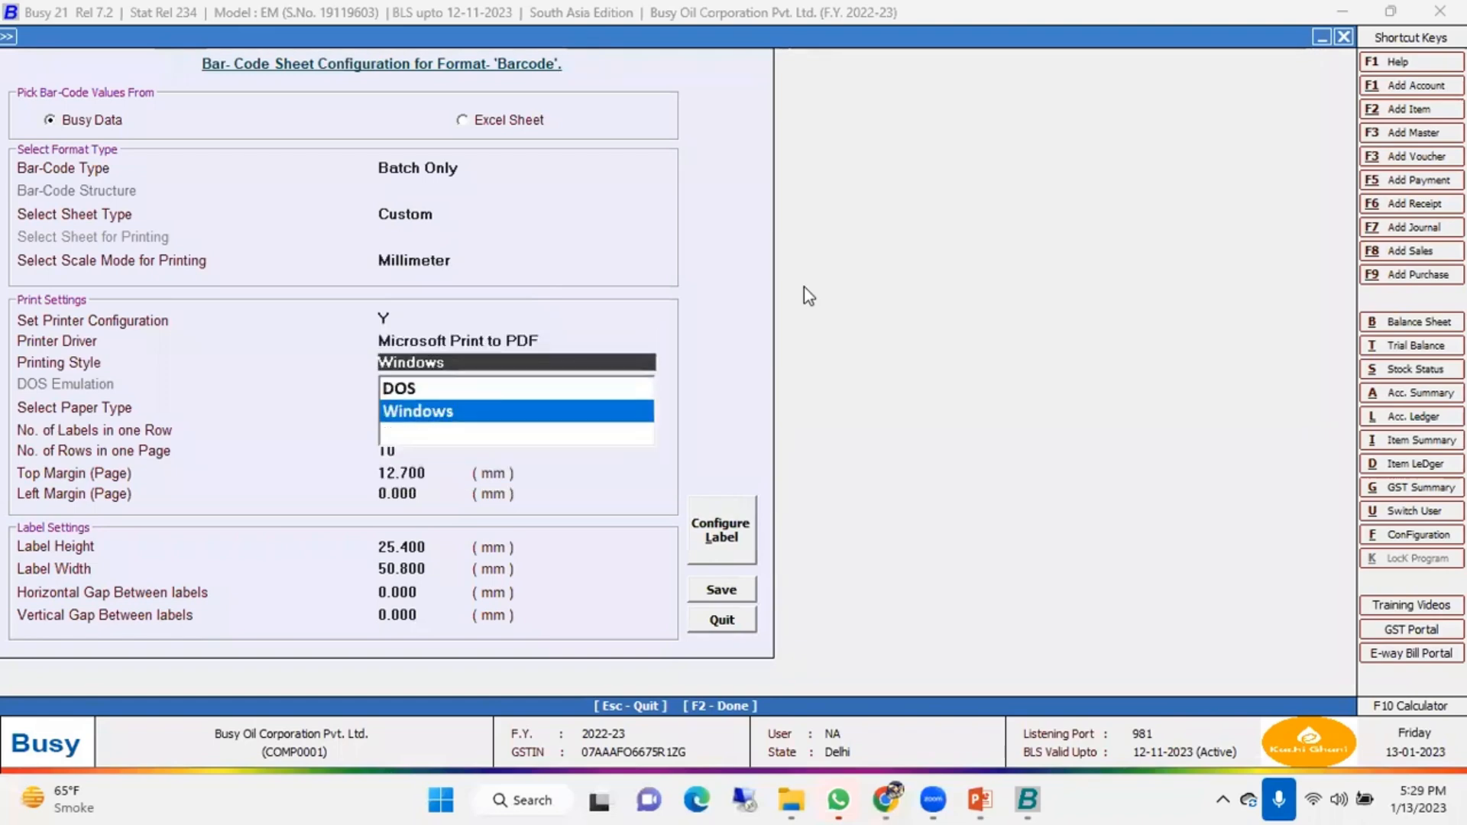
key("Return")
key("Return")
key("Up")
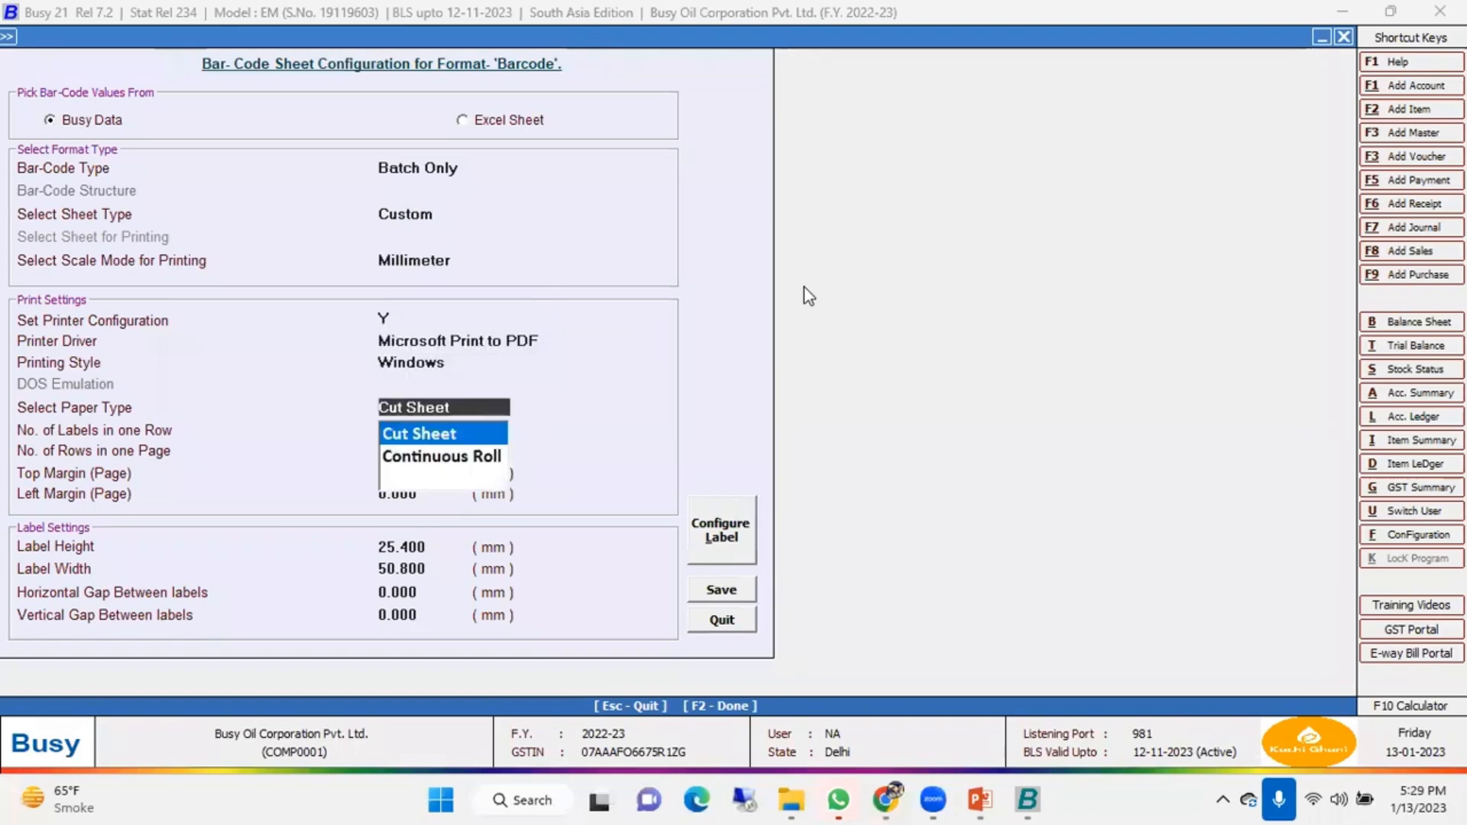
key("Down")
key("Up")
key("Return")
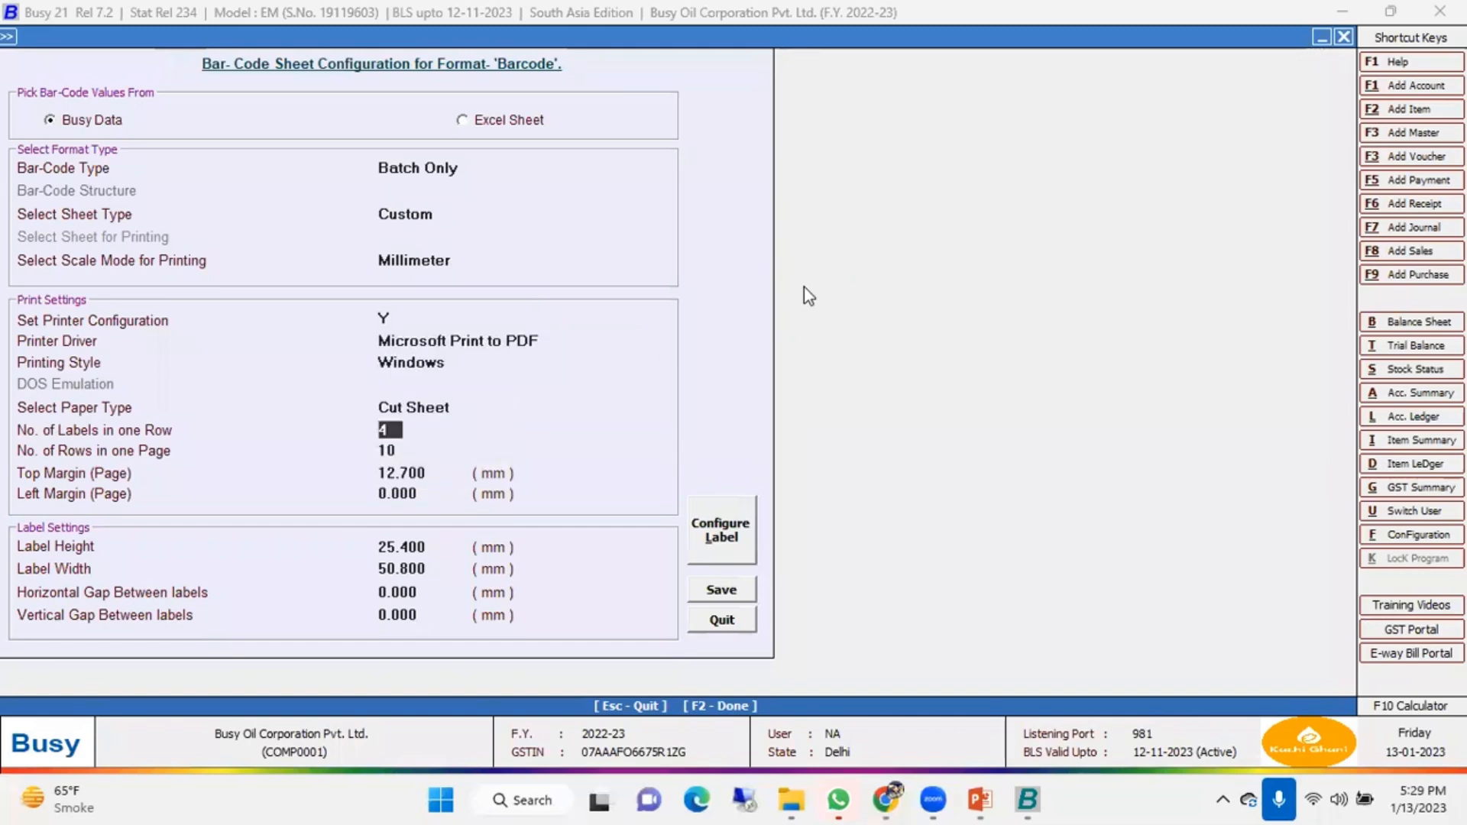
Accept the page layout with 4 labels per row, 10 rows per page, a 12.700 mm top margin and a 0.000 mm left margin
key("Return")
key("Return")
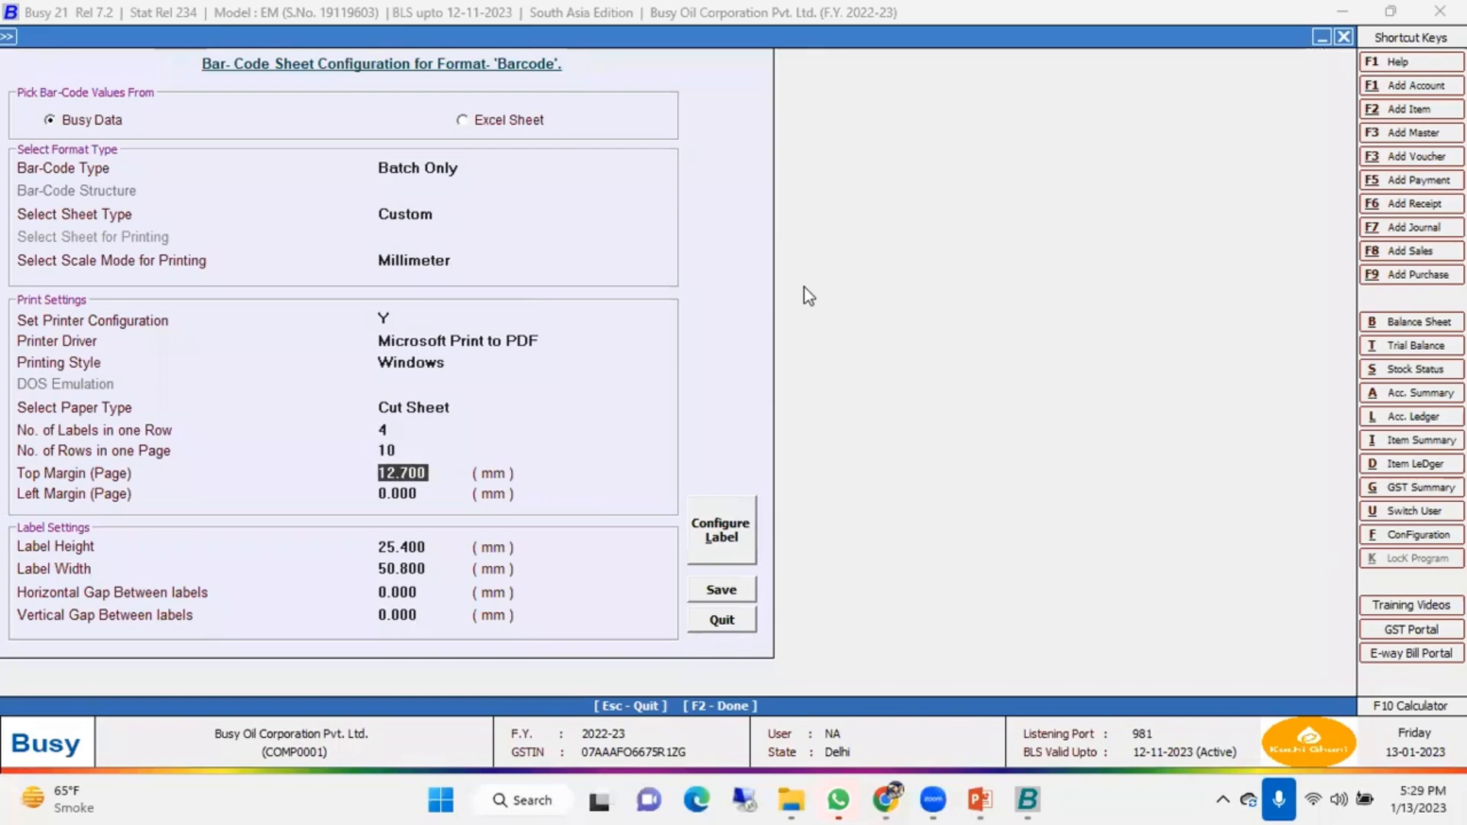
key("Return")
key("Return")
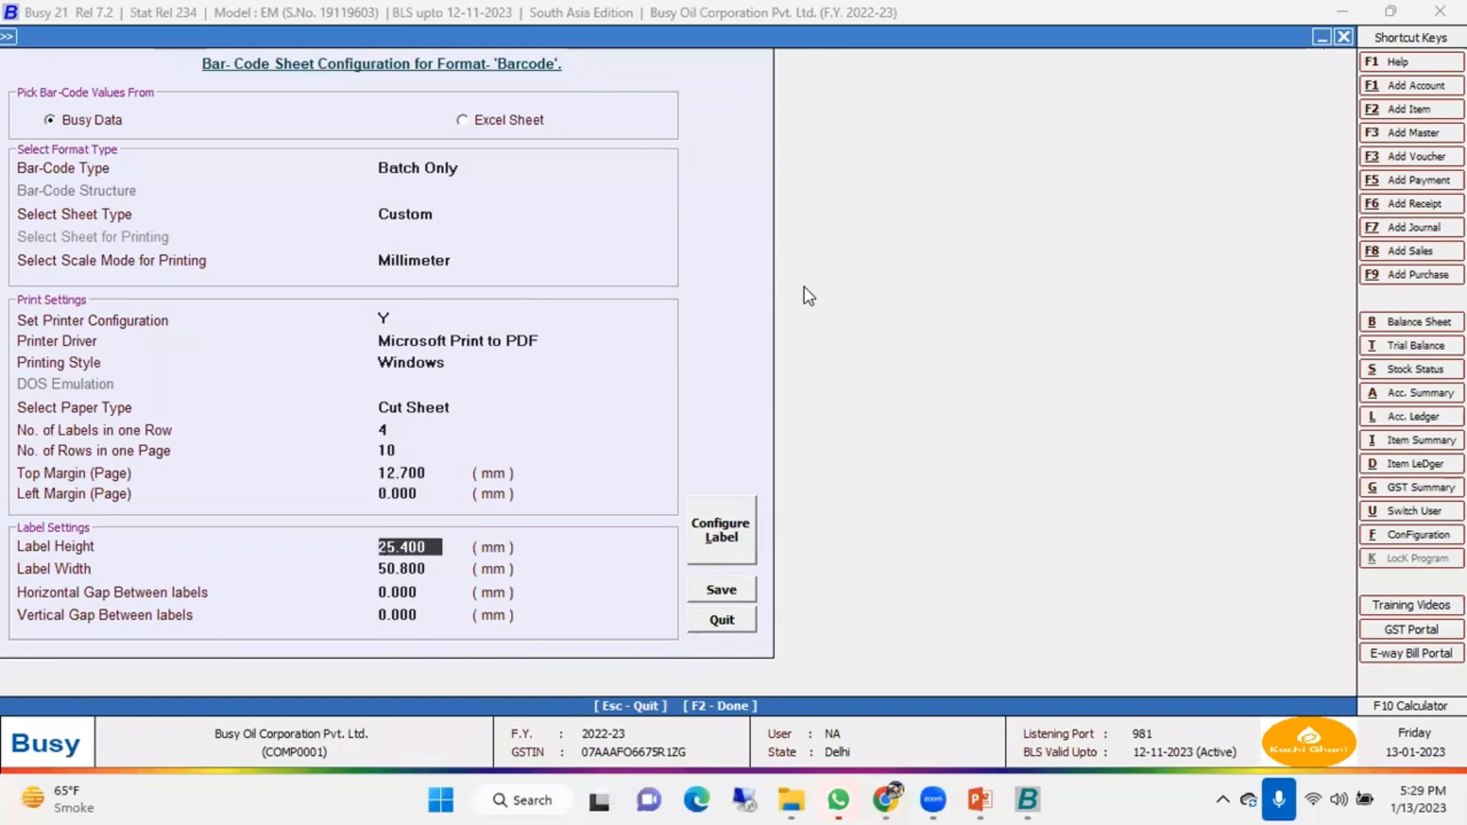
Accept a 25.400 mm label height, 50.800 mm label width and 0.000 mm gaps, and open the label layout configuration
key("Return")
key("Return")
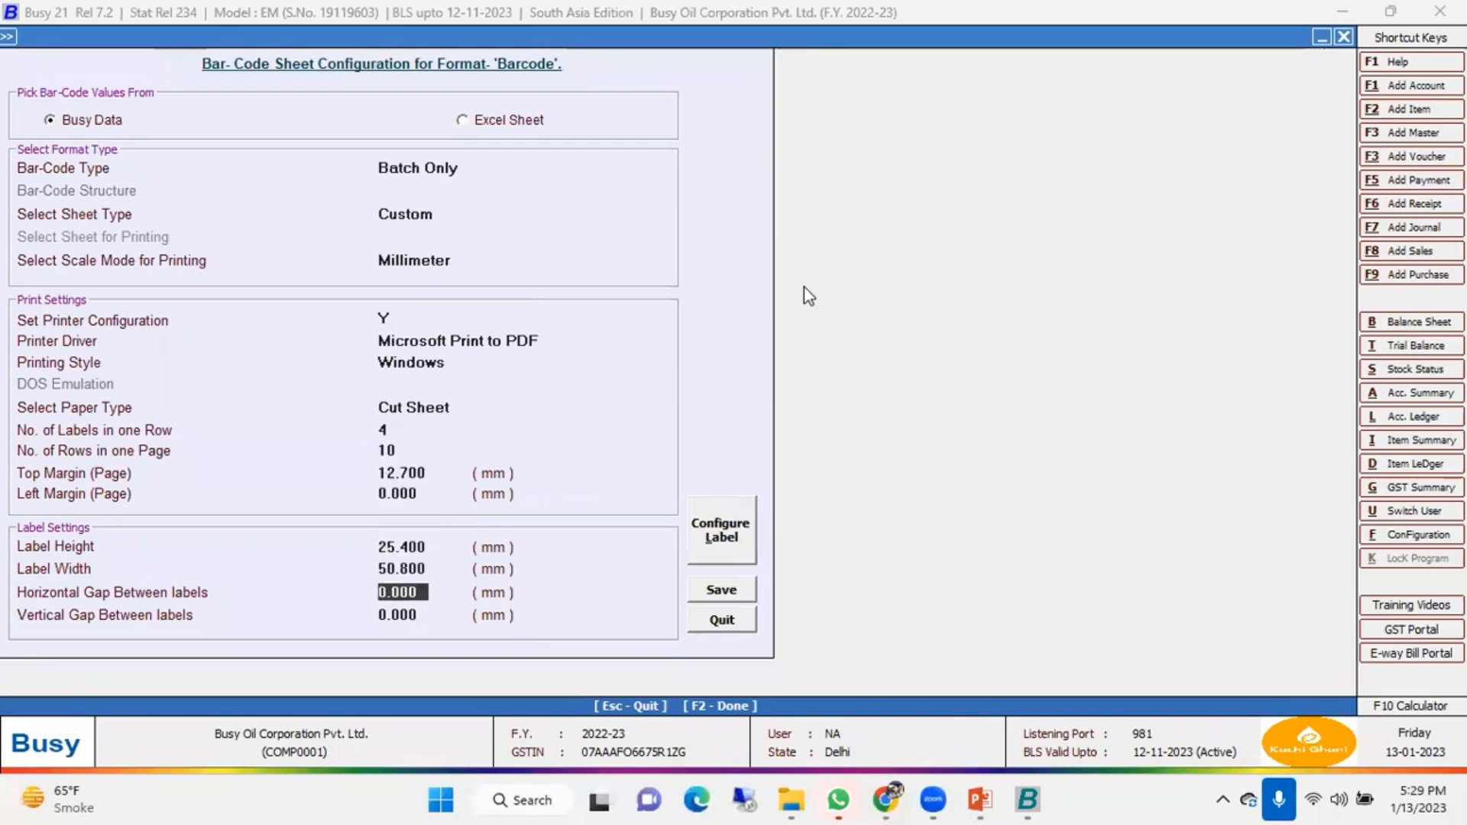
key("Return")
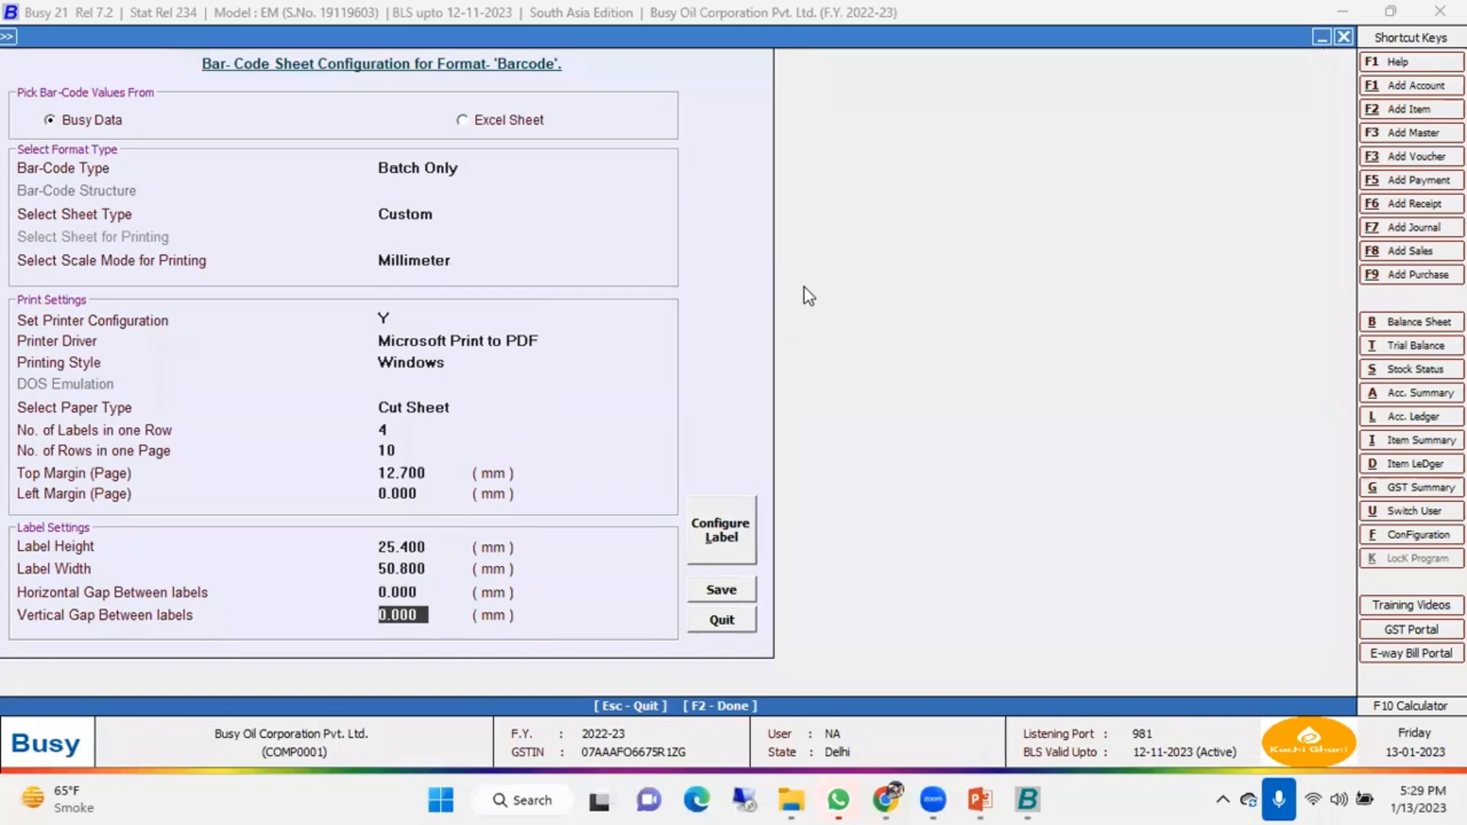
key("Return")
key("Return")
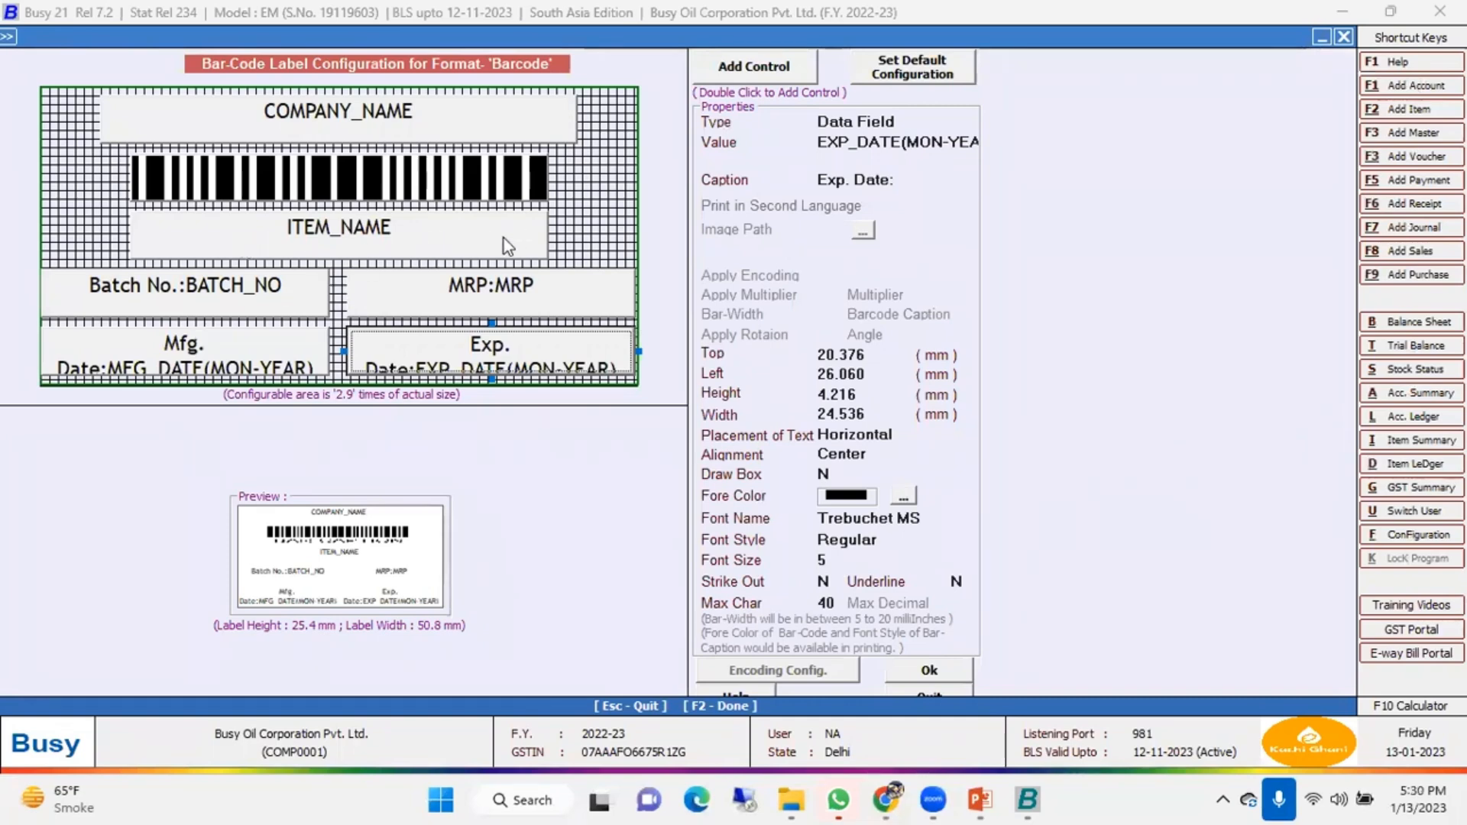
Review the type, value, caption and position properties of the company name control, keeping Data Field and COMPANY_NAME
left_click(390, 115)
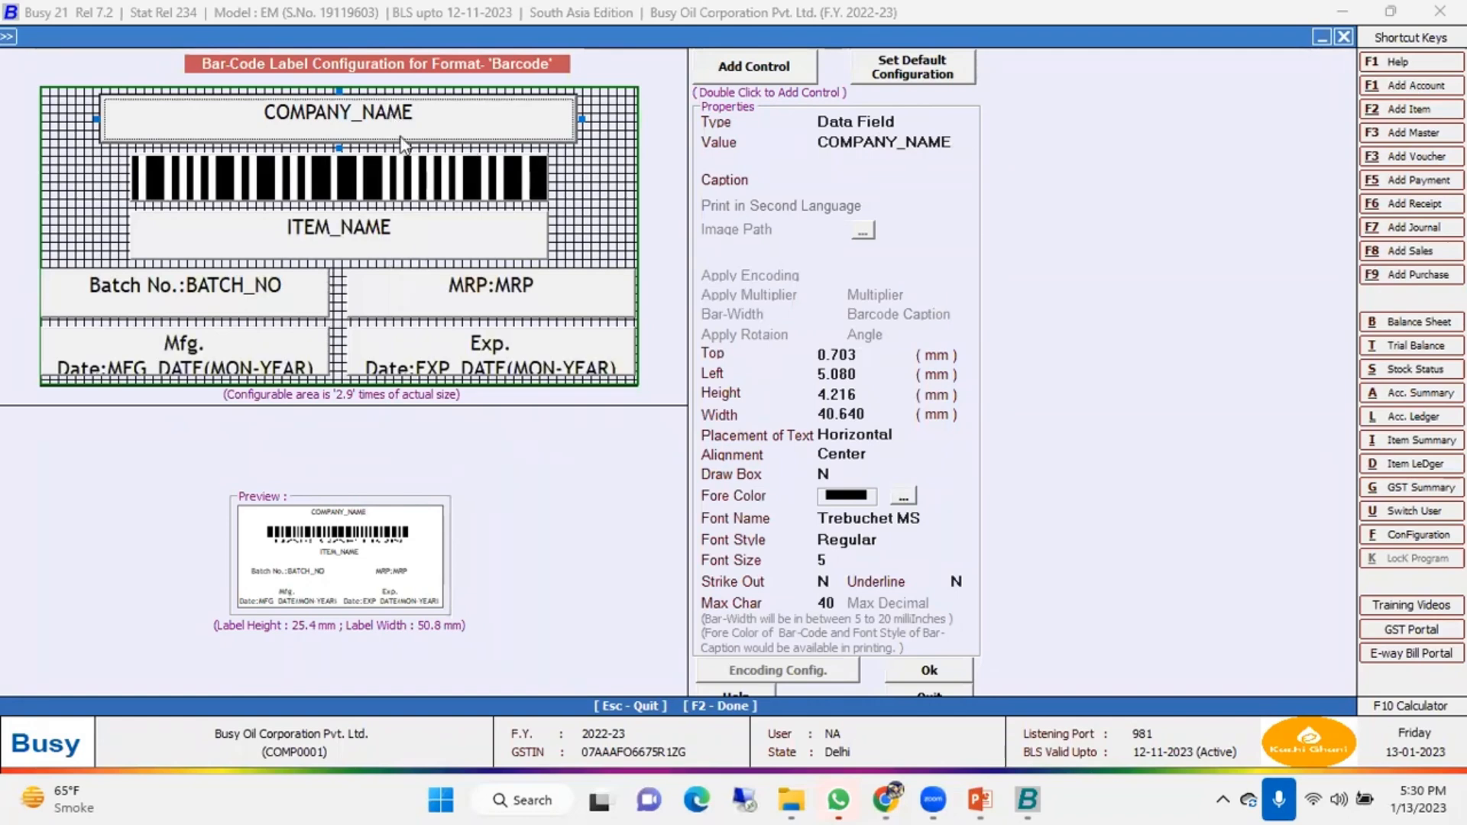
left_click(860, 122)
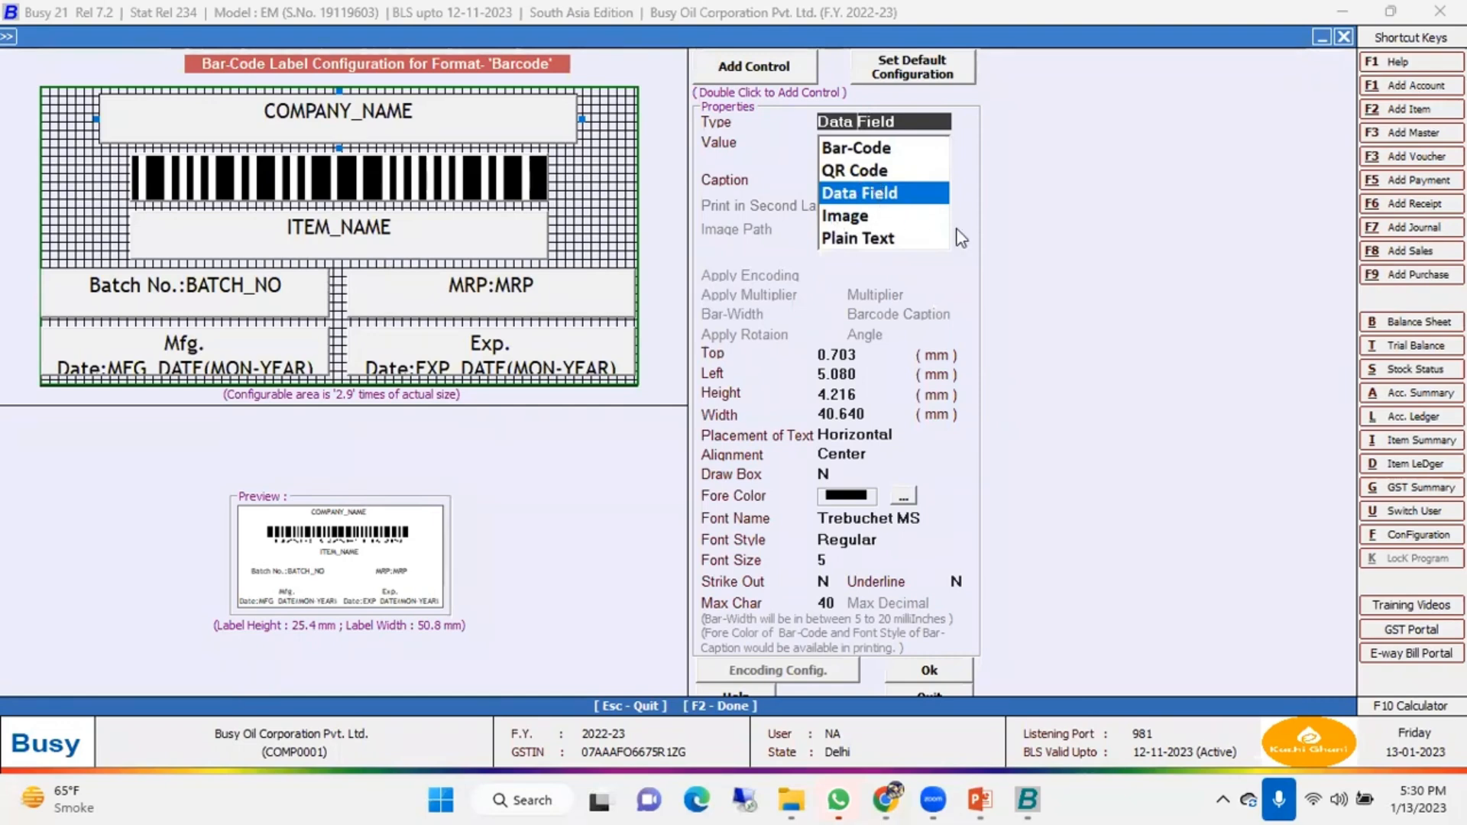
key("Return")
key("Down")
key("Down")
key("Down")
key("Down")
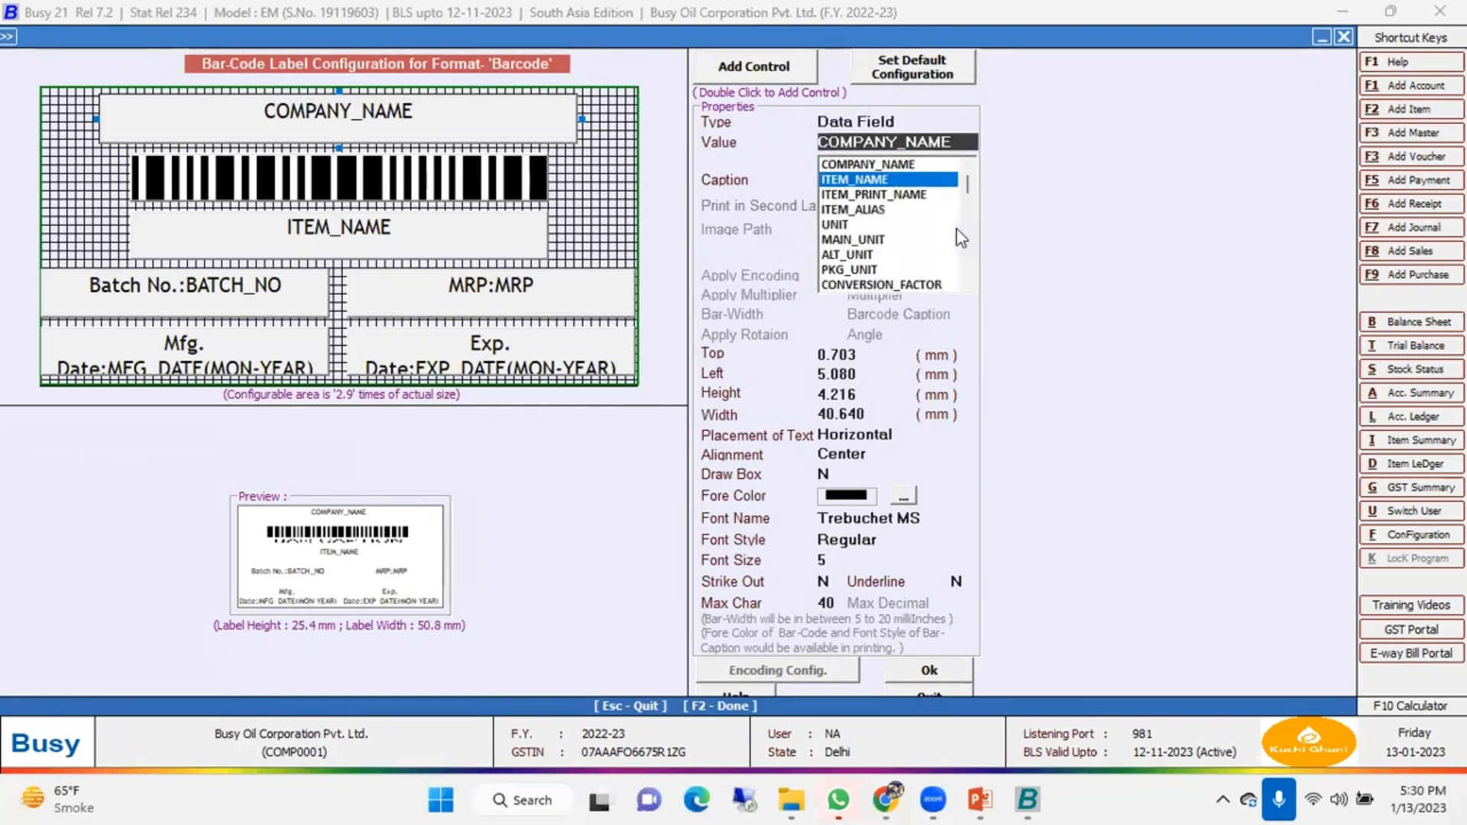
key("Up")
key("Up")
key("Up")
key("Up")
key("Up")
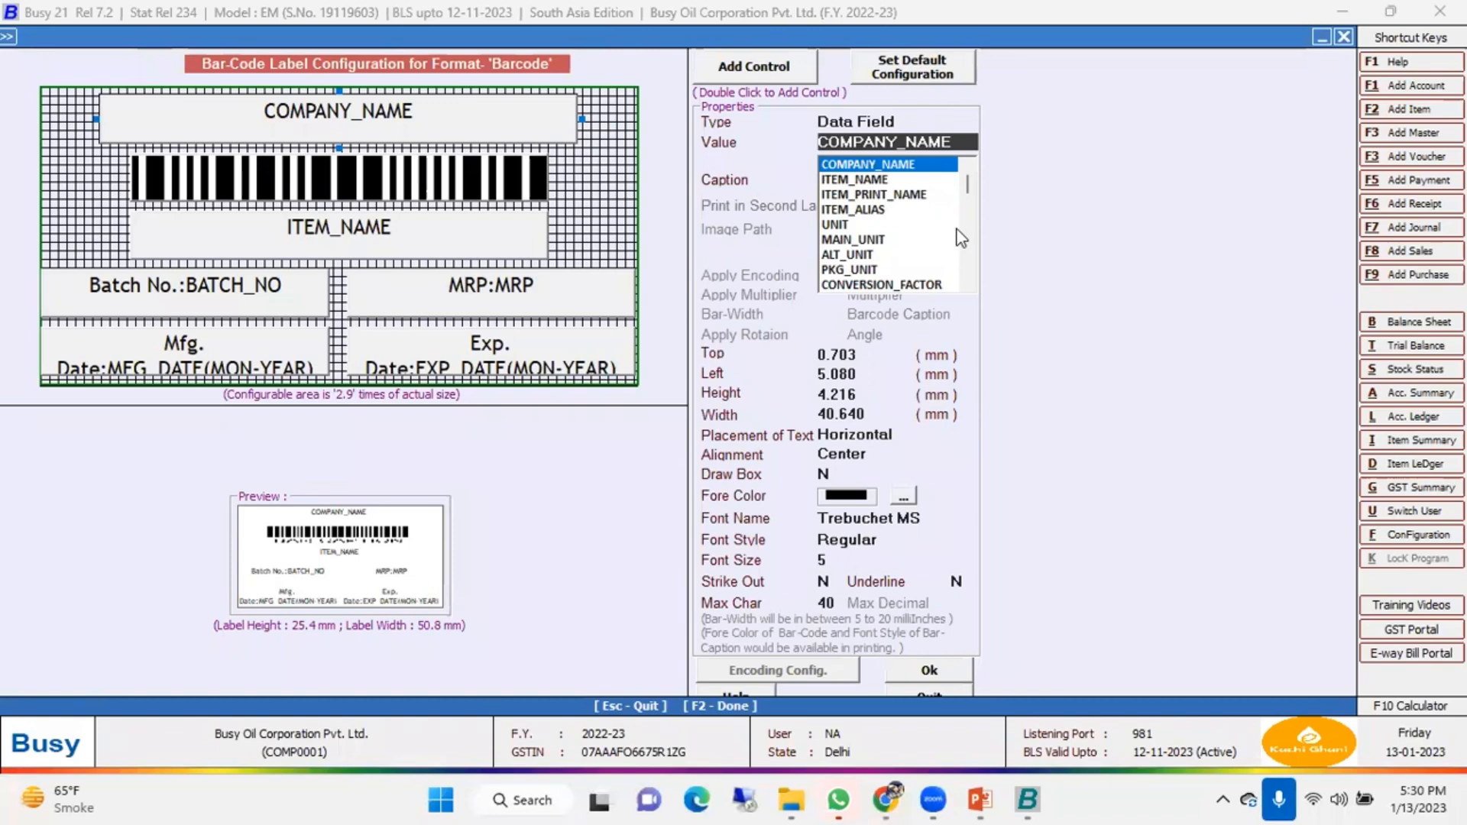
key("Return")
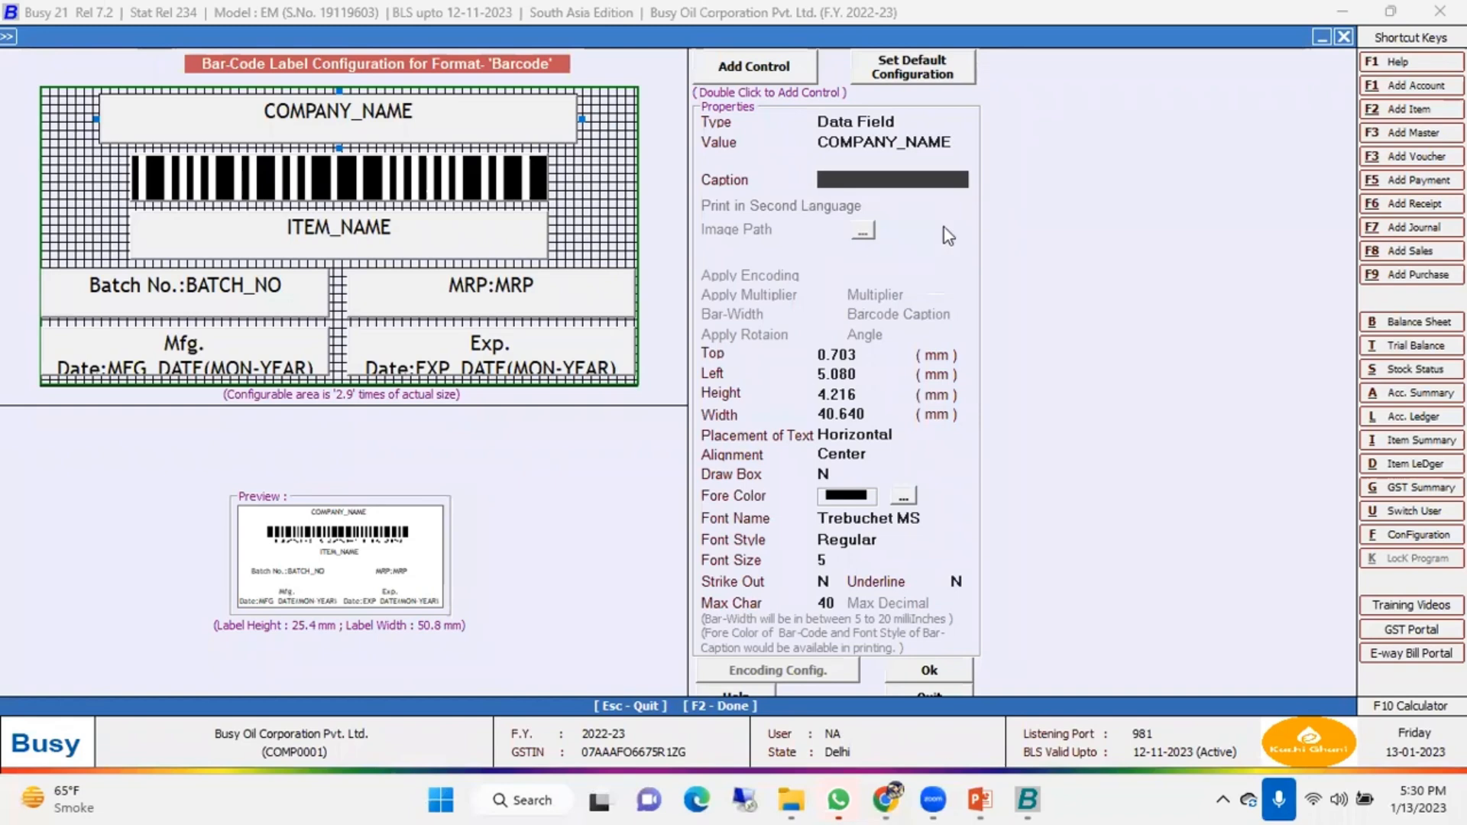
left_click(857, 355)
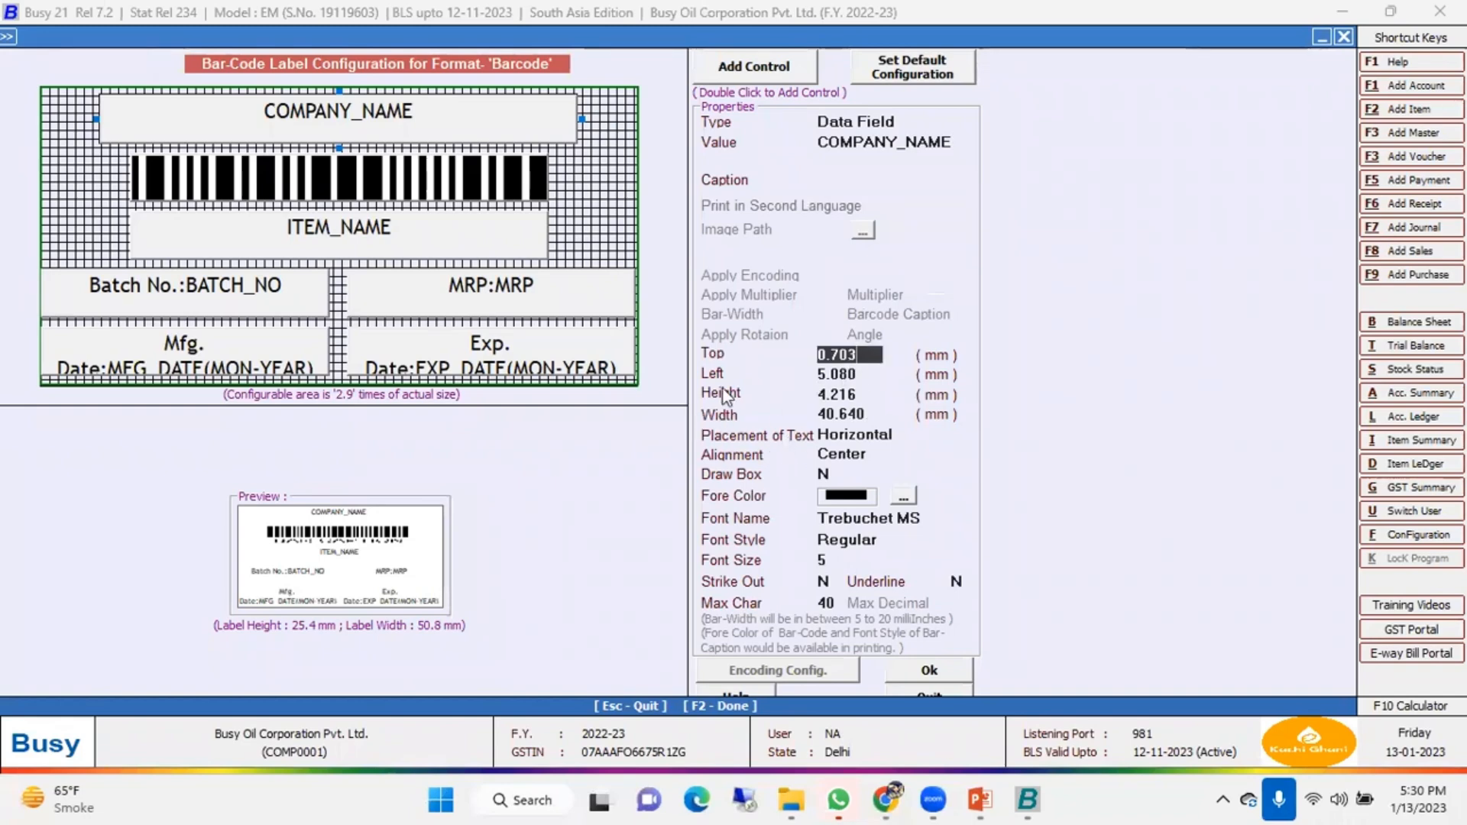
Confirm the label layout, save the sheet configuration and leave item bar-code printing
left_click(929, 673)
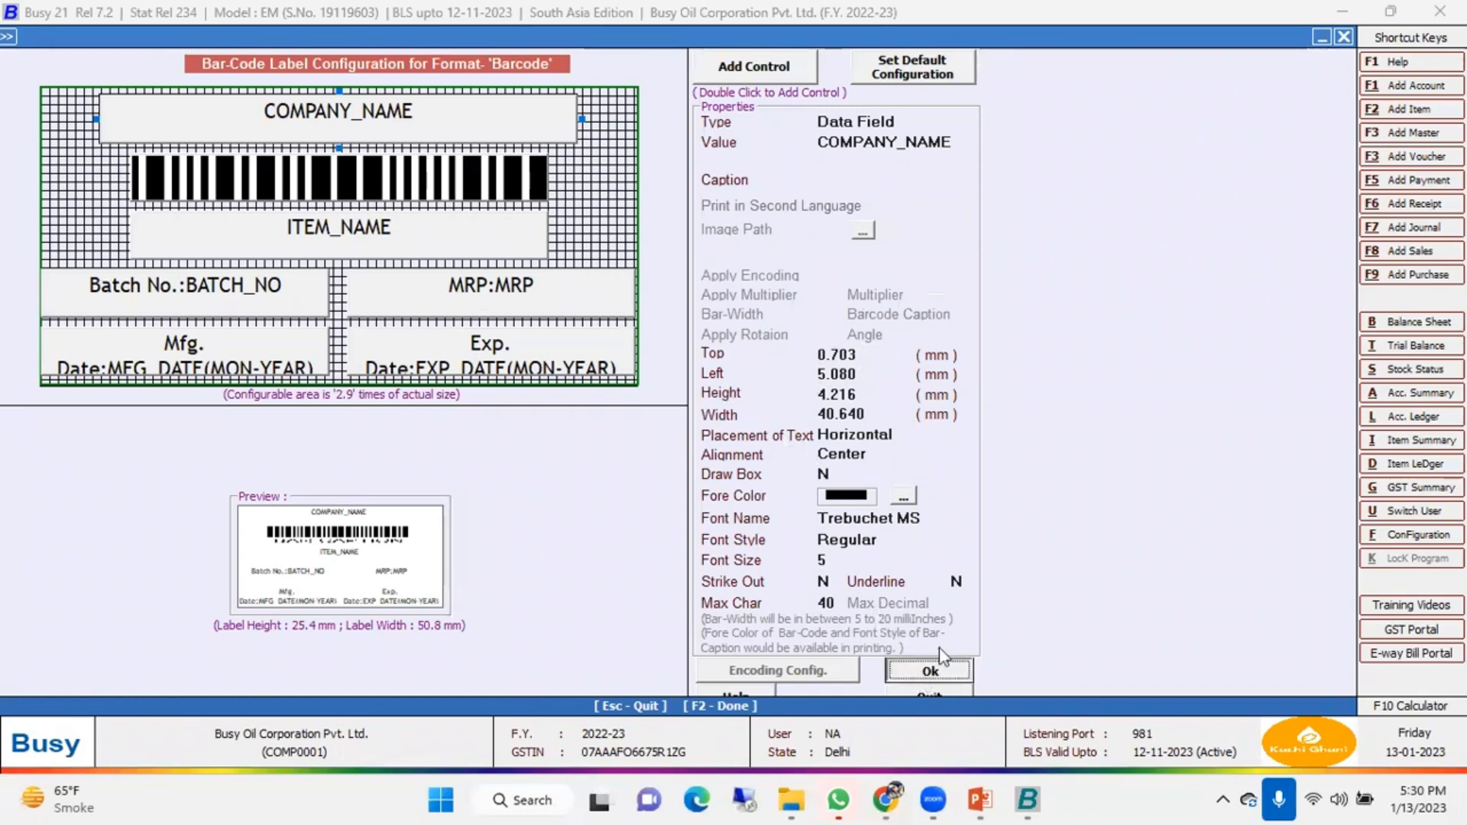
left_click(738, 590)
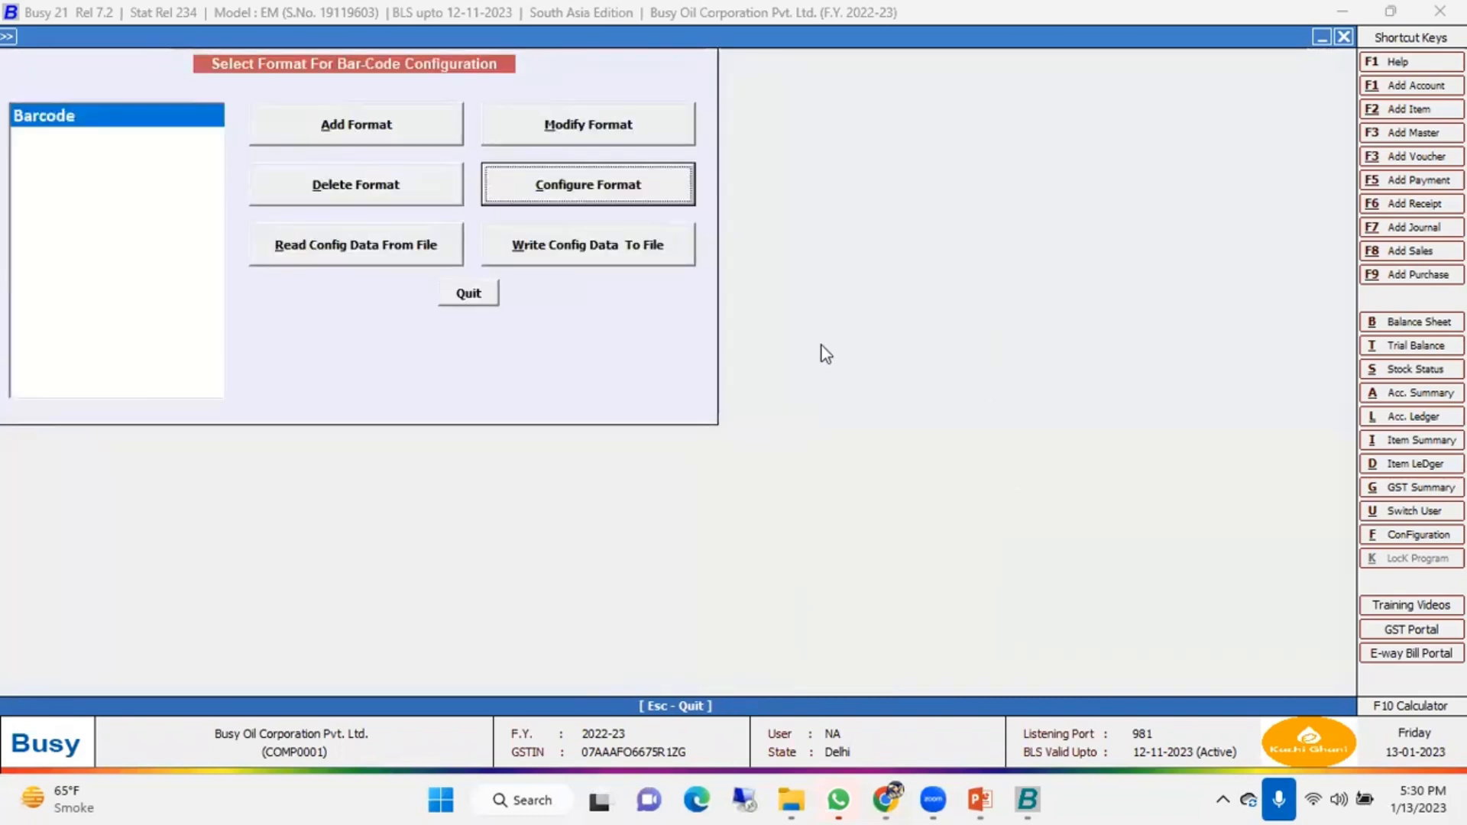
key("Escape")
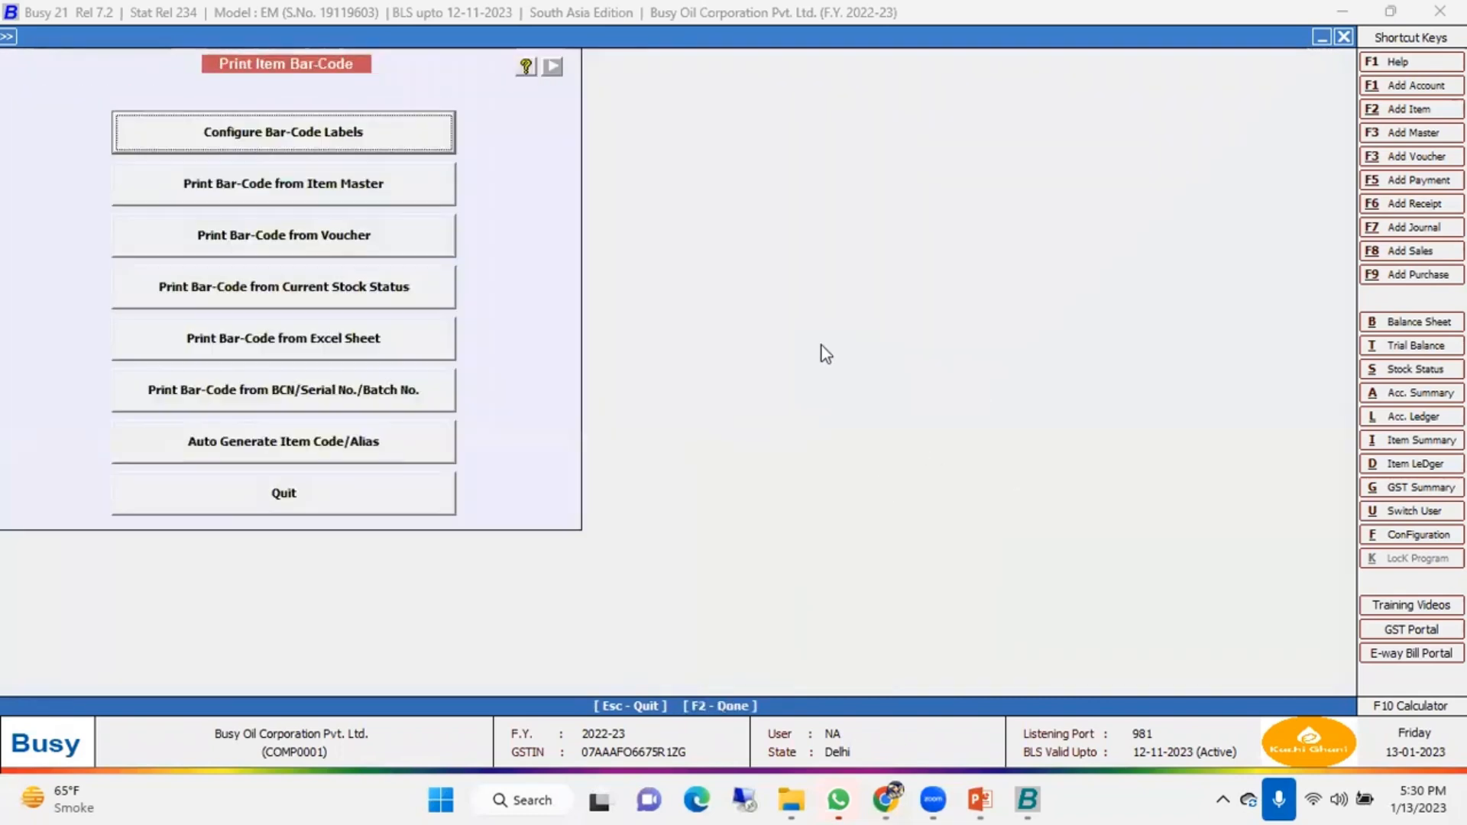
key("Escape")
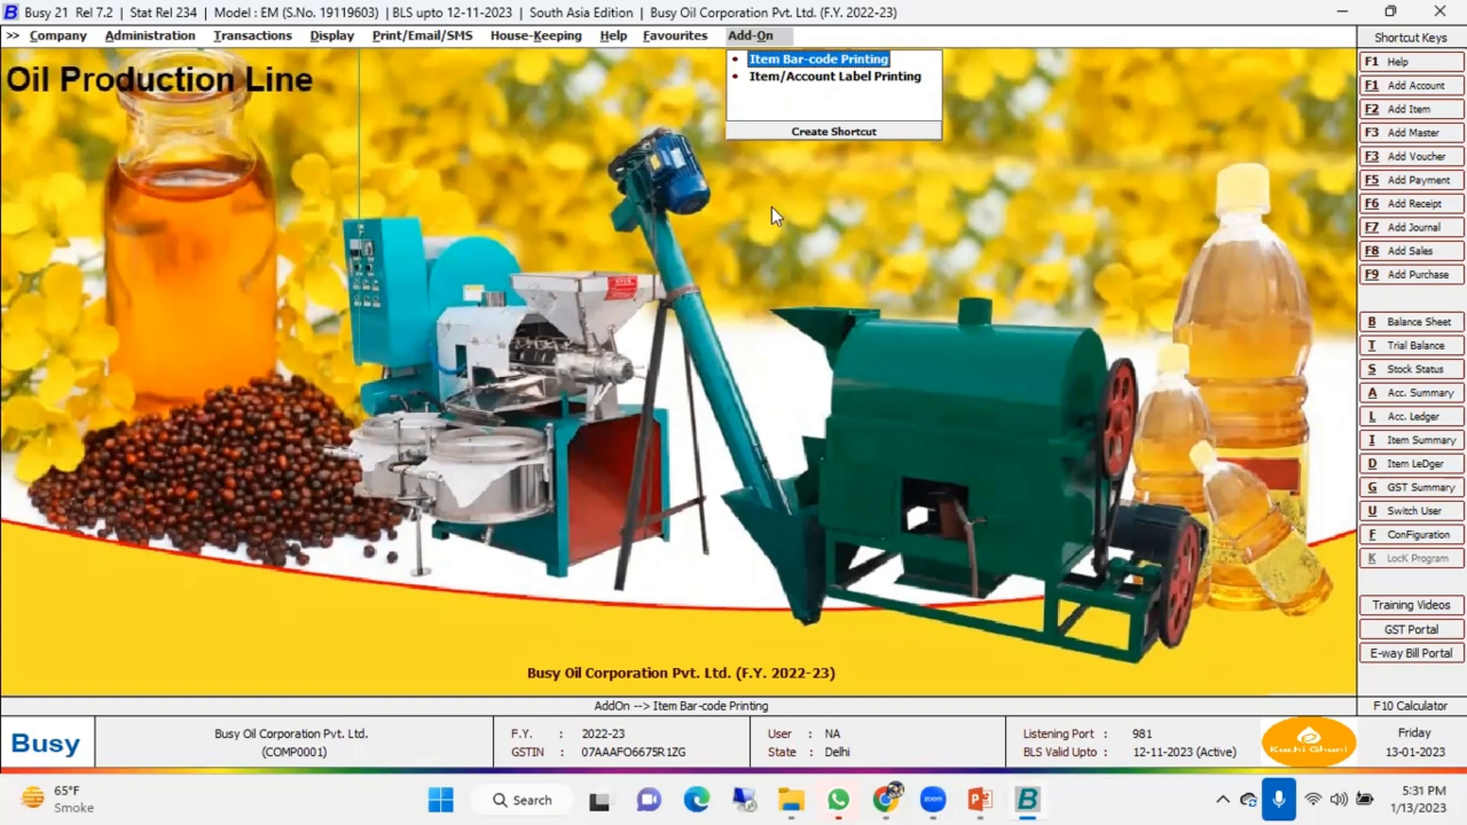
Open the voucher configuration of the Main series for Production vouchers
left_click(132, 39)
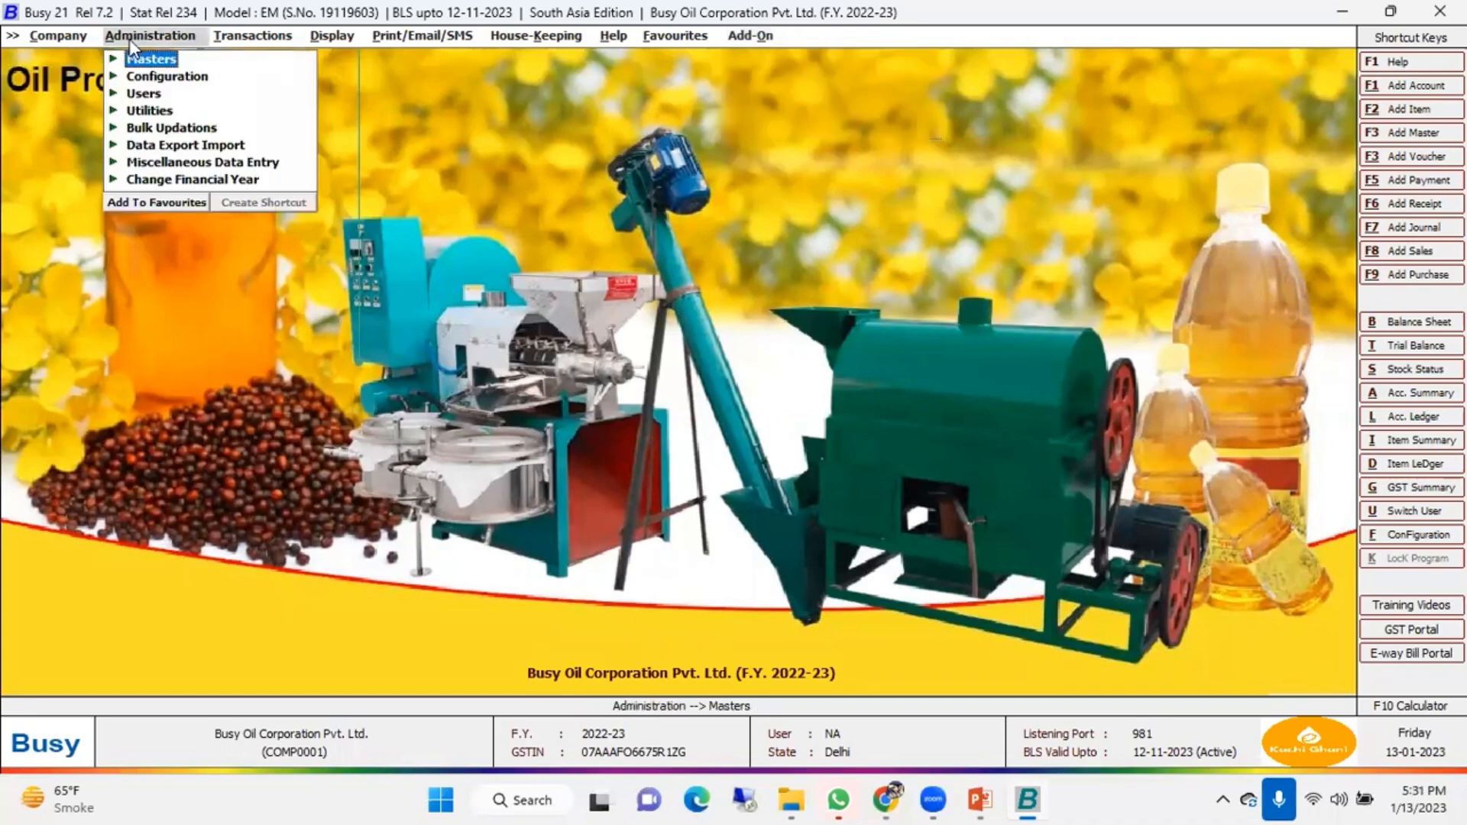
left_click(166, 78)
left_click(208, 92)
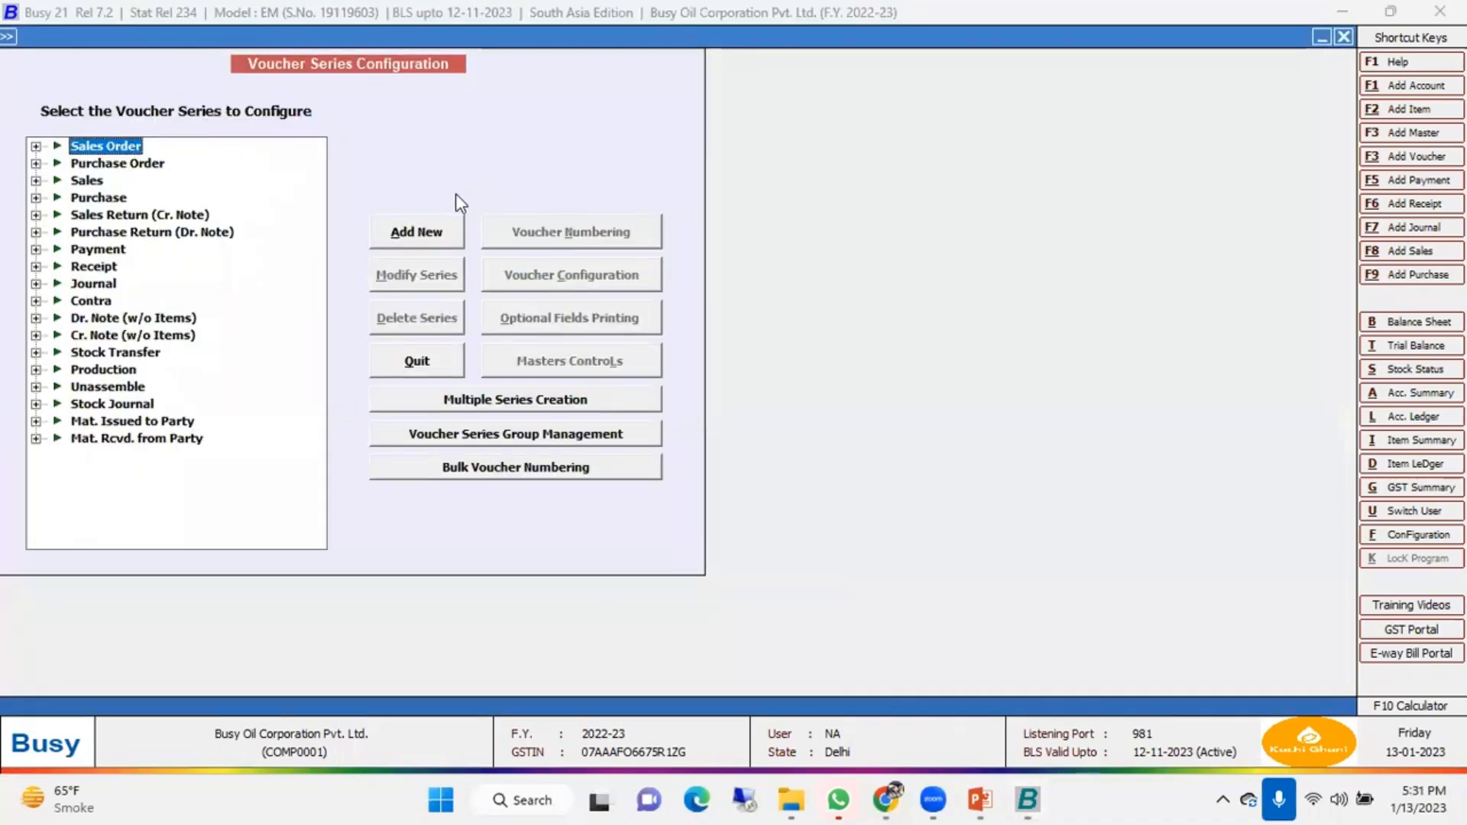
double_click(107, 370)
left_click(107, 387)
left_click(561, 275)
Check the Print Item Barcode After Saving option and leave the voucher series configuration without saving
left_click(820, 207)
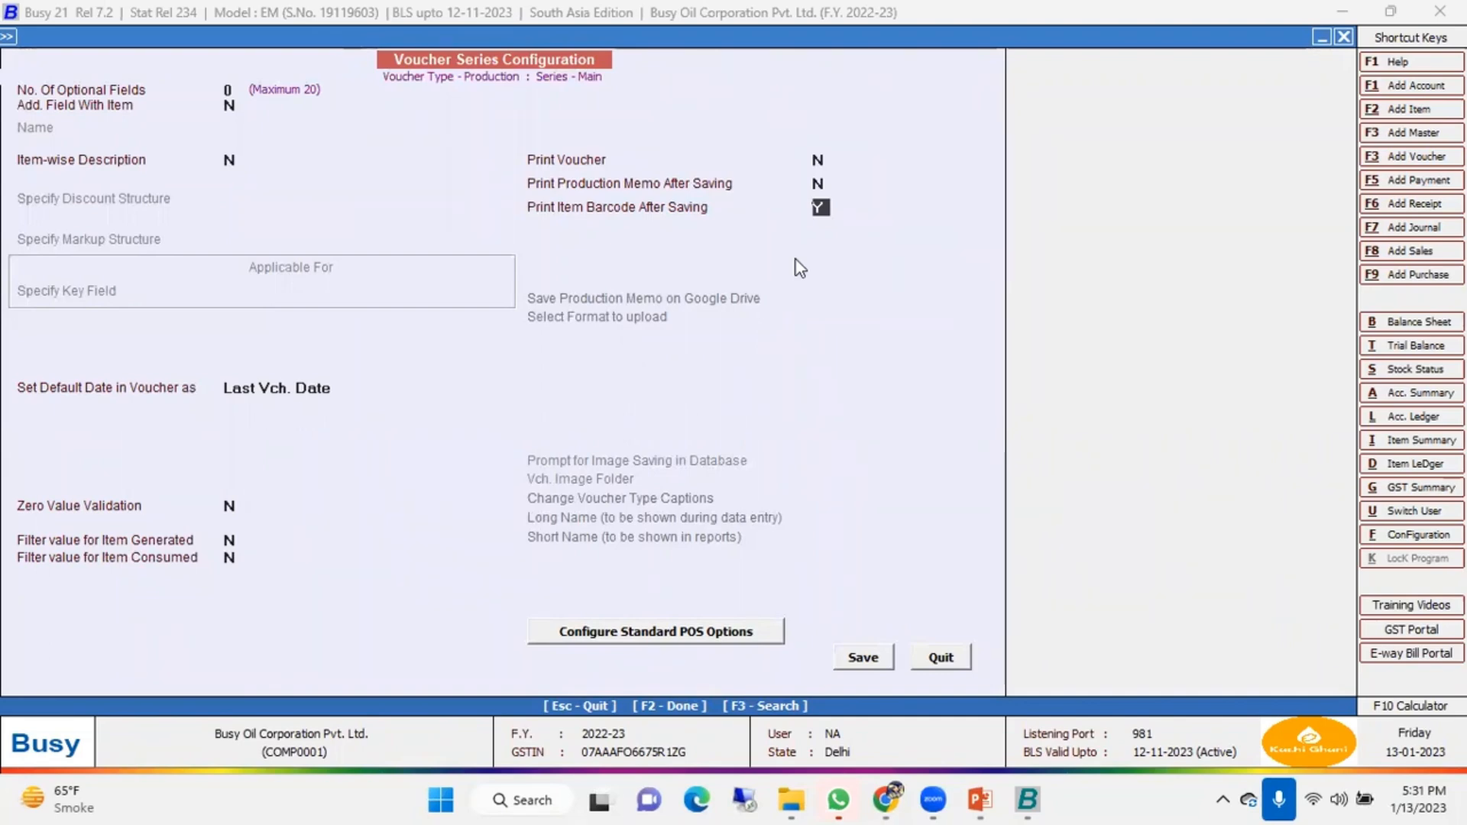
left_click(934, 659)
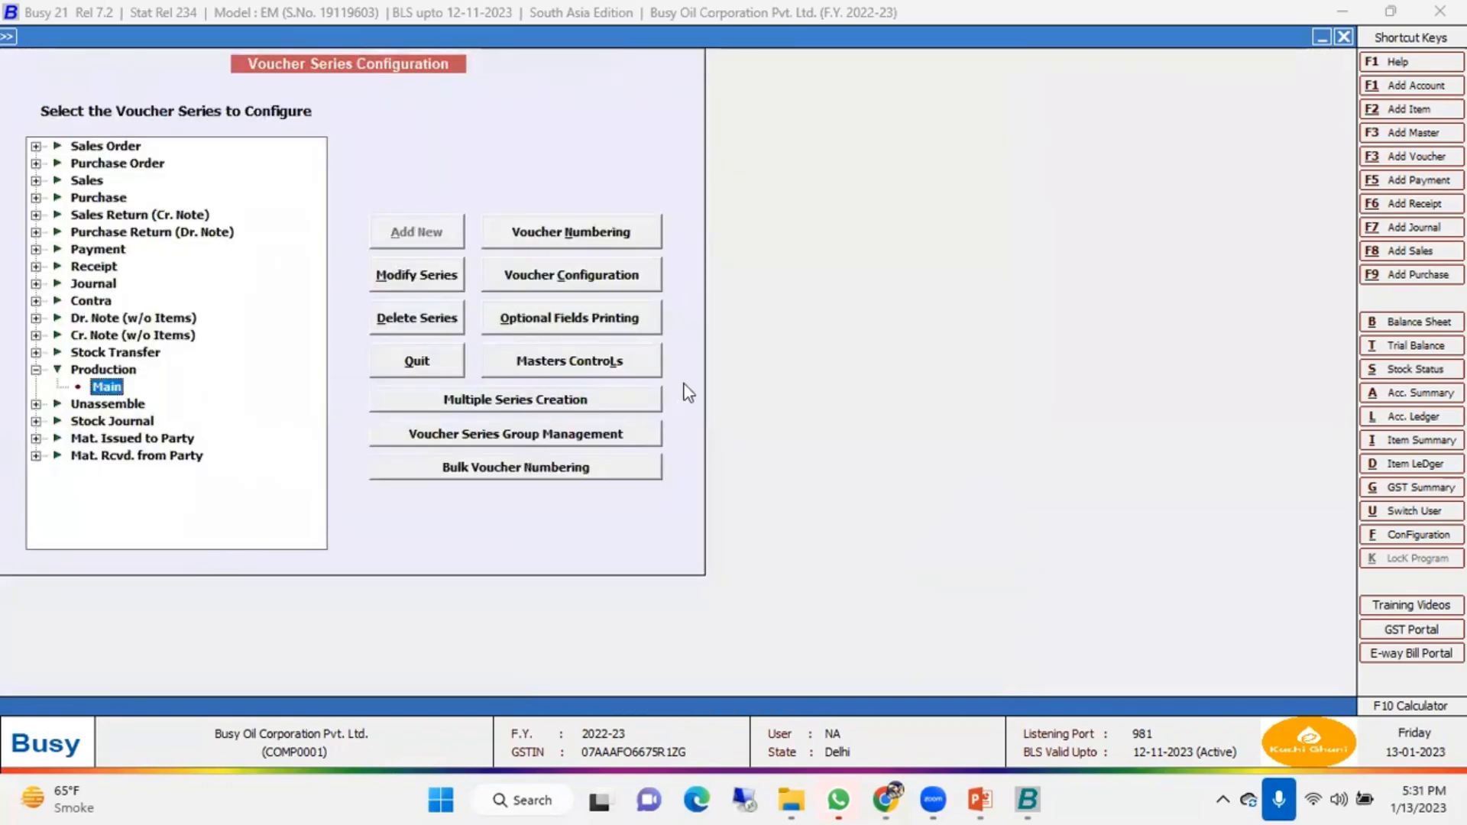
key("Escape")
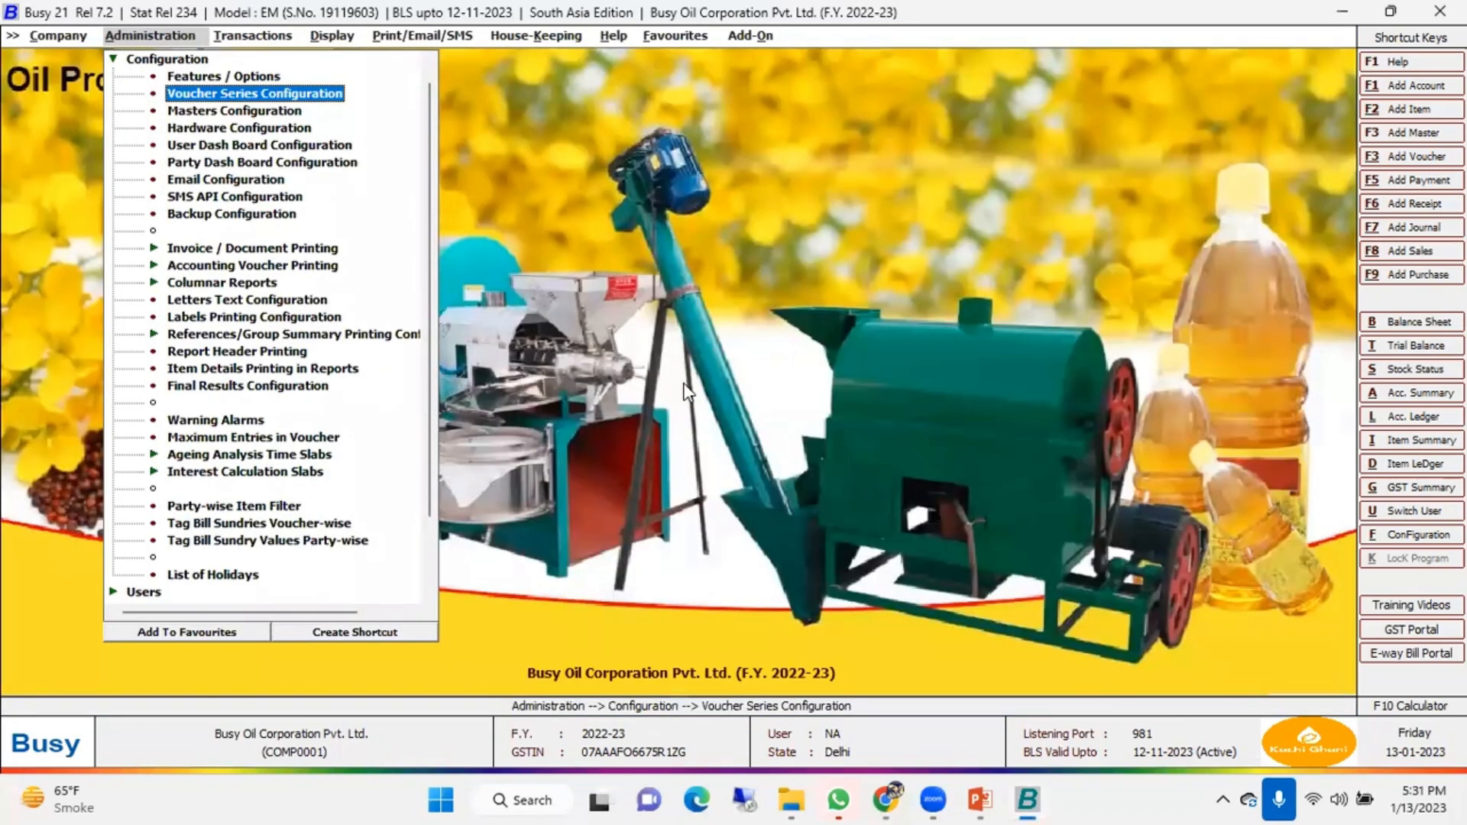
key("Escape")
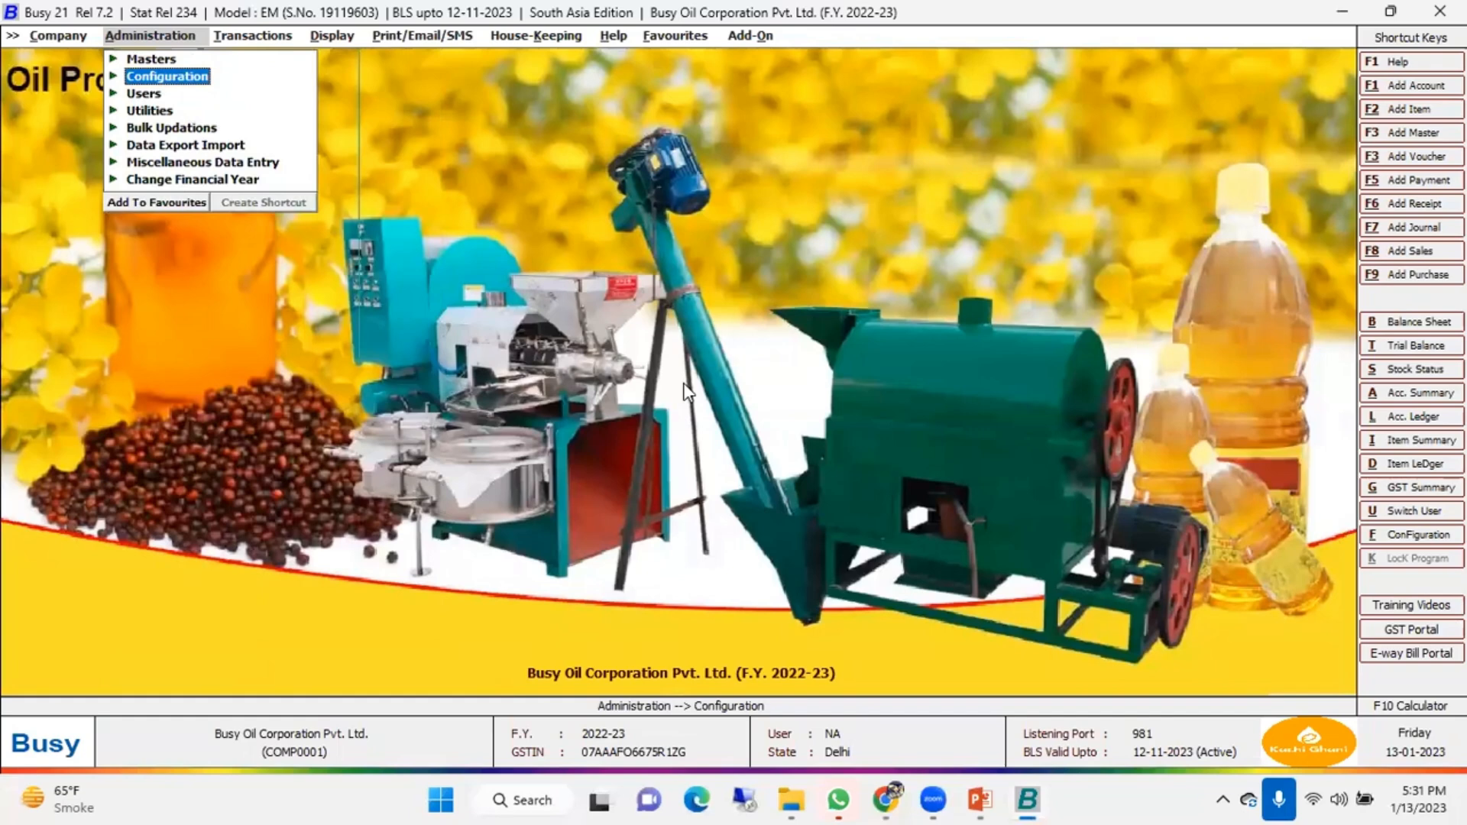
Open the list of item masters with the default report options
key("Up")
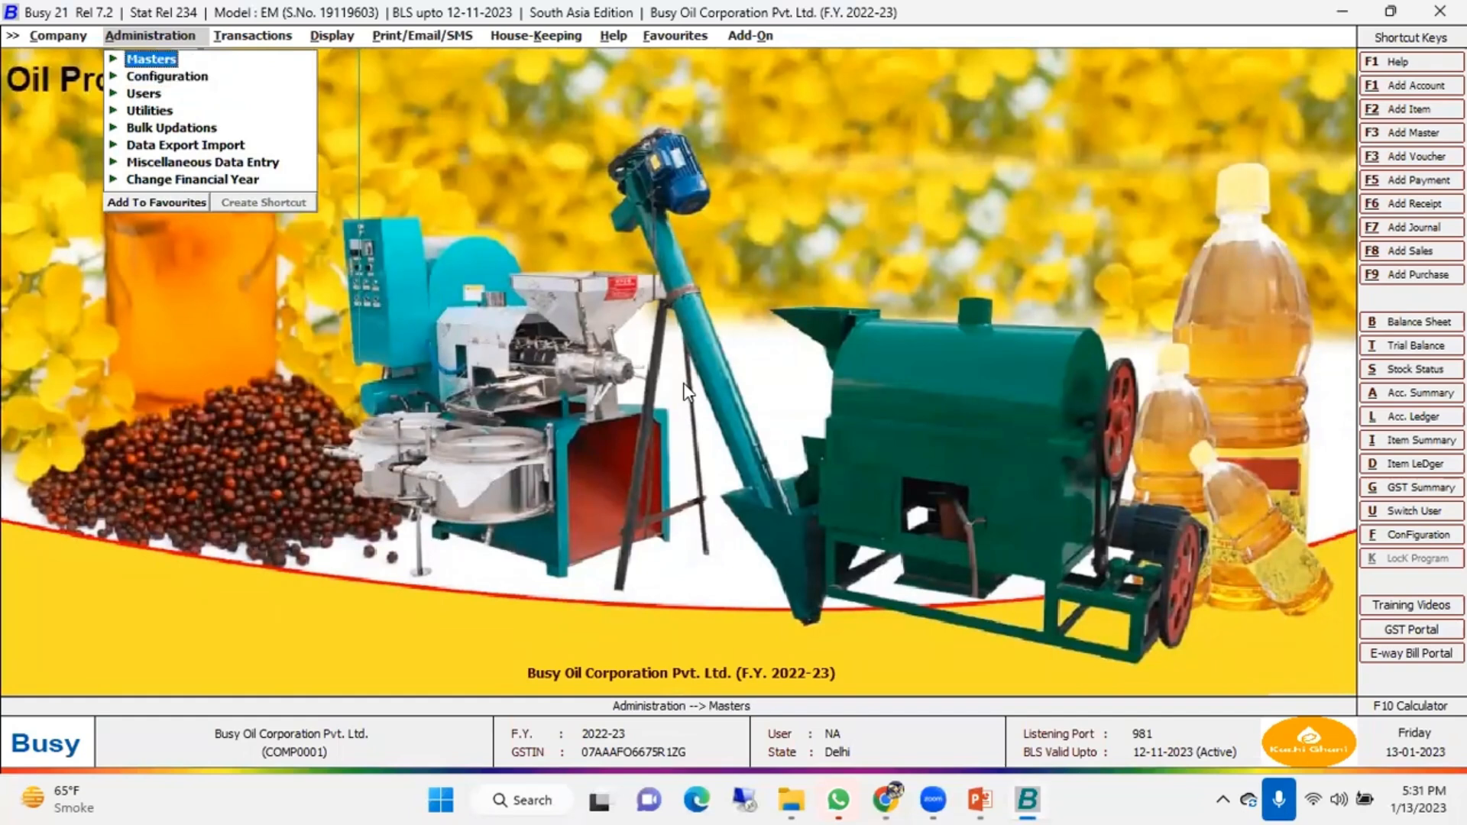
key("Return")
key("Down")
key("Down")
key("Down")
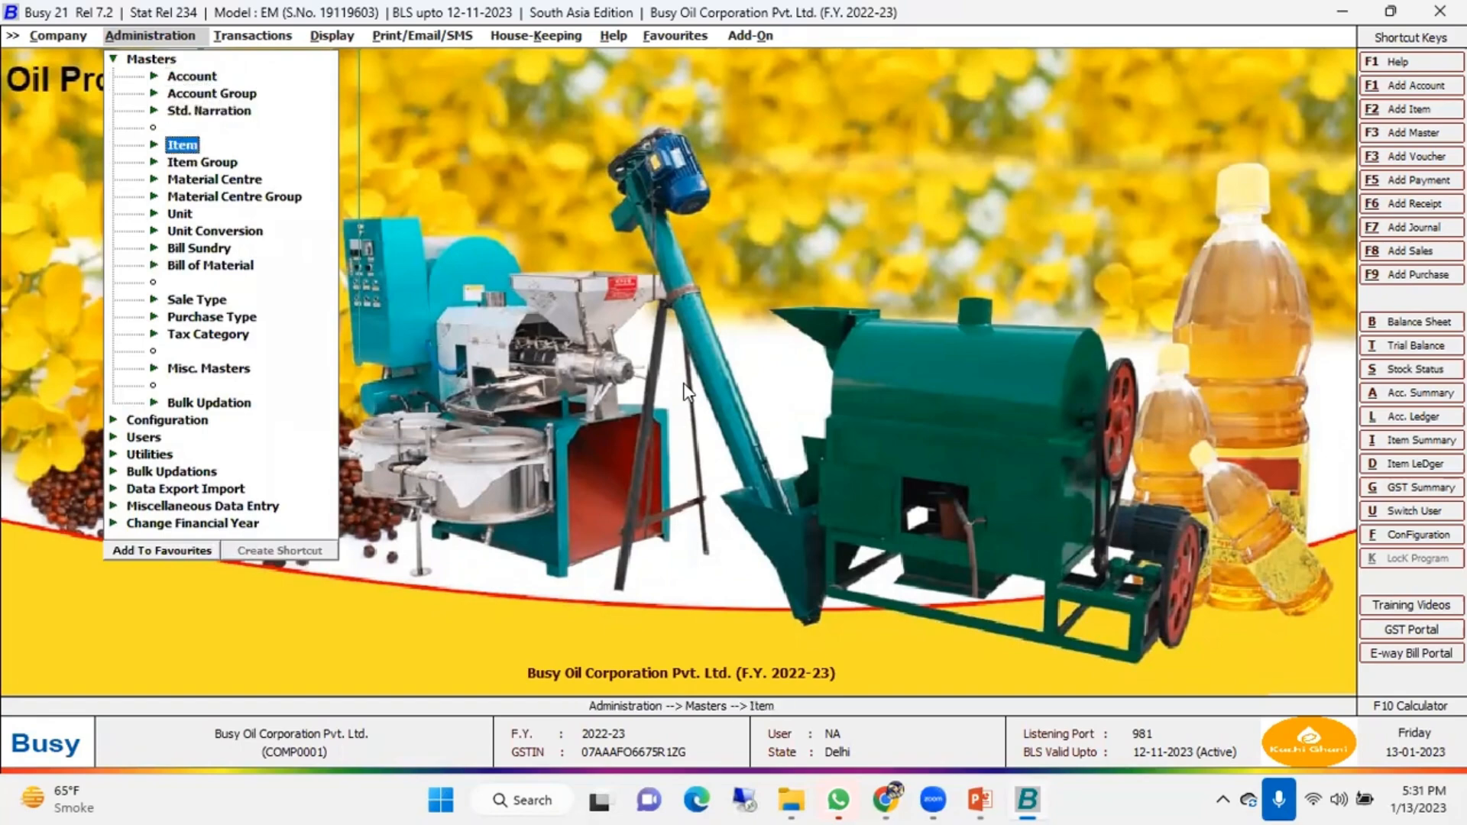
key("Return")
key("Down")
key("Down")
key("Return")
key("Return")
key("Return")
key("Return")
key("Return")
key("Return")
key("Return")
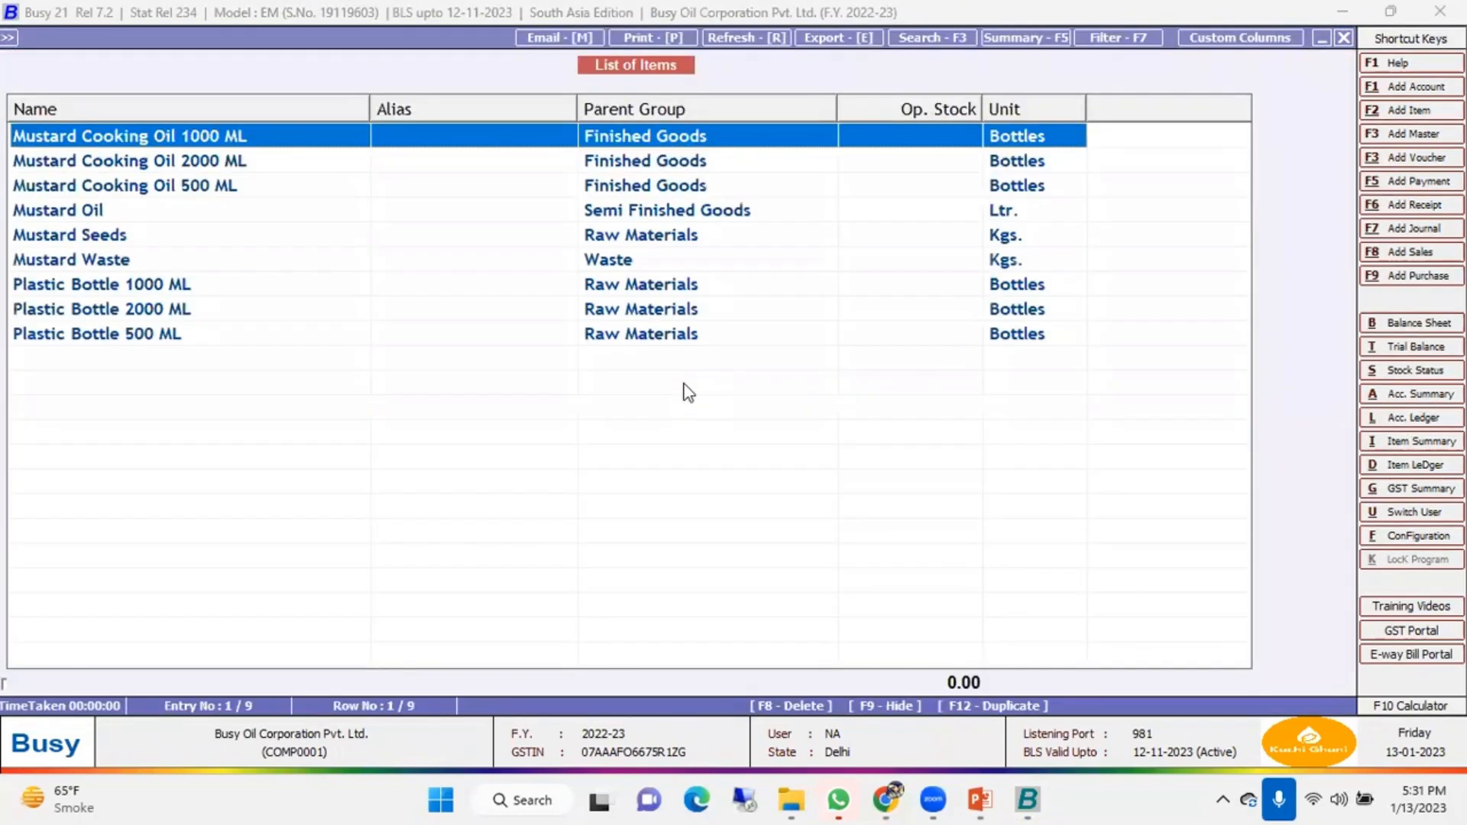
Summarize the item list on a single level by Parent Group with sub details shown
key("F5")
key("Return")
key("Return")
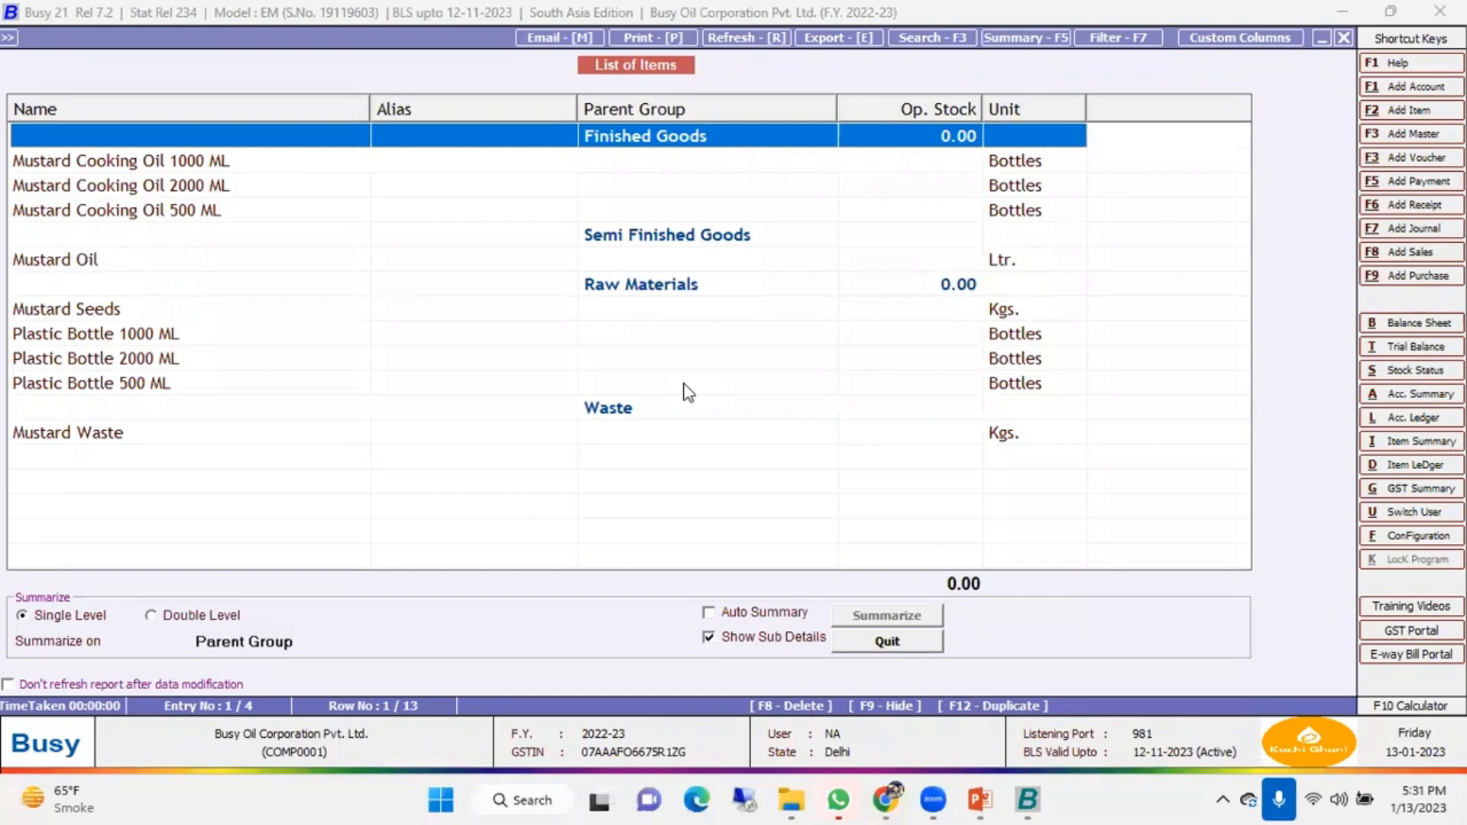
Examine the item groups in the summarized list, especially Mustard Seeds and the plastic bottles under Raw Materials
left_click(662, 242)
left_click(667, 289)
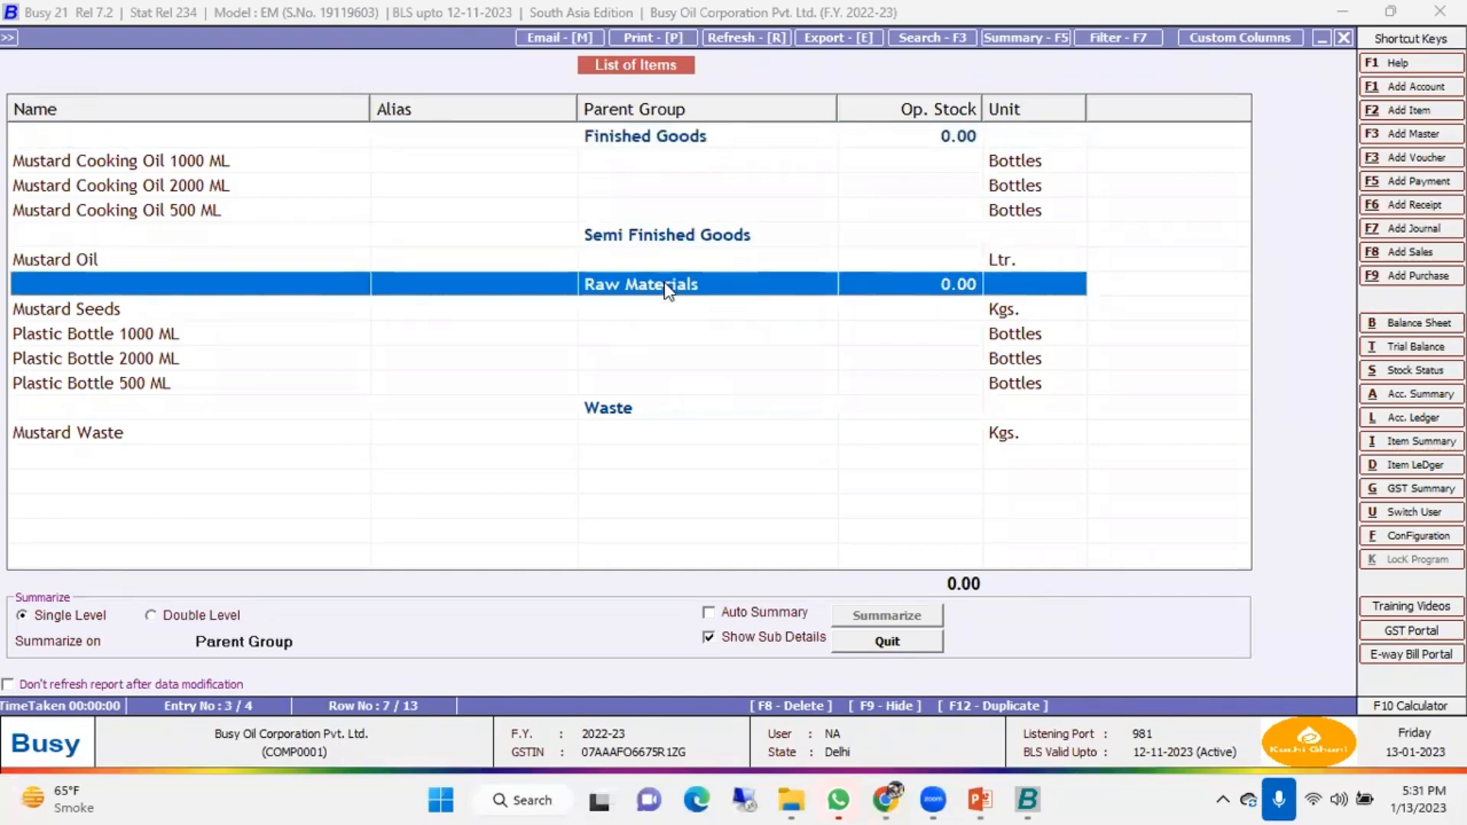
left_click(657, 407)
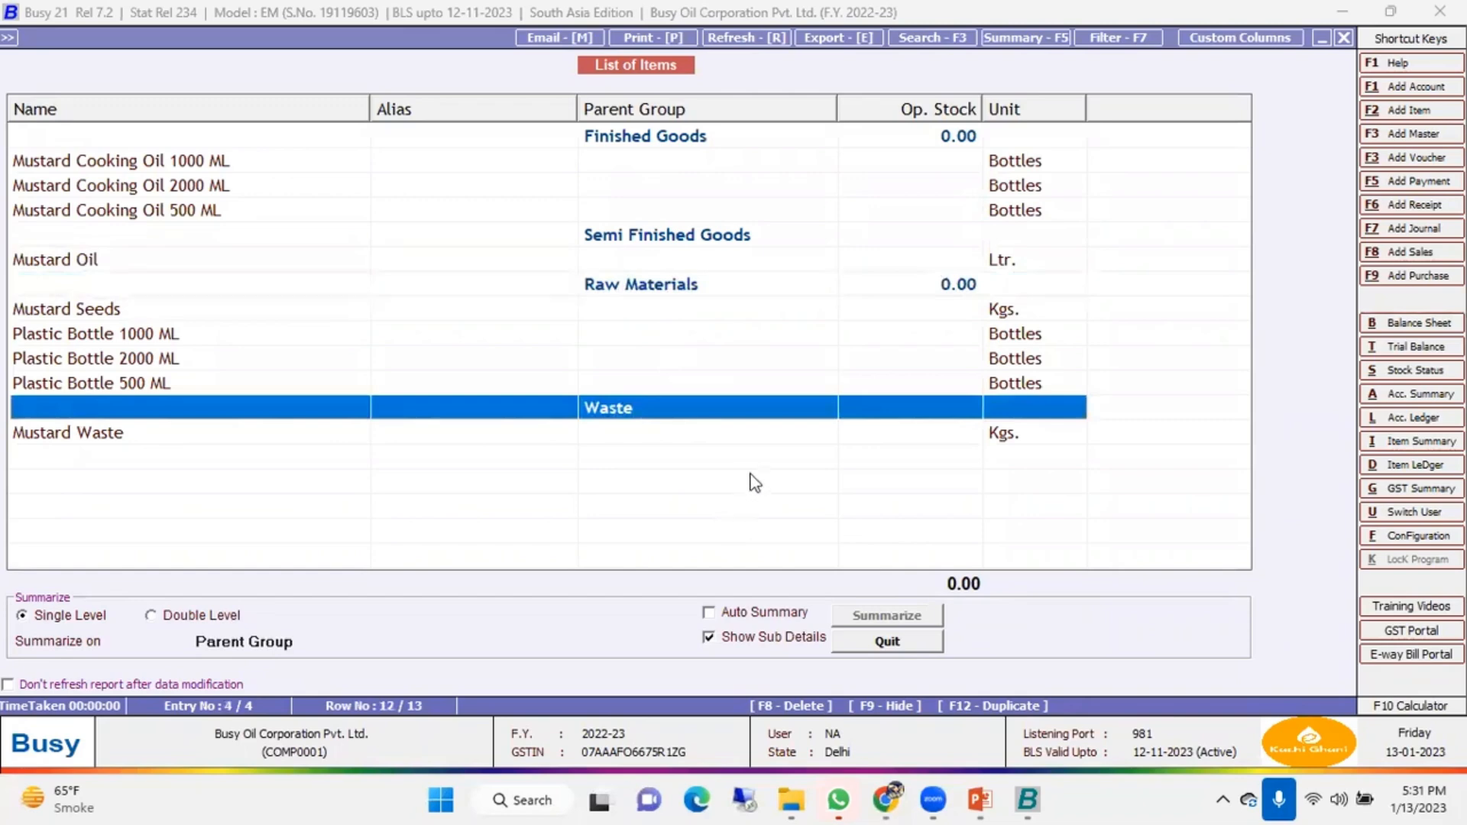
left_click(695, 285)
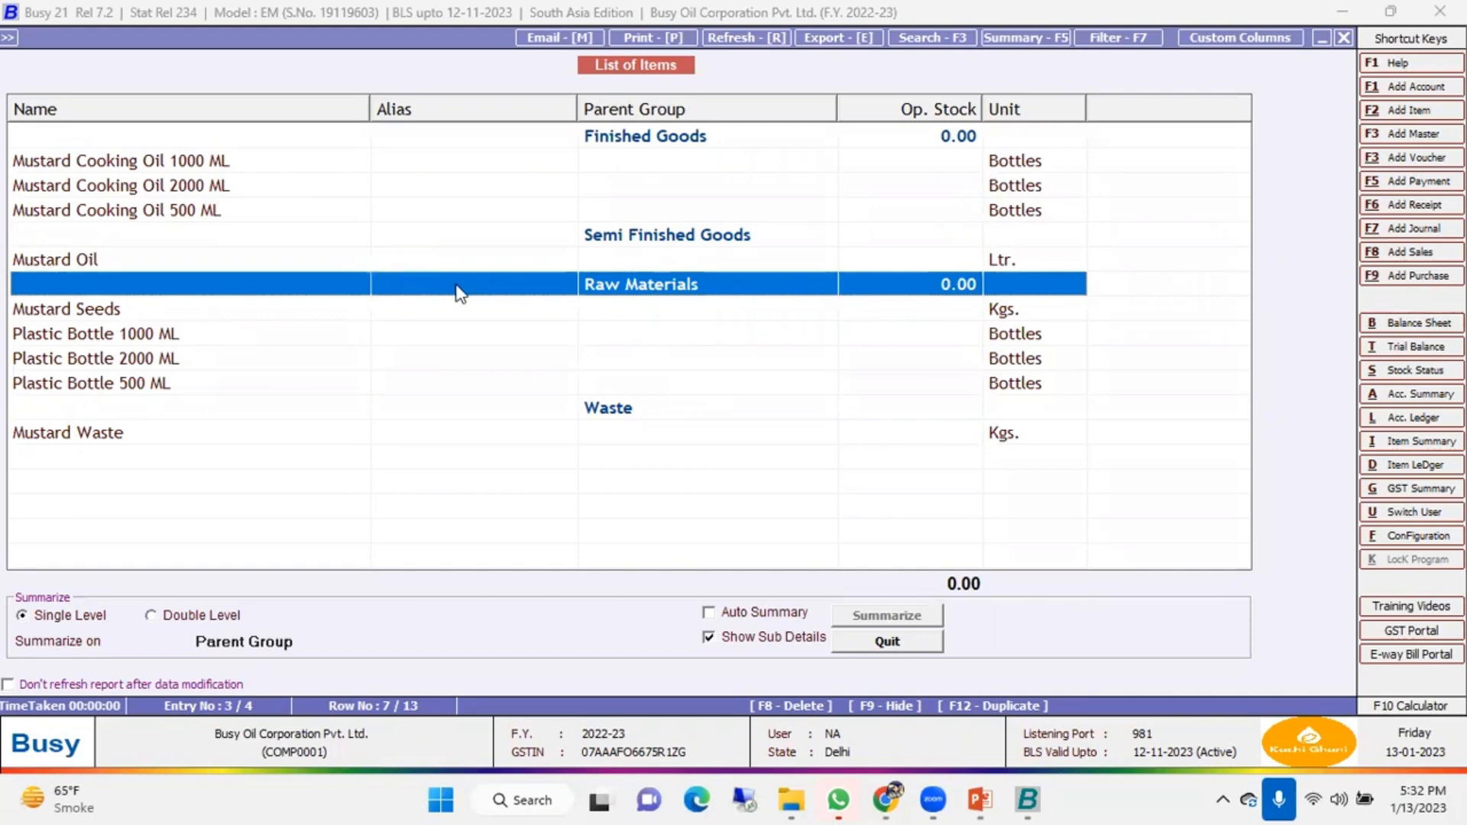
left_click(307, 318)
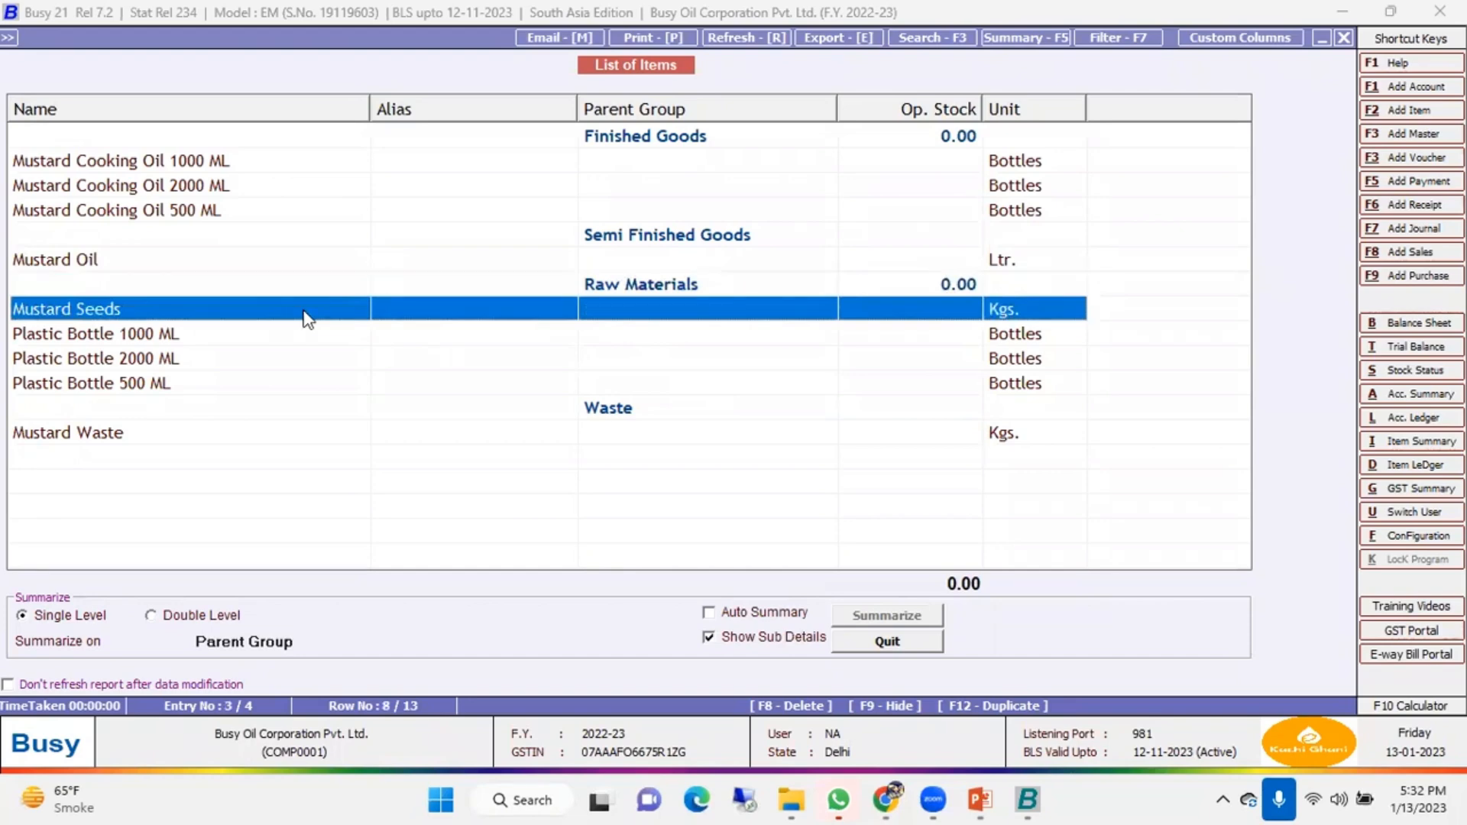
left_click(126, 337)
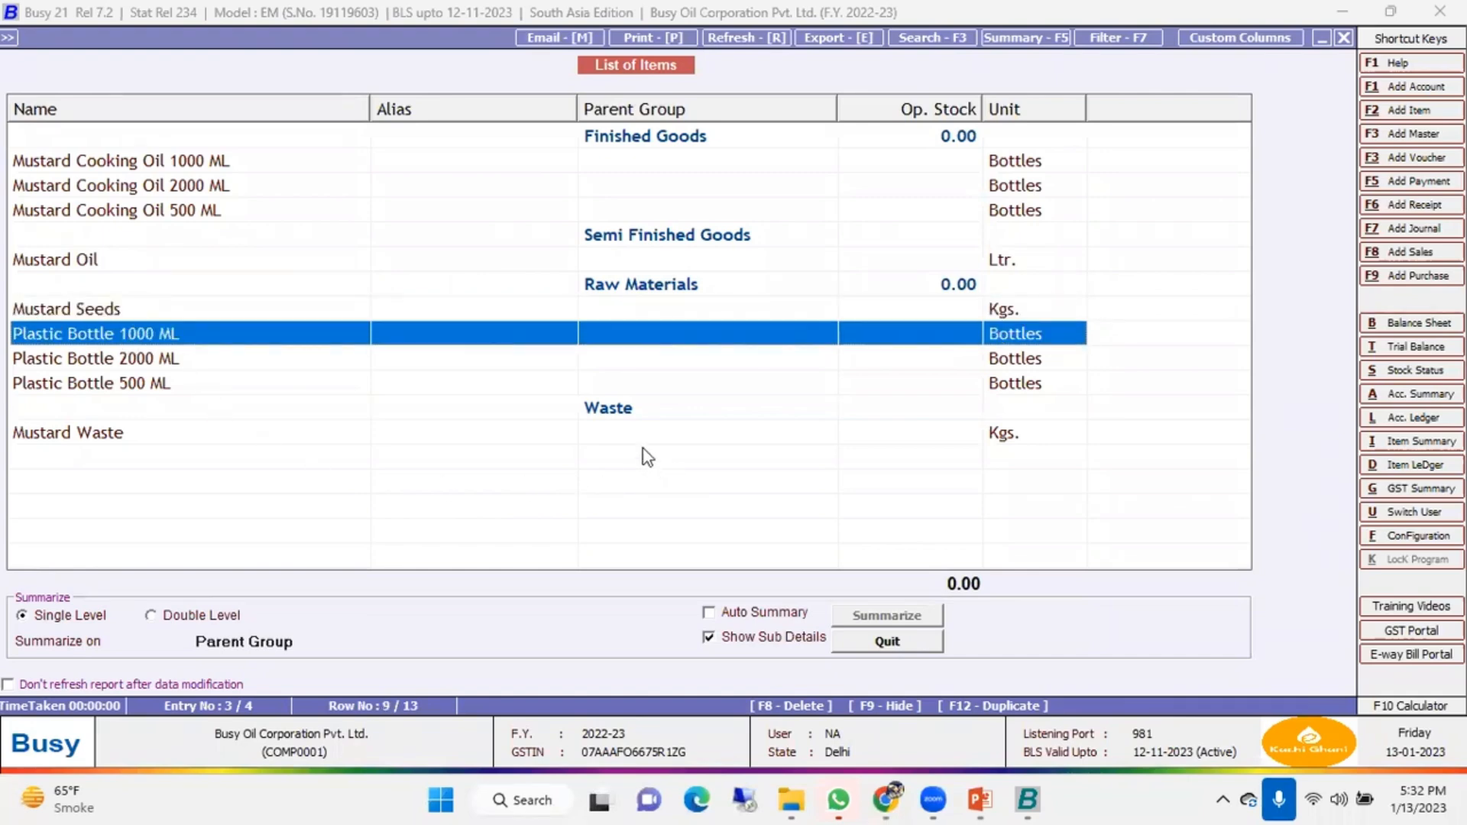
left_click(191, 364)
left_click(186, 386)
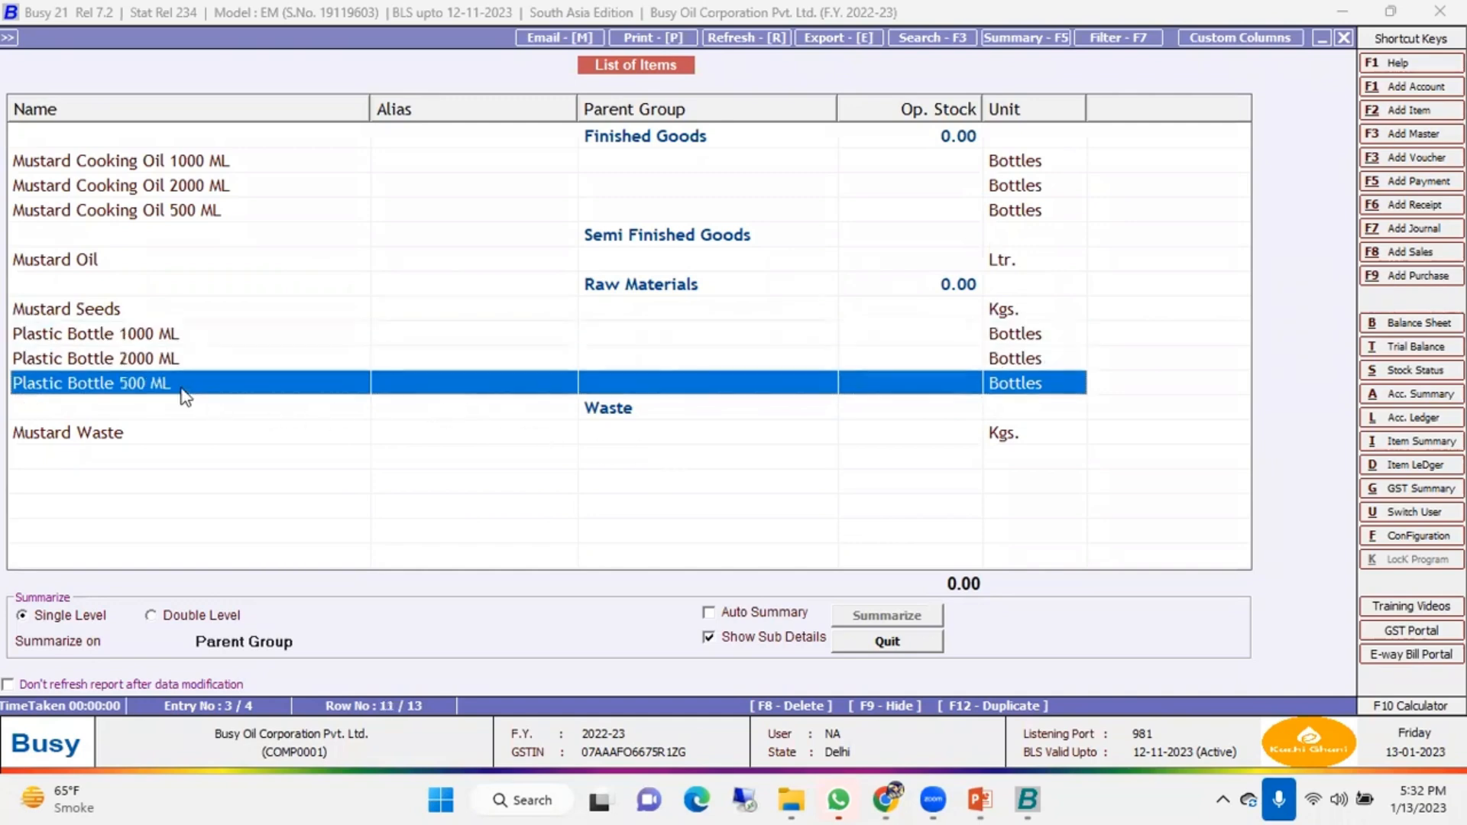
left_click(171, 336)
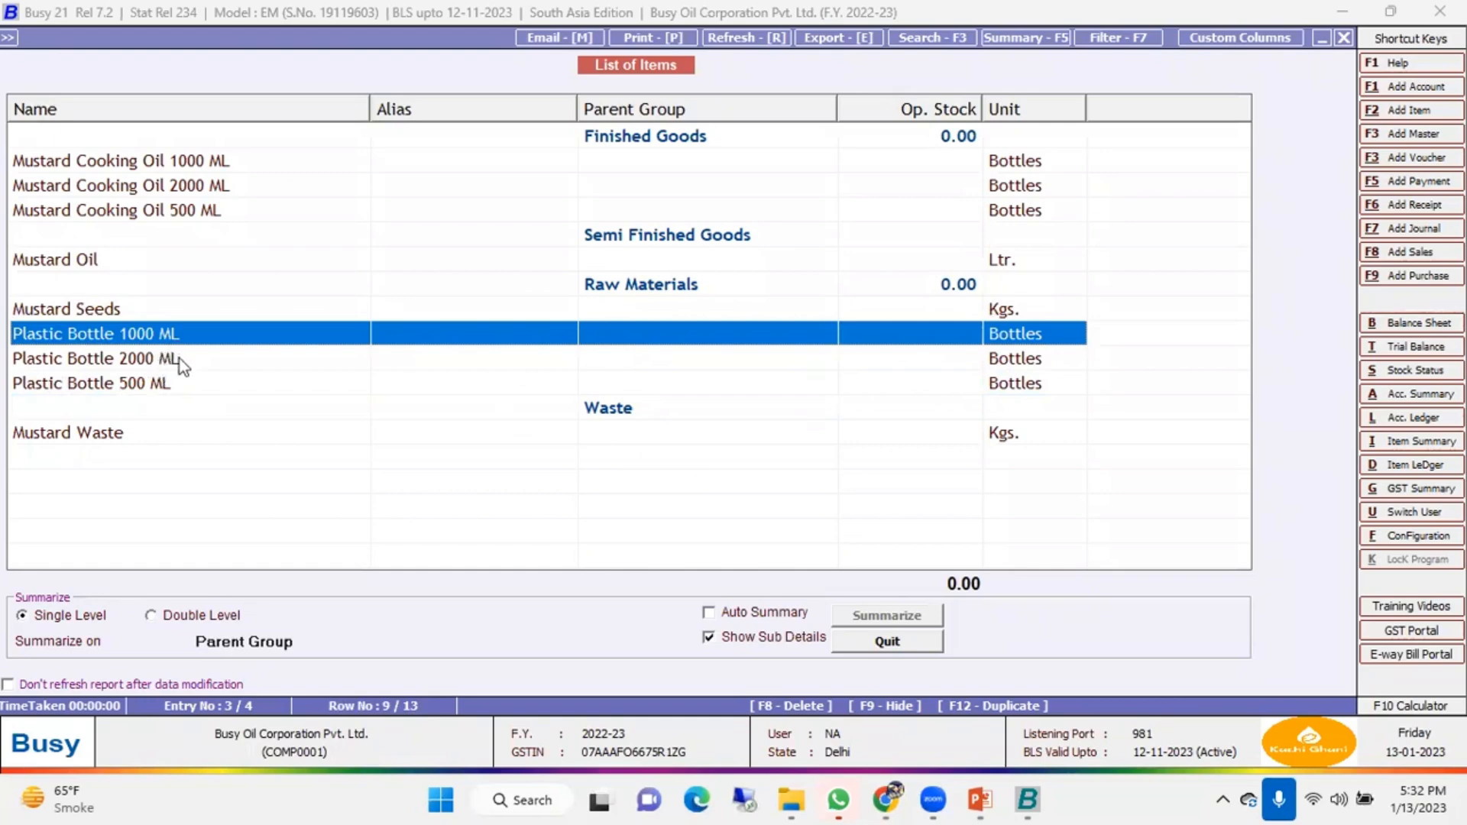
Open the Mustard Seeds item master and review its group, main unit and alternate unit details
key("Up")
key("Return")
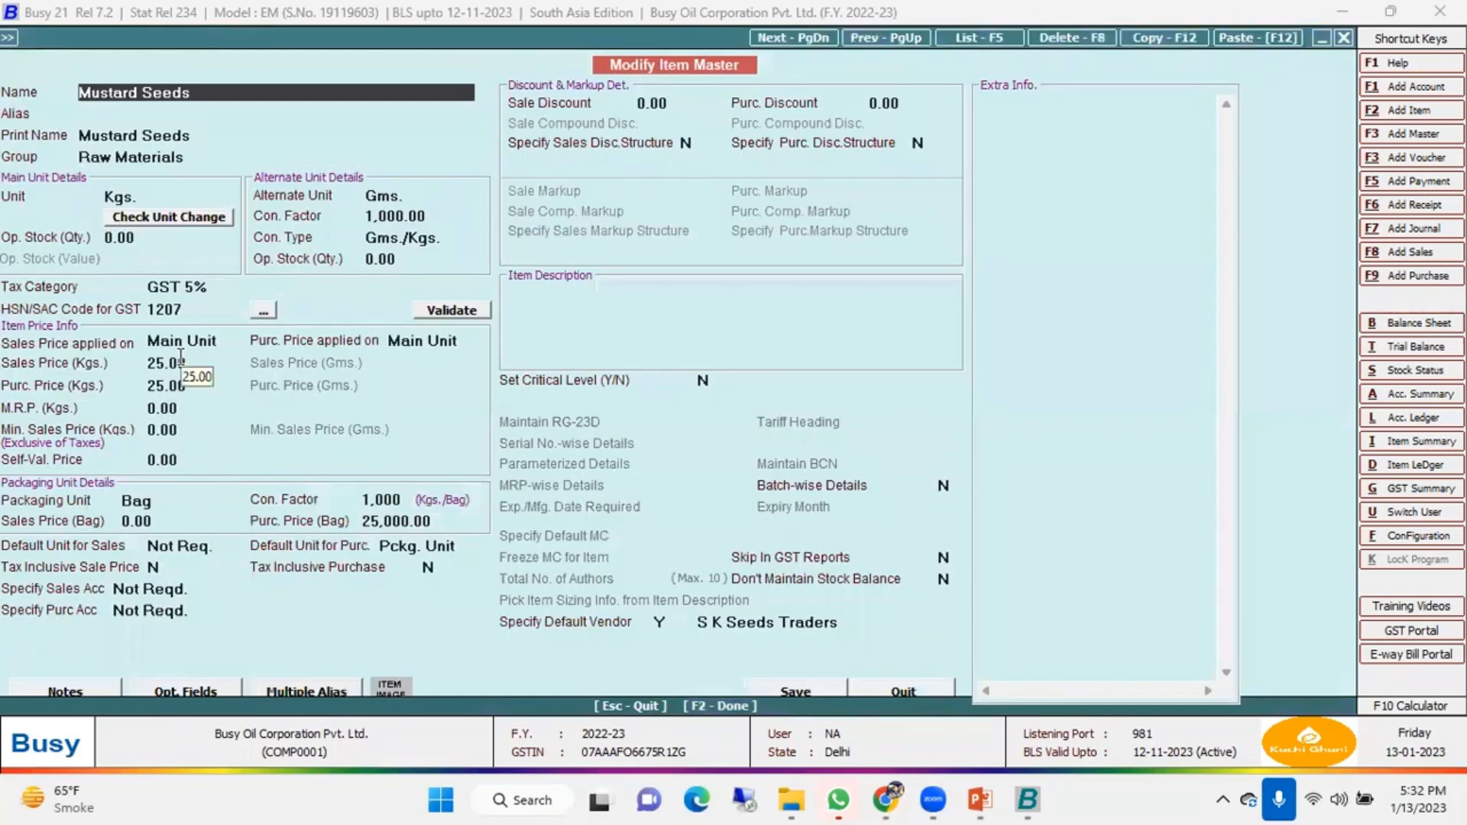
key("Return")
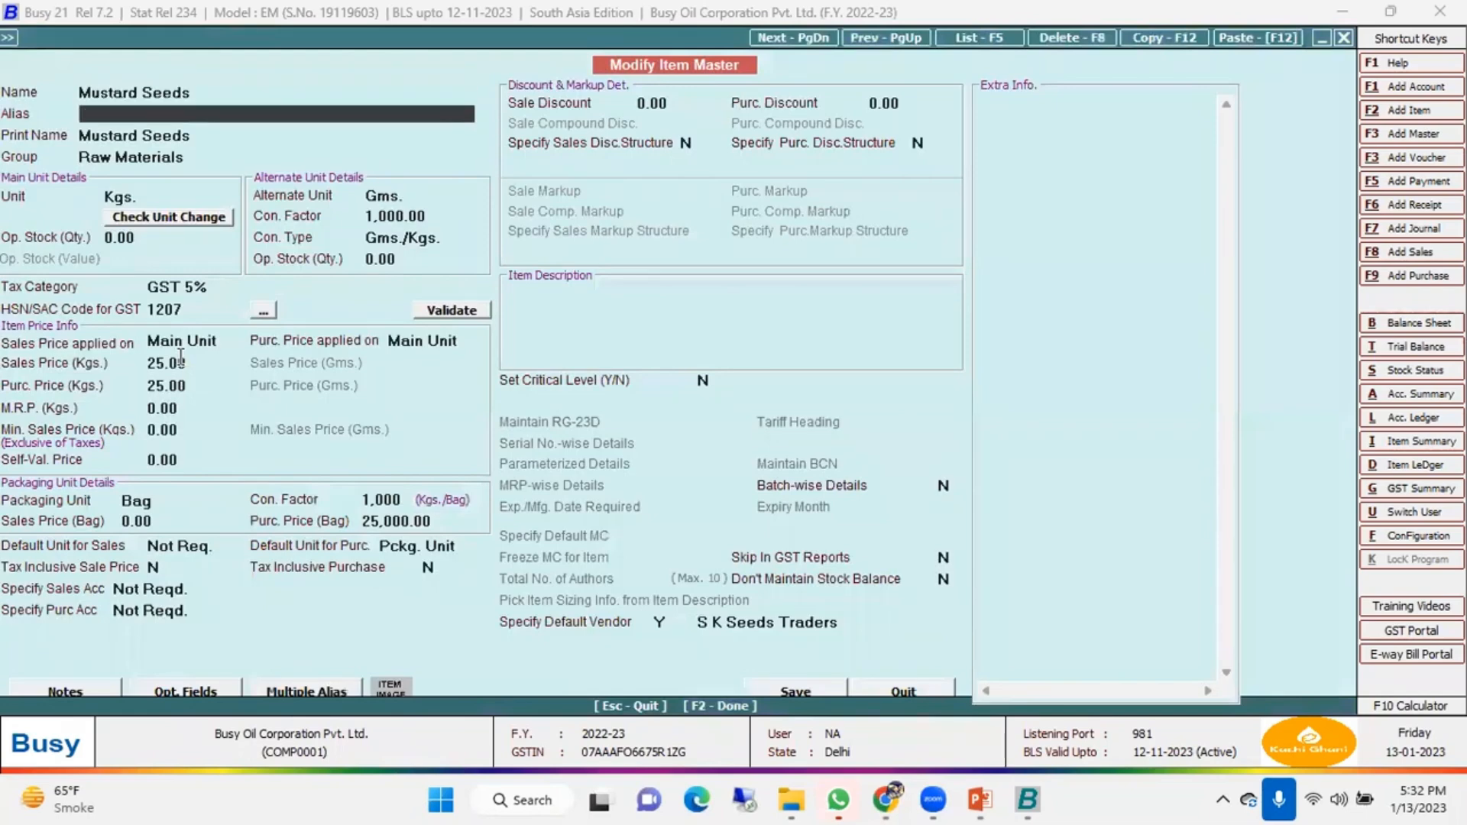
key("Return")
key("Return")
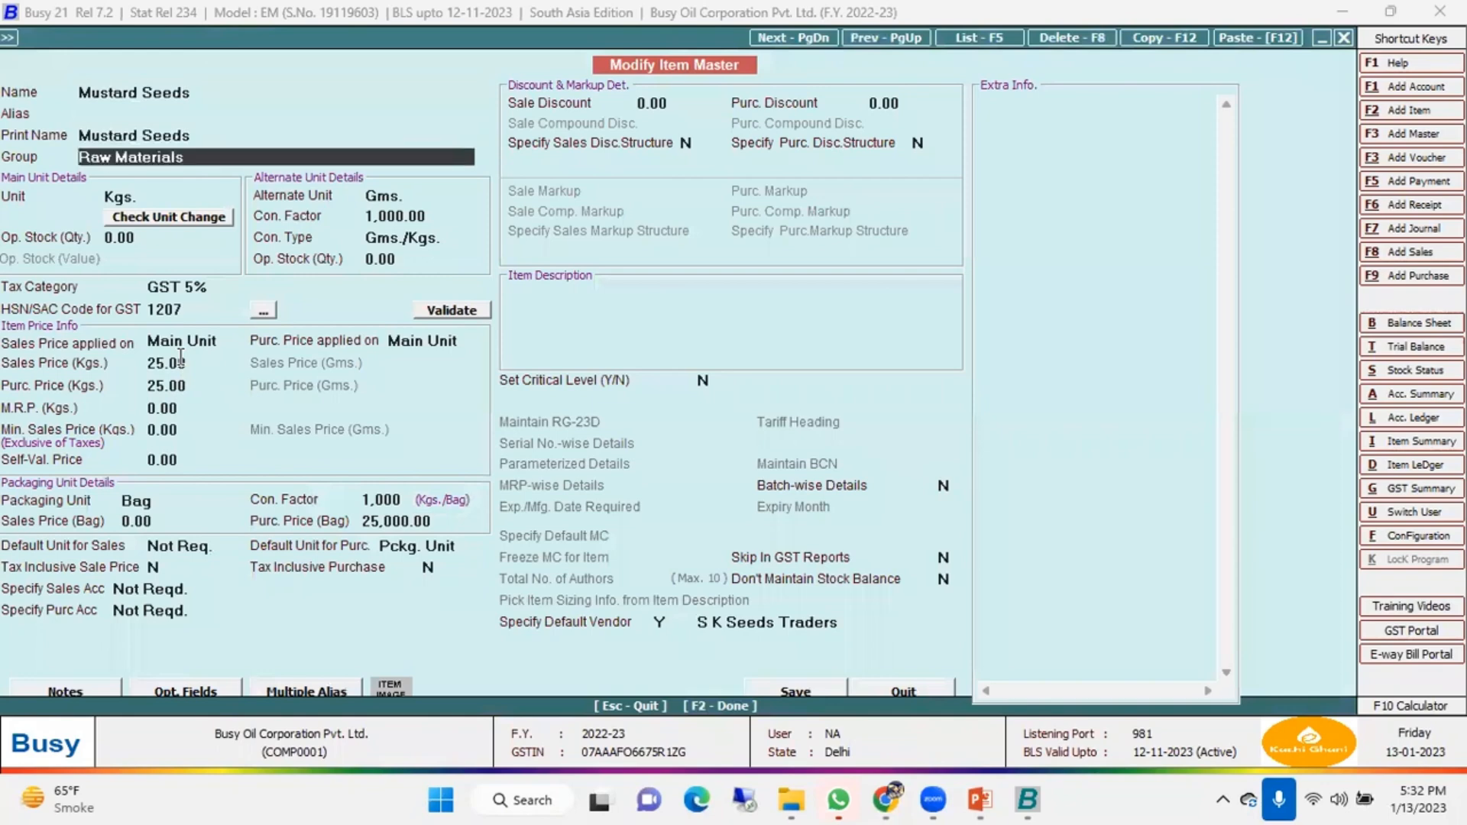
key("Return")
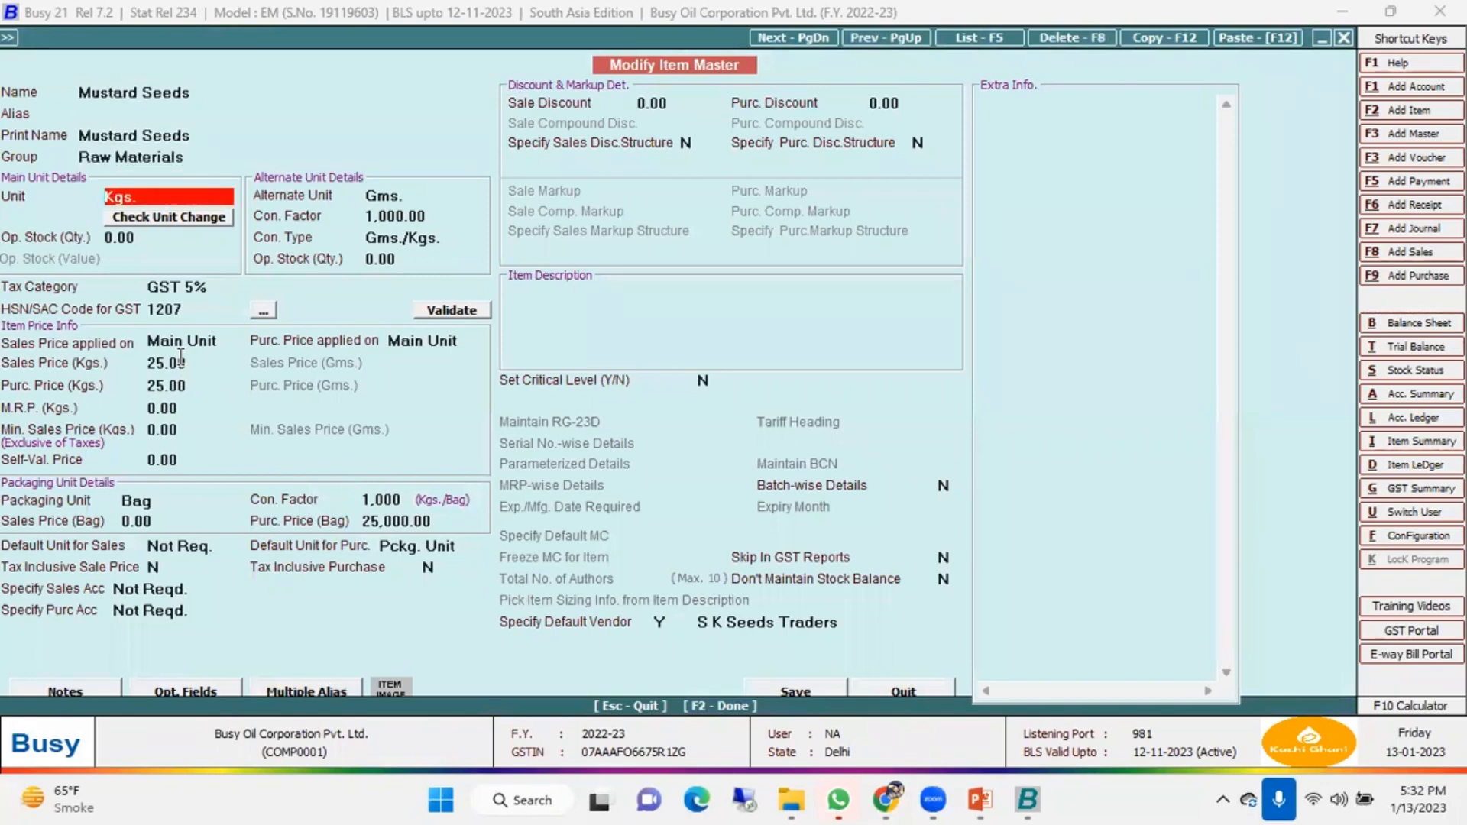
key("Return")
key("Return")
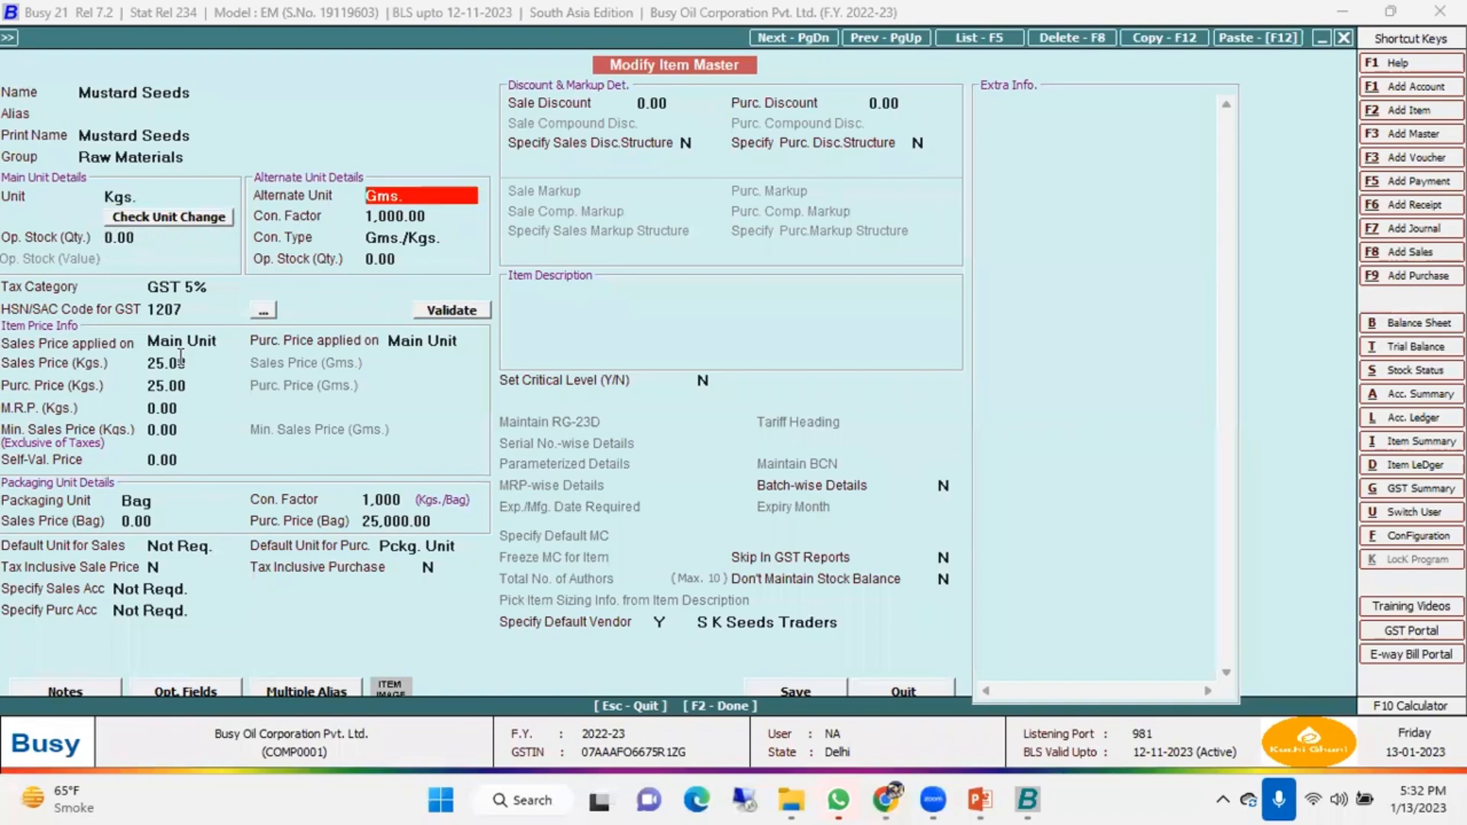
key("Return")
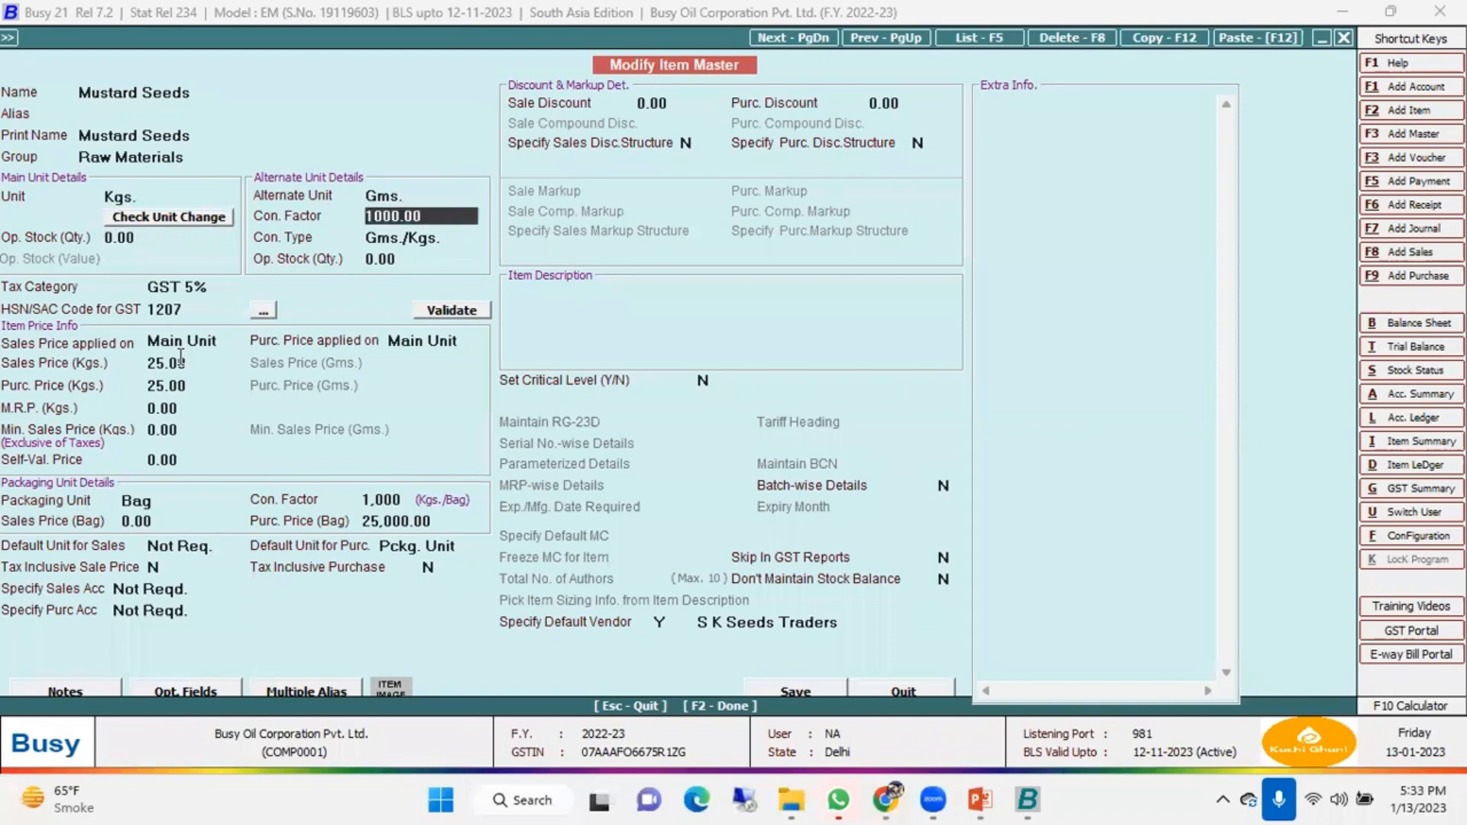
key("Return")
key("Up")
key("Return")
key("Return")
Review the tax category, HSN code, prices and packaging unit details of Mustard Seeds, and return to the item list without saving
key("Return")
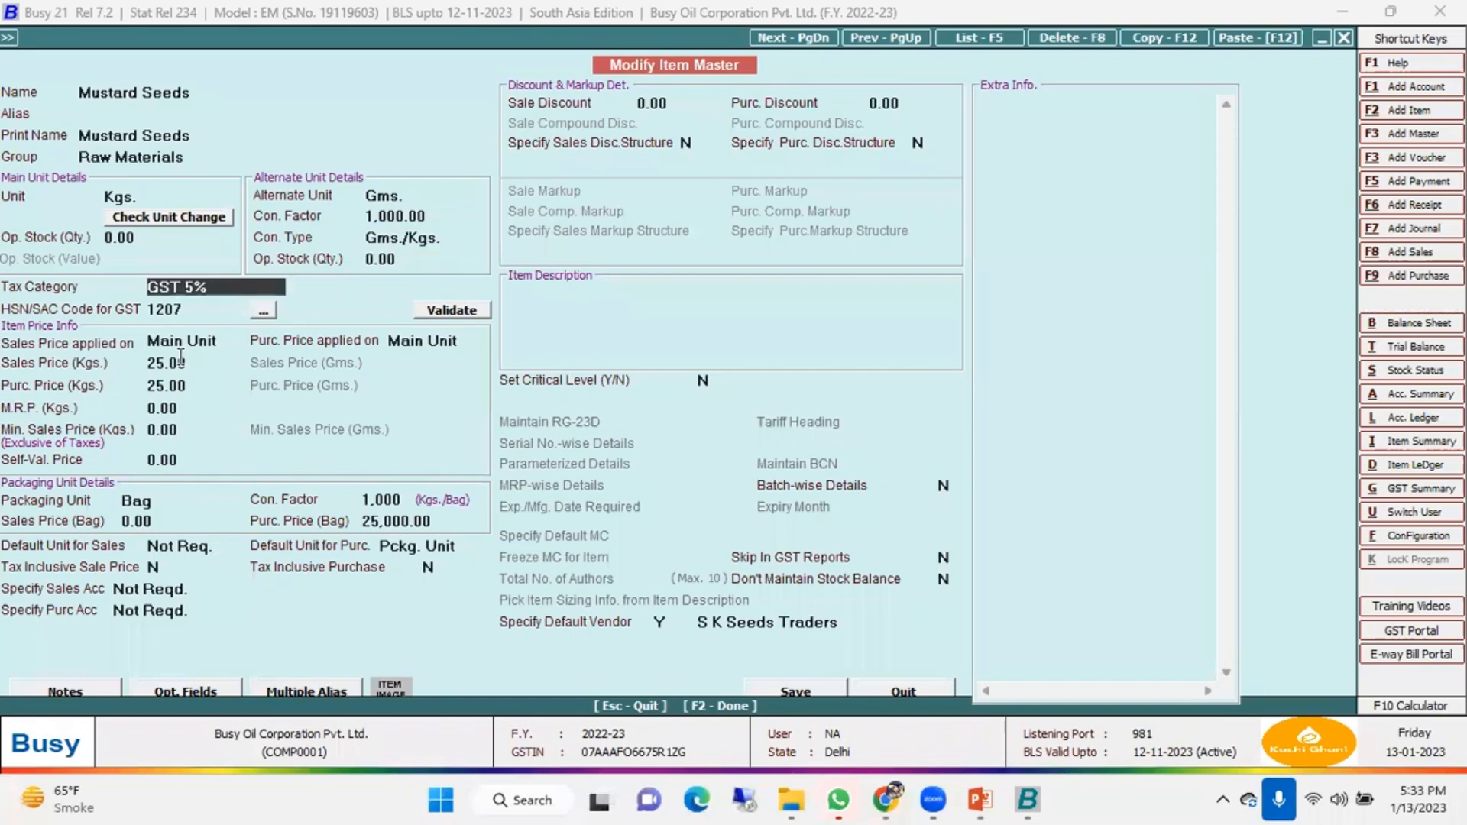
key("Return")
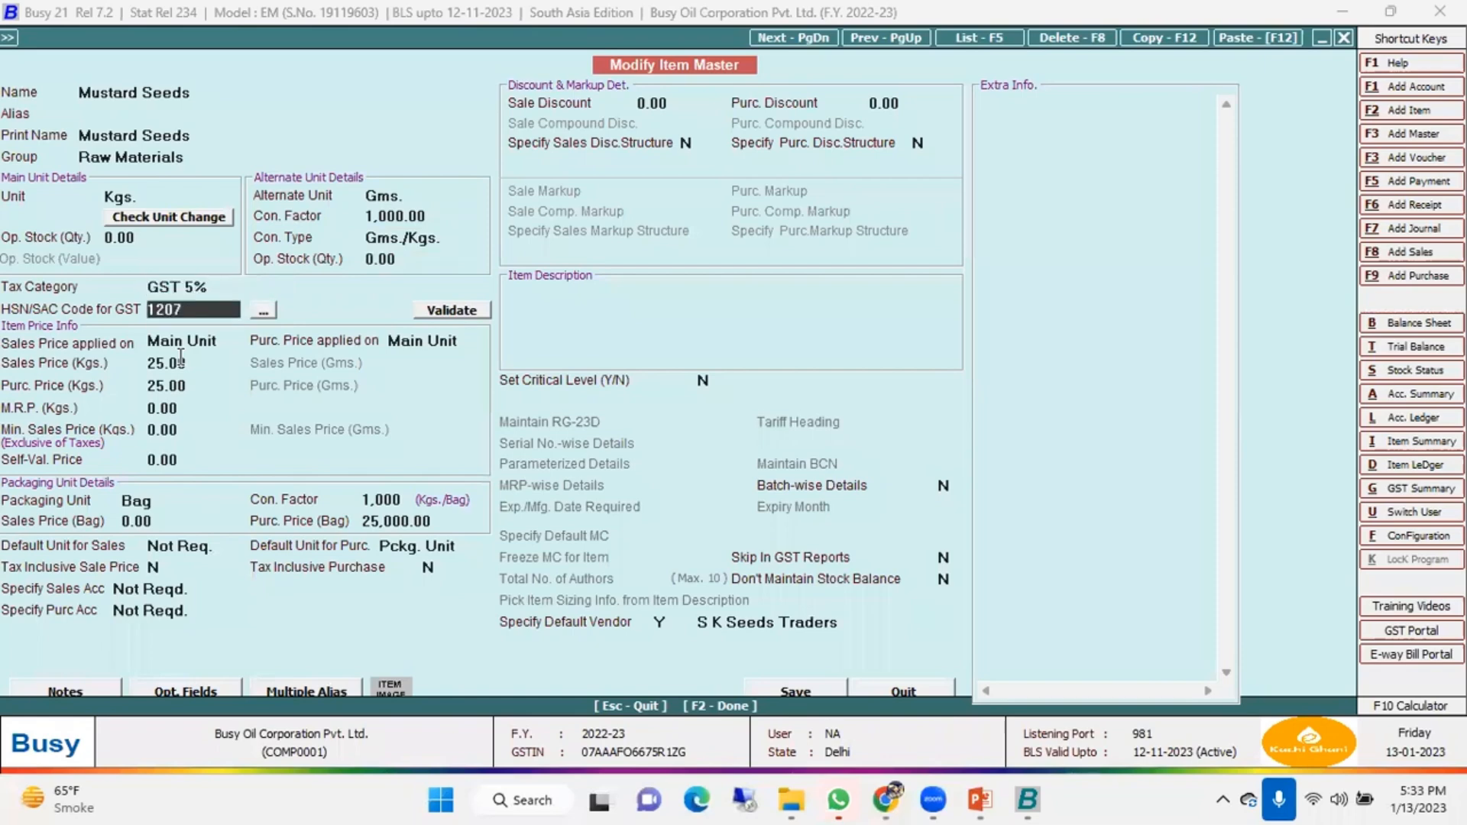
key("Return")
key("Return")
key("Return")
key("Return")
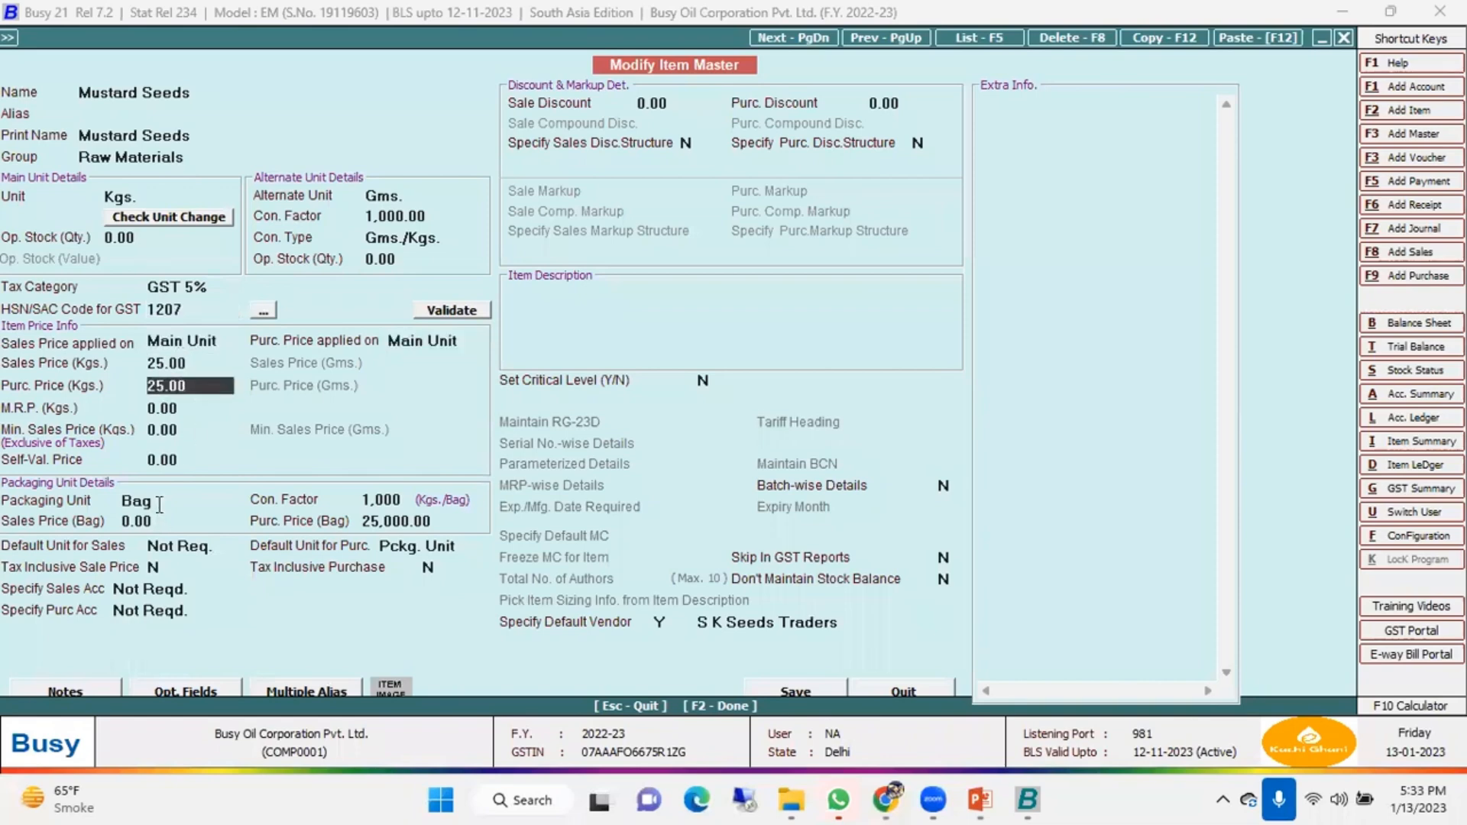
key("Return")
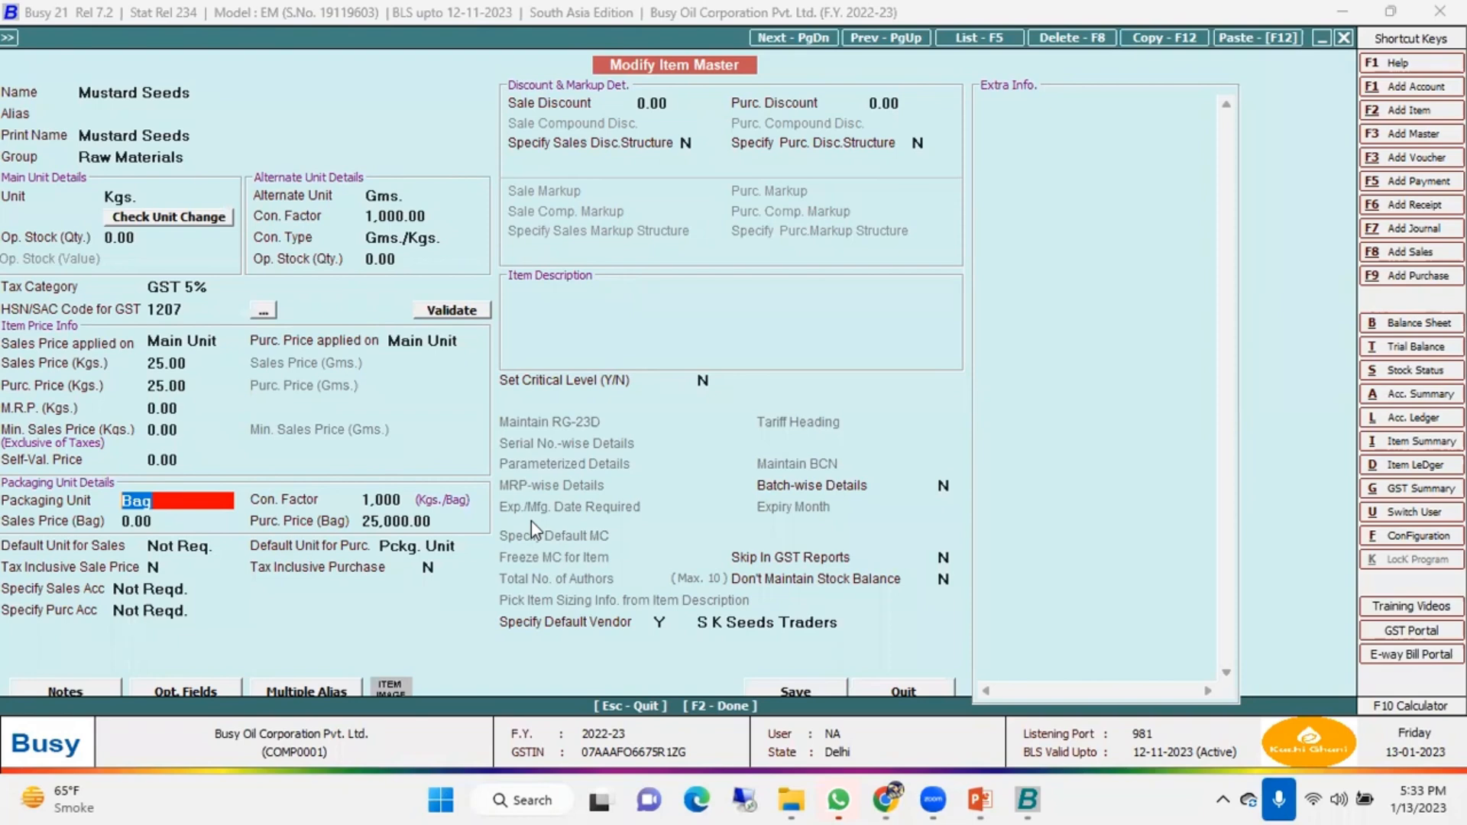
key("Return")
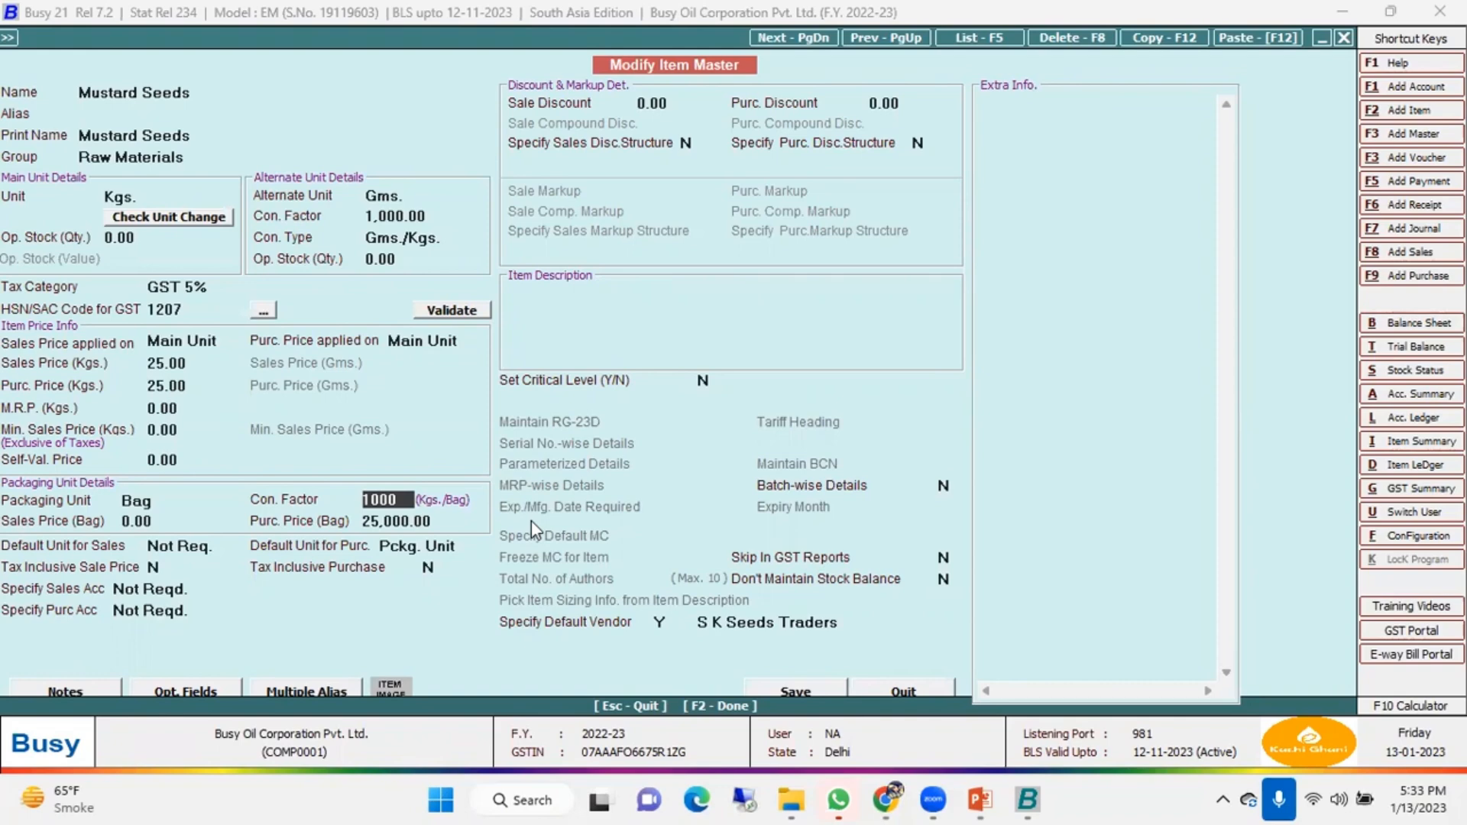
key("Escape")
key("Return")
View the item masters of the 1000 ML, 2000 ML and 500 ML plastic bottles one after another and return to the list
key("Down")
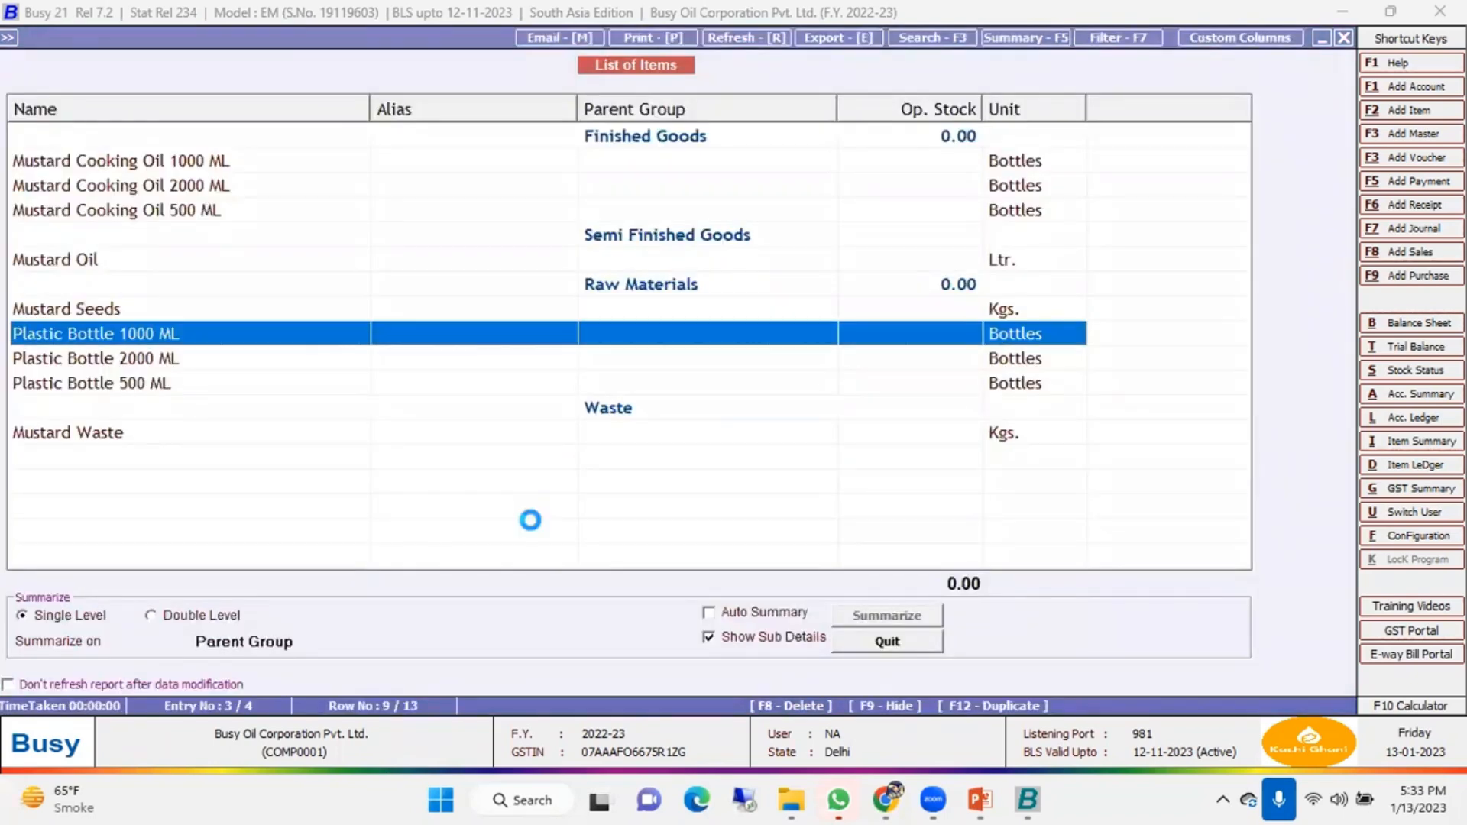
key("Return")
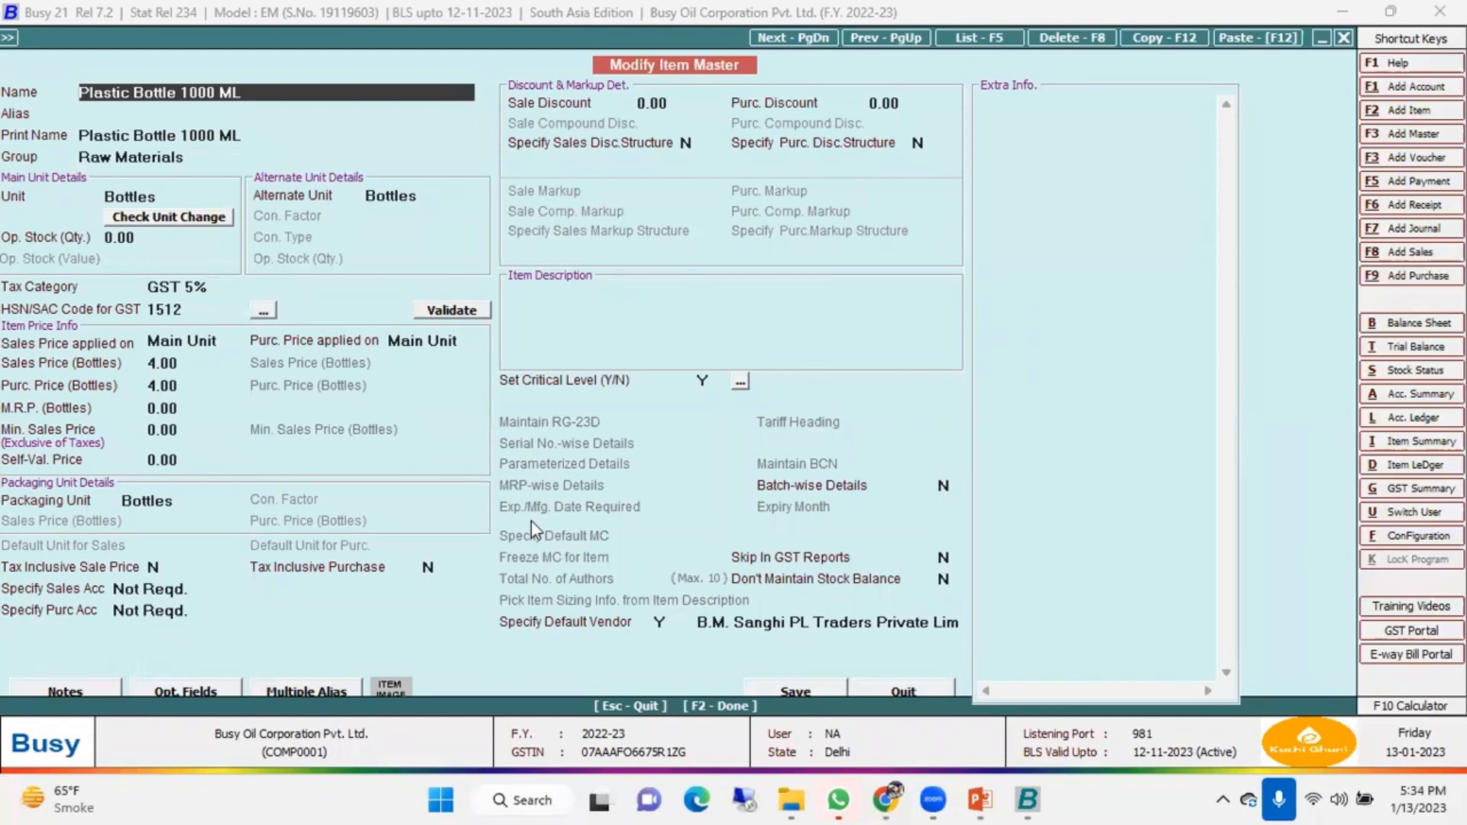
key("F5")
key("Down")
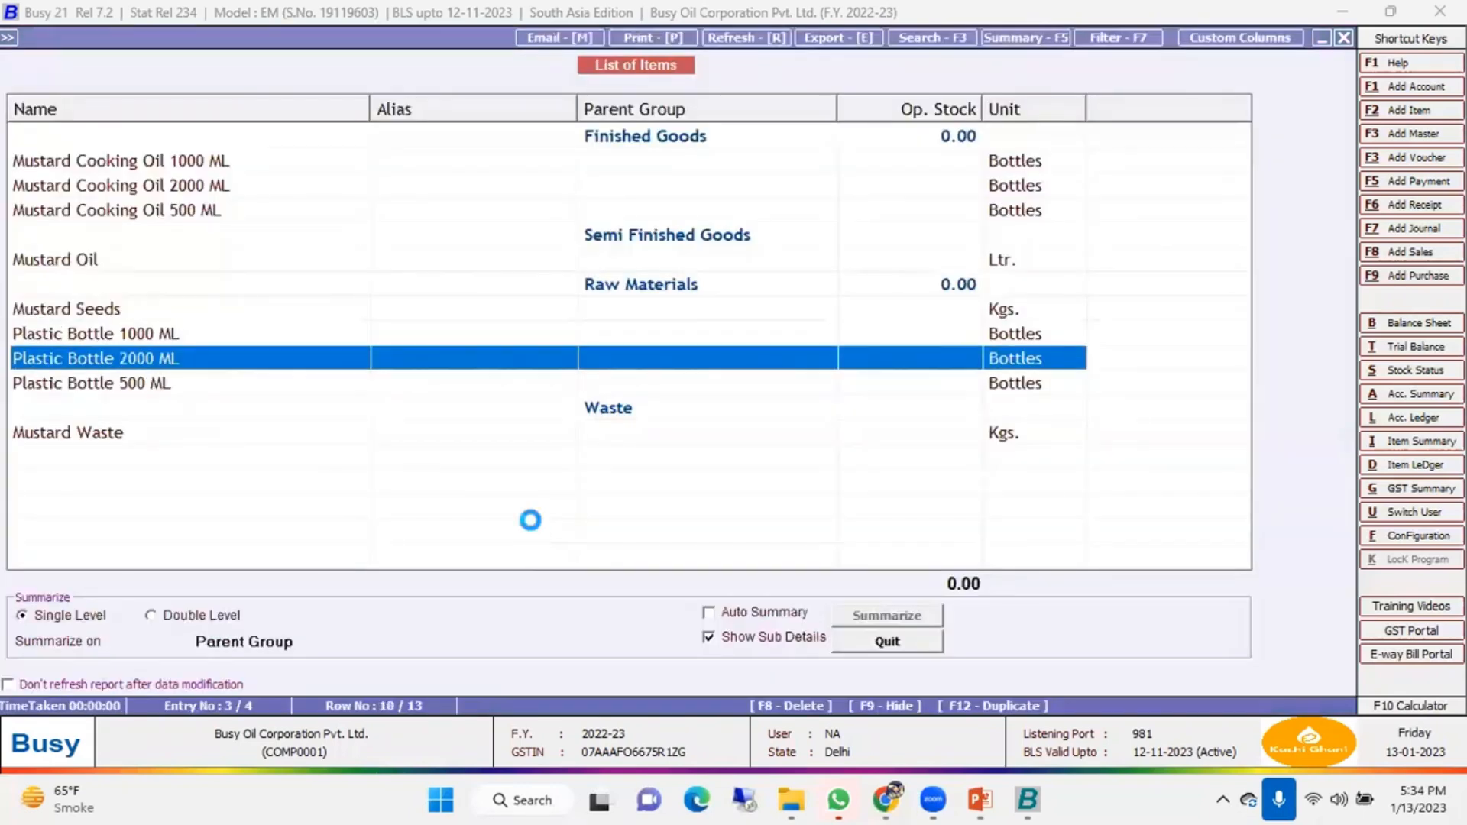
key("Return")
key("F5")
key("Down")
key("Return")
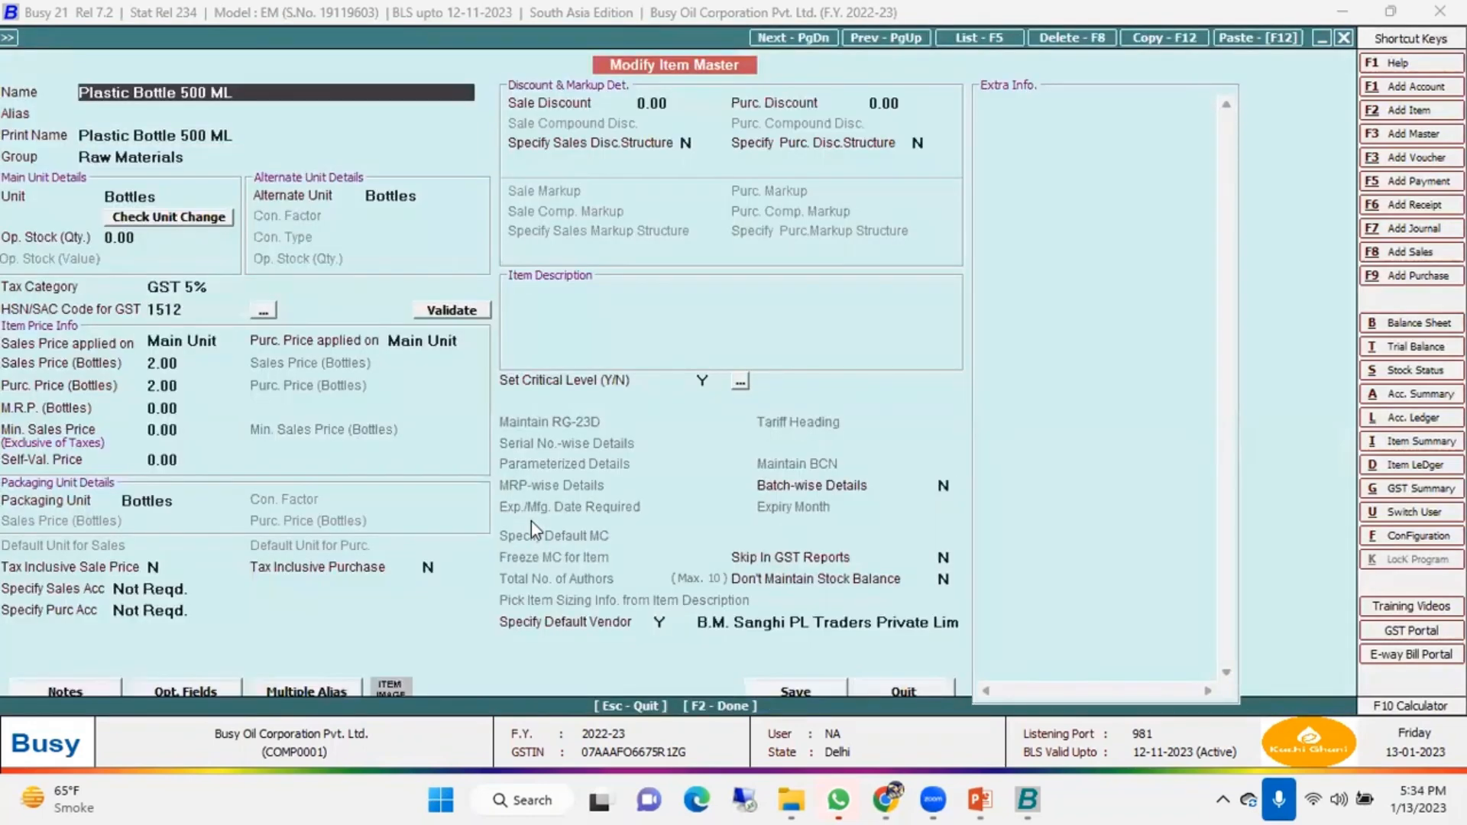
key("F5")
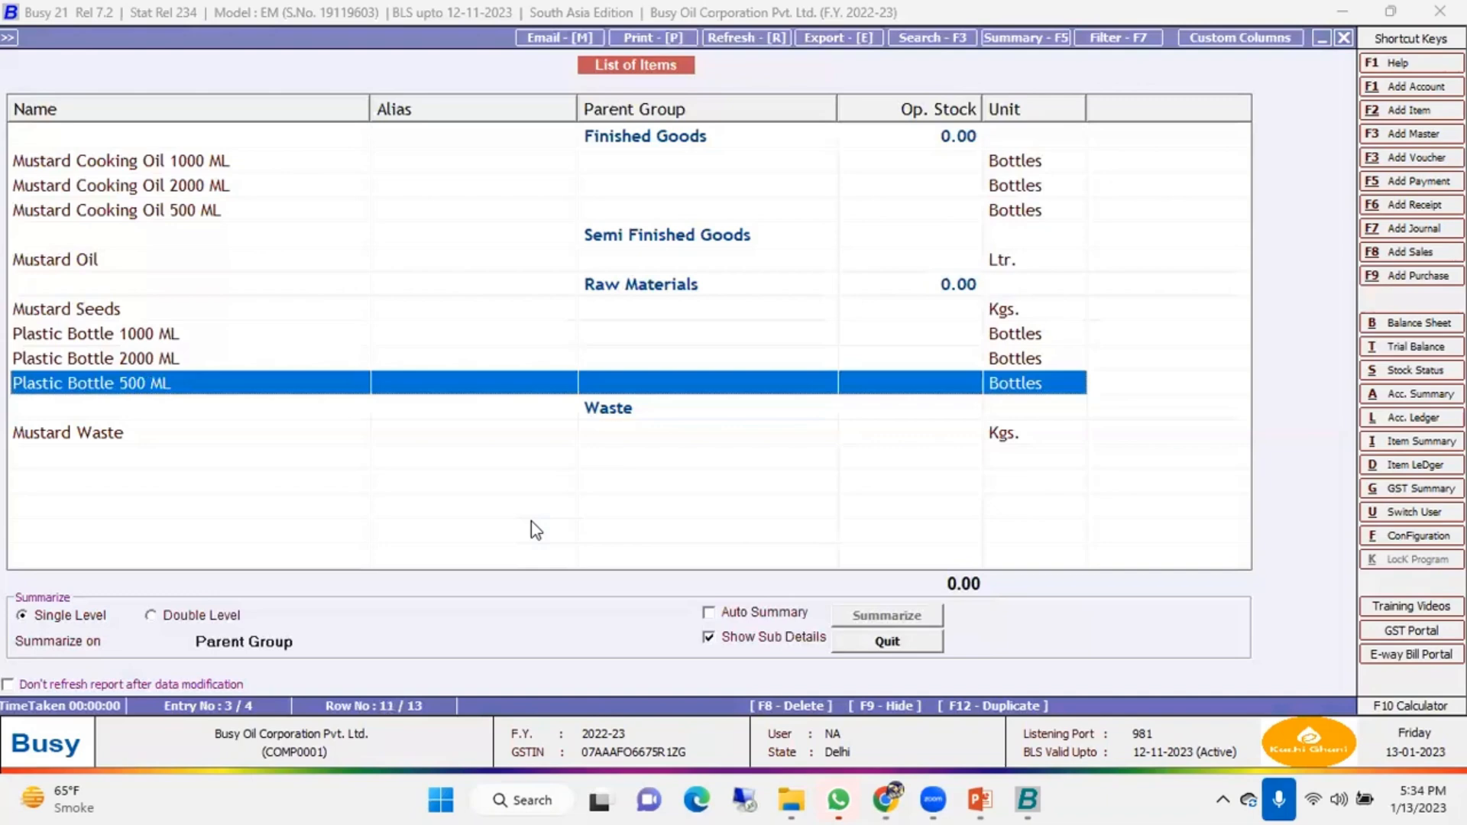
Examine the Semi Finished Goods group in the item list and highlight Mustard Oil
key("Up")
key("Up")
key("Up")
key("Up")
key("Up")
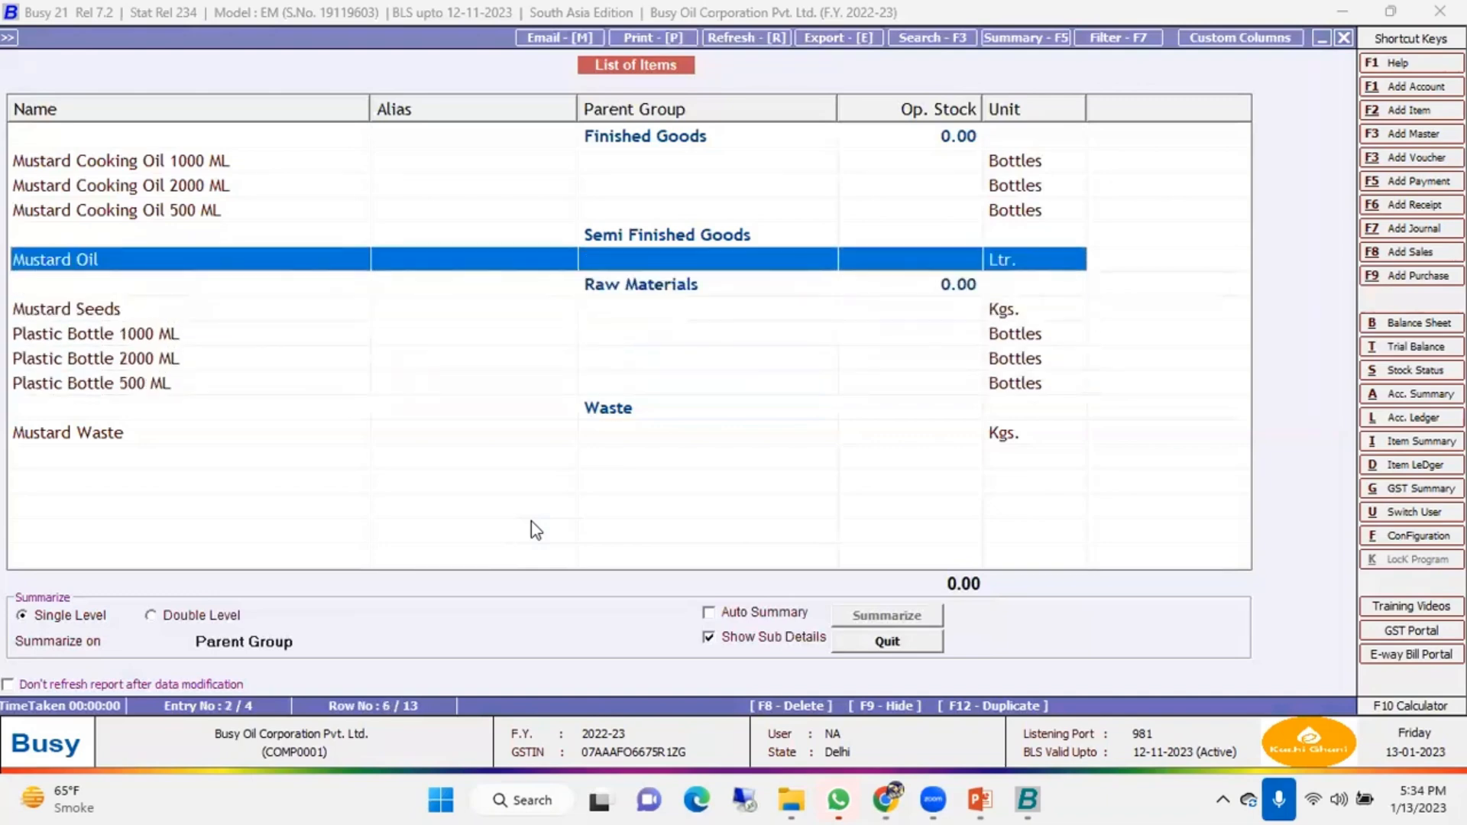
key("Up")
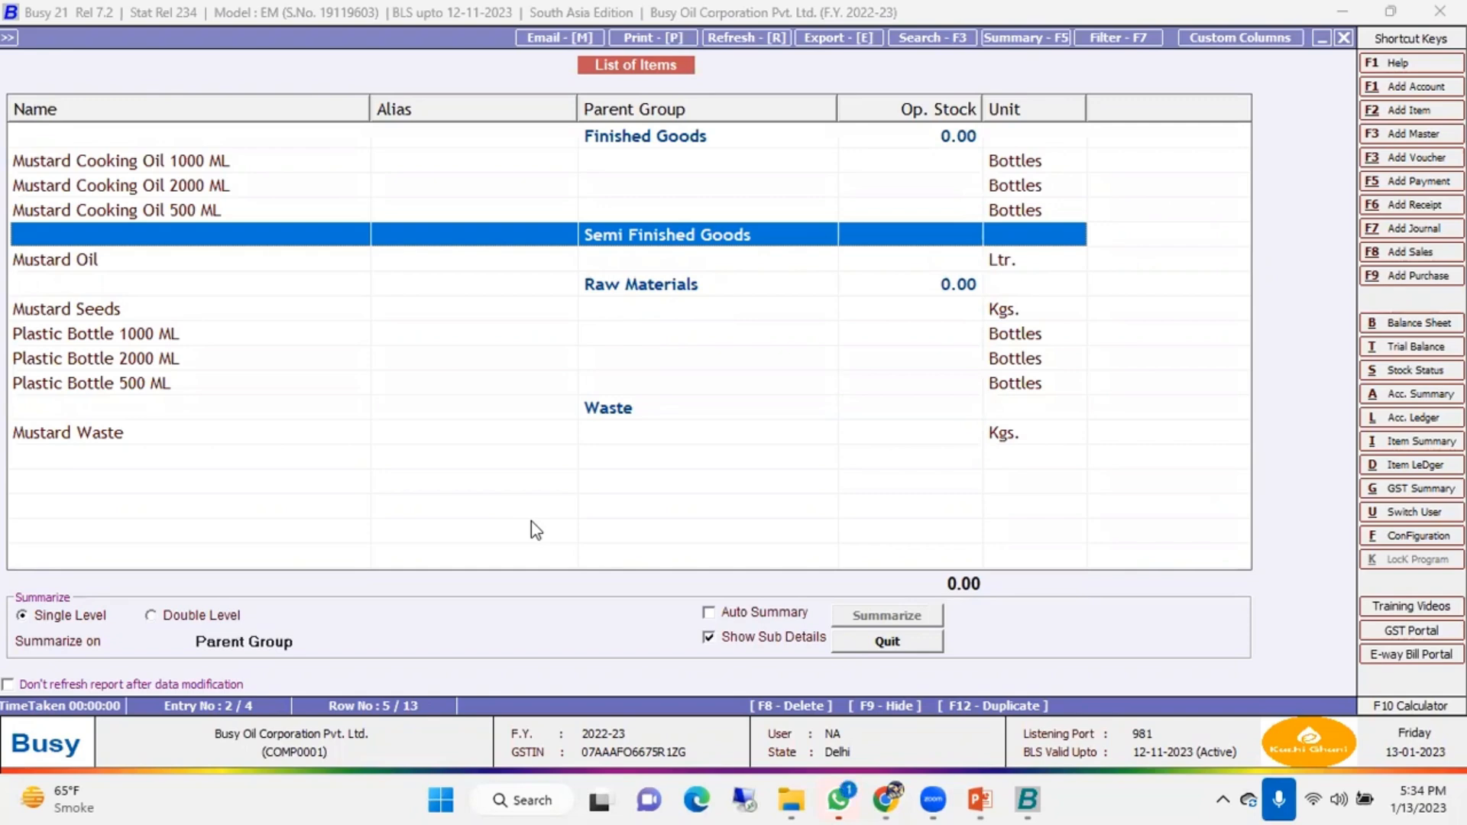
key("Down")
key("Down")
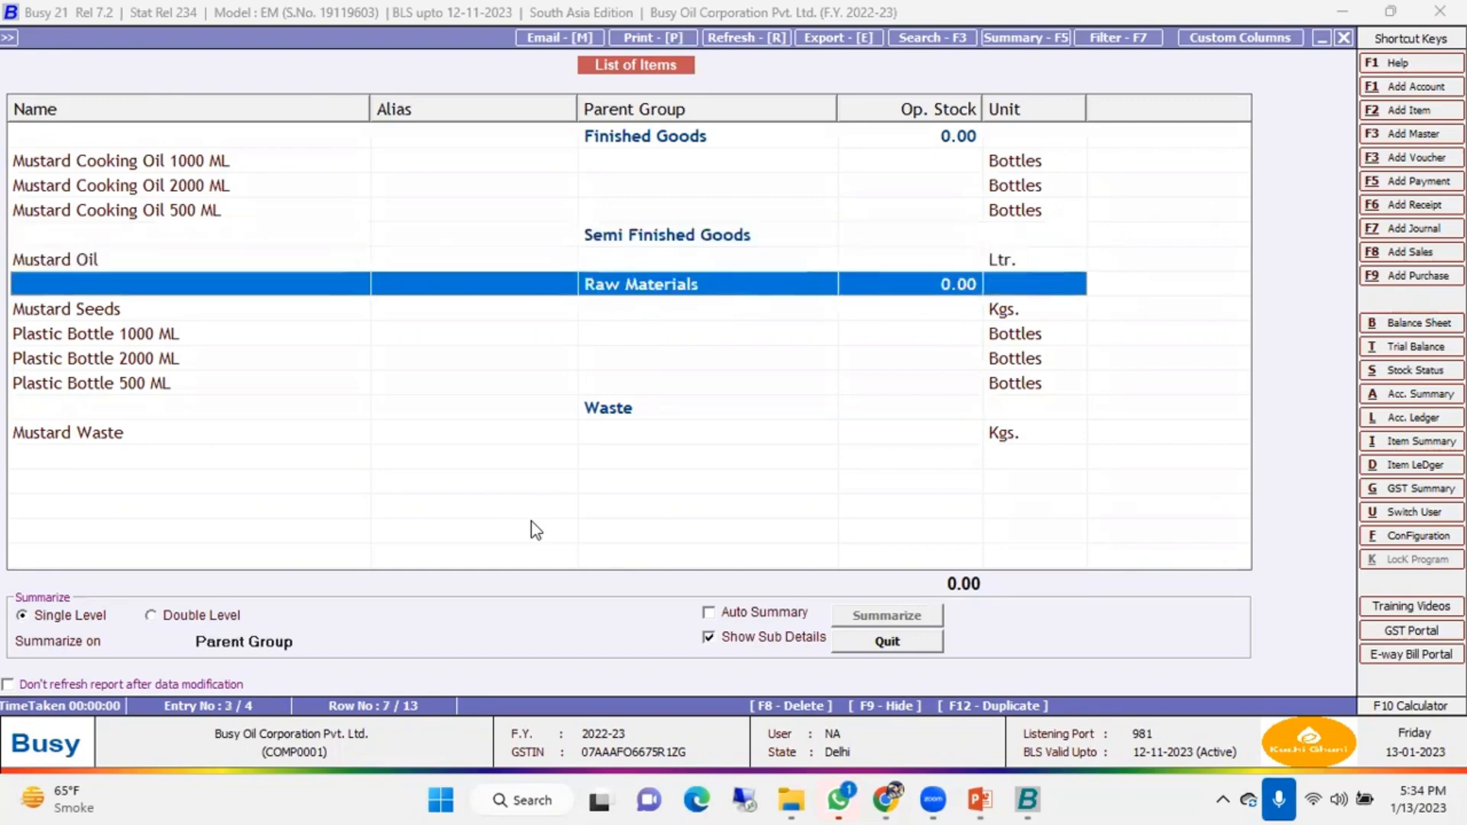
key("Up")
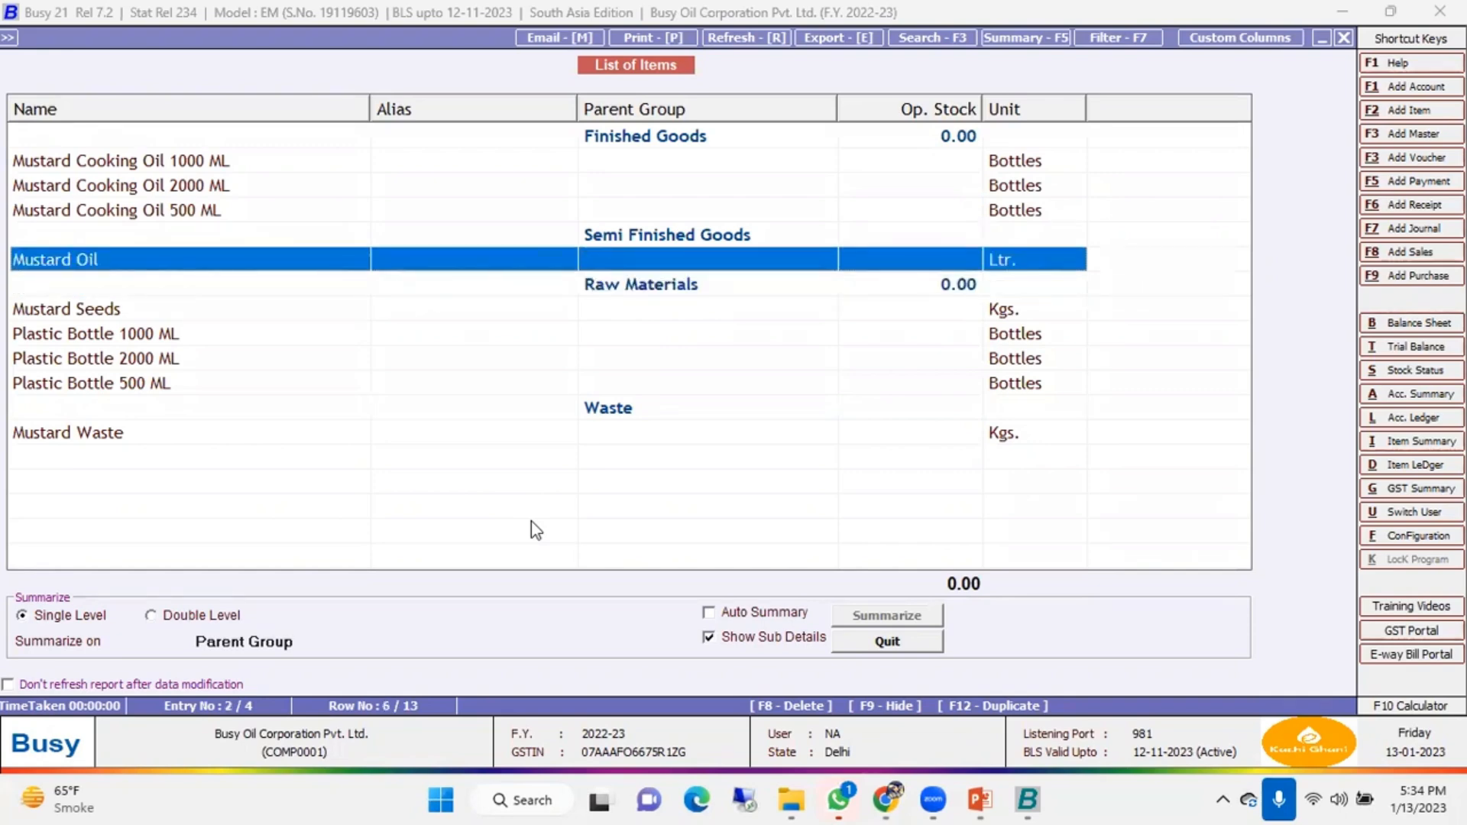
Open the Mustard Oil item master and check its name, group, main unit, alternate unit, conversion factor and tax category
key("Return")
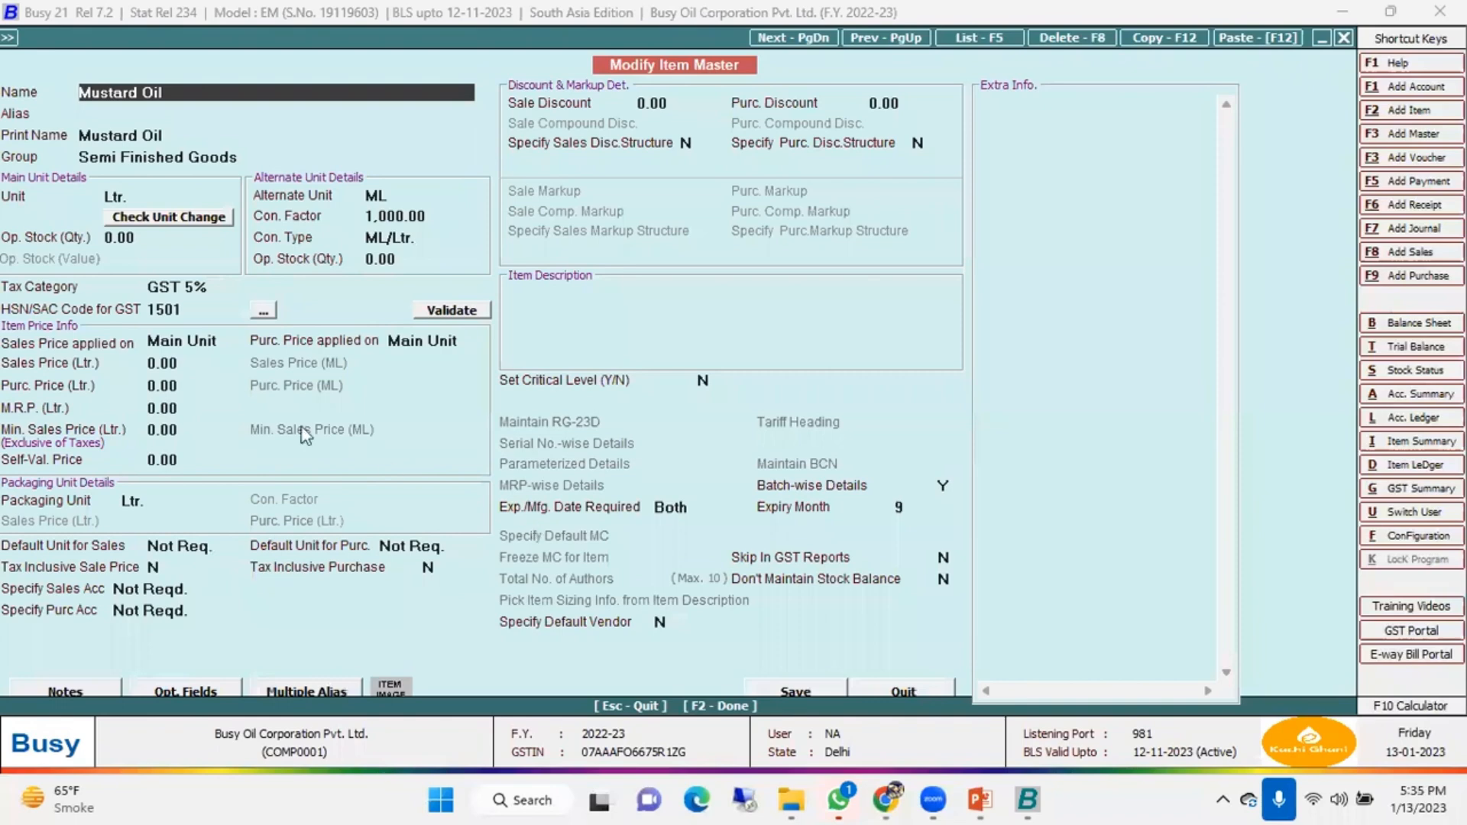
left_click(234, 159)
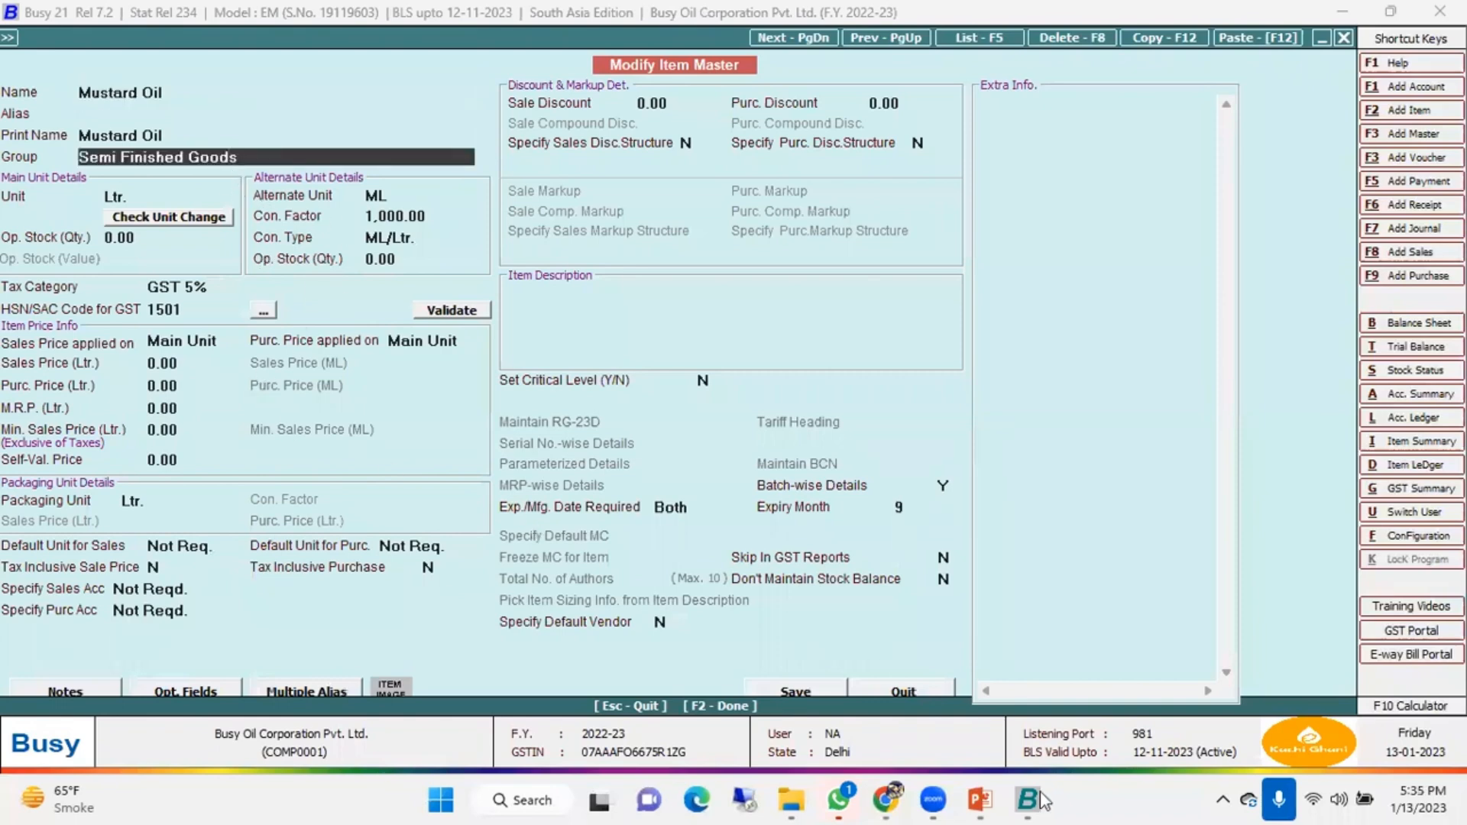
left_click(205, 86)
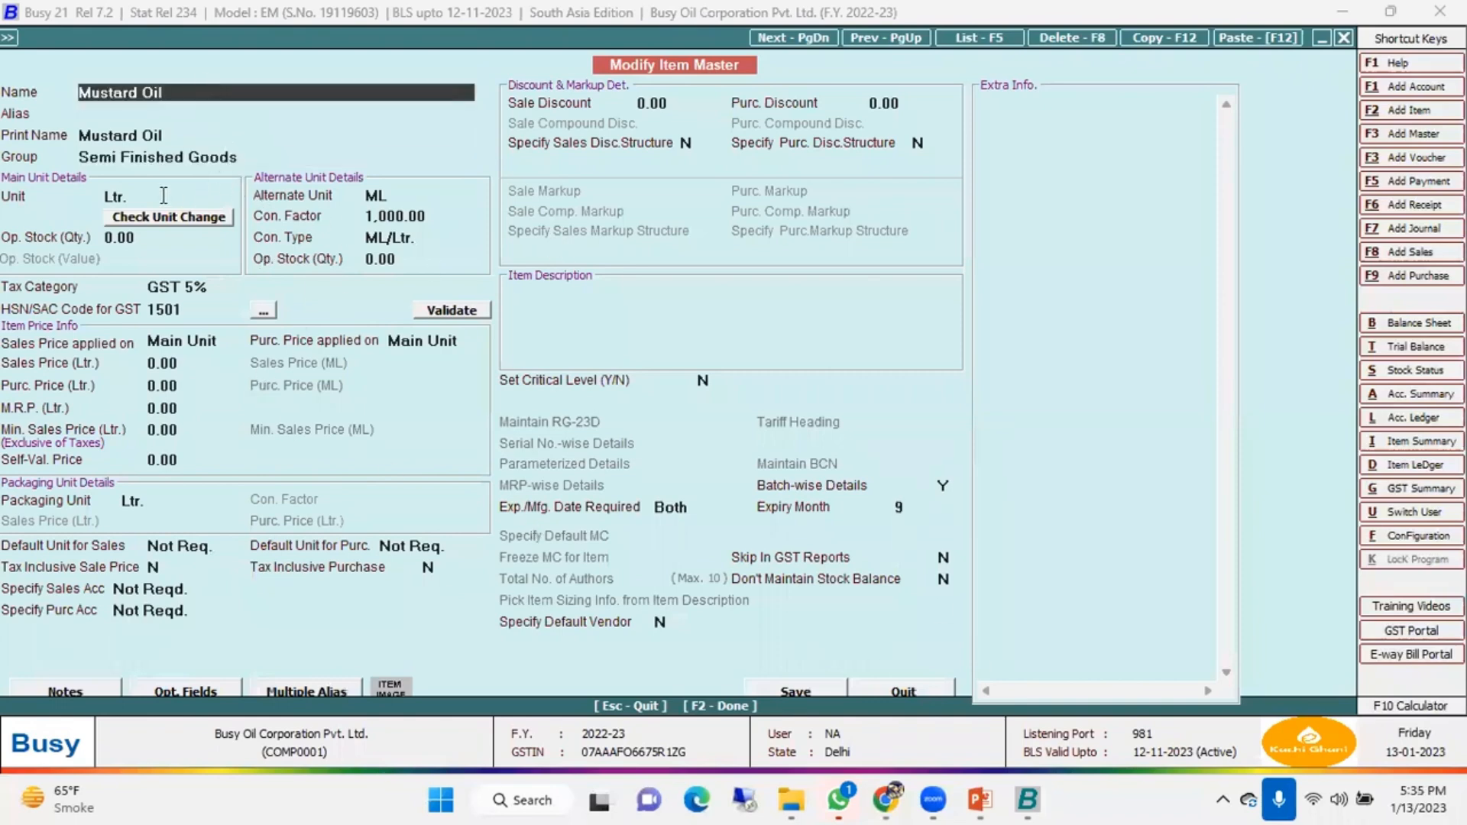
left_click(143, 197)
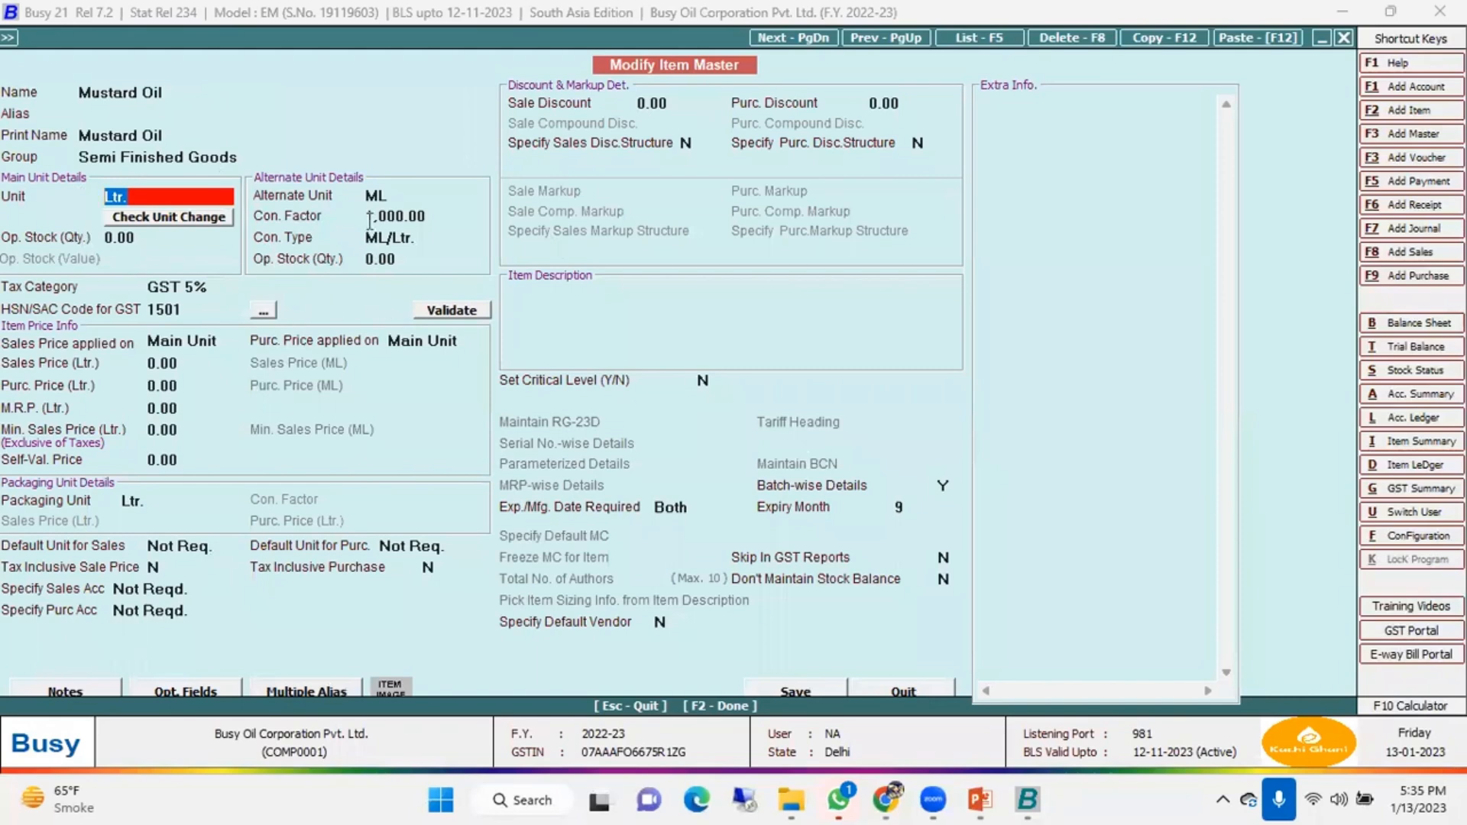
left_click(403, 197)
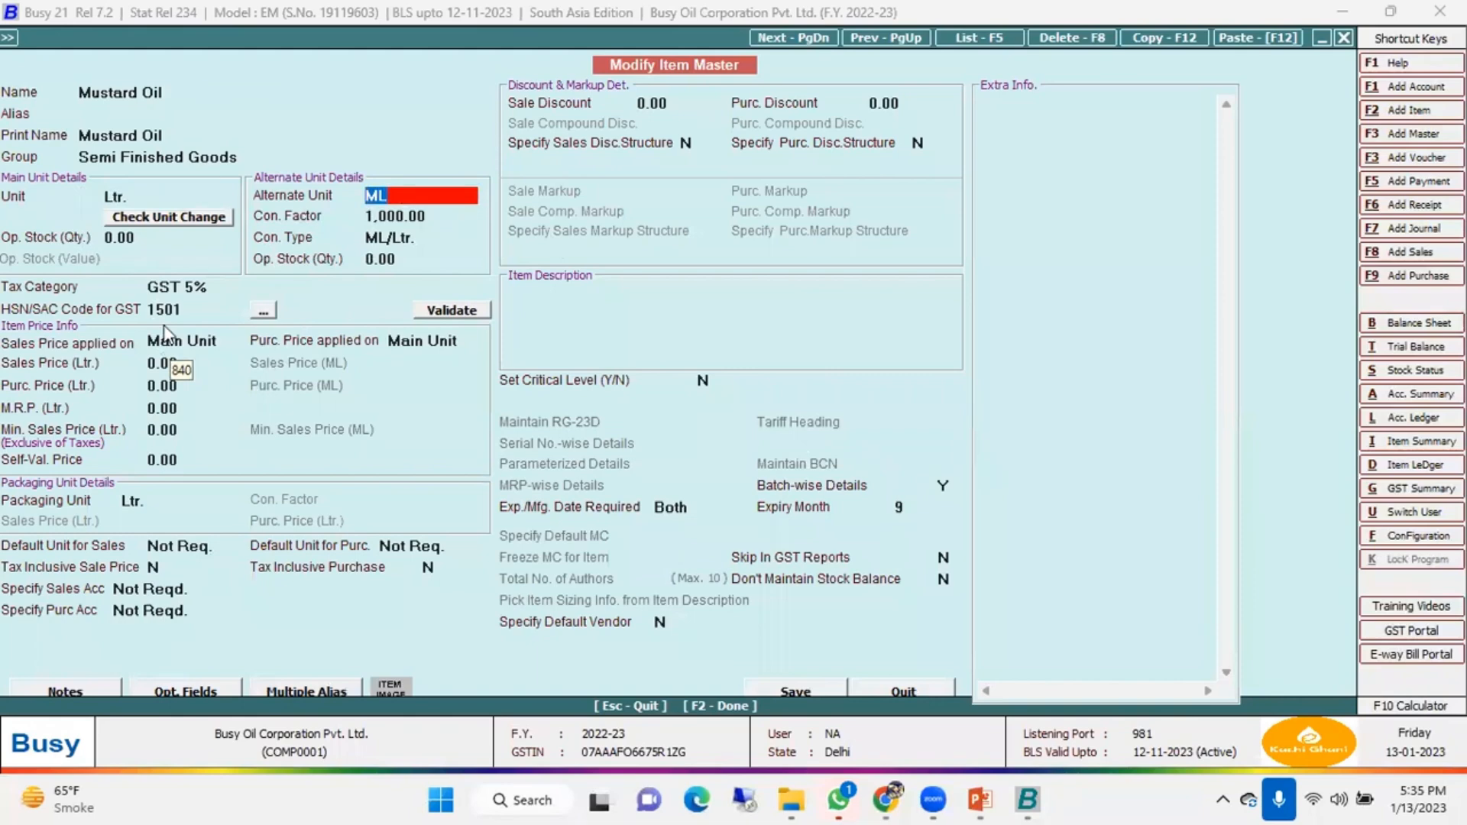
key("Return")
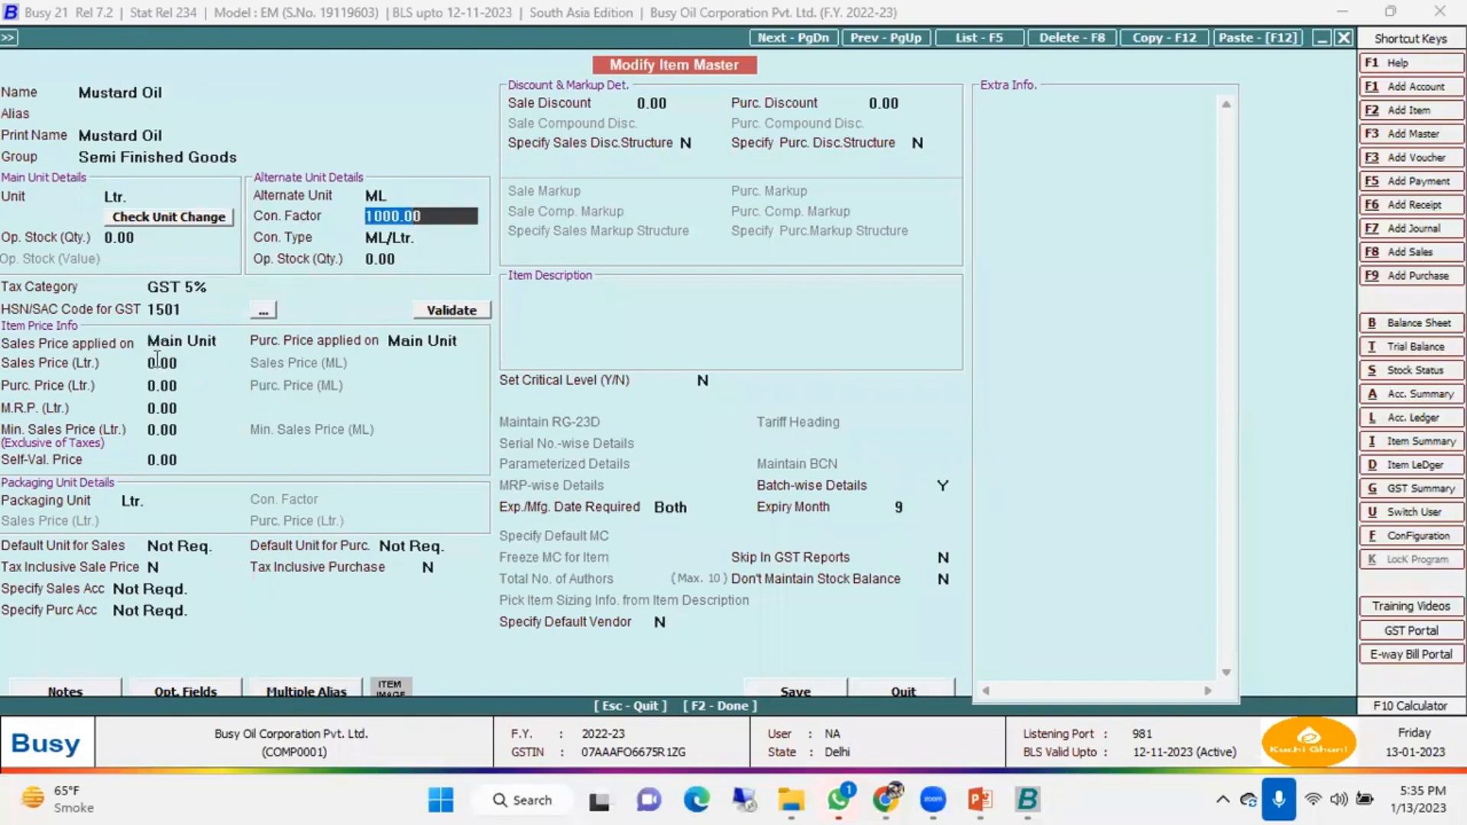
left_click(187, 287)
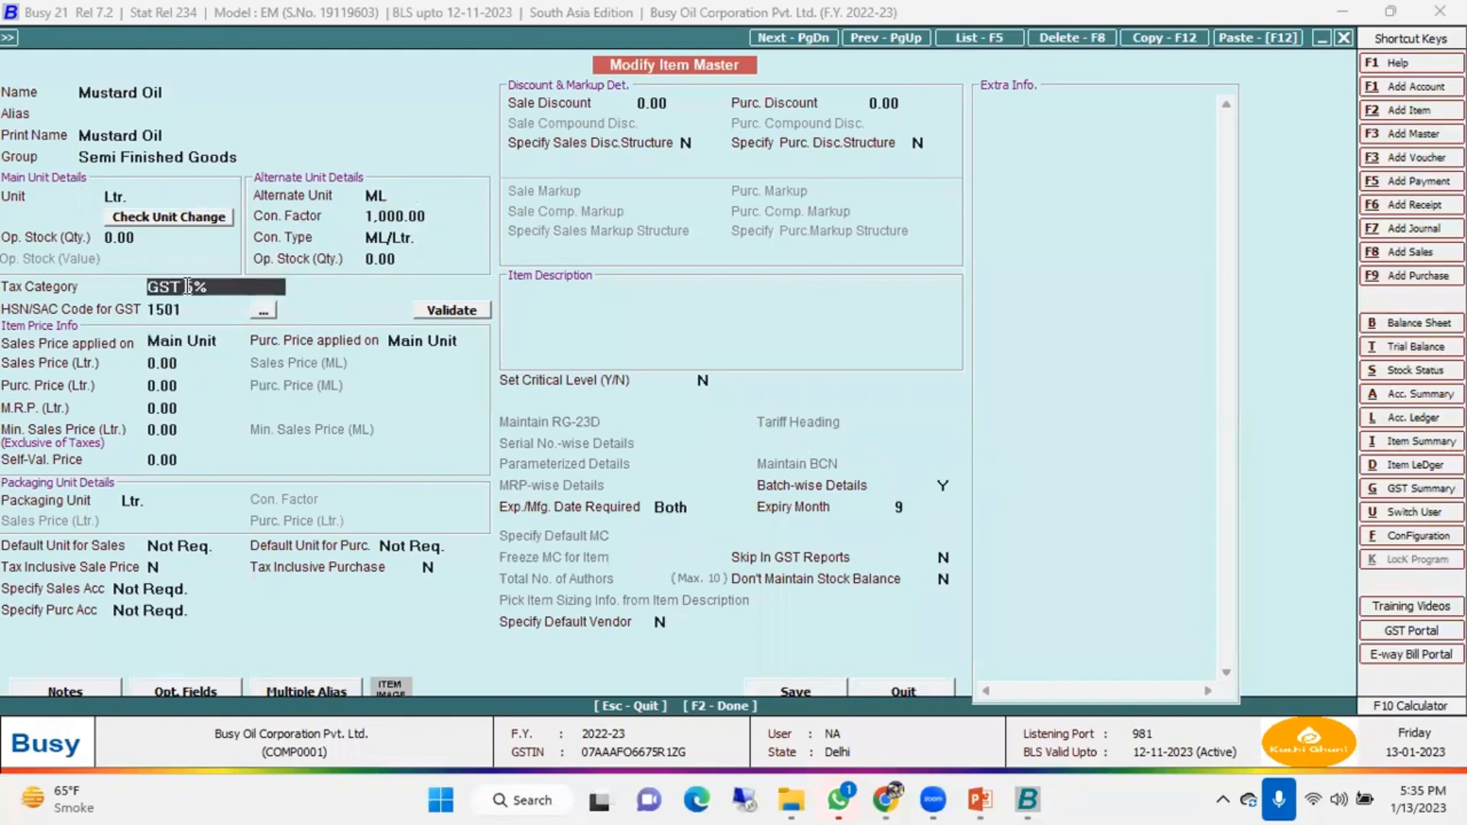
Check the batch-wise details and expiry month of Mustard Oil, viewing the Exp./Mfg. Date Required options and keeping Both
left_click(946, 486)
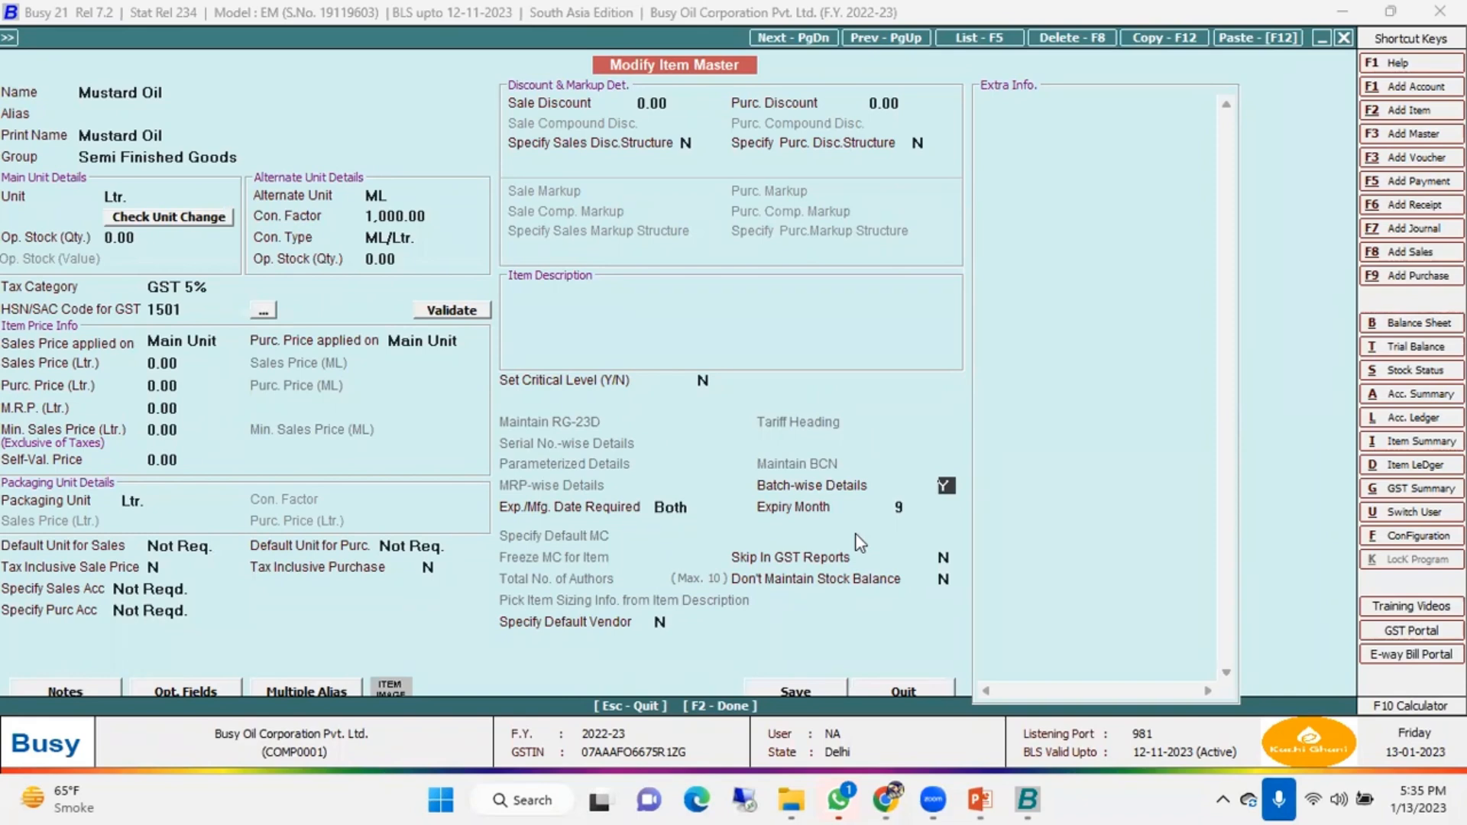
left_click(709, 510)
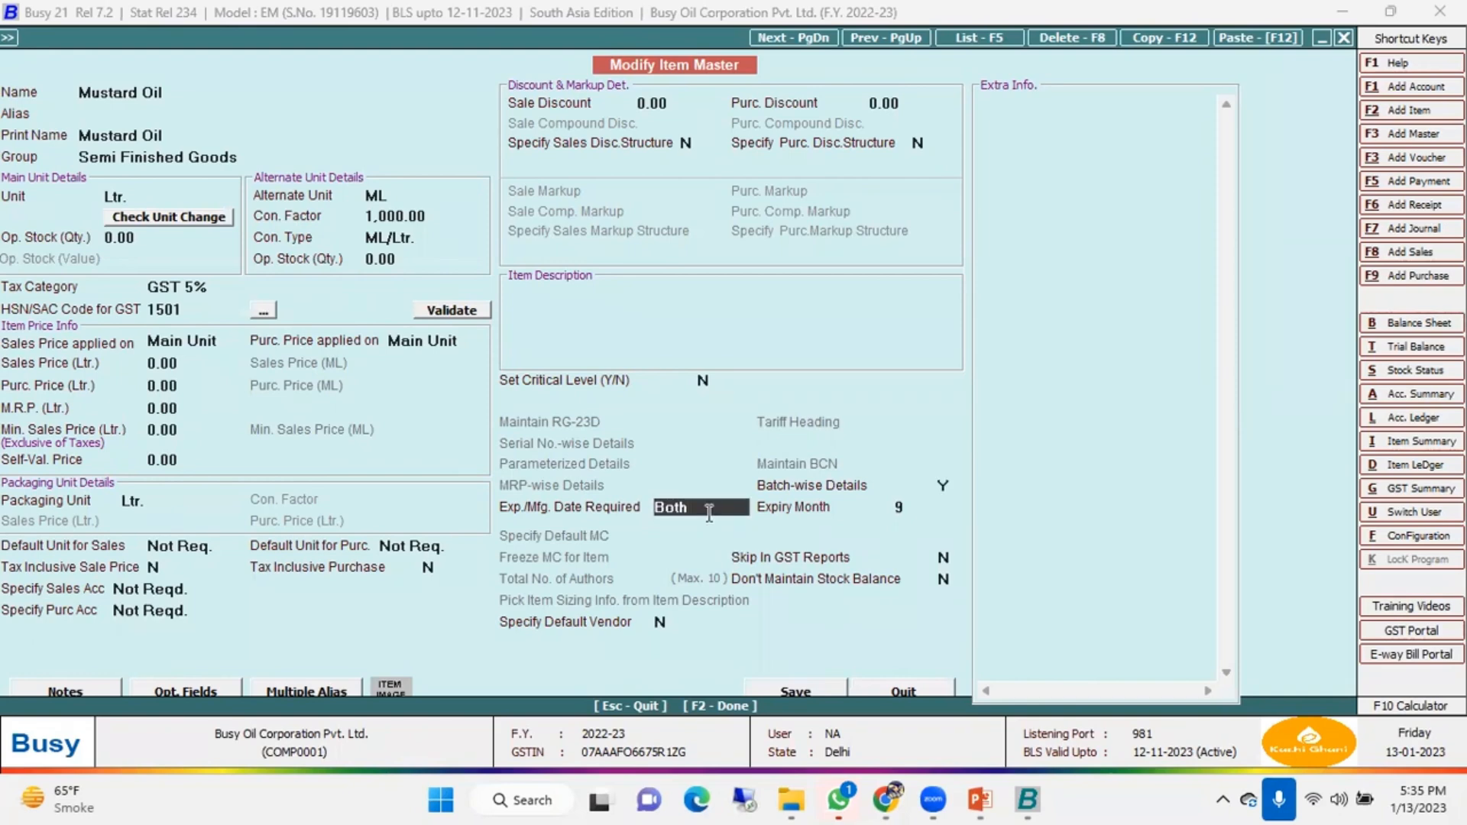
left_click(709, 510)
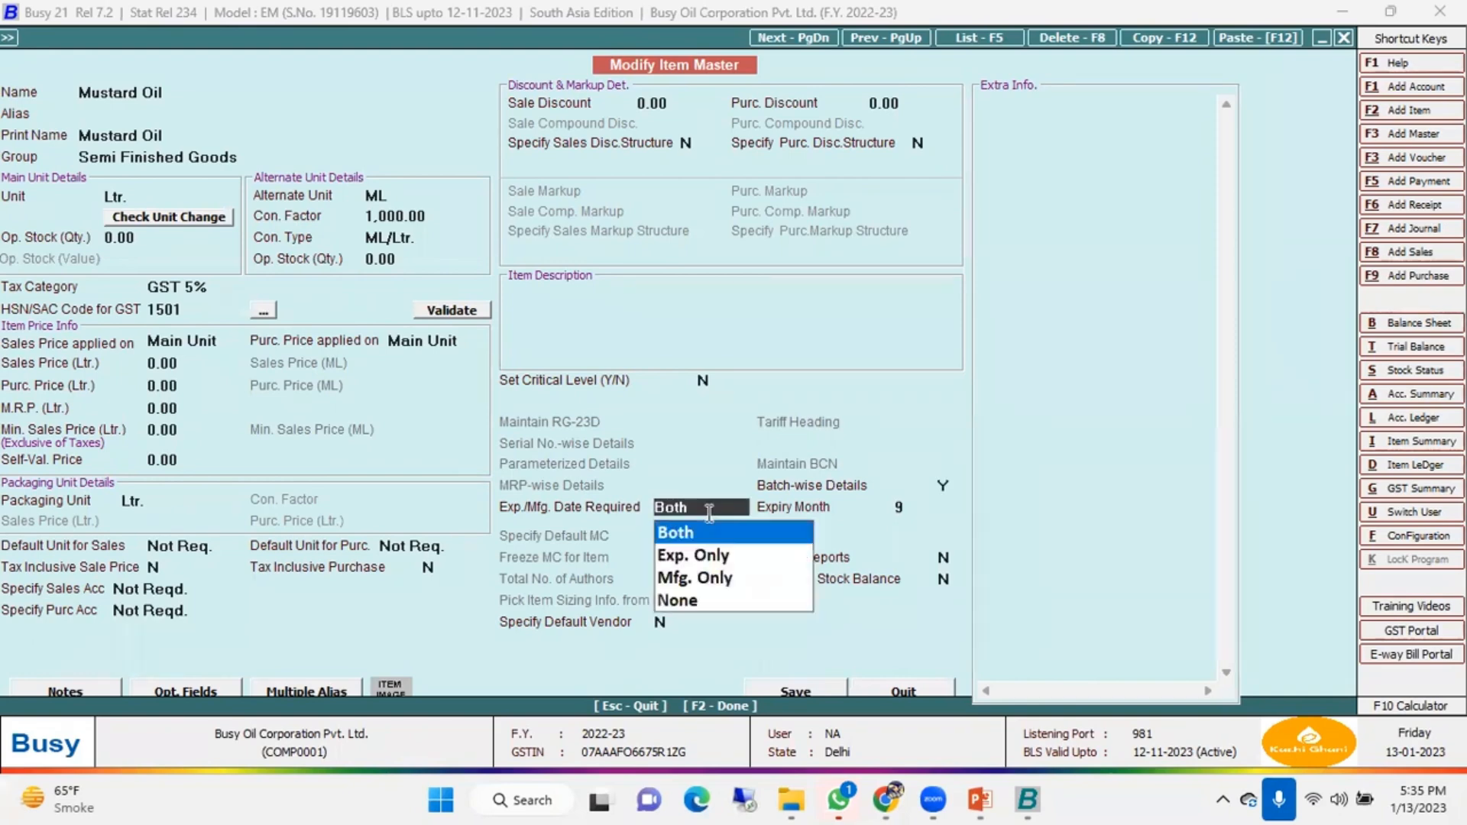
left_click(706, 559)
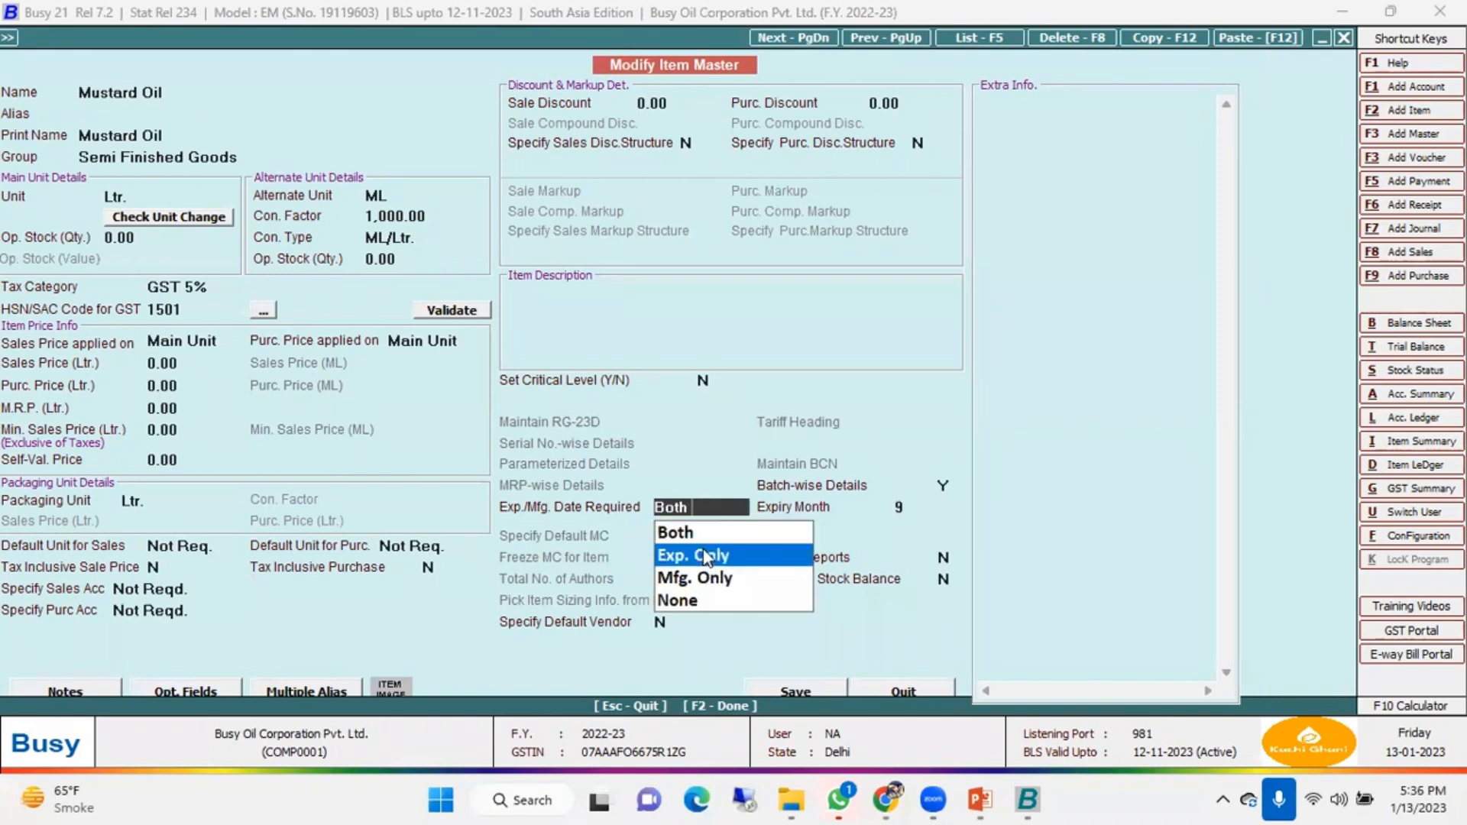
key("Down")
key("Up")
key("Up")
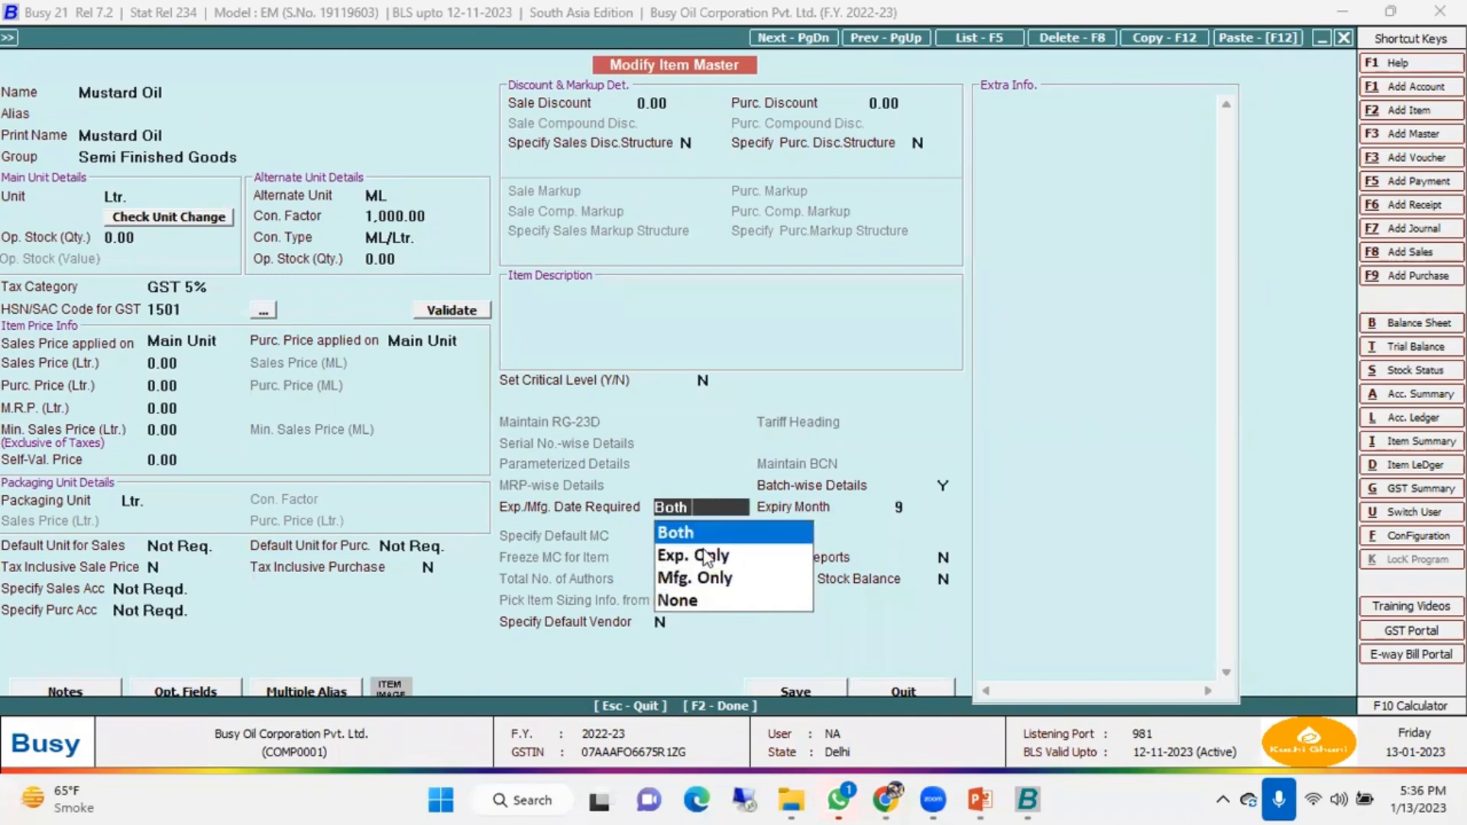
key("Return")
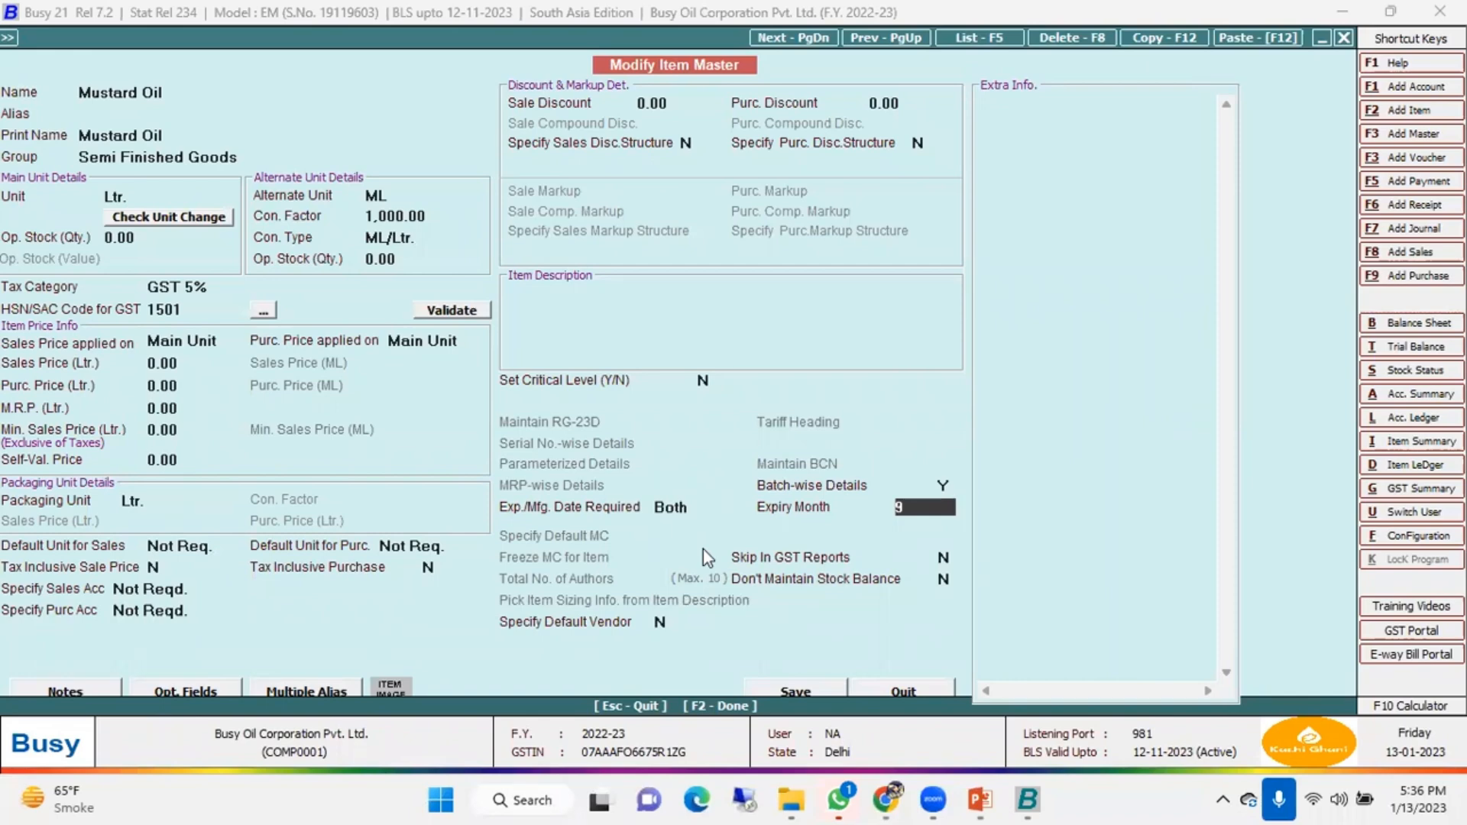
Save the Mustard Oil item master and highlight Mustard Oil again in the item list
left_click(831, 687)
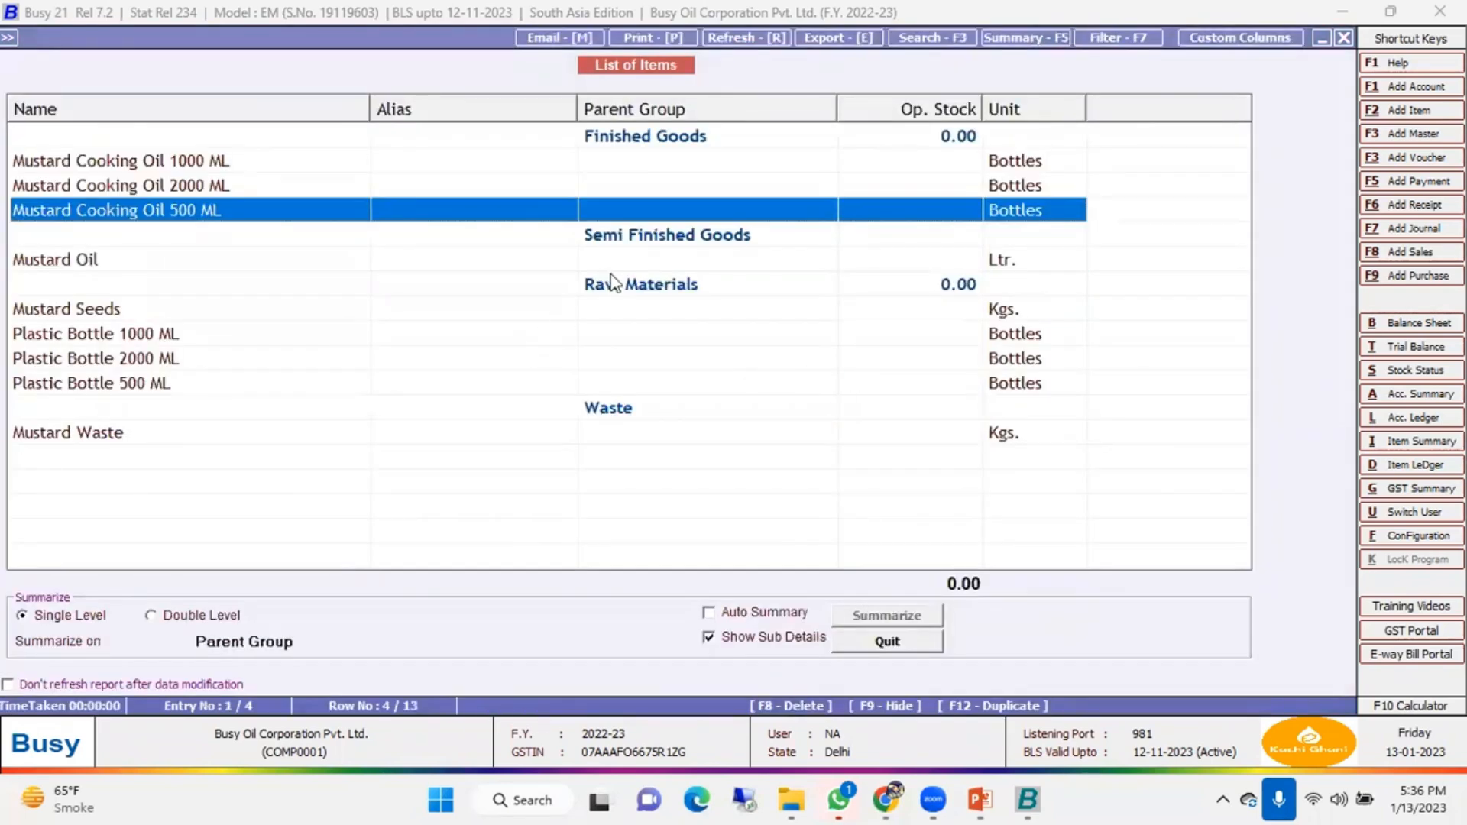
left_click(703, 243)
left_click(795, 260)
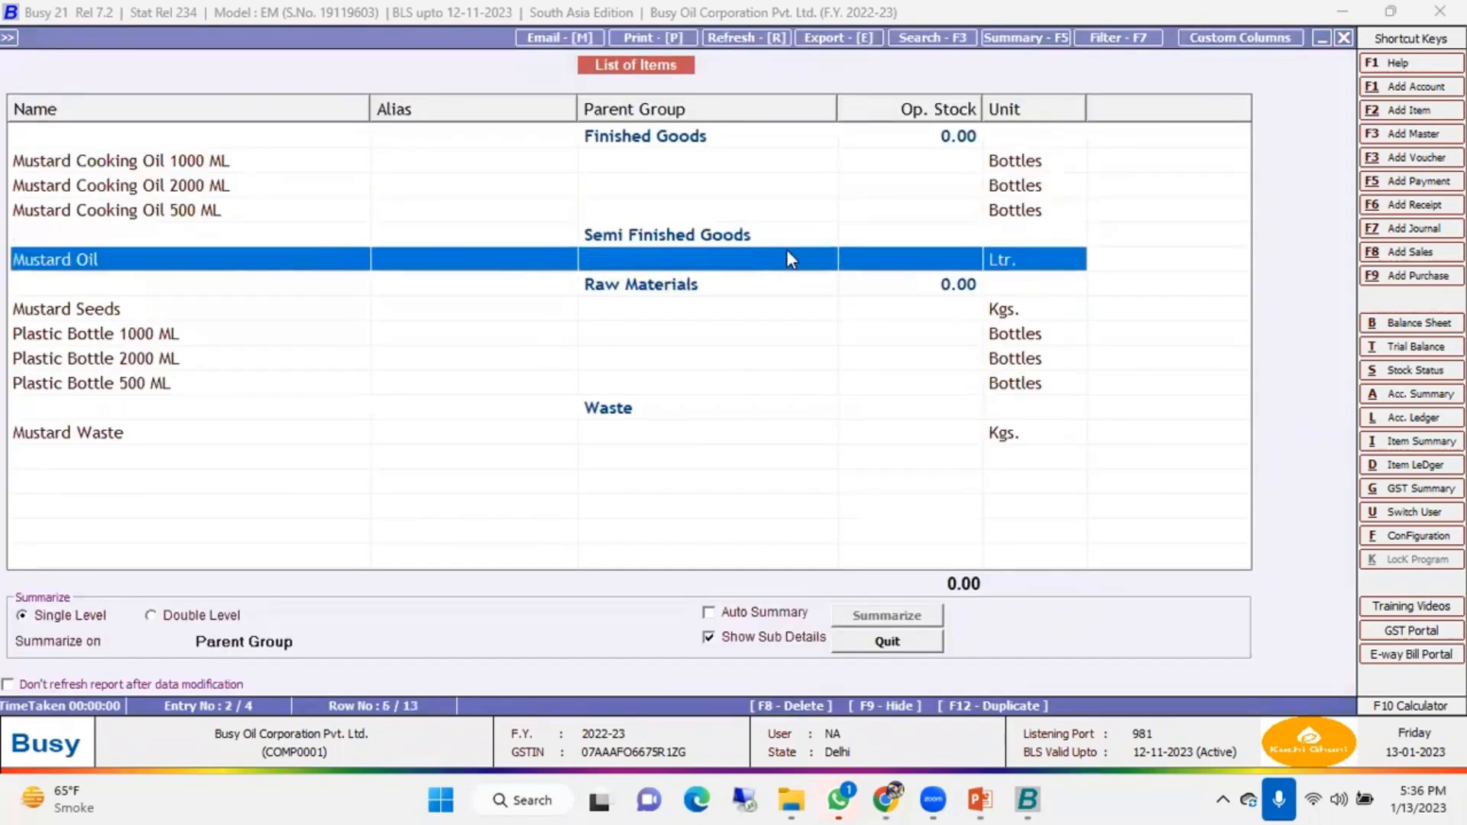
Open the Mustard Cooking Oil 1000 ML item master and check its name, group, main unit, alternate unit and conversion factor
left_click(728, 167)
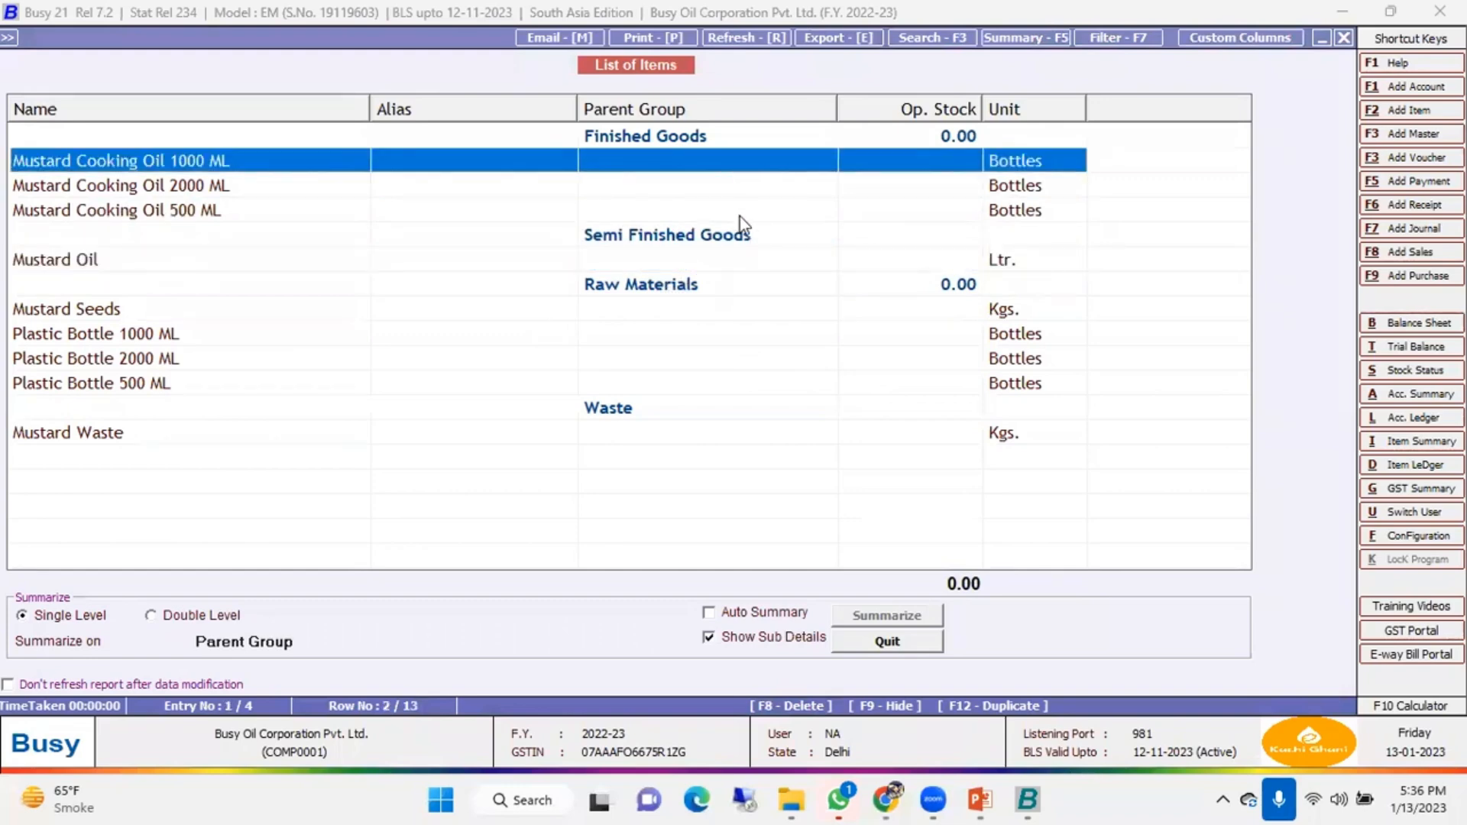
key("Return")
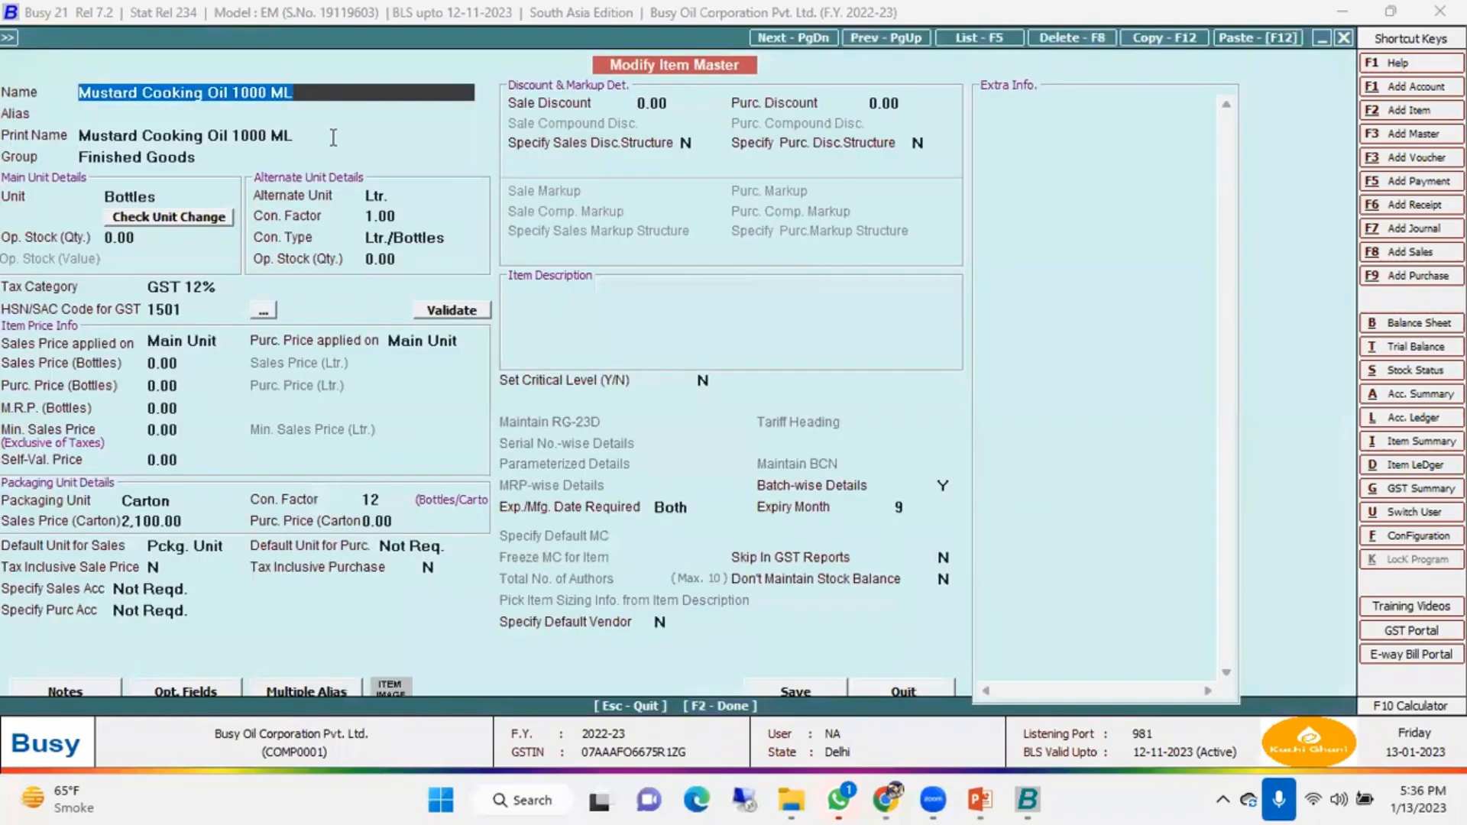
key("Return")
key("Return")
key("Return")
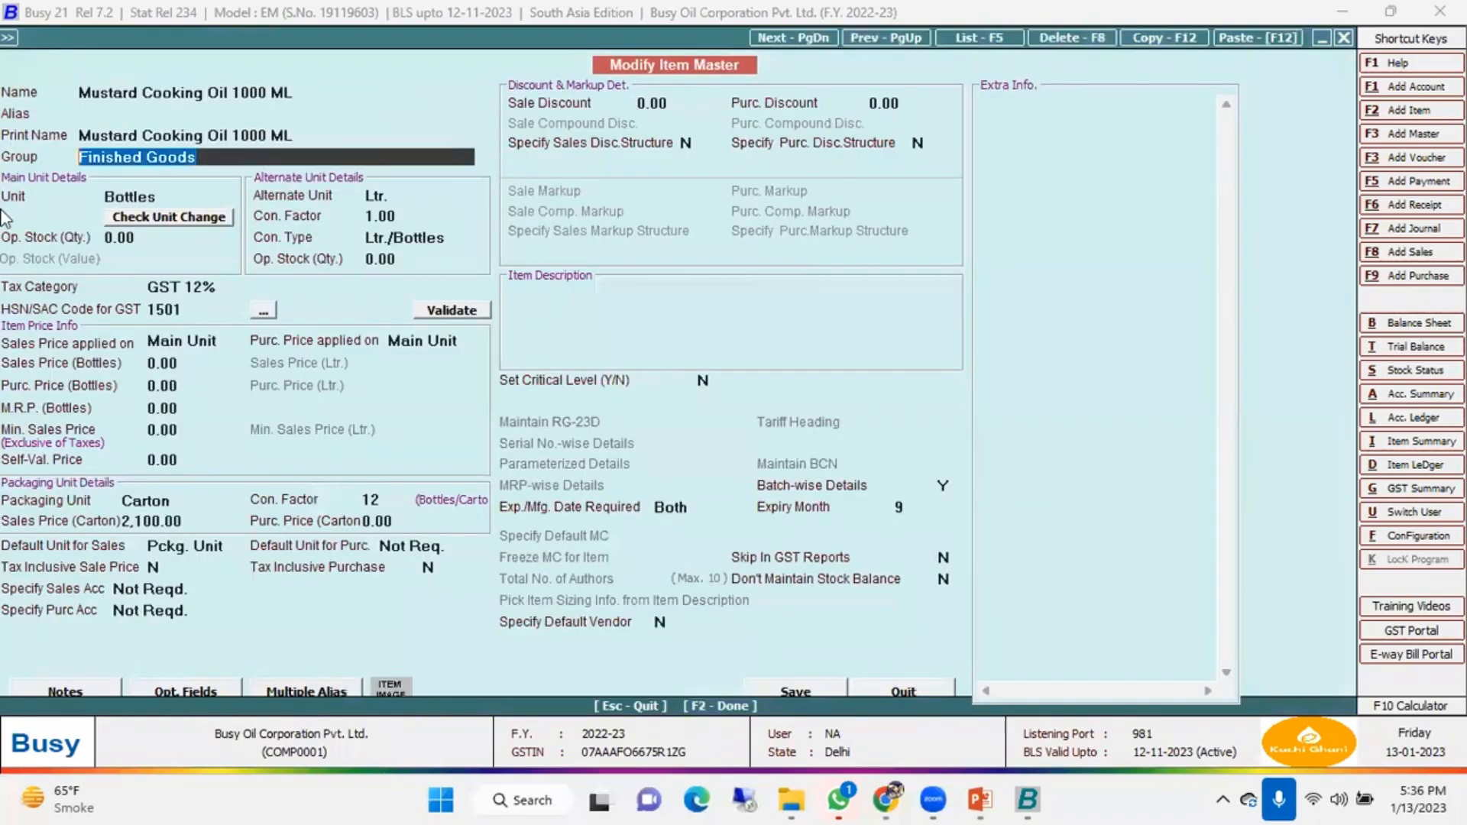
key("Return")
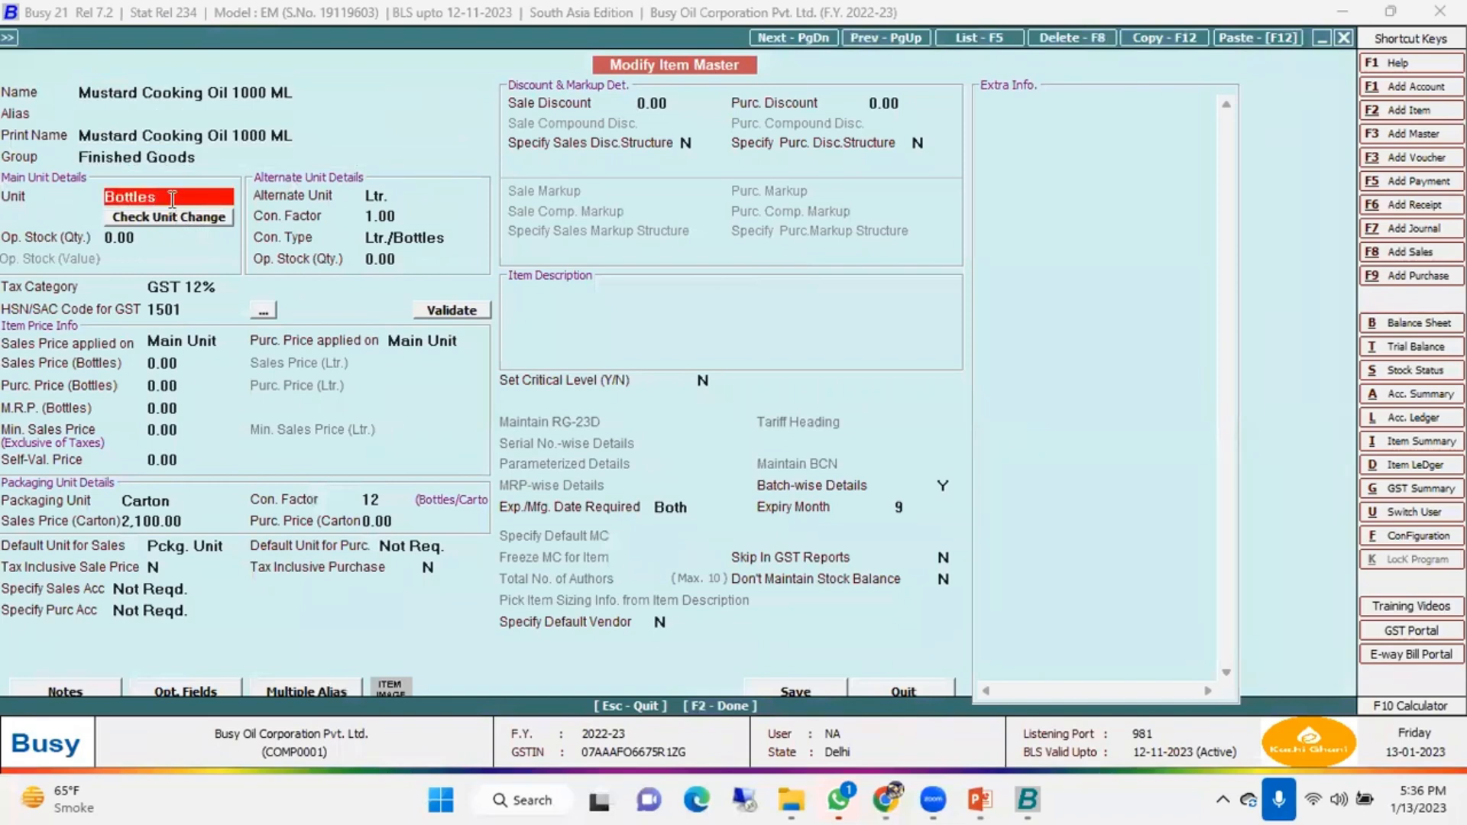
key("Return")
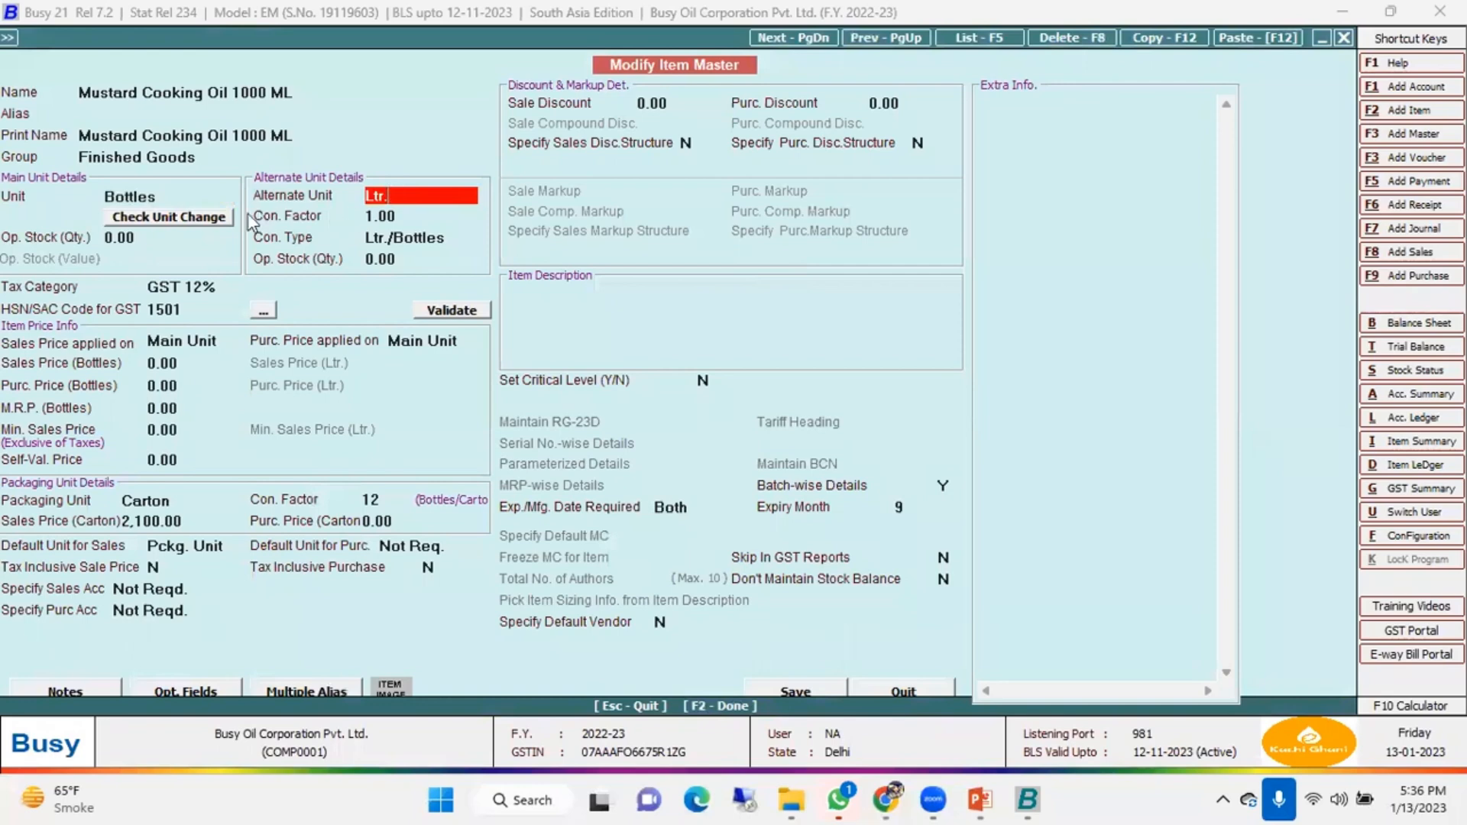
key("Return")
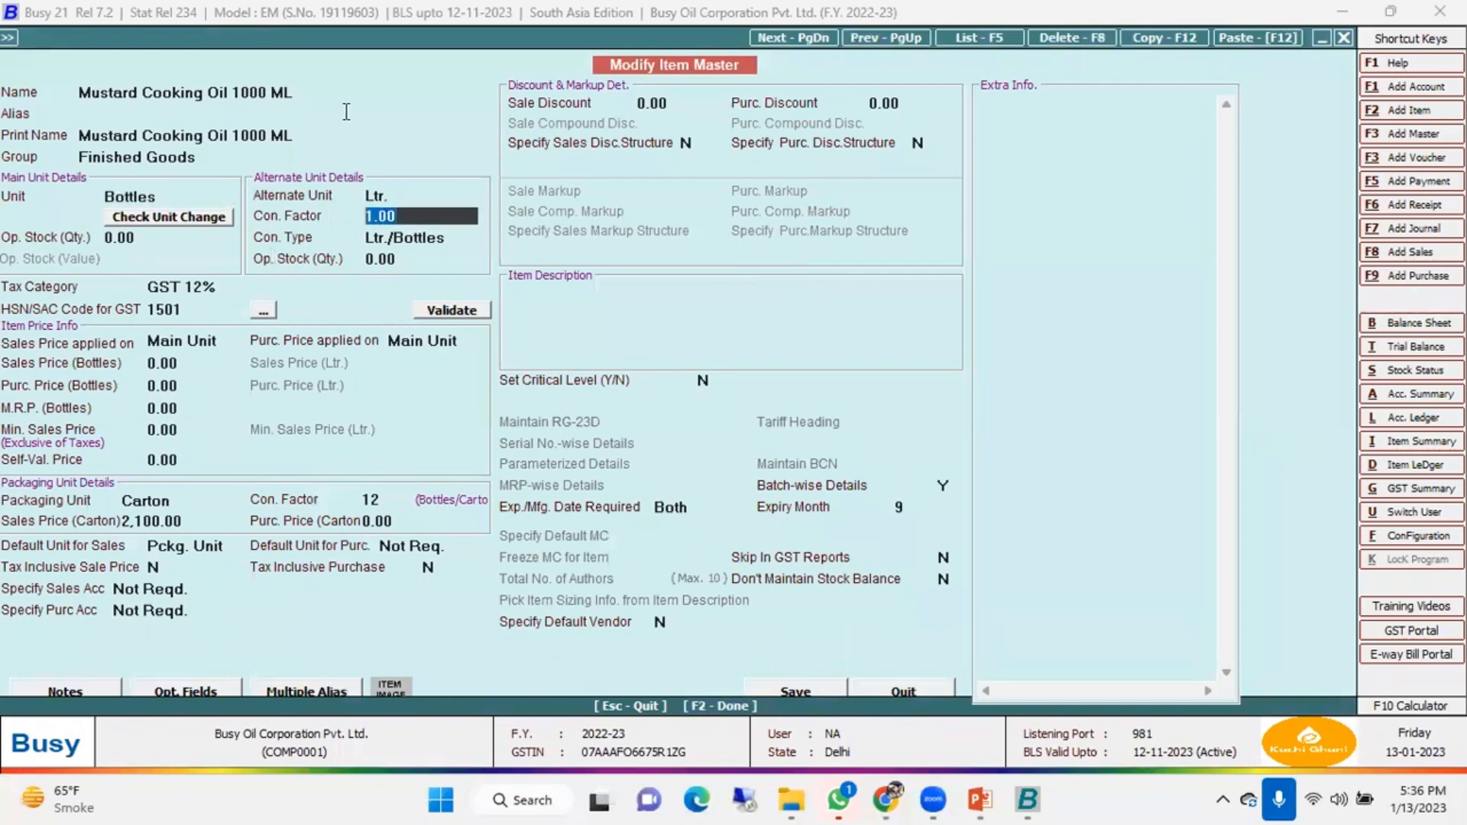
Check the tax category, HSN code, carton packaging details and batch-wise setting of Mustard Cooking Oil 1000 ML, and close its master
left_click(298, 92)
left_click(205, 287)
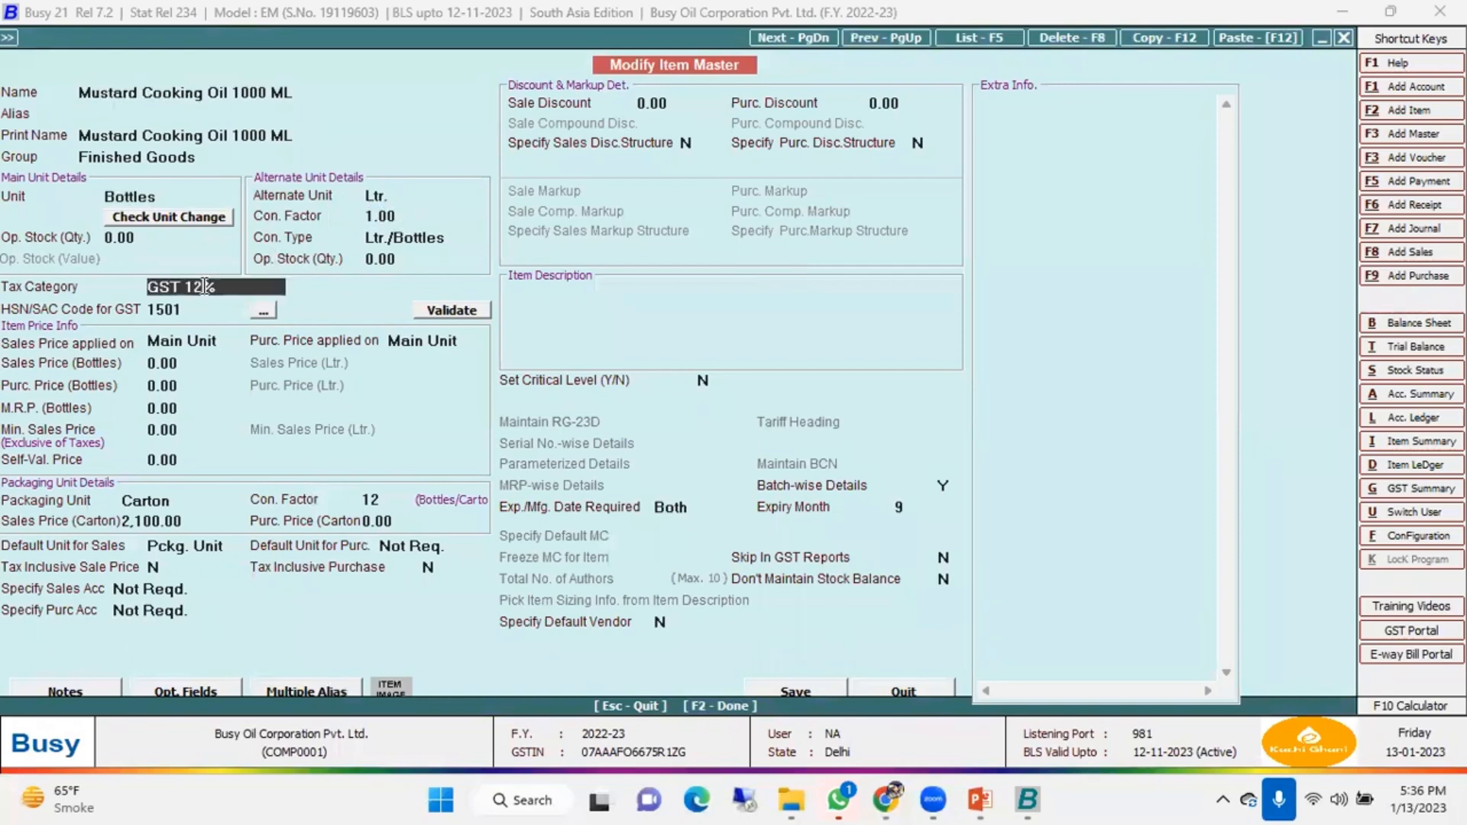
left_click(186, 312)
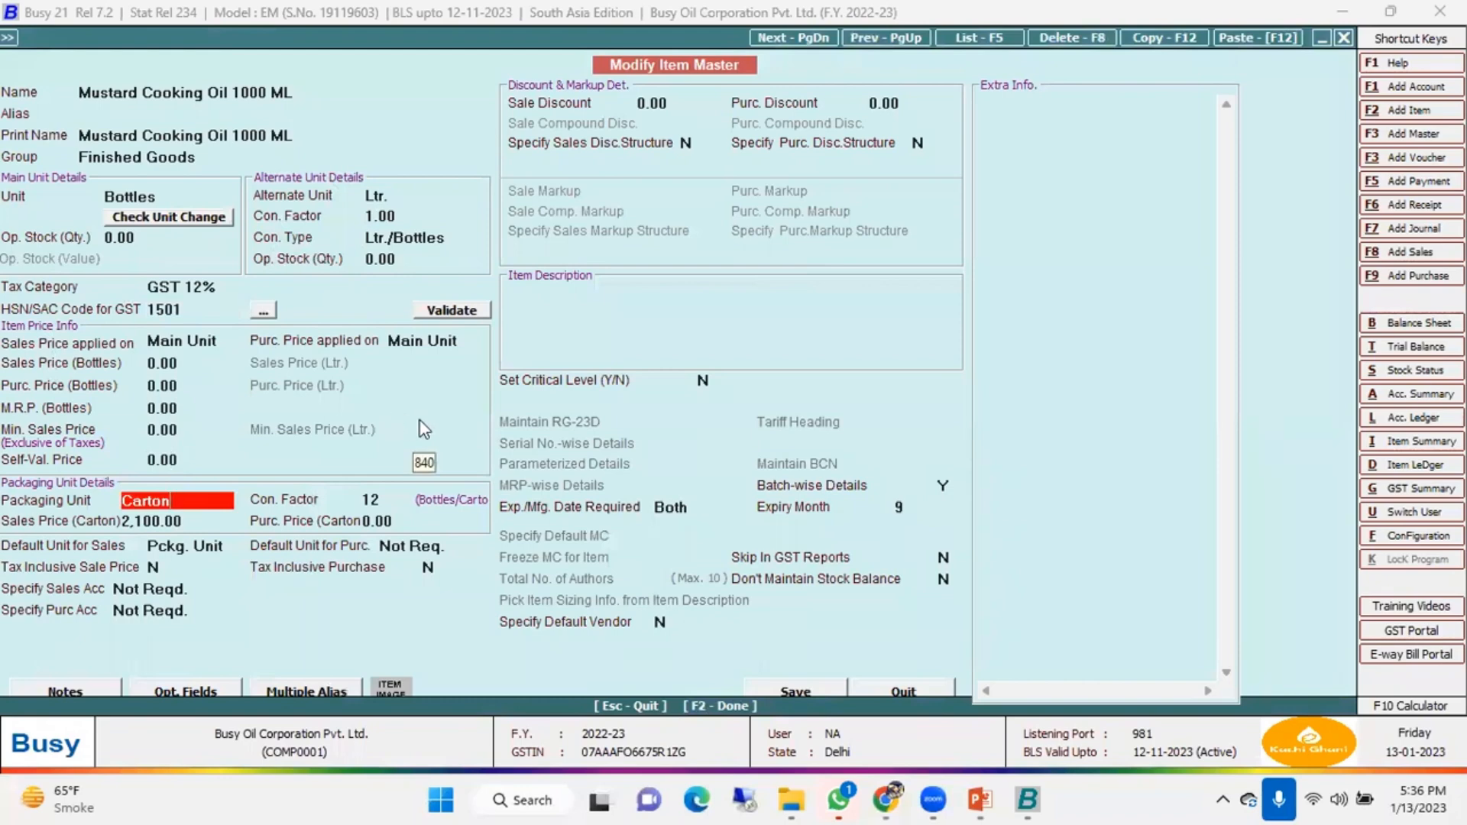
left_click(391, 498)
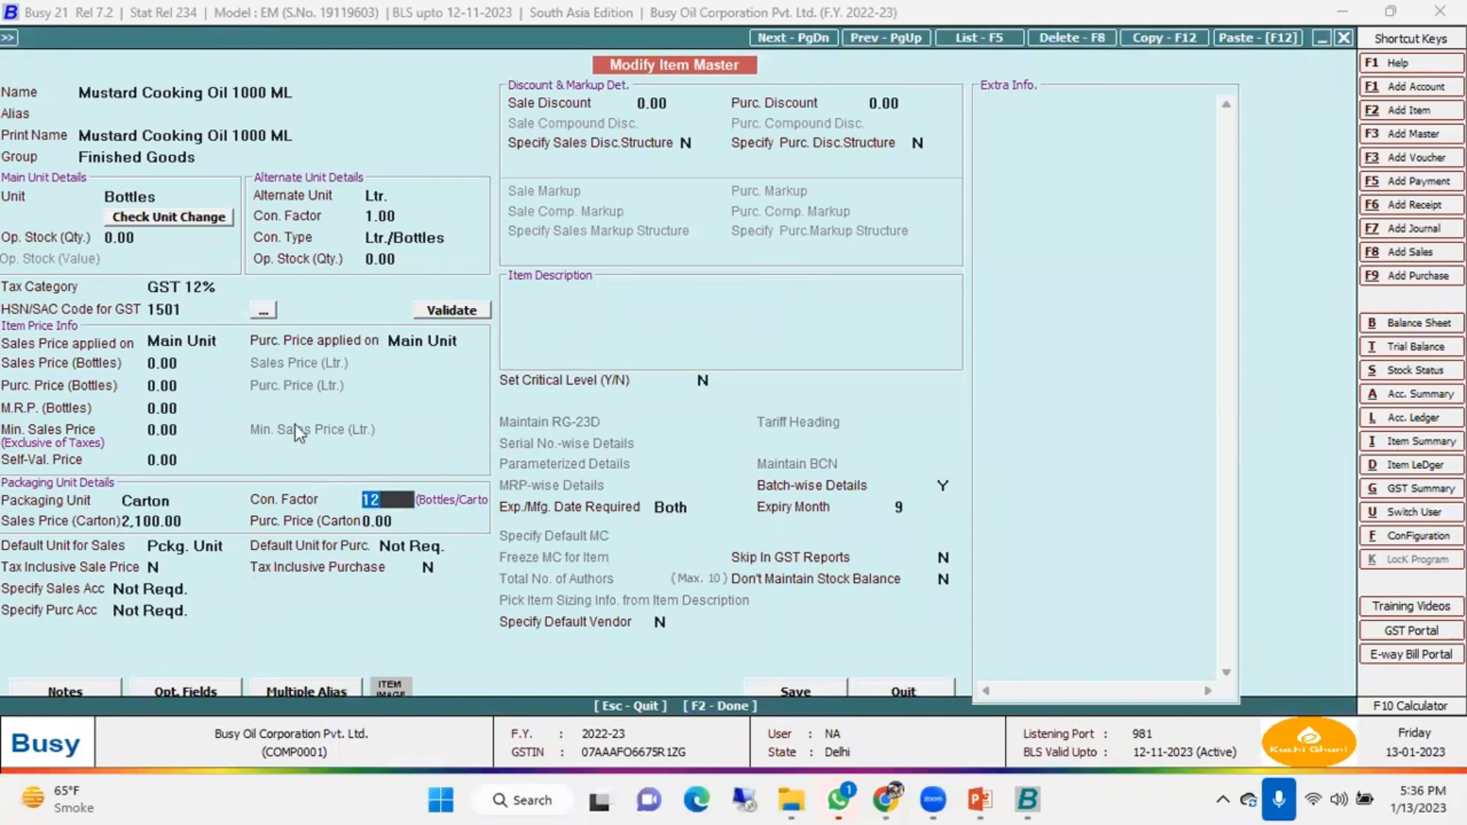
left_click(183, 520)
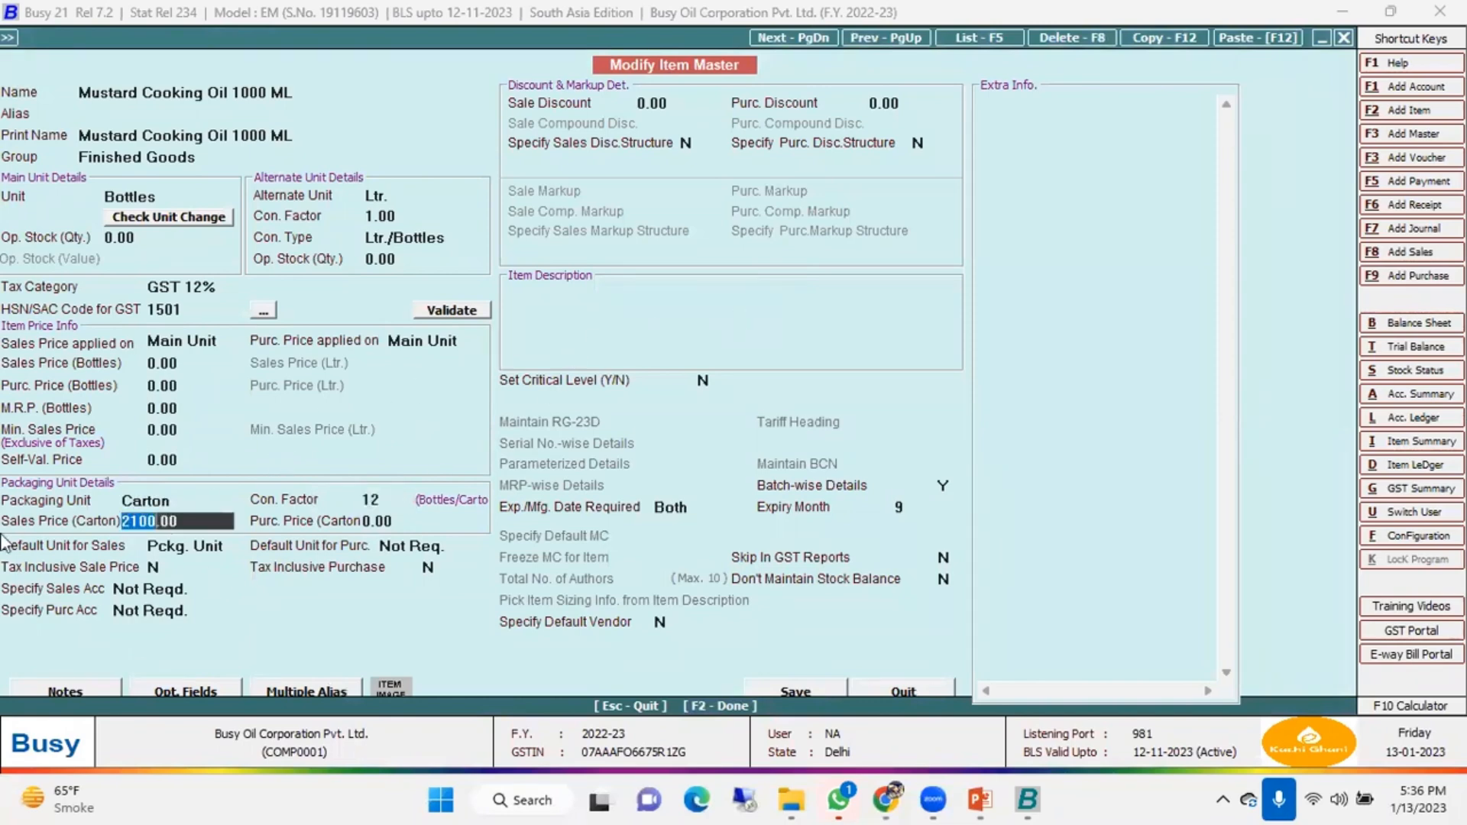
left_click(943, 486)
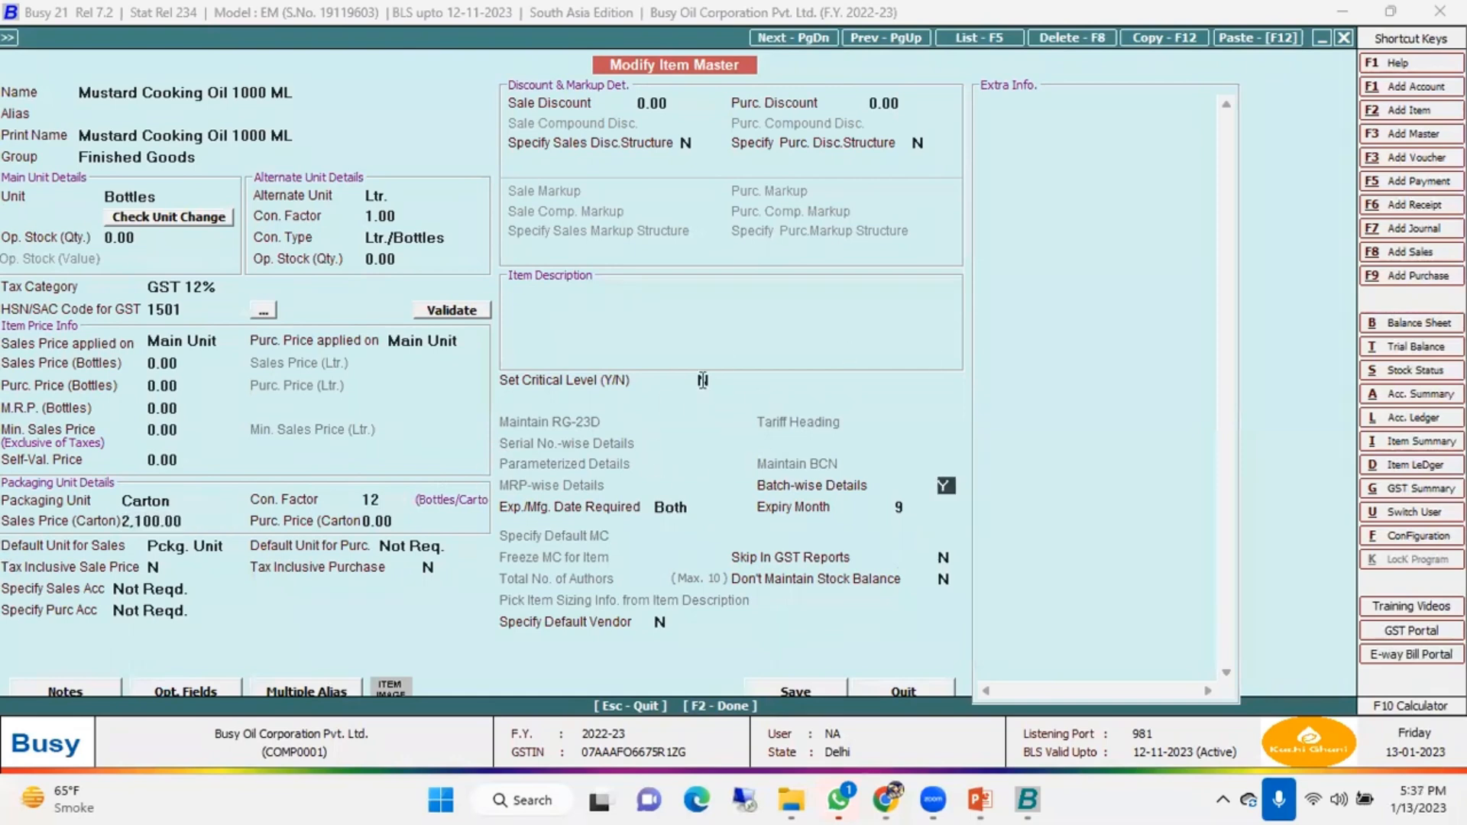
left_click(910, 692)
Open the Mustard Cooking Oil 2000 ML item master, check its main unit and both conversion factors, and close it without changes
key("Down")
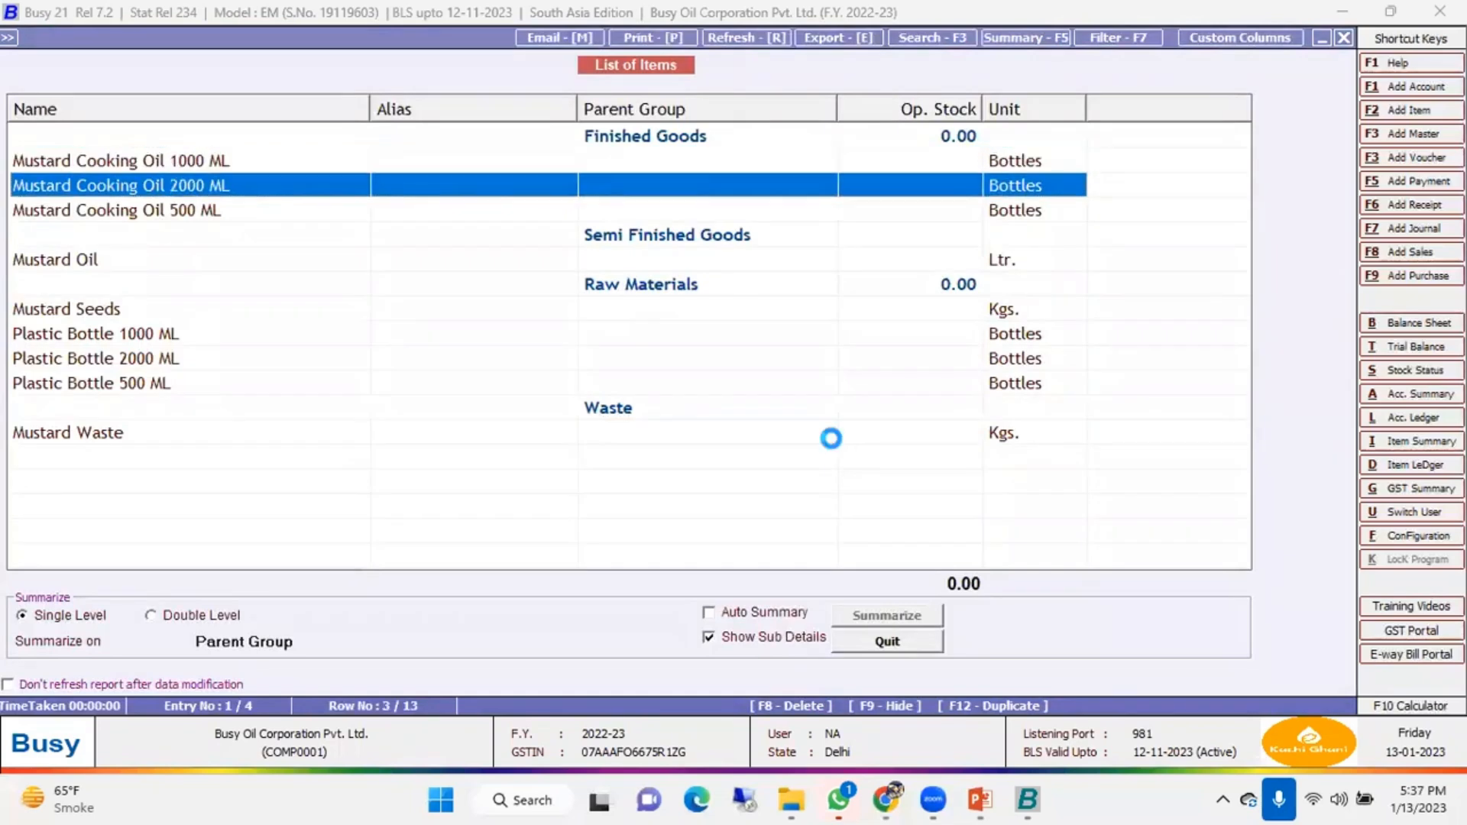
key("Return")
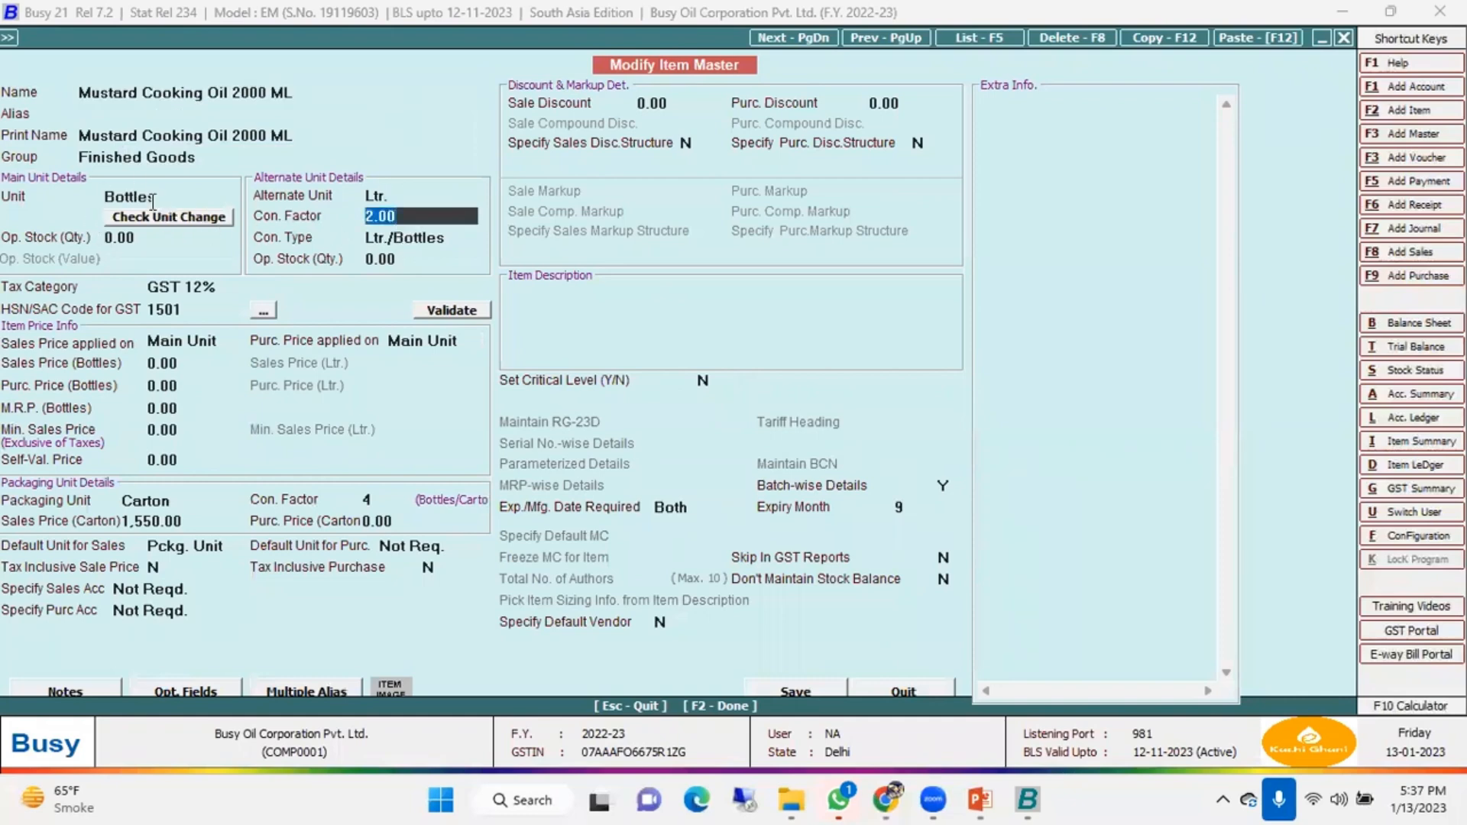
left_click(208, 200)
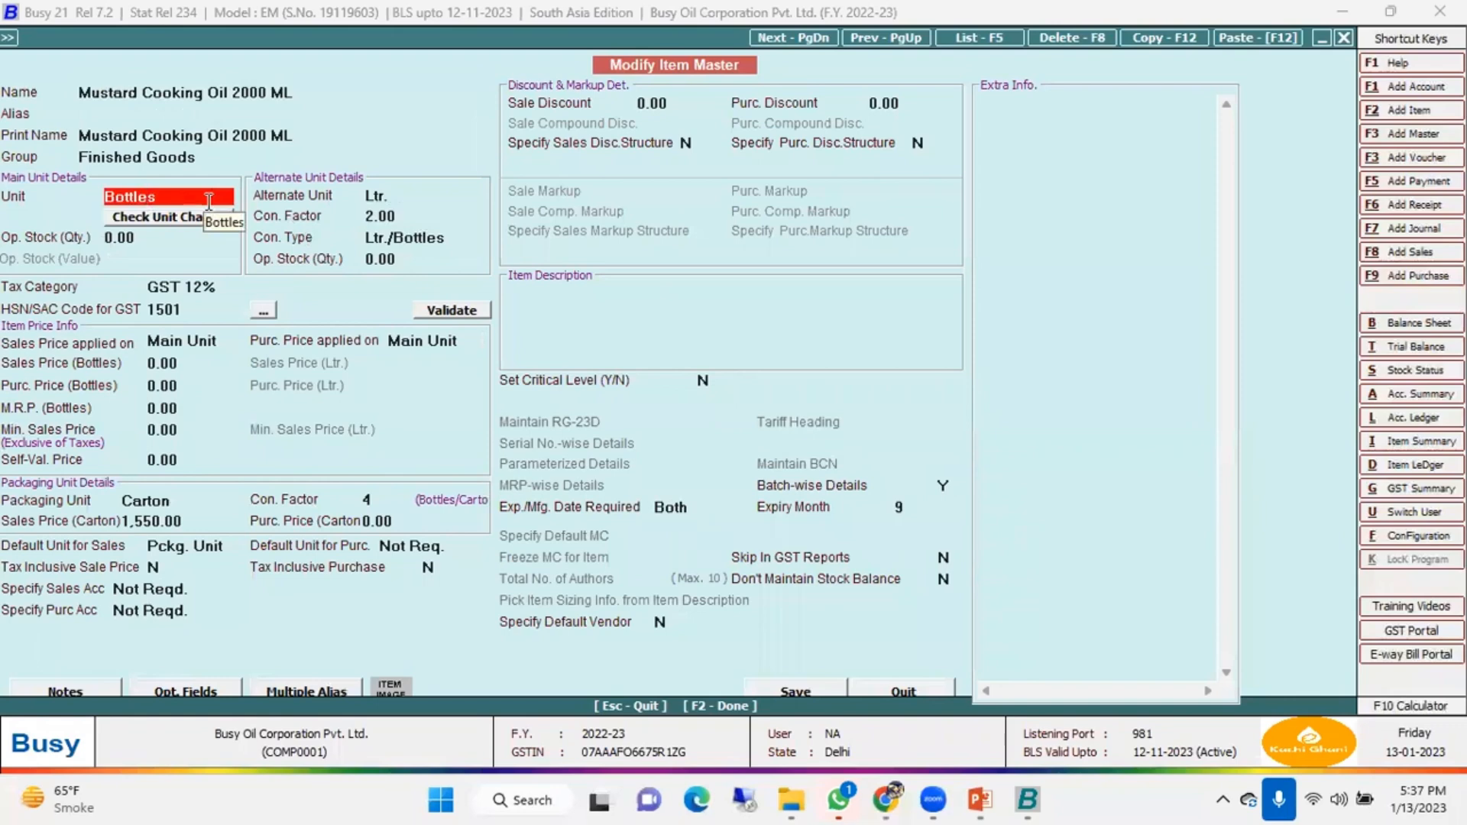
left_click(405, 217)
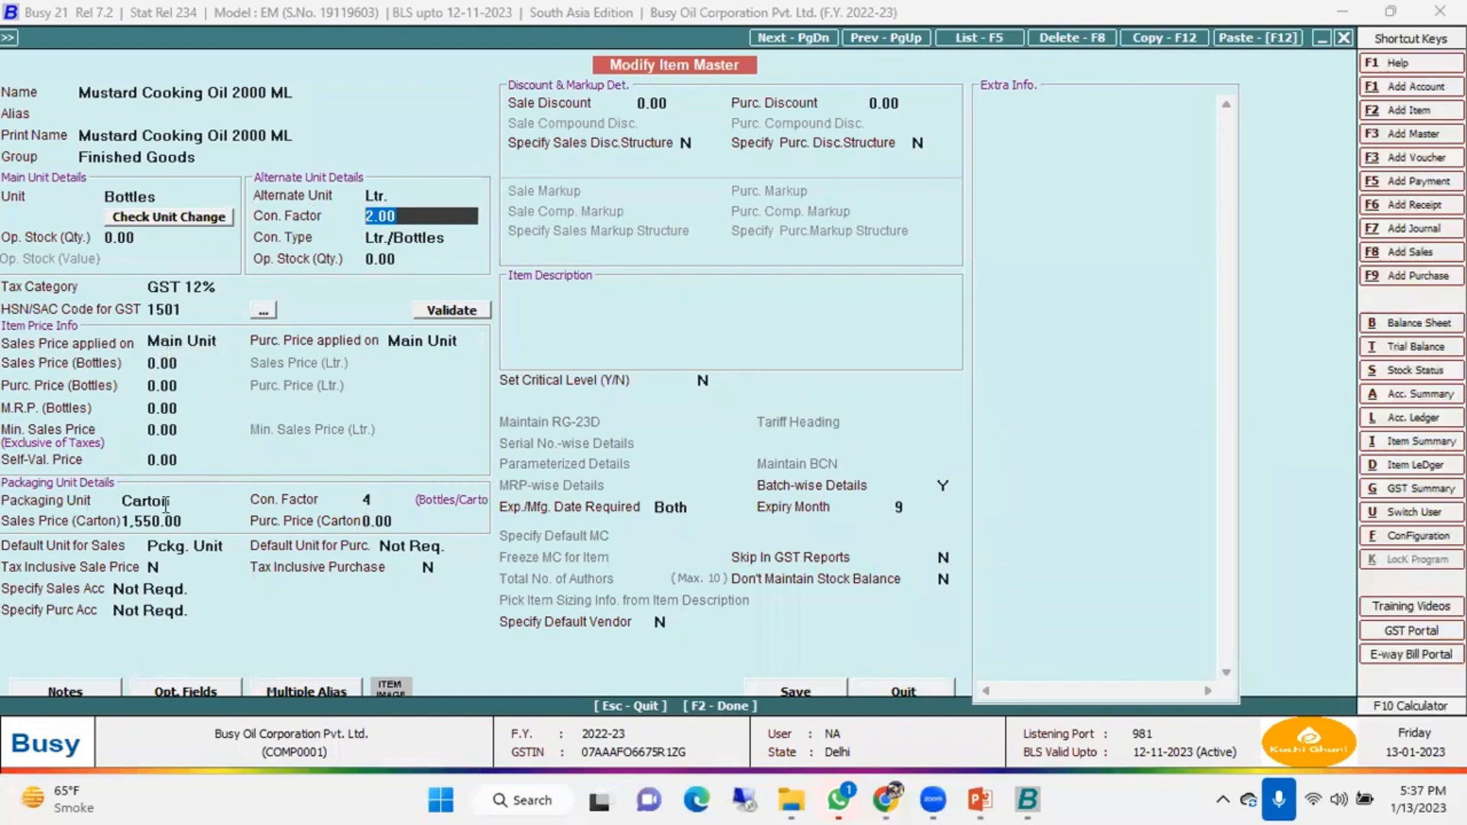
left_click(375, 499)
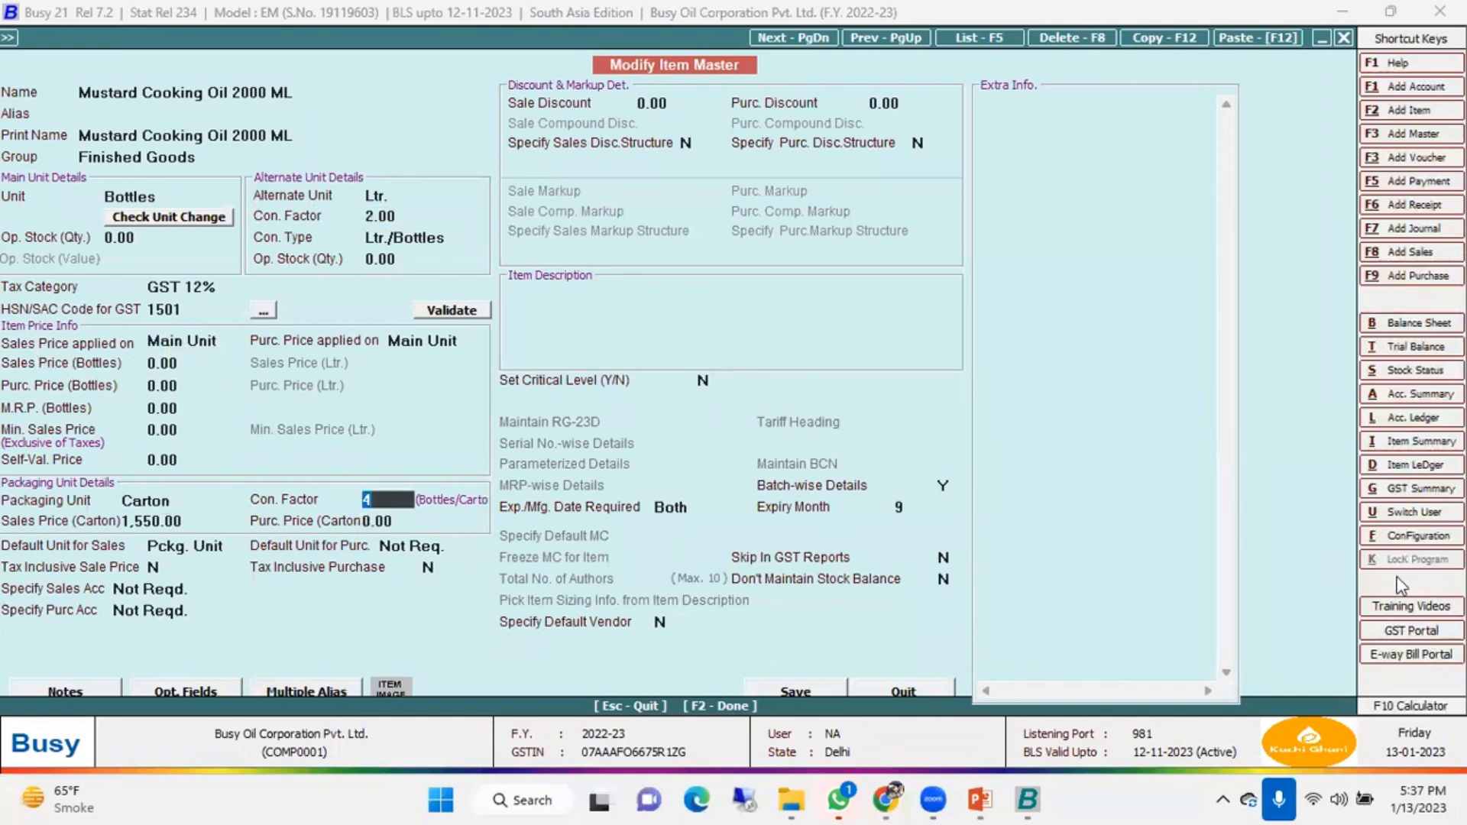
left_click(888, 690)
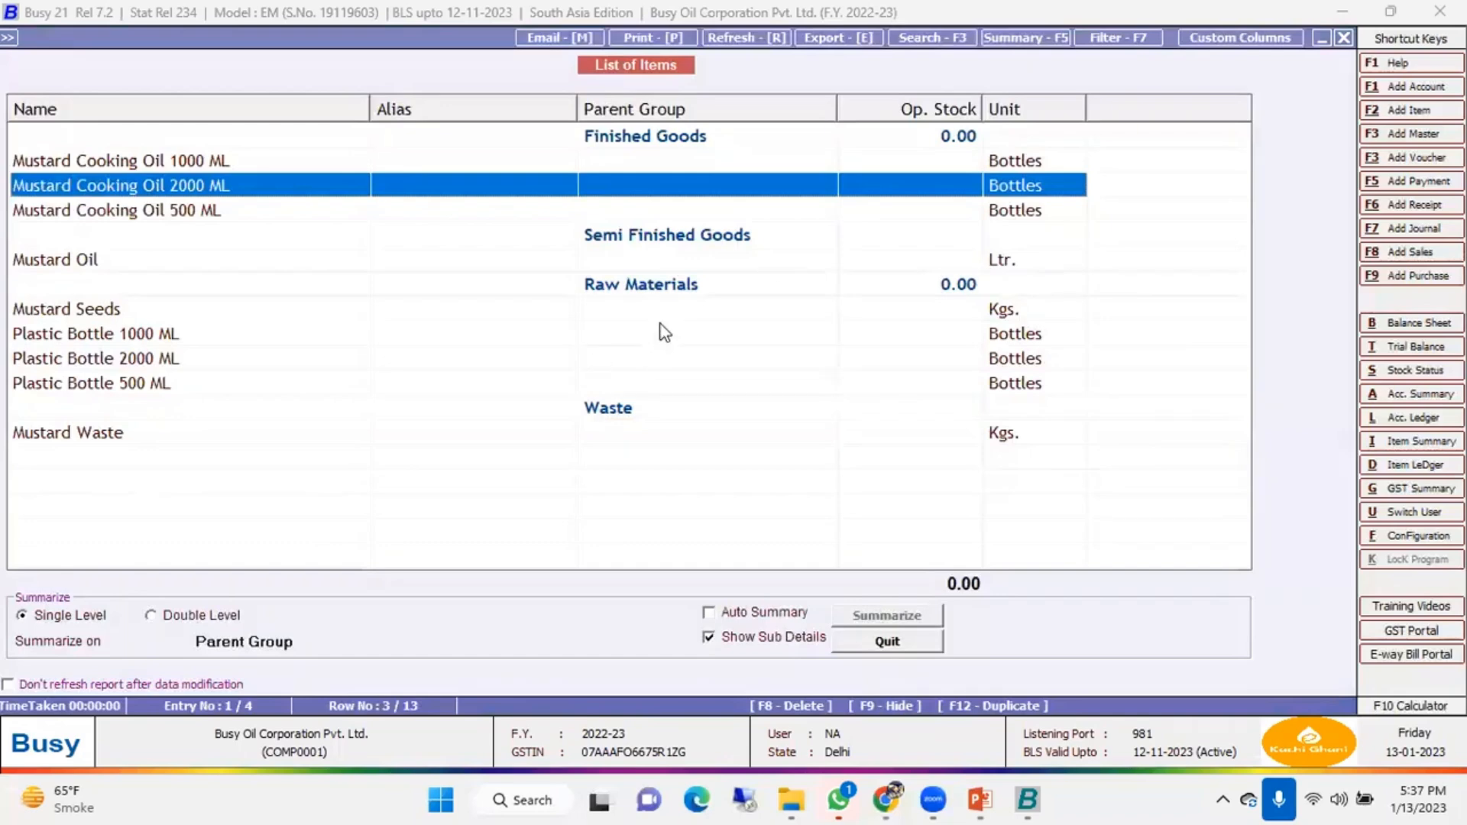
Review the name, units, conversion factors, carton packaging and batch-wise setting in the Mustard Cooking Oil 500 ML master, and close it
key("Down")
key("Return")
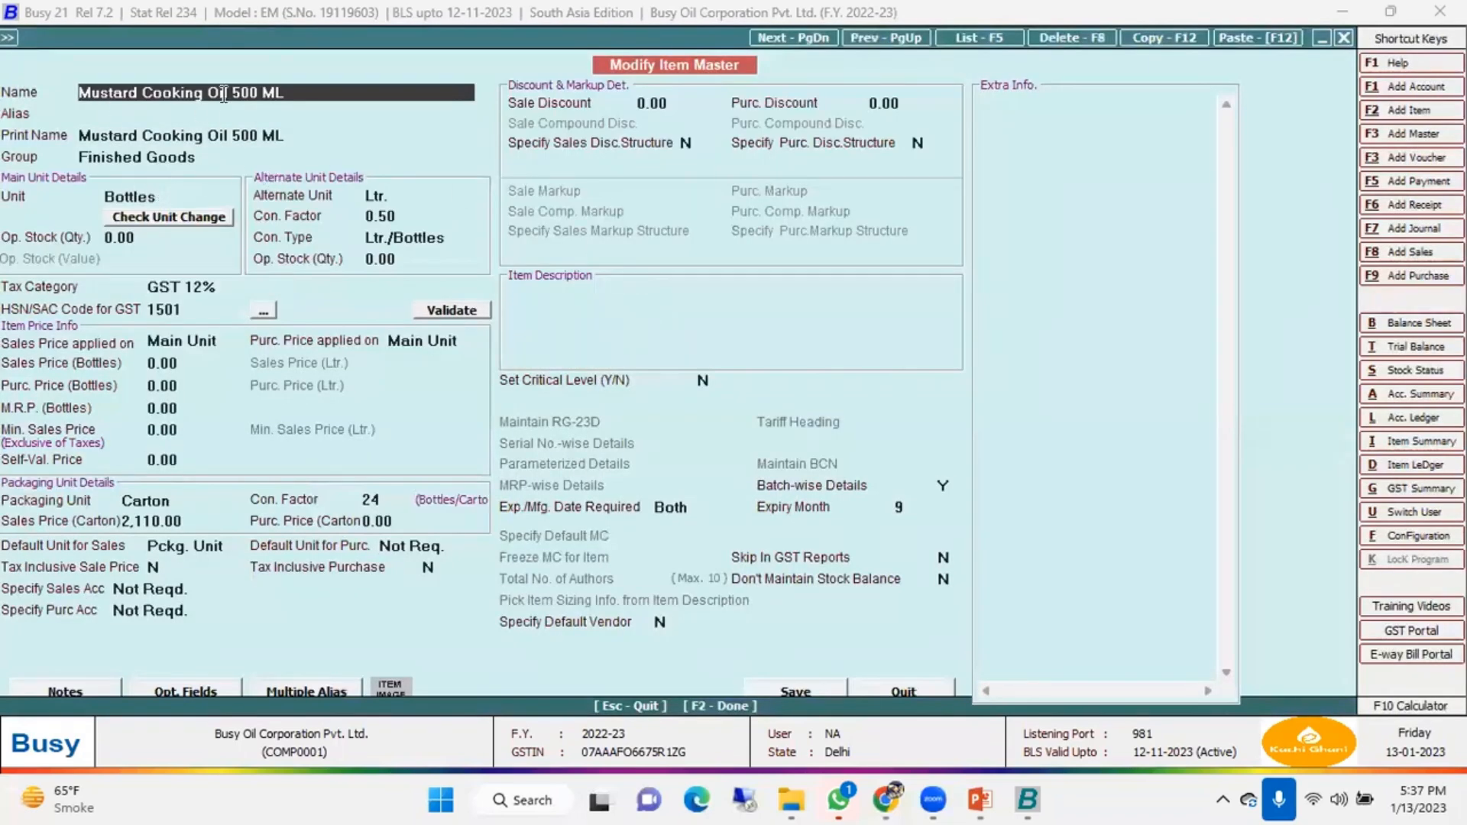
double_click(309, 92)
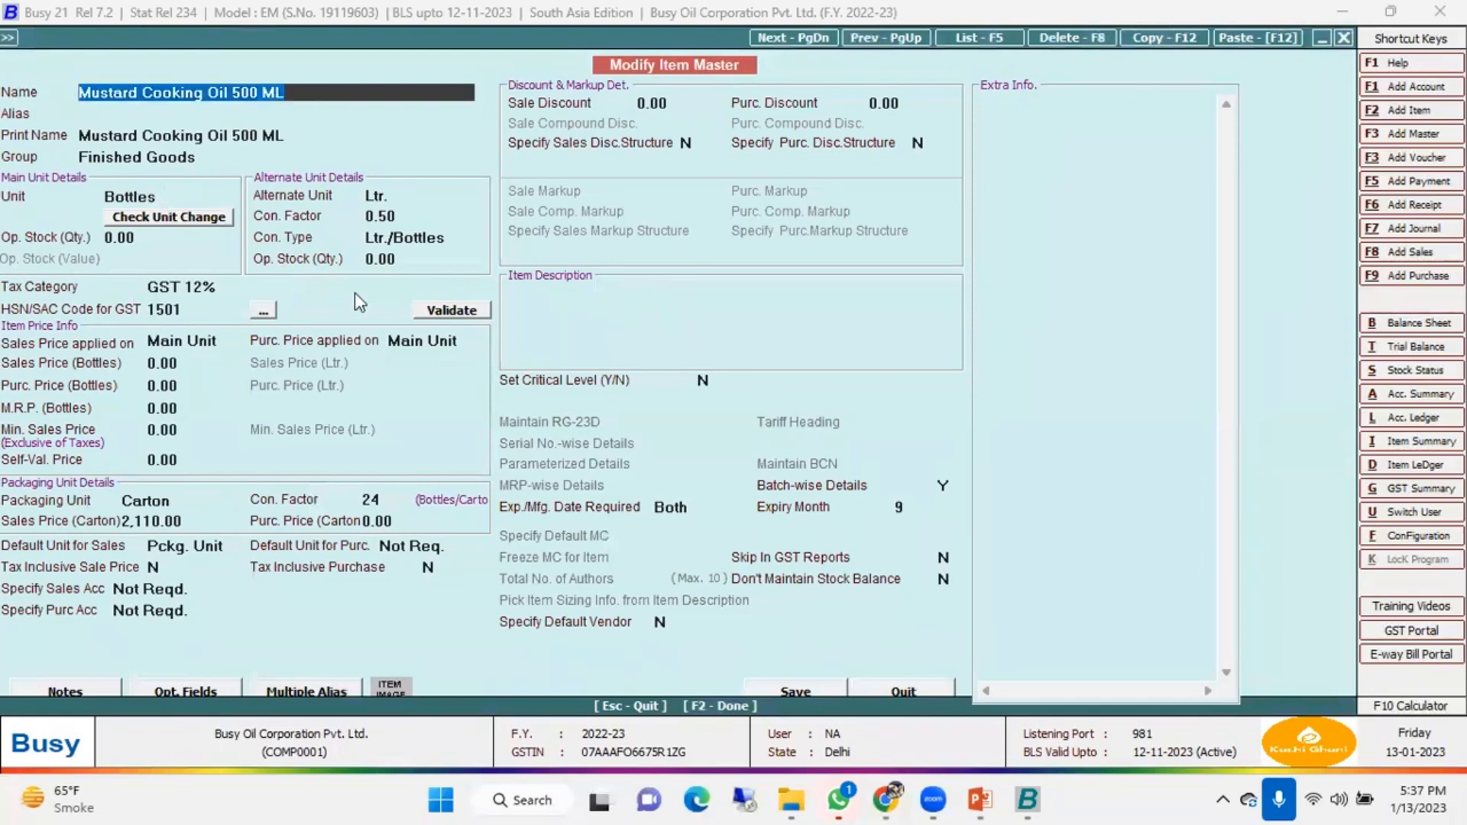
left_click(263, 93)
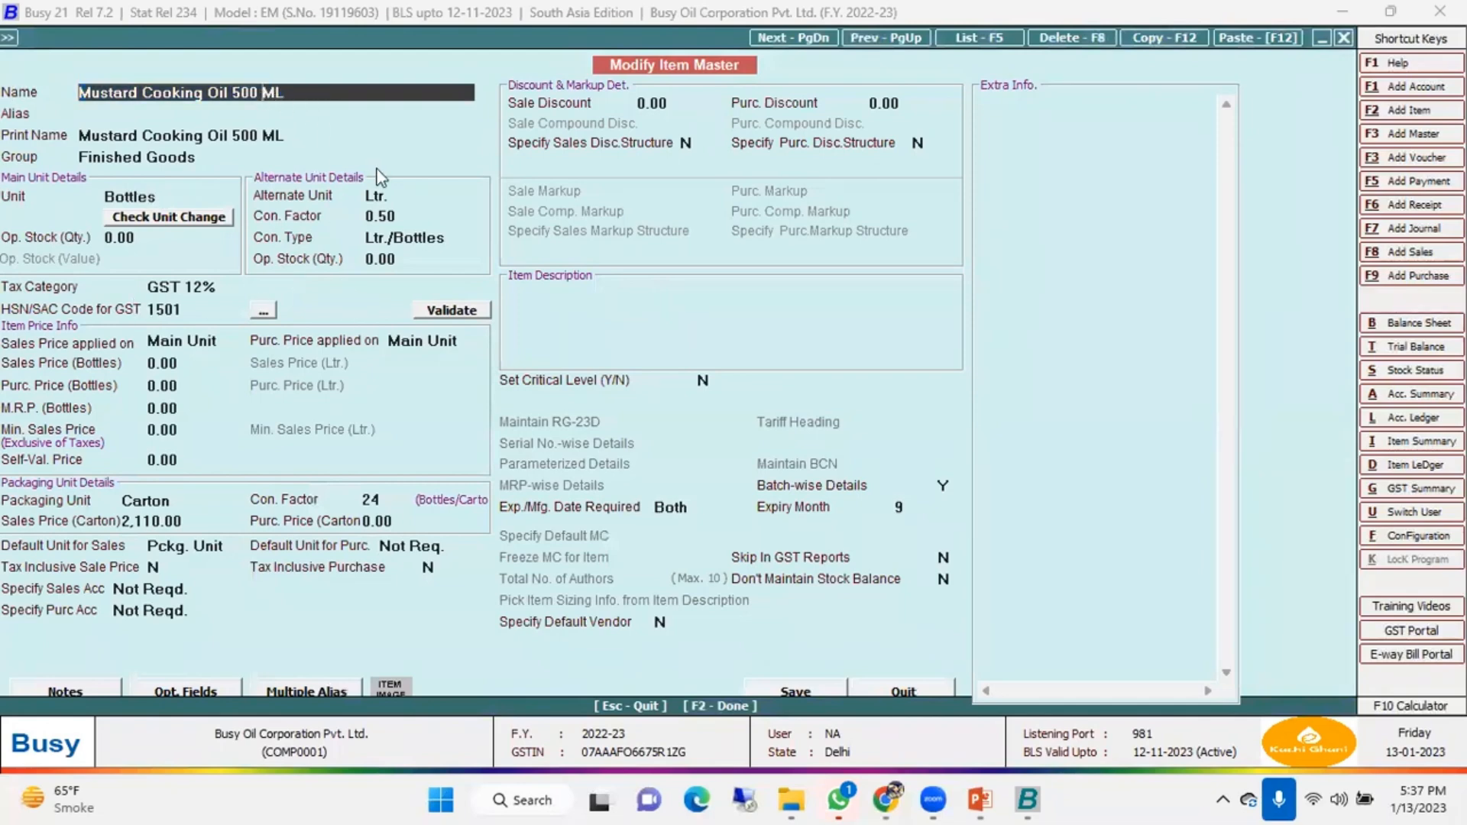
key("Return")
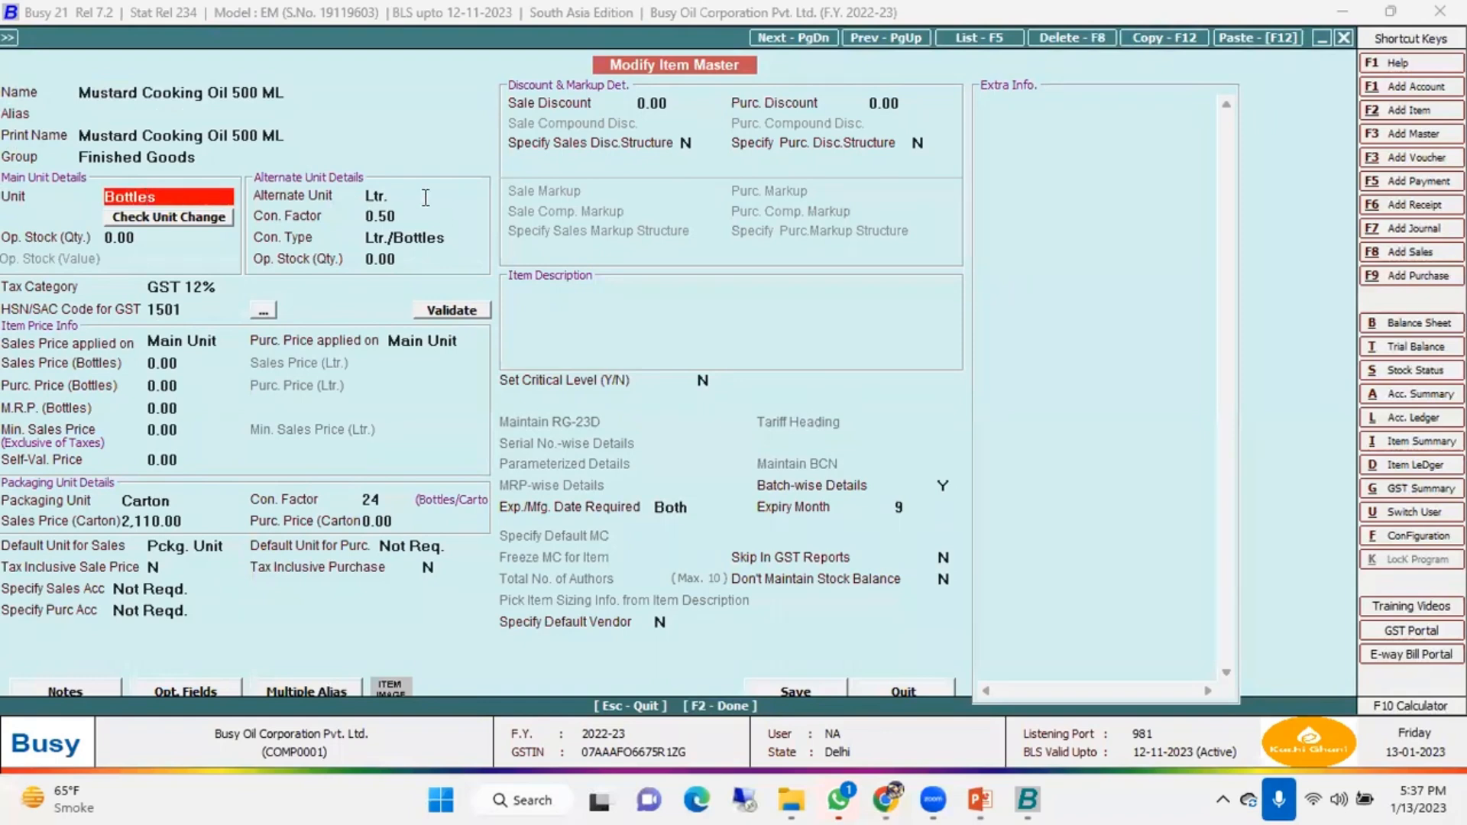
key("Return")
left_click(364, 220)
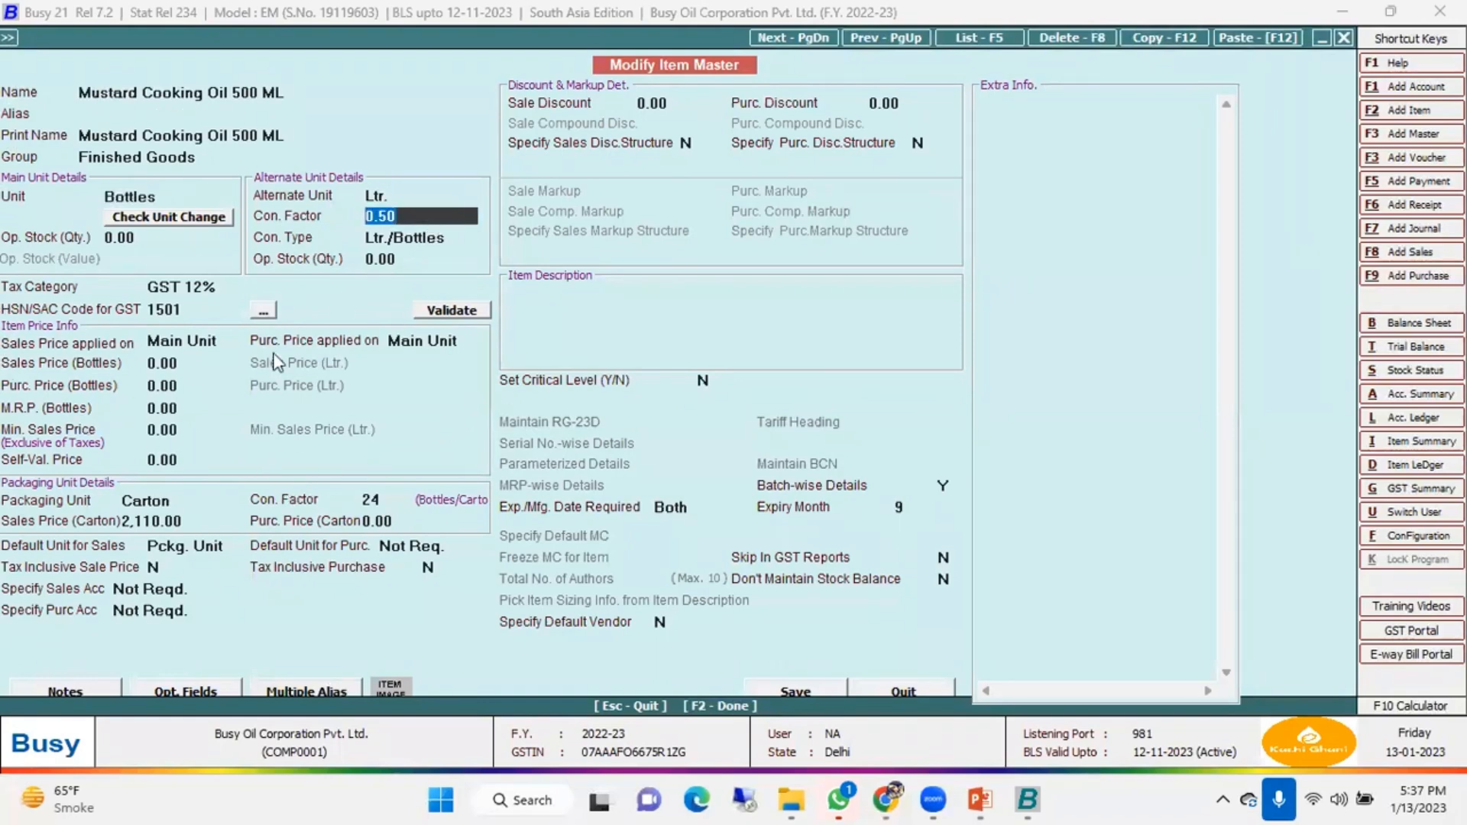
left_click(183, 501)
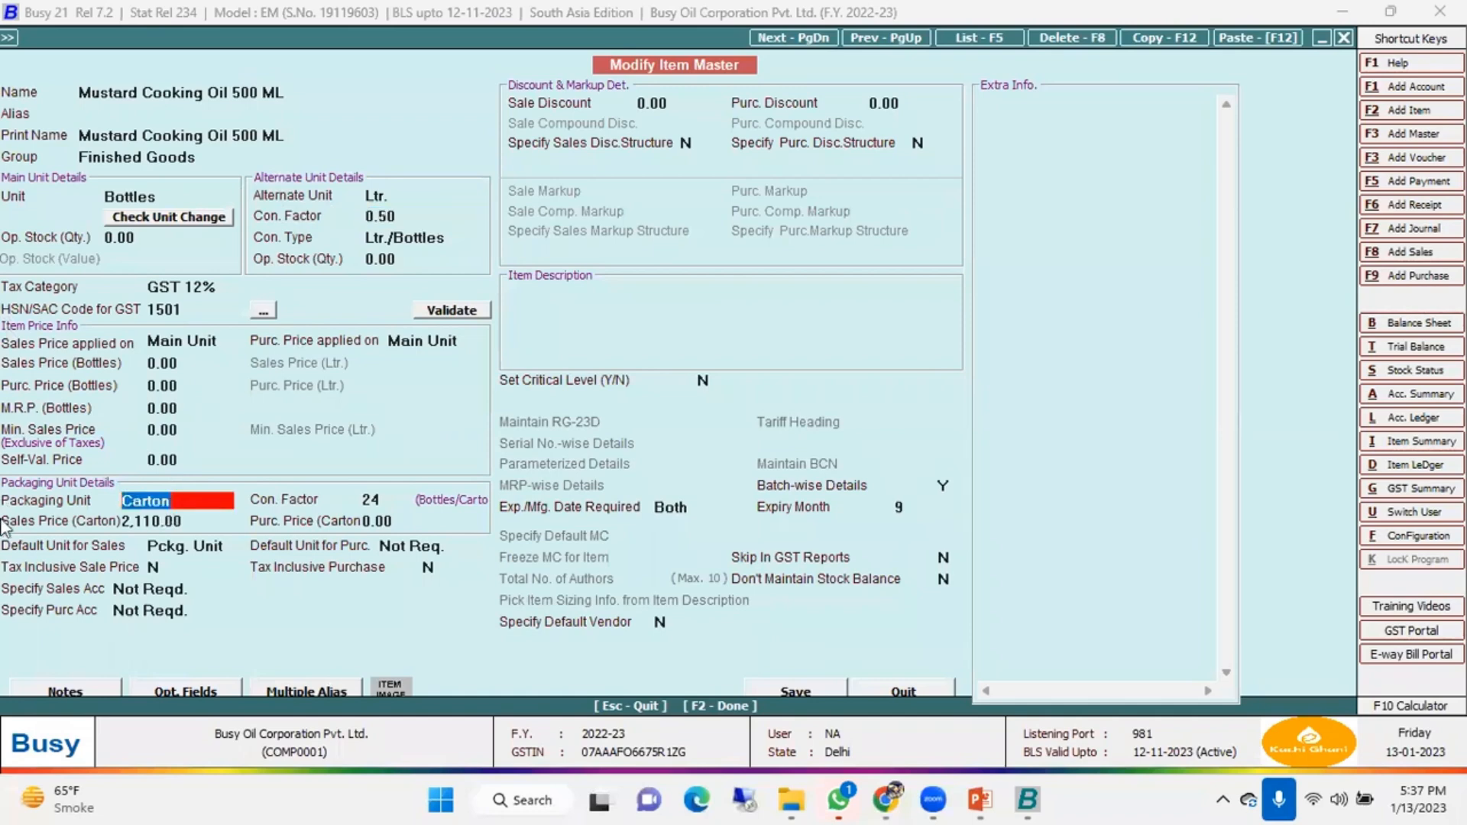
left_click(398, 502)
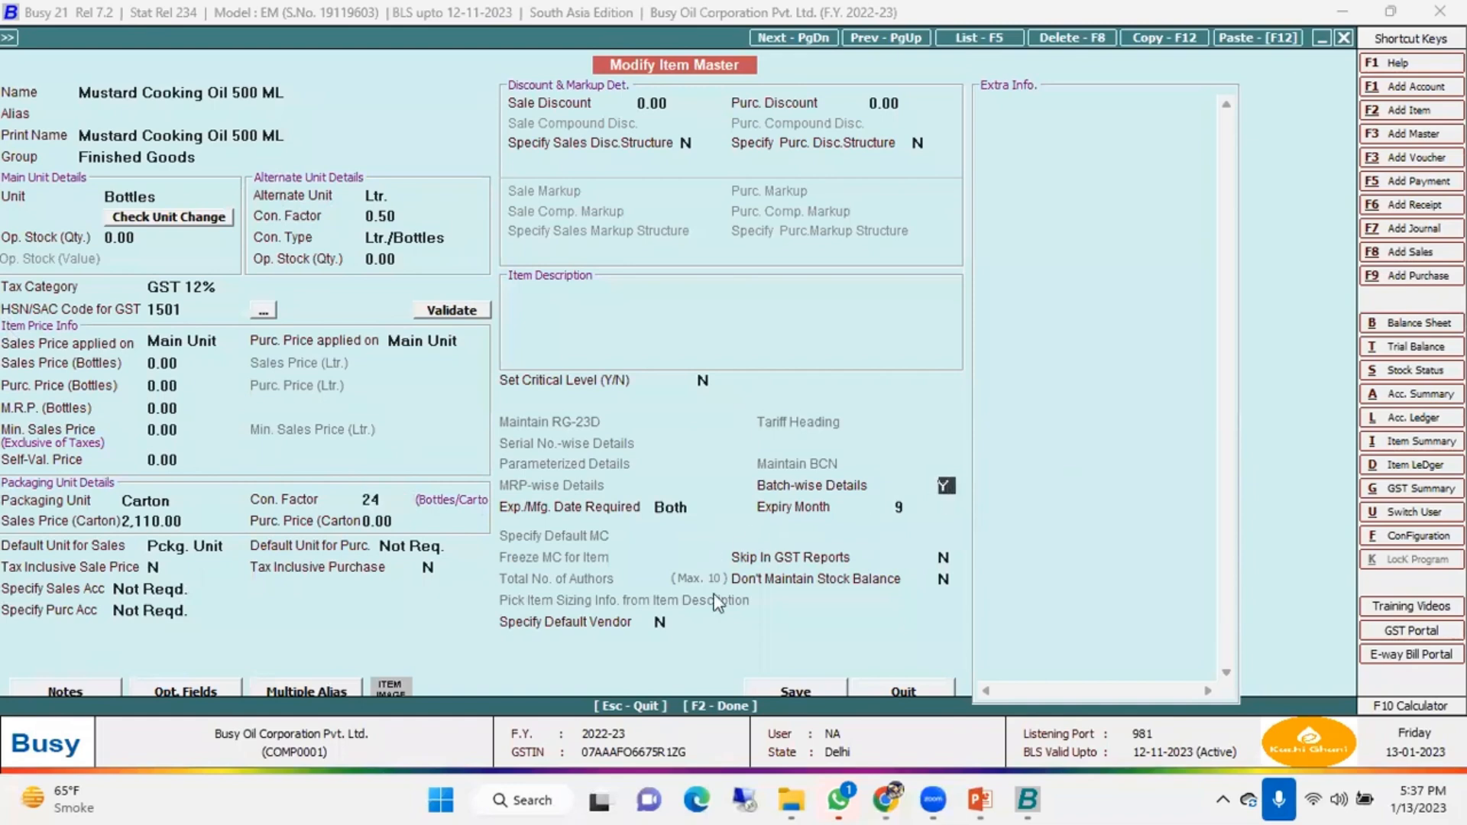
left_click(890, 682)
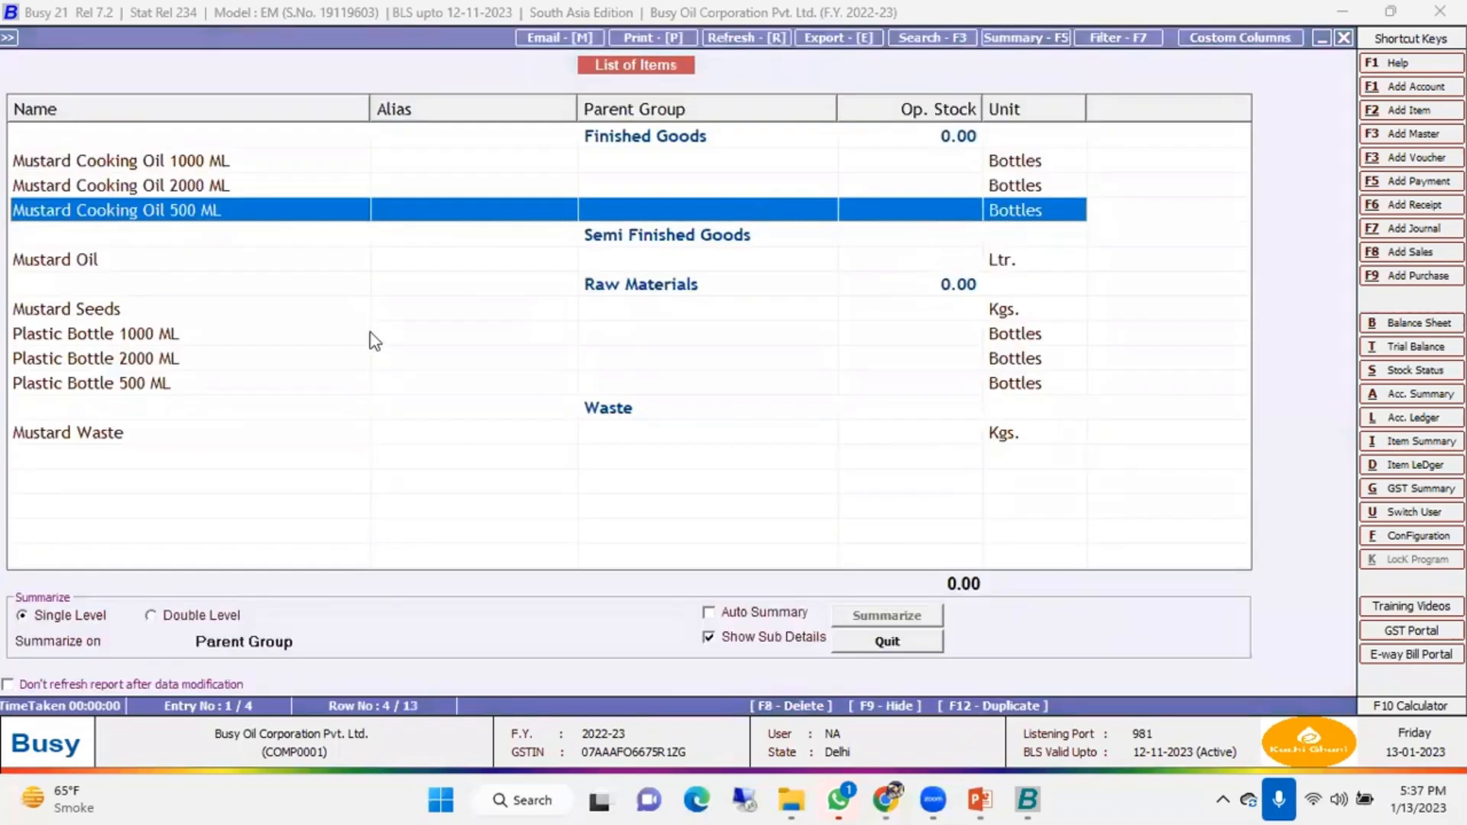
Examine the Waste group with Mustard Waste and compare it with the three Mustard Cooking Oil finished goods in the item list
left_click(652, 410)
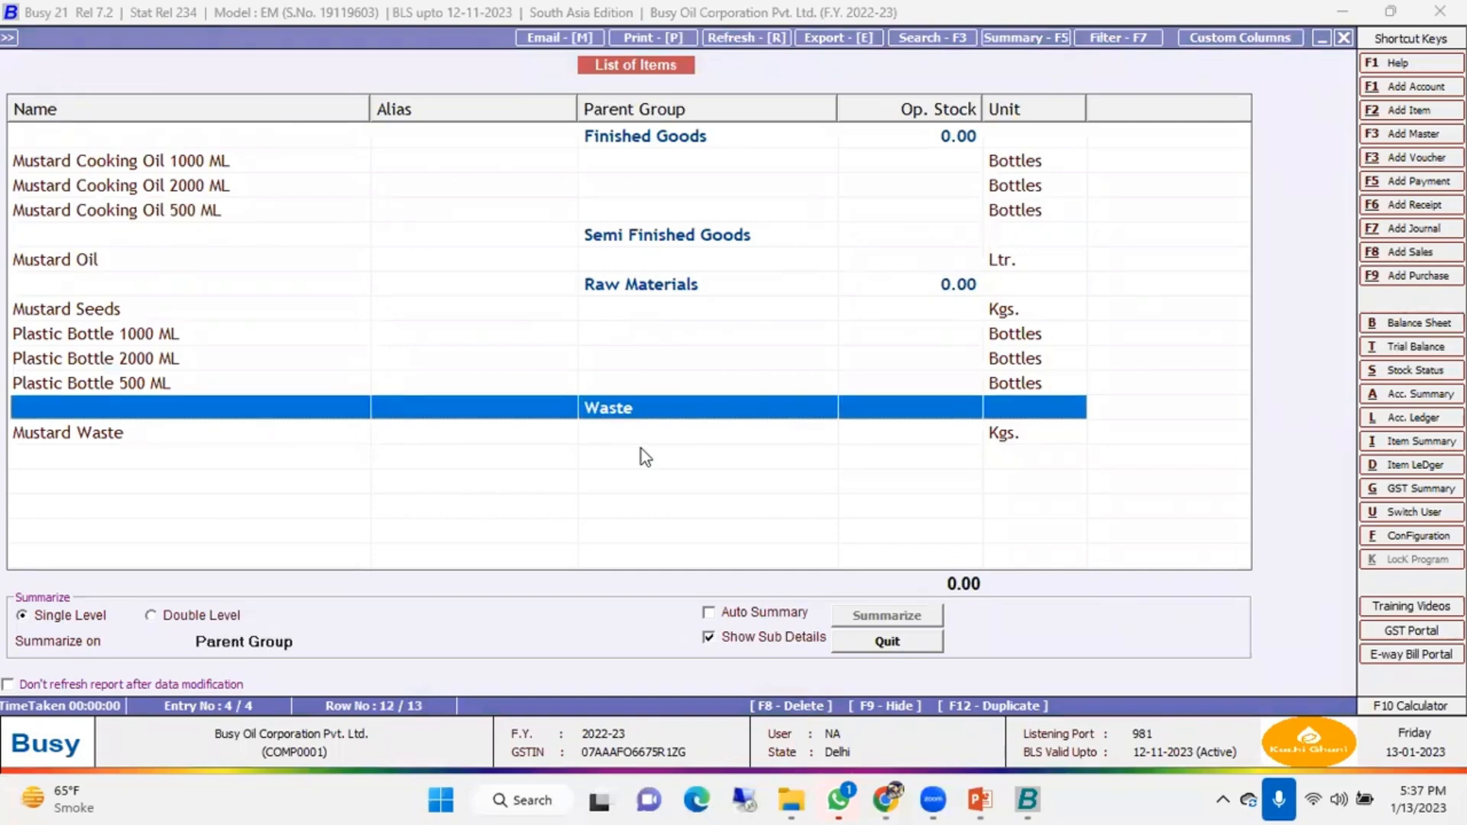
left_click(390, 433)
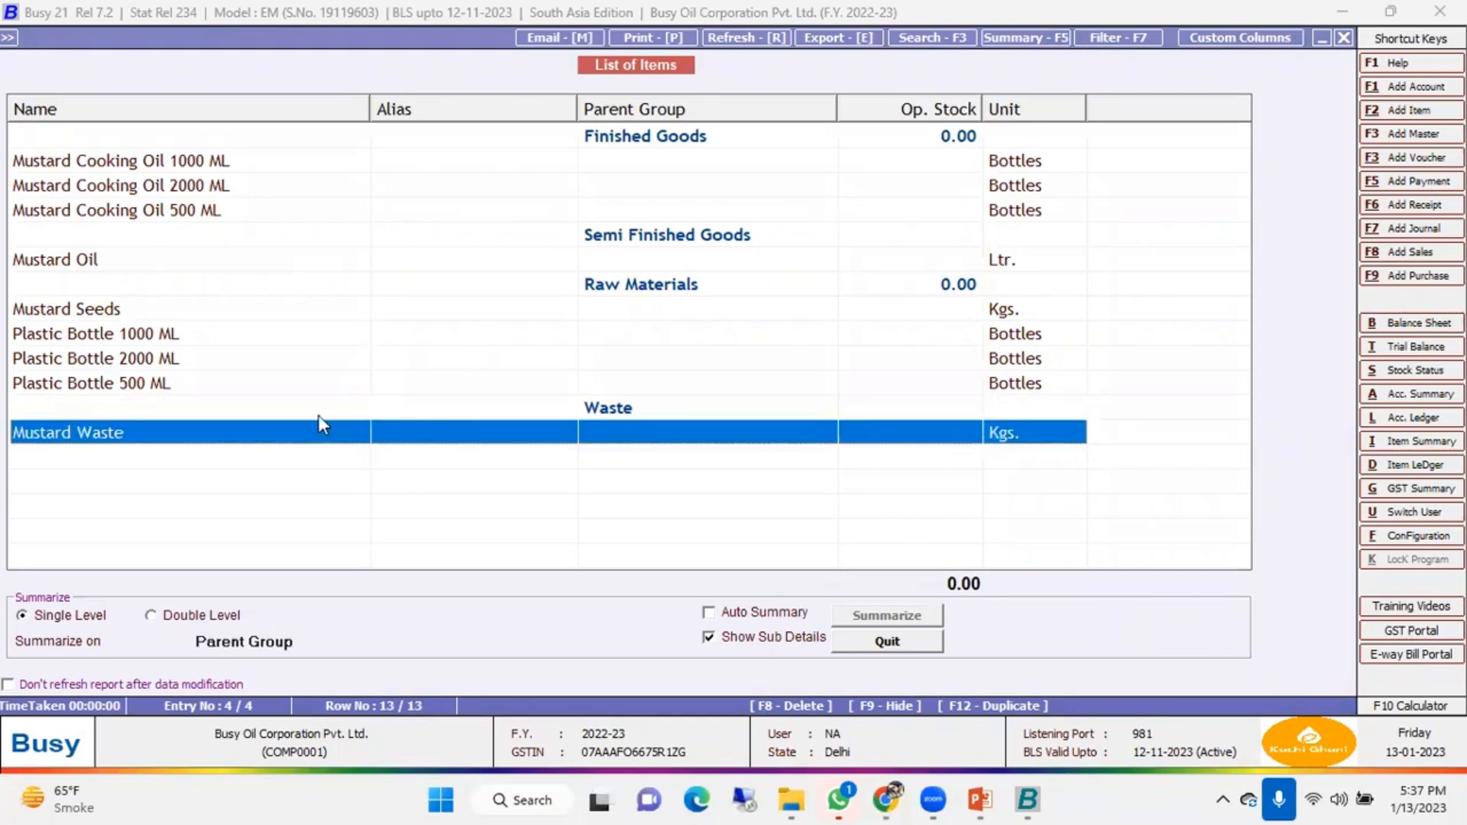
left_click(229, 183)
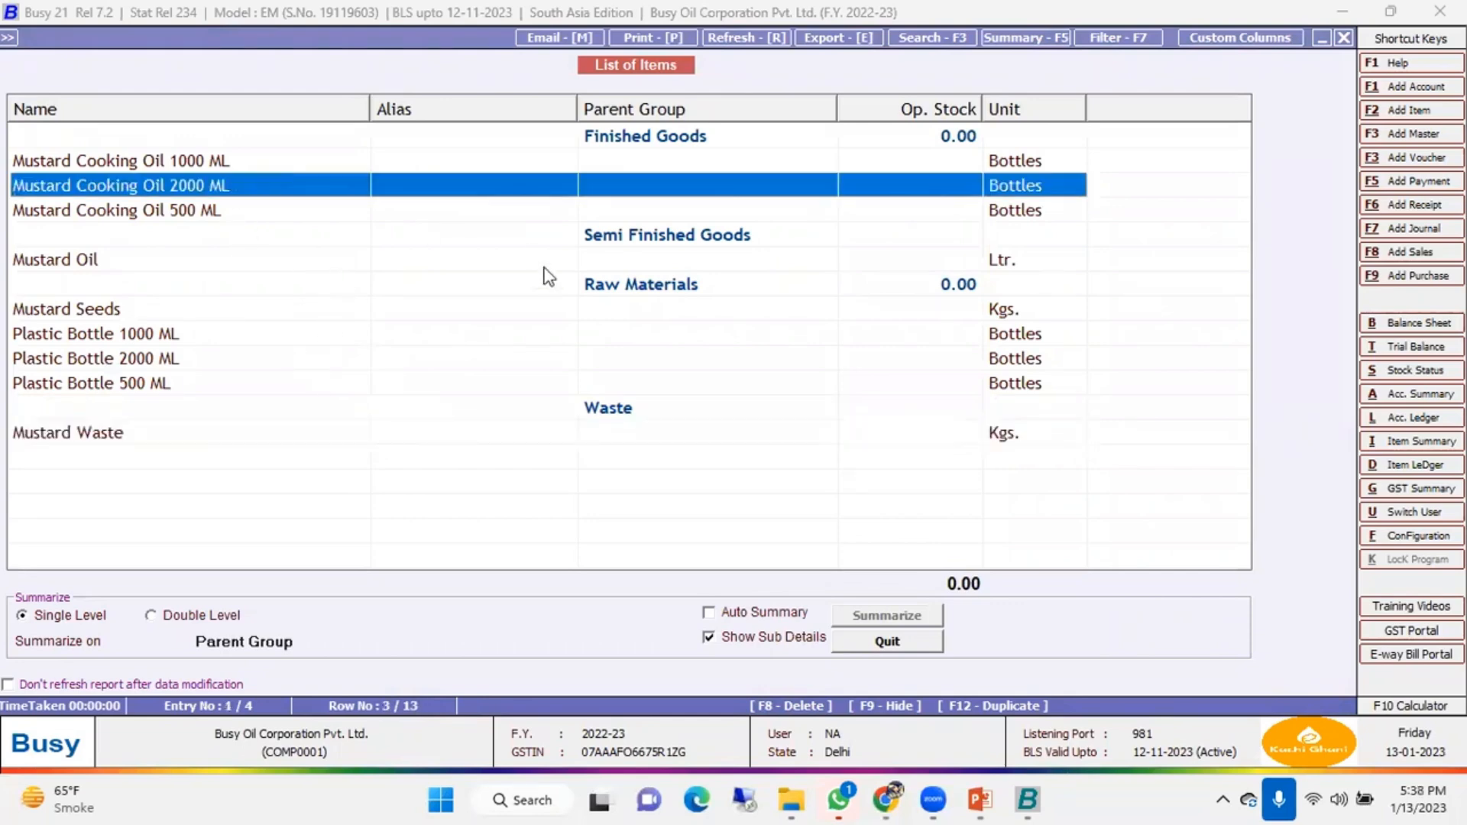
left_click(84, 167)
left_click(180, 205)
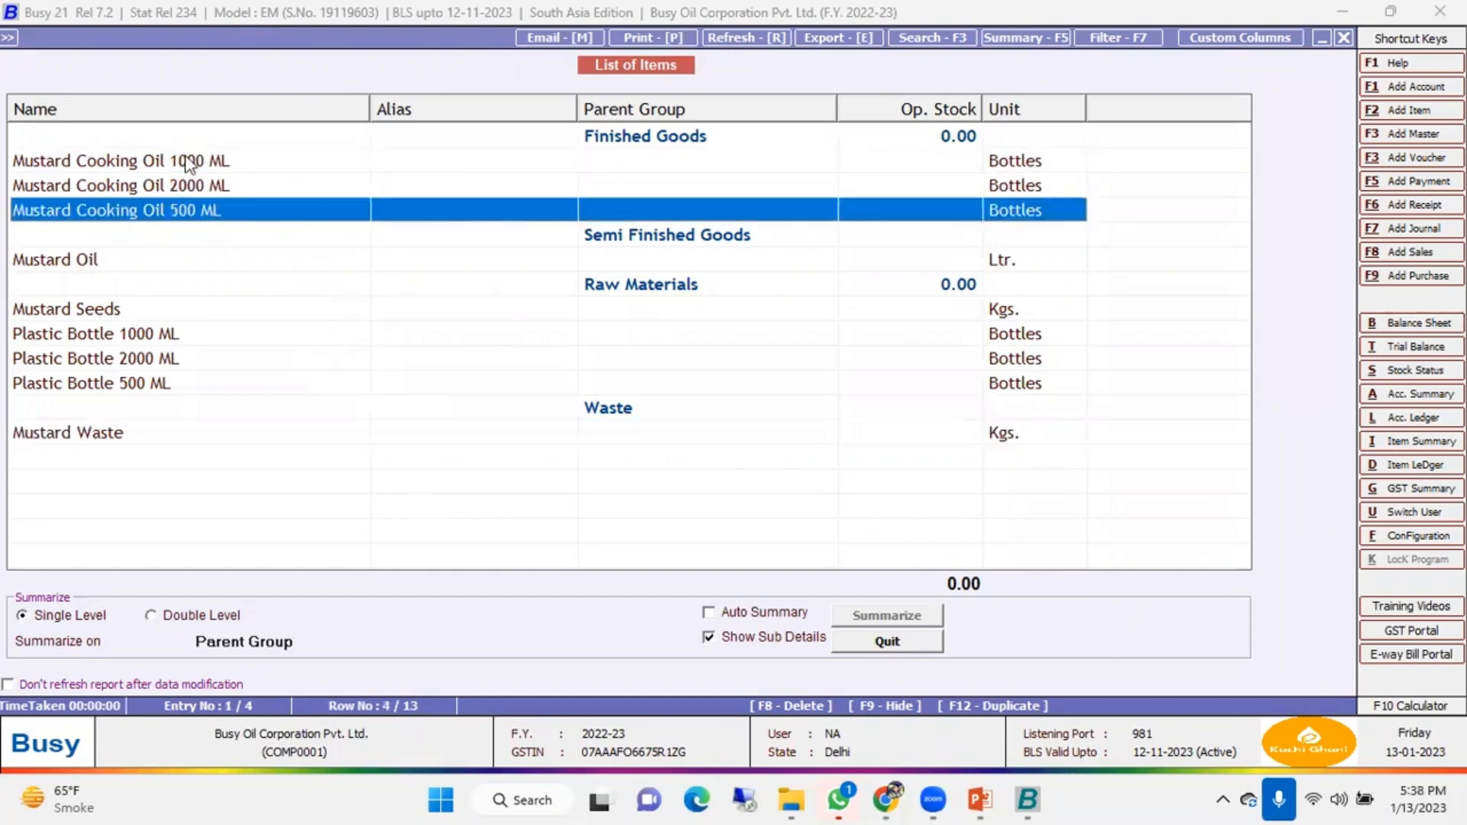
left_click(187, 162)
Open the Mustard Waste item master, check its group and name, and close it without changes
left_click(621, 430)
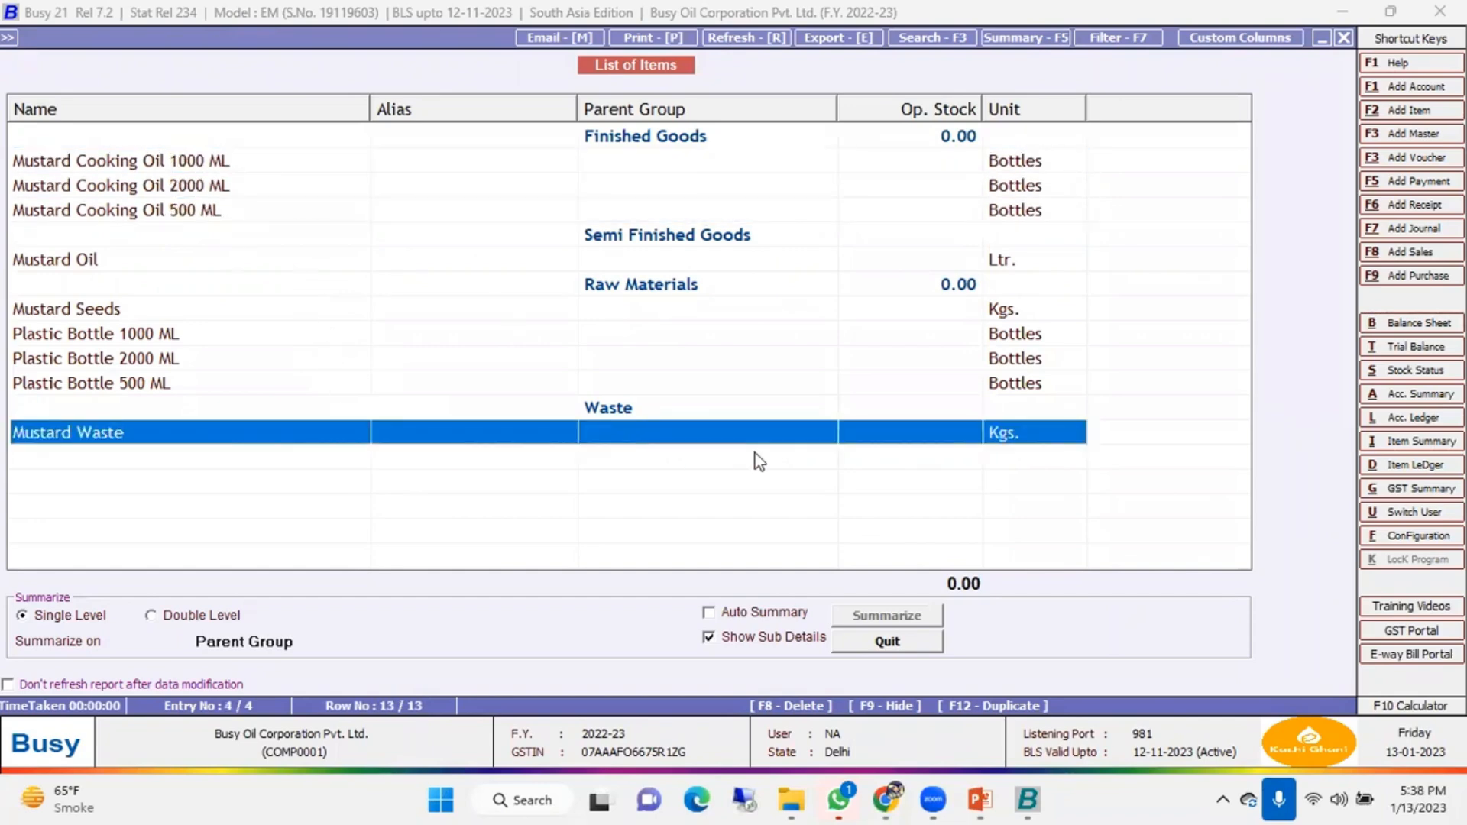
key("Return")
left_click(116, 157)
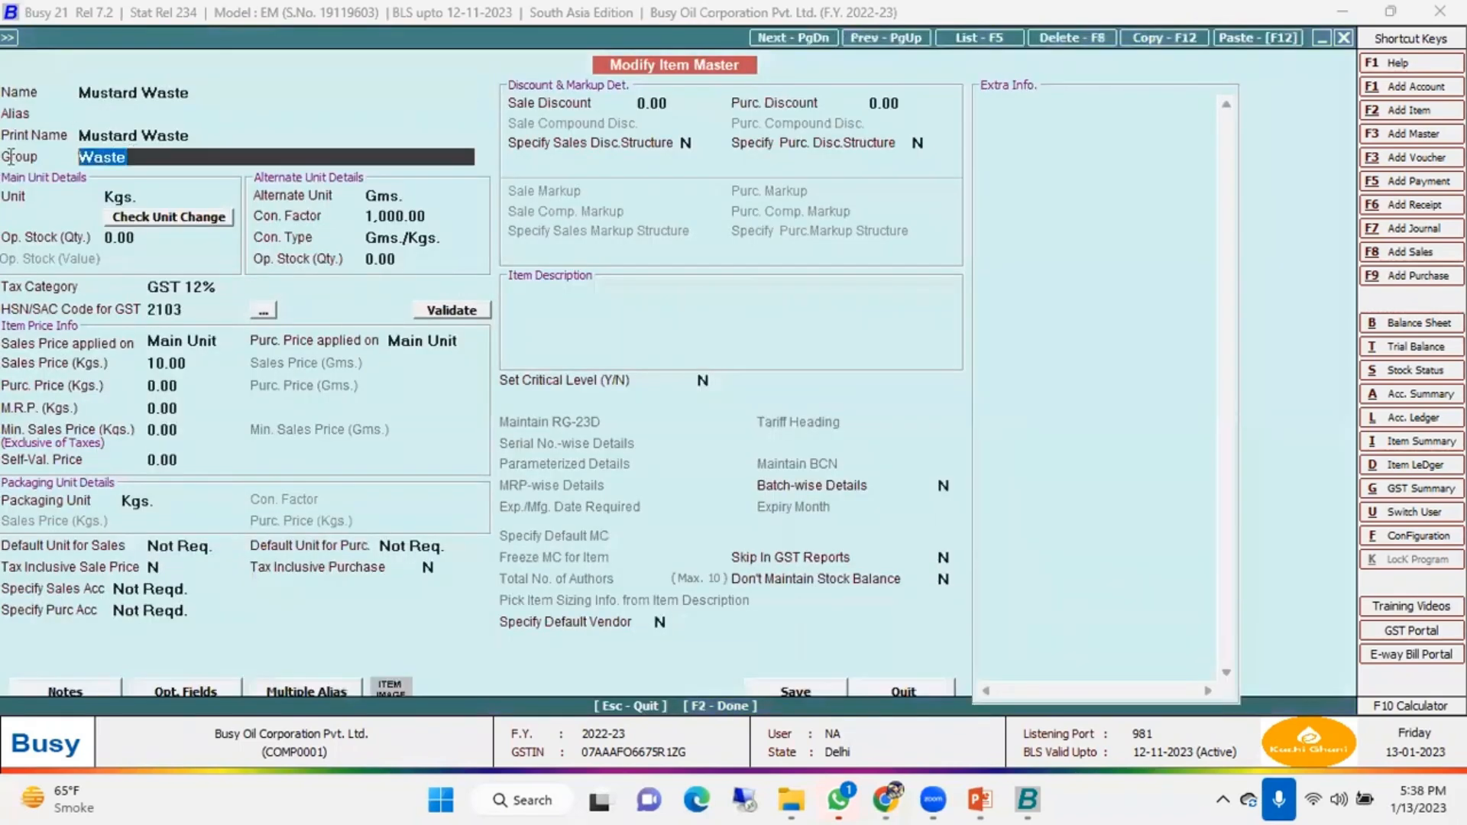
left_click(208, 93)
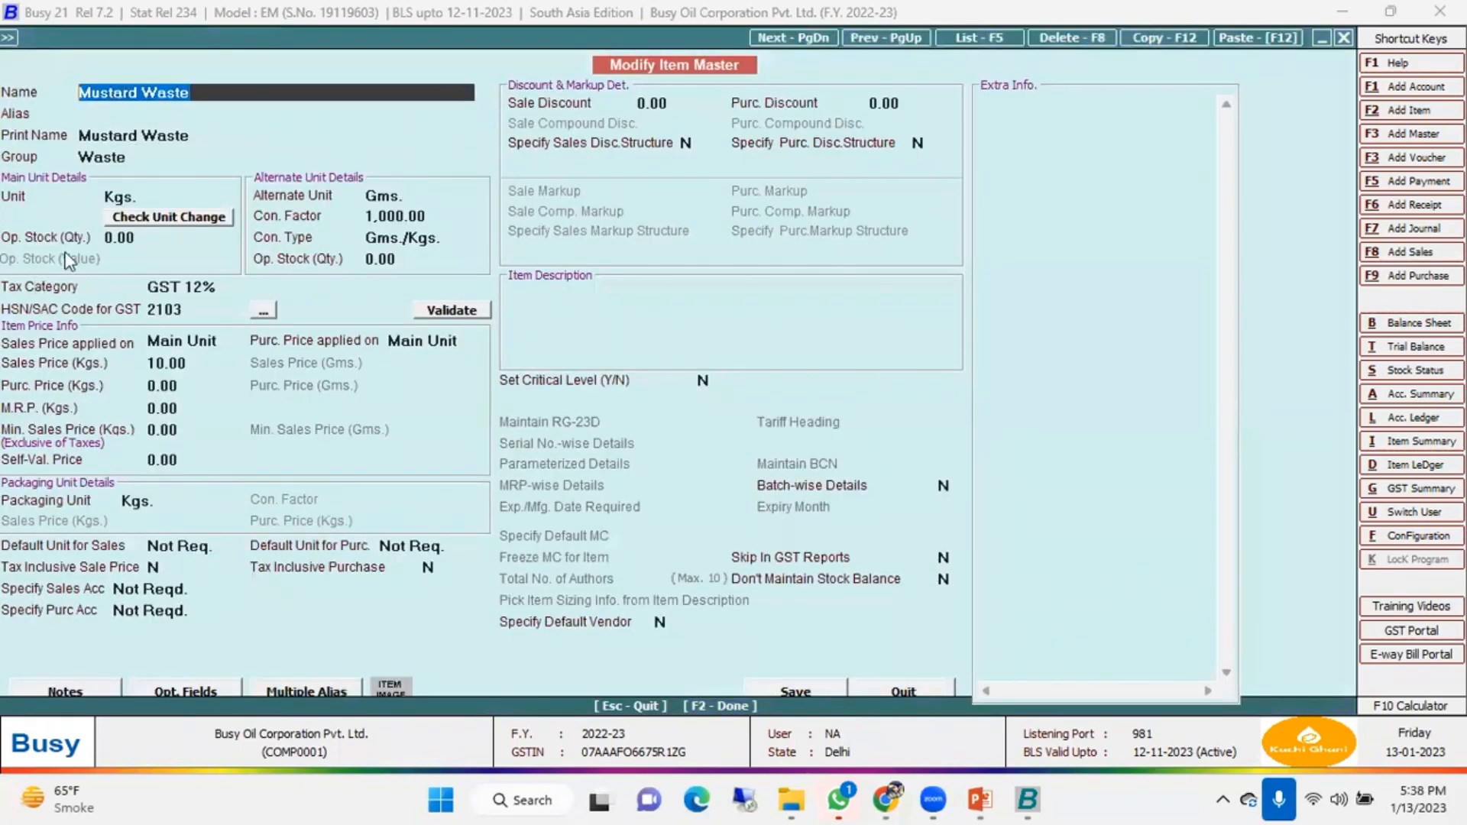
left_click(938, 691)
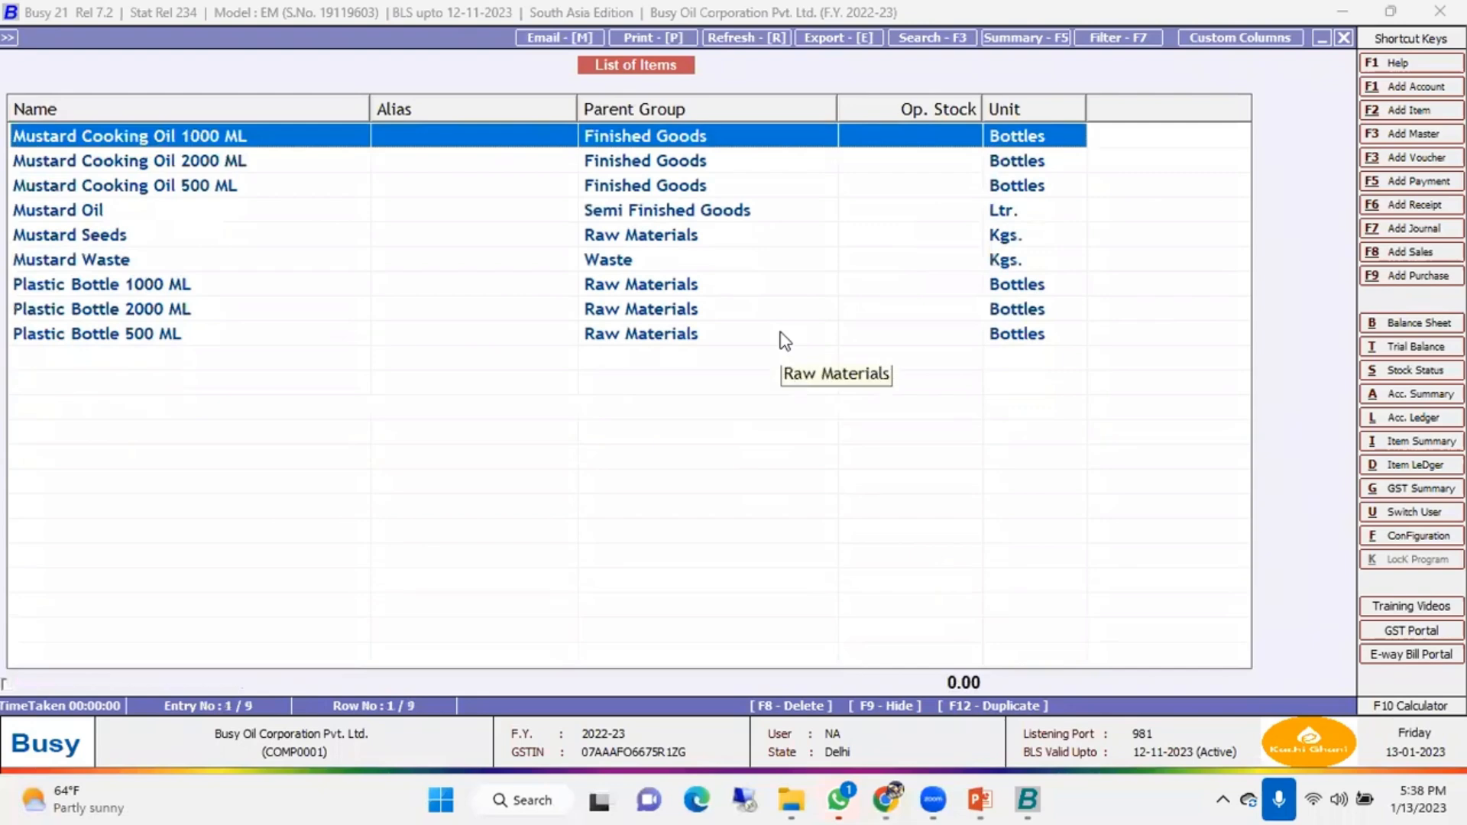
Close the item list and return to the Masters heading under Administration with the Item entries collapsed
key("Escape")
key("Escape")
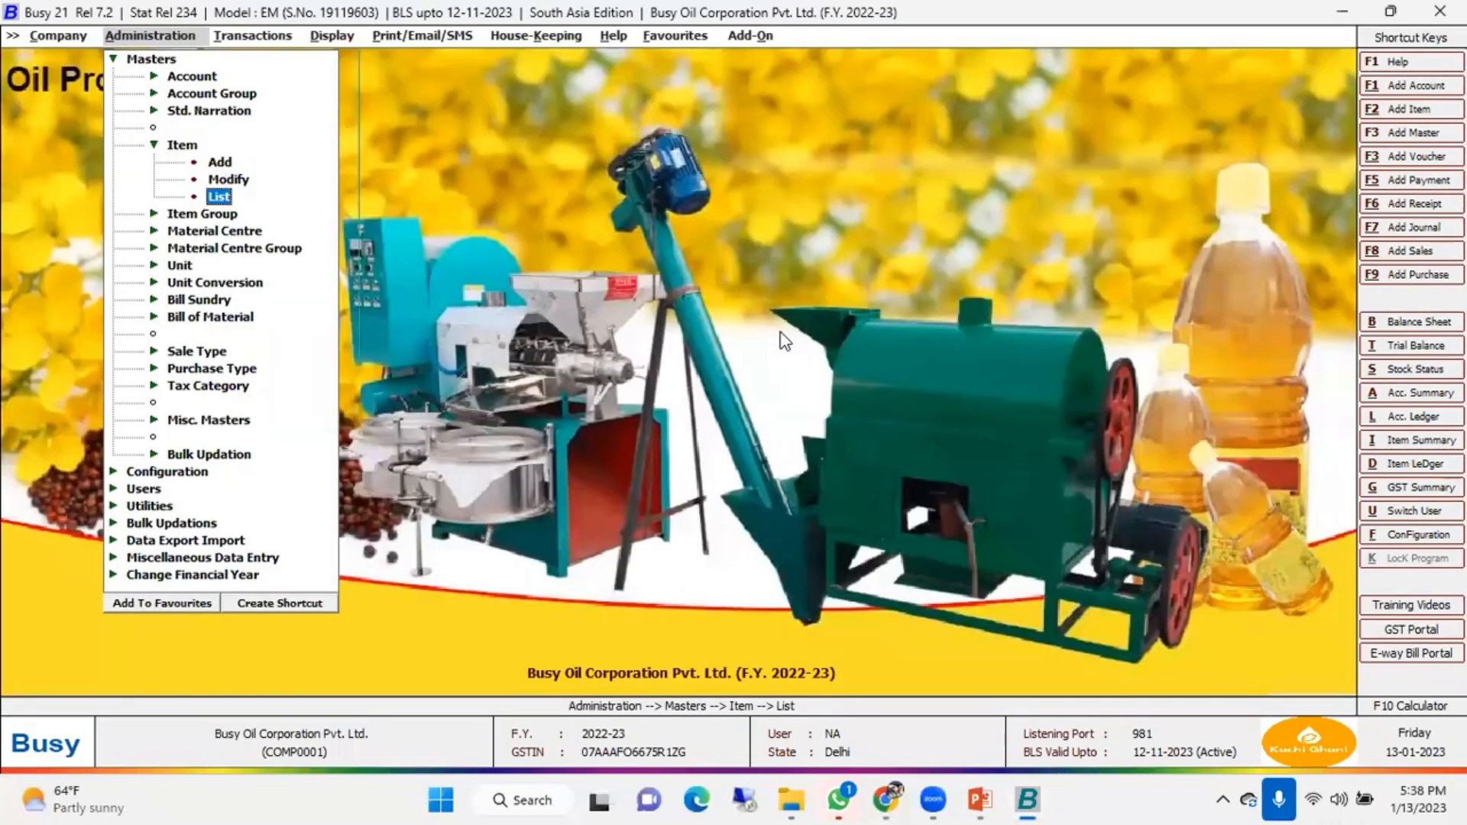
key("Escape")
key("Up")
key("Up")
key("Up")
key("Up")
key("Up")
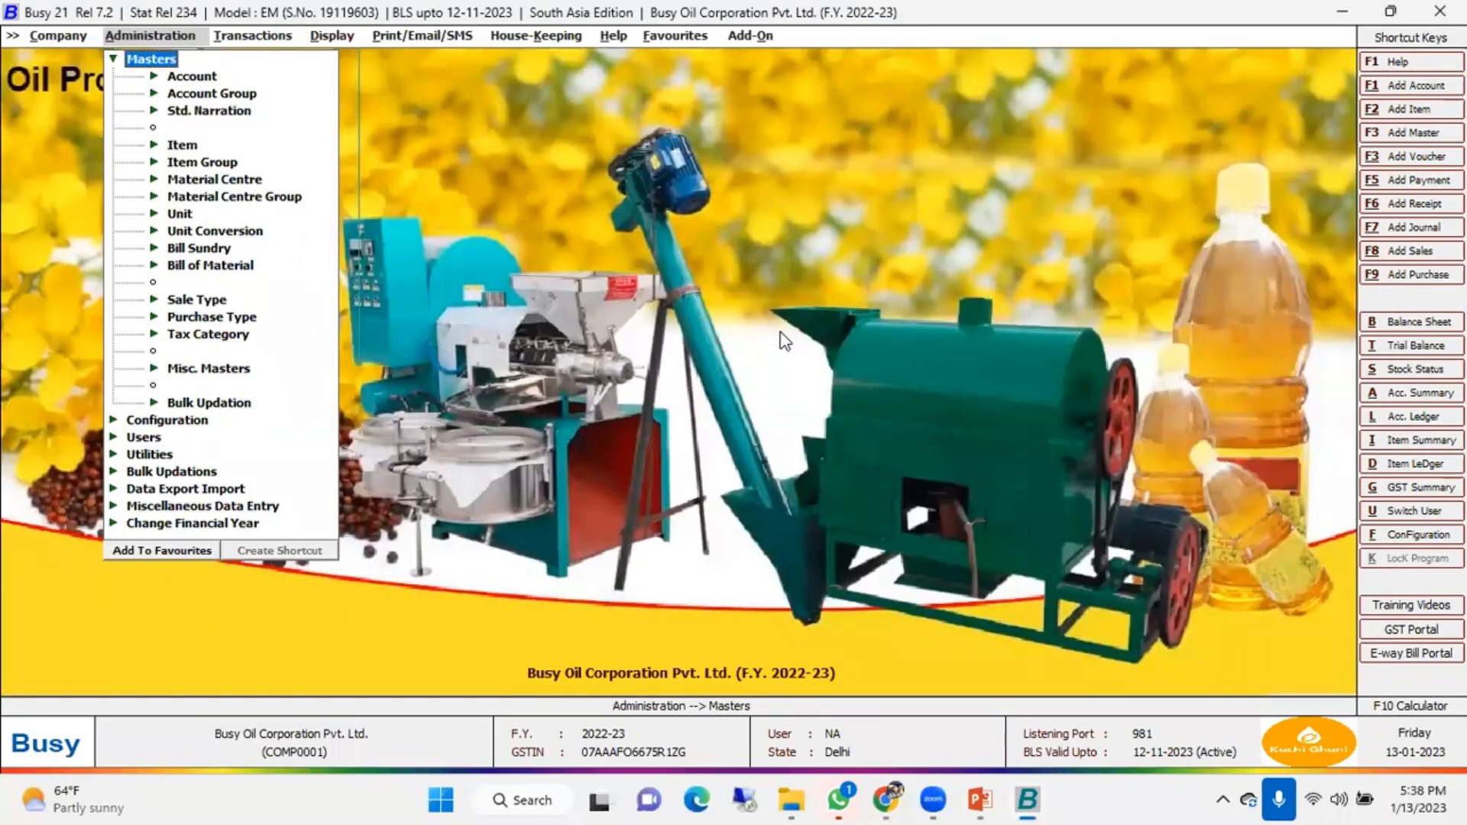
key("Down")
key("Return")
key("Down")
key("Down")
key("Return")
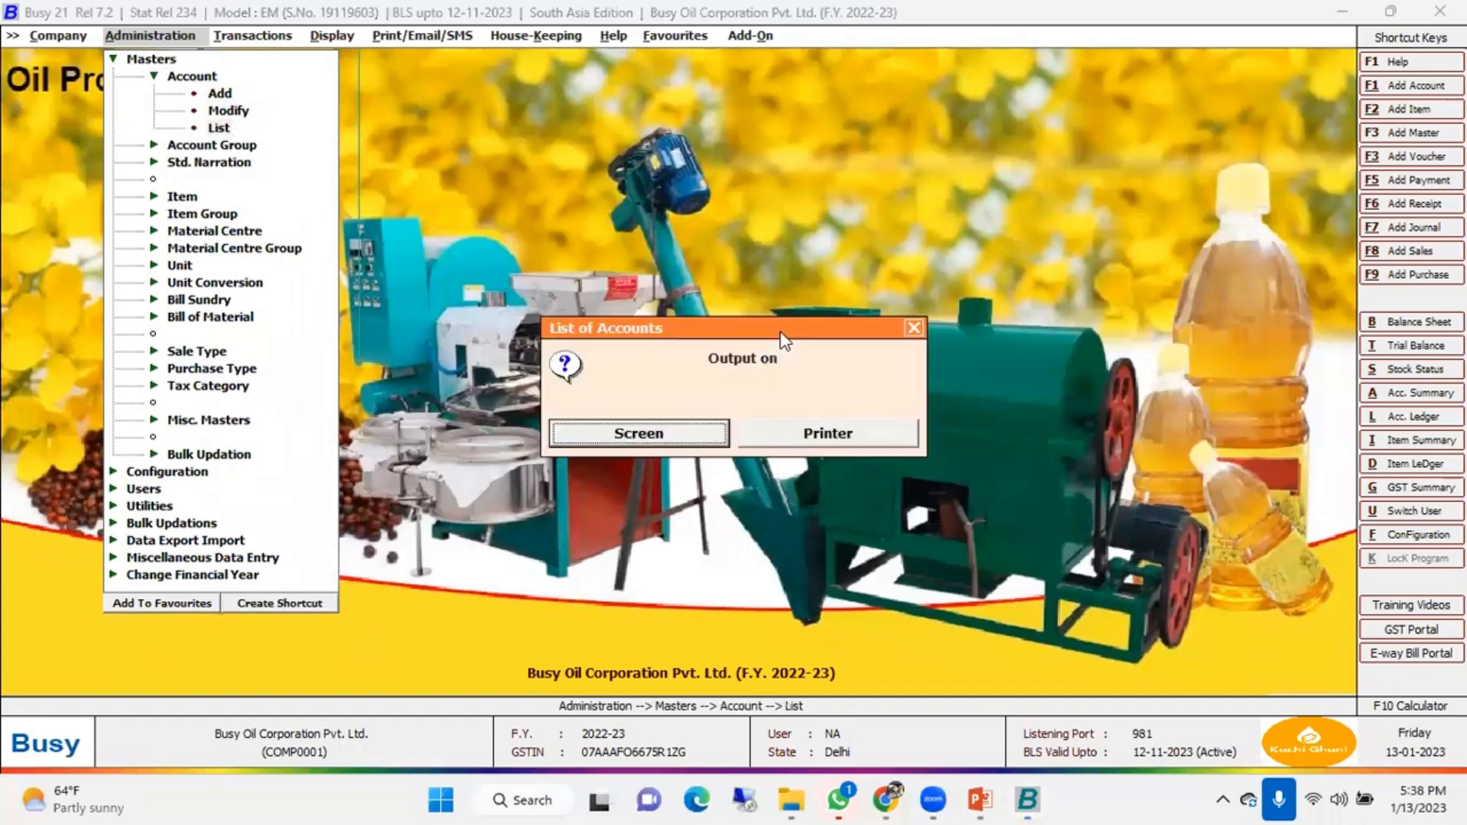
key("Escape")
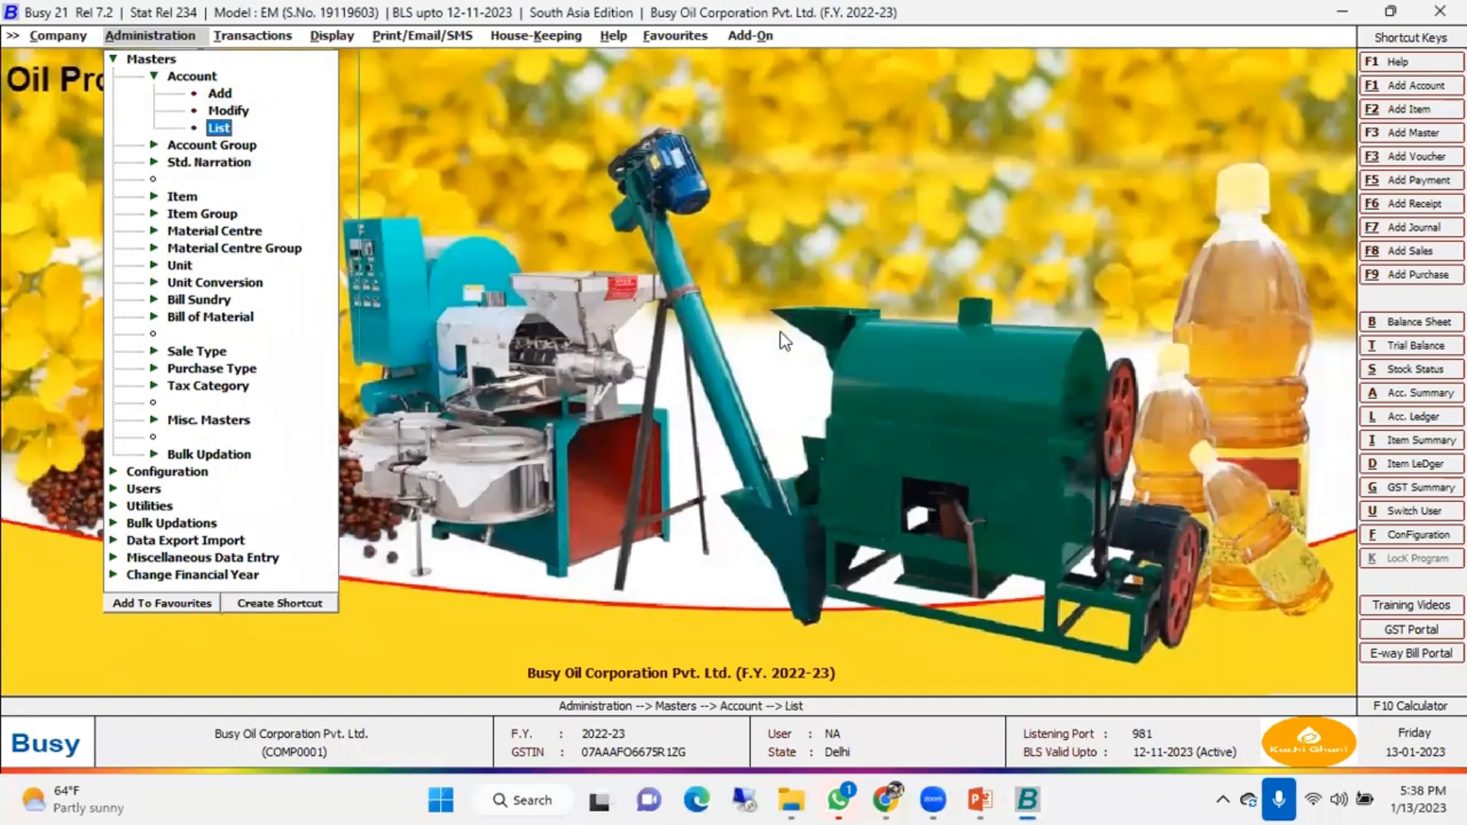
key("Up")
key("Up")
key("Up")
key("Left")
Display the list of bills of material on screen from the Bill of Material masters
key("Down")
key("Down")
key("Down")
key("Down")
key("Down")
key("Down")
key("Down")
key("Down")
key("Down")
key("Down")
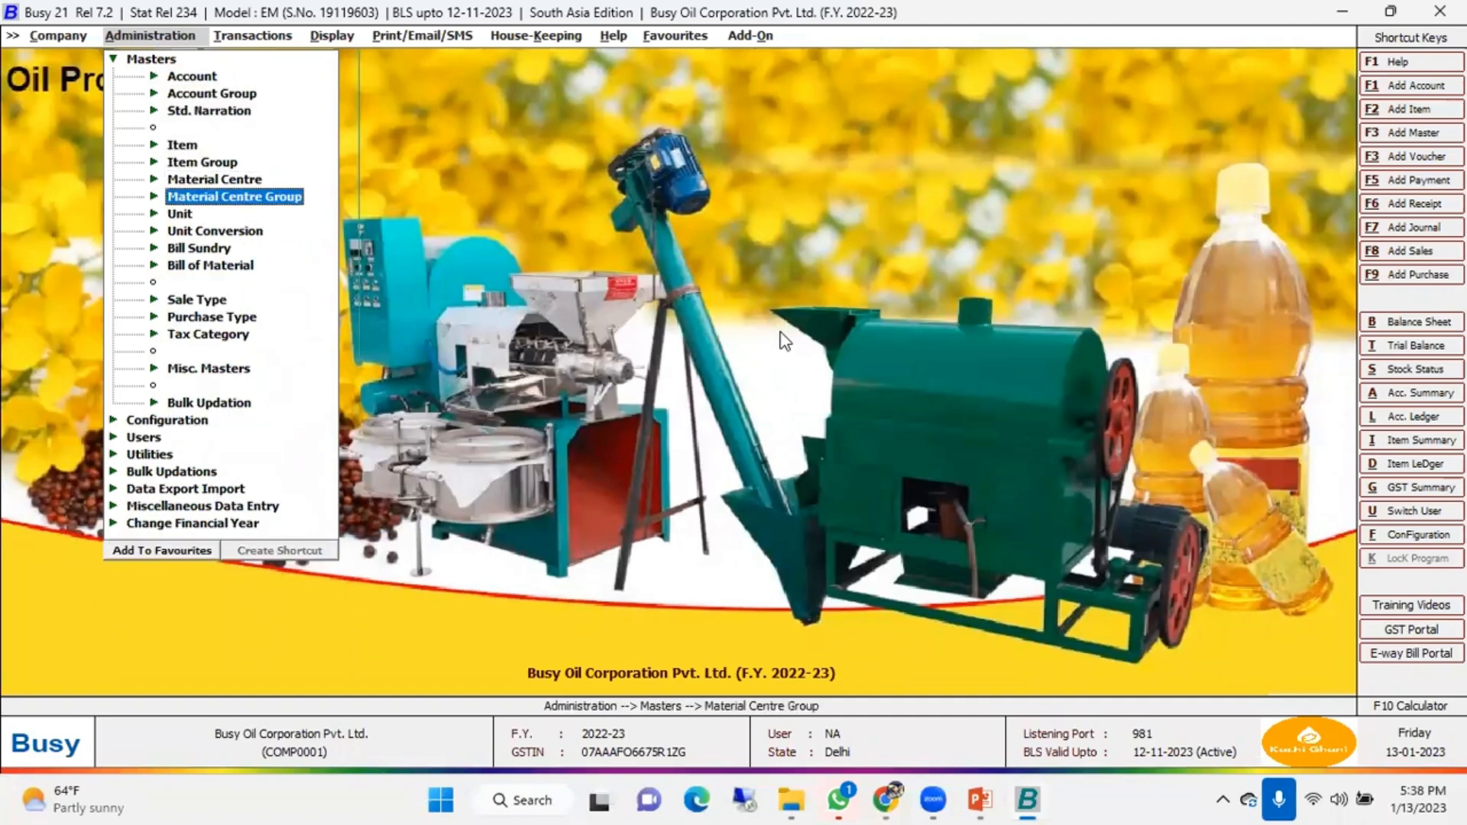
key("Right")
key("Down")
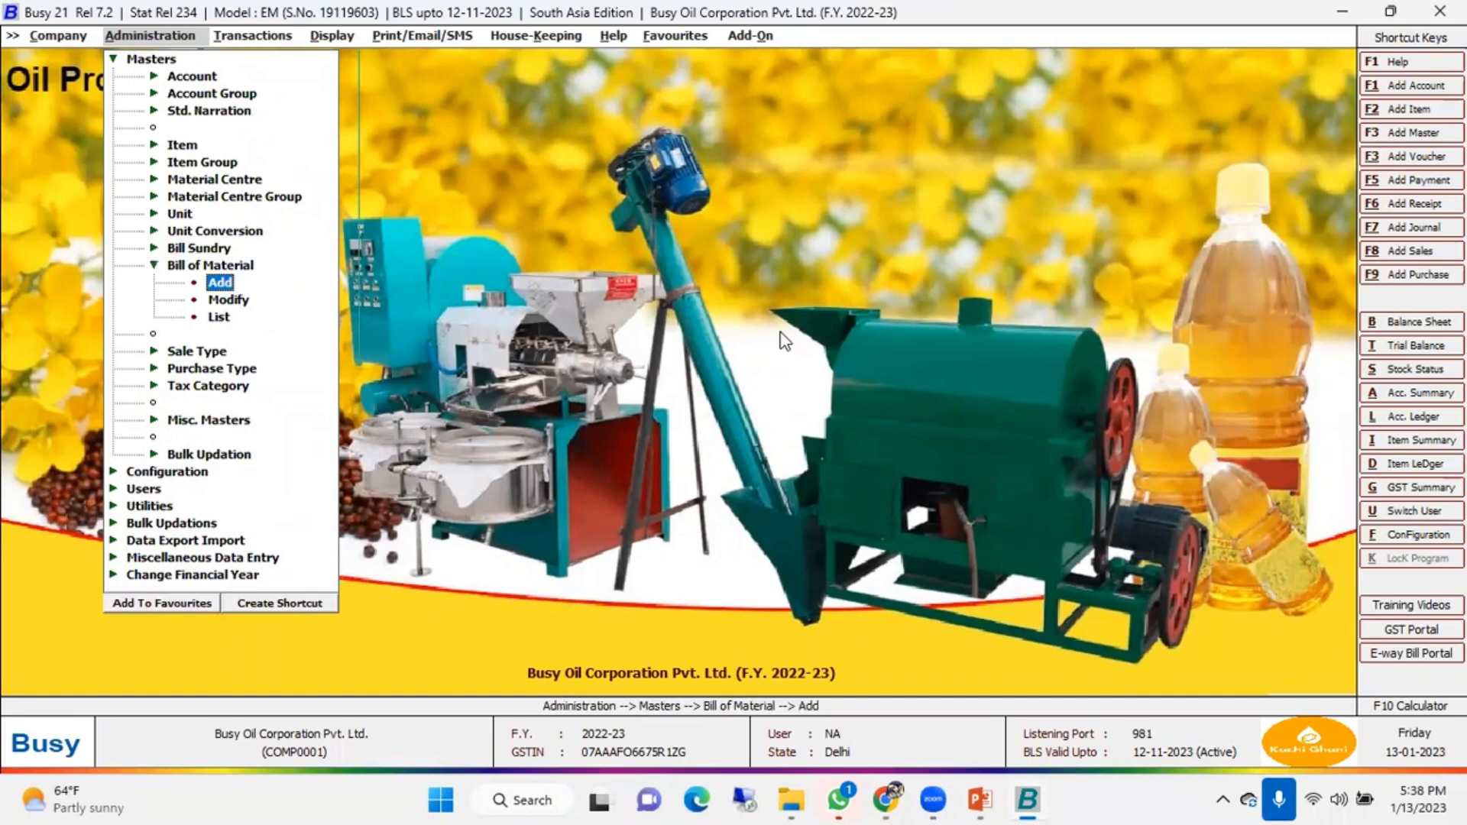
key("Down")
key("Down")
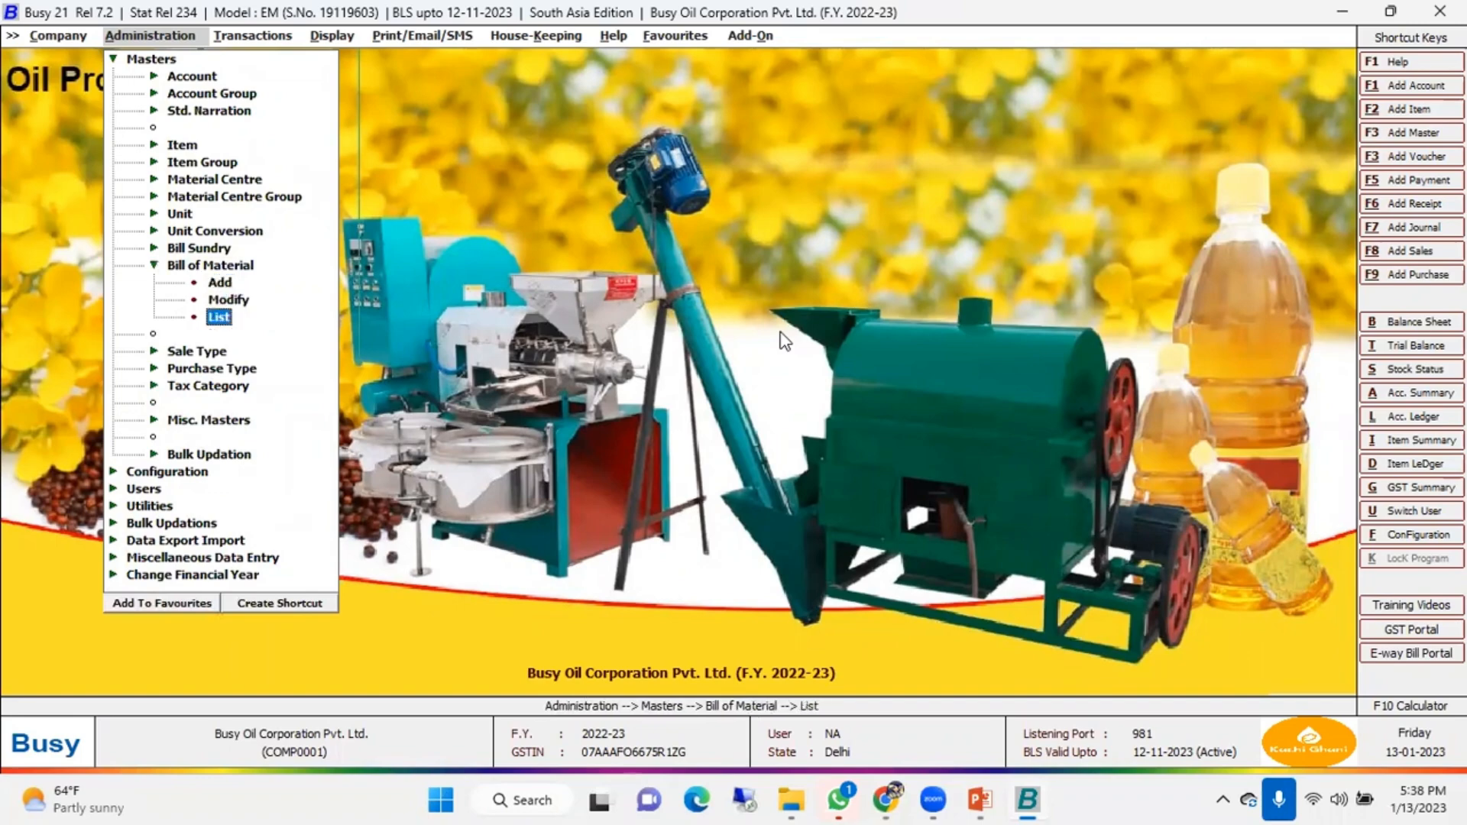
key("Return")
key("Return")
View the Manufacturing (Mustard Oil) bill of material from the list, and close it without changes
key("Return")
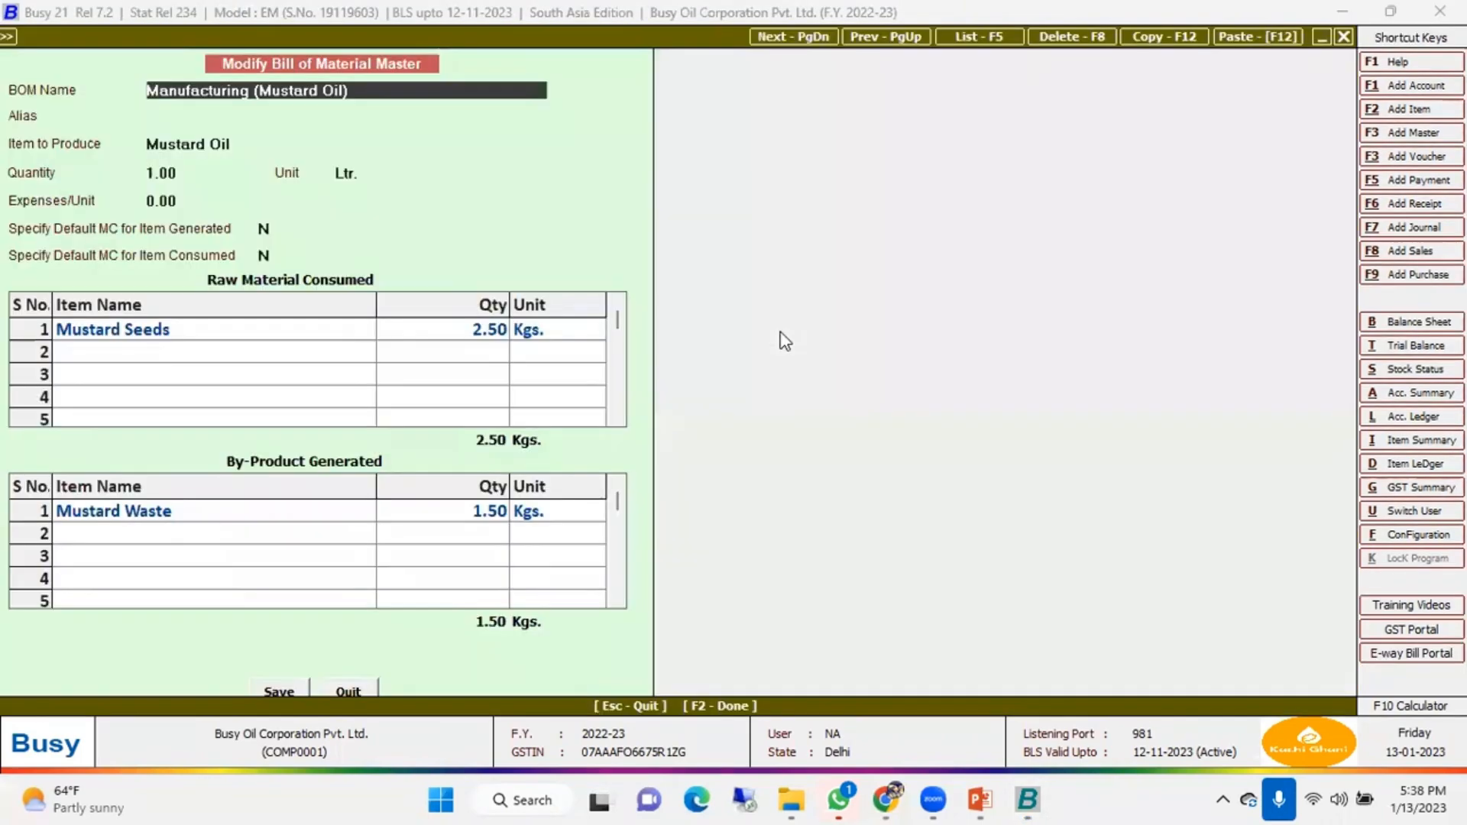
key("Escape")
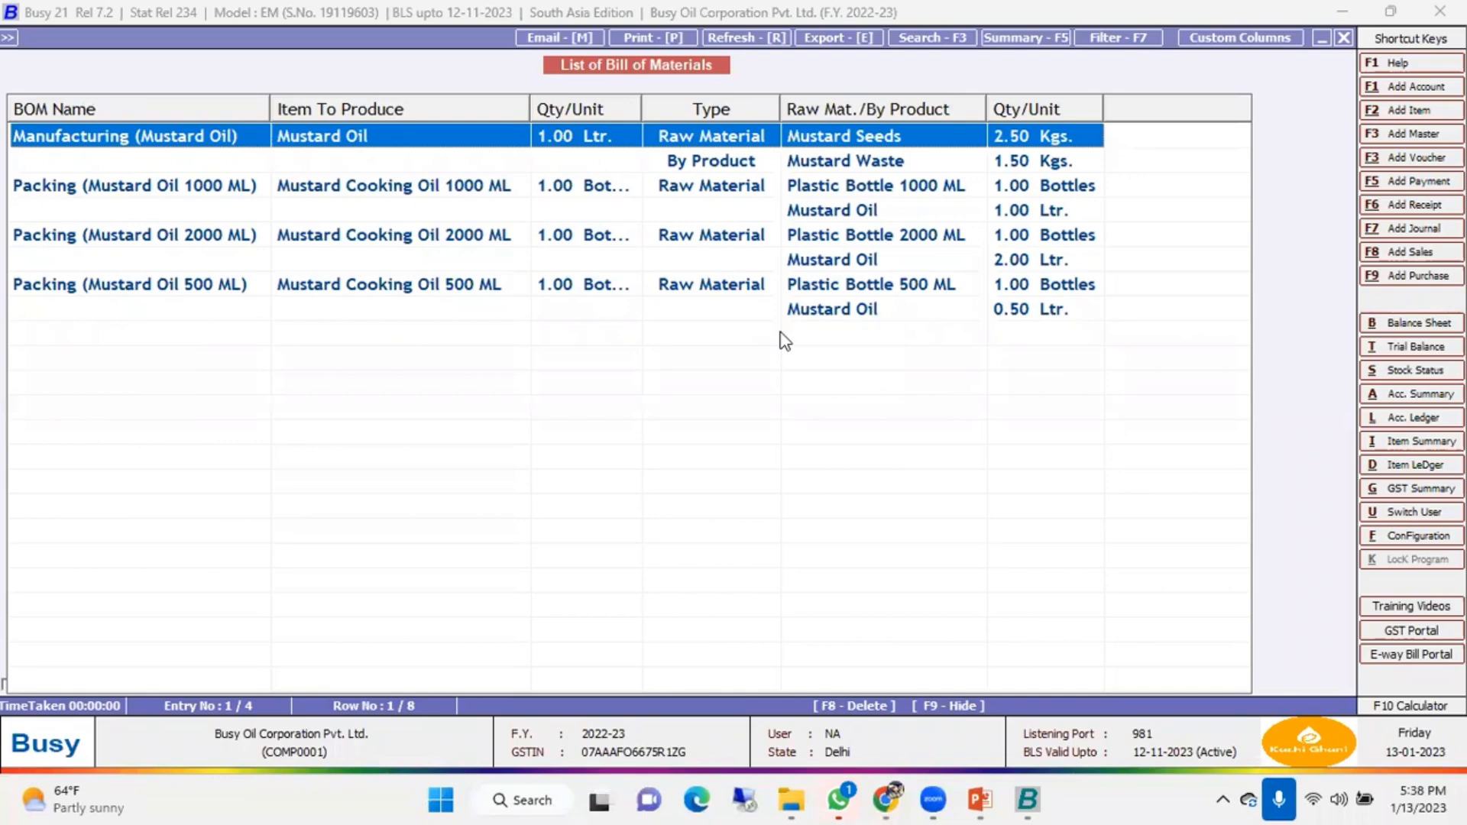
key("Return")
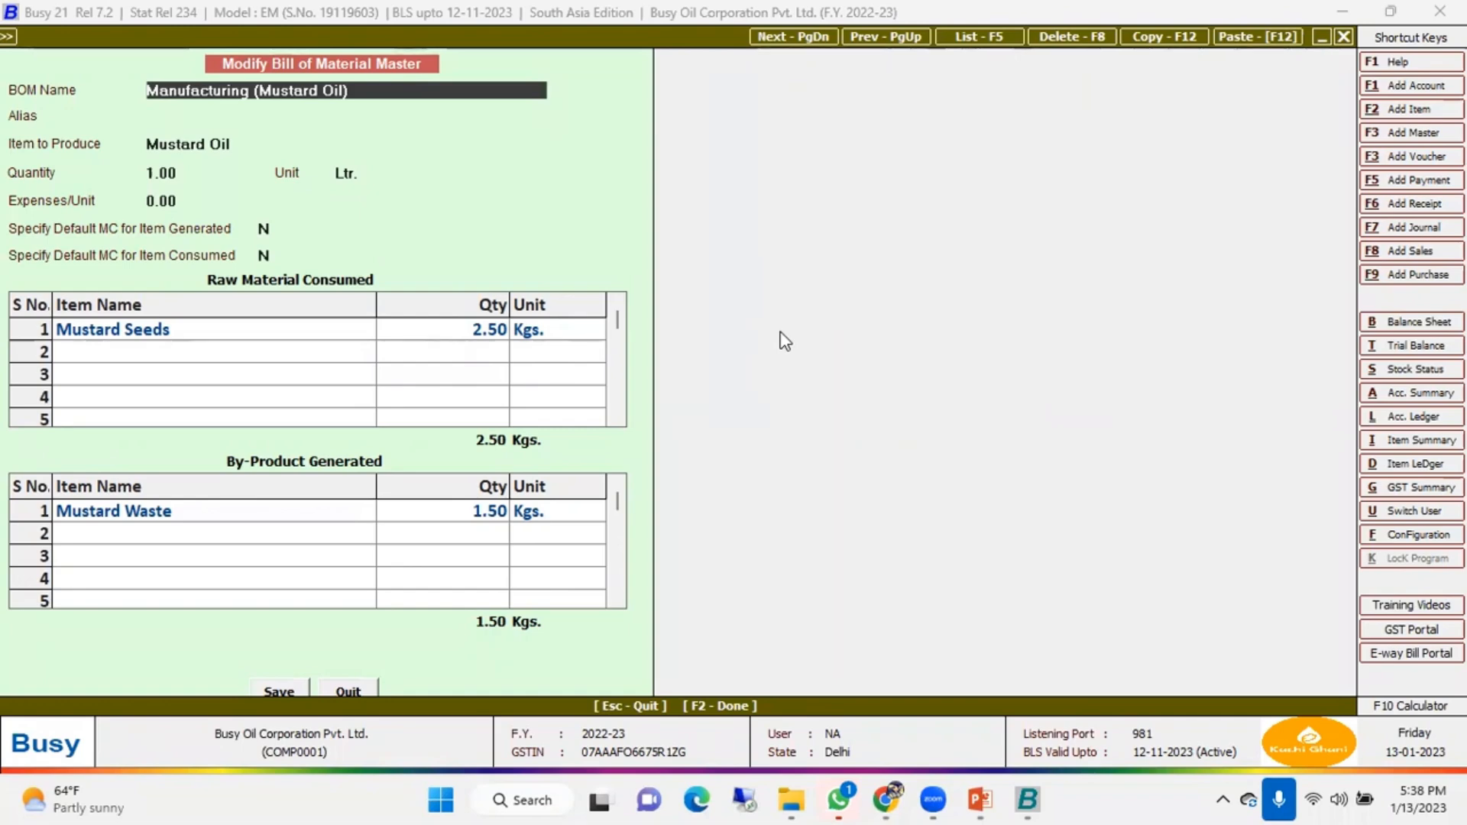
key("Escape")
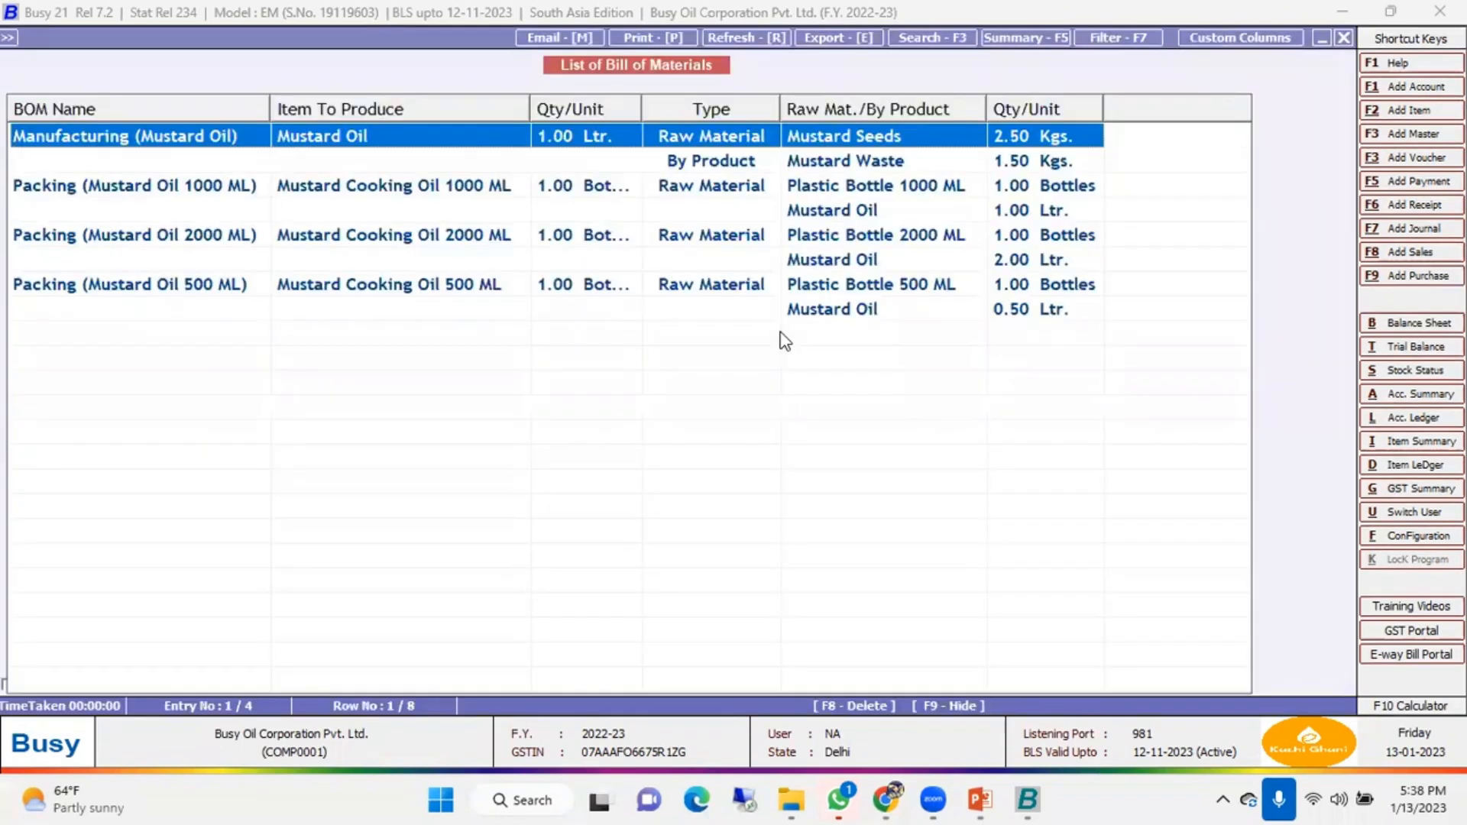
Leave the bill of material list and view the blank form for adding a bill of material, closing it without entries
key("Escape")
key("Up")
key("Up")
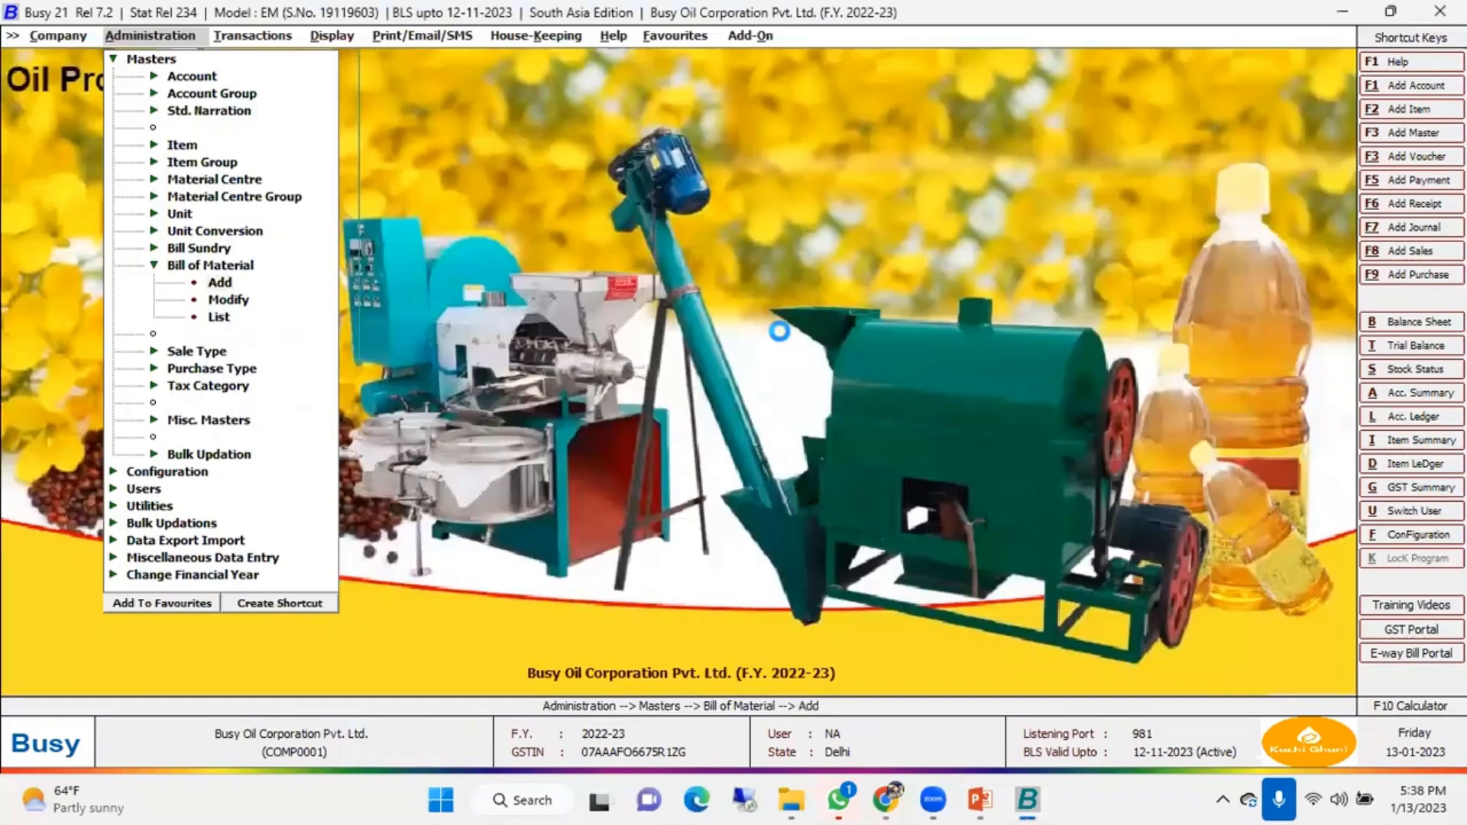
key("Return")
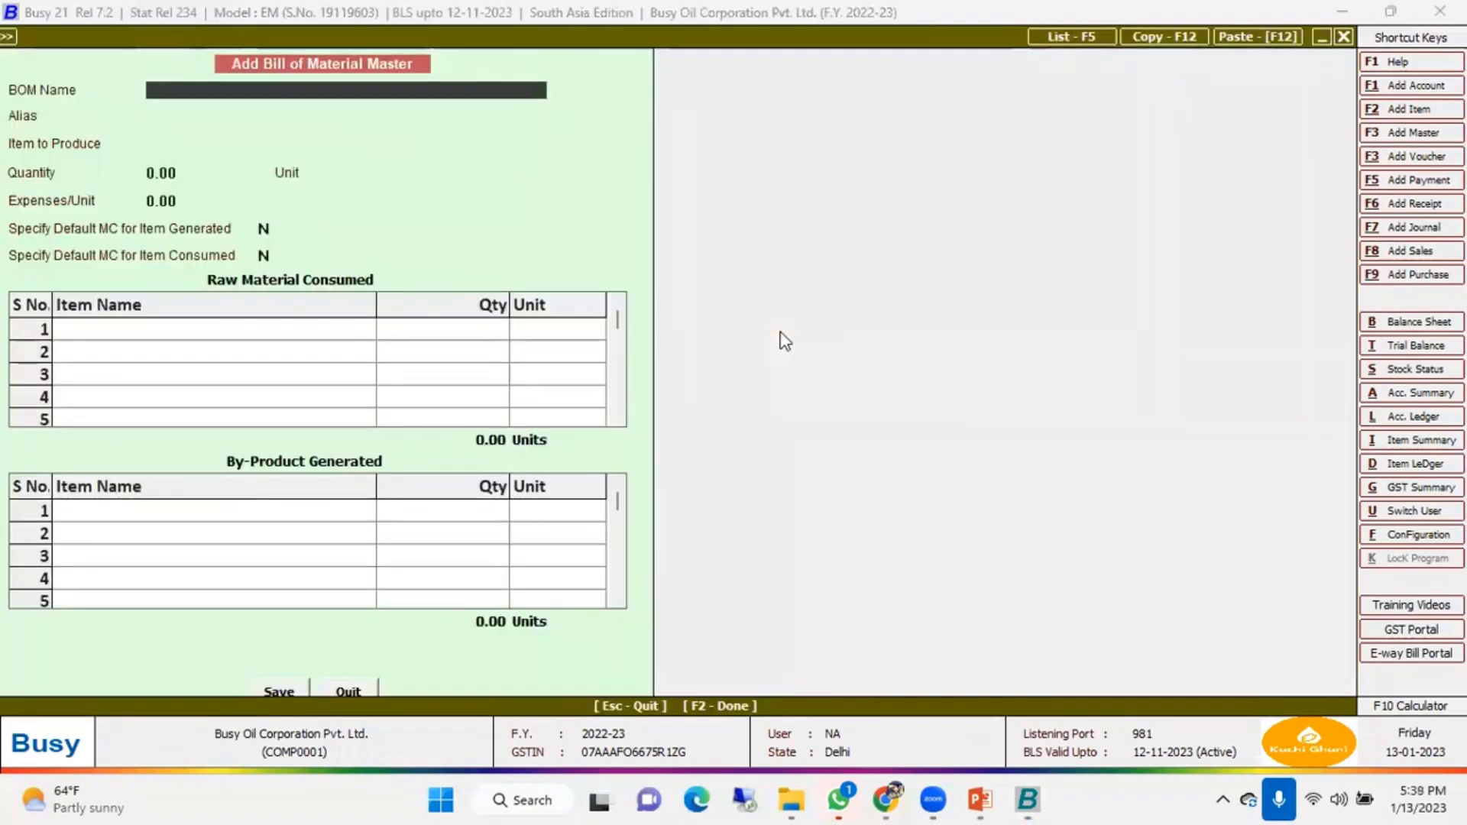
key("Escape")
Open the Manufacturing (Mustard Oil) bill of material for modification and check its name, item to produce and quantity
key("Down")
key("Return")
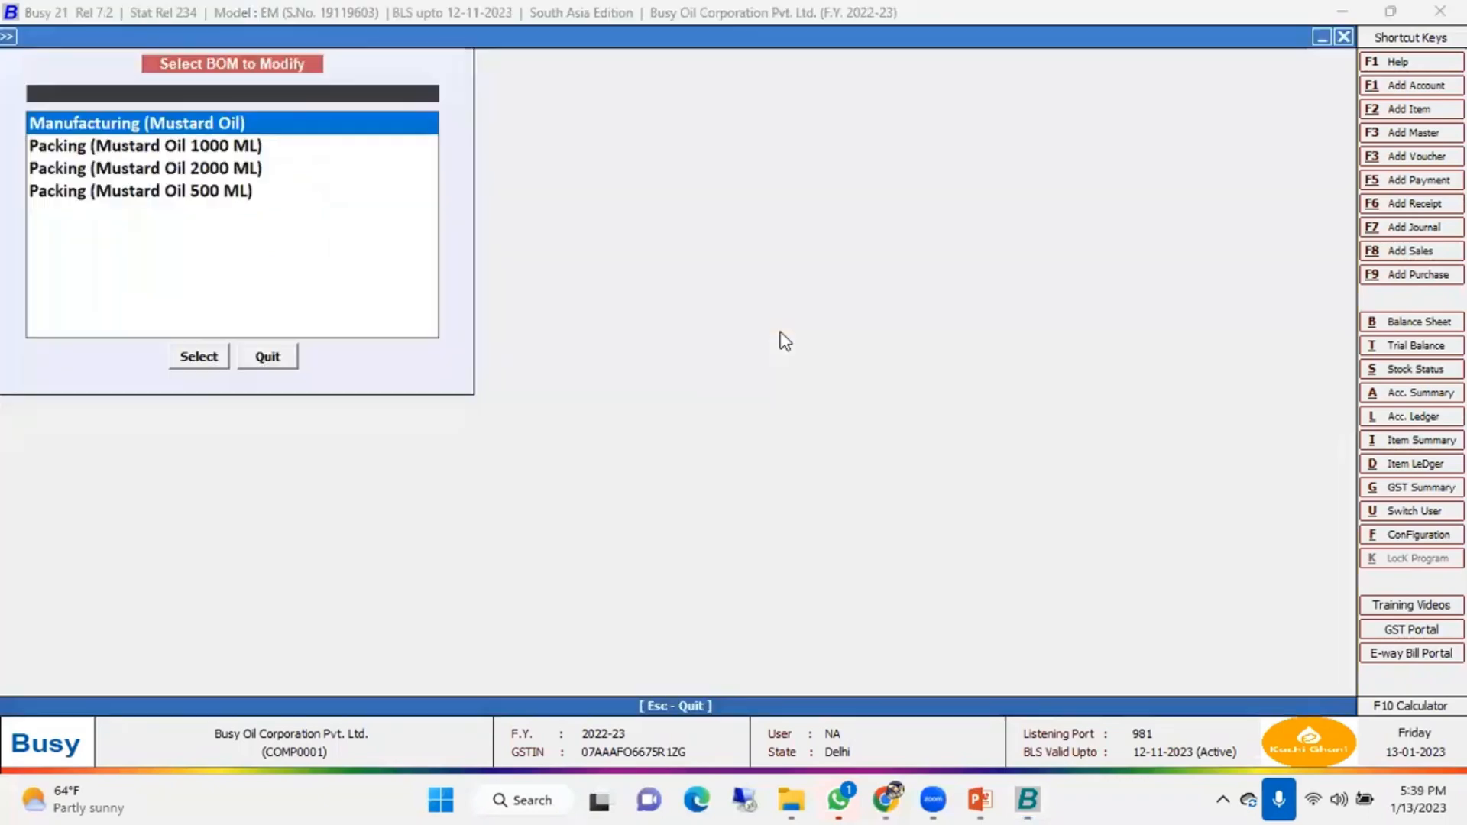
key("Return")
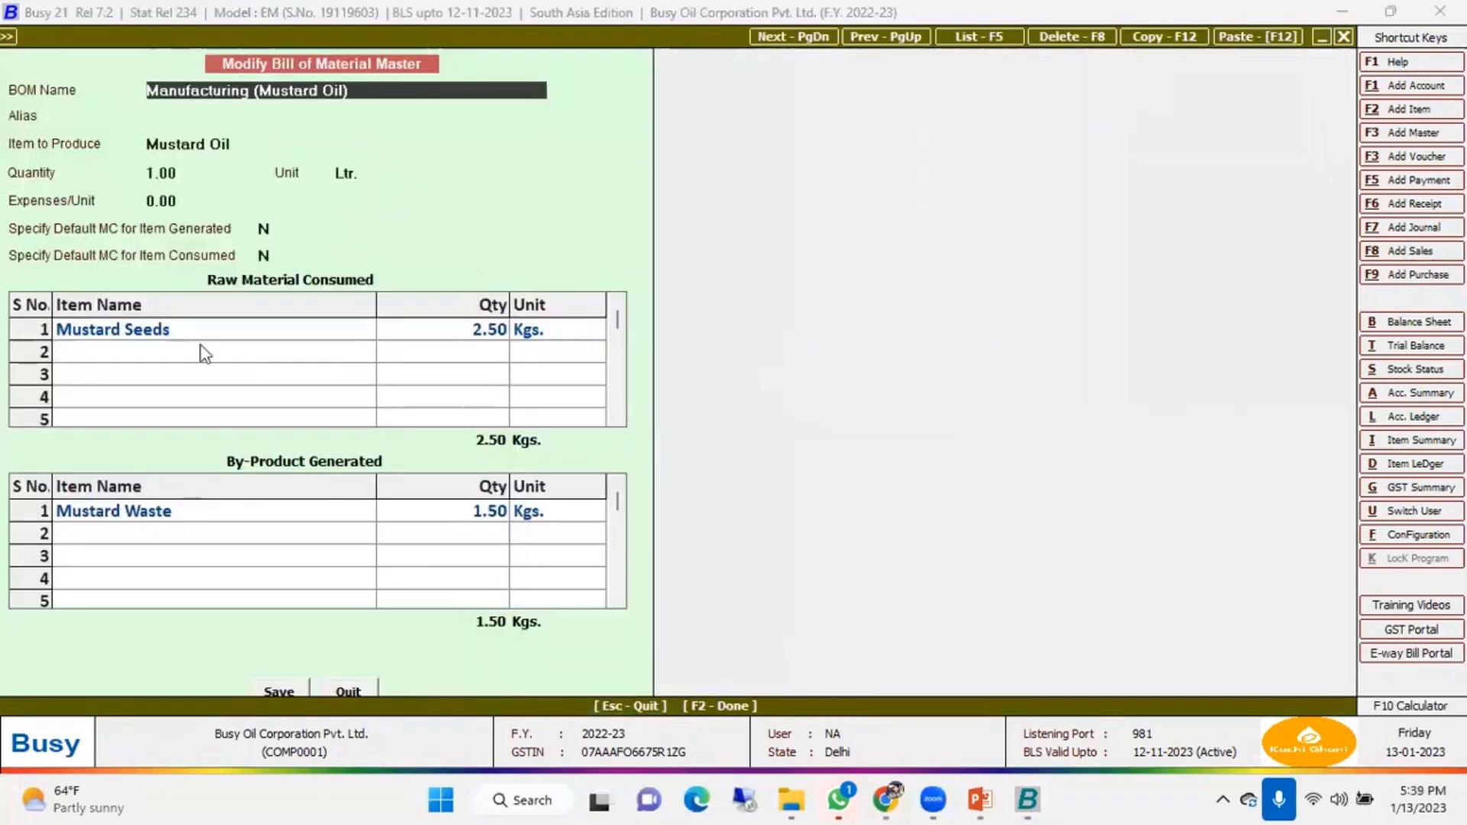
left_click_drag(347, 90, 161, 144)
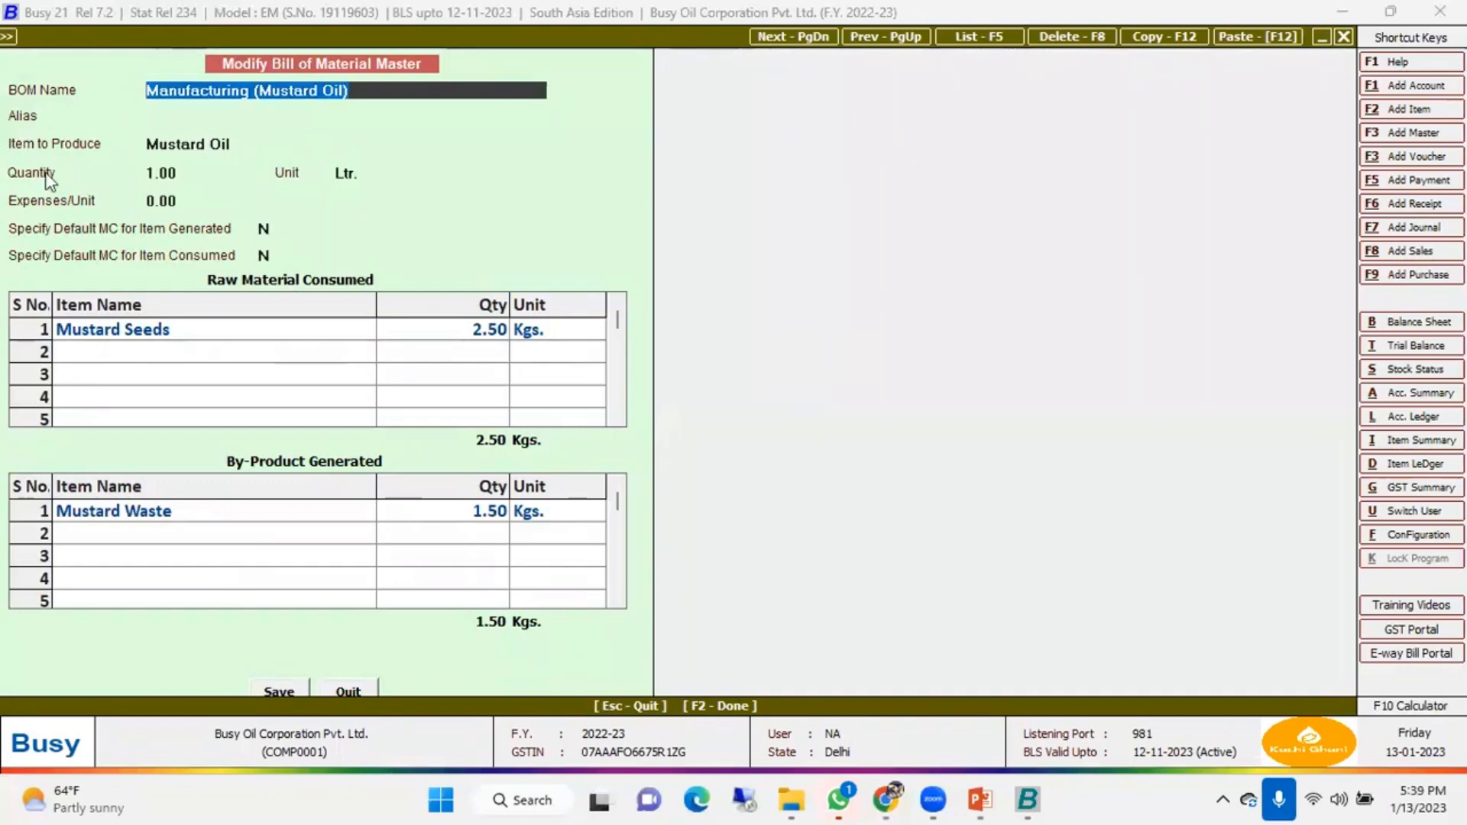
left_click(175, 144)
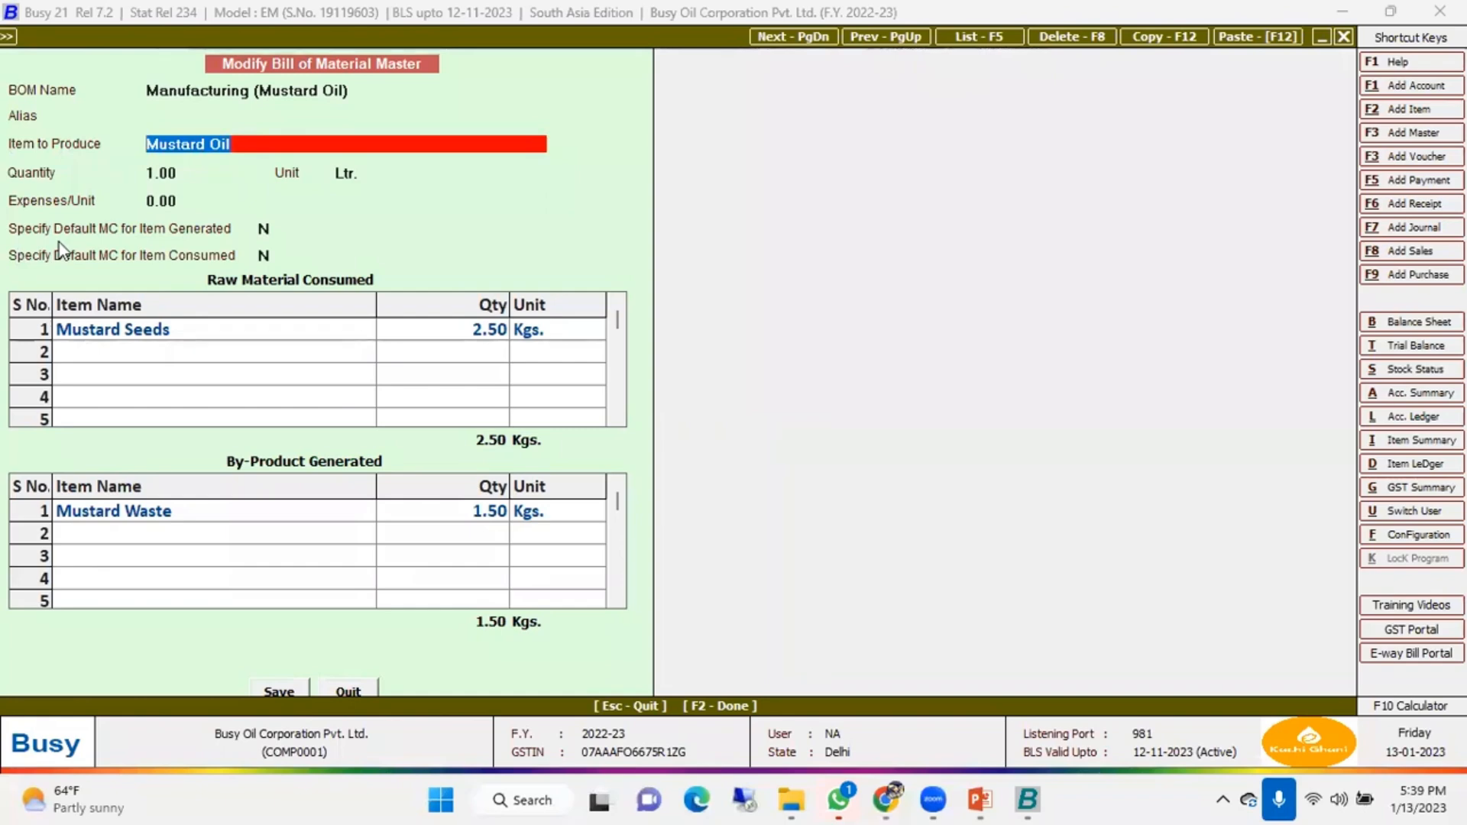
key("Return")
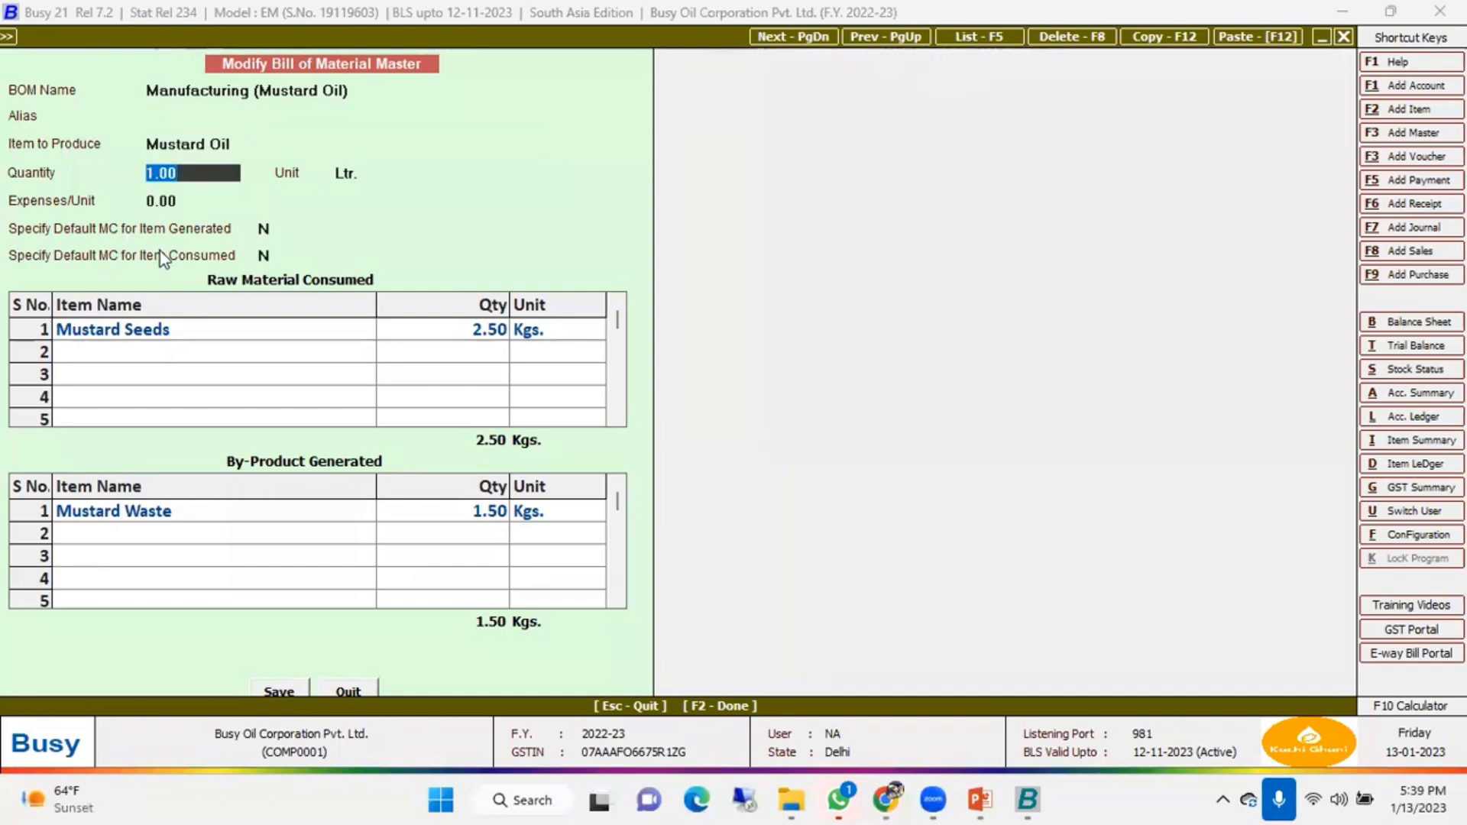
Check the Mustard Seeds consumption and Mustard Waste by-product quantities against the produced quantity, and quit the bill of material
left_click(217, 331)
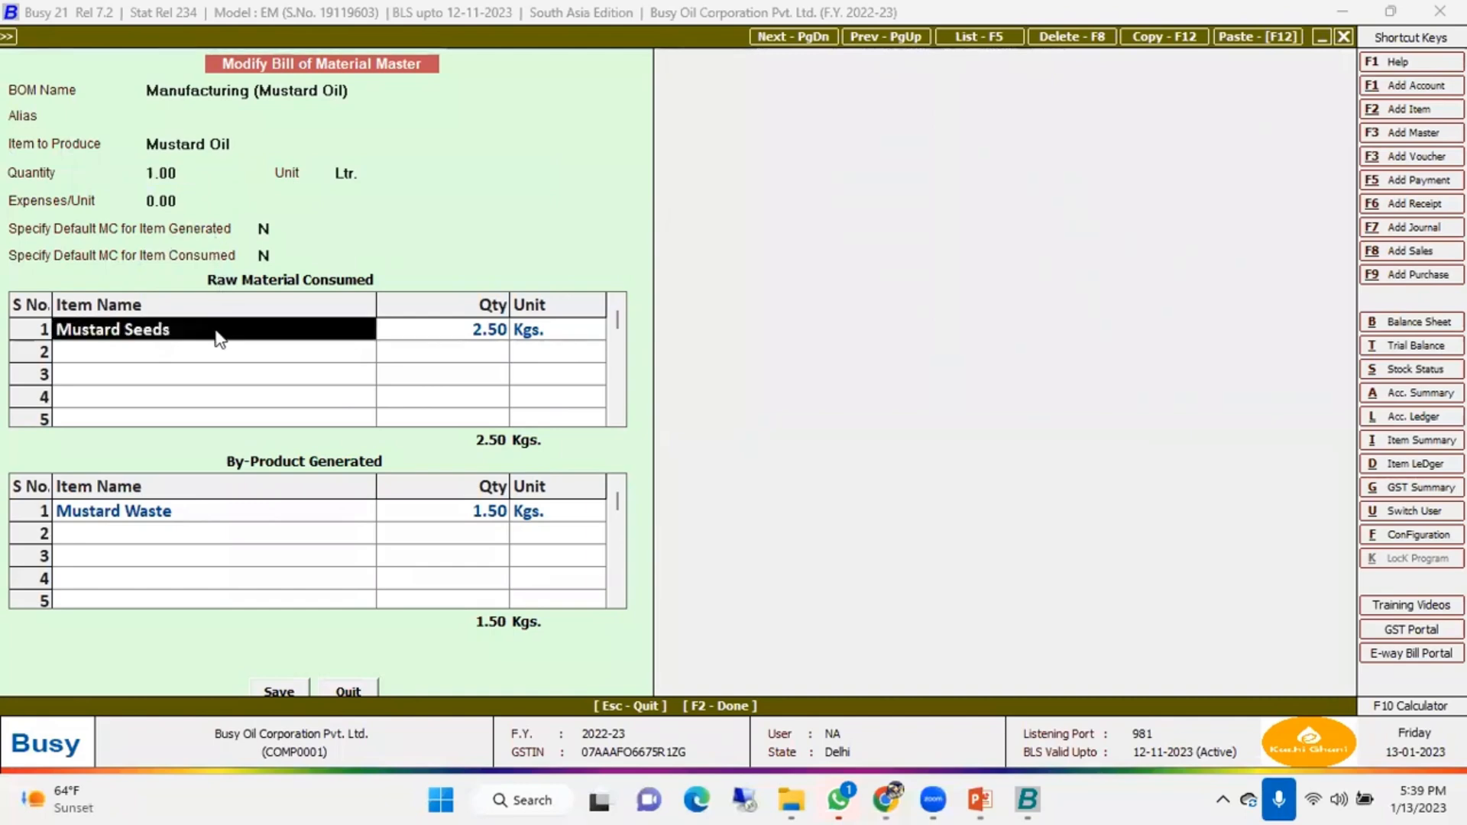
left_click(501, 330)
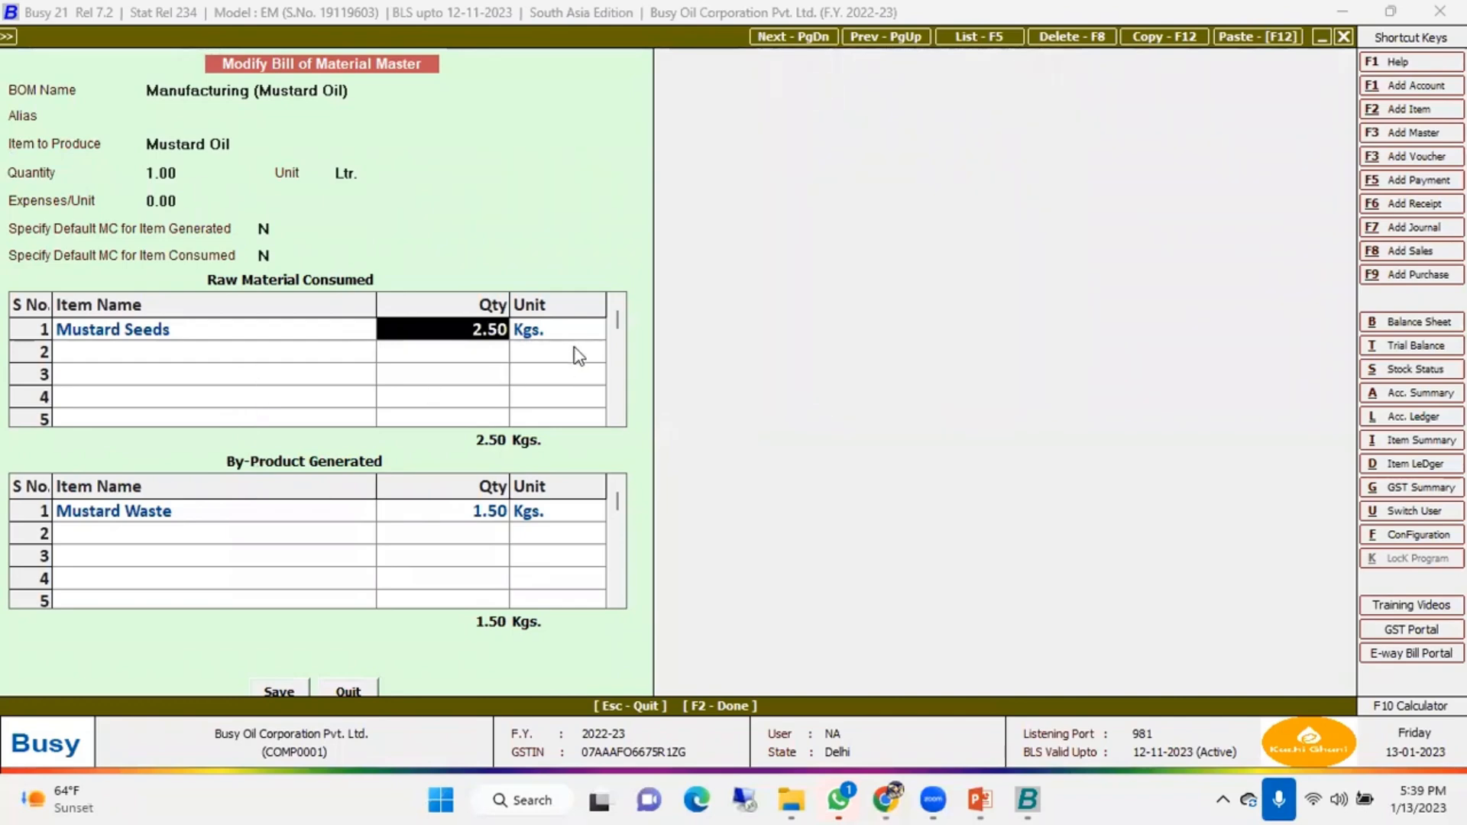
key("Return")
left_click(191, 512)
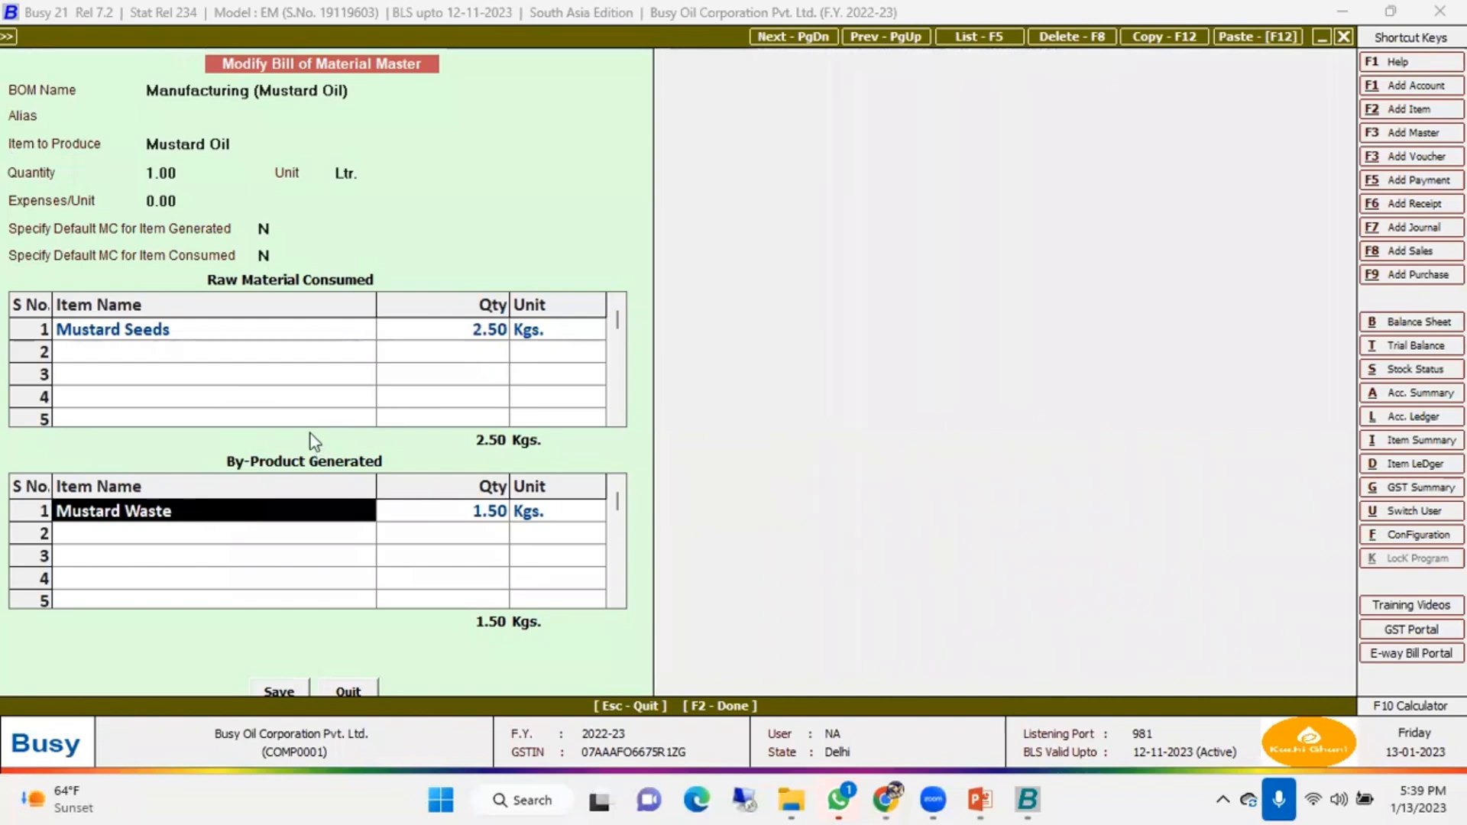
left_click(486, 512)
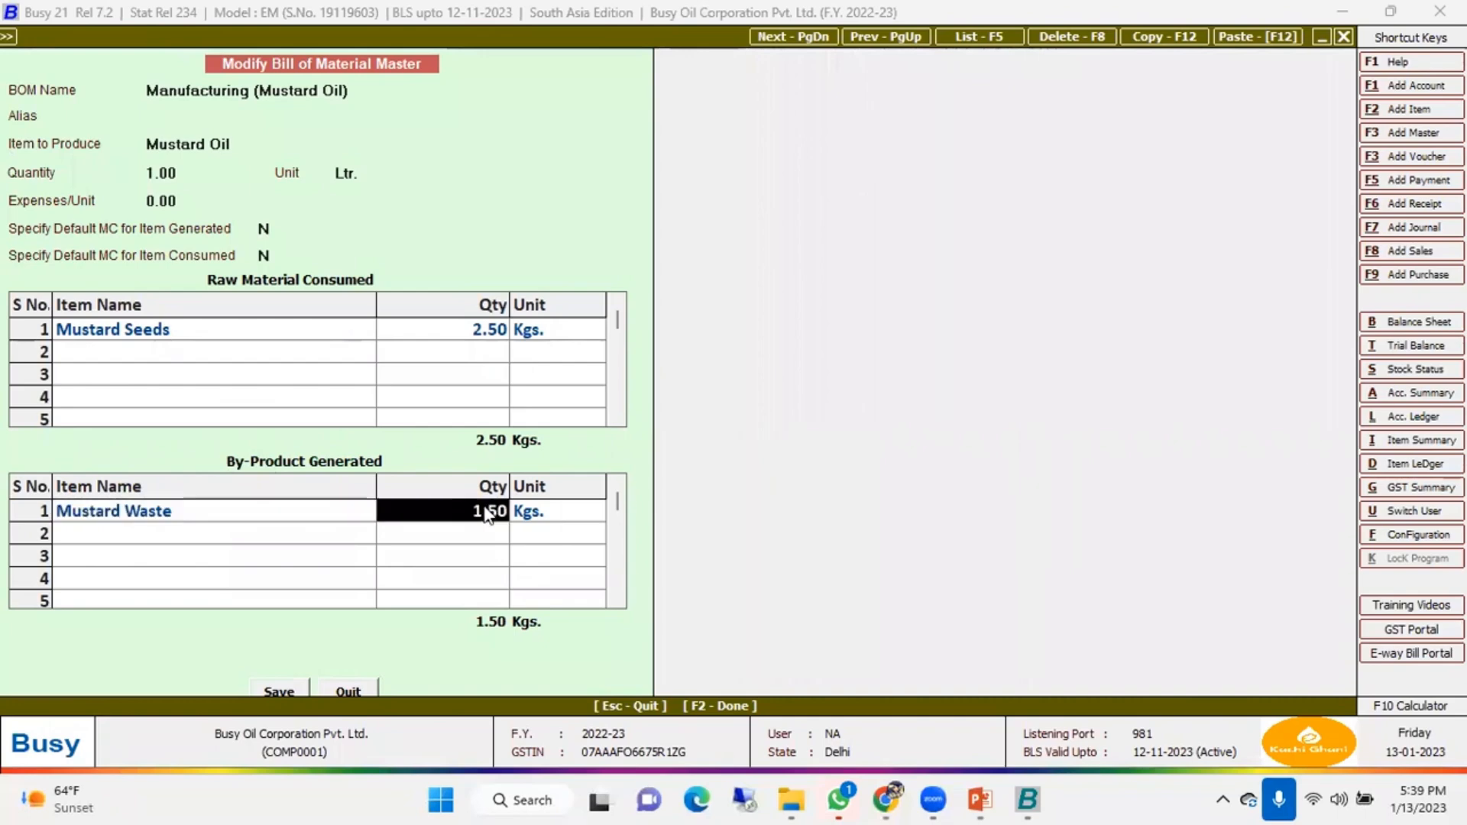
left_click(153, 173)
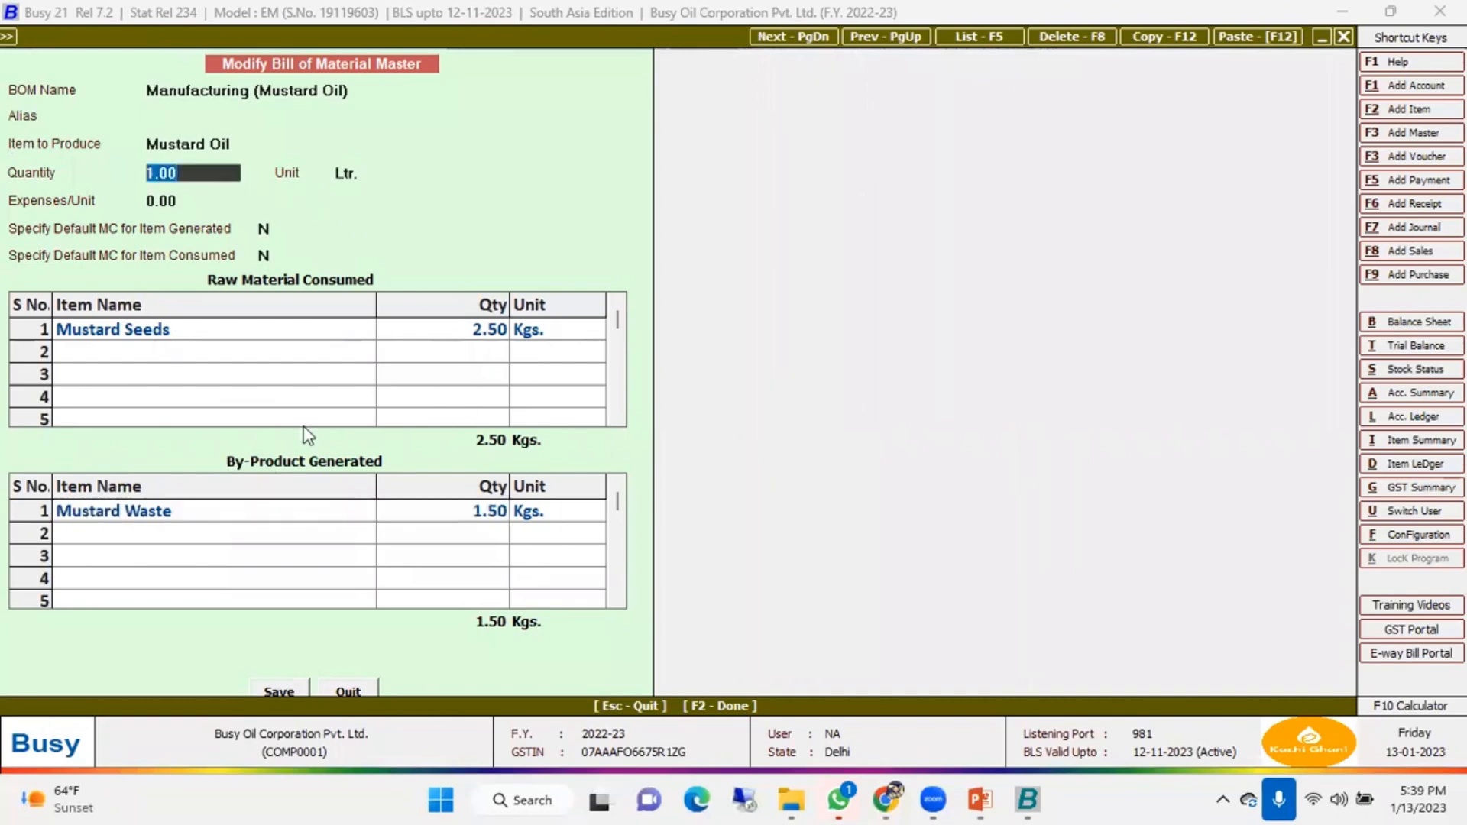
left_click(348, 690)
Reopen the Manufacturing (Mustard Oil) bill of material for another look, and return to the BOM selection list
key("Down")
key("Up")
key("Down")
key("Up")
key("Return")
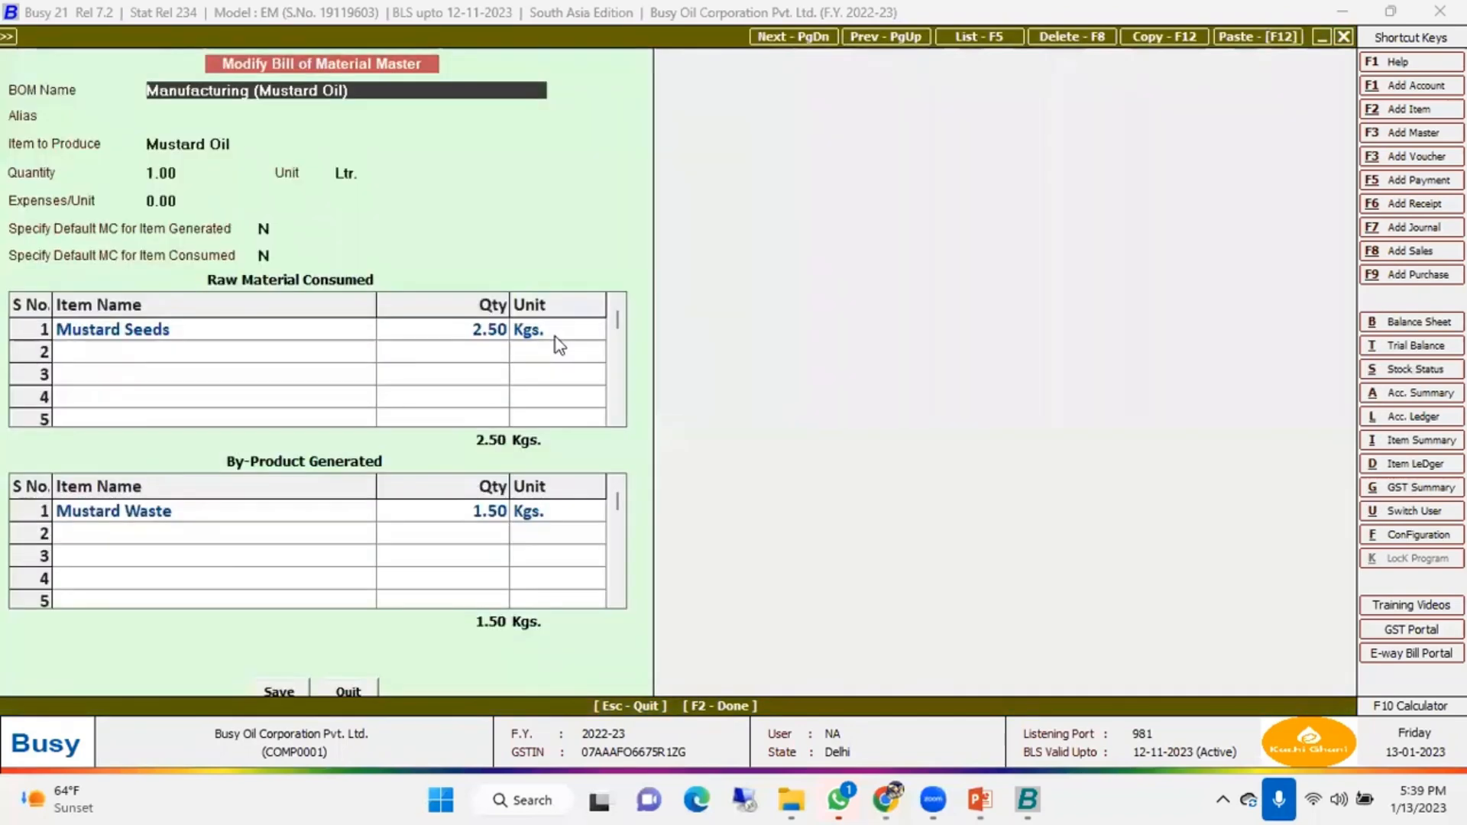
key("Escape")
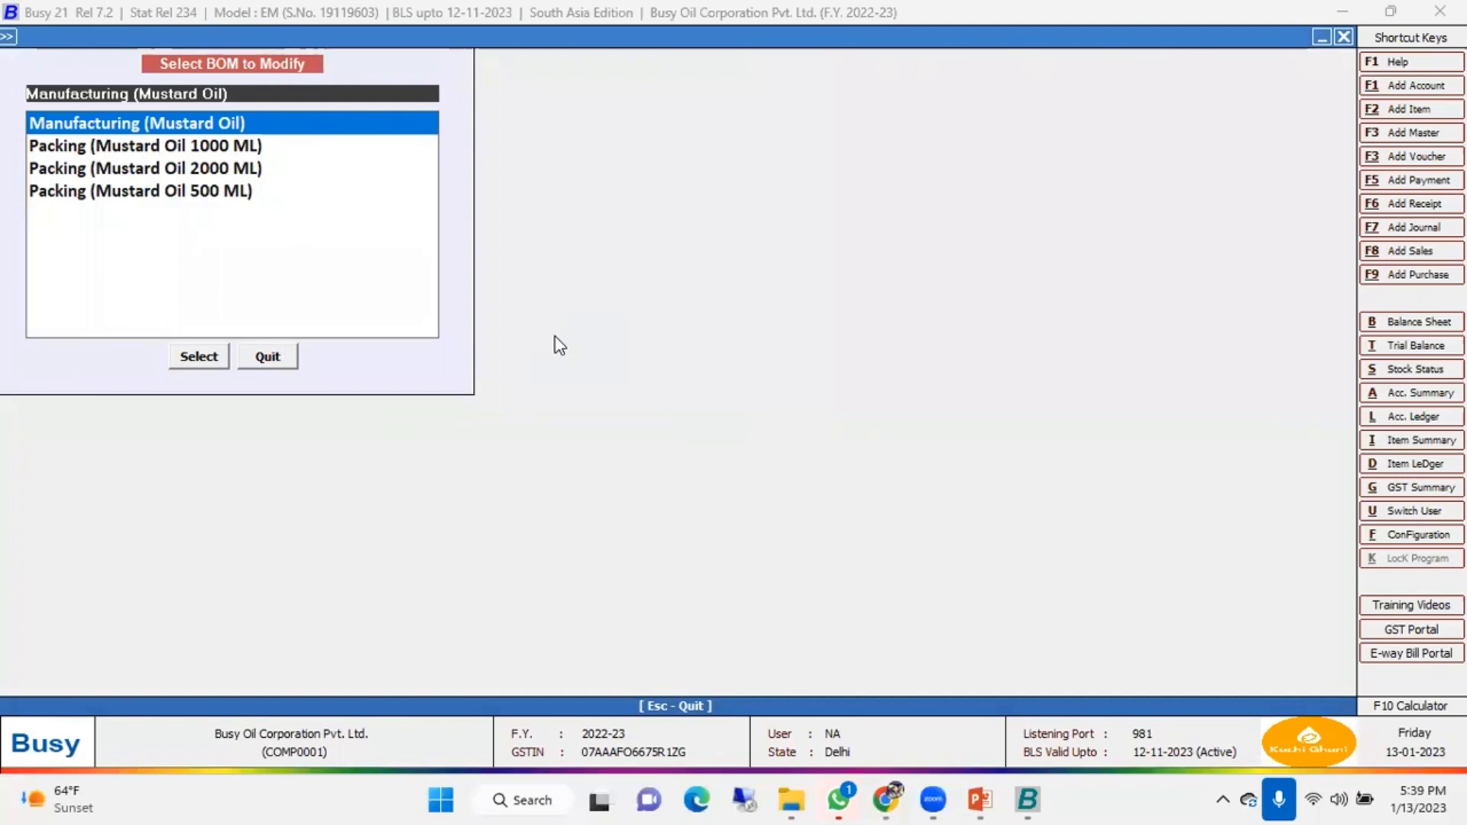
Open the Packing (Mustard Oil 1000 ML) bill of material and check its name, item to produce, quantity and unit
key("Down")
key("Return")
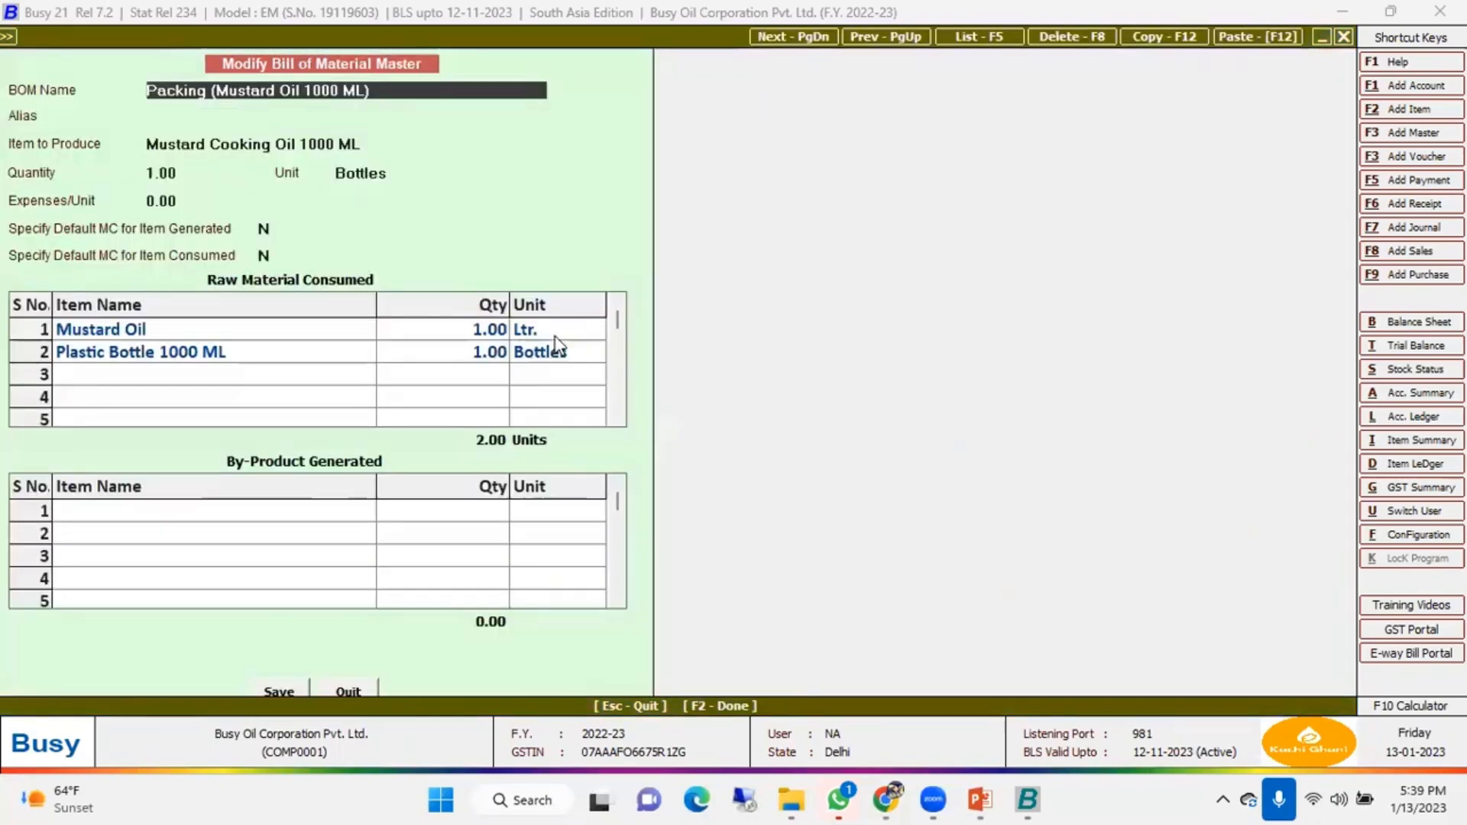
left_click(339, 90)
key("Return")
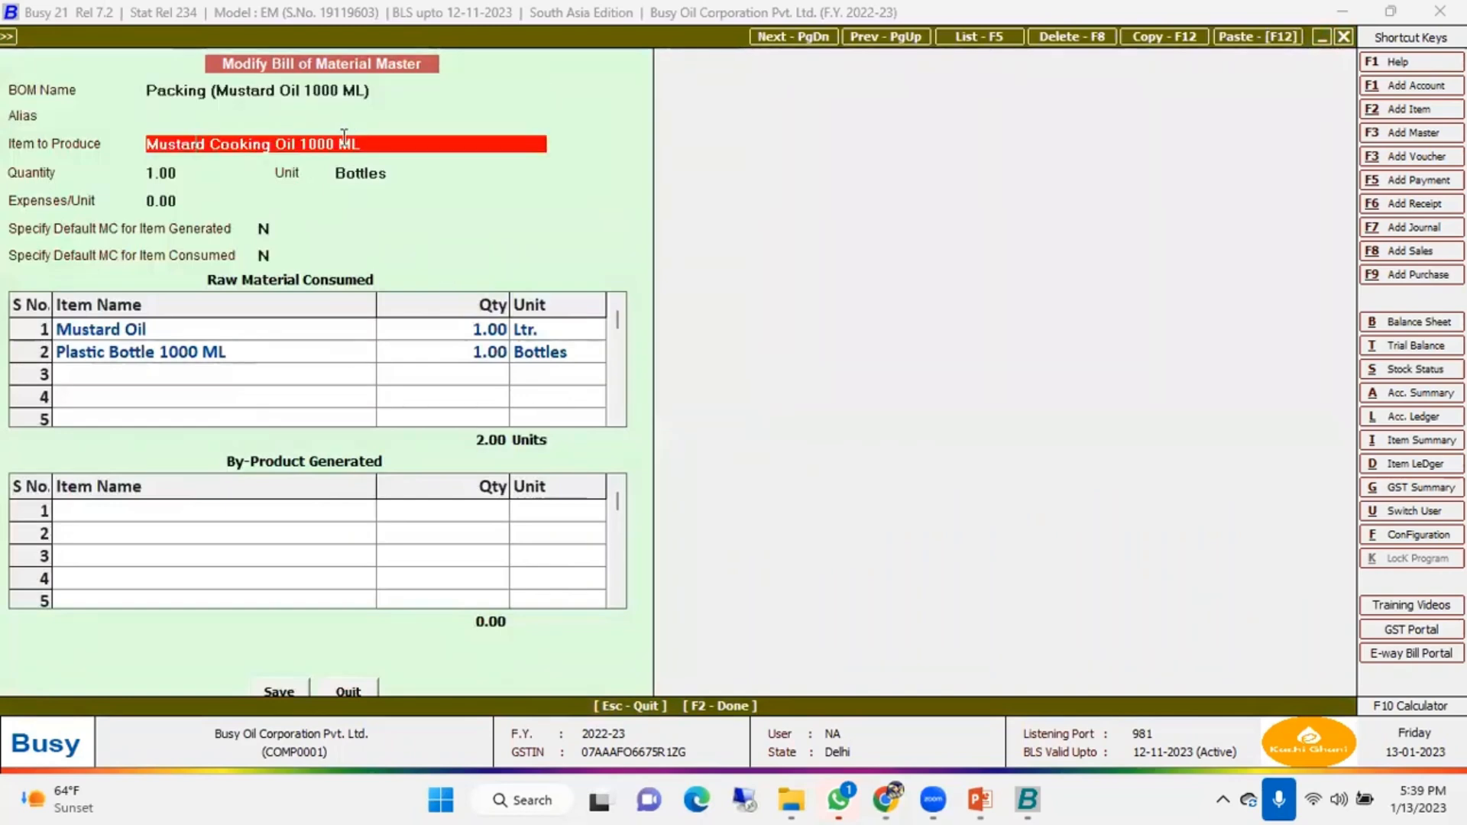
left_click(197, 144)
left_click_drag(390, 144, 9, 220)
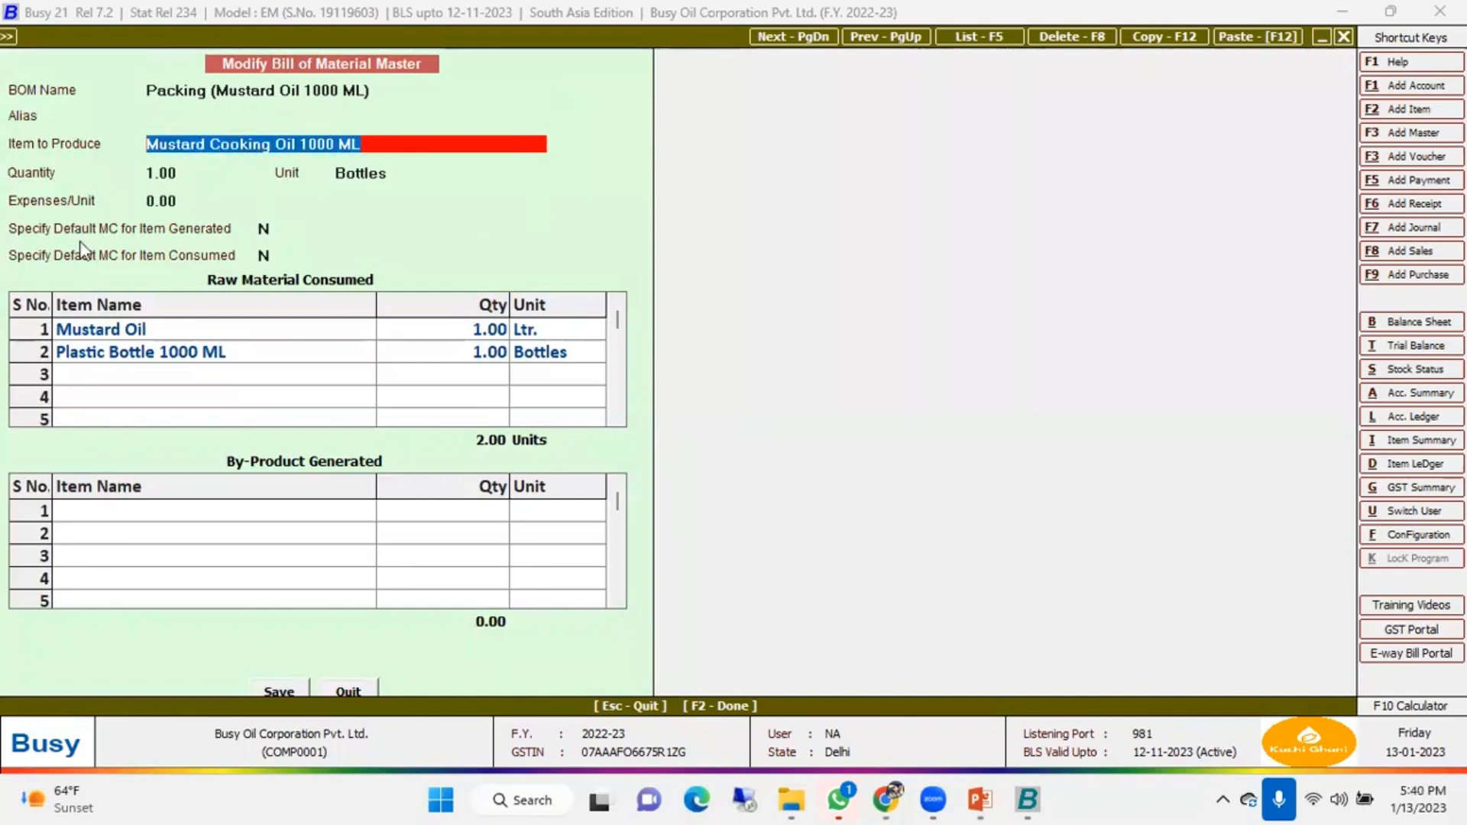
left_click_drag(185, 171, 9, 244)
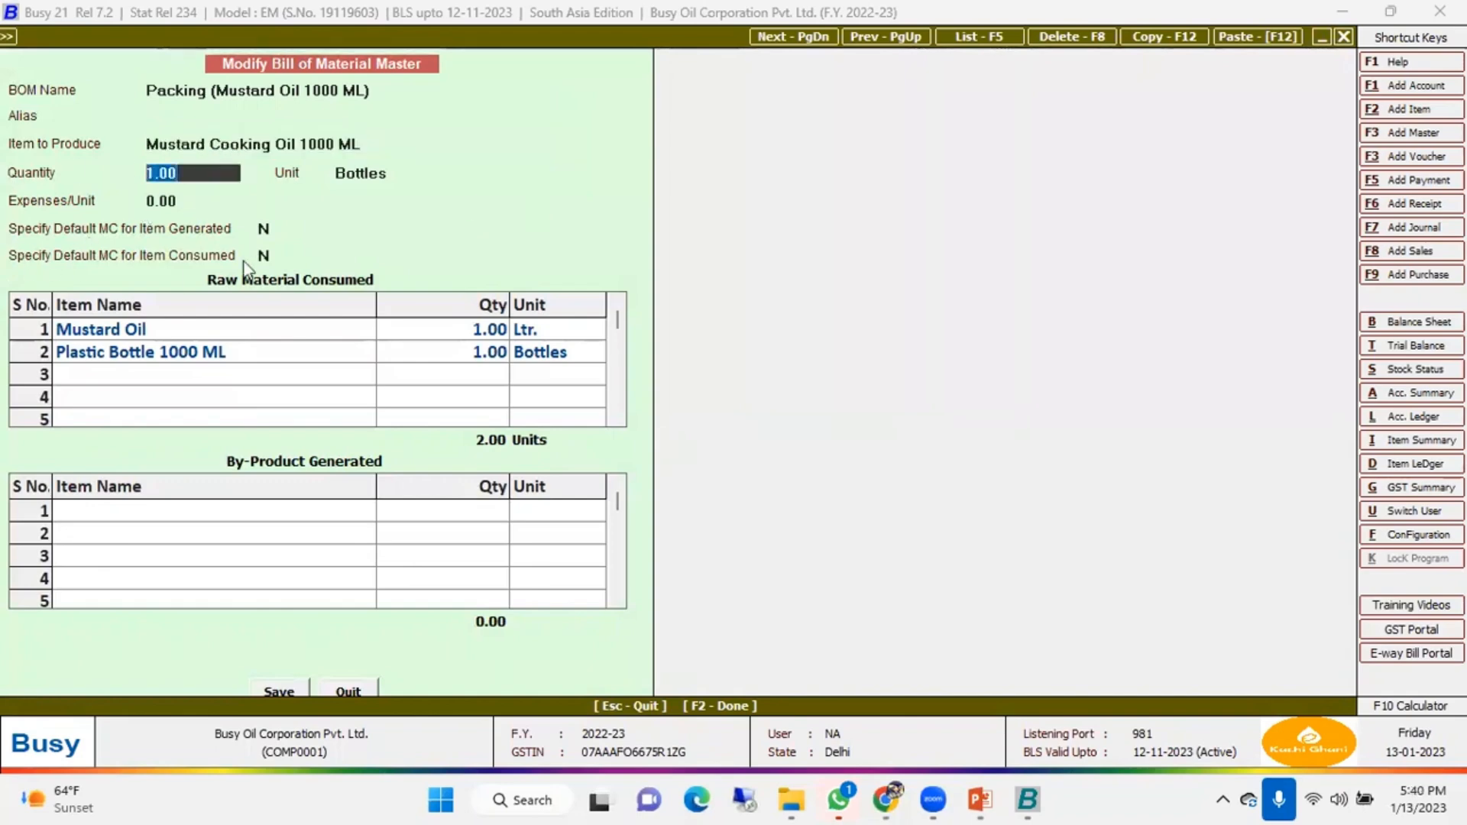
left_click(380, 174)
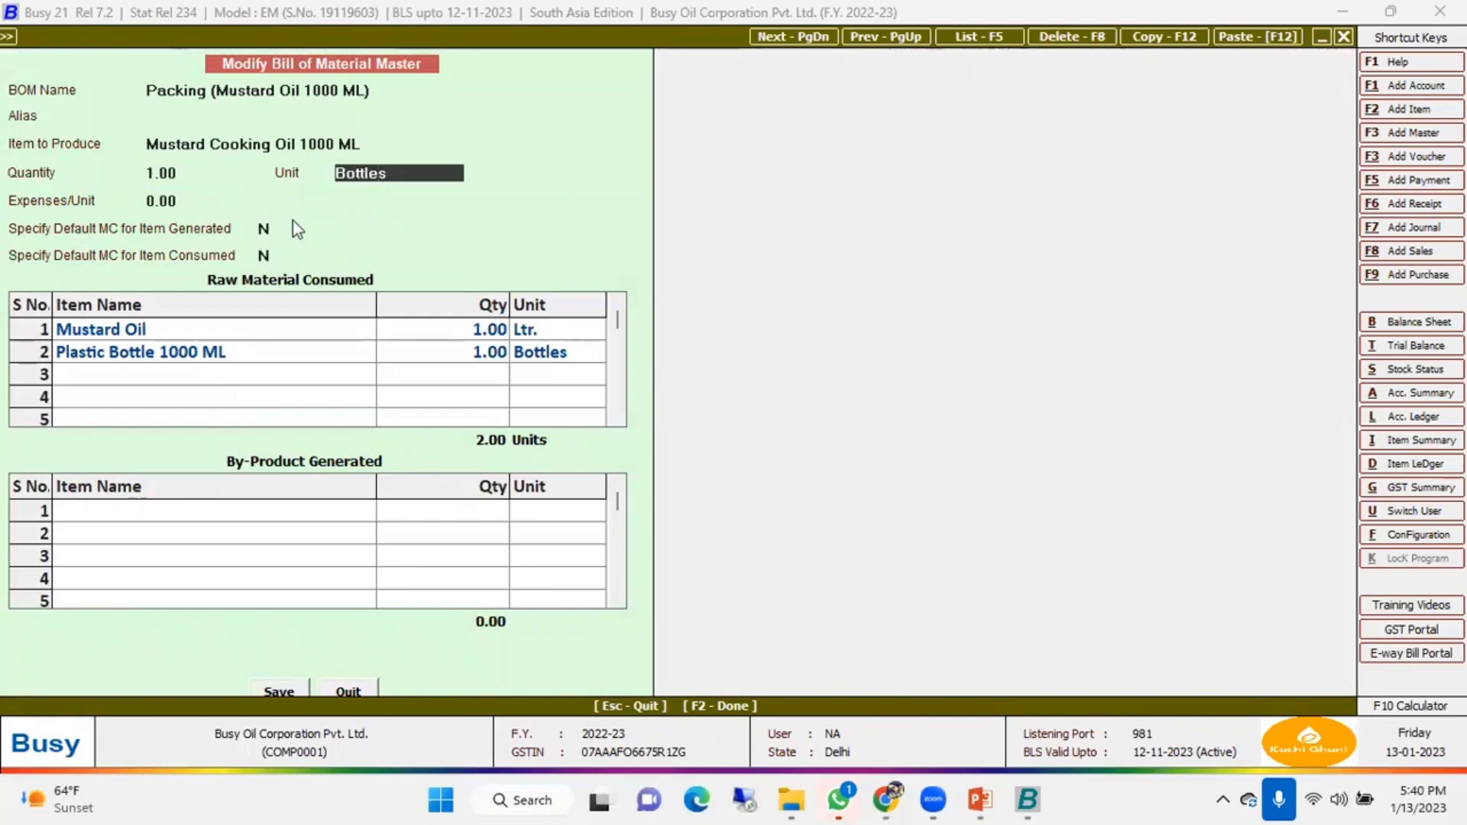
Review the Mustard Oil and Plastic Bottle 1000 ML rows consumed in the 1000 ML packing bill of material, and quit it
left_click(186, 329)
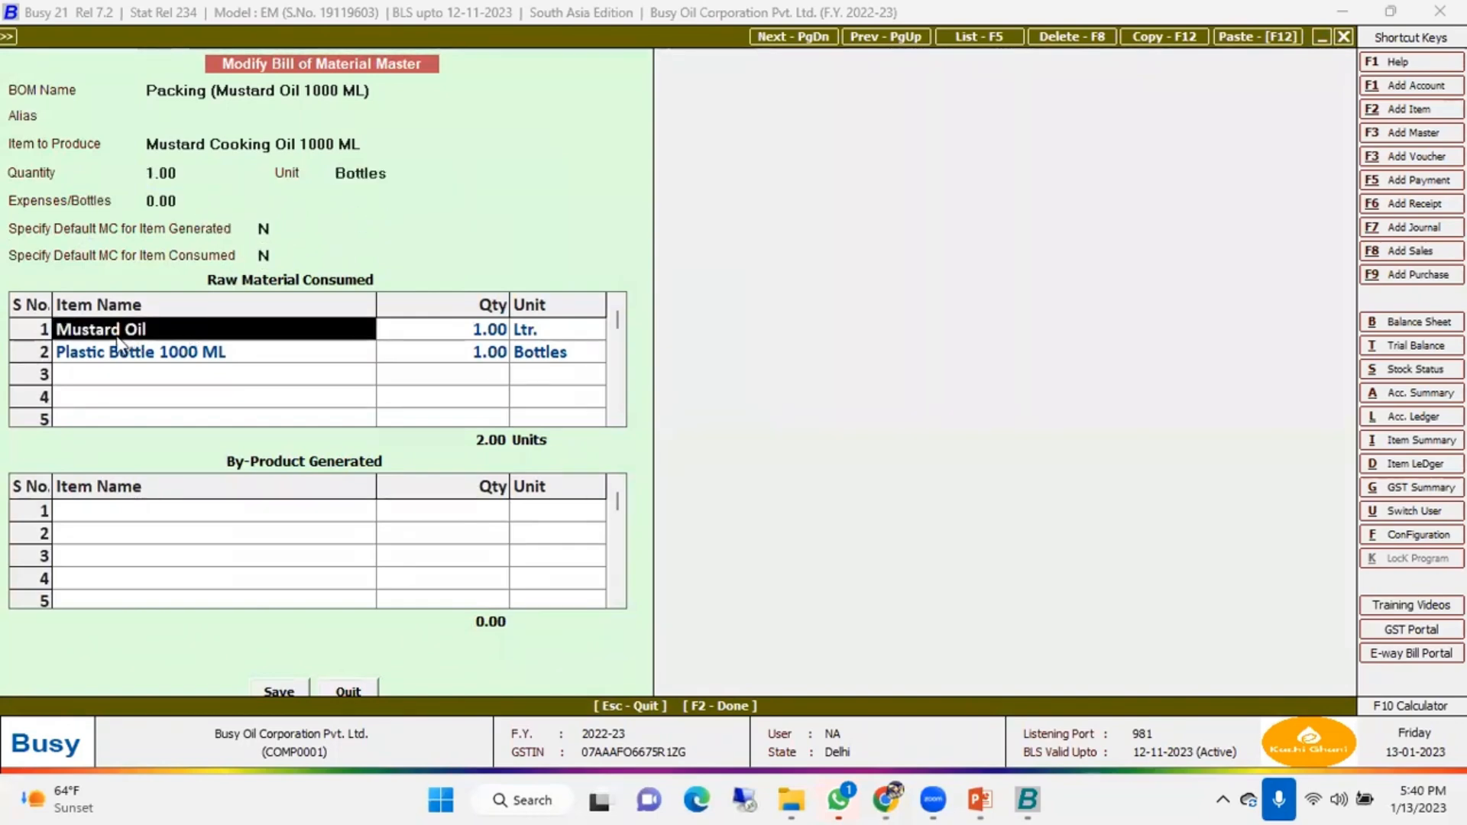
left_click(480, 334)
left_click(187, 356)
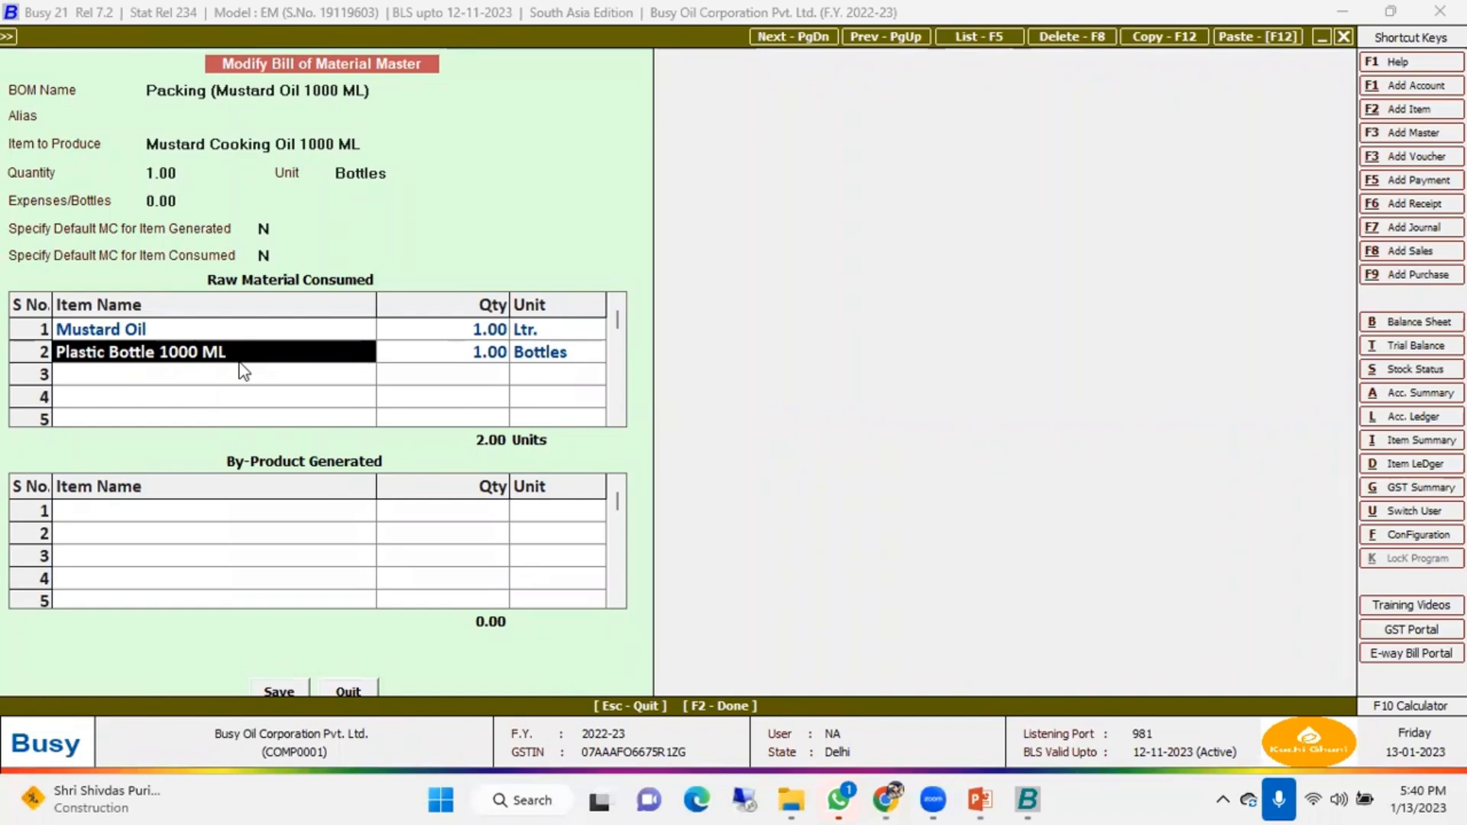
key("Up")
key("Down")
key("Up")
left_click(246, 90)
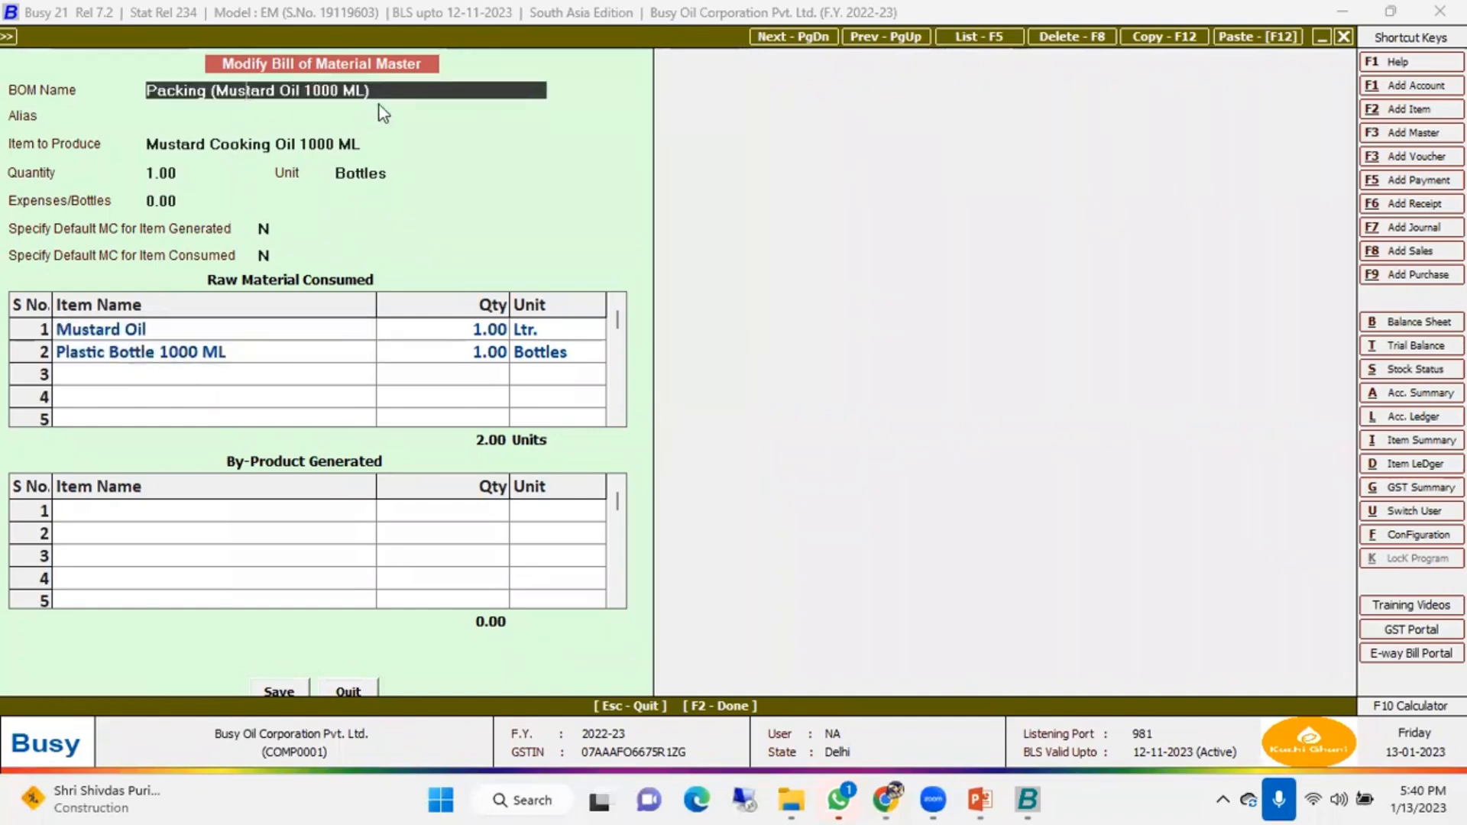
left_click(350, 692)
View the Packing bills of material for Mustard Oil 2000 ML and 500 ML, and return to the Bill of Material menu
key("Down")
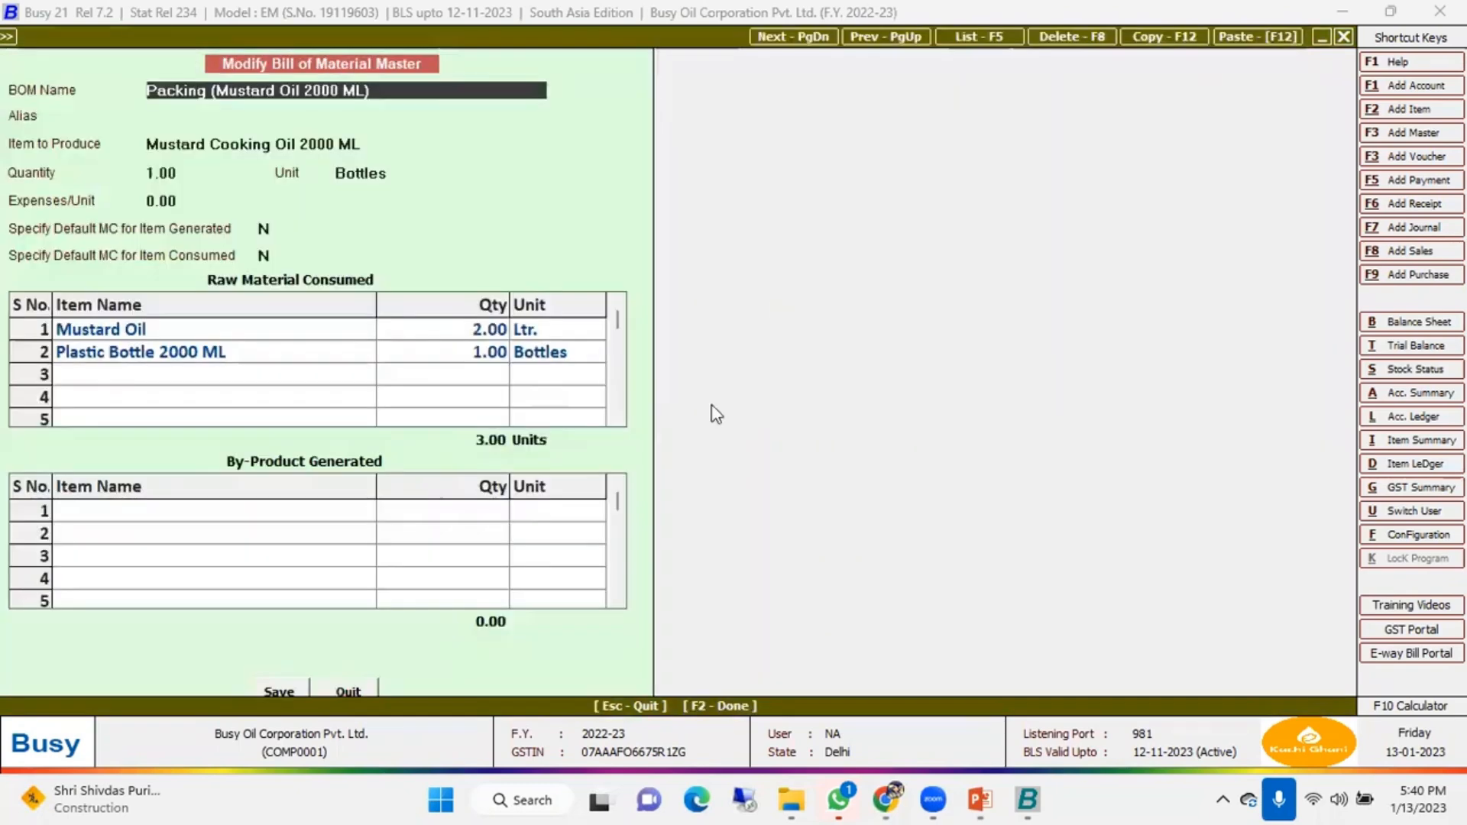
key("Escape")
key("Down")
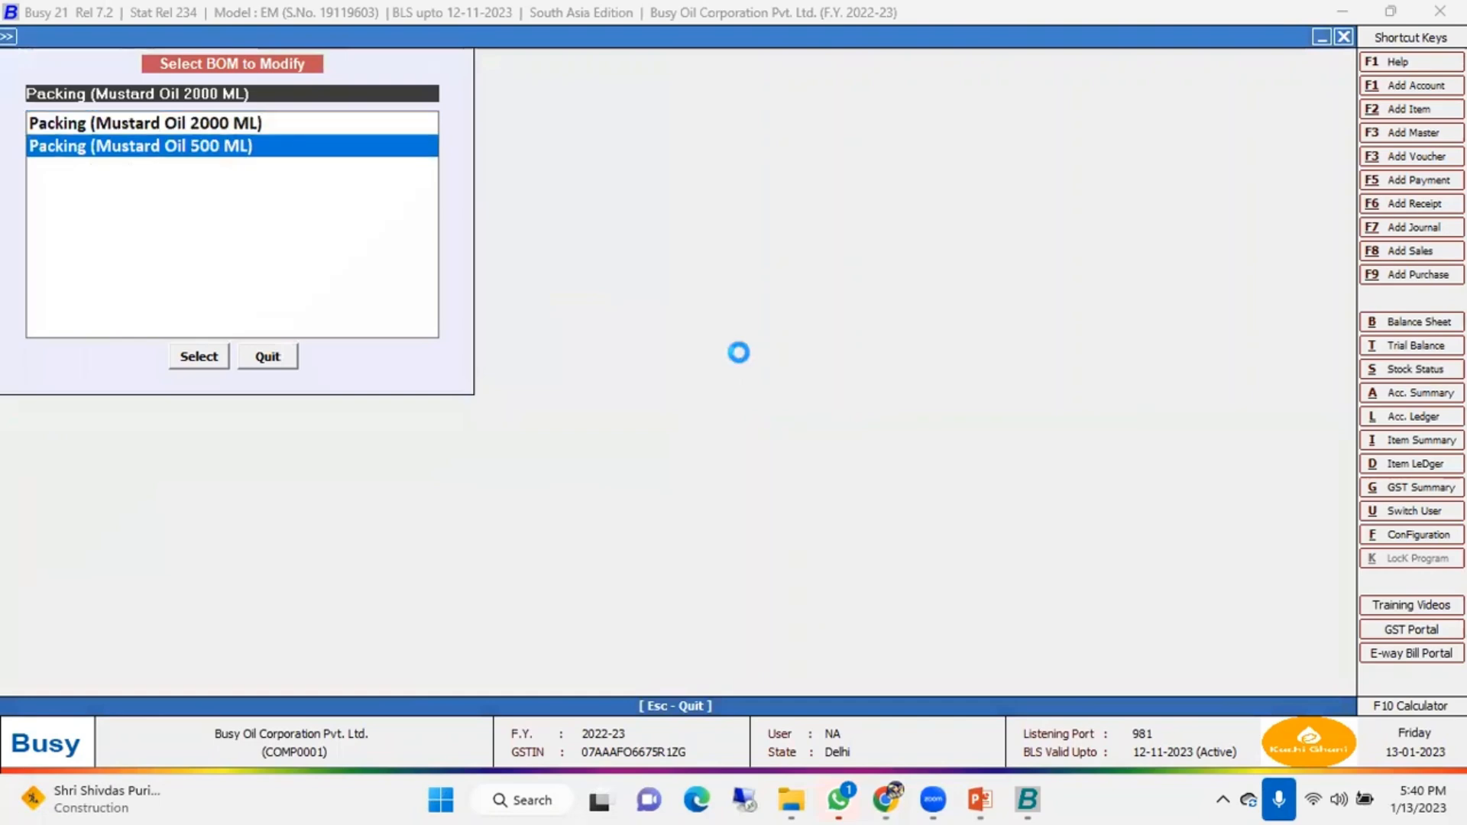
key("Return")
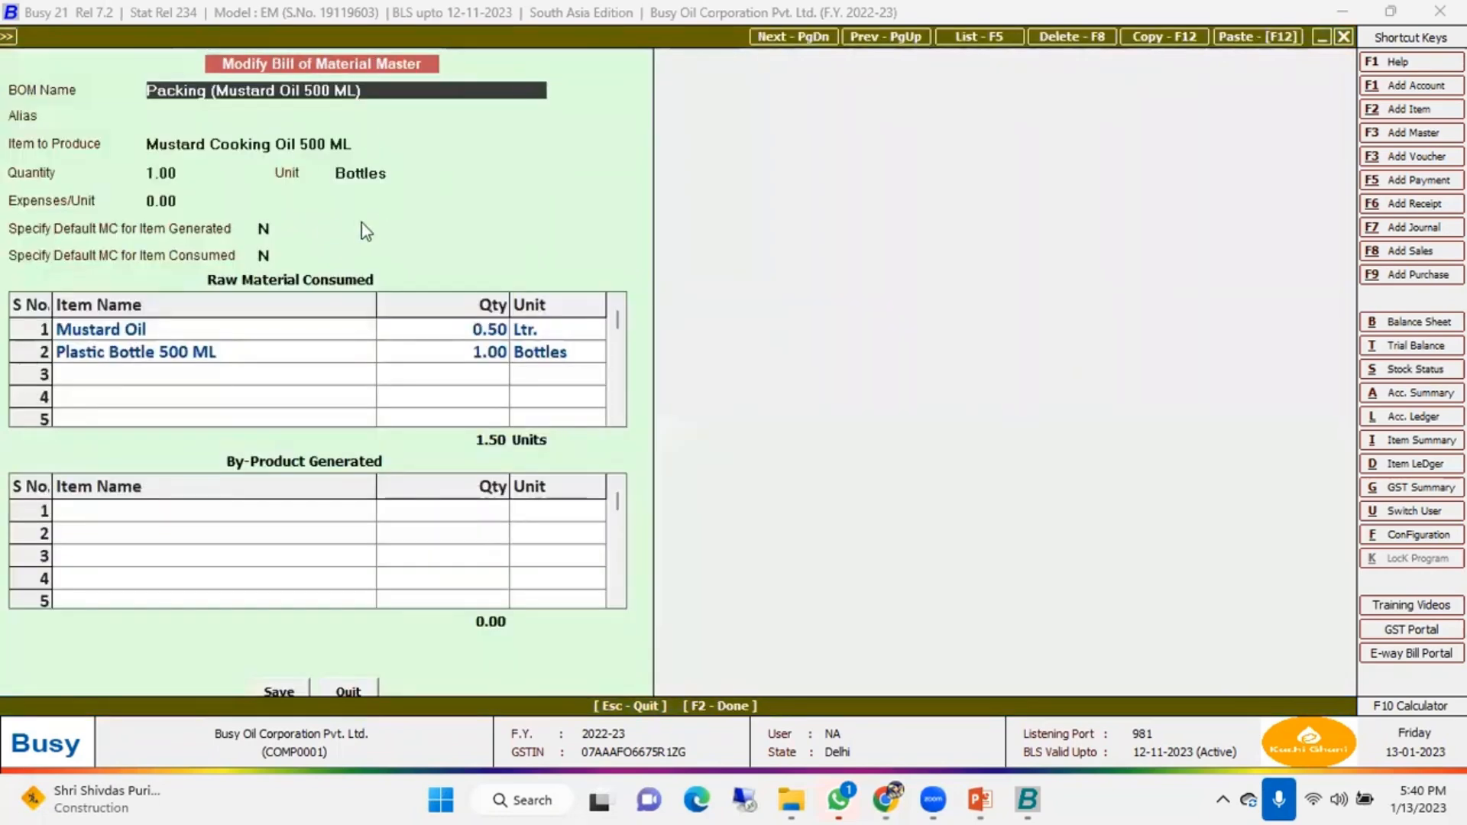
key("Escape")
key("Escape")
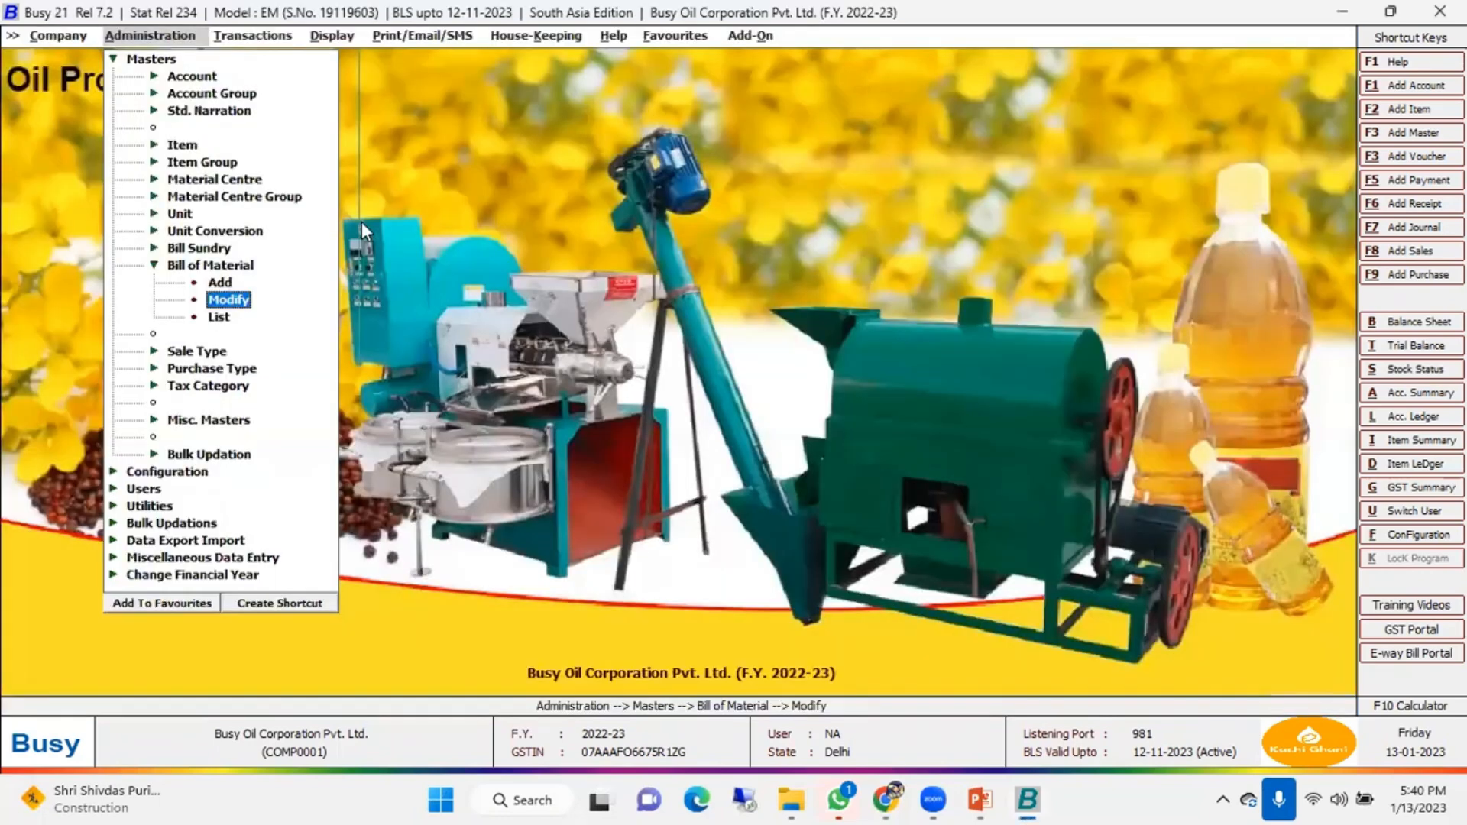
View the list of all bills of material, and return to the Administration menu
key("Down")
key("Return")
key("Return")
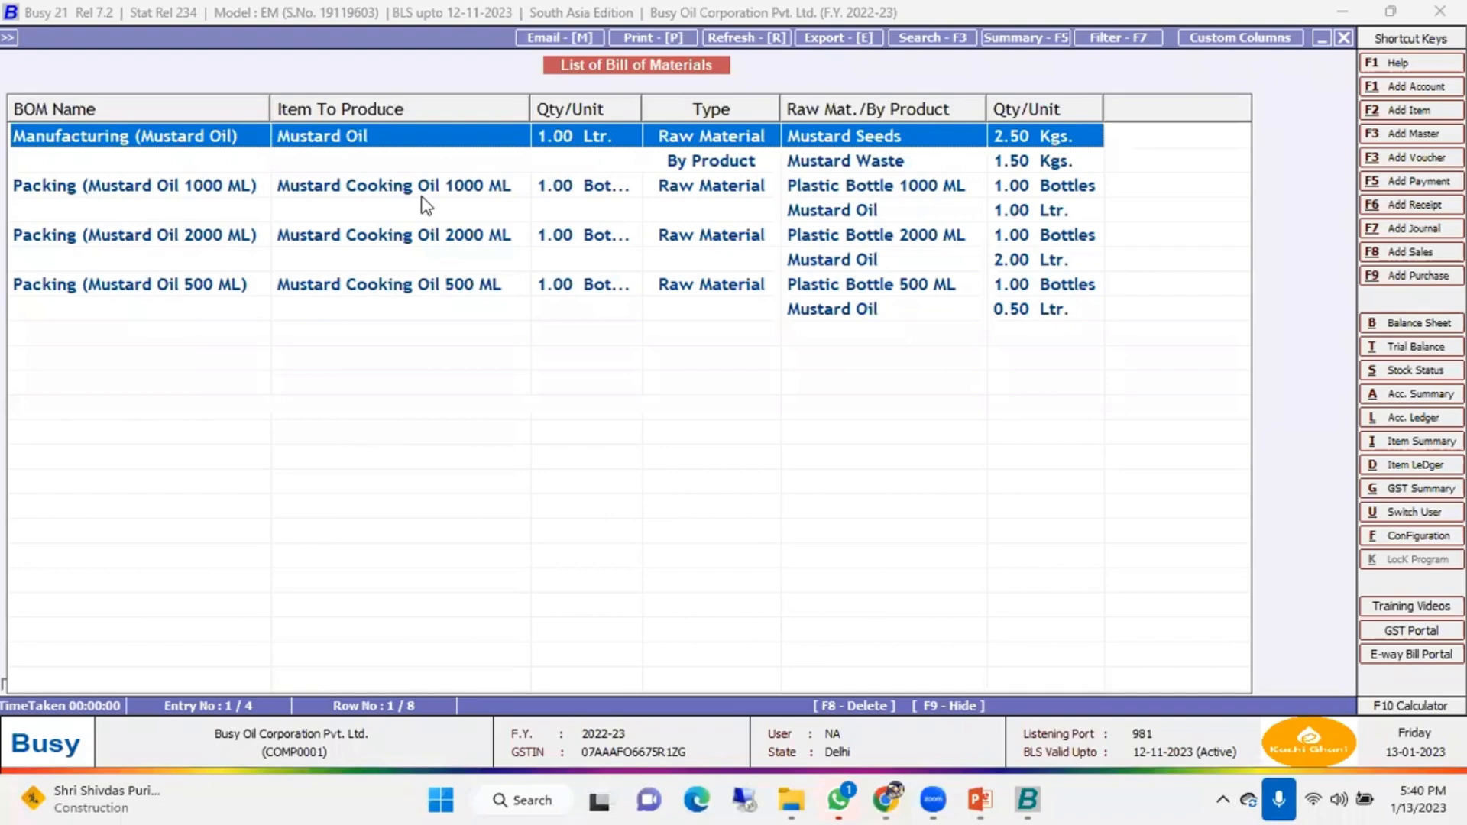
key("Escape")
key("Escape")
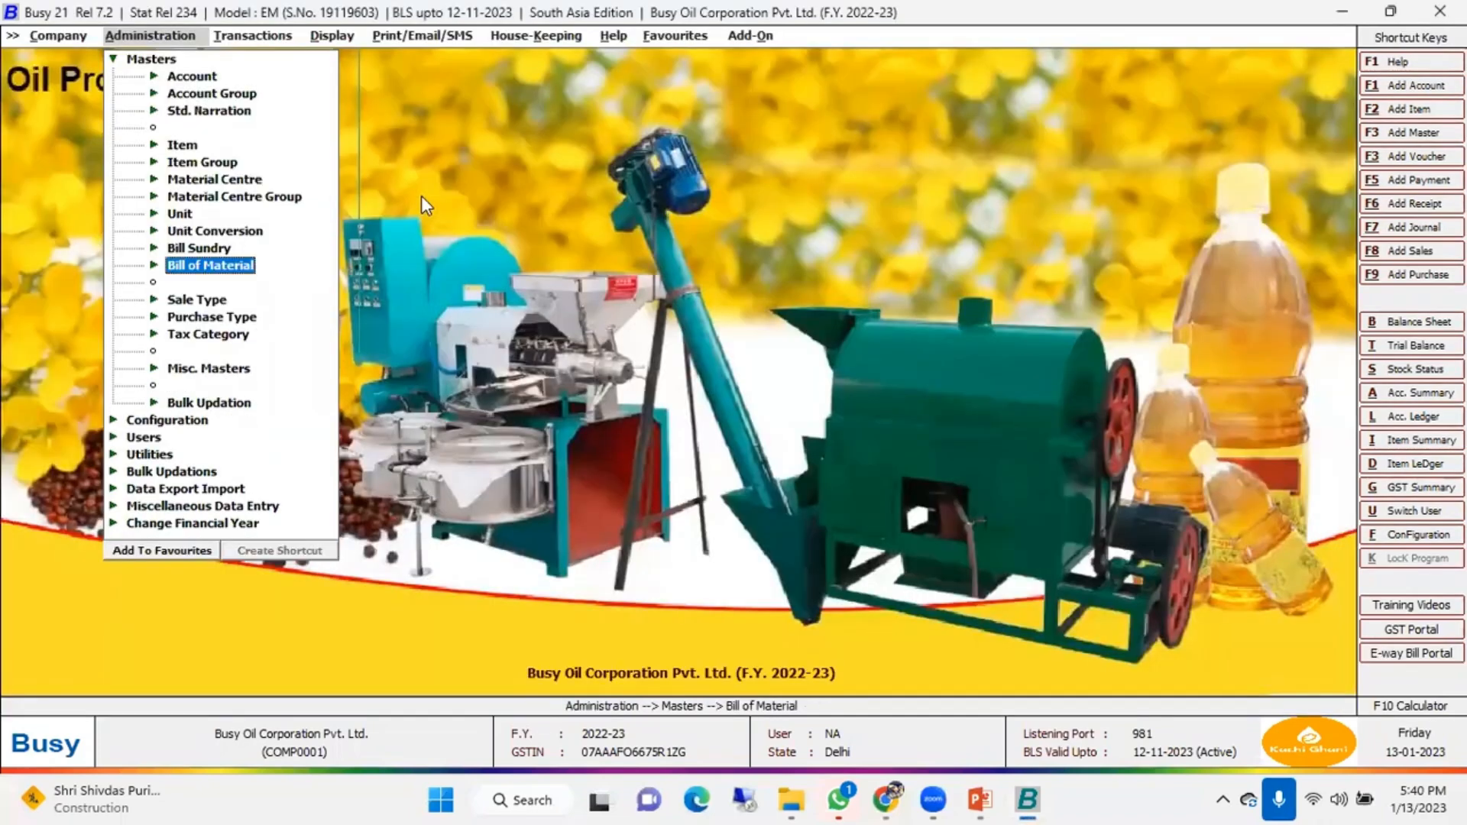
key("Escape")
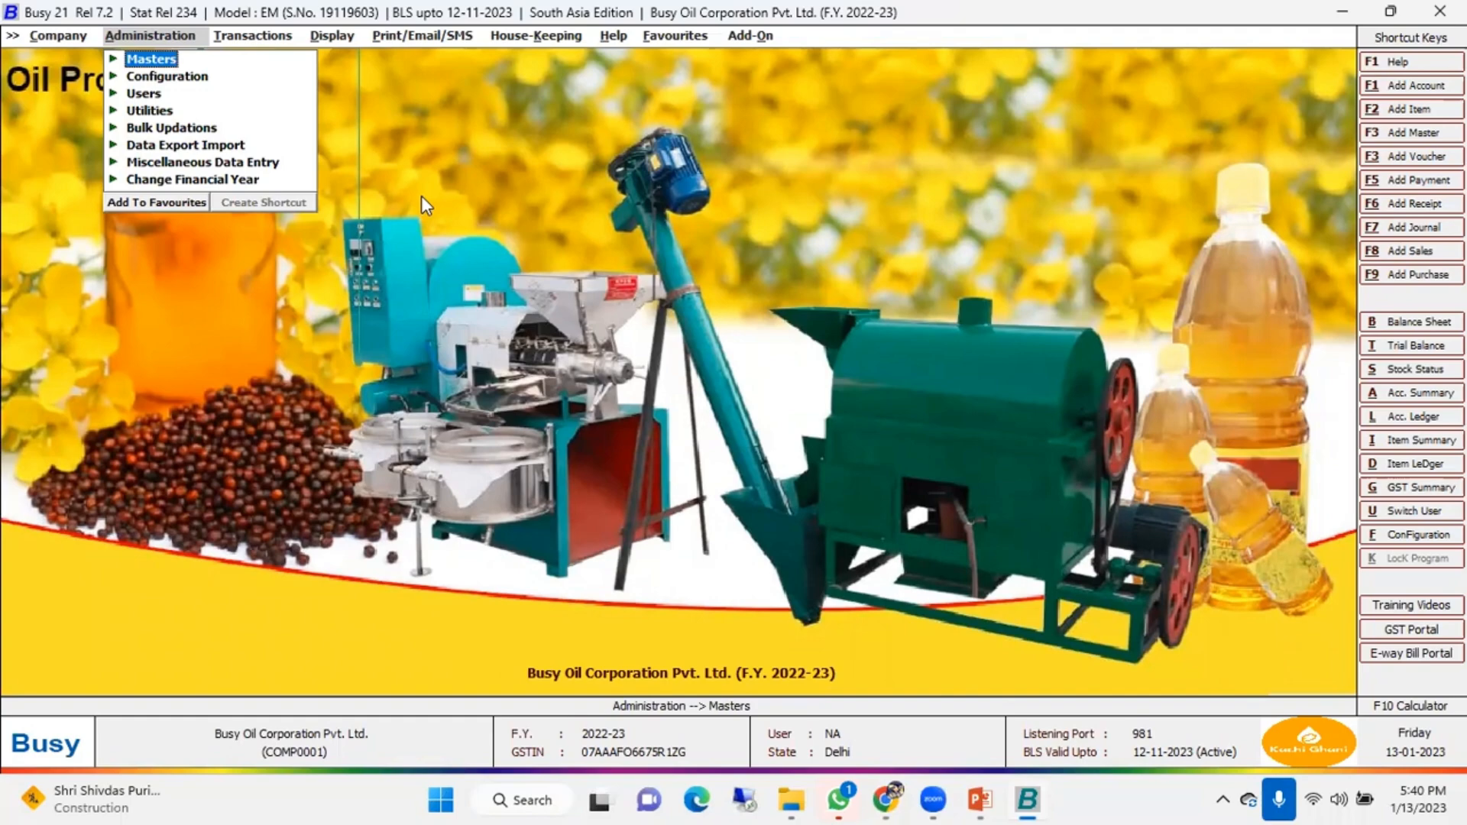
Display the list of purchase vouchers for all voucher series from 1-4-2022 to 8-4-2022
key("Right")
key("Down")
key("Down")
key("Down")
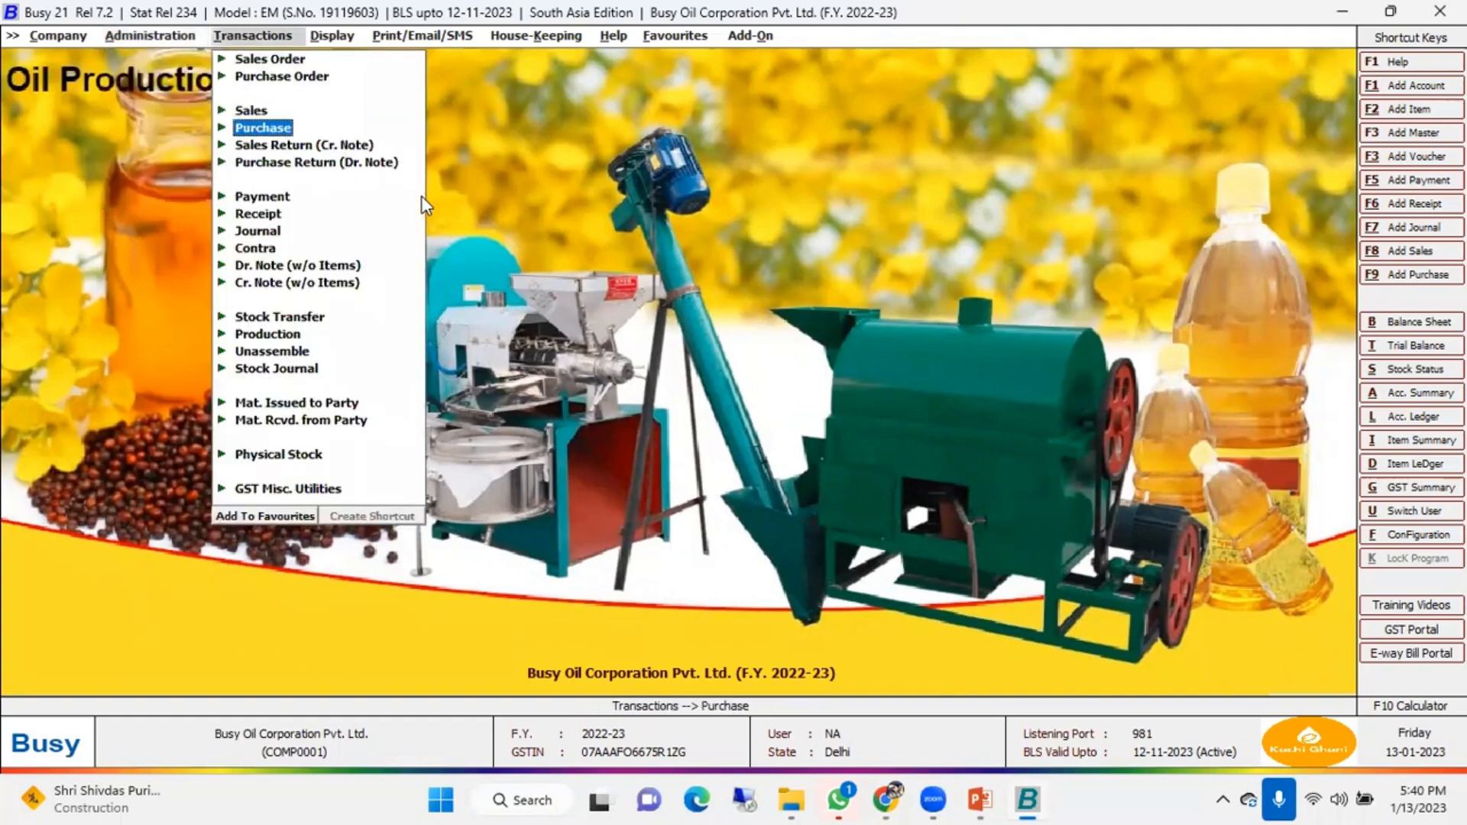
key("Return")
key("Down")
key("Down")
key("Return")
key("Return")
key("Return")
key("Return")
key("Return")
key("Return")
key("F2")
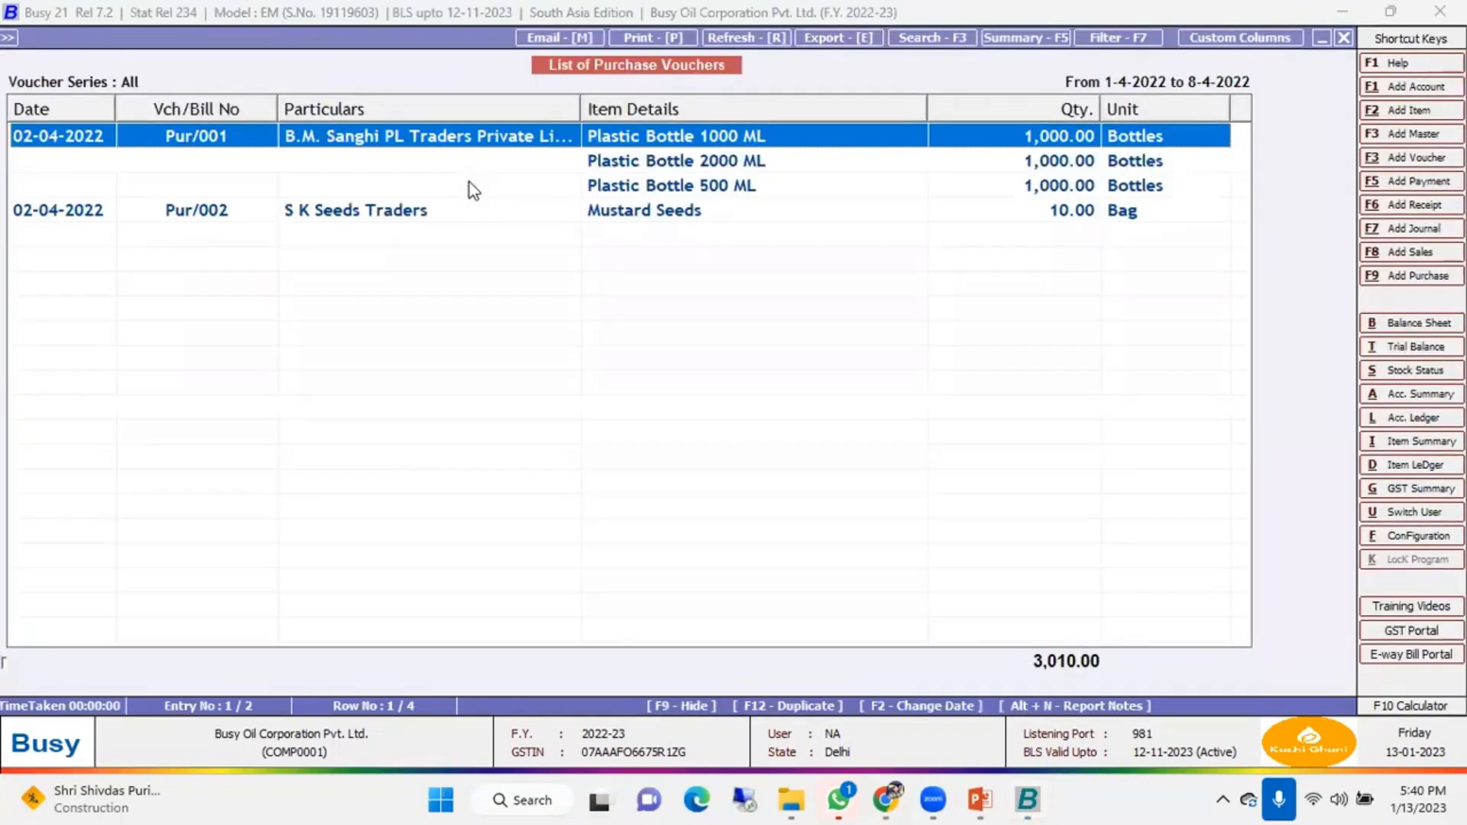
Open purchase voucher Pur/001 and check its header, including purchase type, party and material centre
double_click(642, 129)
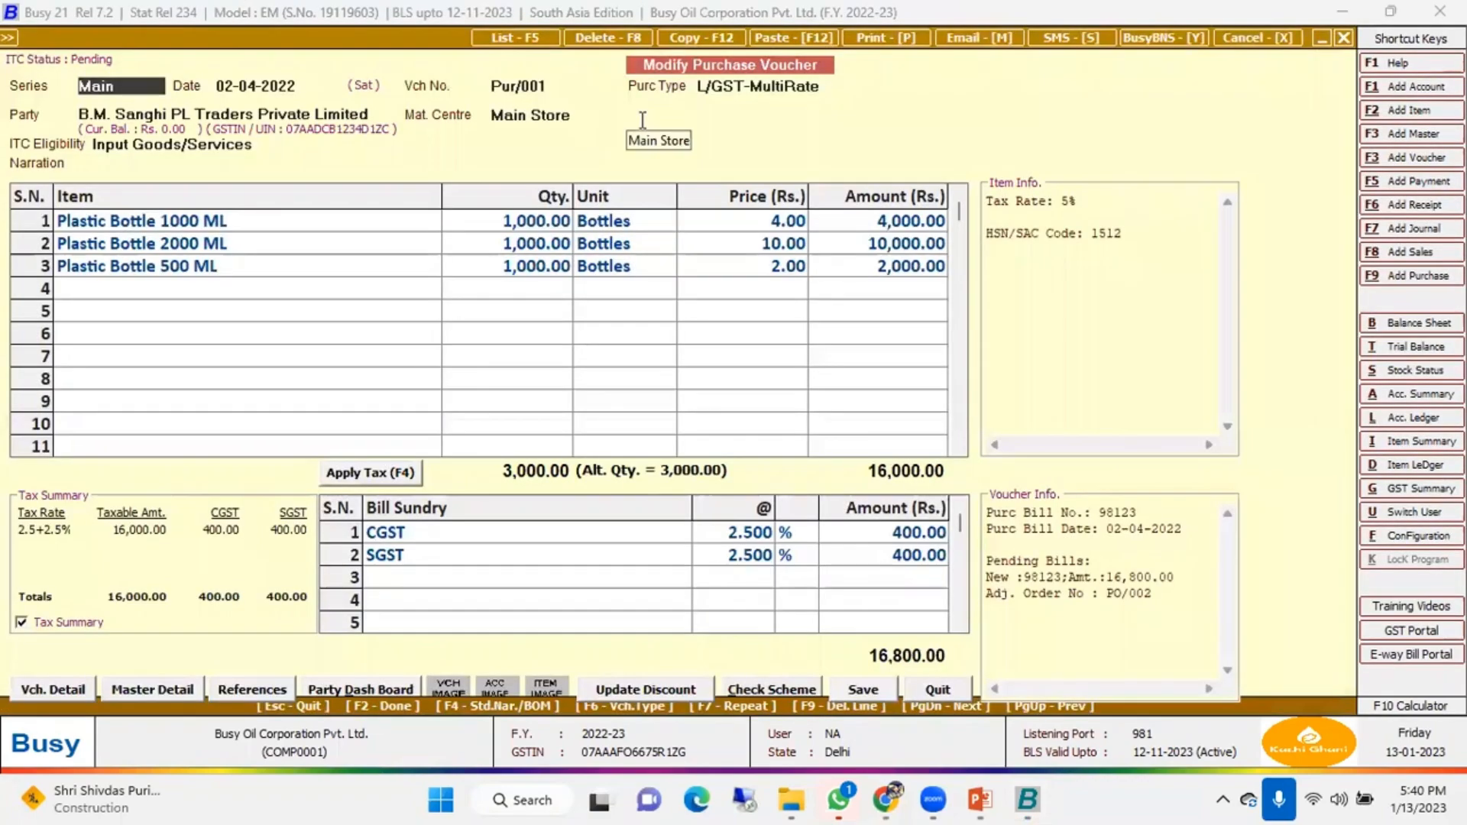
key("Return")
key("Return")
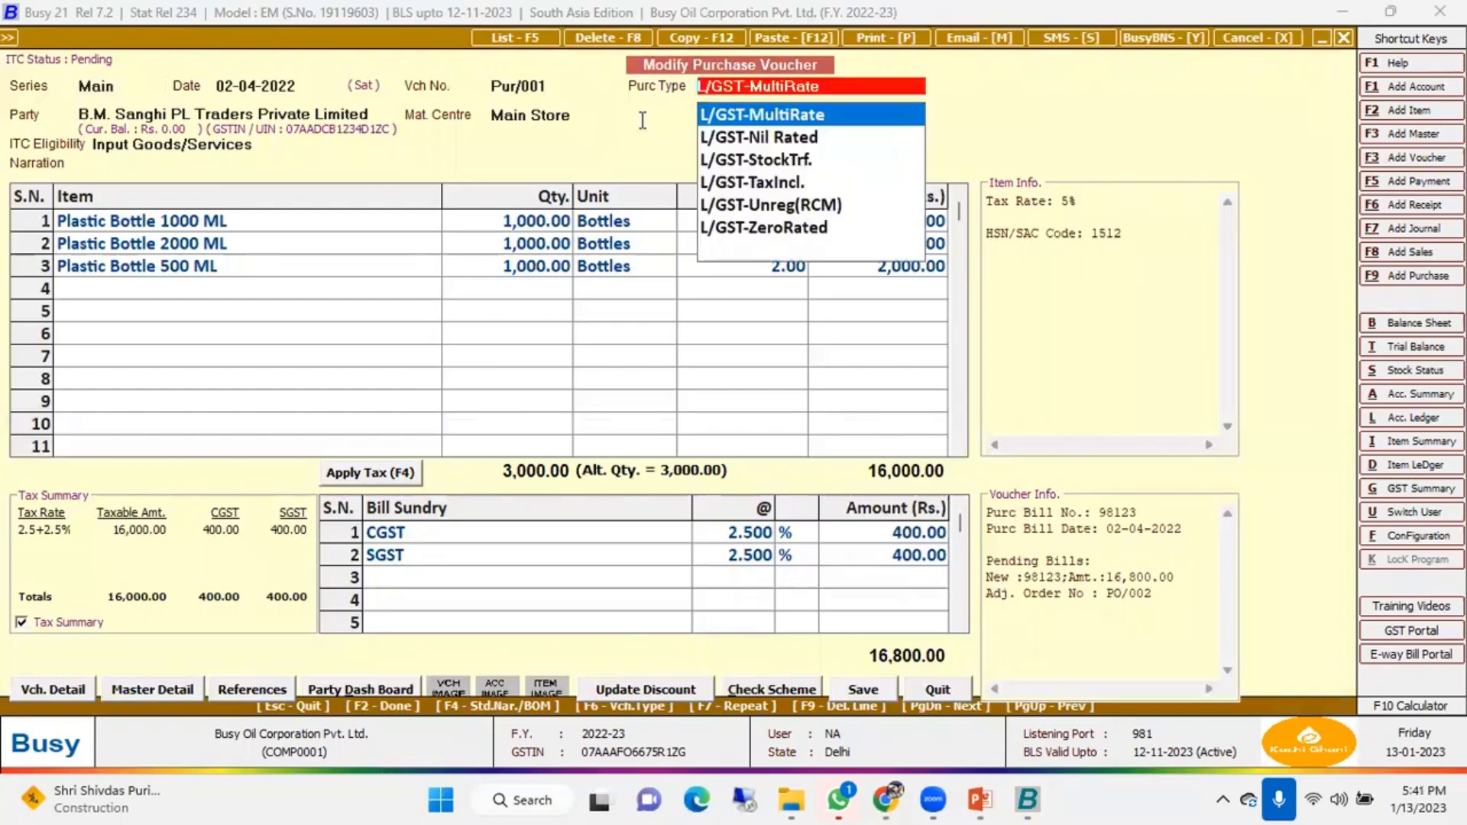
key("Return")
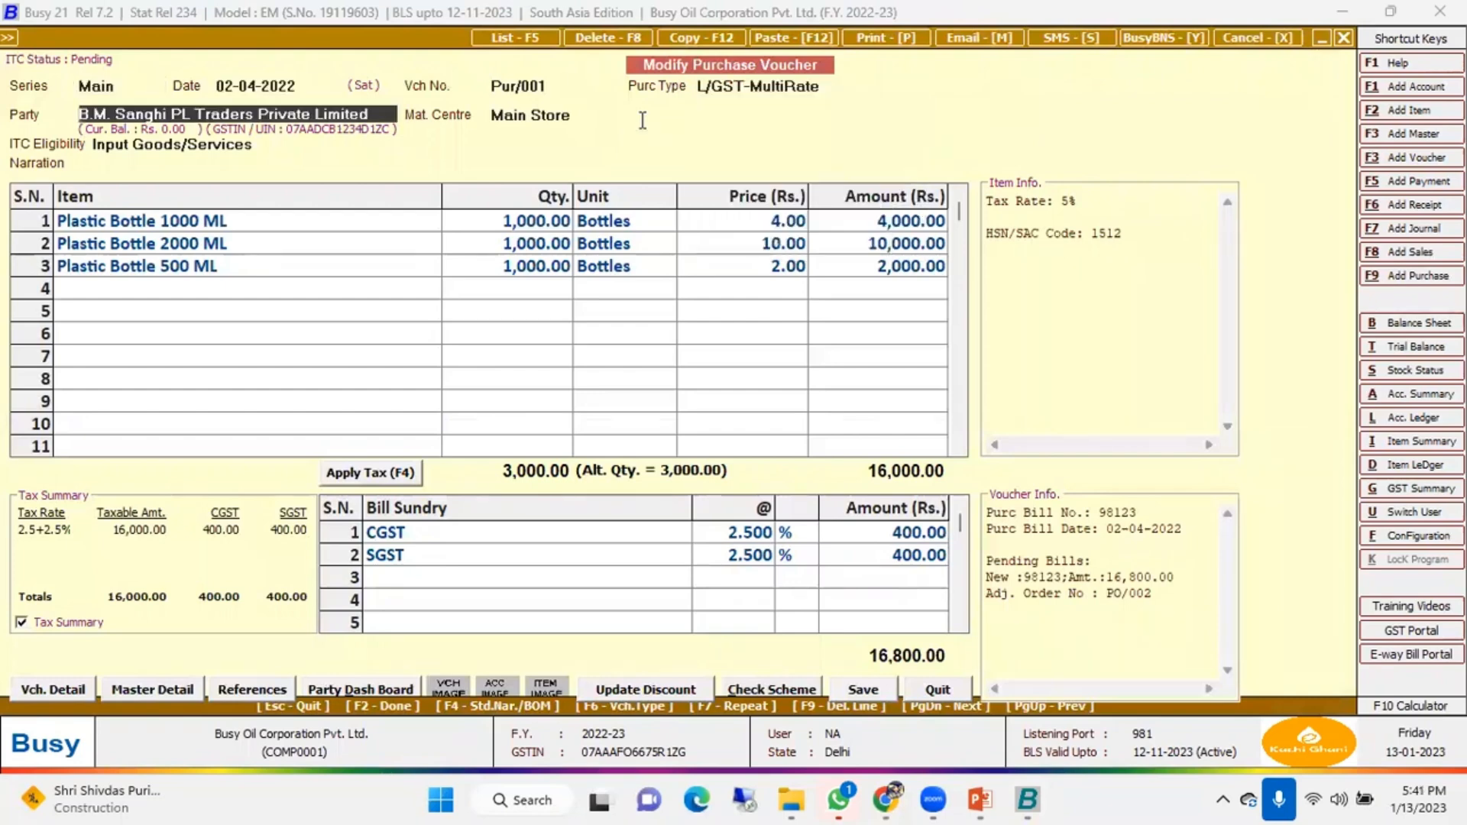
key("Return")
key("Return")
key("Return")
key("Return")
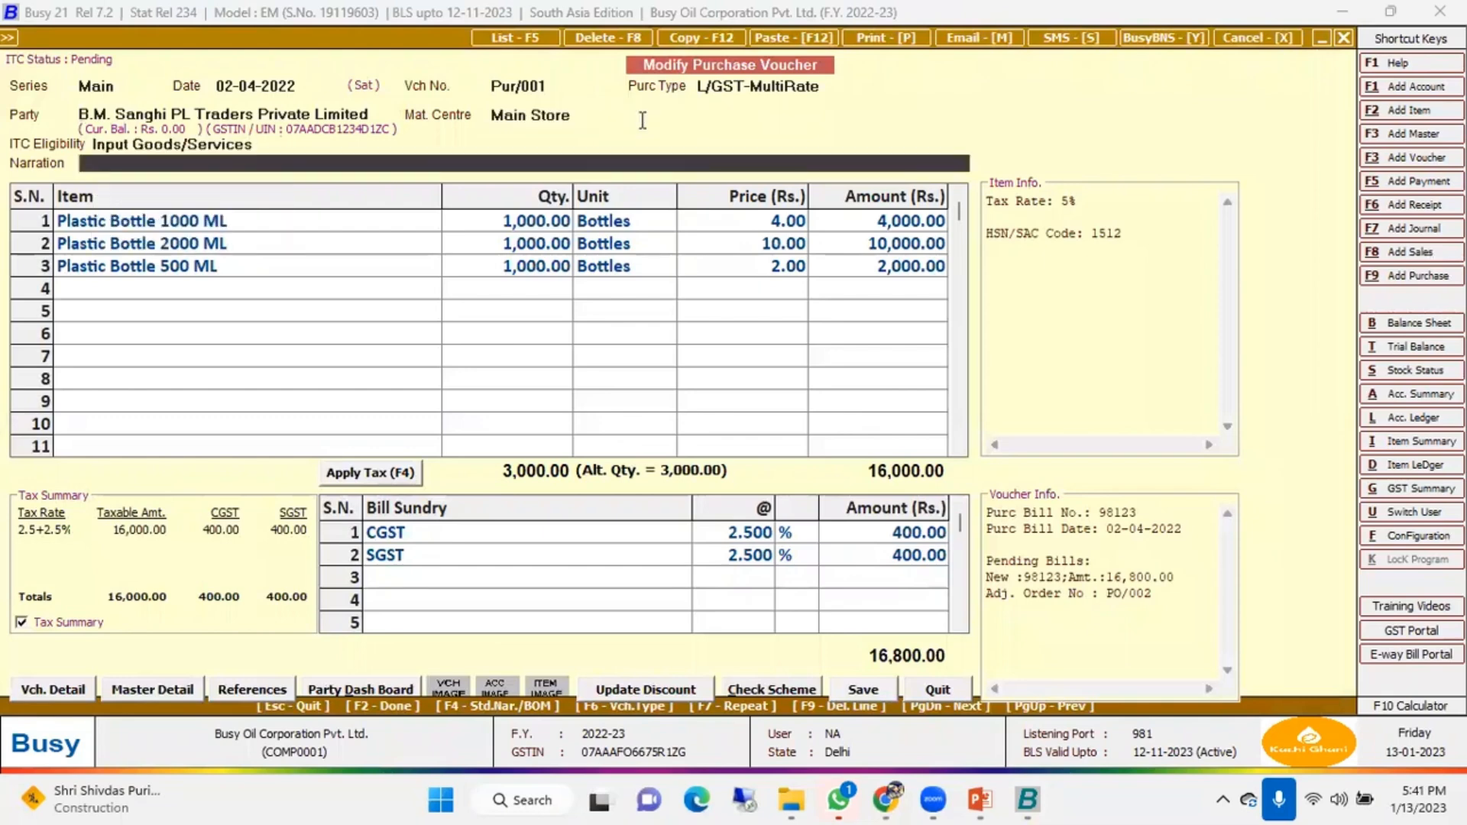
Review the plastic bottle item rows of voucher Pur/001, and finish the voucher without changing it
key("Down")
key("Down")
key("Up")
key("Up")
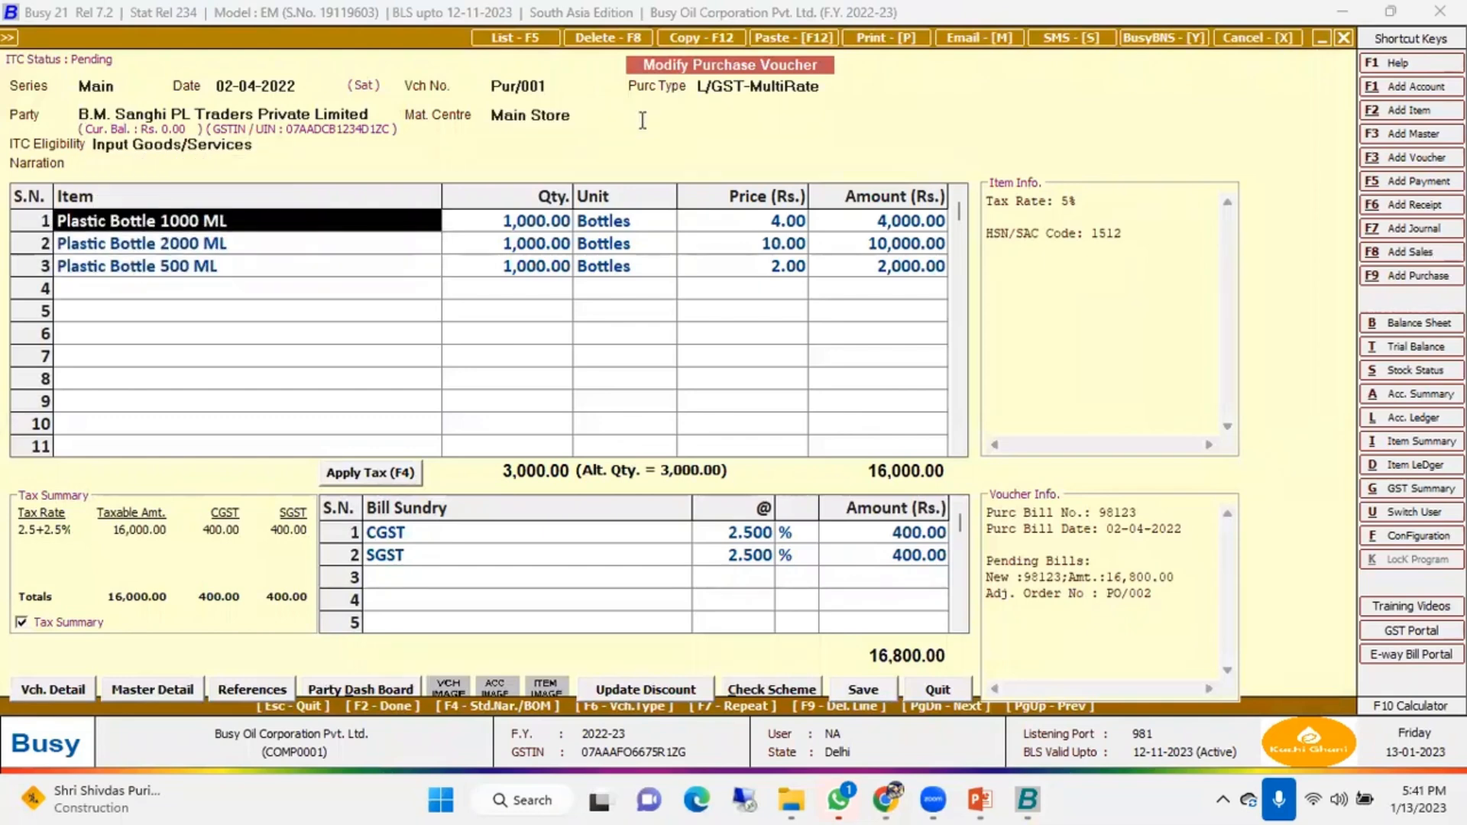
key("Return")
key("Return")
key("Return")
key("Return")
key("Return")
key("Return")
key("Return")
key("Return")
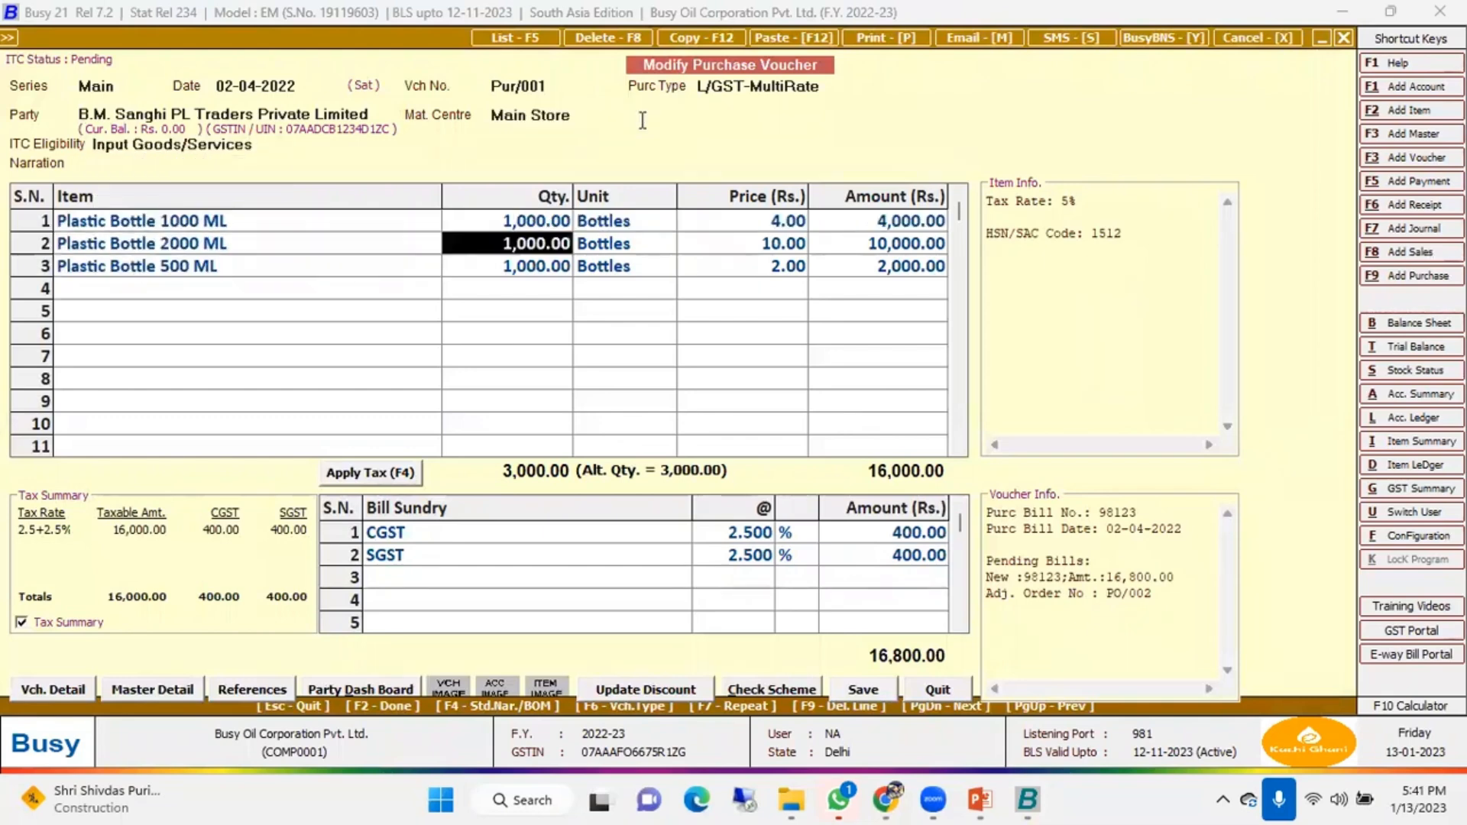
key("F2")
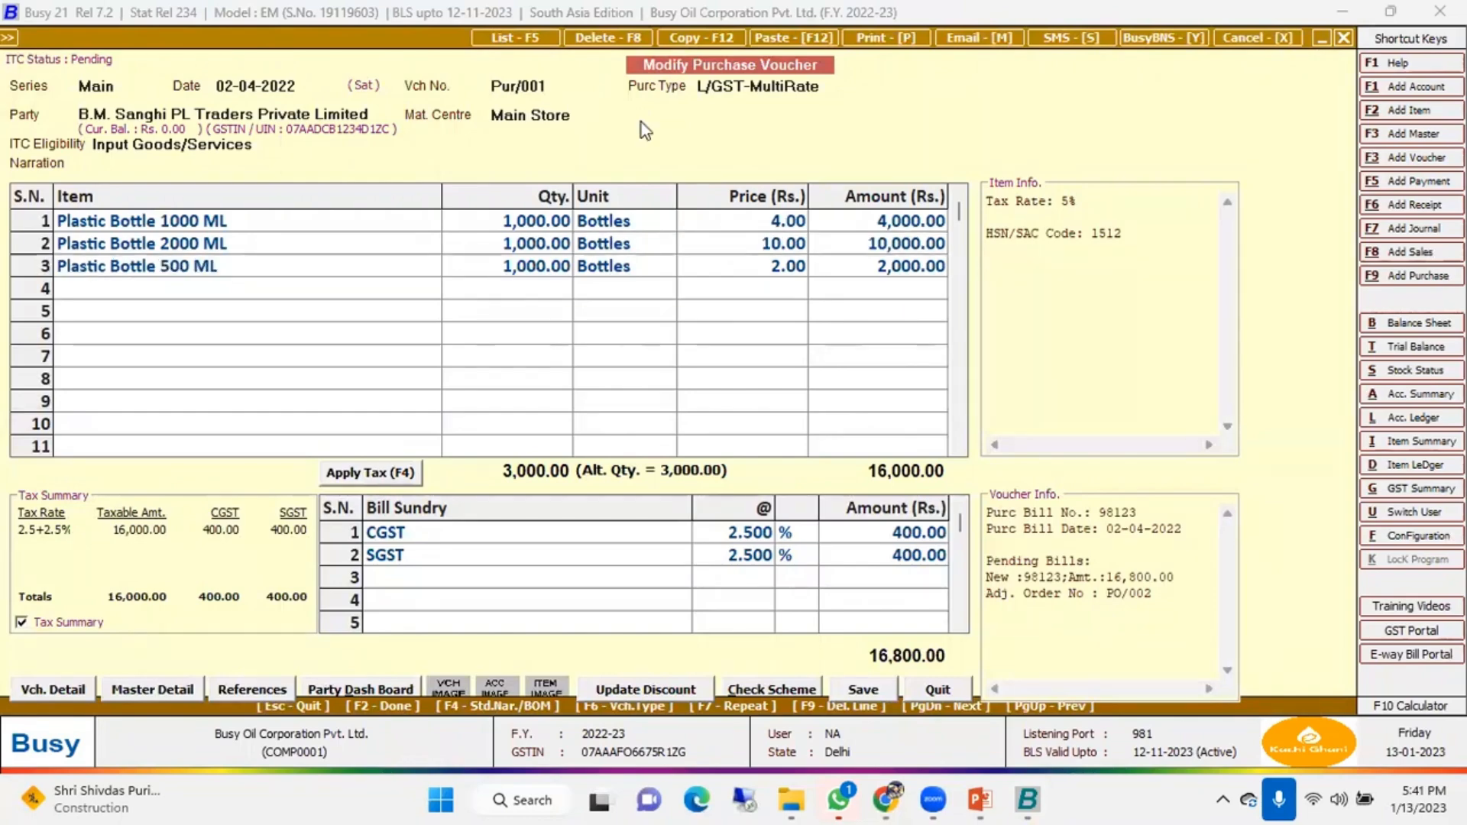
Open purchase voucher Pur/002 and go through its header down to the Mustard Seeds row
key("Down")
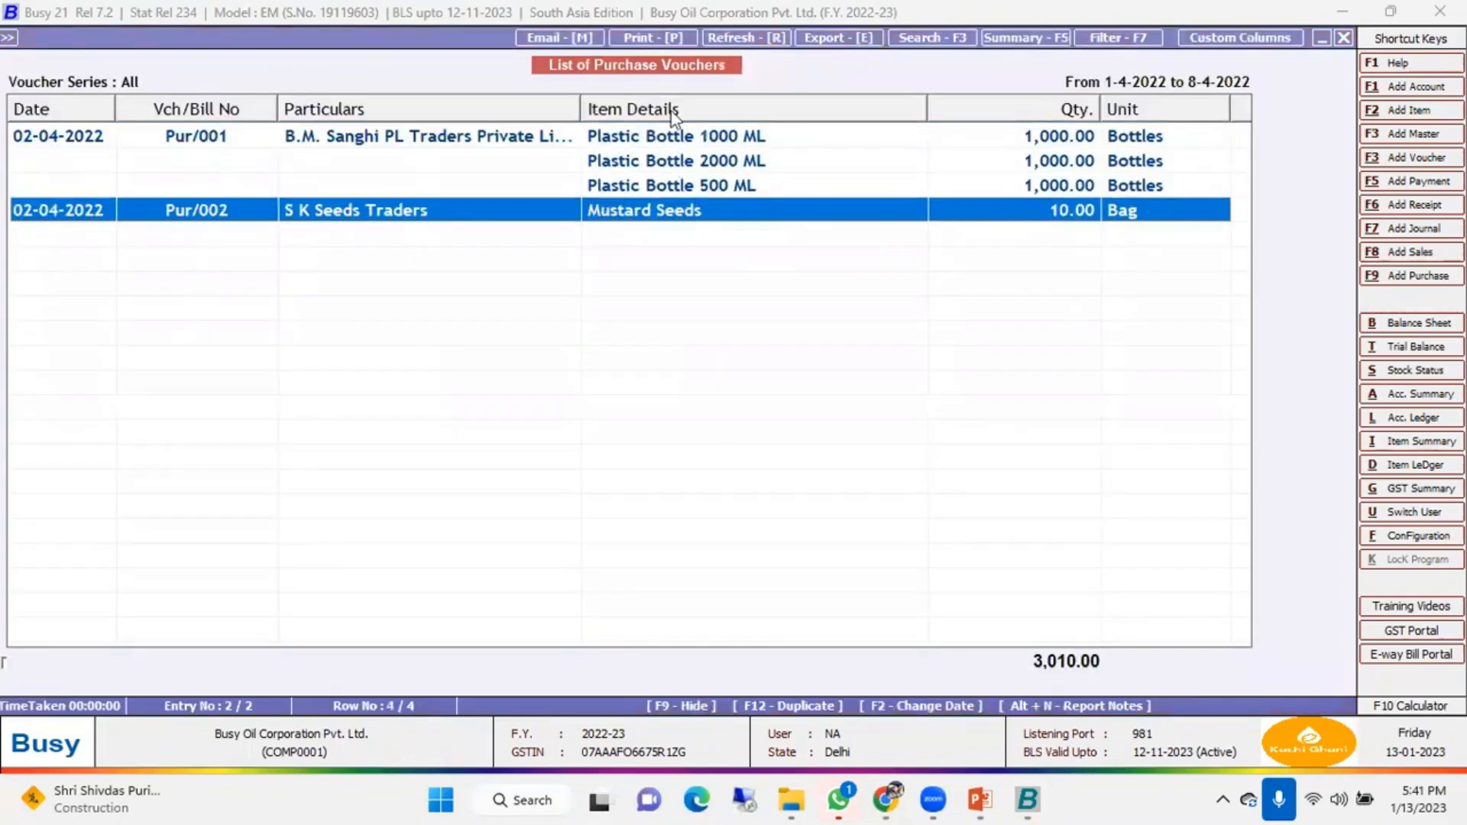
key("Return")
key("Return")
key("Return")
key("Return")
key("Return")
key("Return")
key("Return")
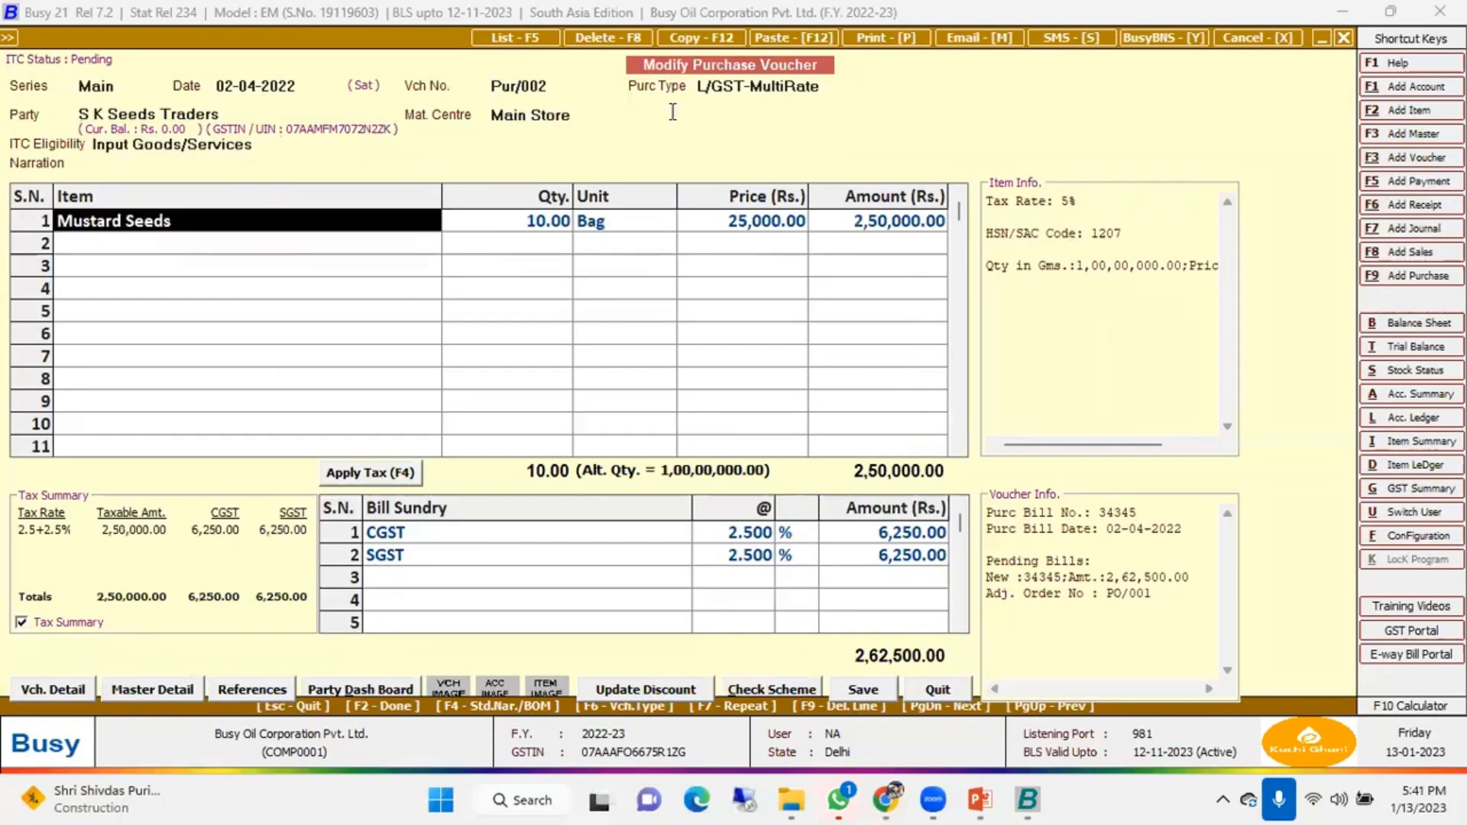
Check the Mustard Seeds quantity, unit and price in voucher Pur/002, and return to the Transactions menu
key("Return")
key("Return")
key("Return")
key("Return")
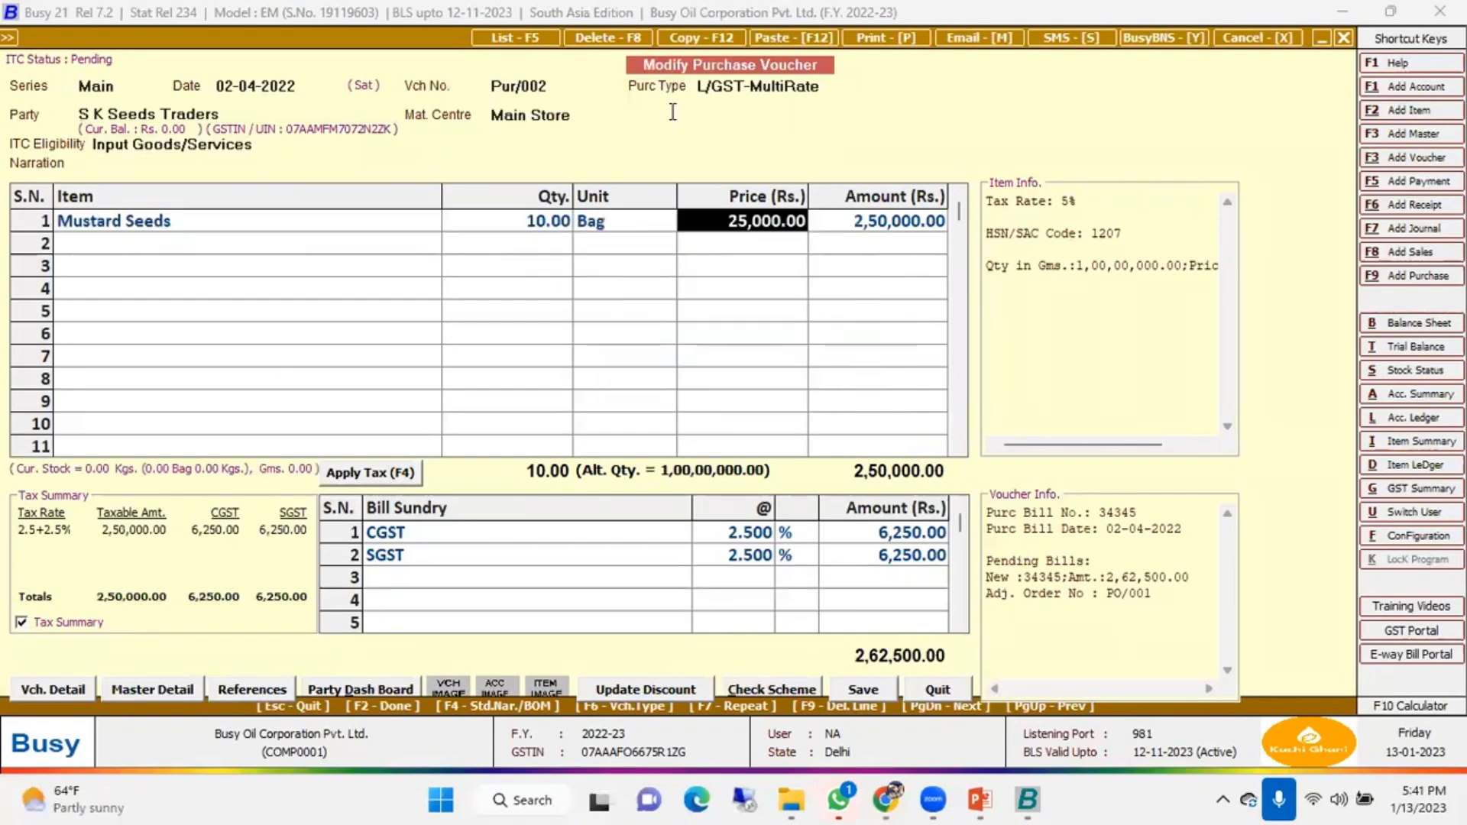
key("Escape")
key("Return")
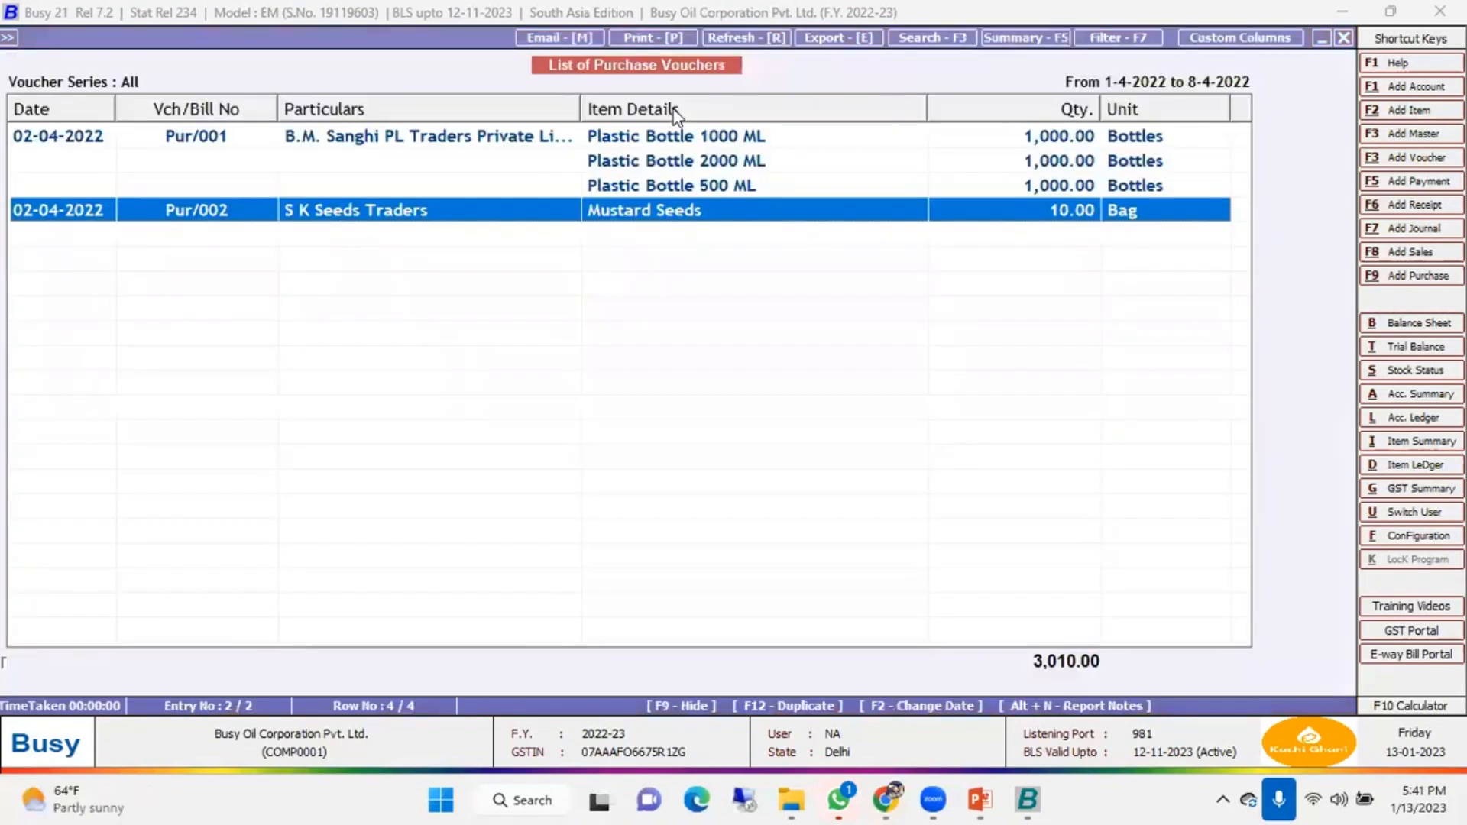
key("Escape")
key("Escape")
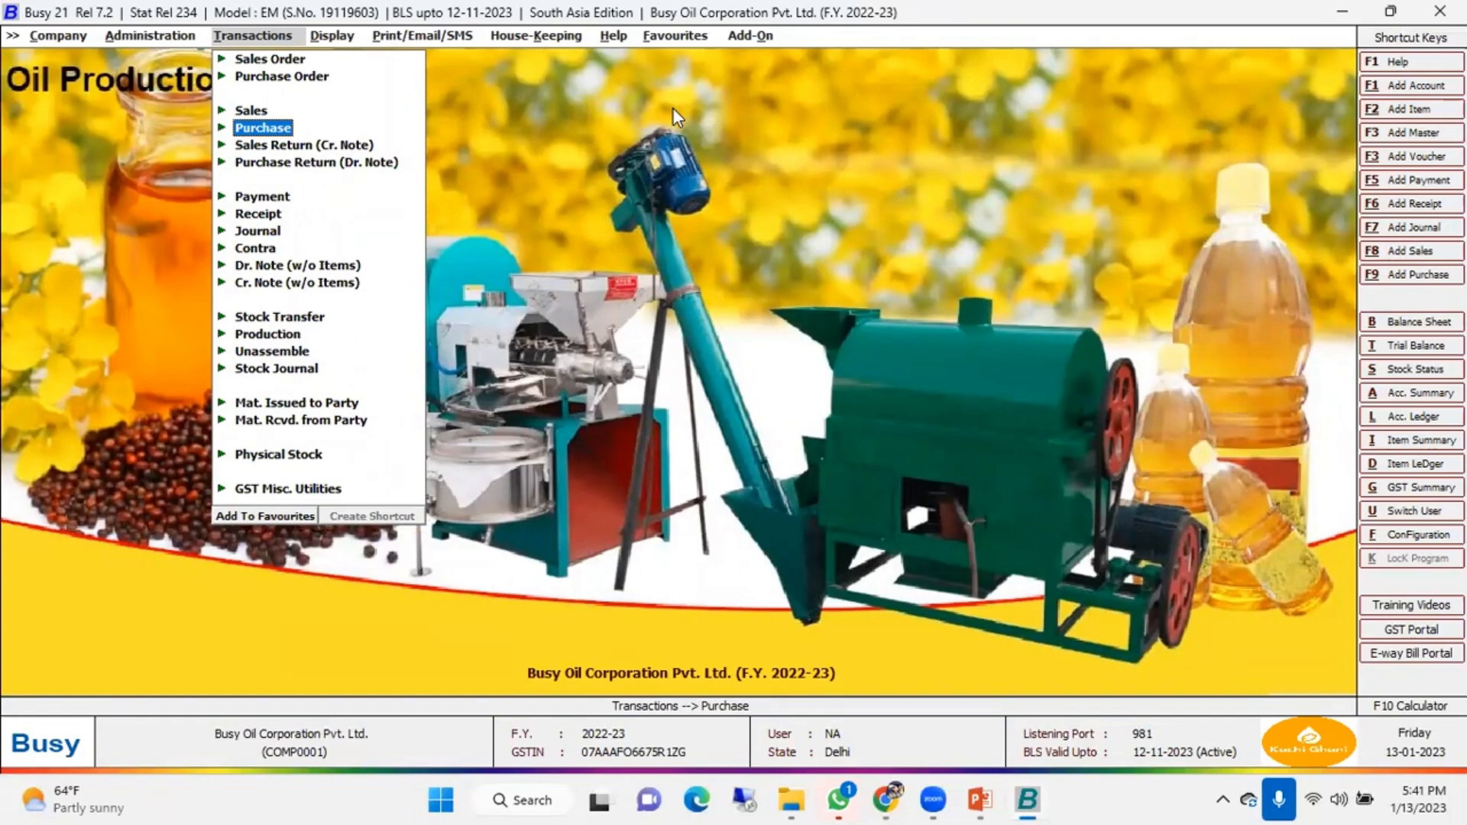
Open the Production Planning report from the production reports
key("Right")
key("Down")
key("Down")
key("Down")
key("Down")
key("Down")
key("Down")
key("Down")
key("Down")
key("Down")
key("Down")
key("Down")
key("Down")
key("Down")
key("Down")
key("Down")
key("Down")
key("Down")
key("Down")
key("Down")
key("Down")
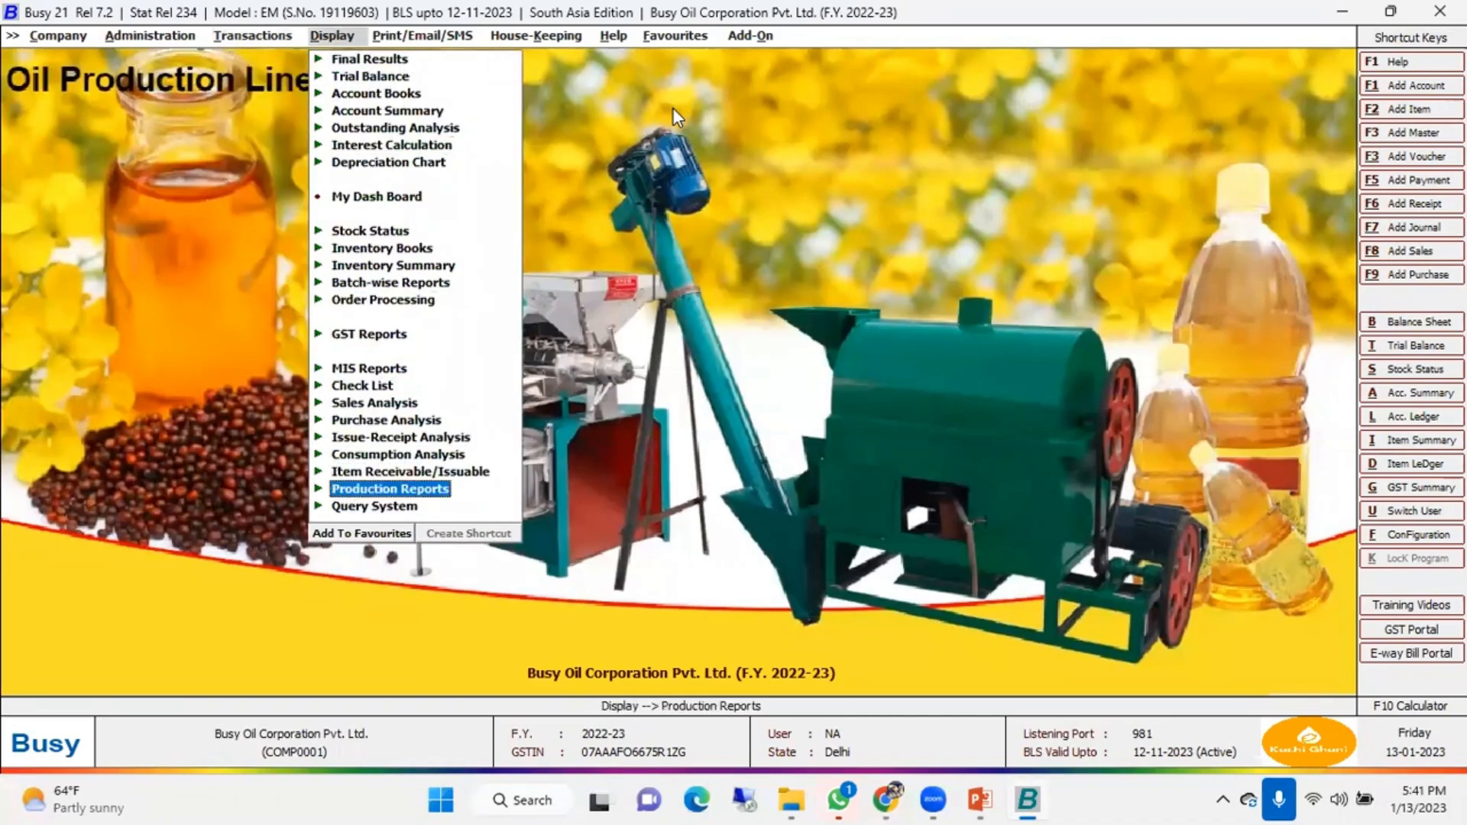
key("Return")
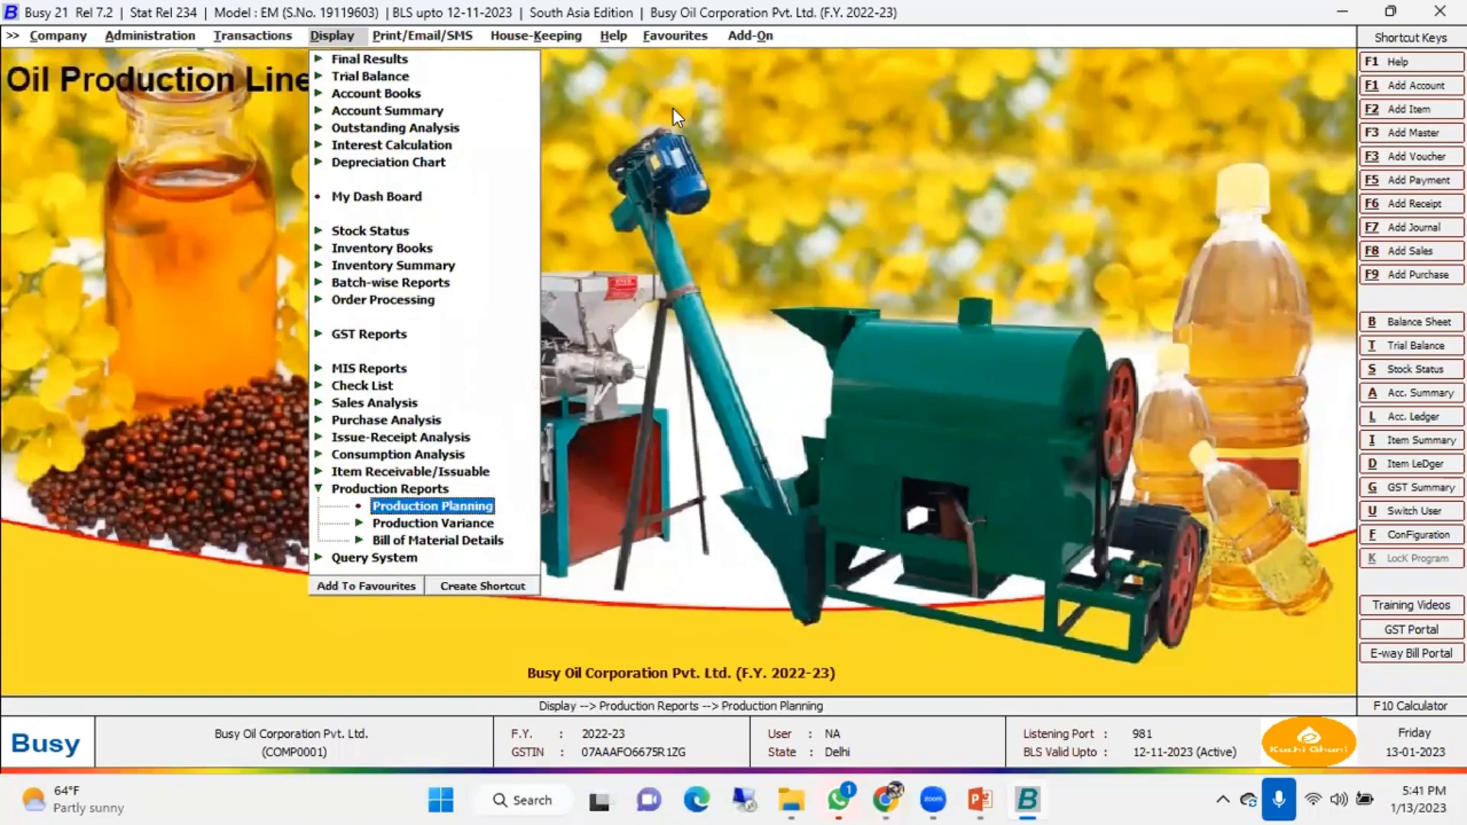
key("Return")
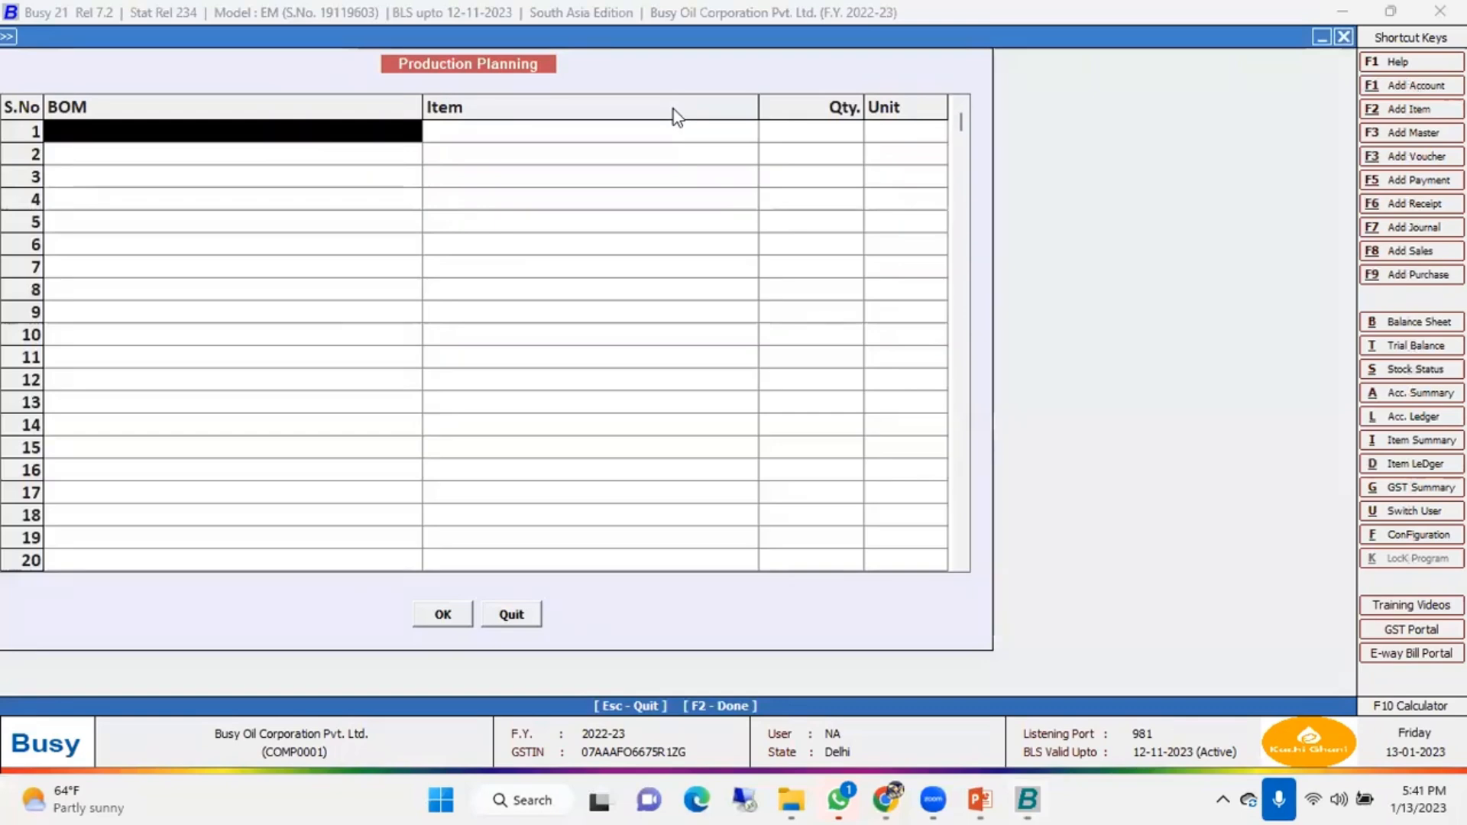
Add the Packing (Mustard Oil 1000 ML) bill of material to the production plan with a quantity of 10000 bottles
key("space")
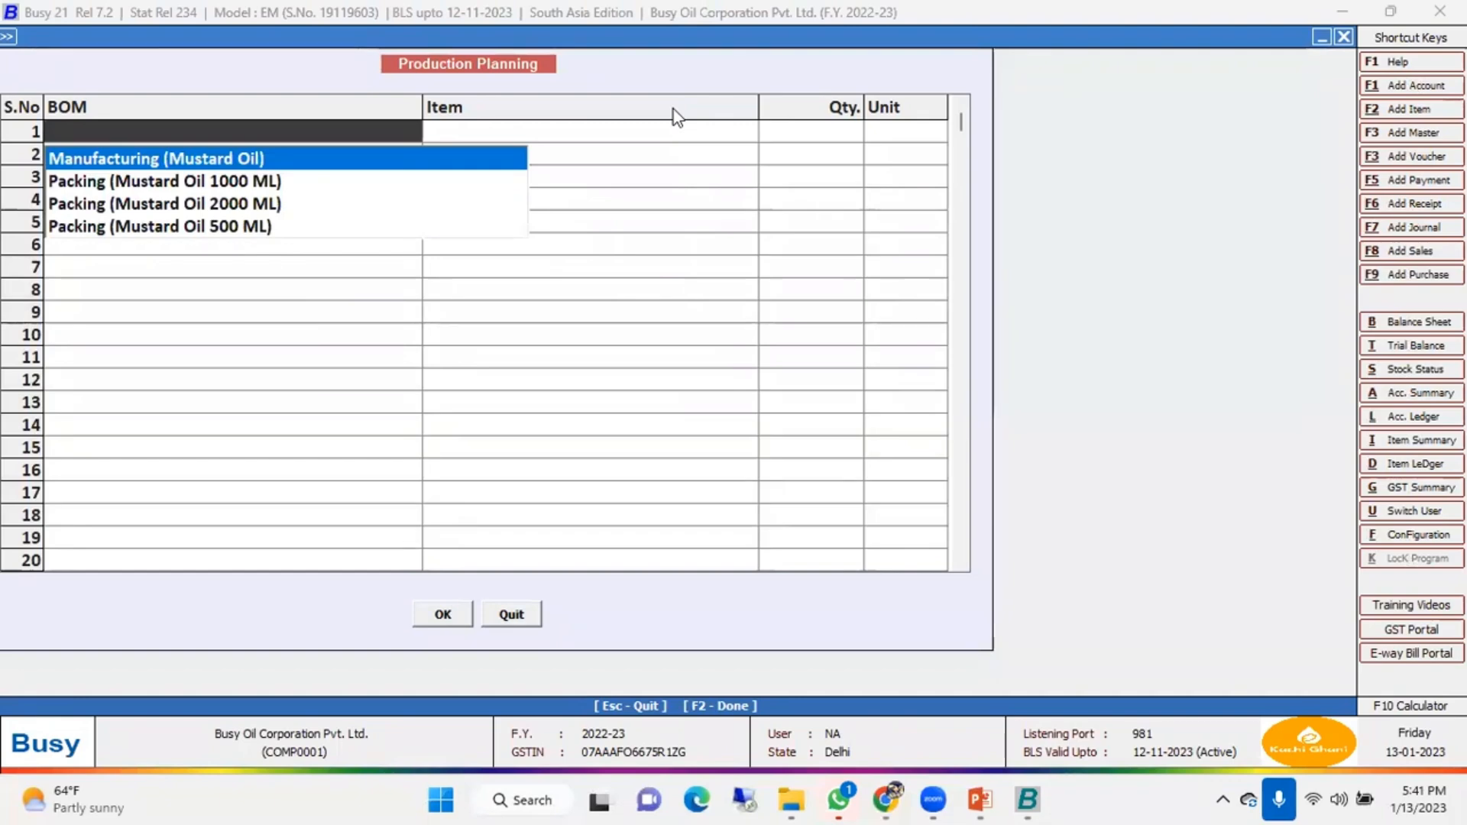
key("Down")
key("Return")
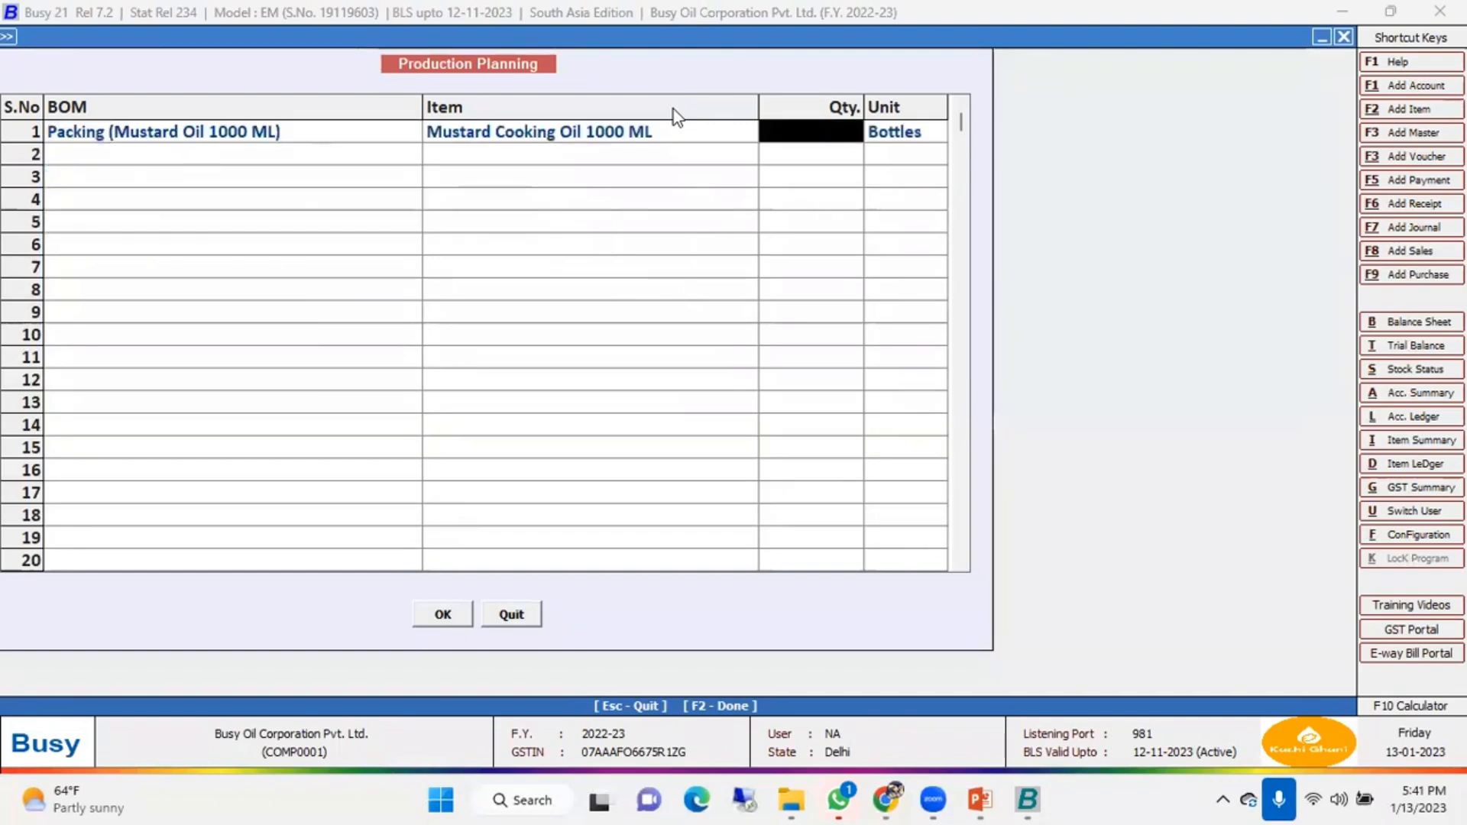
type("10000")
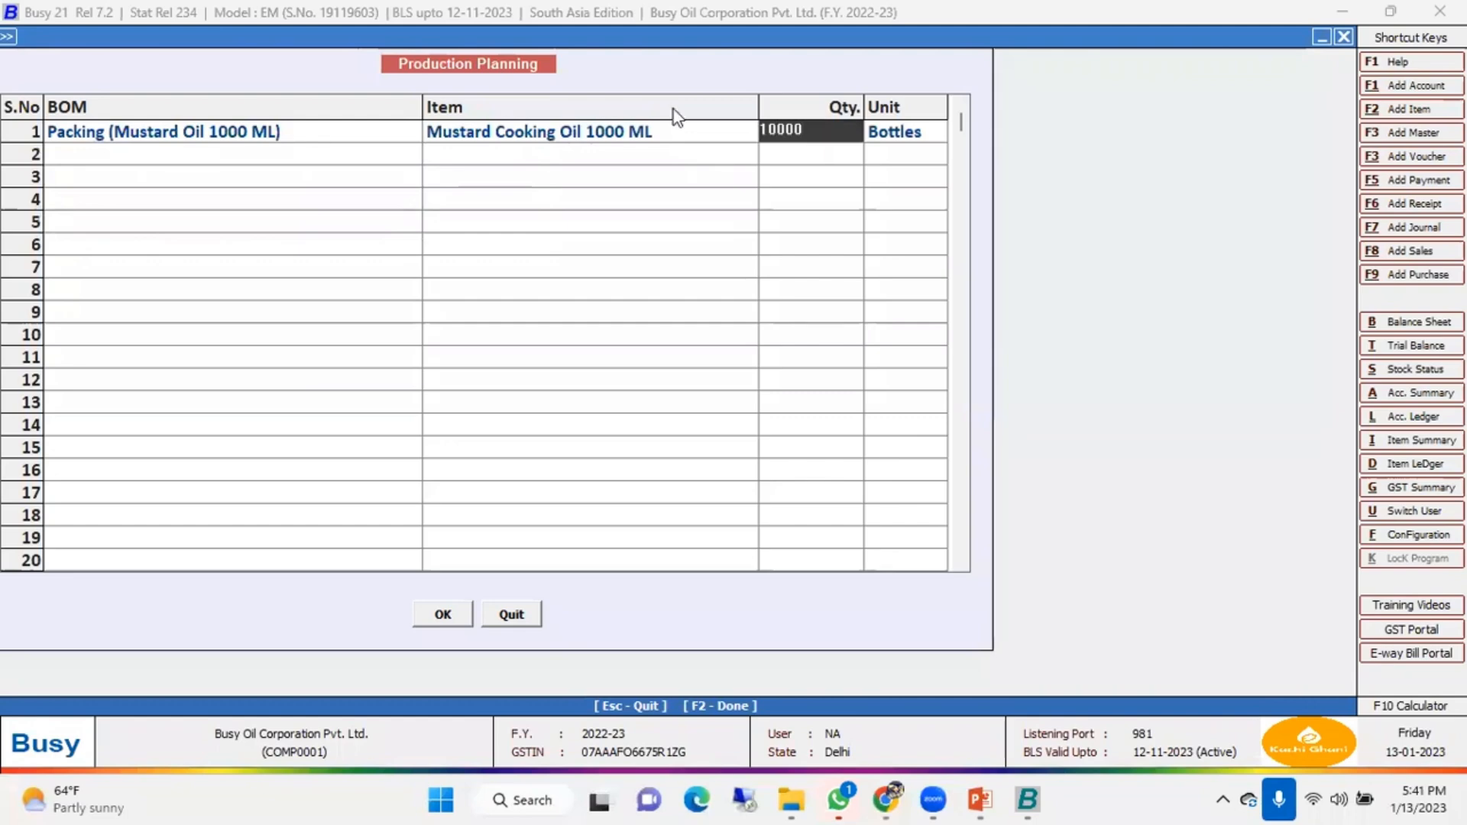
key("Return")
key("Return")
Add the Packing (Mustard Oil 2000 ML) bill of material to the production plan with a quantity of 10,000 bottles
key("Down")
key("Return")
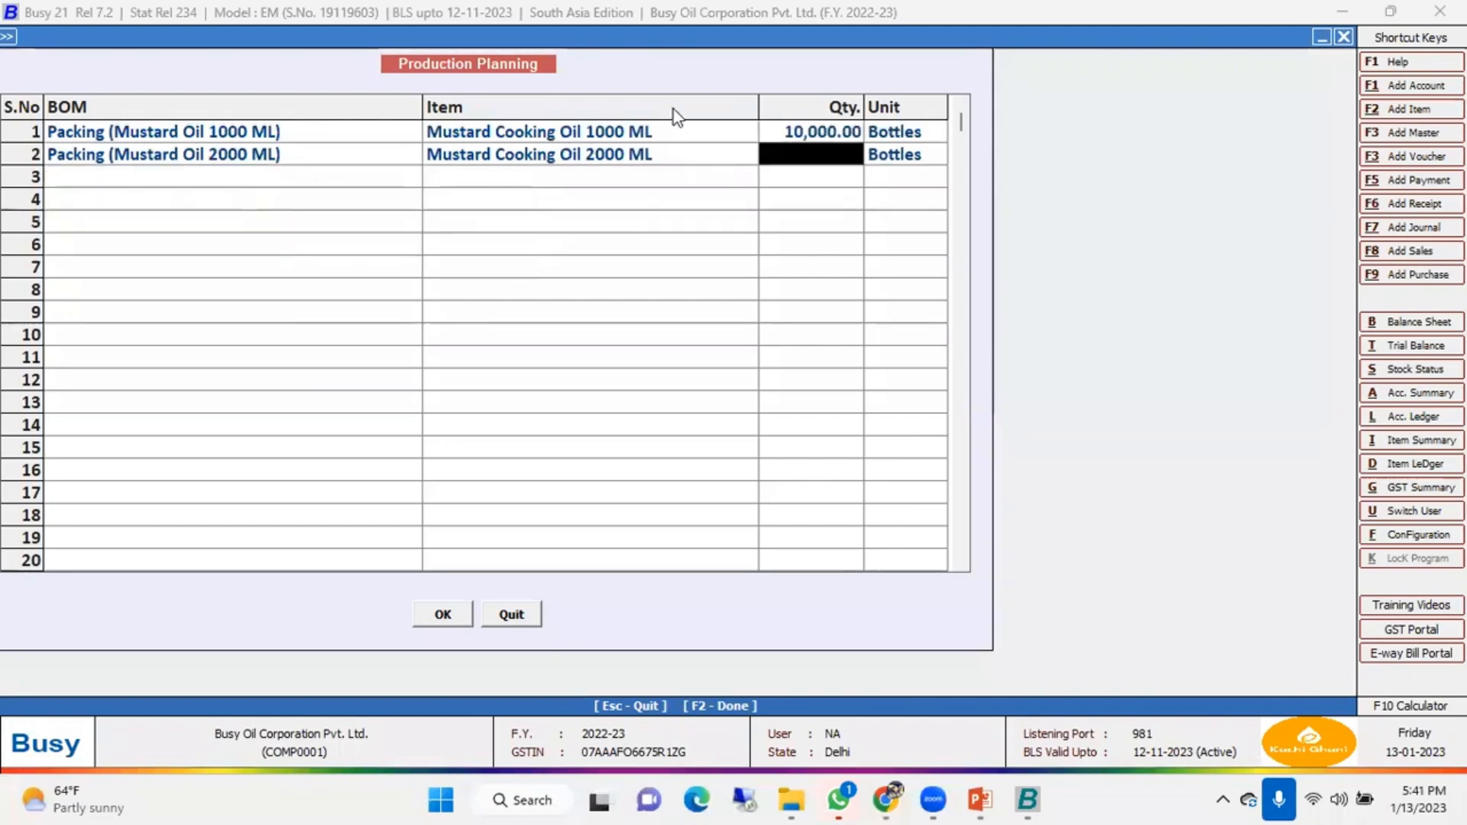
type("10,0")
type("0000")
key("Return")
key("Return")
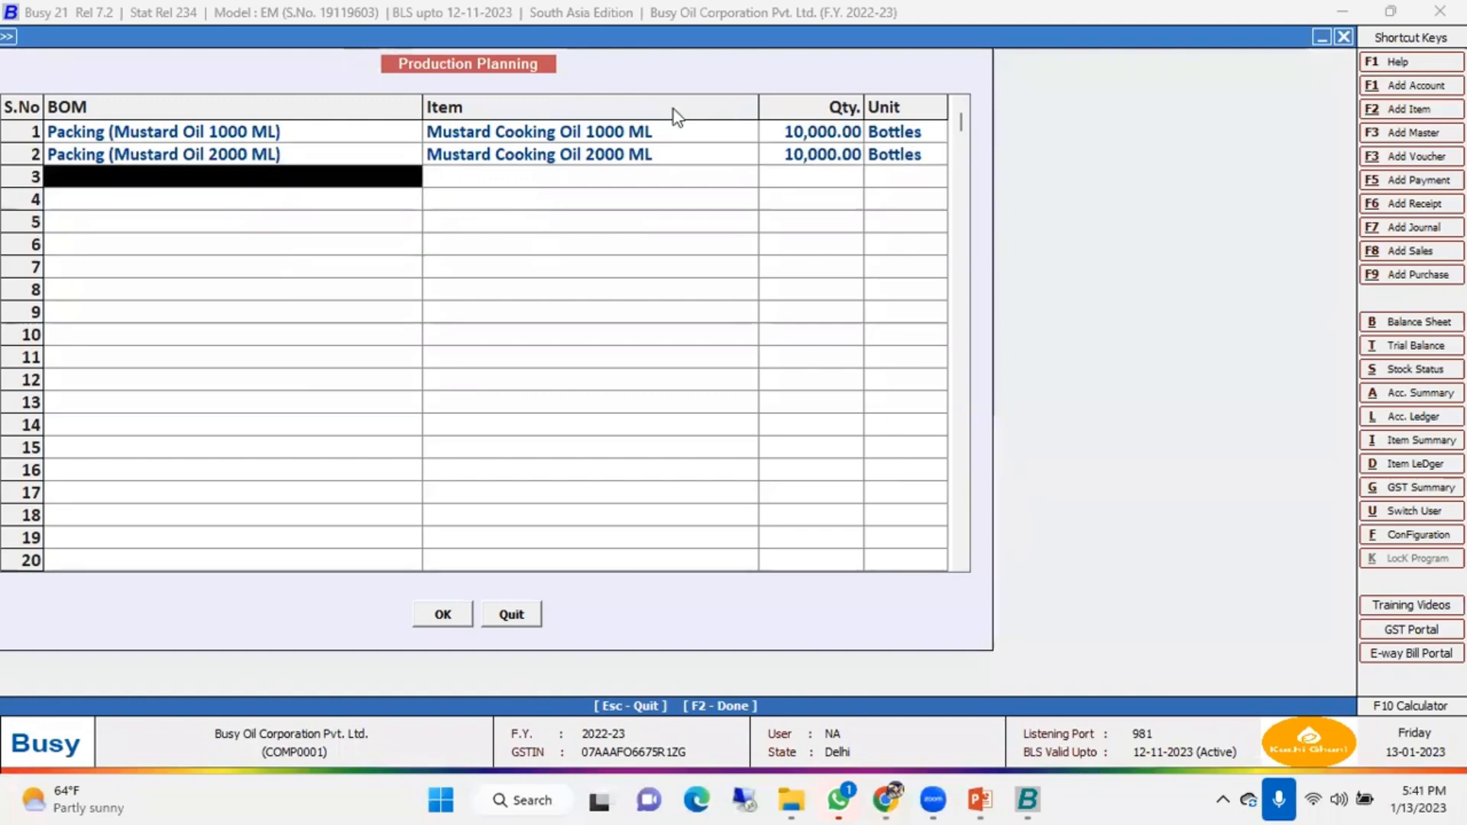
key("Up")
key("Return")
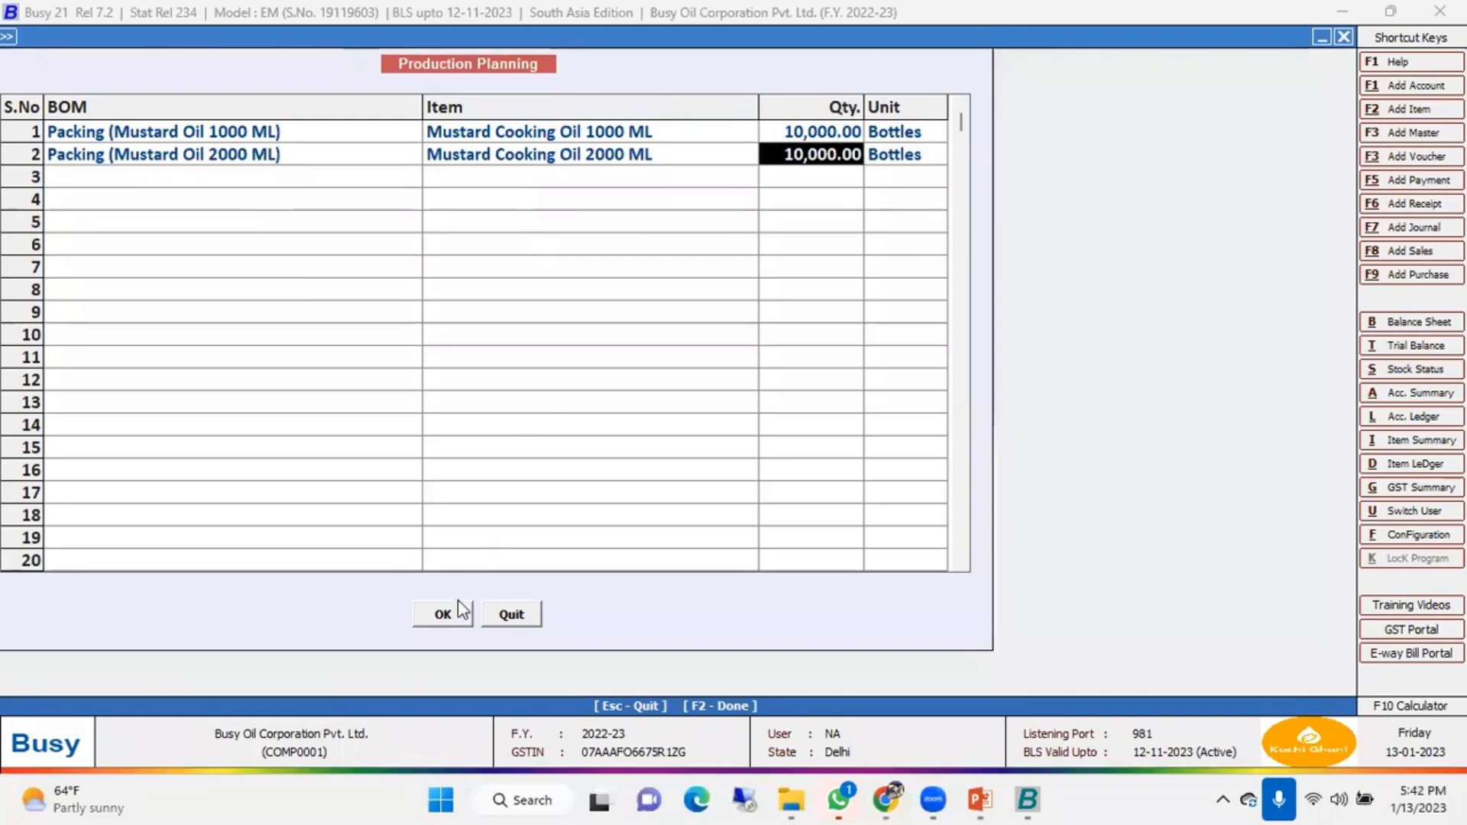
Generate the planning report for all material centres, considering multiple-level BOMs, dated 08-04-2022, without item values or pending orders
left_click(443, 614)
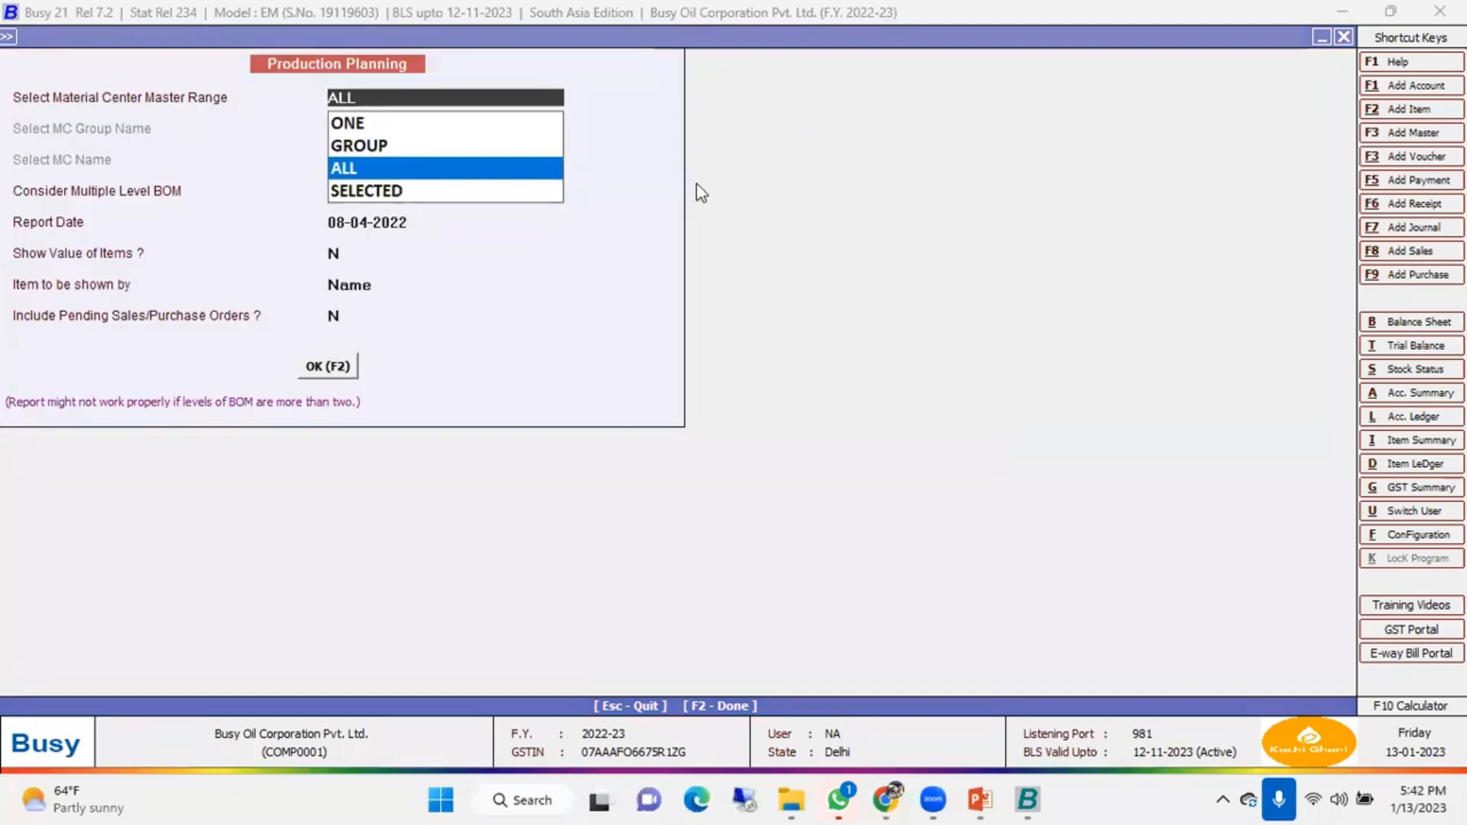
key("Return")
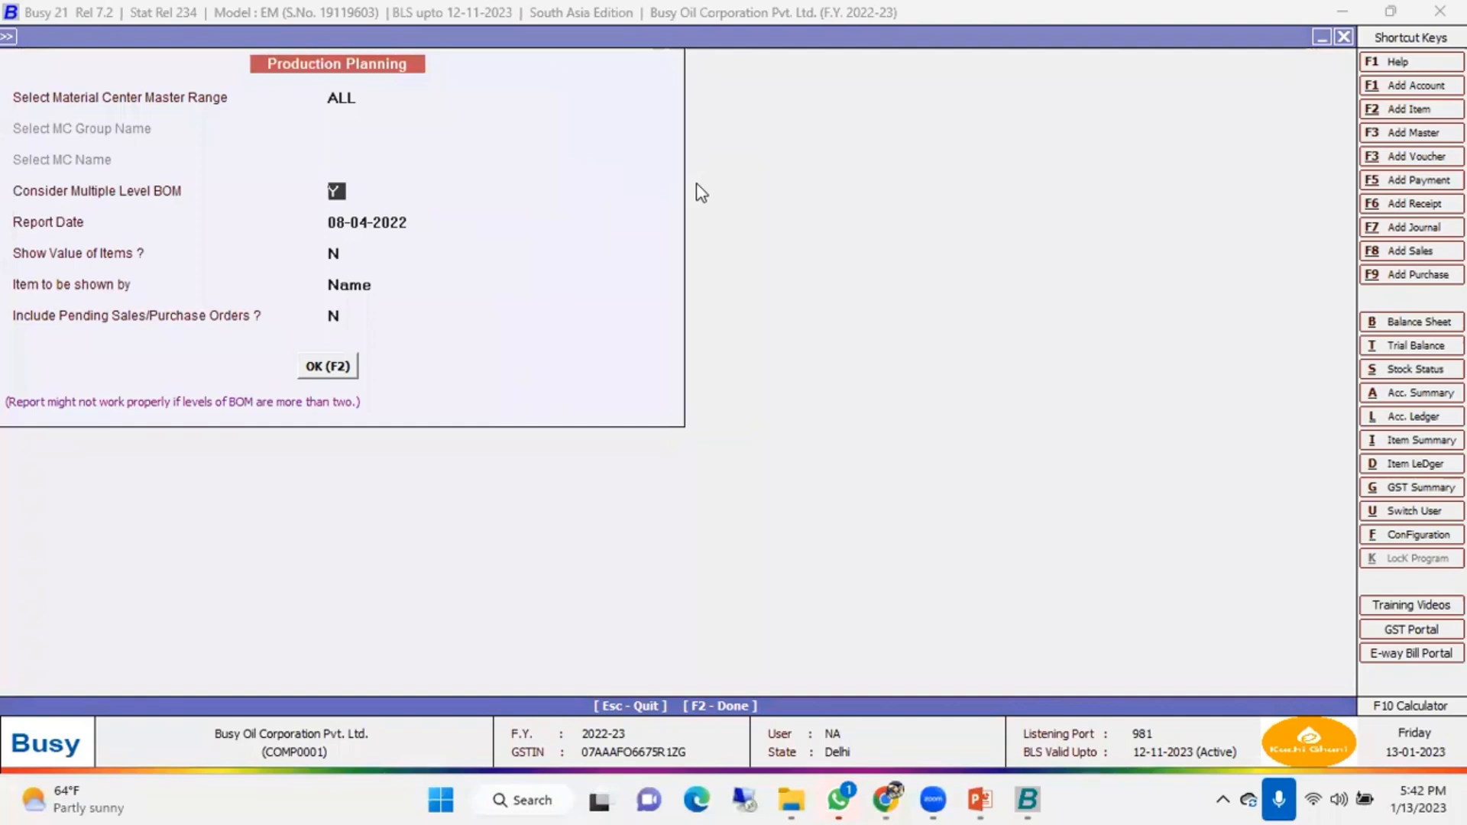
key("Return")
key("Return")
key("Return")
key("Return")
key("Return")
key("Return")
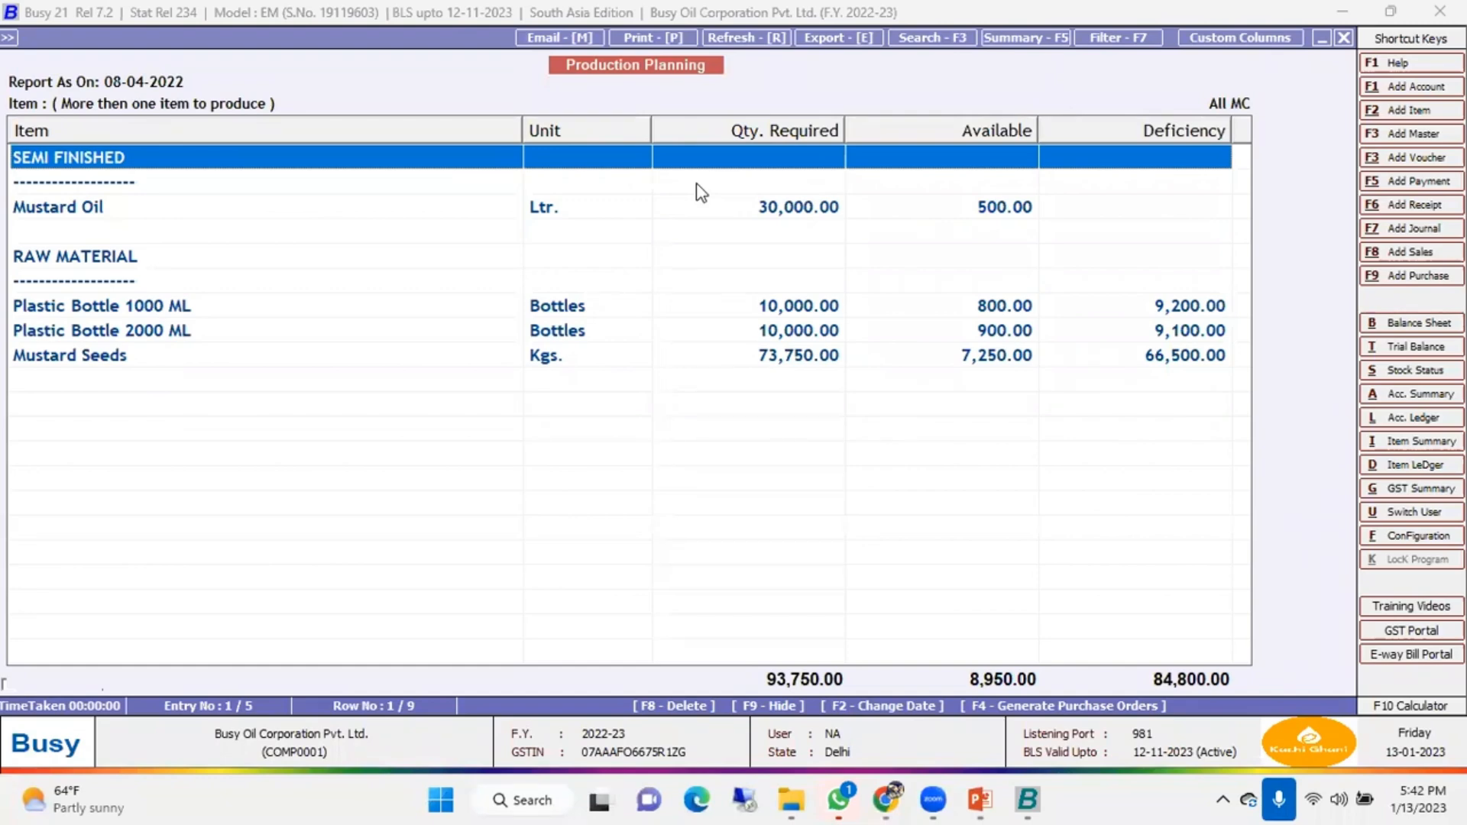
Examine the required, available and deficient quantities of mustard oil, plastic bottles and mustard seeds in the planning report
key("Down")
key("Down")
key("Down")
key("Down")
key("Down")
key("Down")
key("Down")
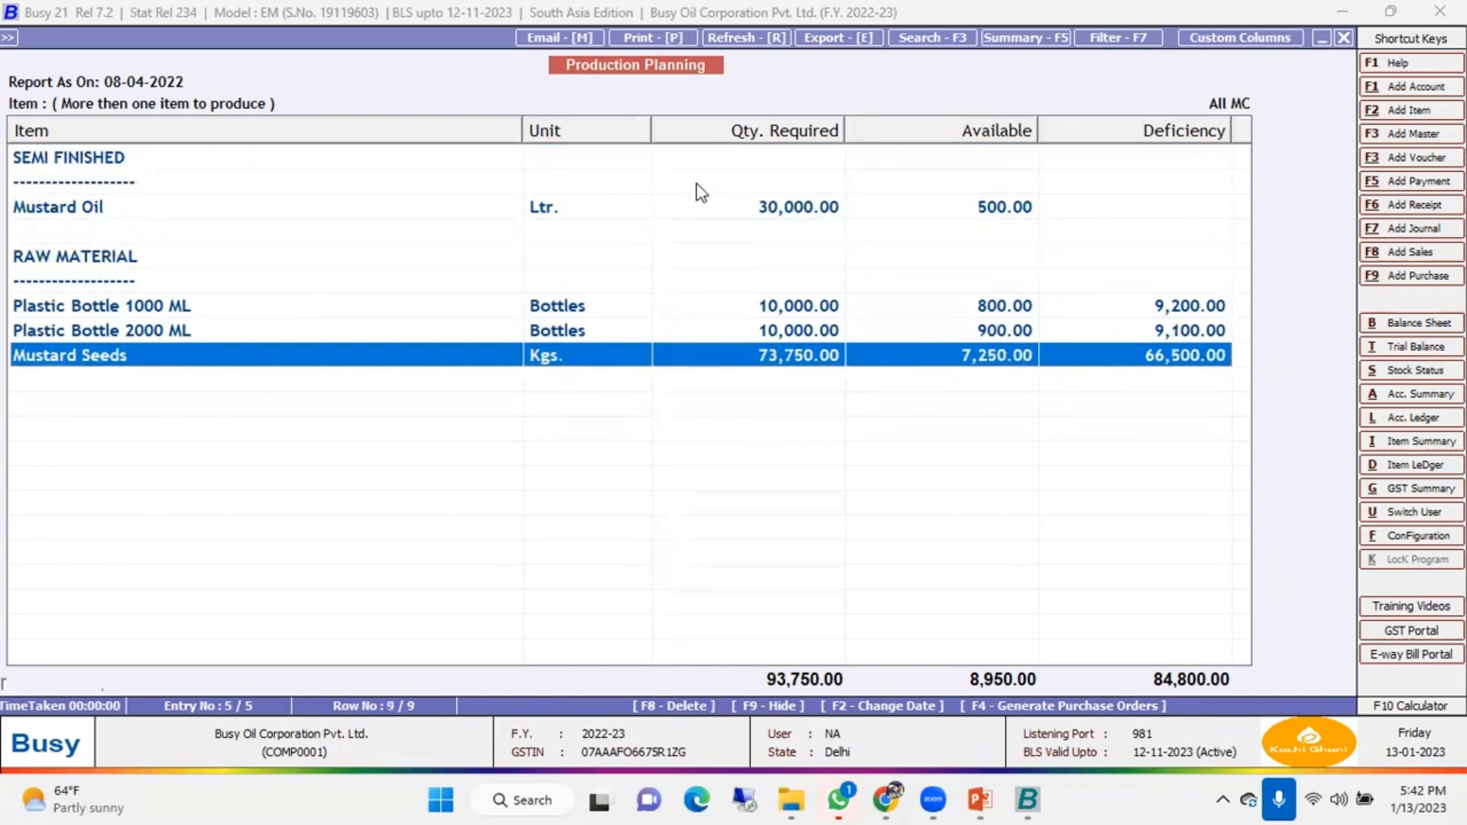
key("Up")
key("Up")
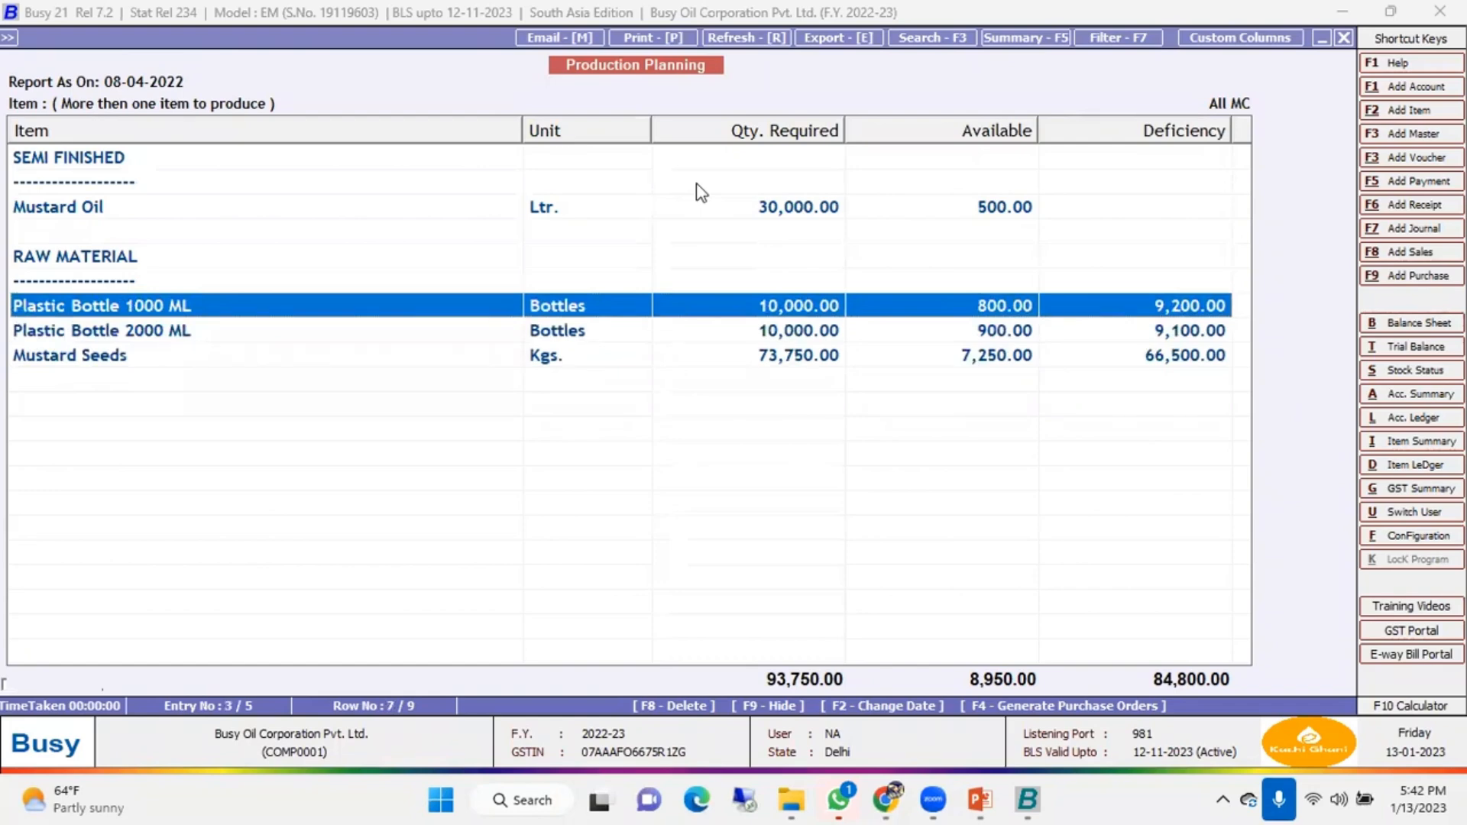
key("Down")
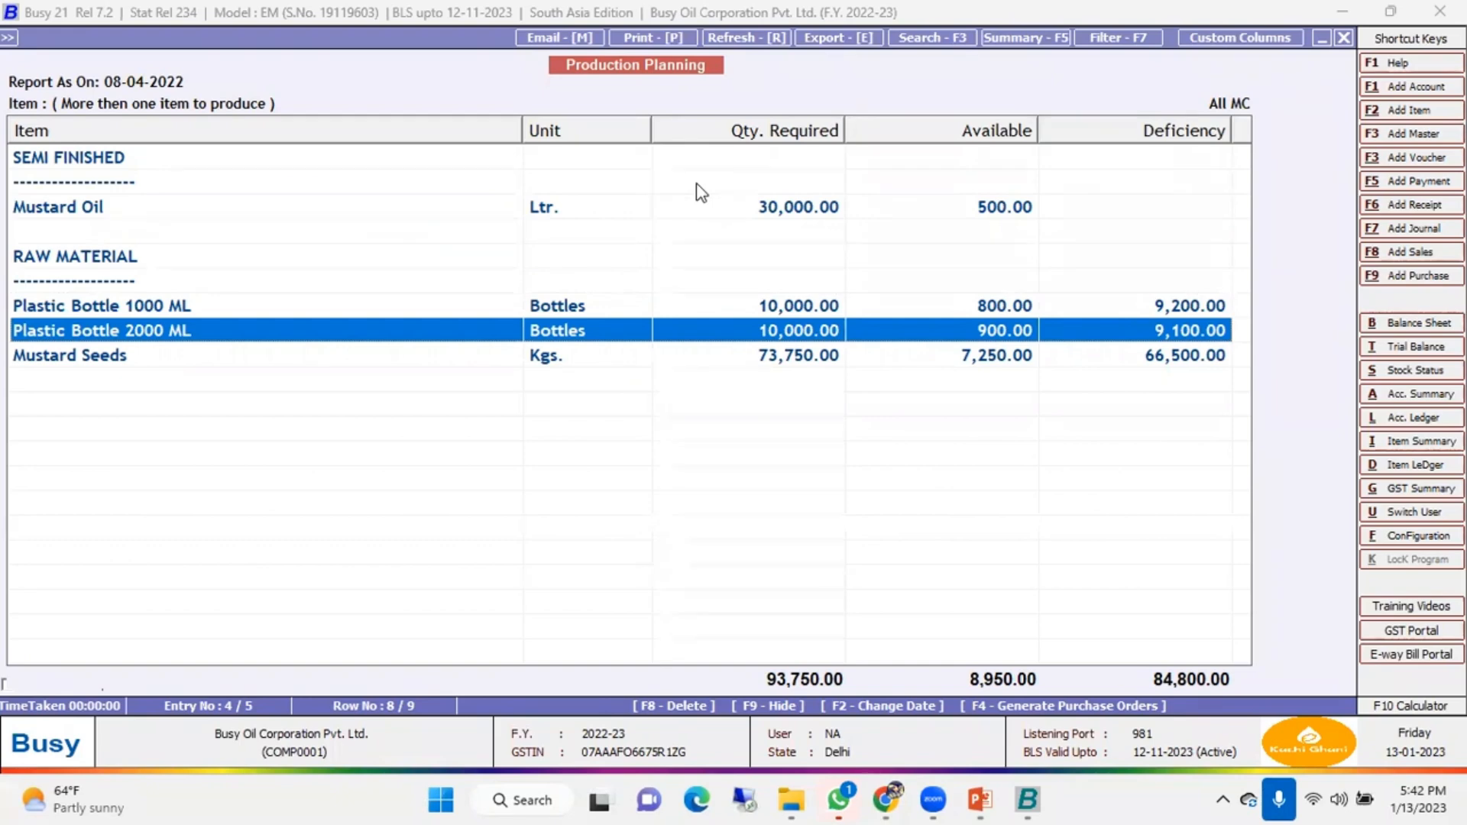
key("Down")
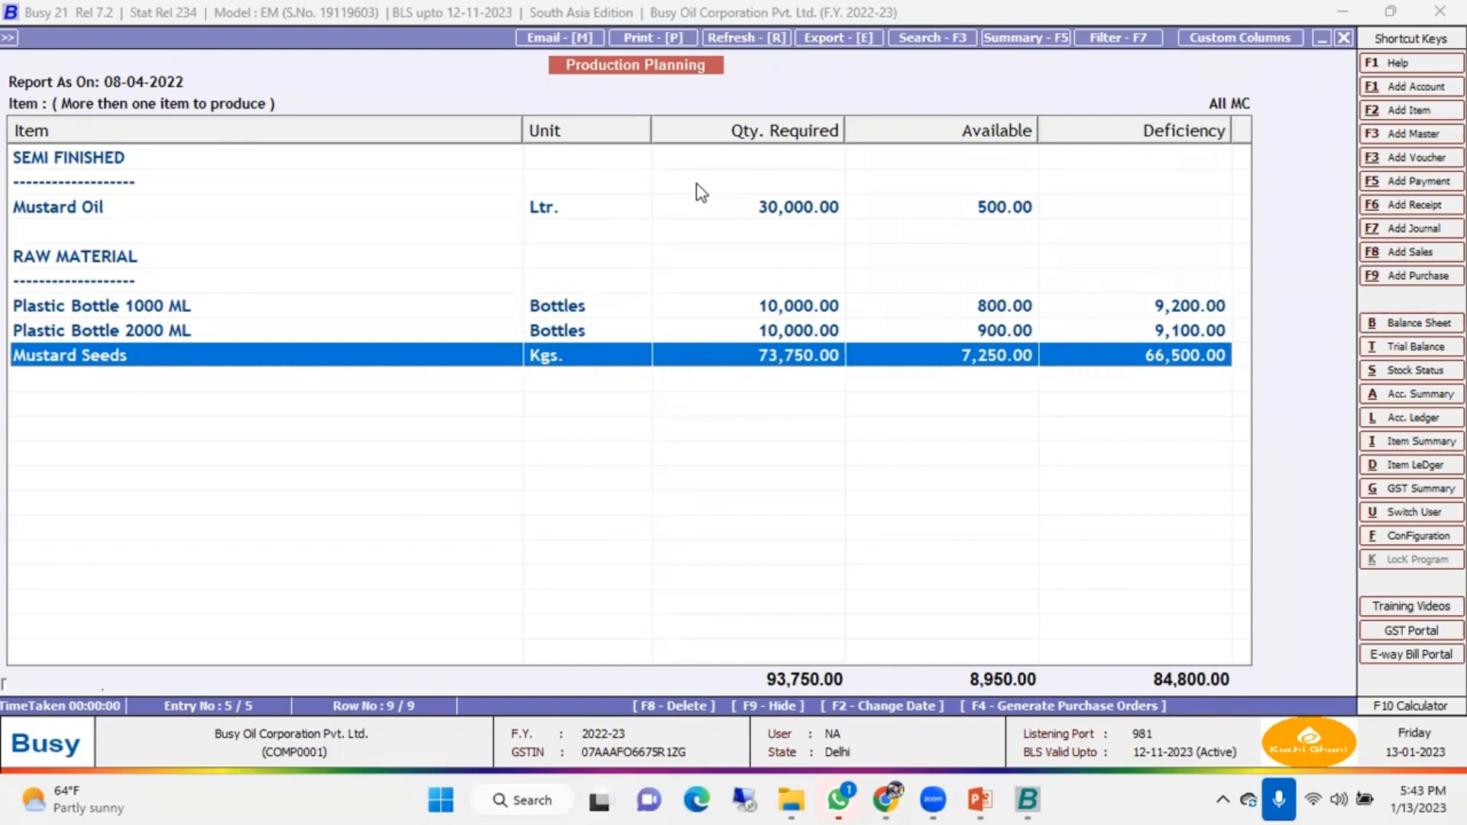
Generate purchase orders for all items in the planning report at 100 percent of the deficiency, excluding items with zero shortage
key("F4")
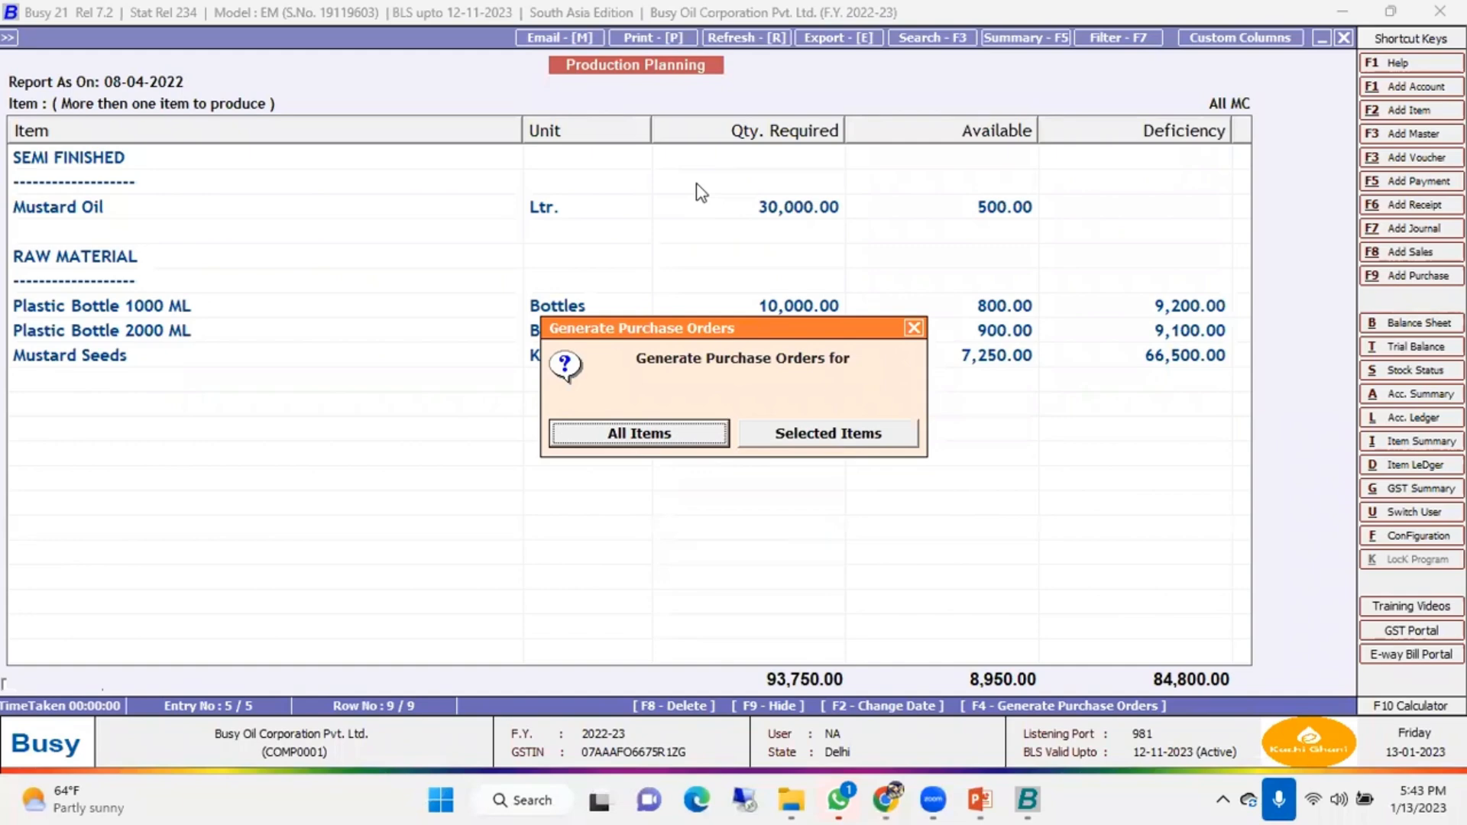
key("Return")
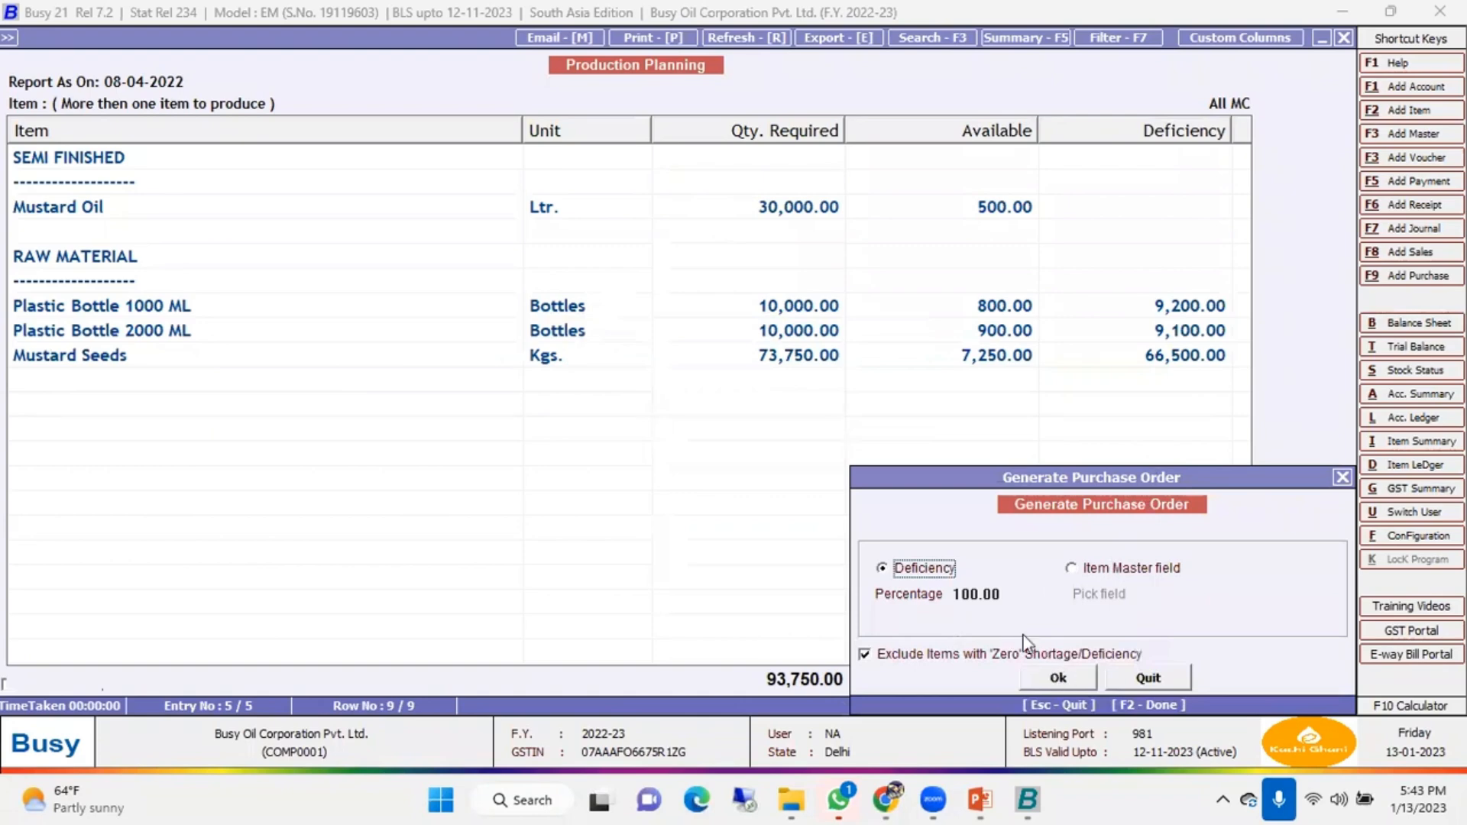
left_click(1009, 594)
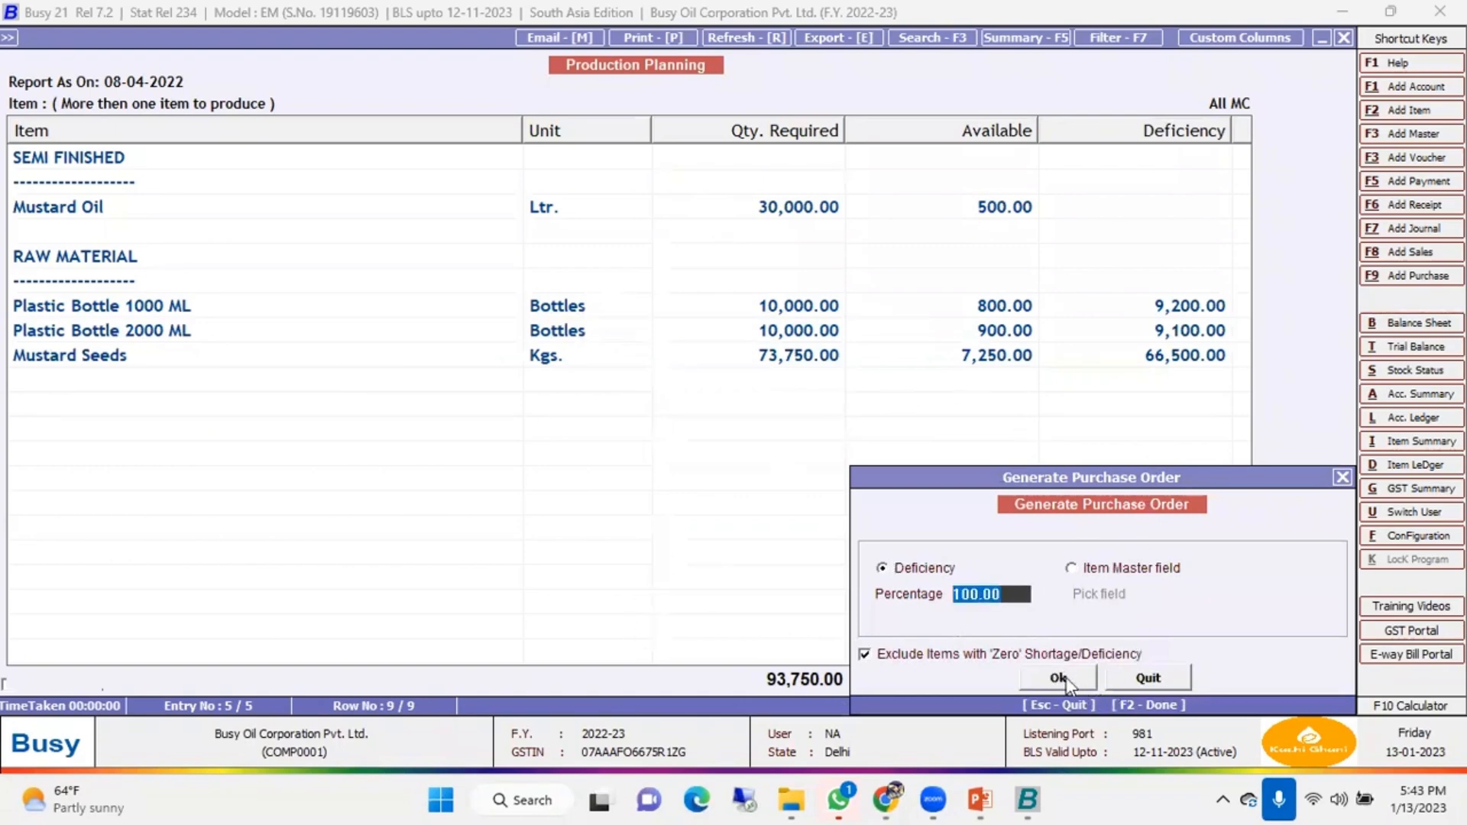
key("Return")
key("Return")
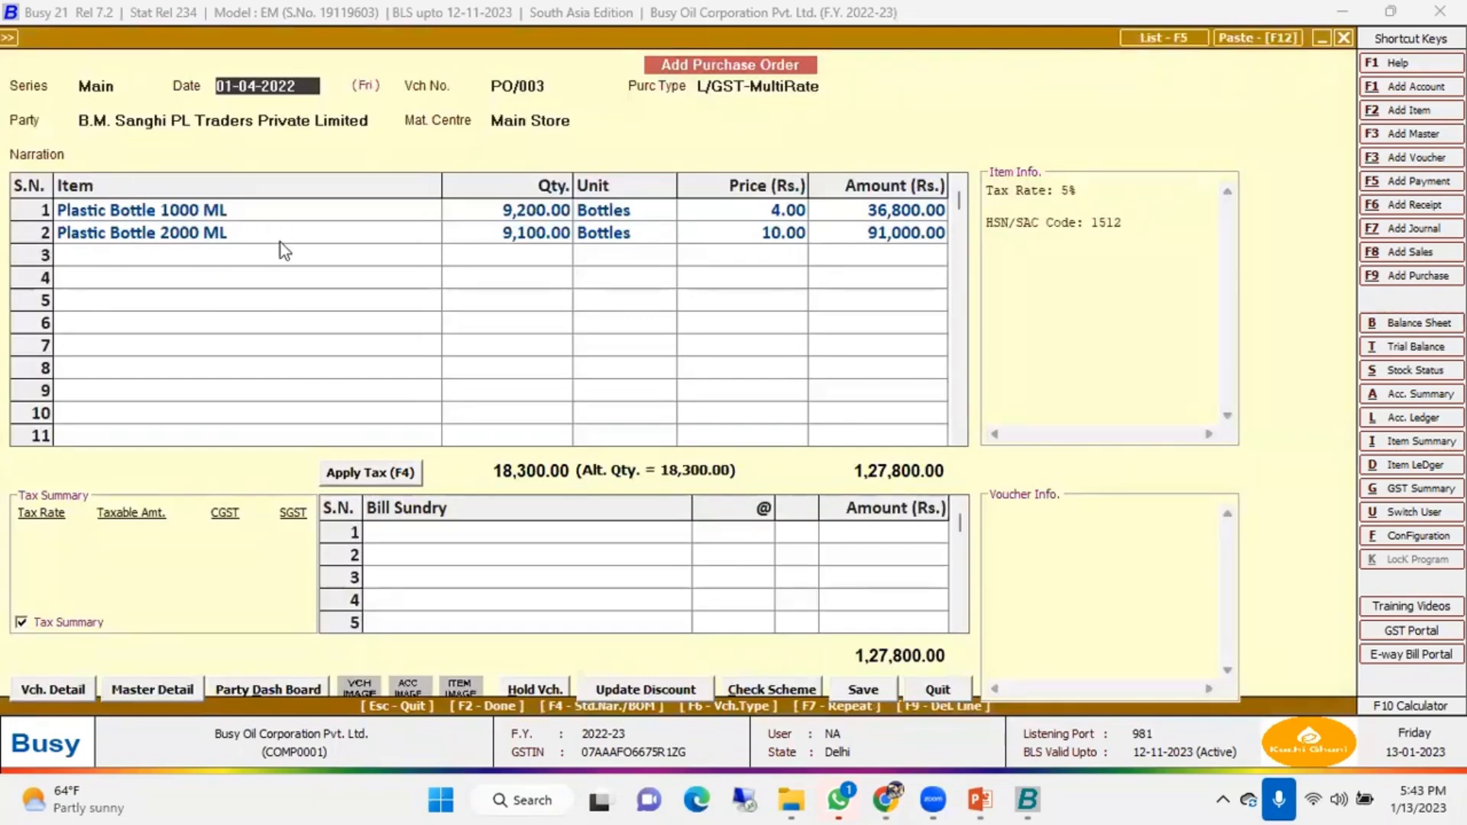
key("Return")
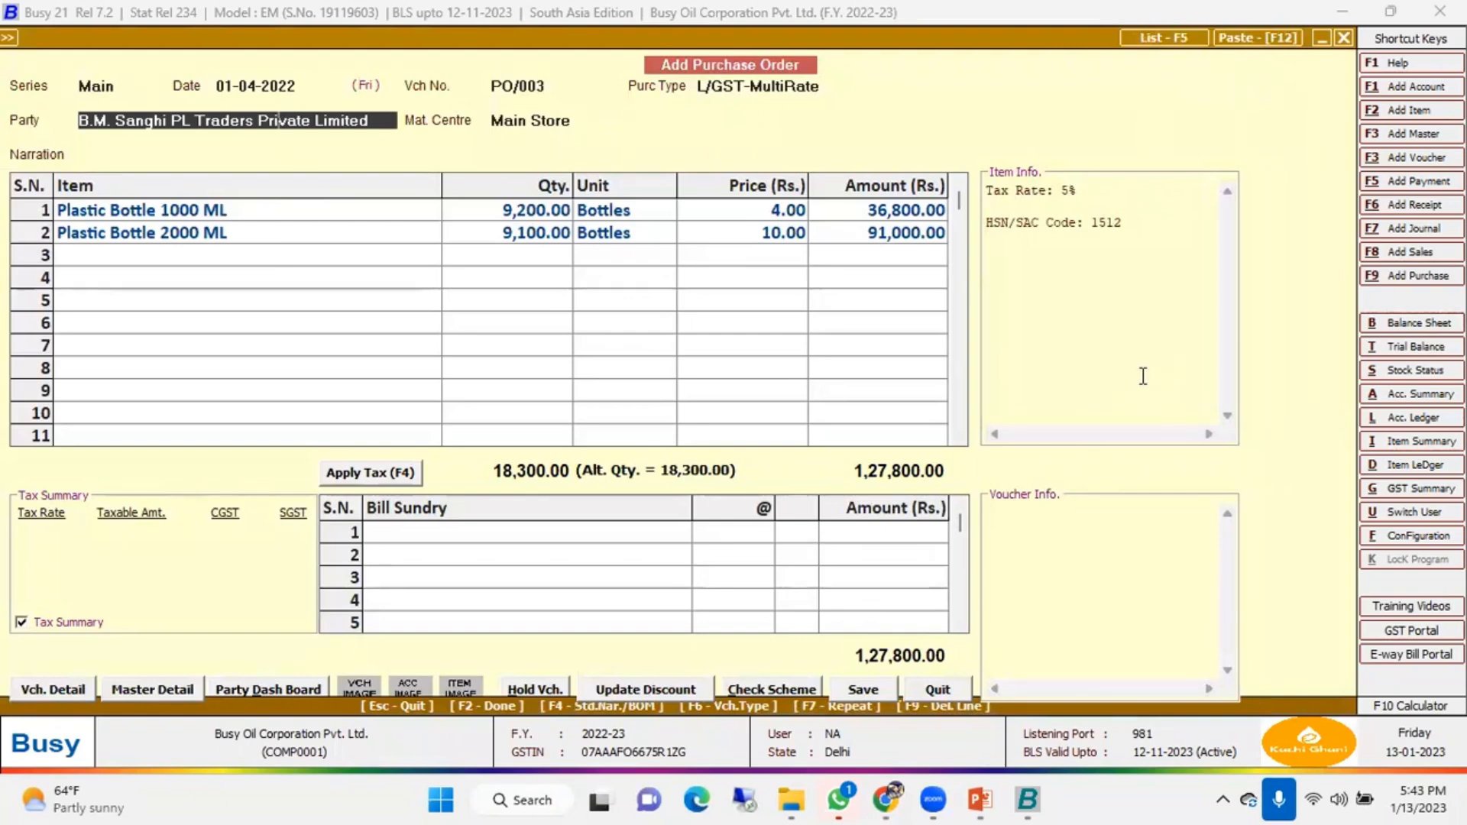
Discard the draft purchase orders for the plastic bottles and the mustard seeds without saving, returning to the planning report
key("Escape")
key("Left")
key("Return")
key("Return")
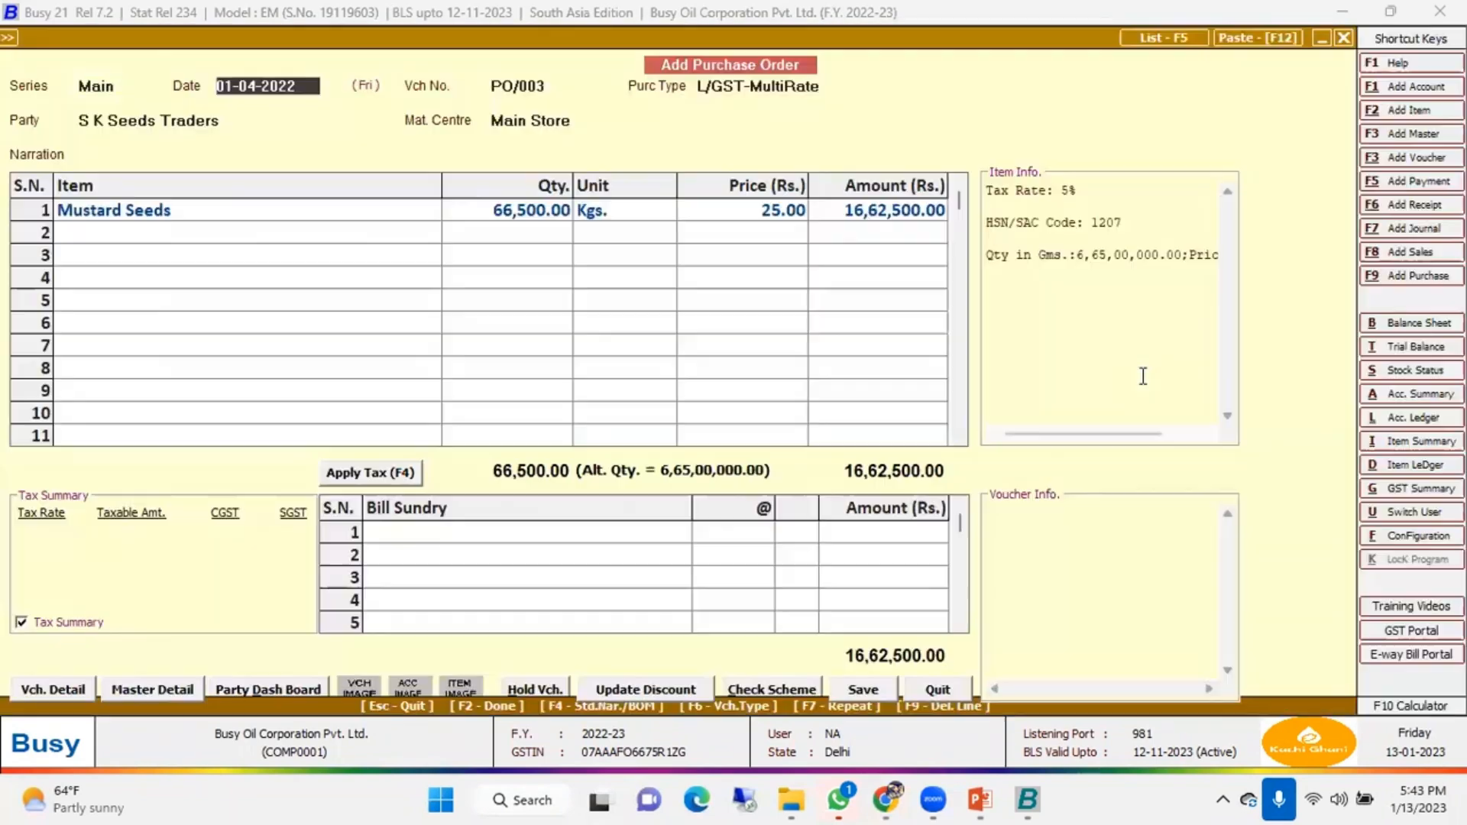
key("Escape")
key("Escape")
key("Escape")
key("Left")
key("Return")
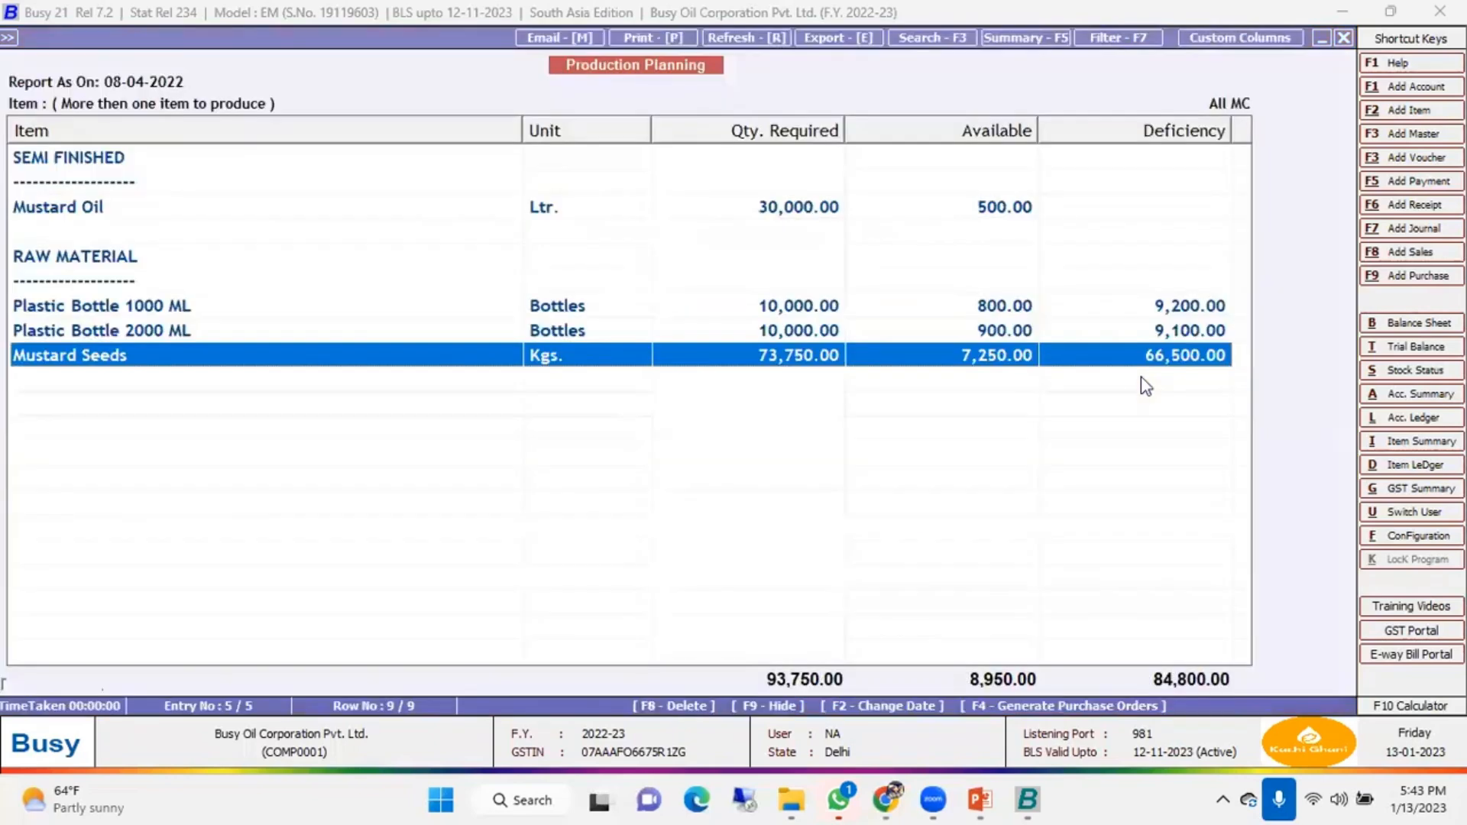
Go back to the production plan and set the quantity for Packing (Mustard Oil 1000 ML) to 100 bottles
key("Escape")
key("Return")
key("F2")
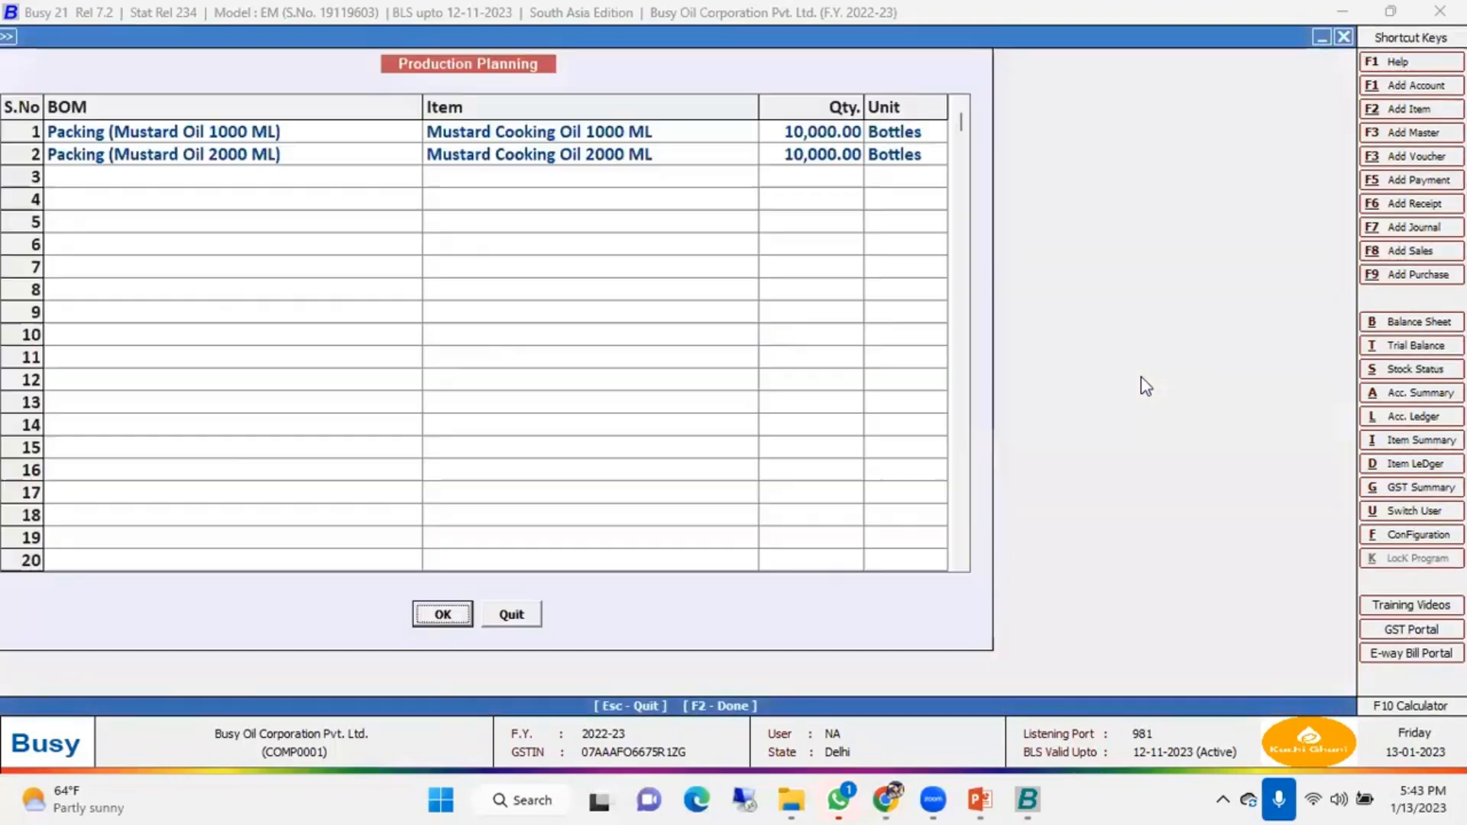
left_click(822, 141)
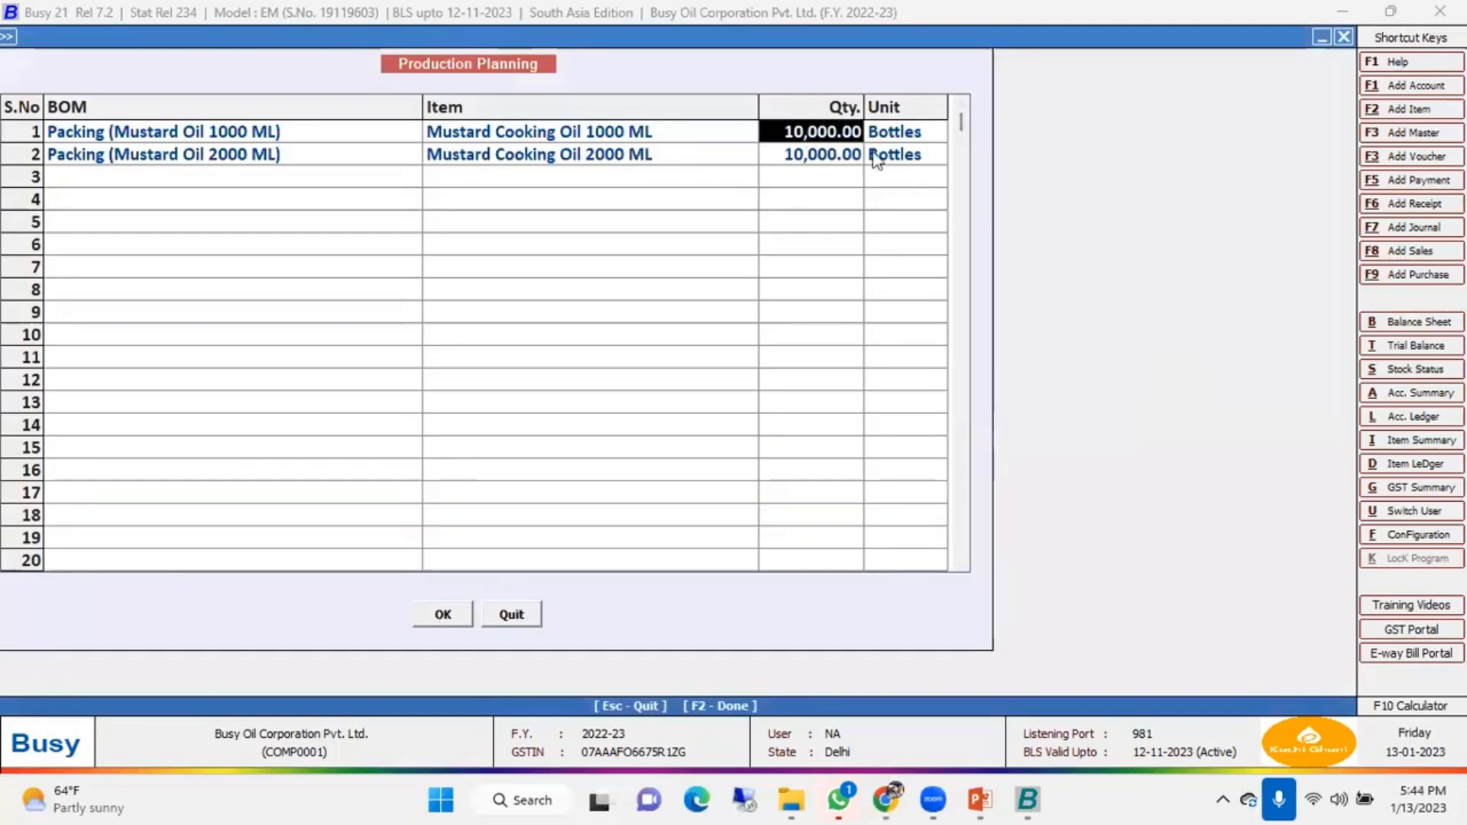
type("100")
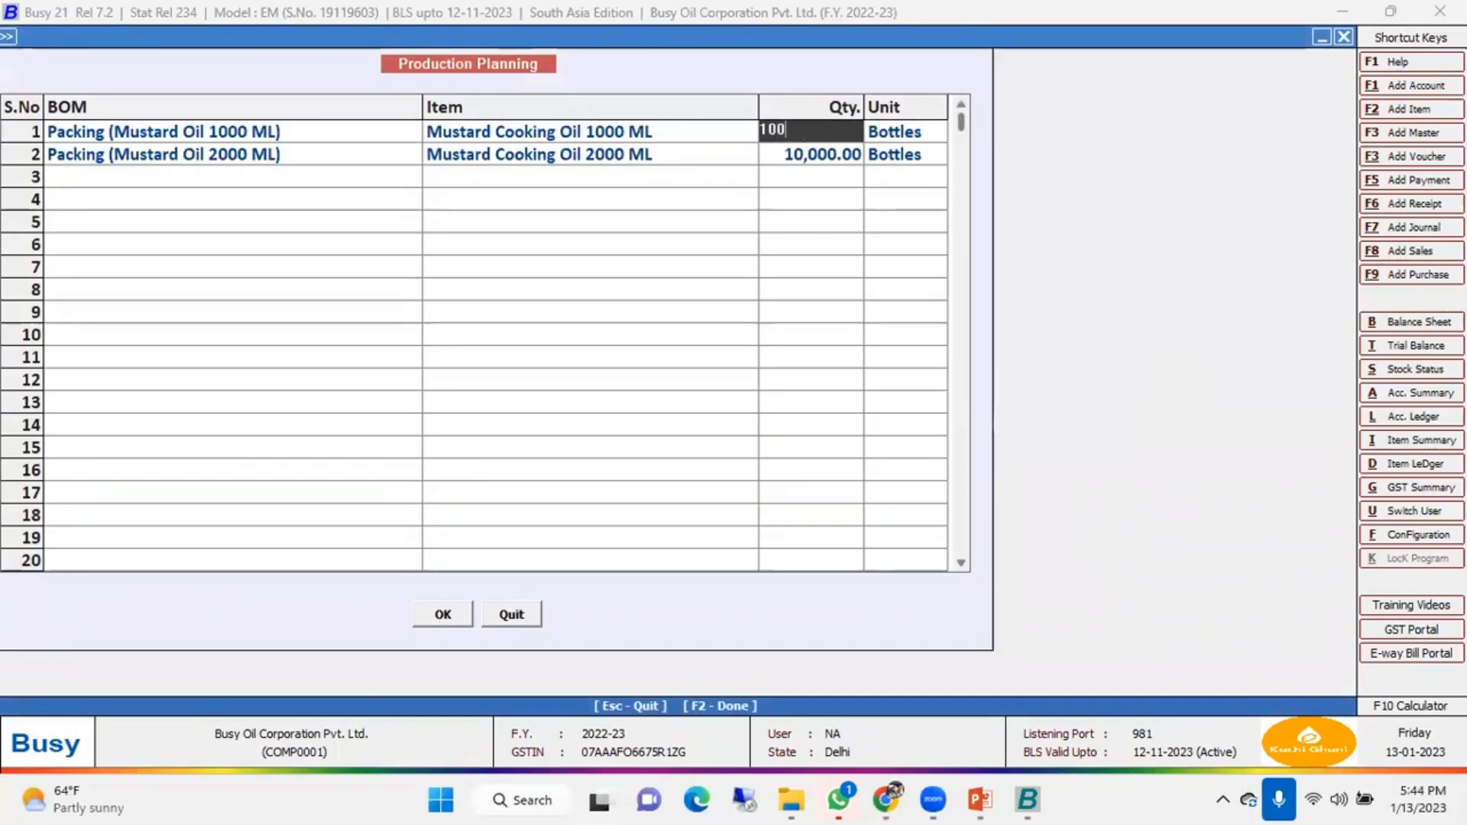
key("Return")
Delete the Packing (Mustard Oil 2000 ML) line from the production plan
key("Down")
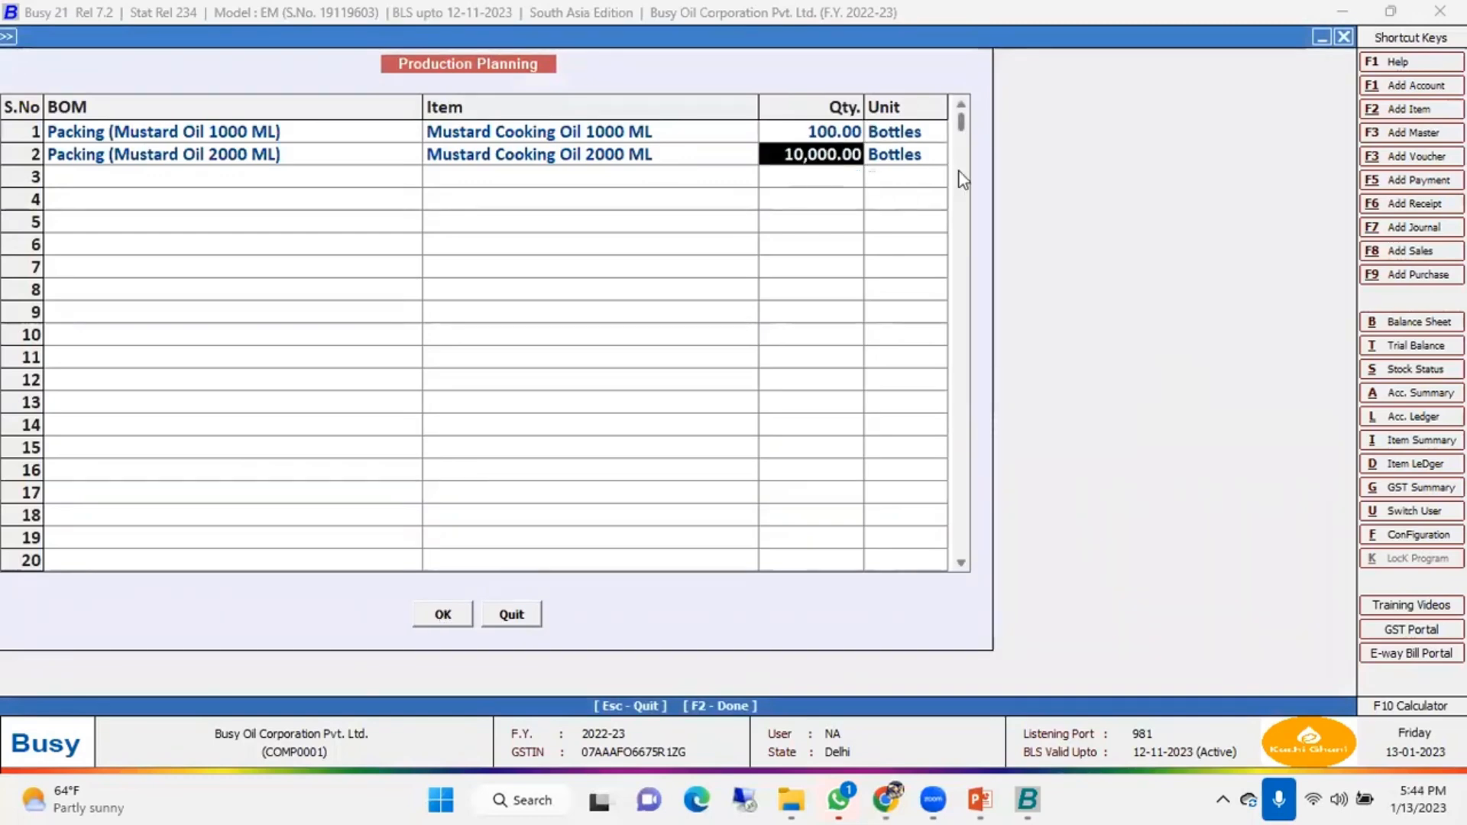
key("ctrl+d")
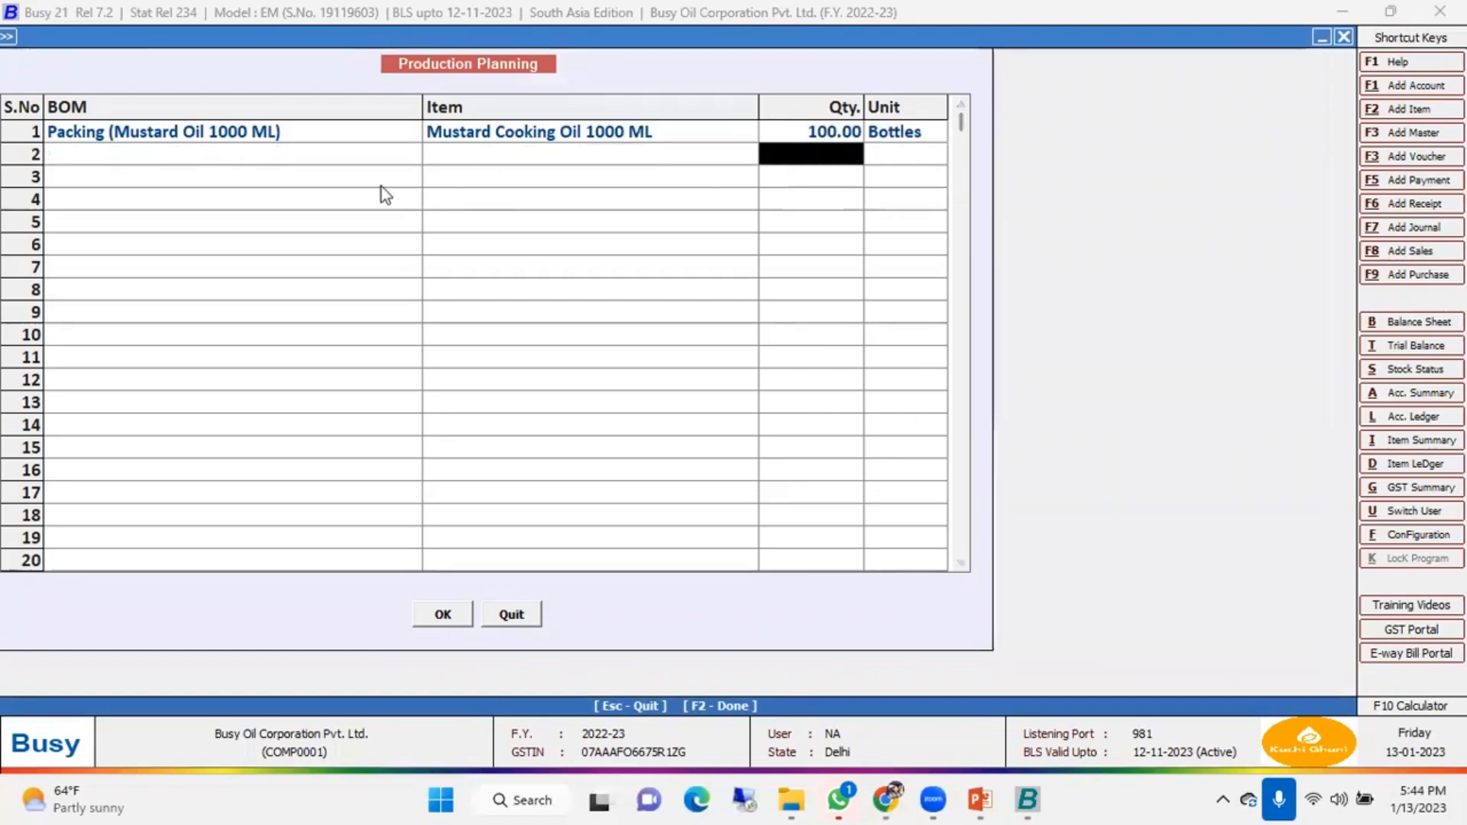
left_click(400, 130)
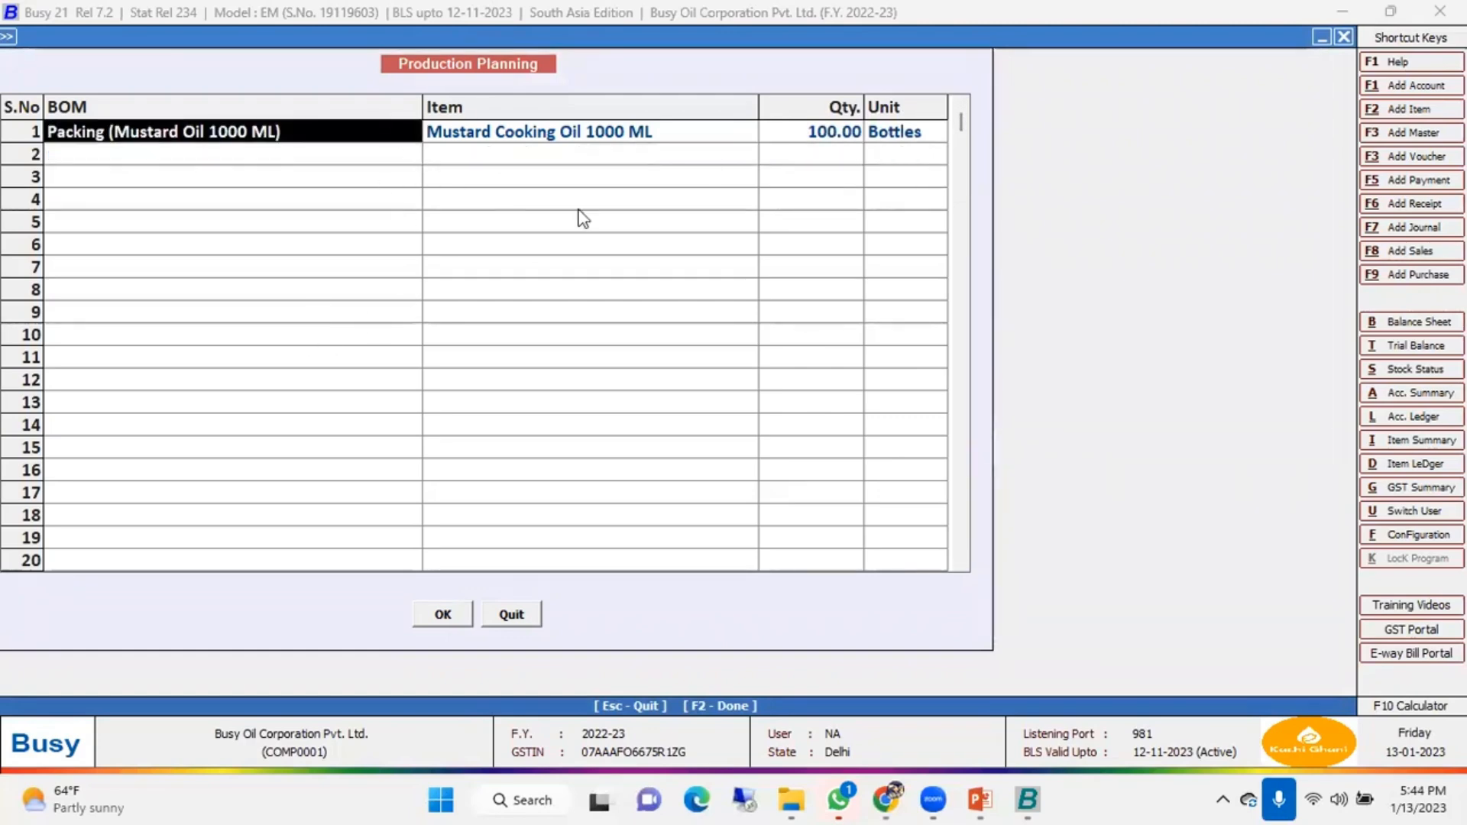
left_click(844, 134)
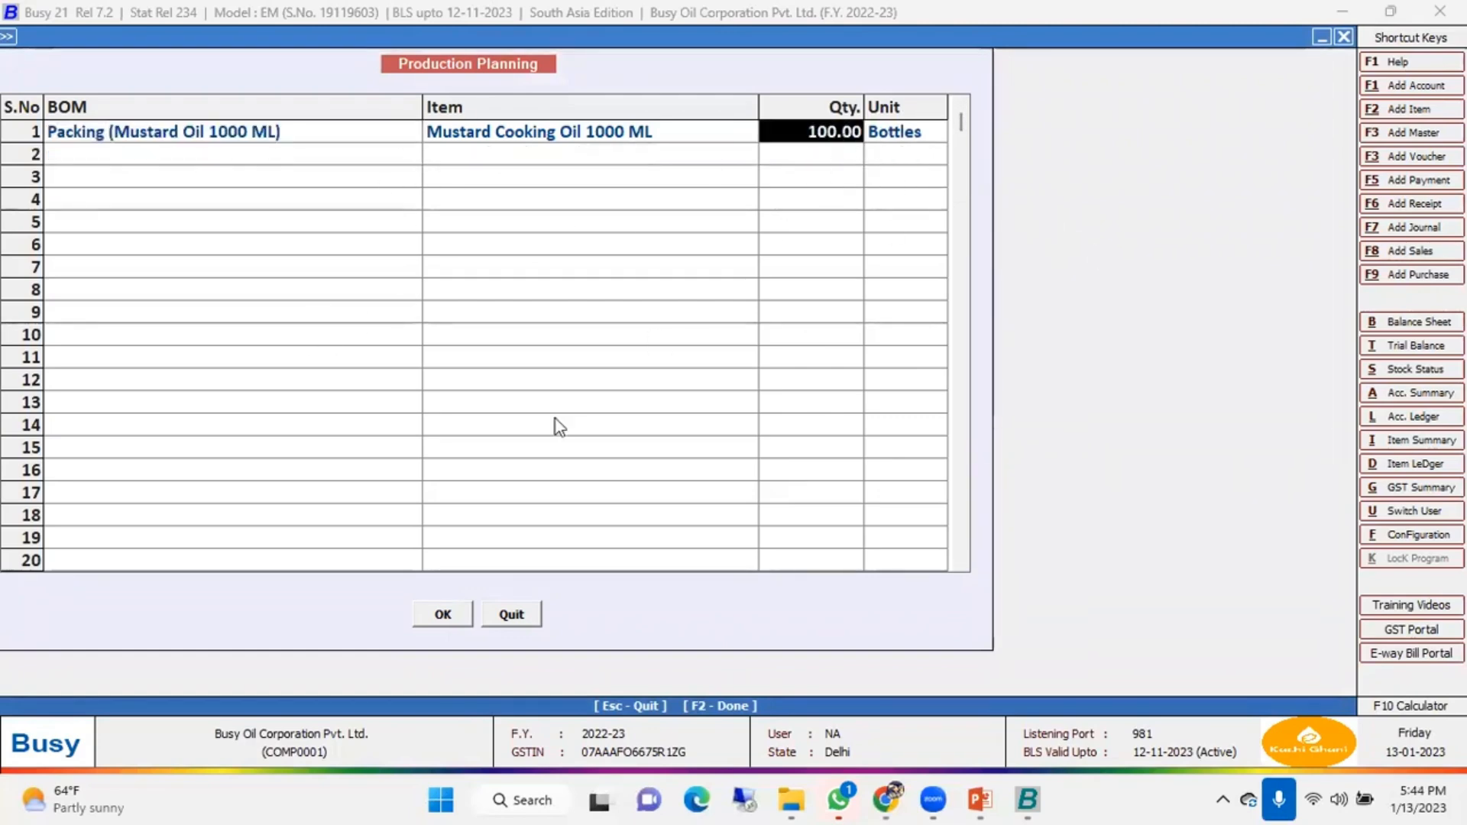
Generate the planning report for the reduced plan as on 08-04-2022 for all material centres
left_click(443, 614)
key("Return")
key("Return")
key("Return")
key("Return")
key("Return")
key("Return")
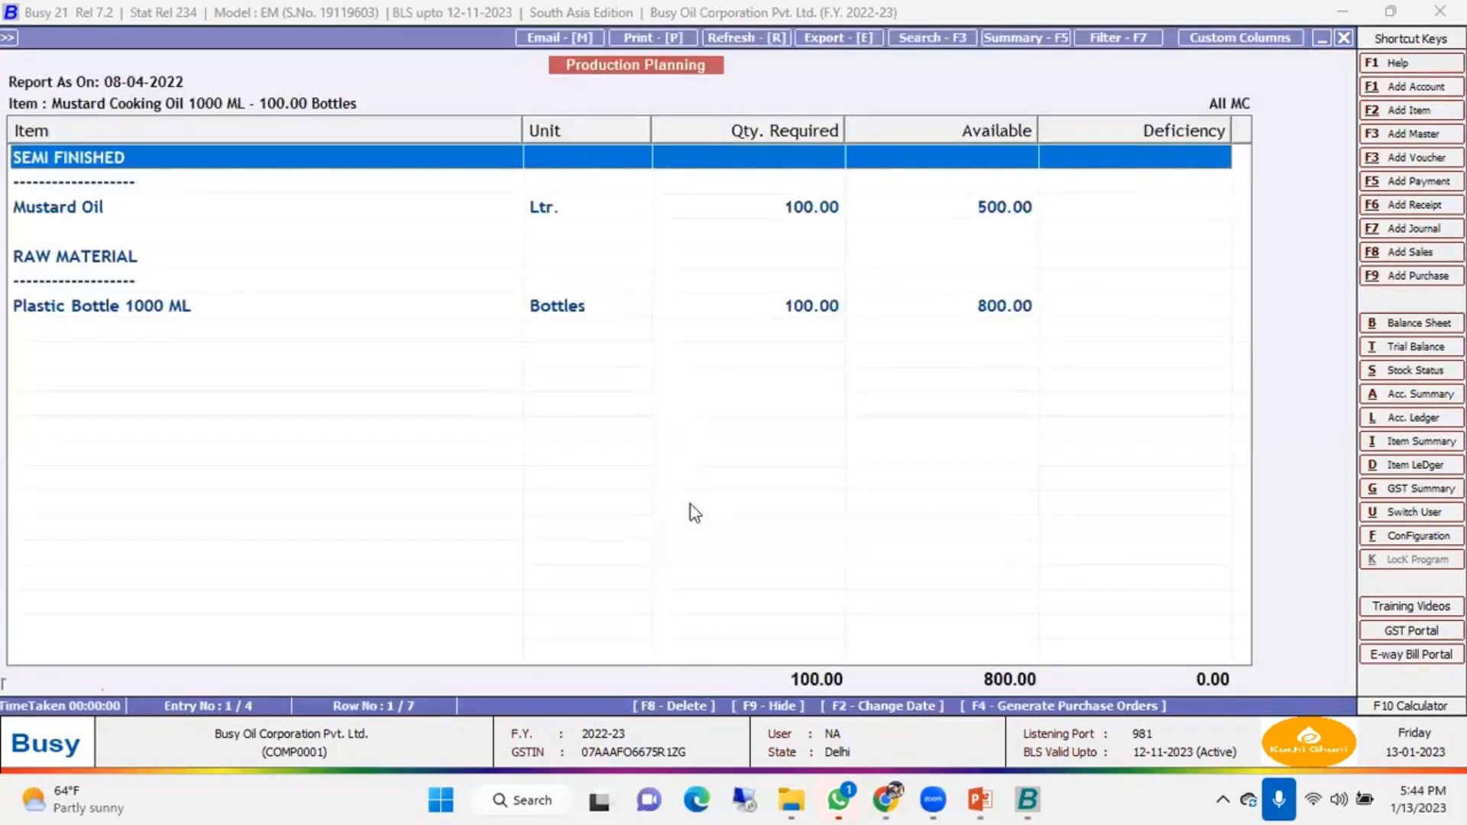
Compare the required and available quantities of mustard oil and 1000 ML plastic bottles, and quit production planning
key("Down")
key("Down")
key("Up")
key("Down")
key("Down")
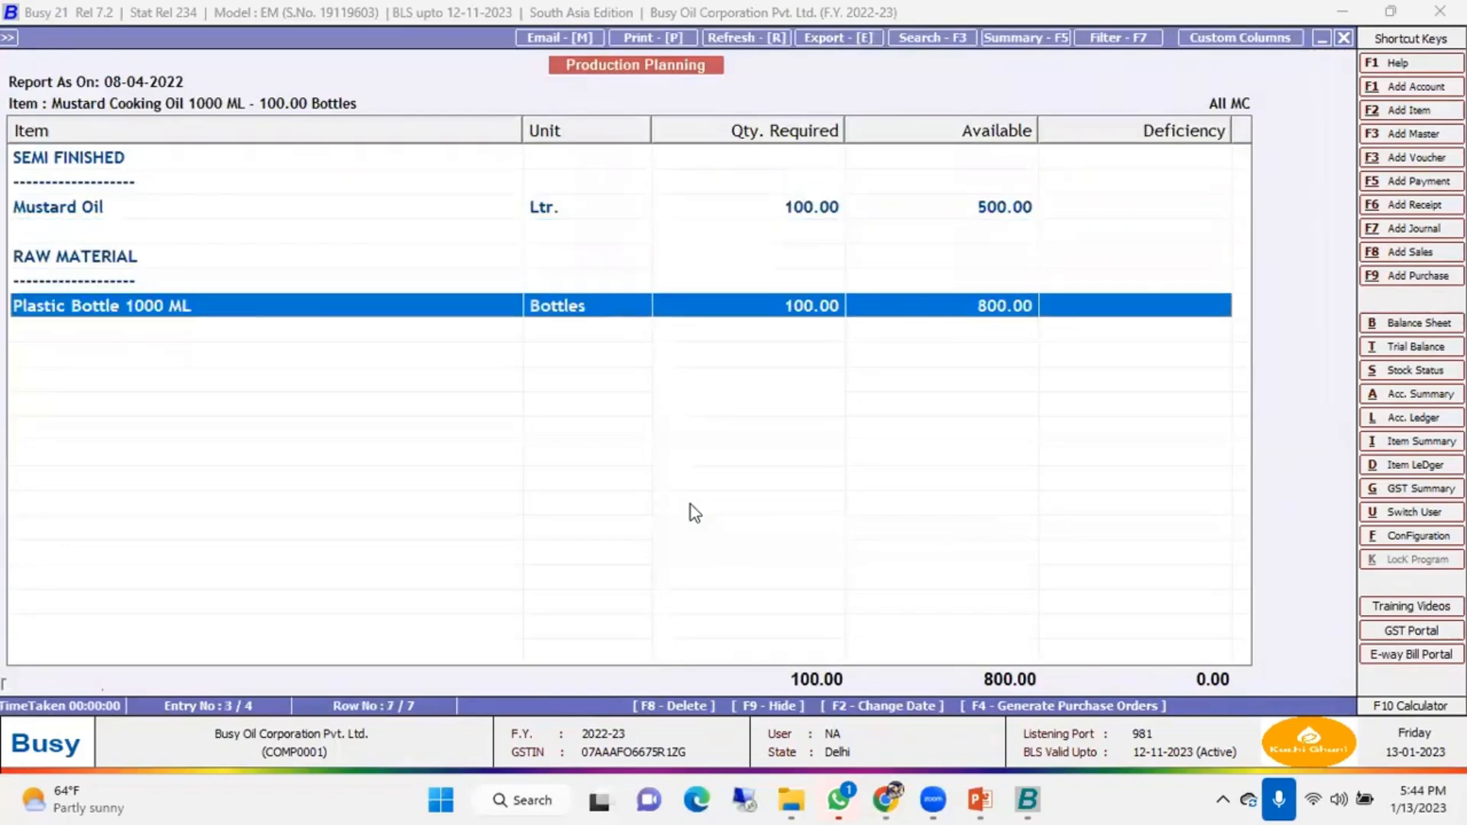
key("Up")
key("Up")
key("Up")
key("Up")
key("Up")
key("Down")
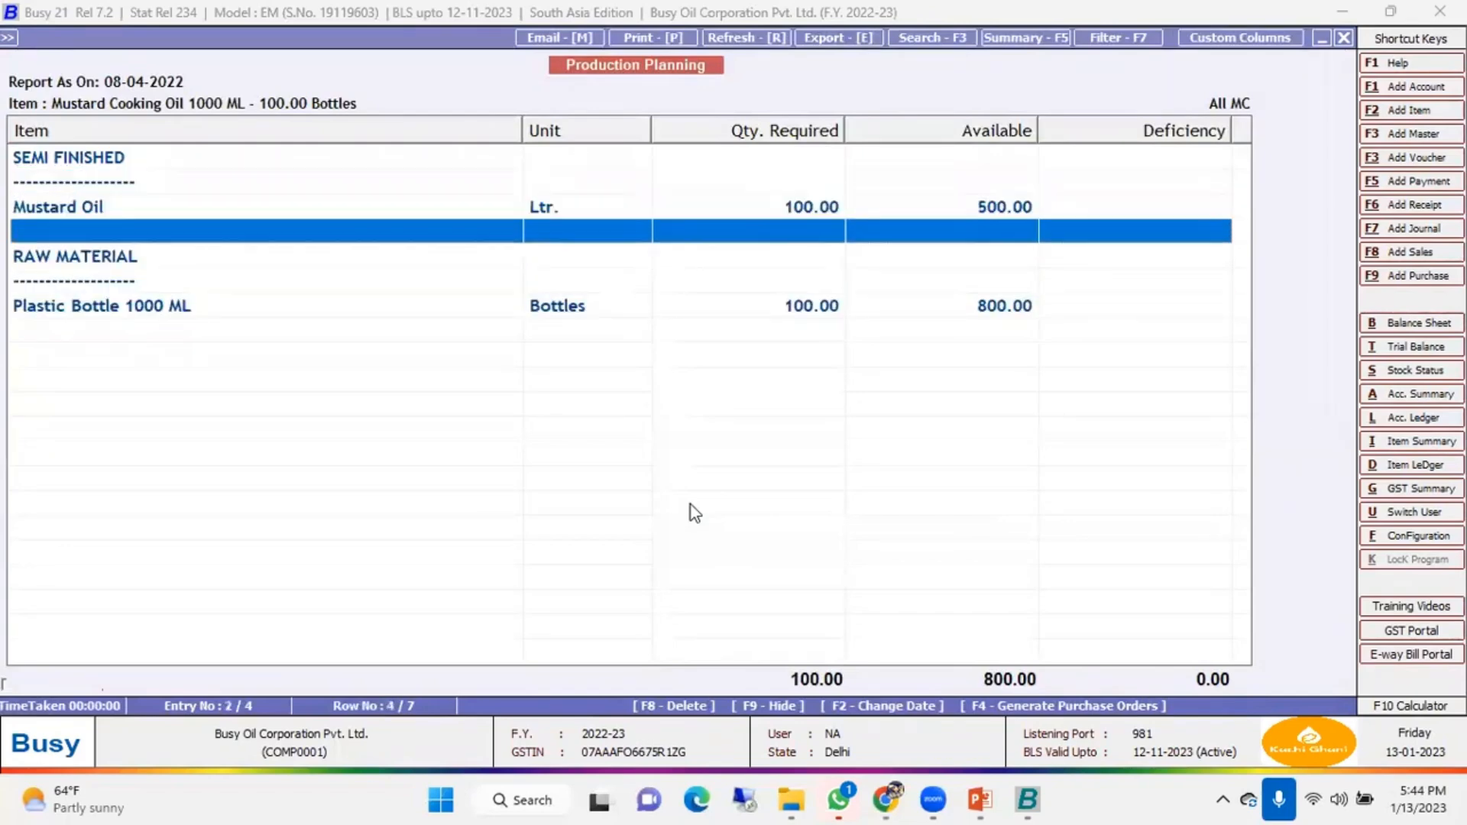
key("Up")
key("Down")
key("Down")
key("Down")
key("Down")
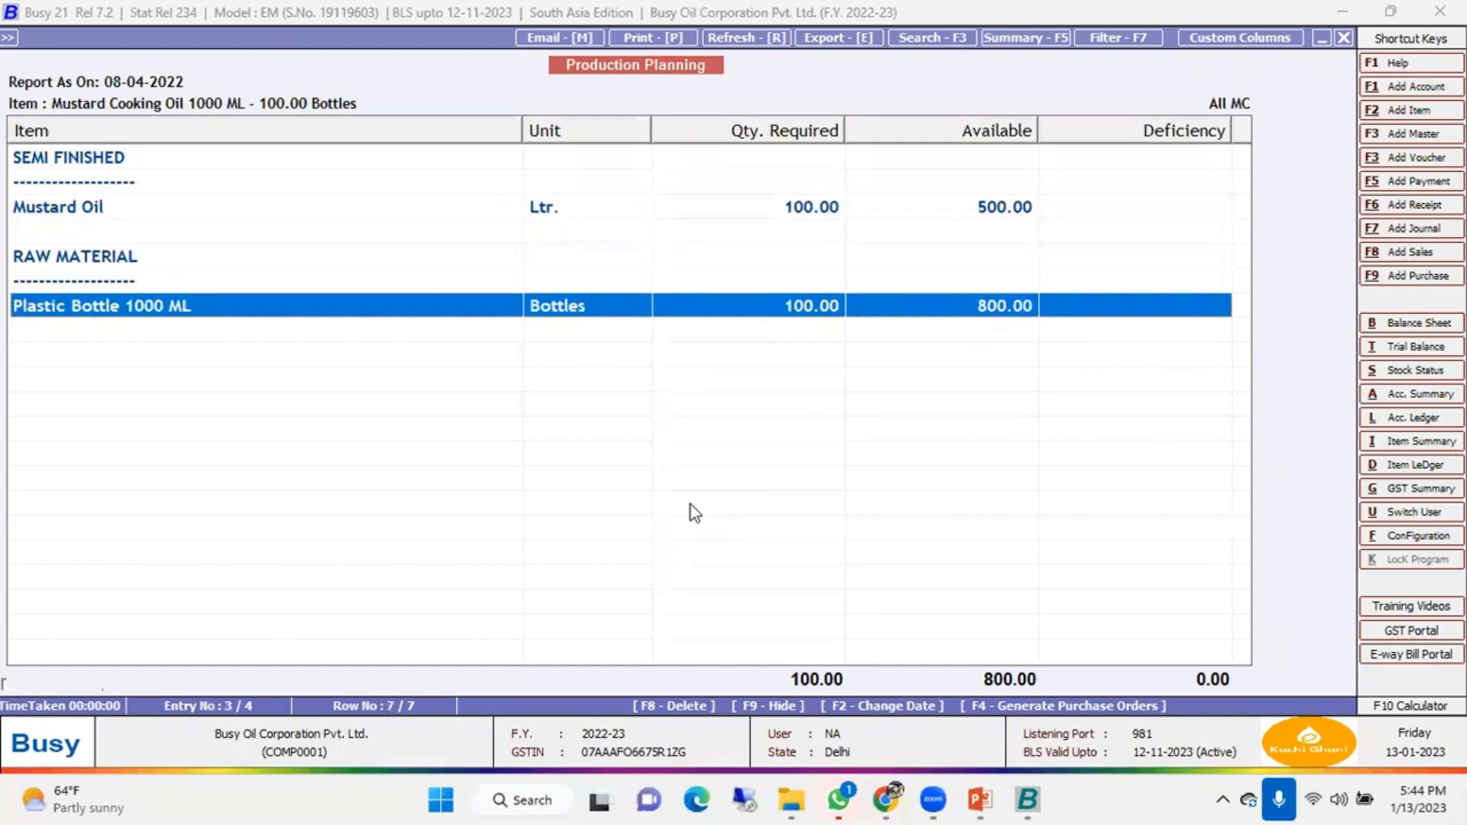
key("Escape")
key("Escape")
key("Escape")
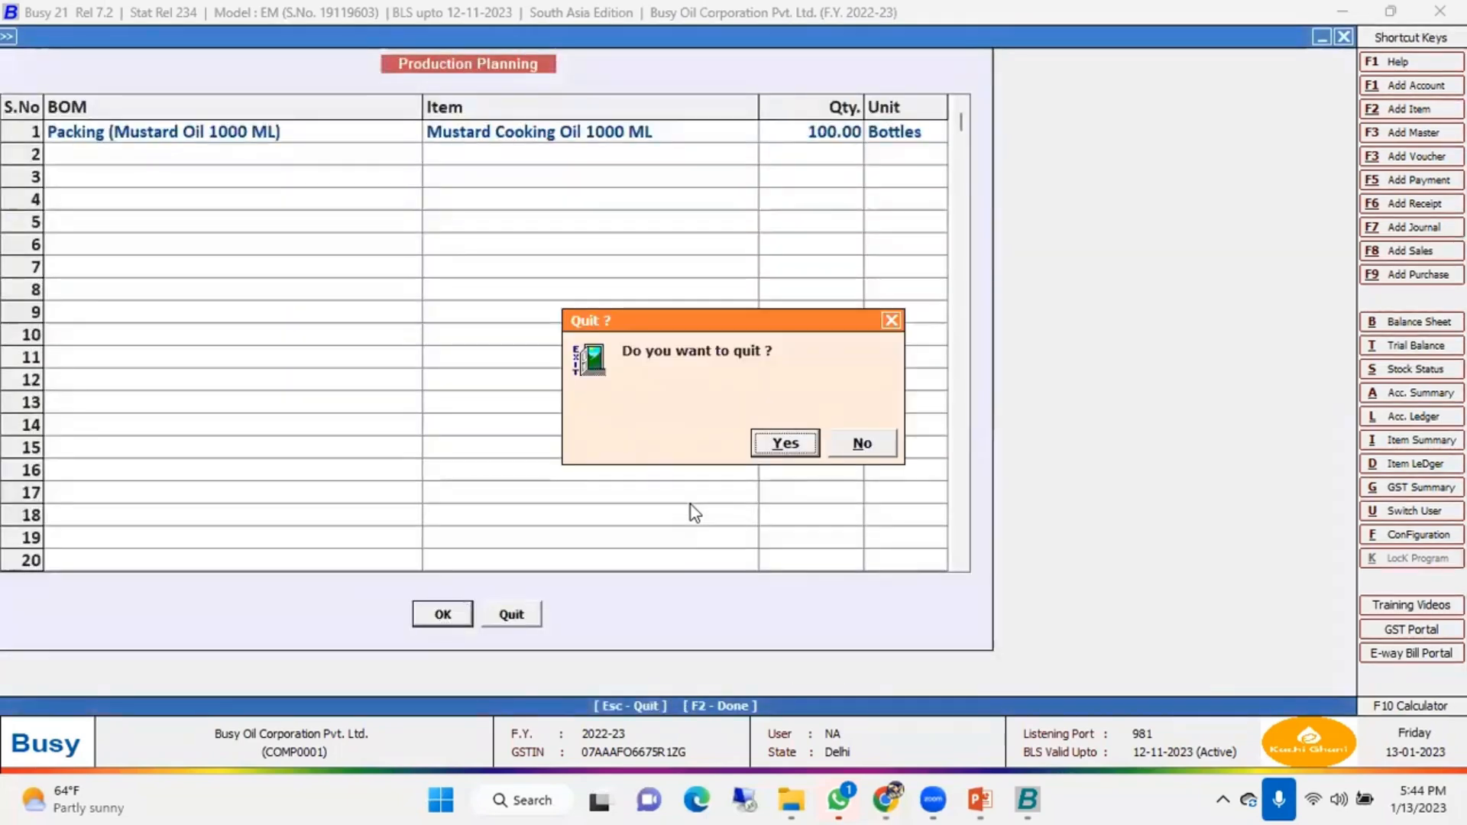
key("Return")
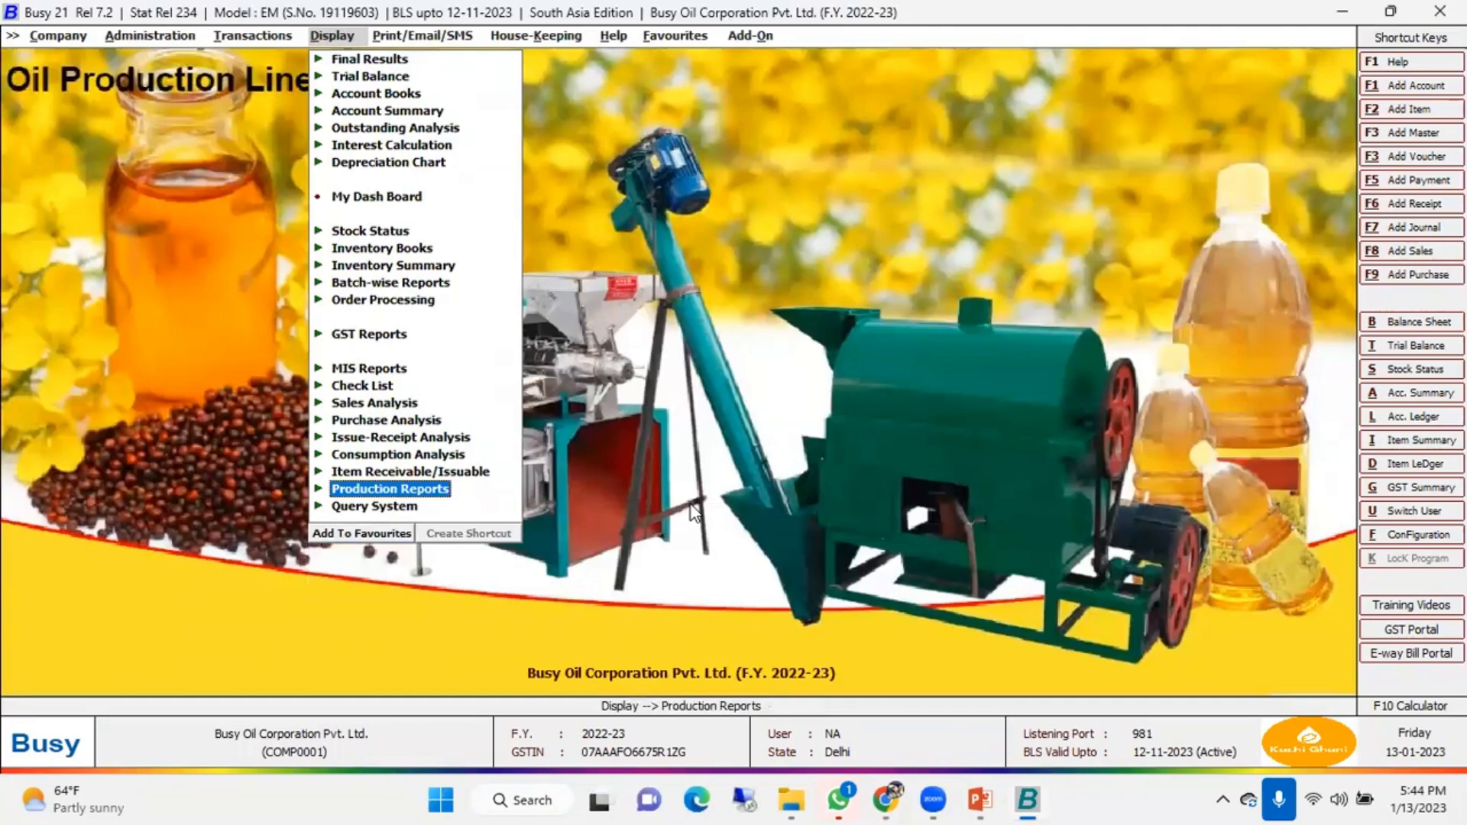
Start a new production voucher
key("Left")
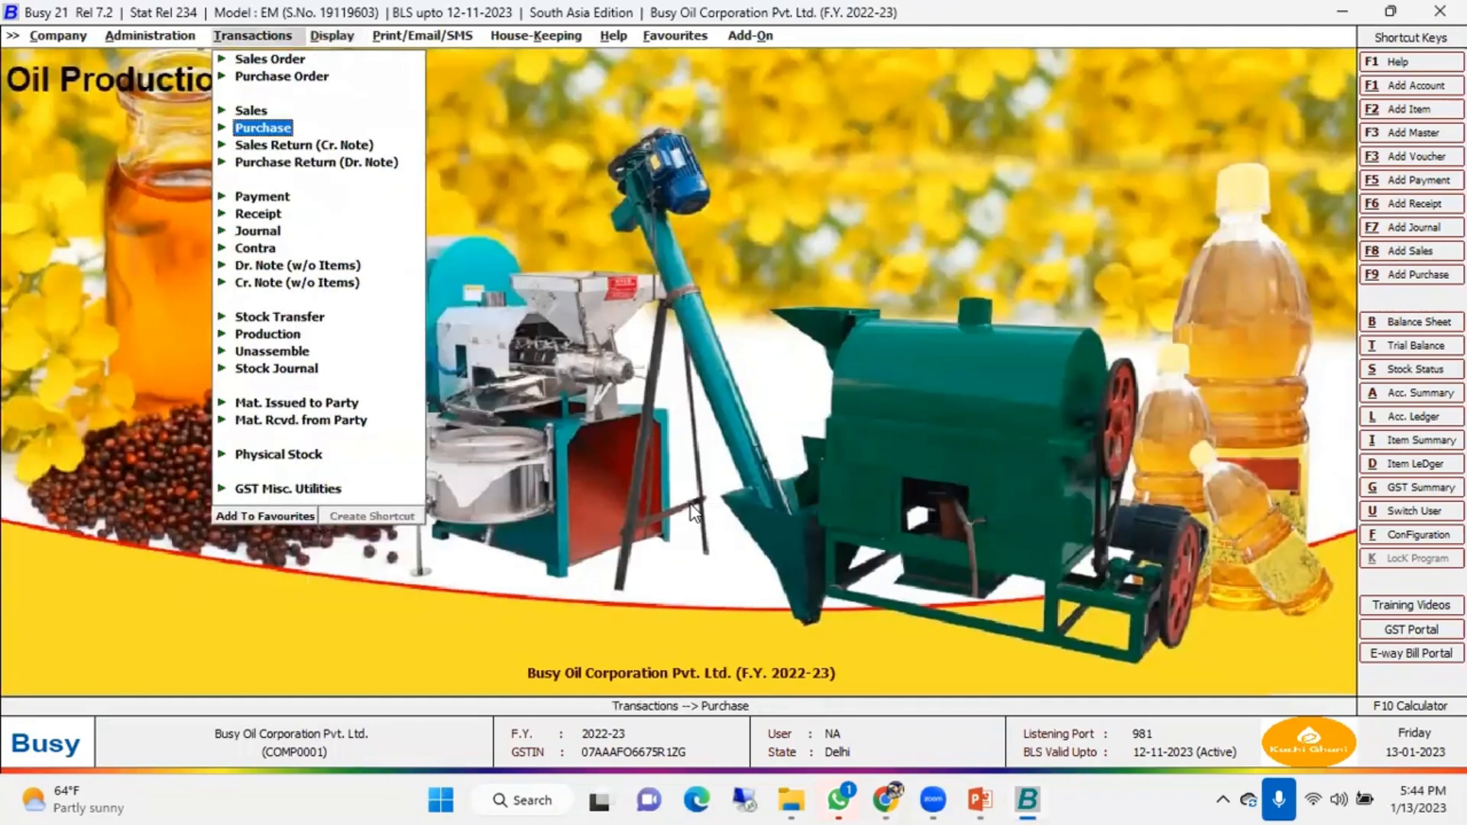
key("Up")
key("Up")
key("Up")
key("Up")
key("Down")
key("Down")
key("Down")
key("Down")
key("Down")
key("Down")
key("Down")
key("Down")
key("Down")
key("Down")
key("Down")
key("Down")
key("Down")
key("Down")
key("Down")
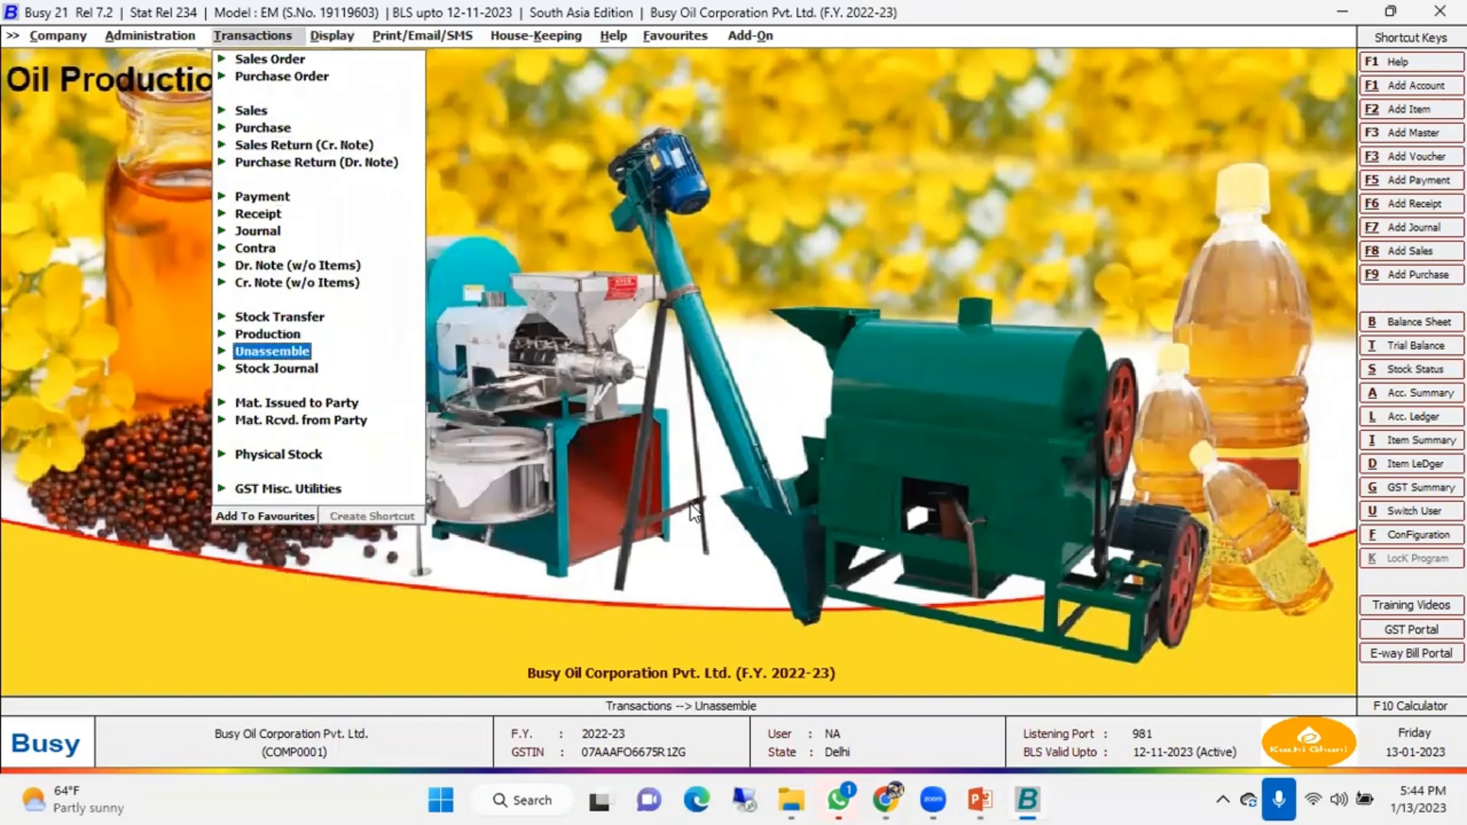
key("Up")
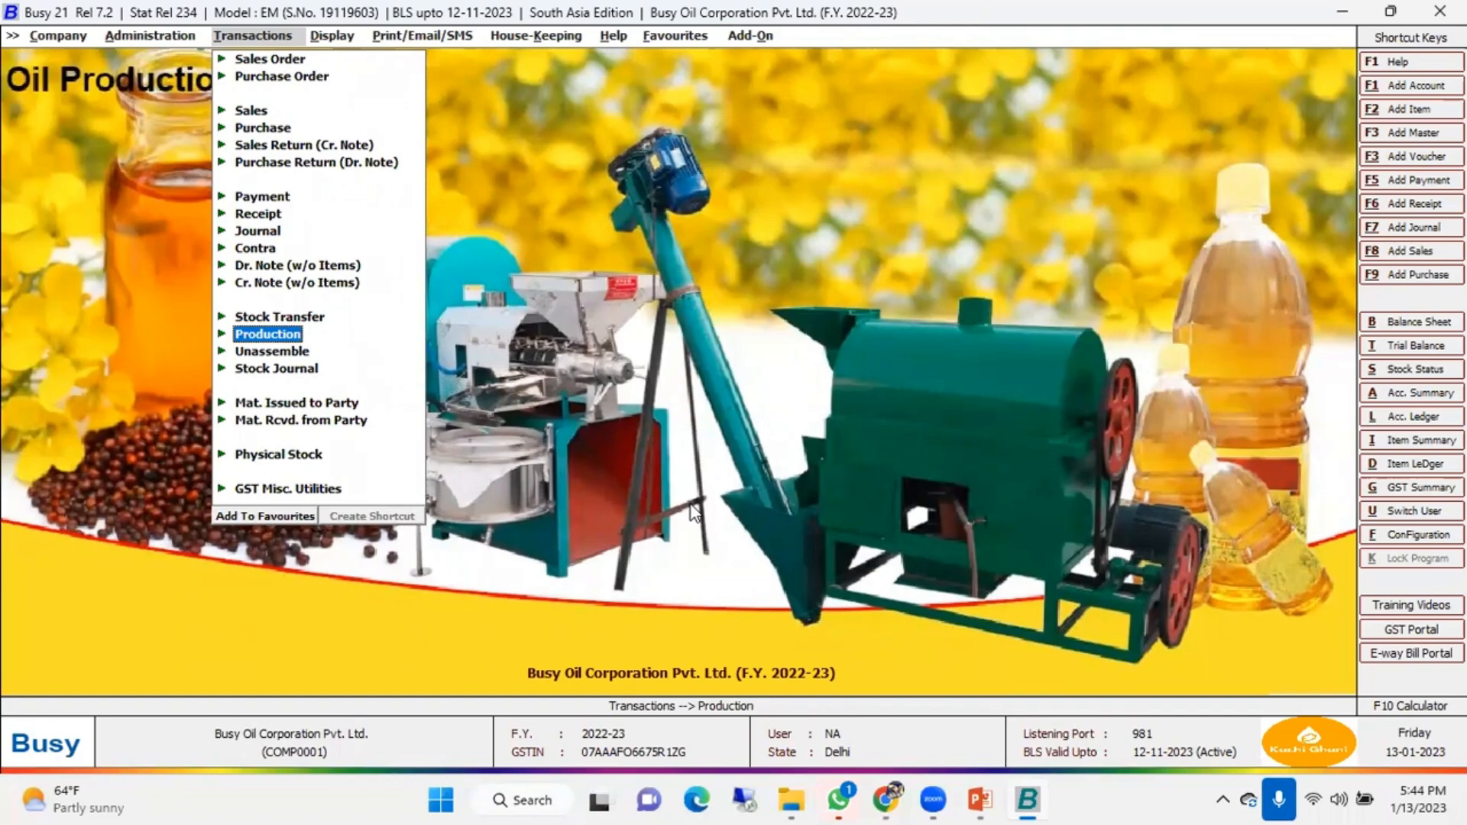
key("Return")
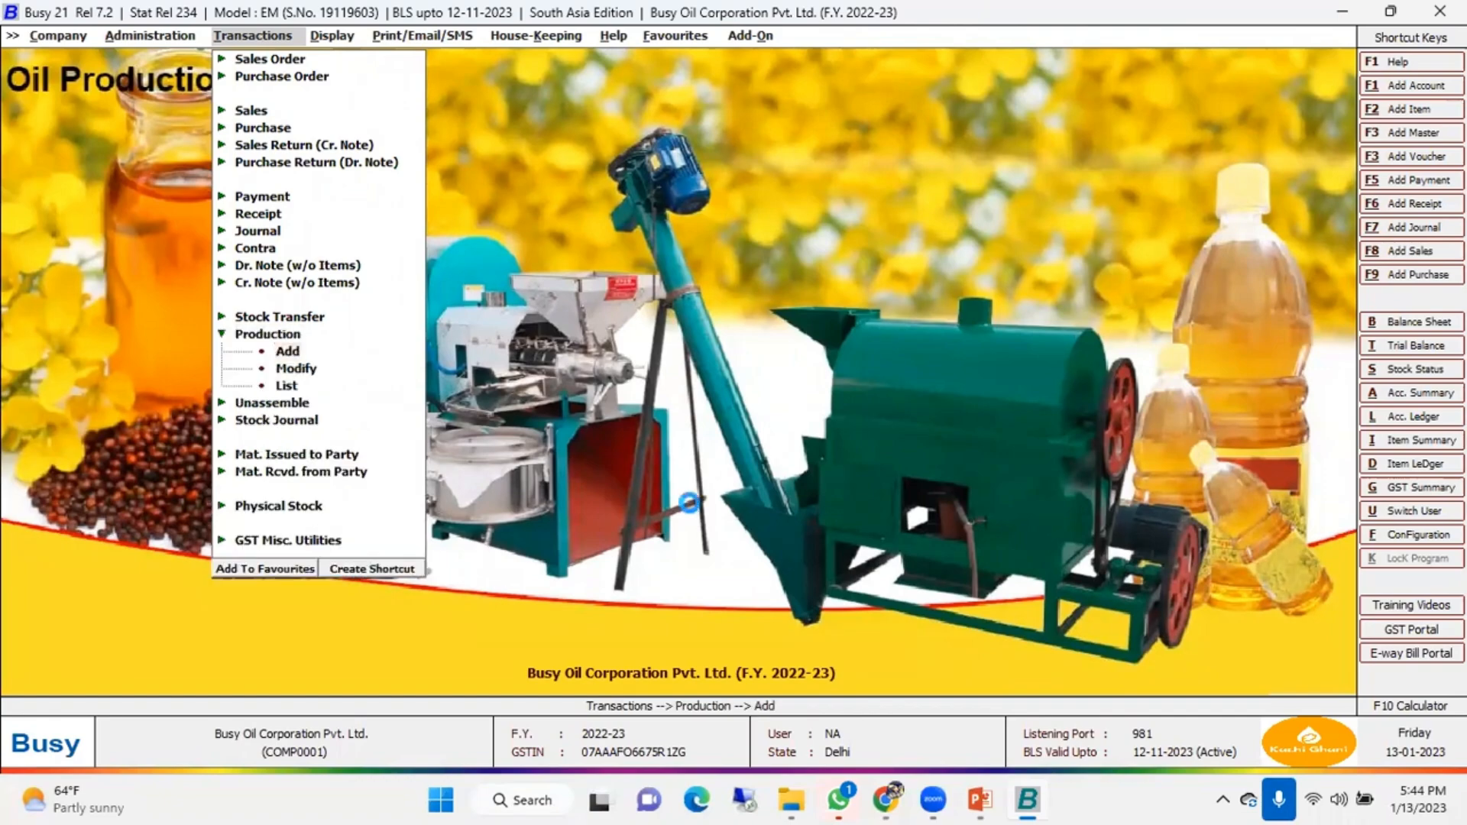
key("Return")
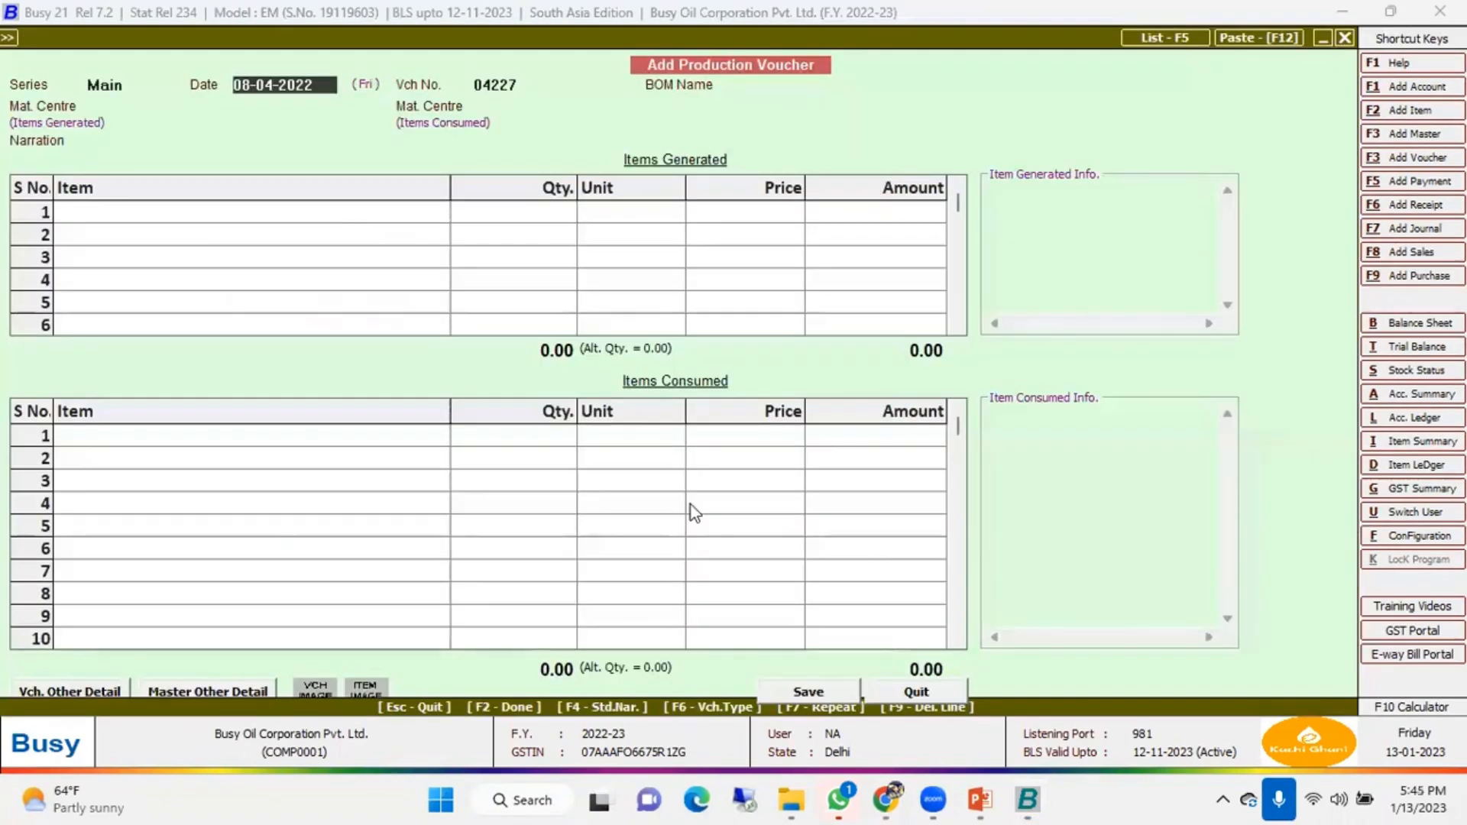
Use the Manufacturing (Mustard Oil) bill of material in the voucher dated 08-04-2022 and produce 100 litres with zero extra expenses
key("Return")
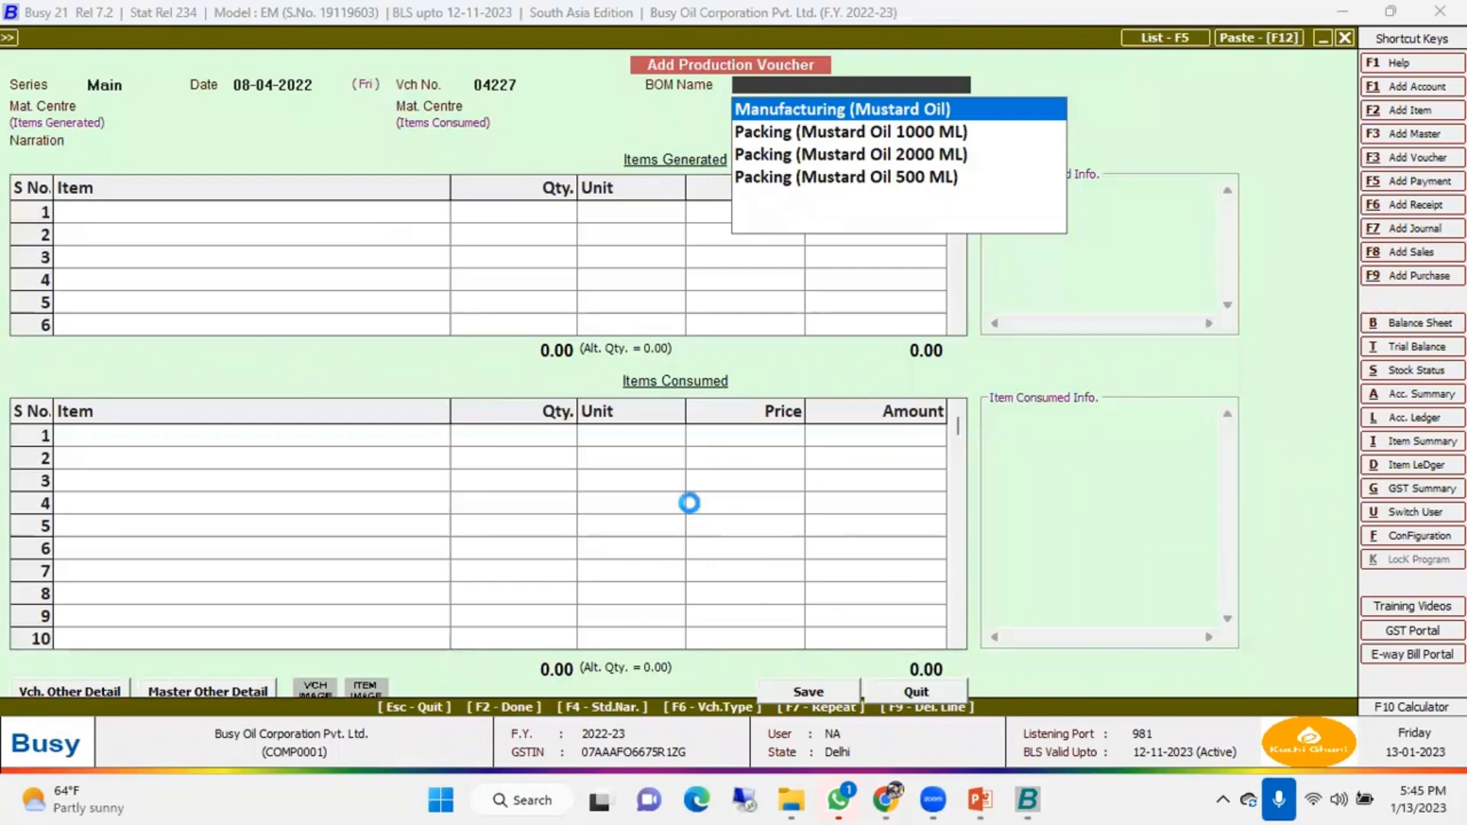
key("Return")
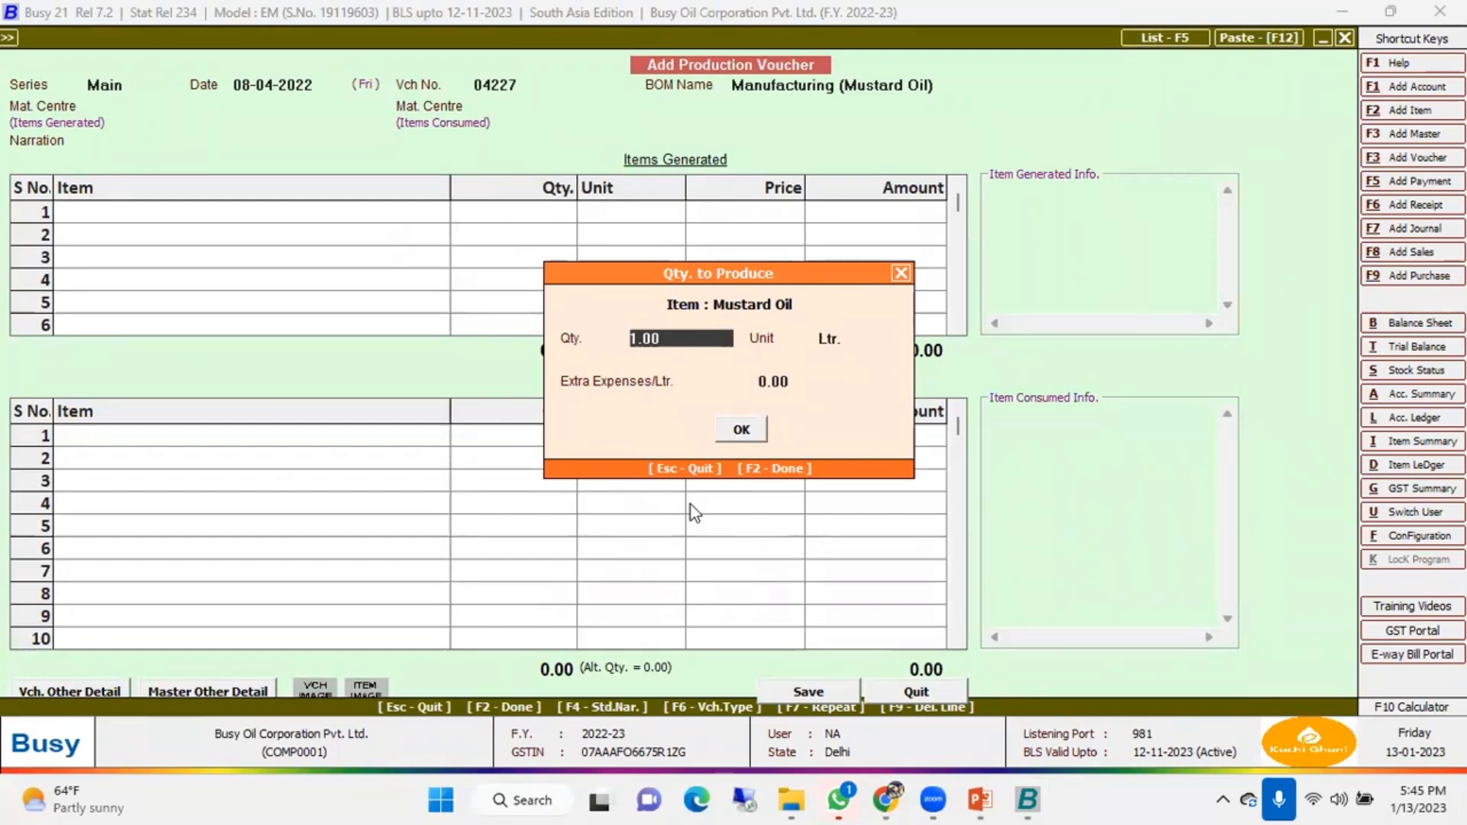
type("100")
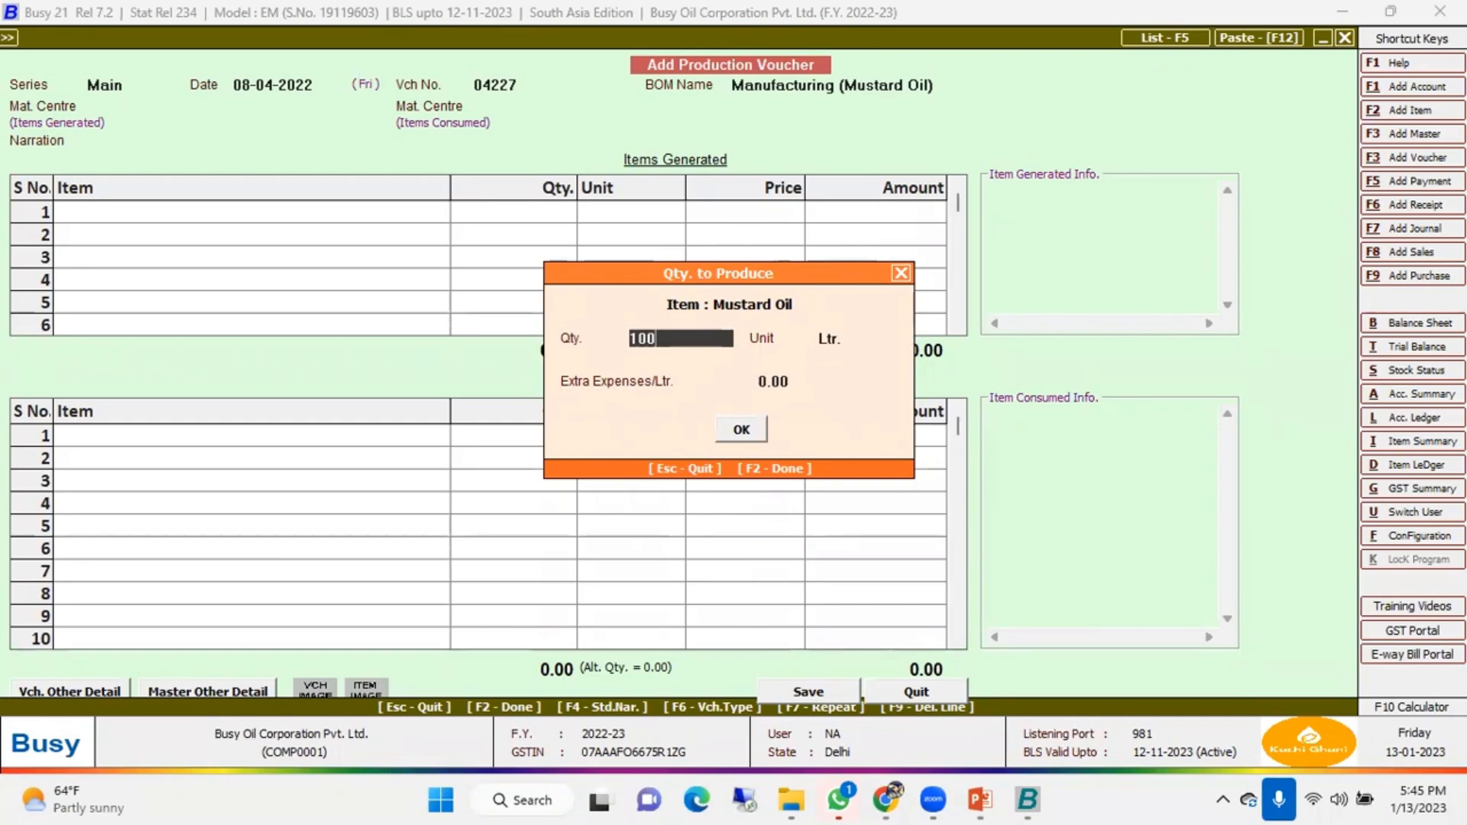
key("Return")
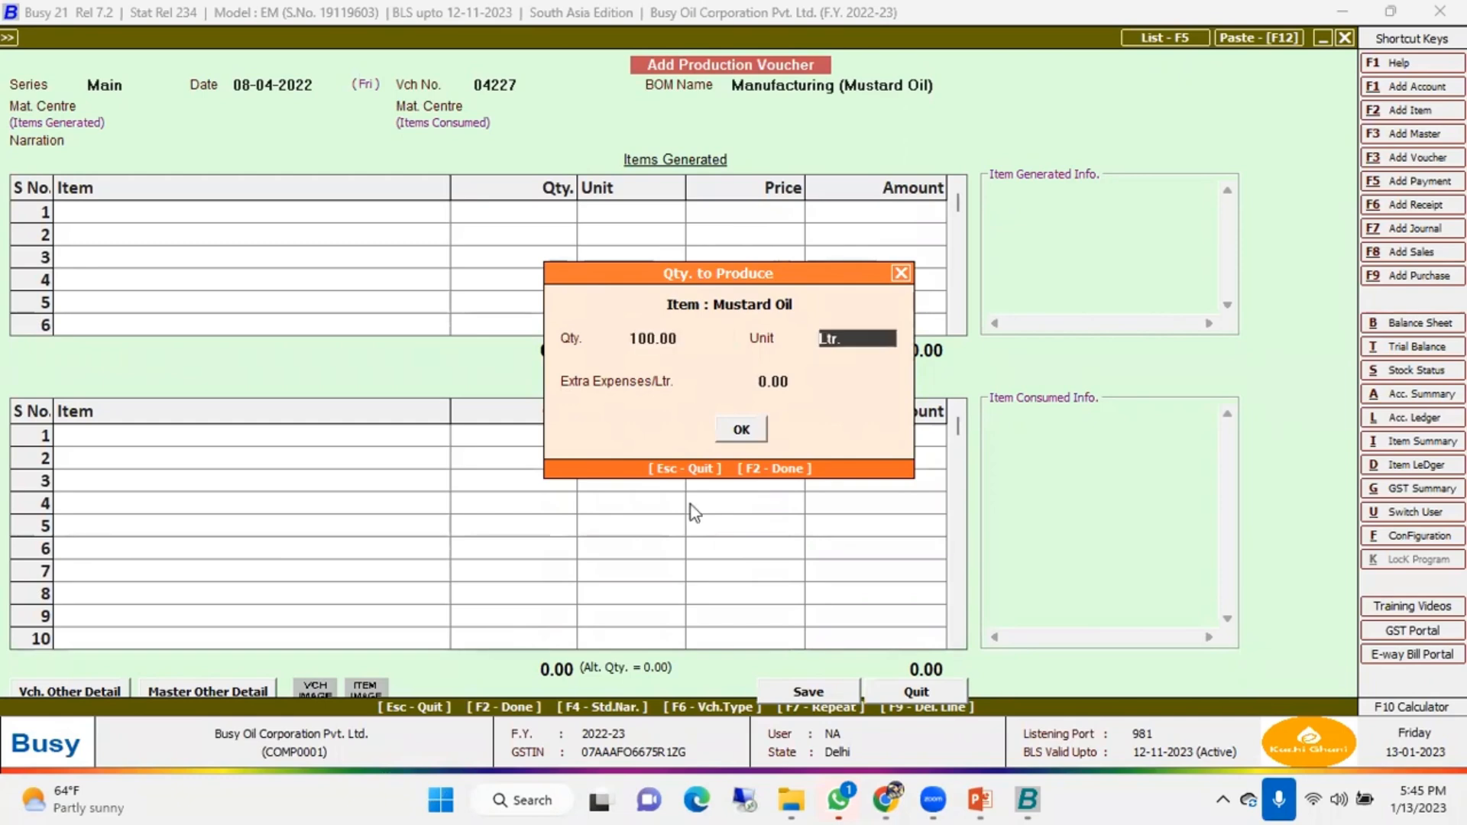
key("Return")
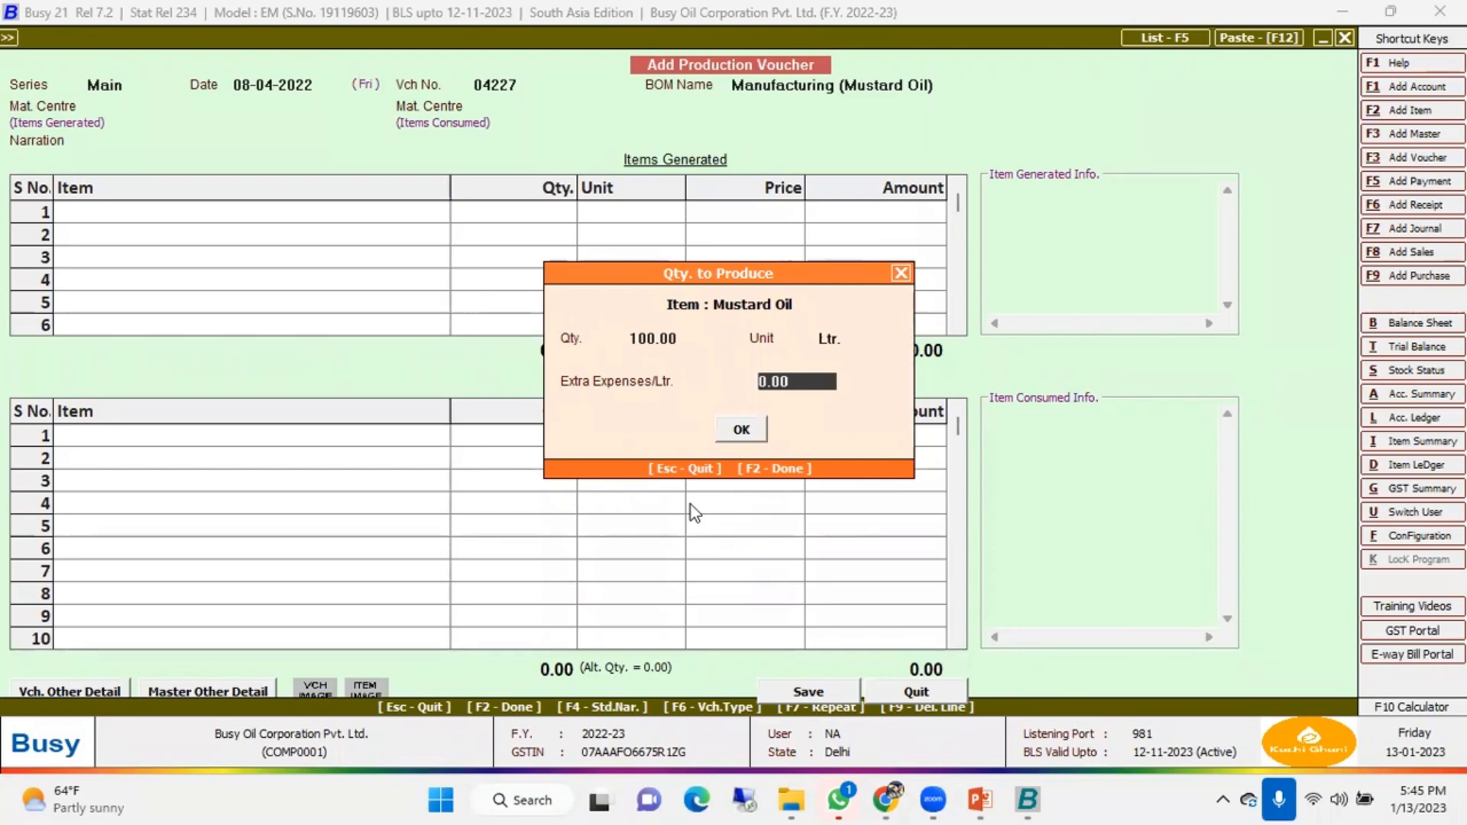
key("Return")
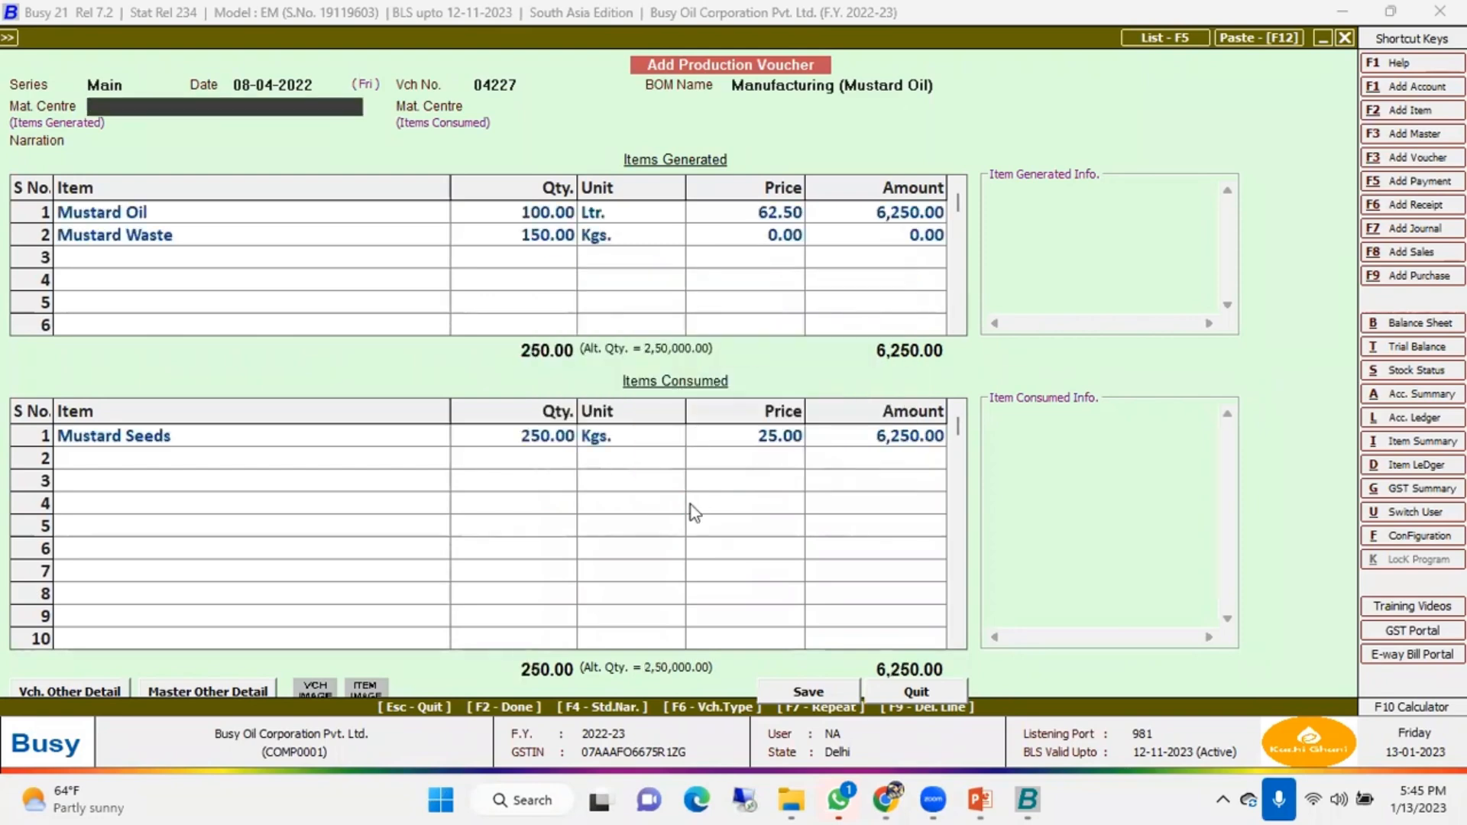
Set Main Store as the material centre for both generated and consumed items, leaving the narration empty
key("Return")
key("Return")
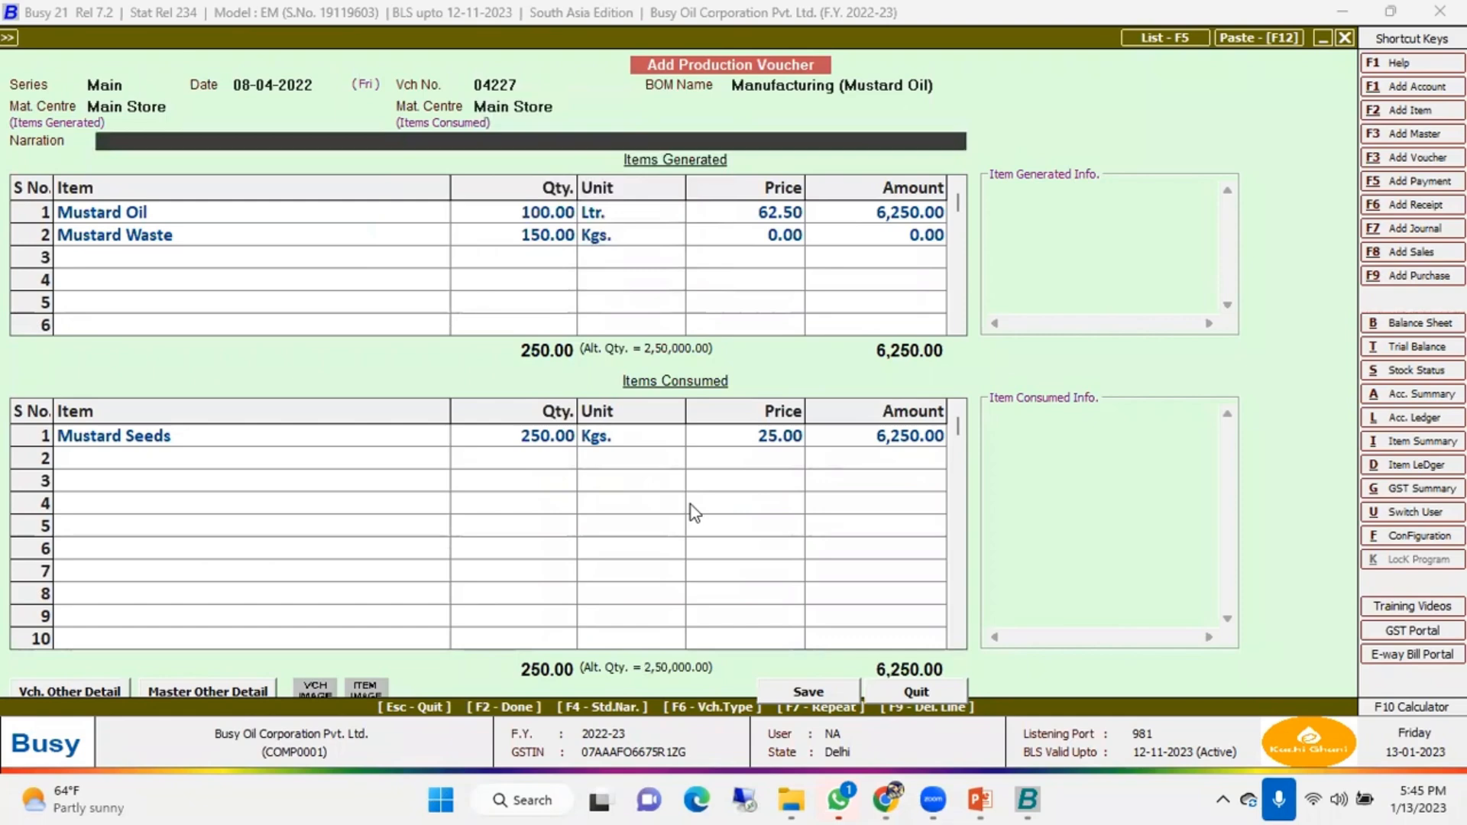
key("Return")
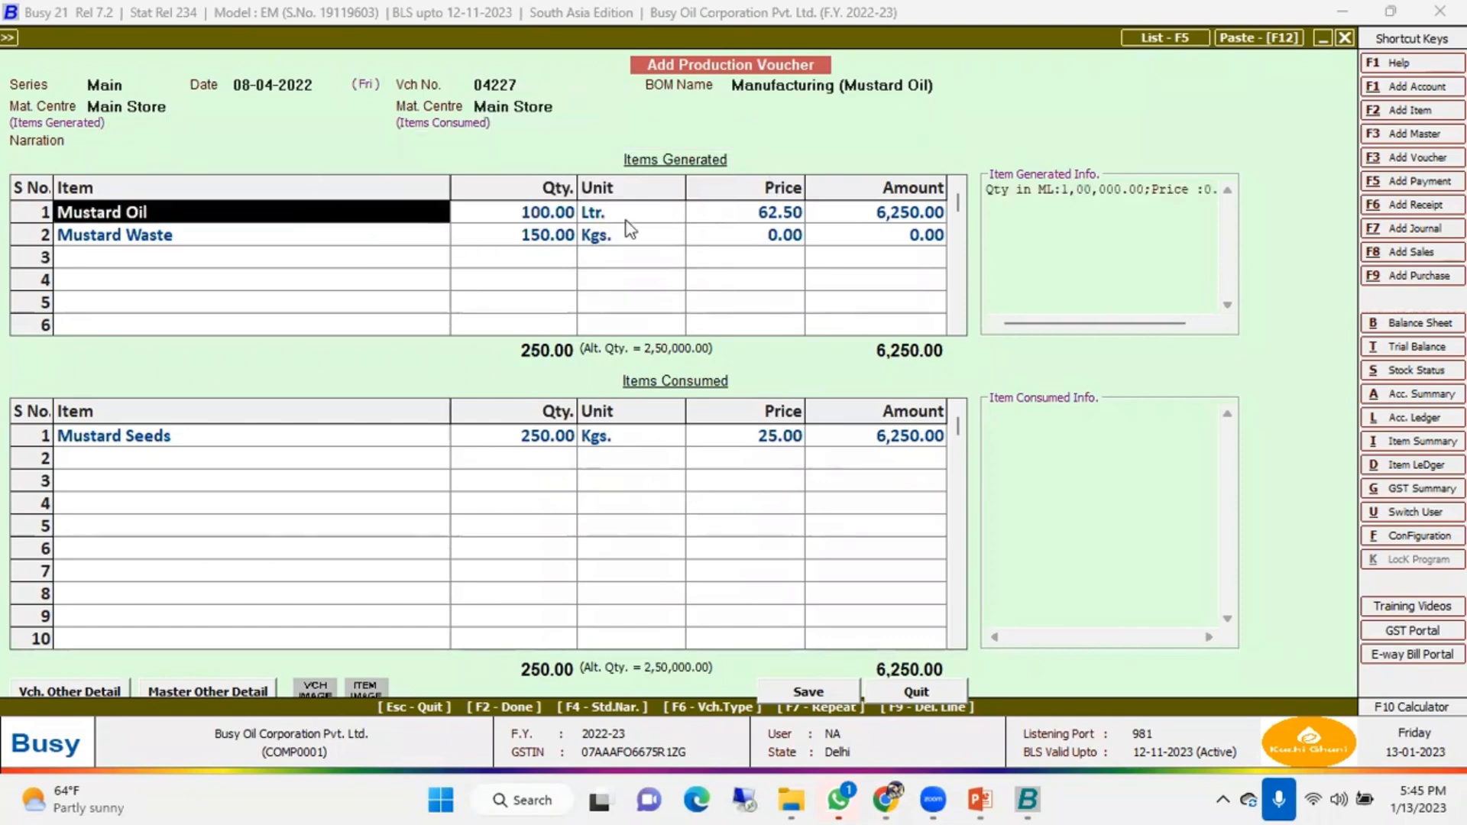
key("Return")
Review the voucher's lines for generated mustard oil, generated mustard waste and consumed mustard seeds
left_click(306, 216)
left_click(260, 237)
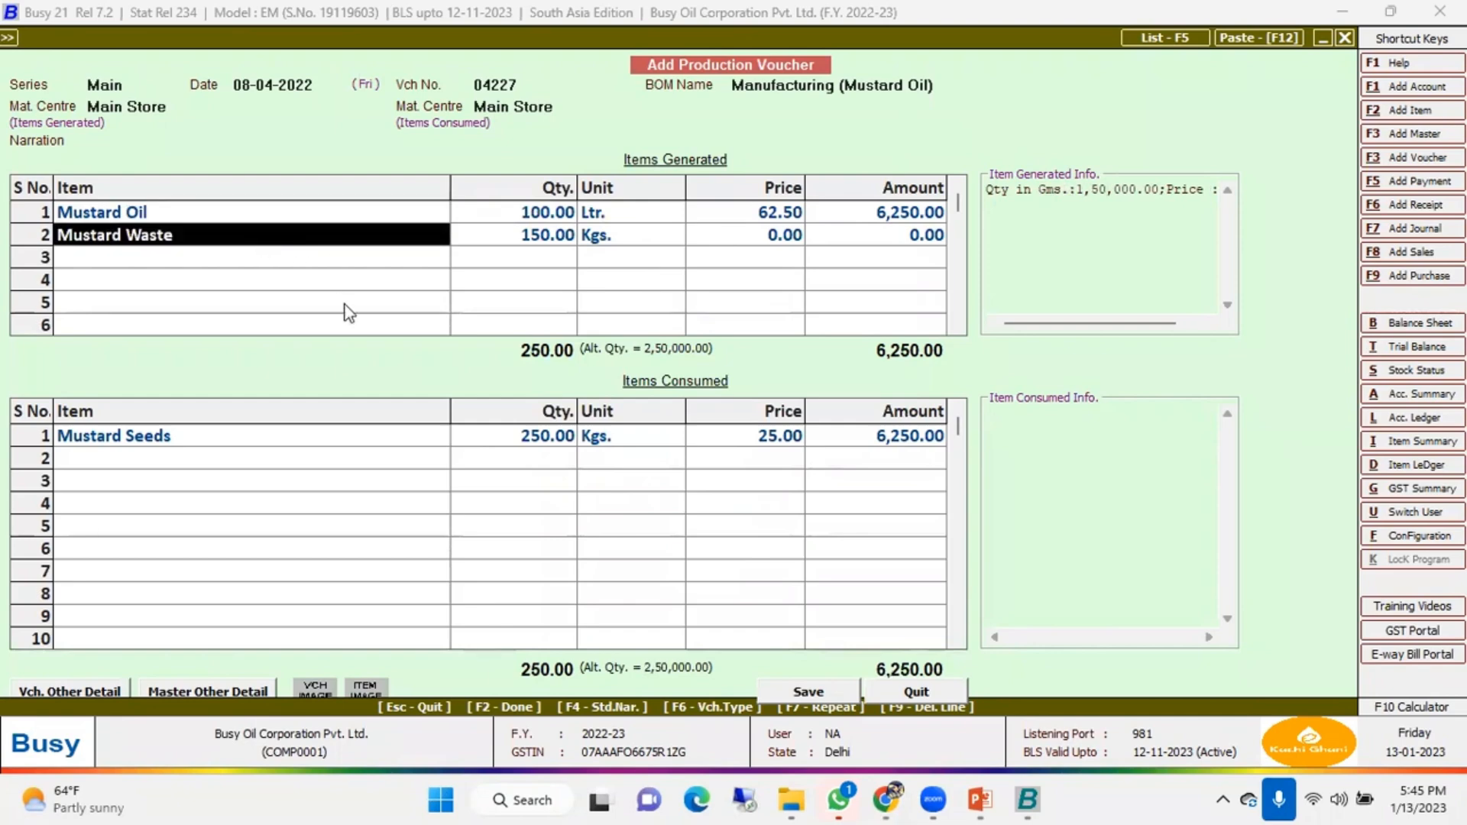
left_click(264, 437)
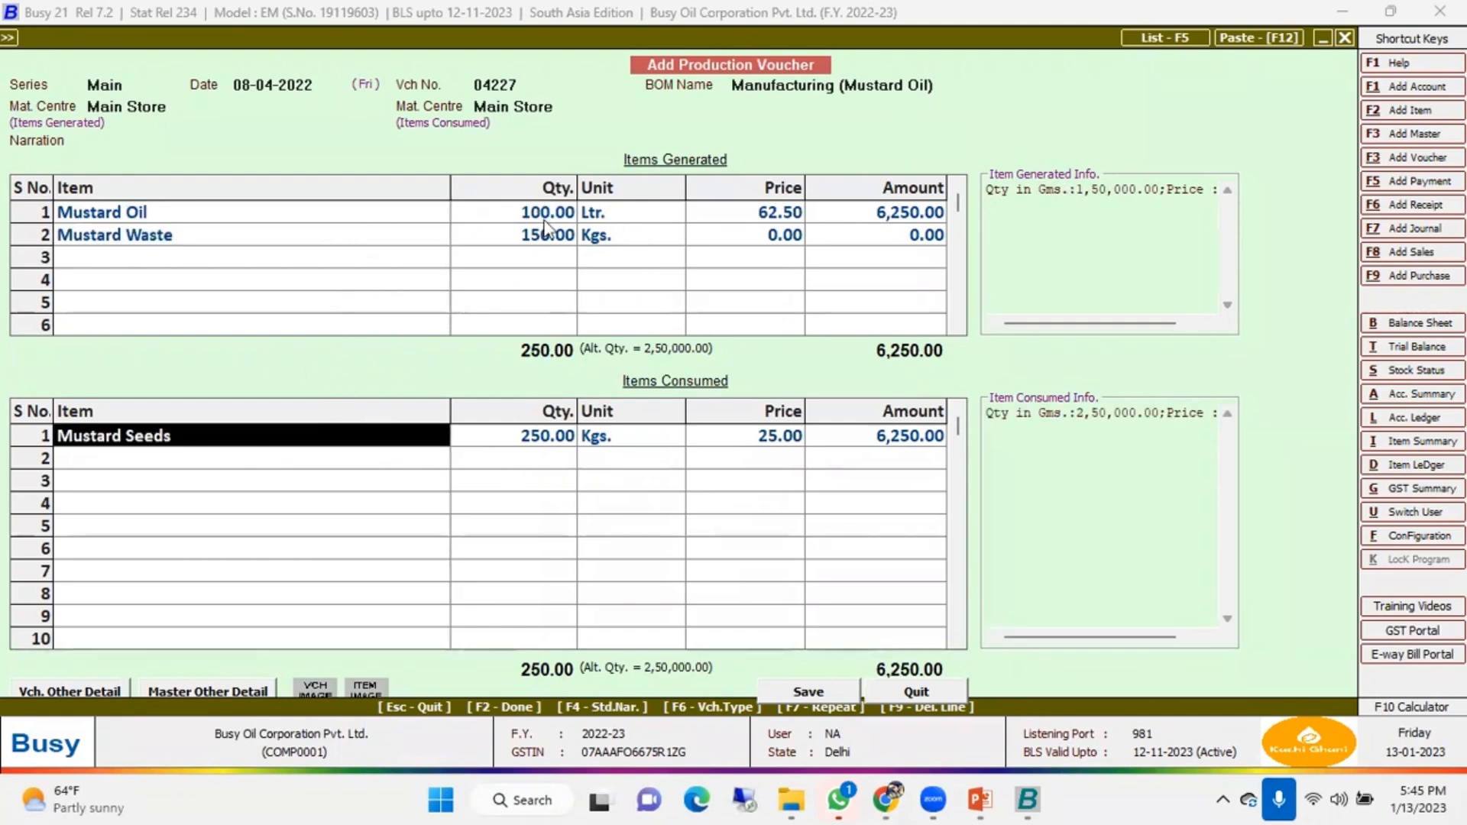
Open the batch details of the generated mustard oil and assign batch number 04227 to its 100 litres
left_click(783, 444)
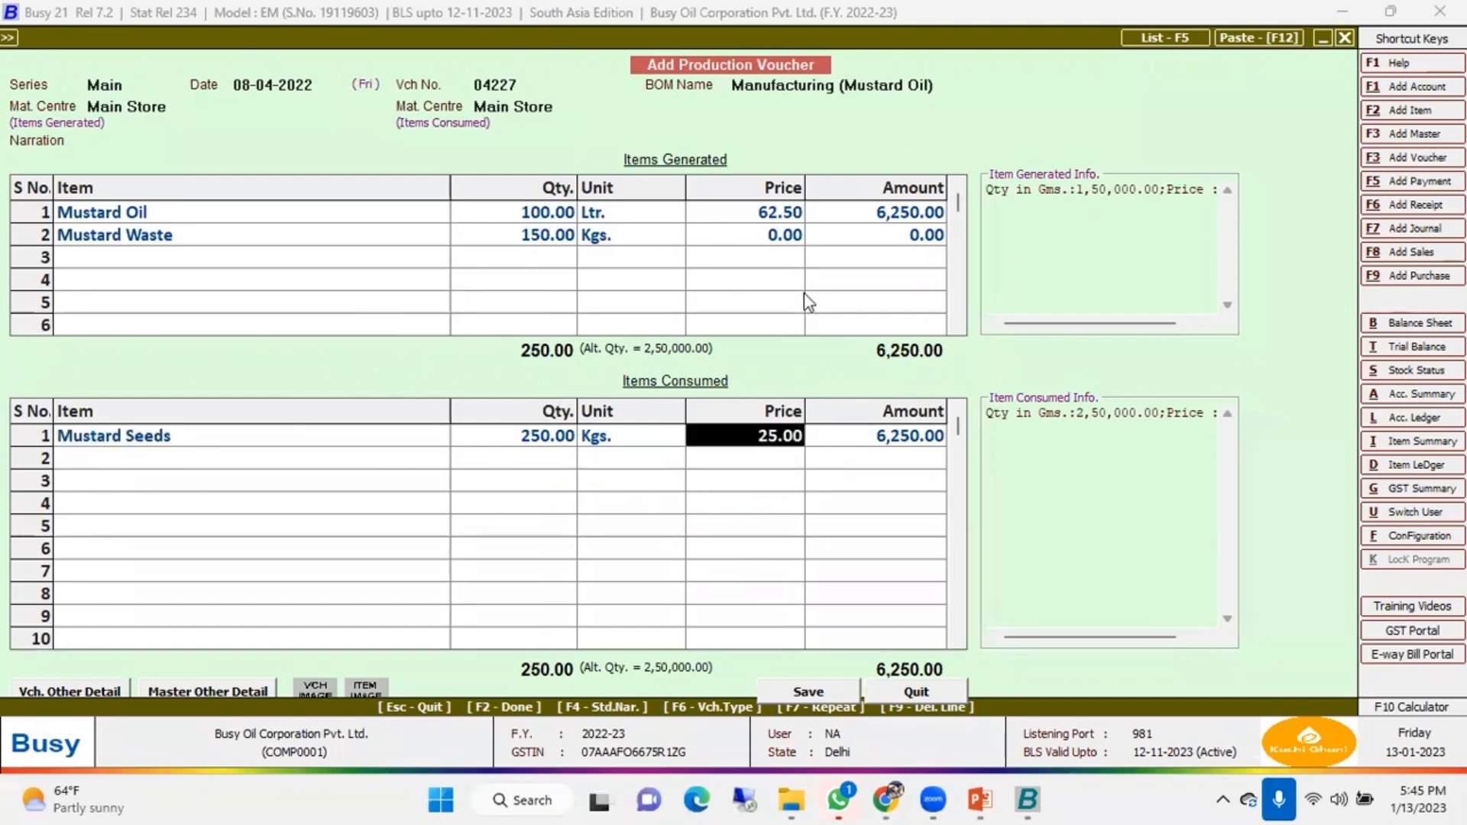
left_click(394, 216)
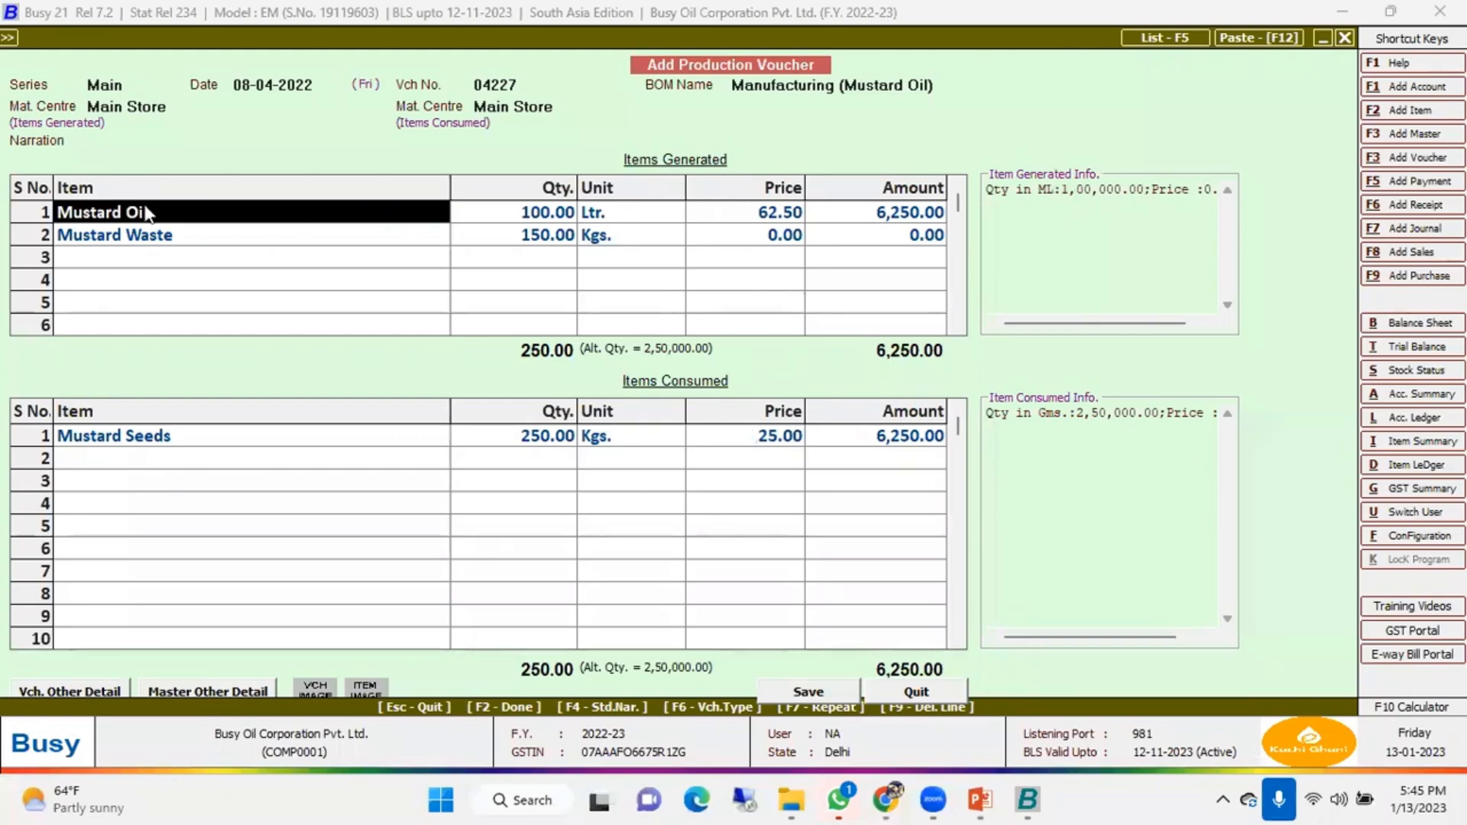
key("Return")
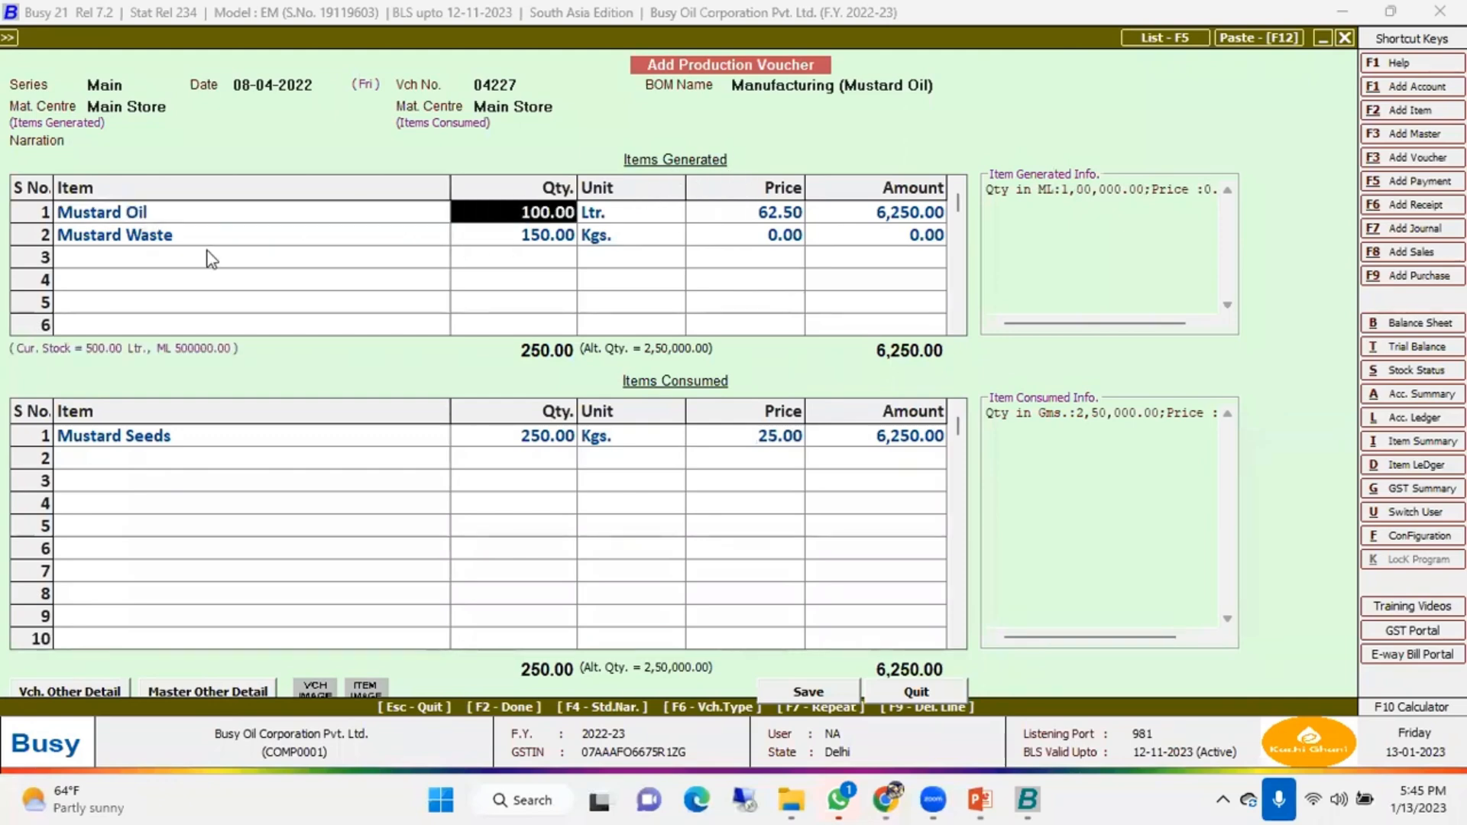
key("Return")
key("Return")
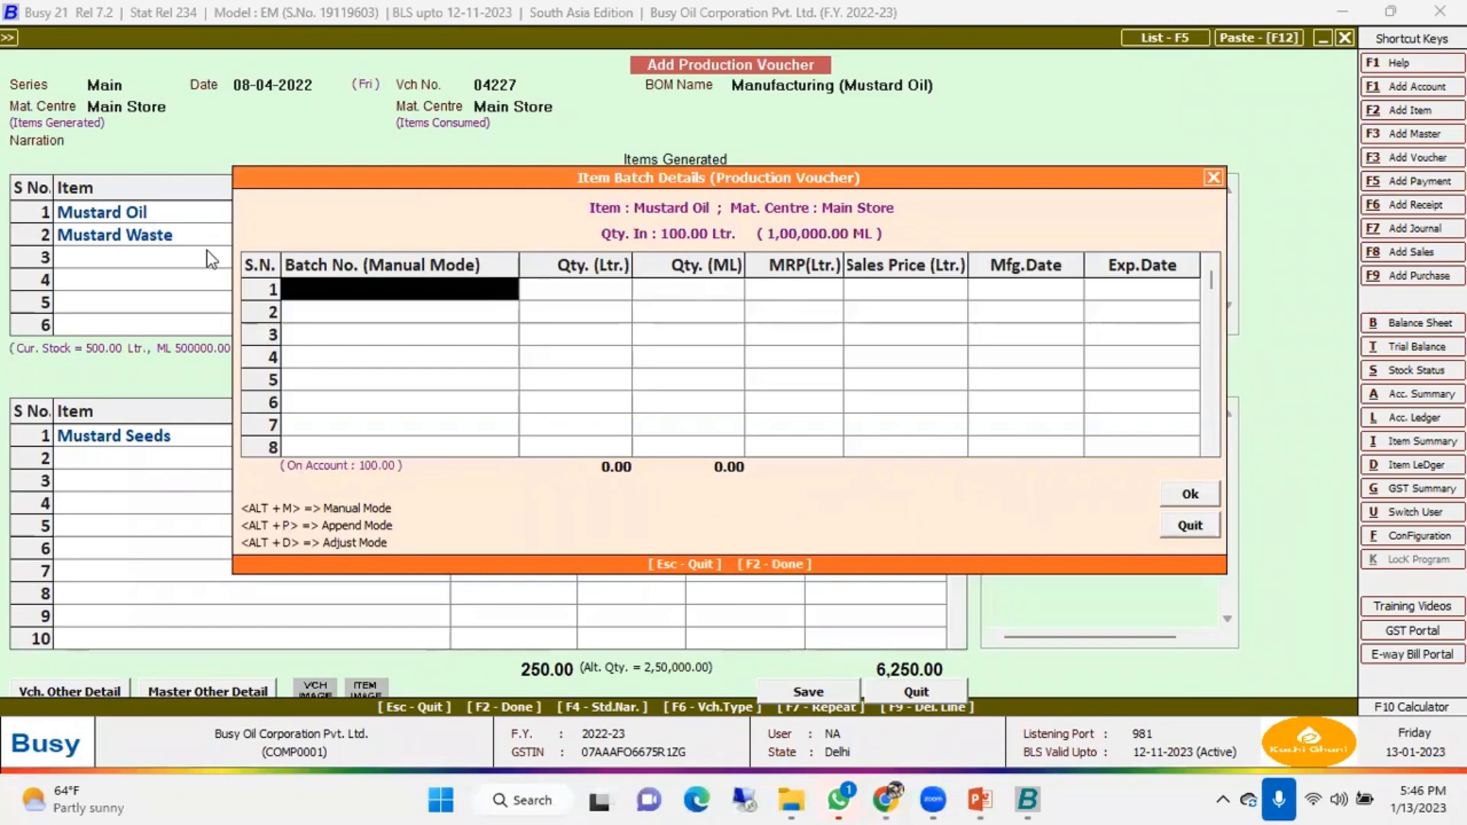
type("04227")
key("Return")
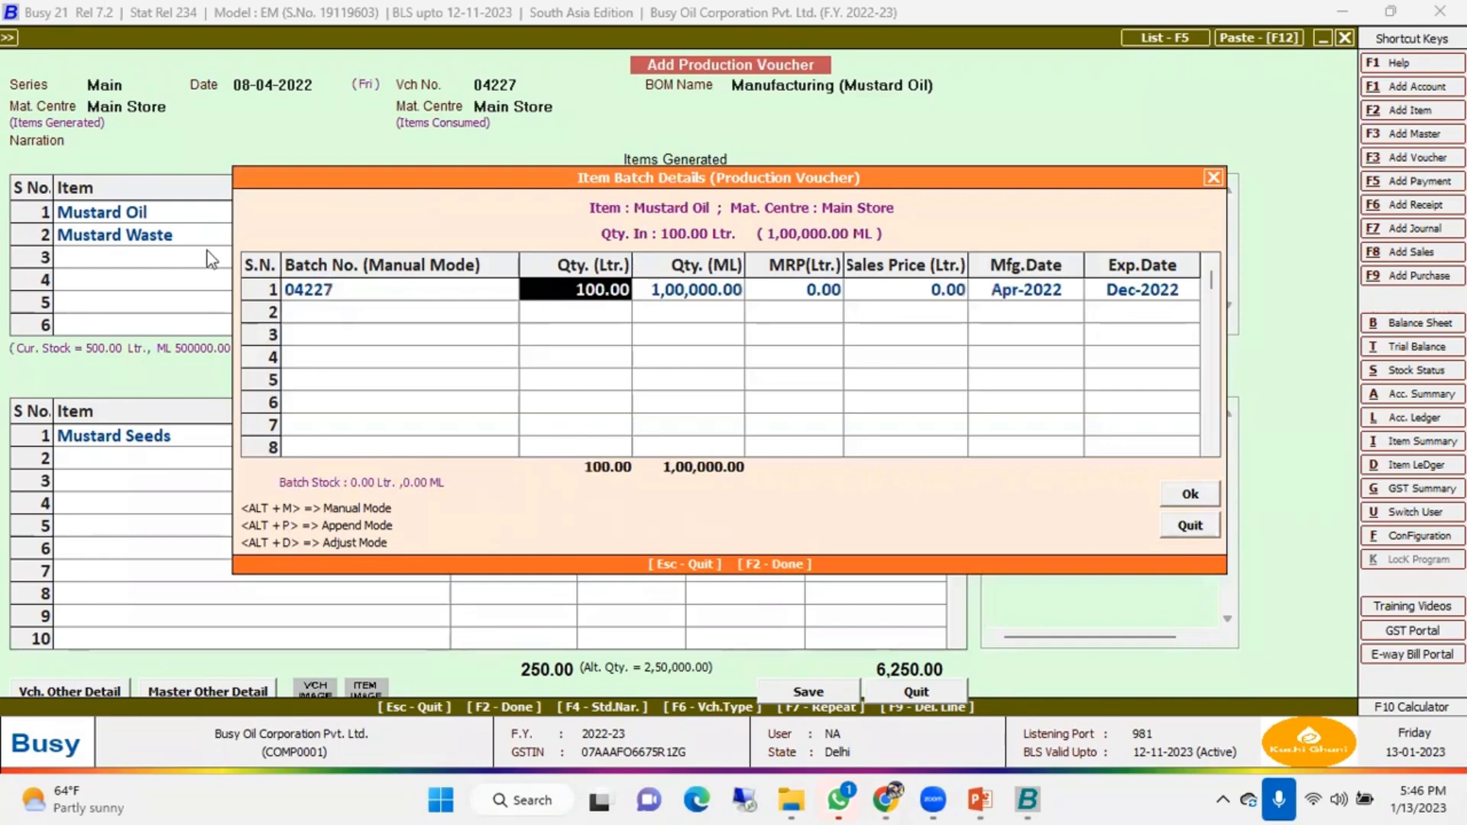
Review the mustard oil batch's quantities, MRP, sales price and manufacturing date
key("Right")
key("Left")
key("Right")
key("Right")
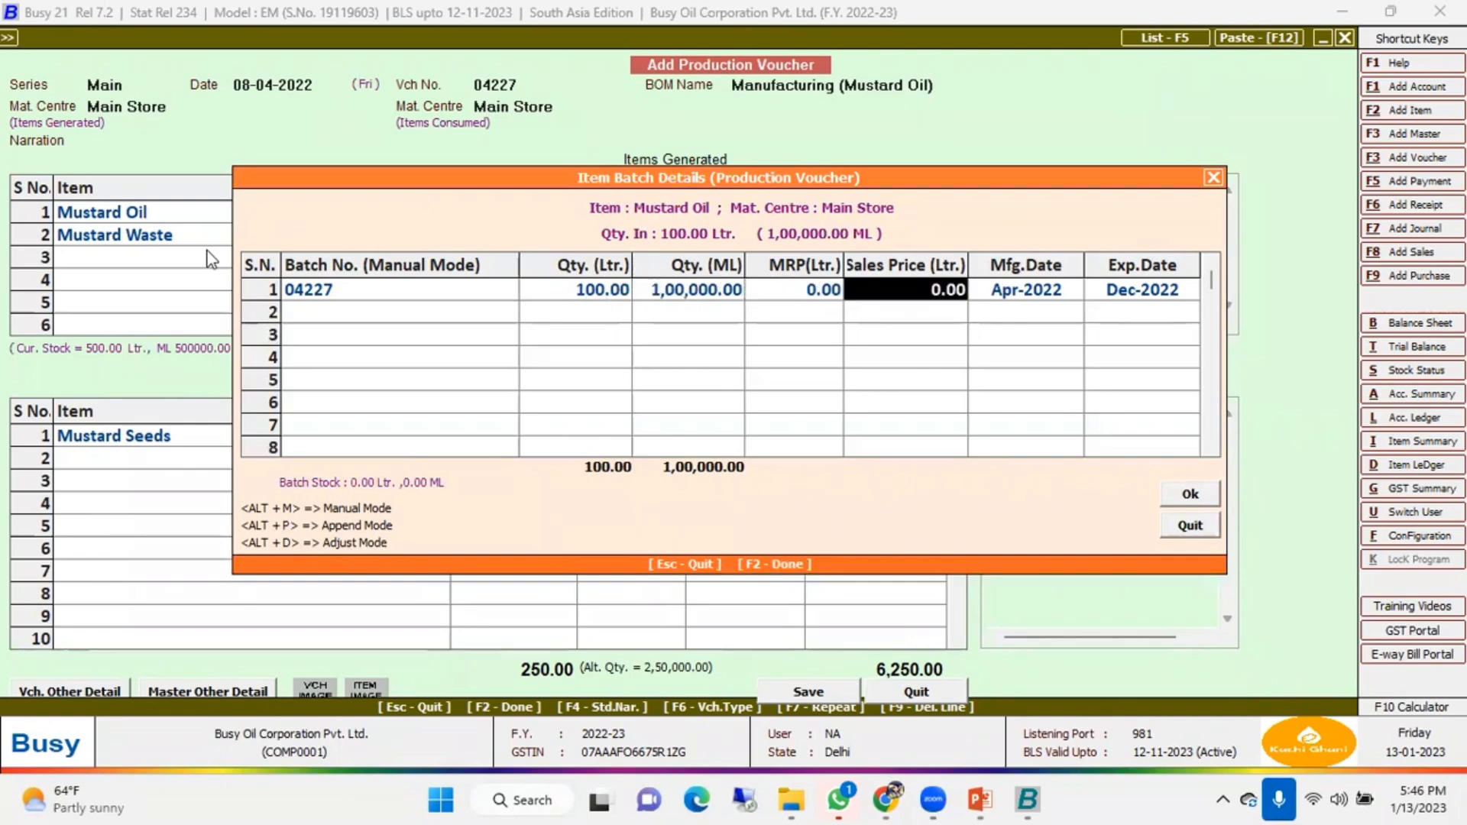
key("Right")
key("Right")
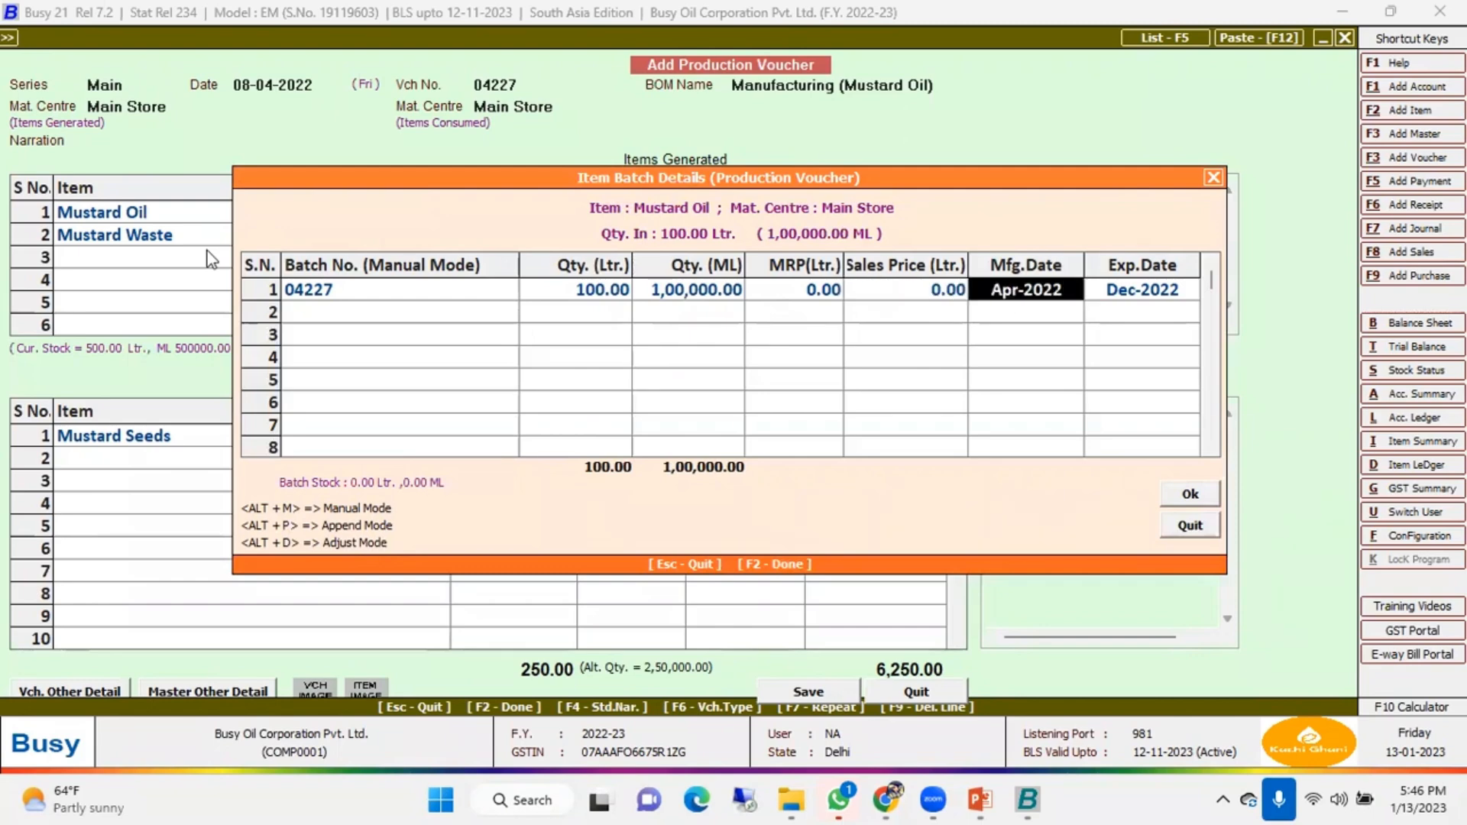
key("Left")
key("Left")
key("Left")
key("Left")
key("Left")
key("Right")
key("Right")
key("Right")
key("Right")
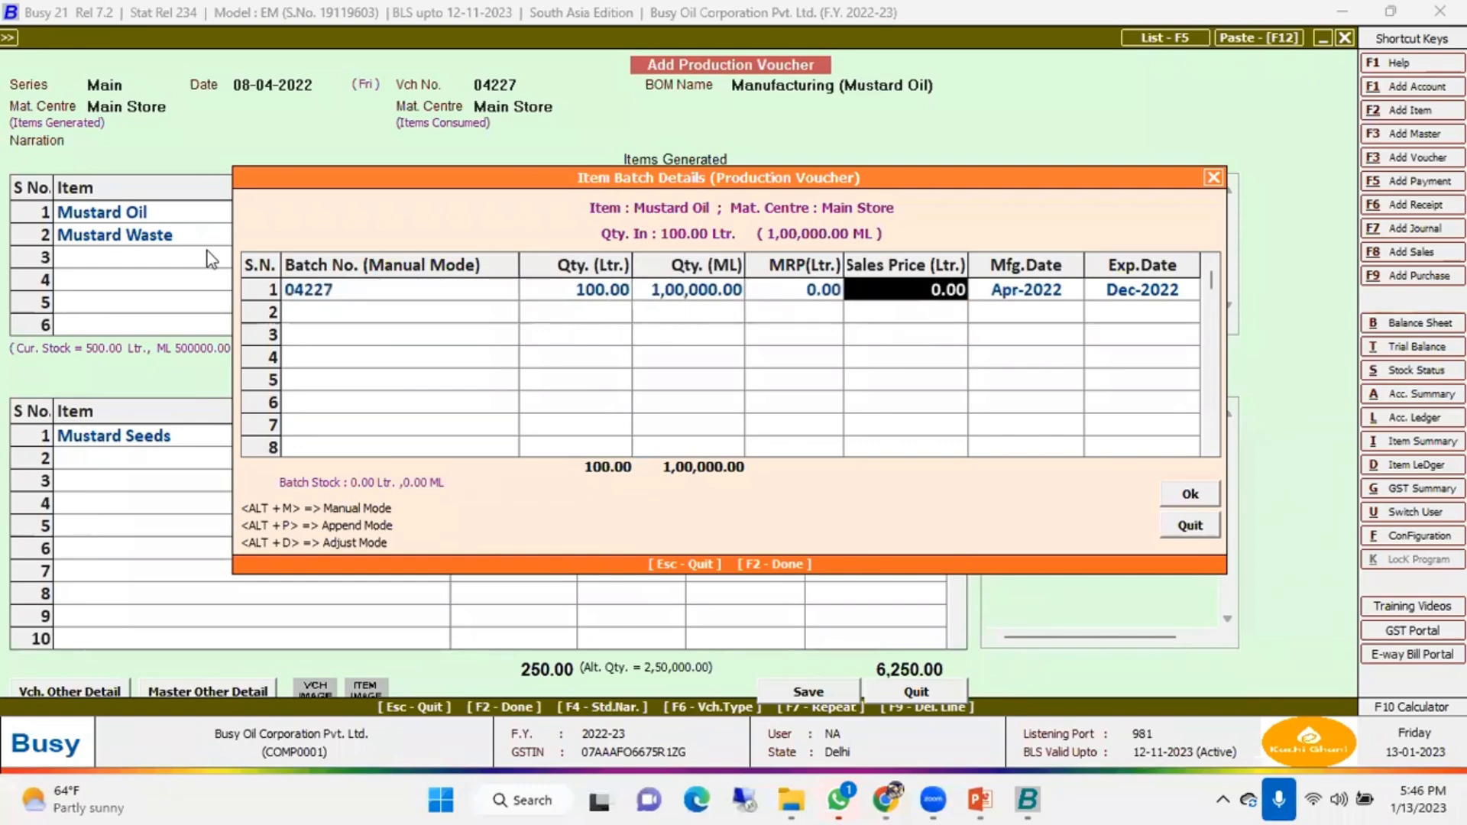
key("Right")
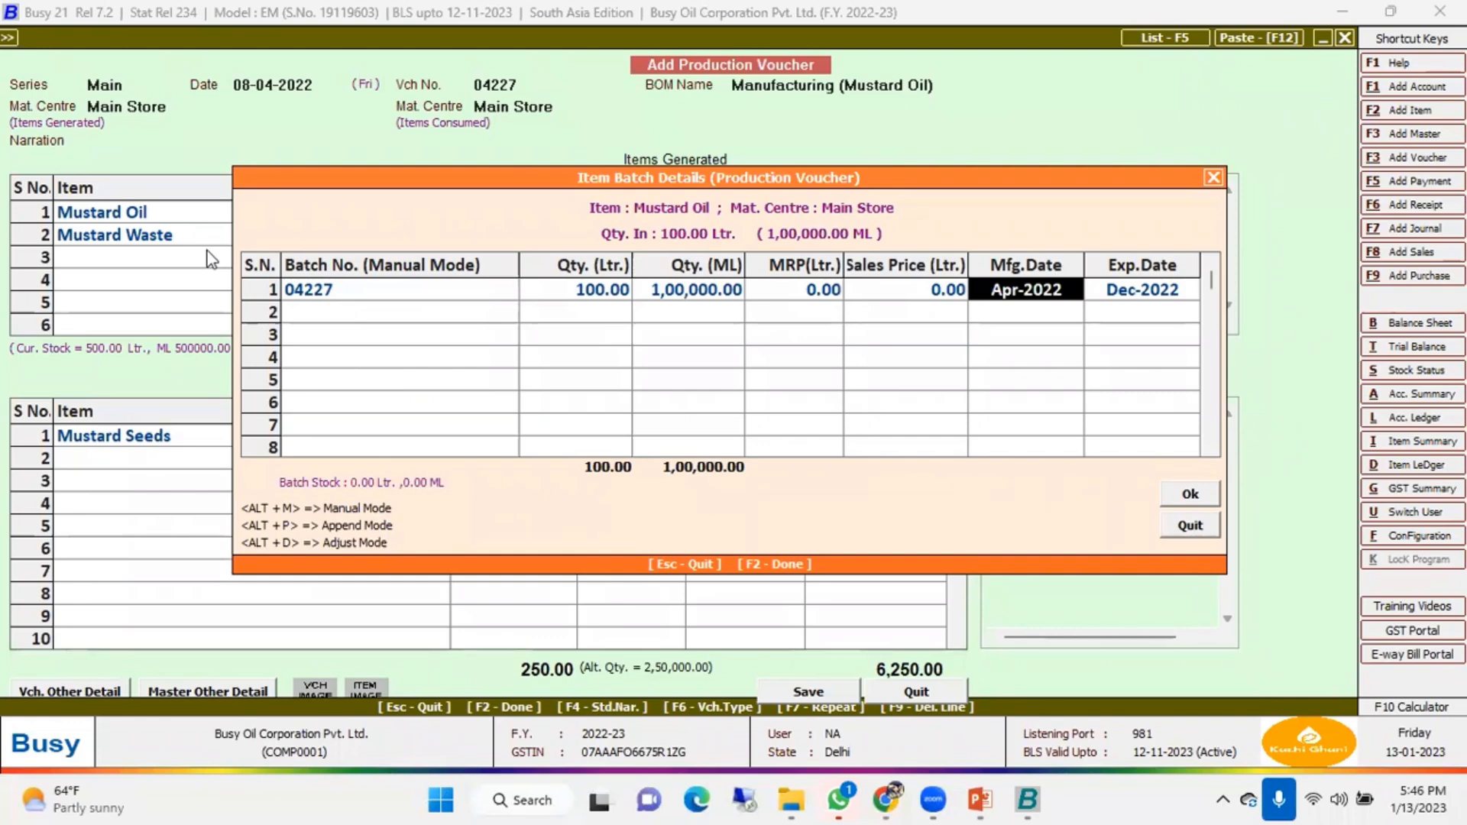
Accept the Mustard Oil batch details with manufacturing date Apr-2022 and expiry date Dec-2022, and confirm the item line's amounts
key("Return")
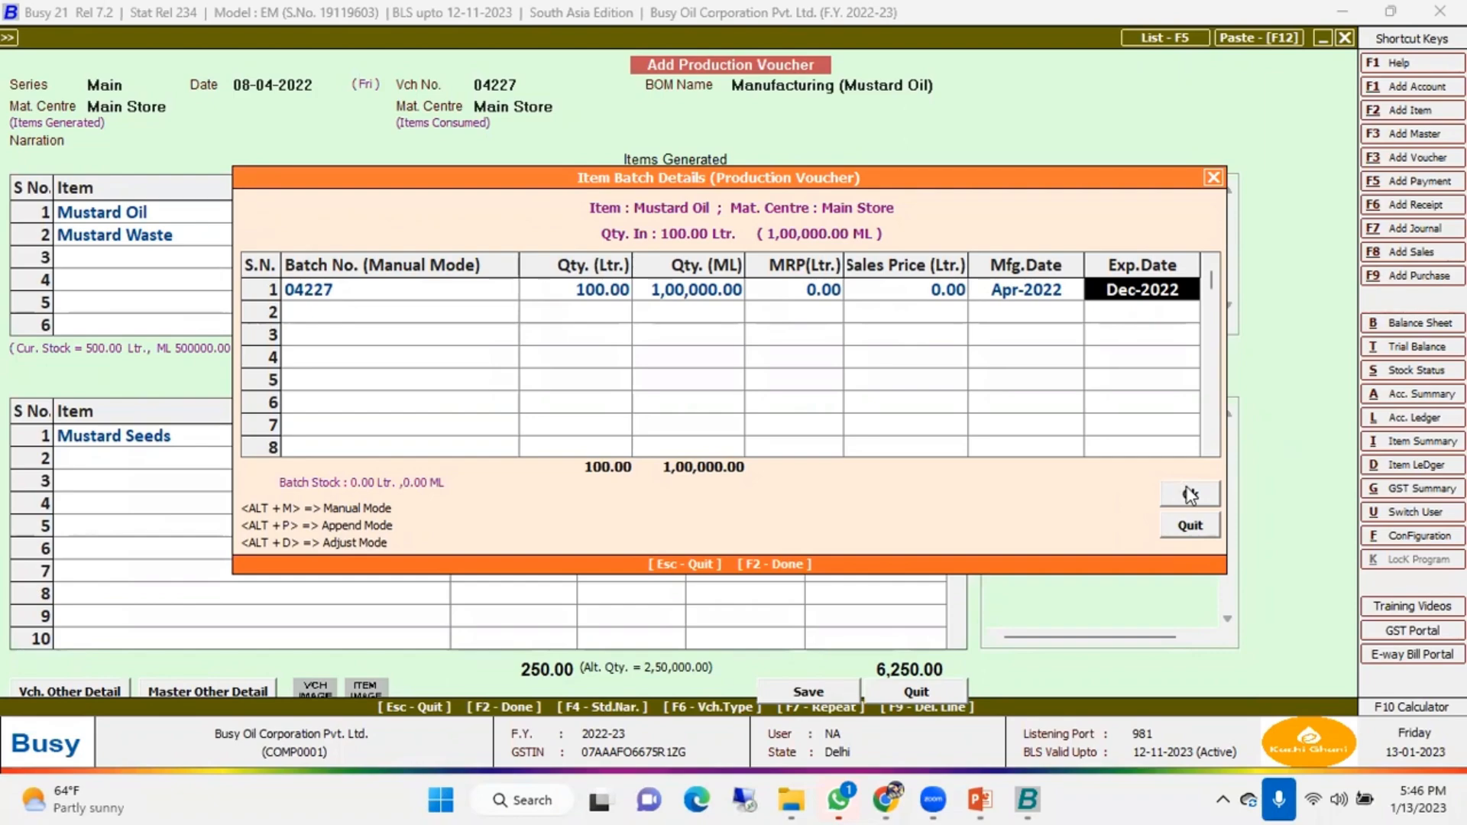
key("F2")
key("Return")
key("Return")
key("Return")
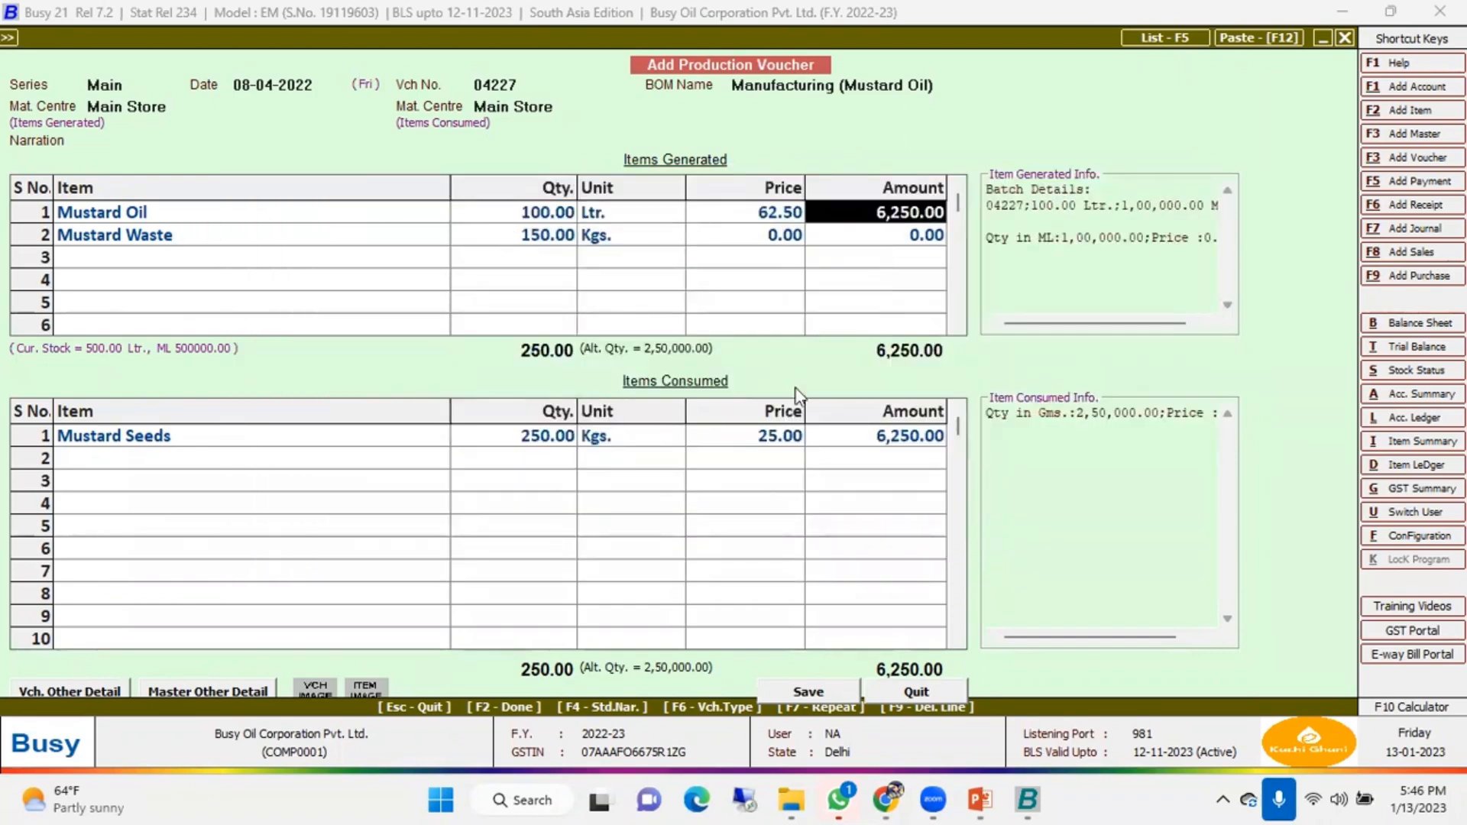
key("Return")
Check the Expiry Month setting in the Mustard Oil item master, then return to the production voucher without saving
left_click(365, 217)
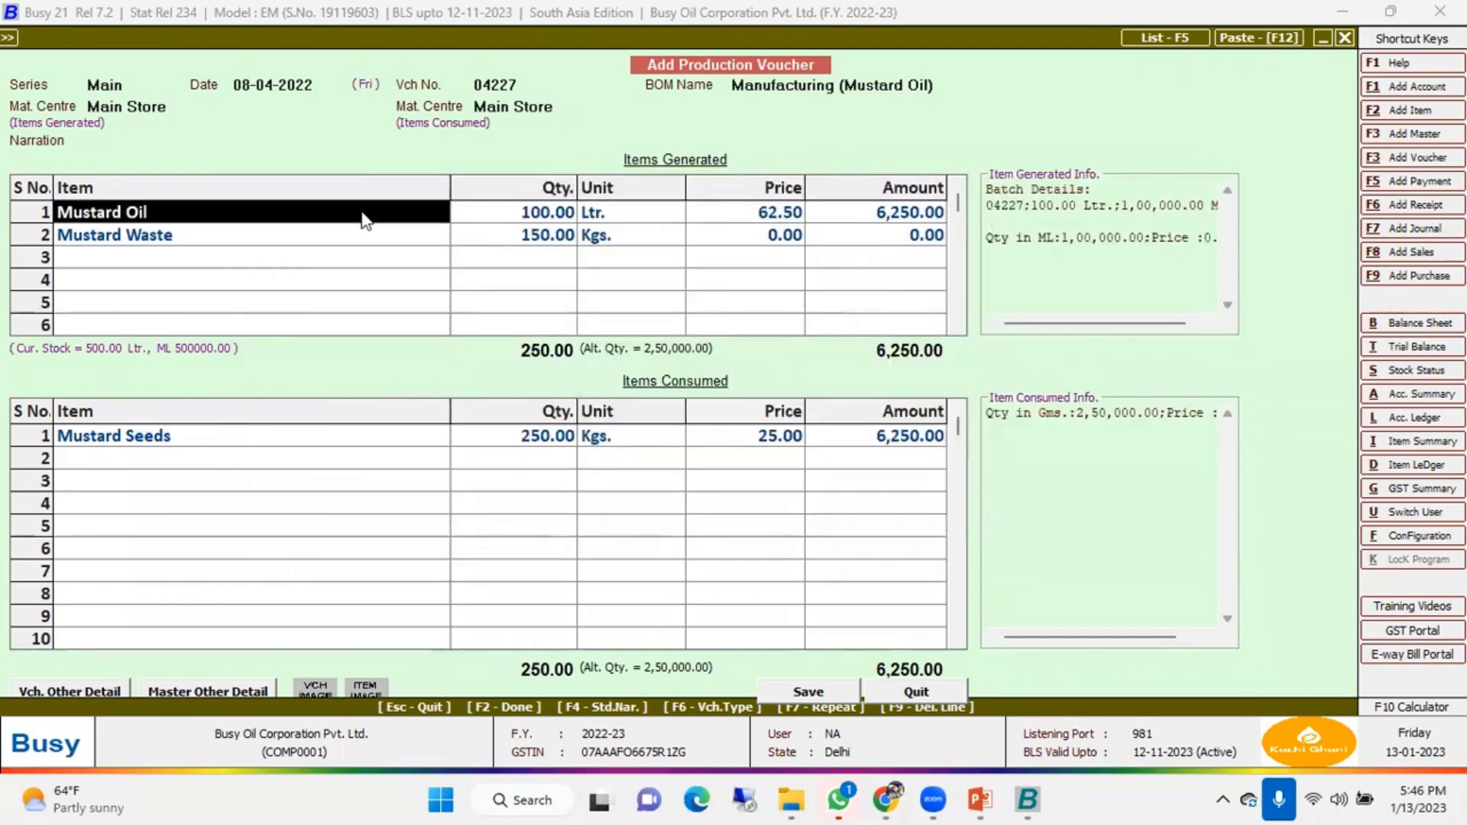
key("alt+m")
left_click(901, 503)
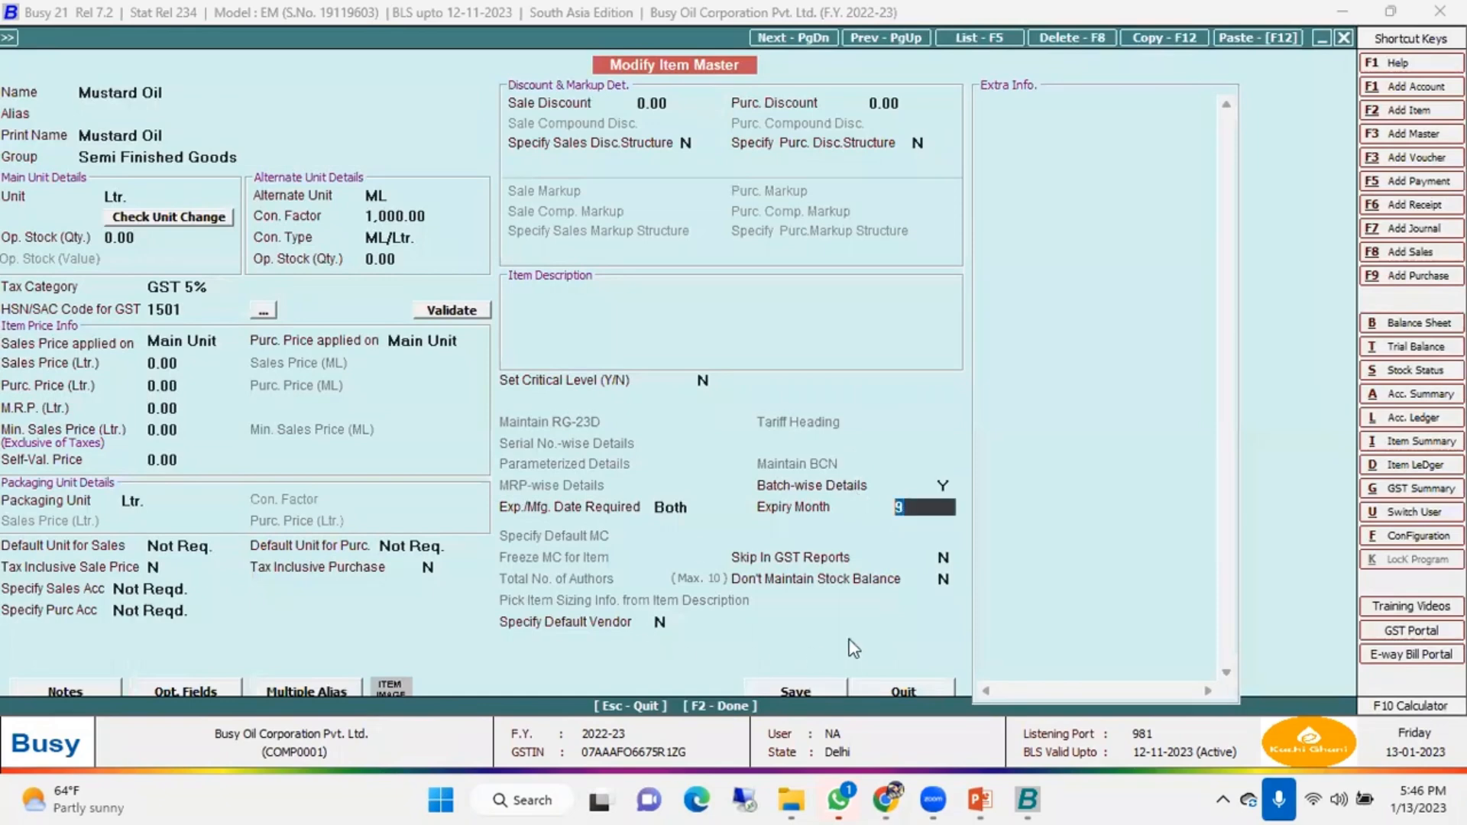
left_click(940, 686)
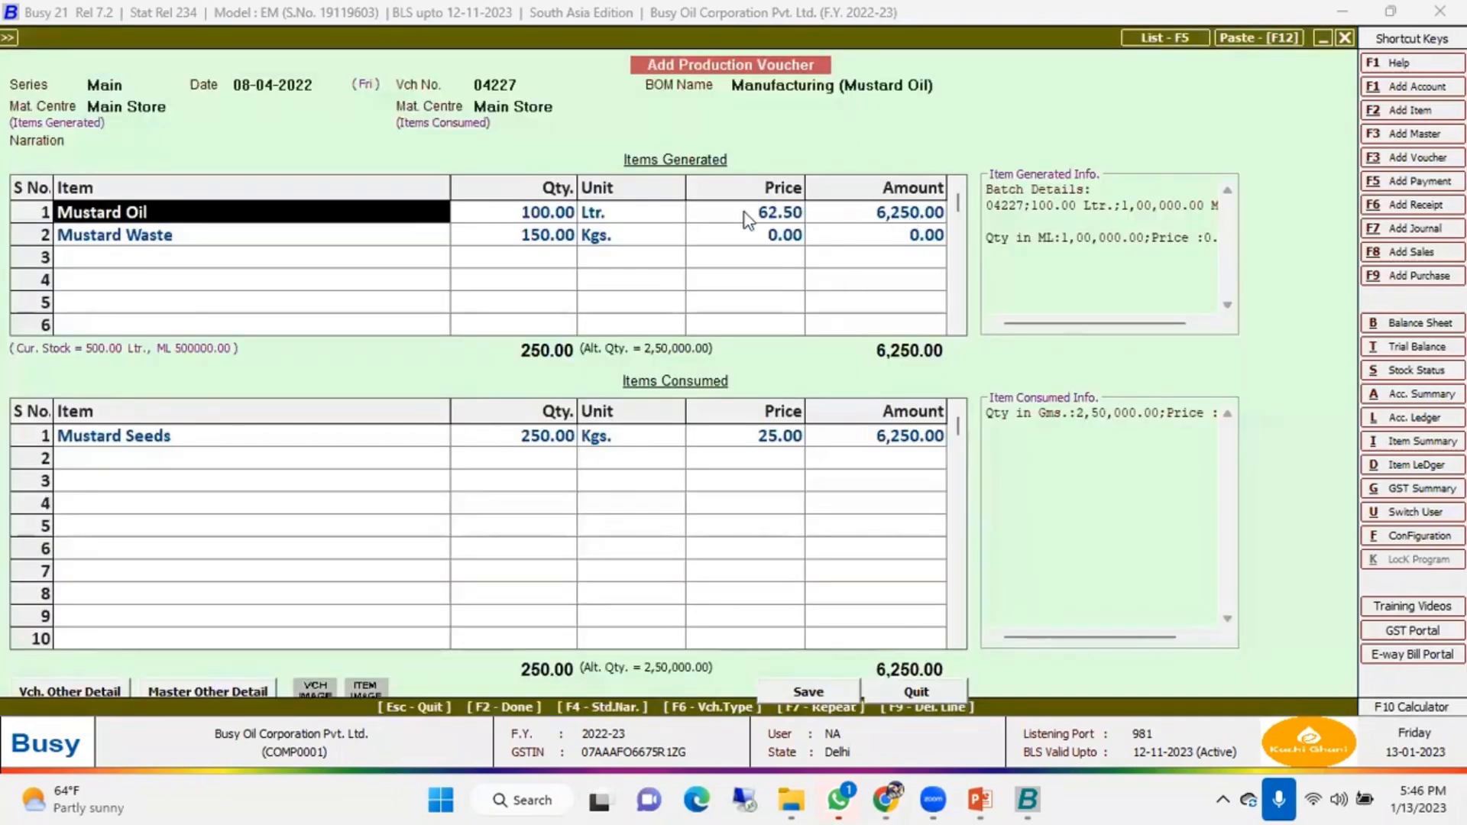
Reconfirm the Mustard Oil batch and alternate-unit quantity, then save the production voucher without printing item barcodes
left_click(644, 214)
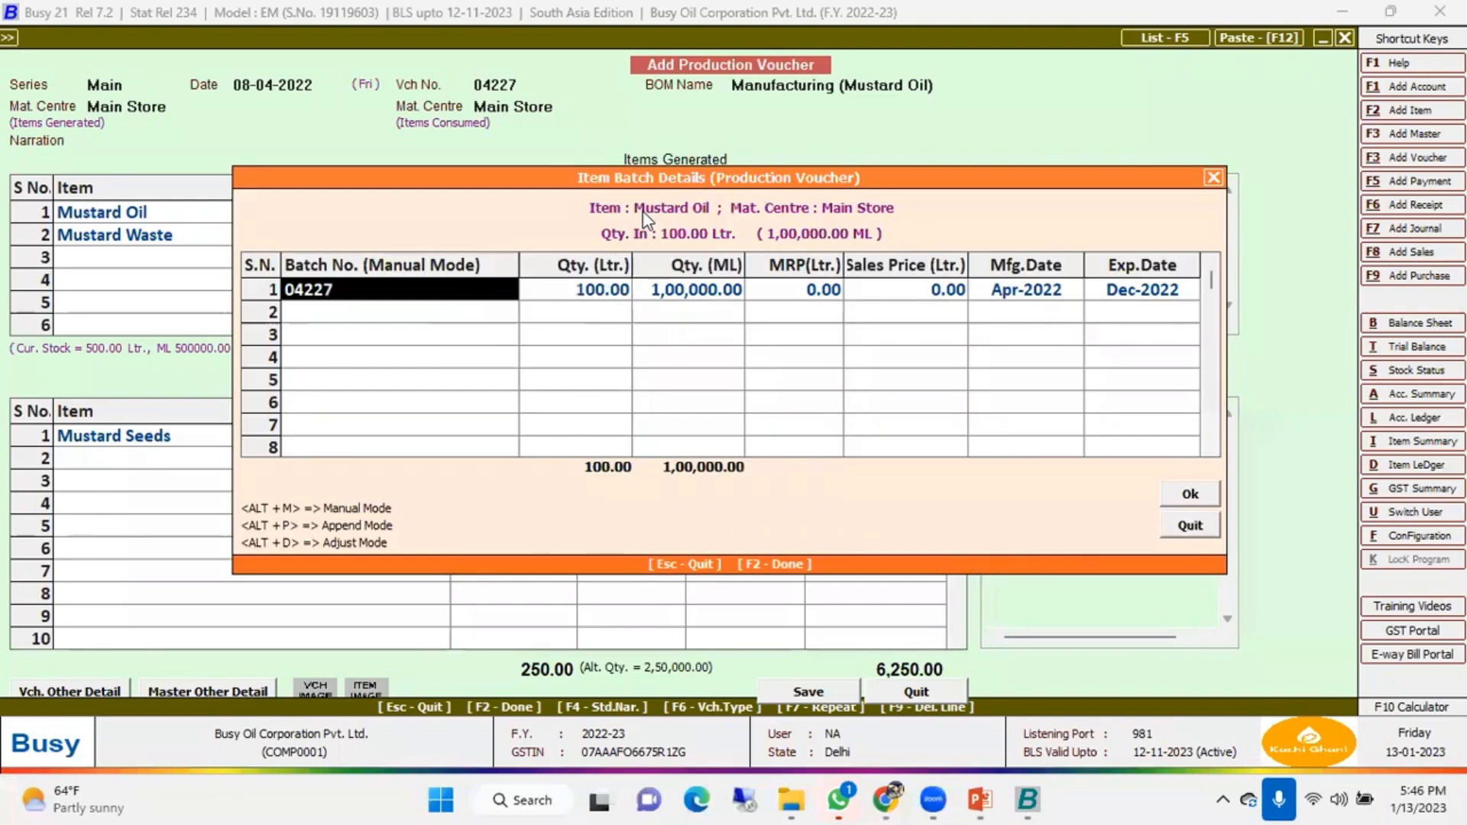
left_click(1189, 495)
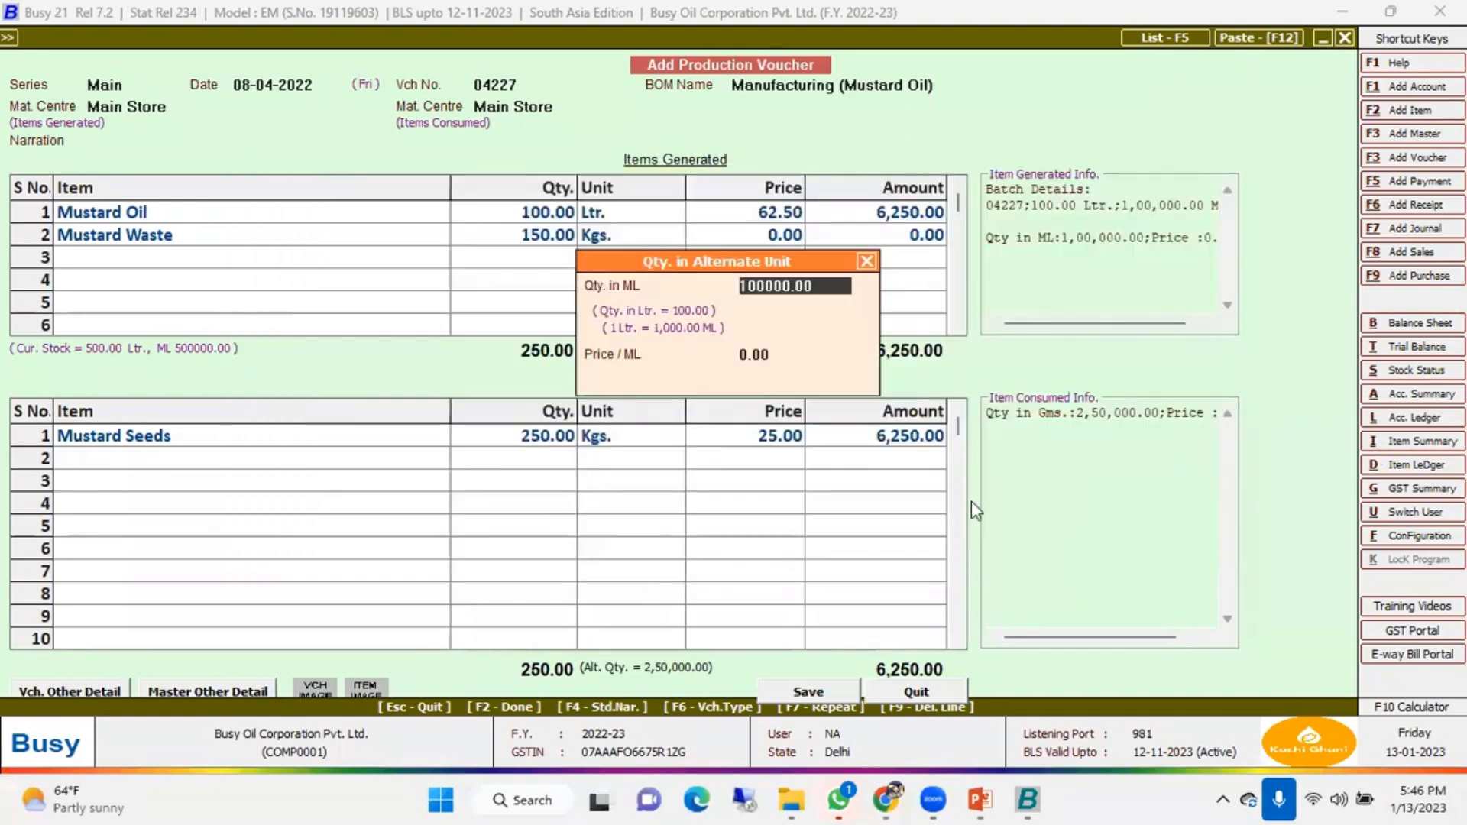
key("Return")
left_click(809, 674)
key("Return")
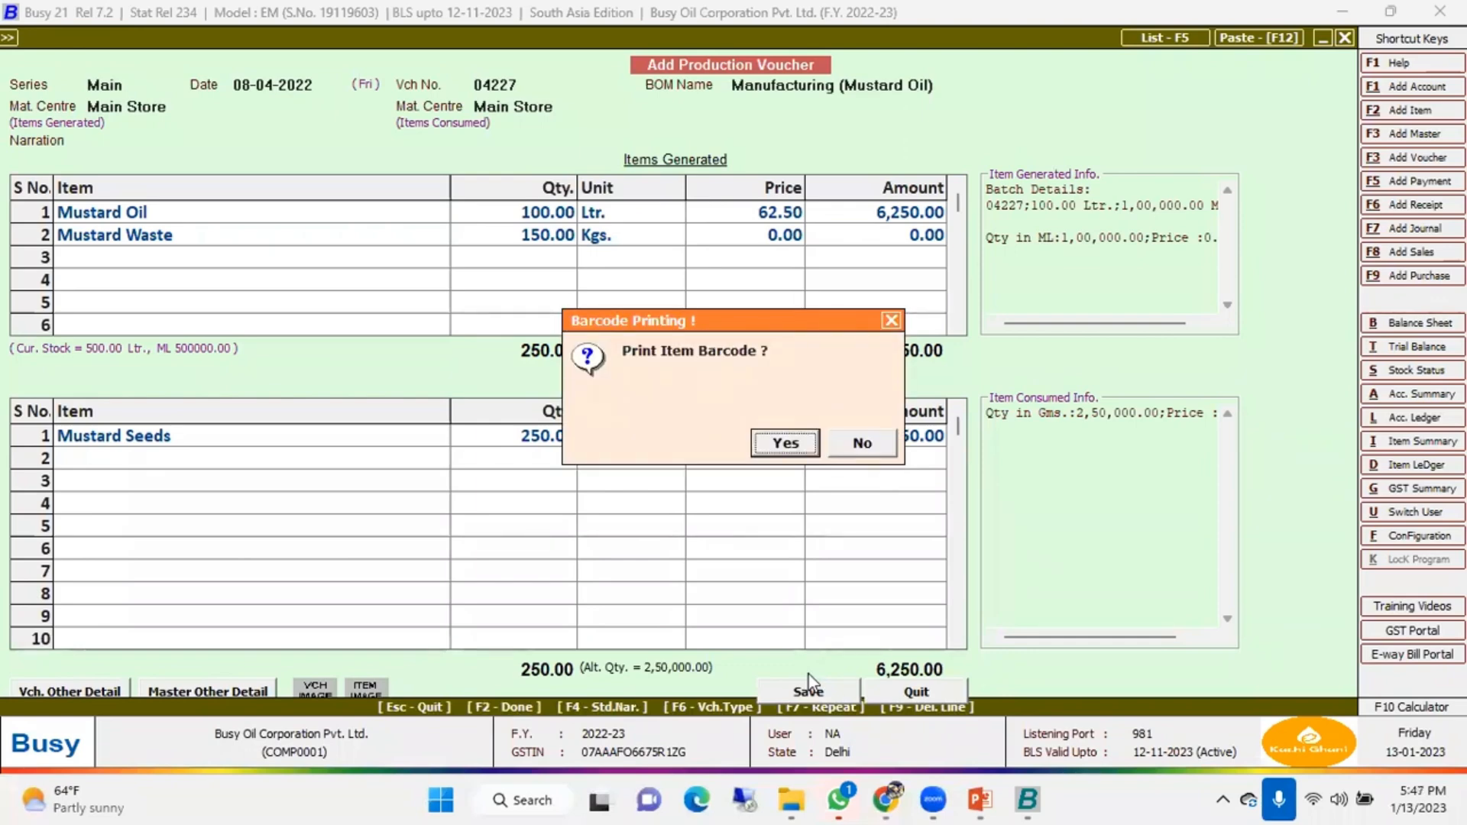
key("Right")
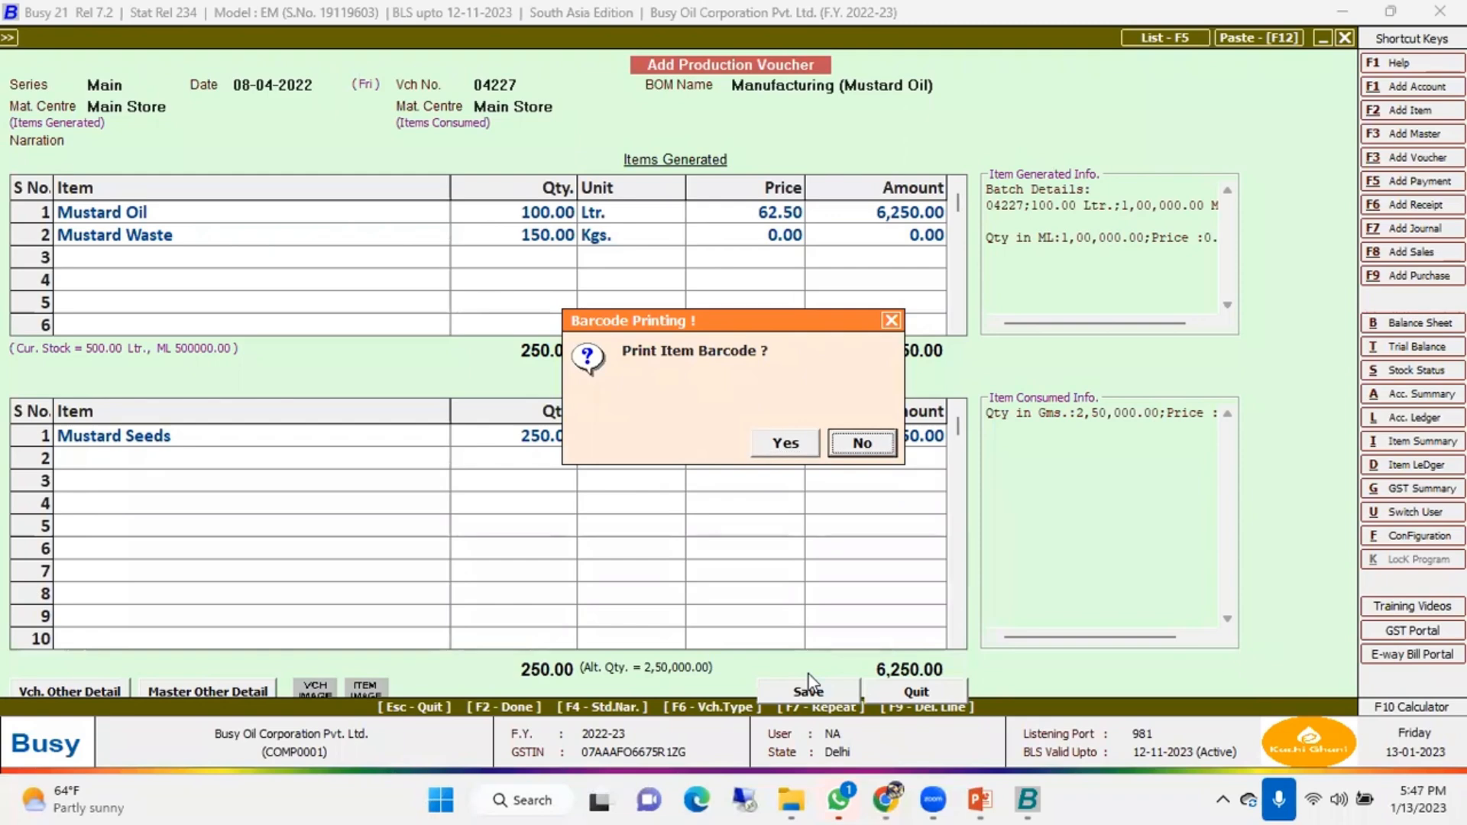
key("Return")
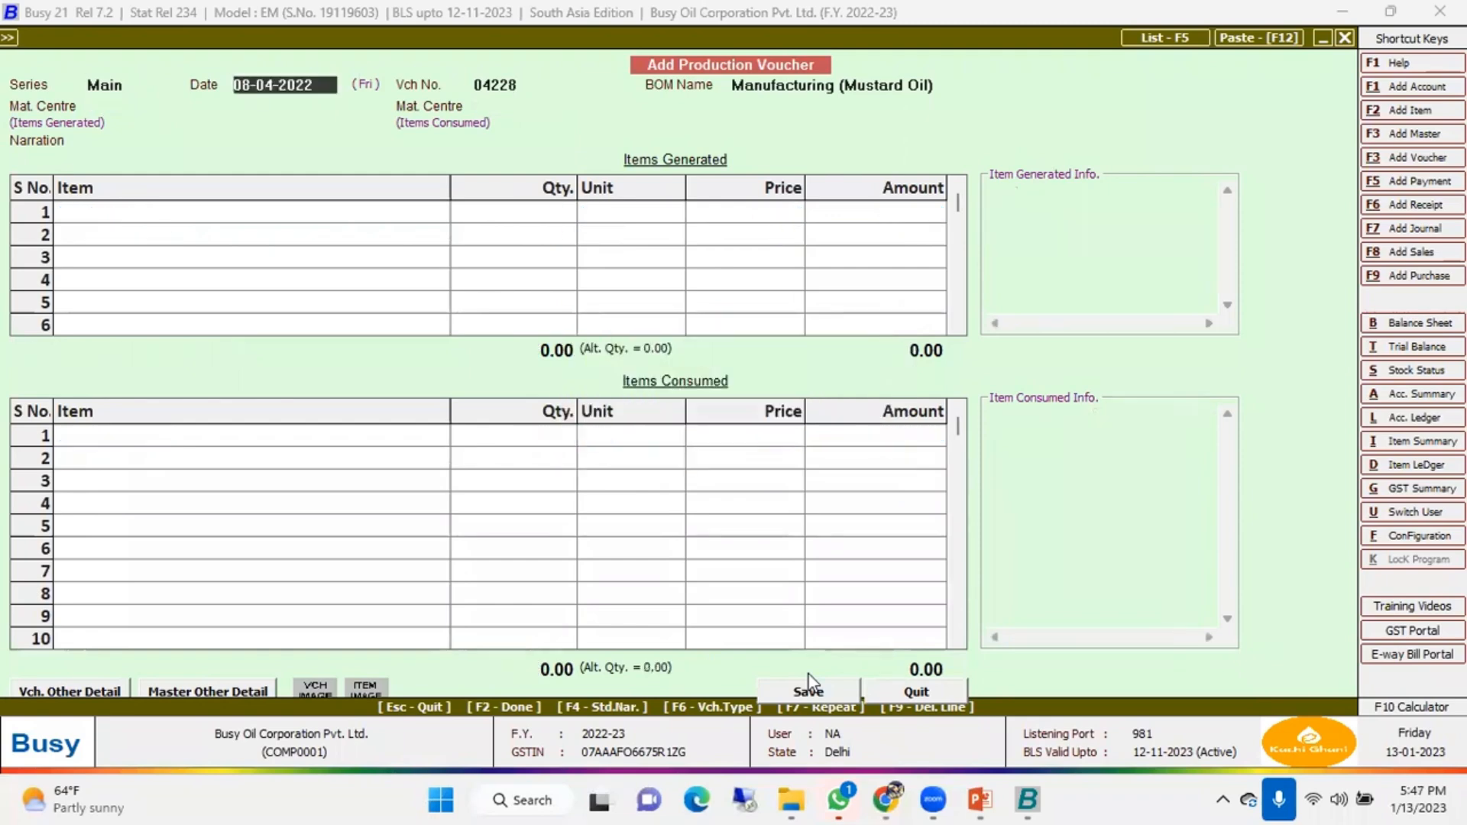
Date the new production voucher 09-04-2022 and select the Packing (Mustard Oil 1000 ML) BOM
type("9")
key("Return")
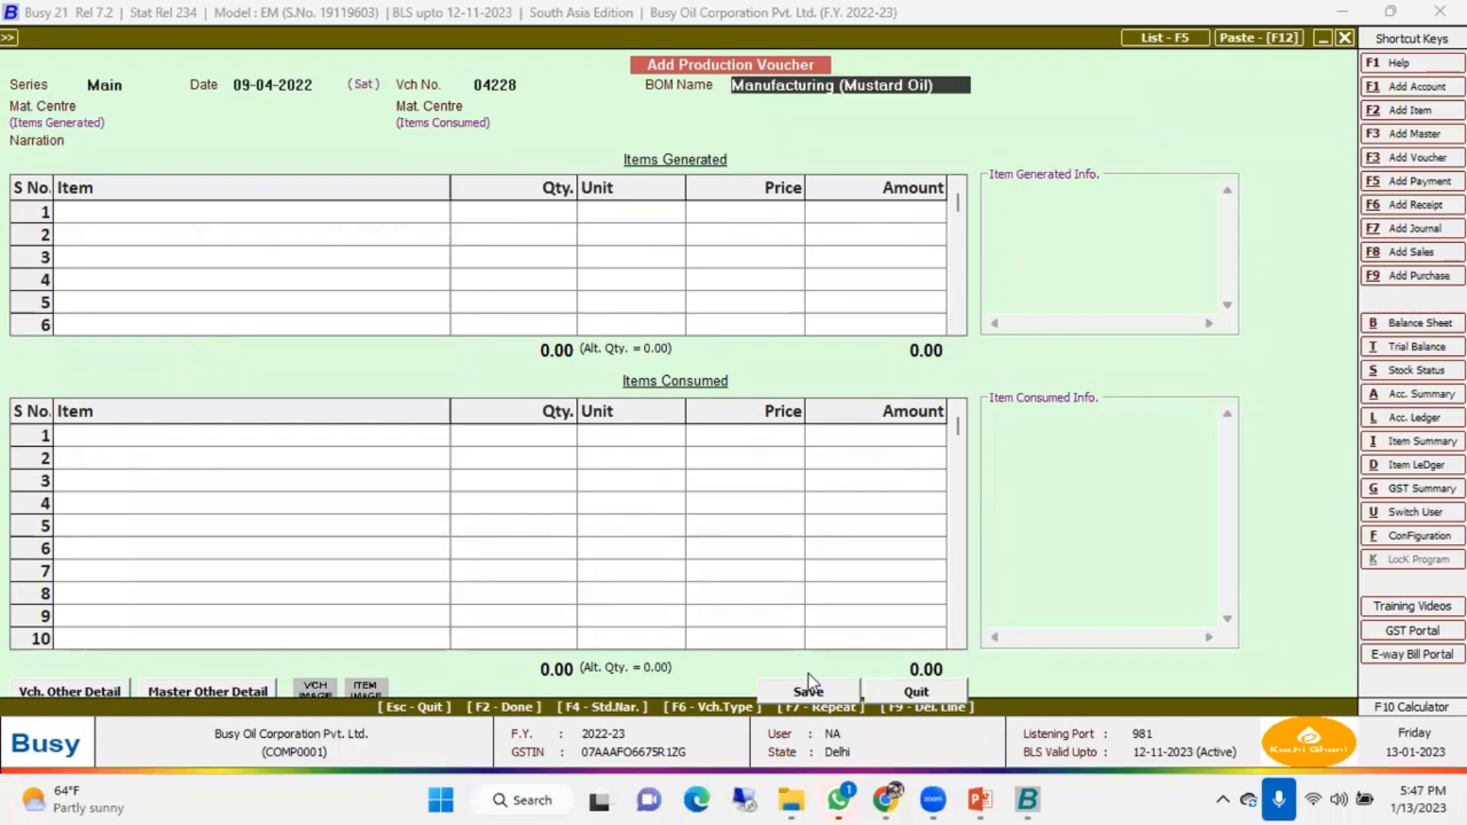
key("Return")
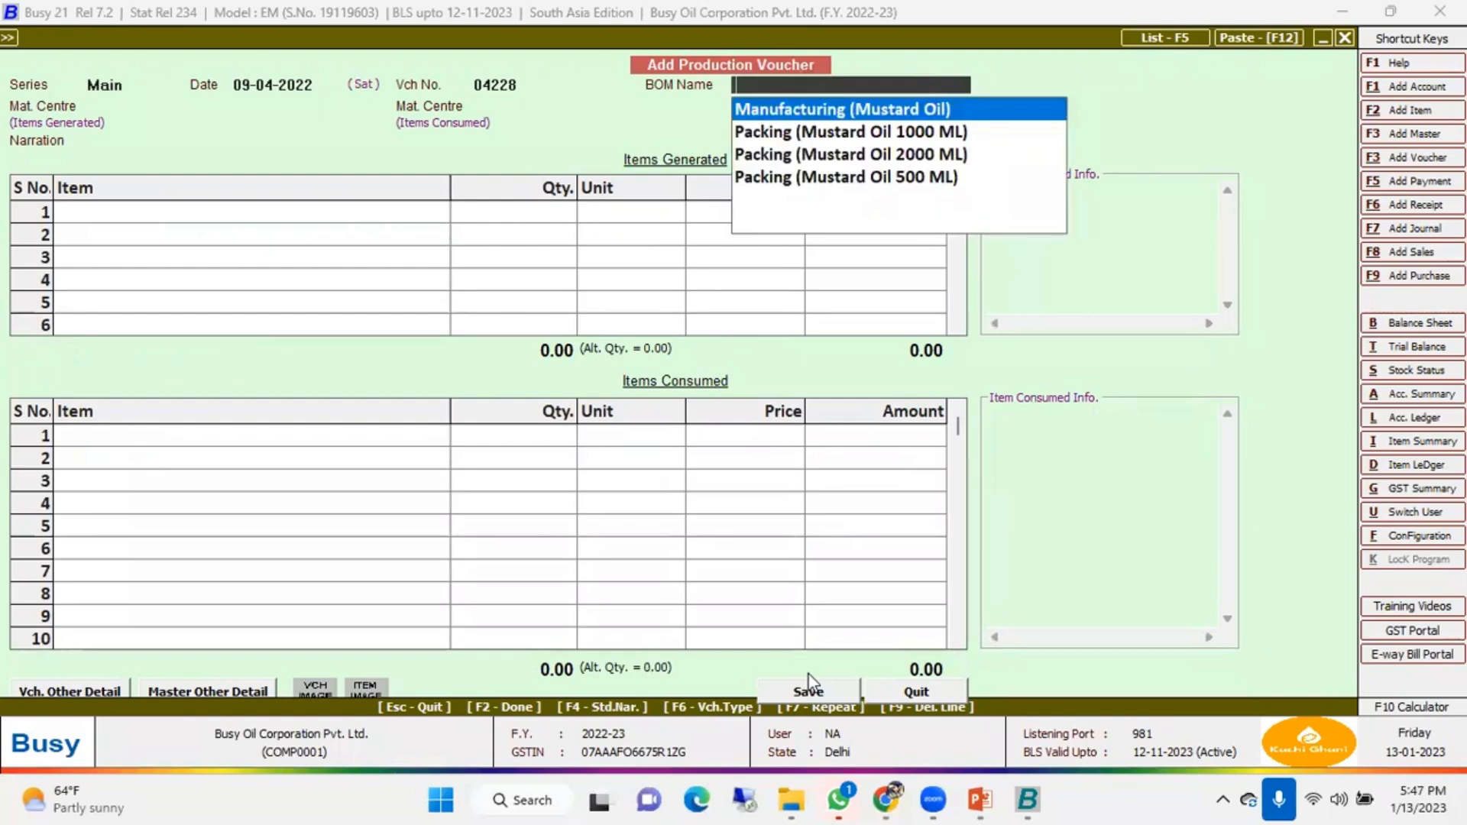
key("Down")
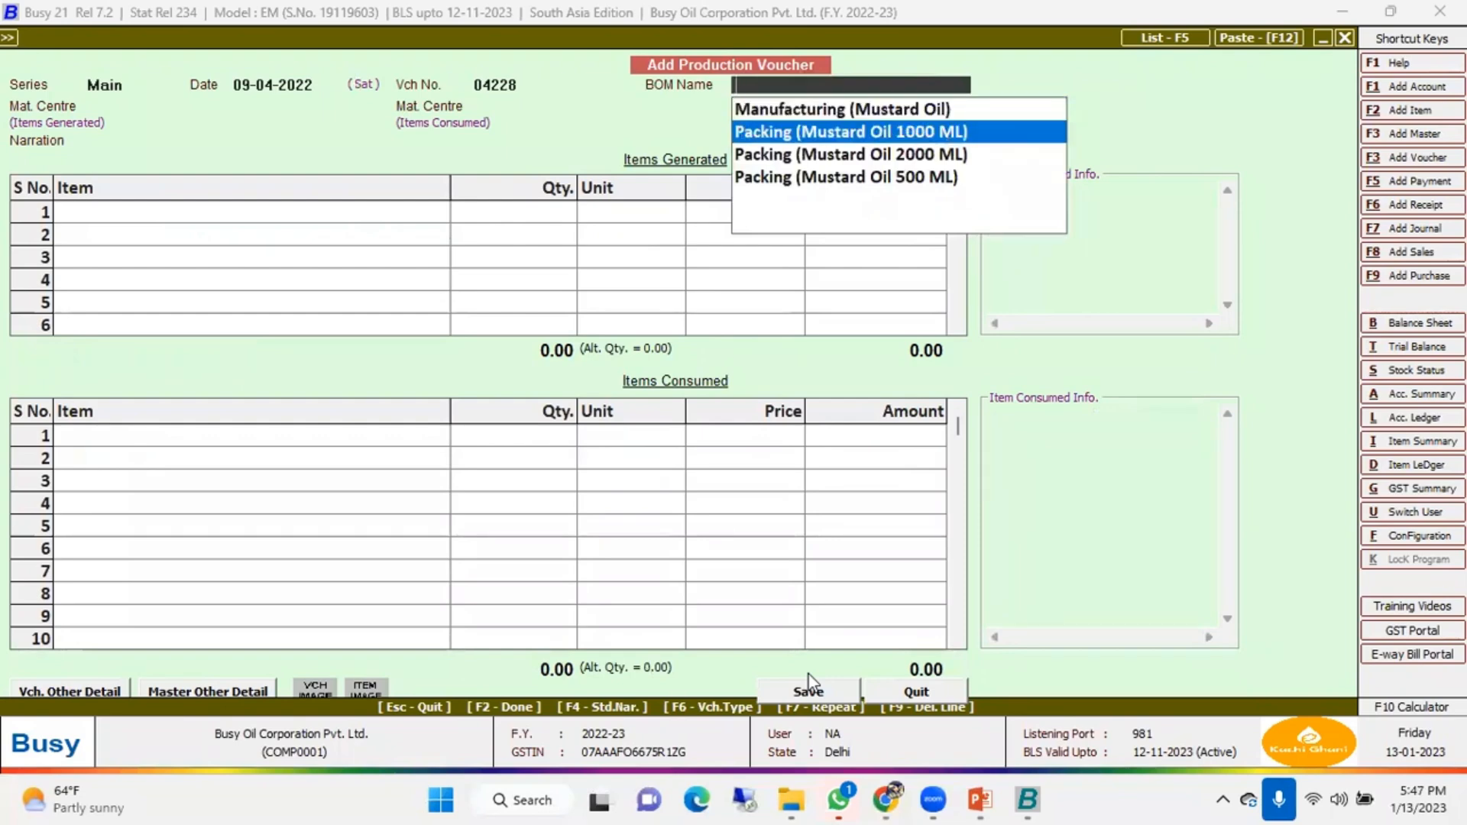
key("Return")
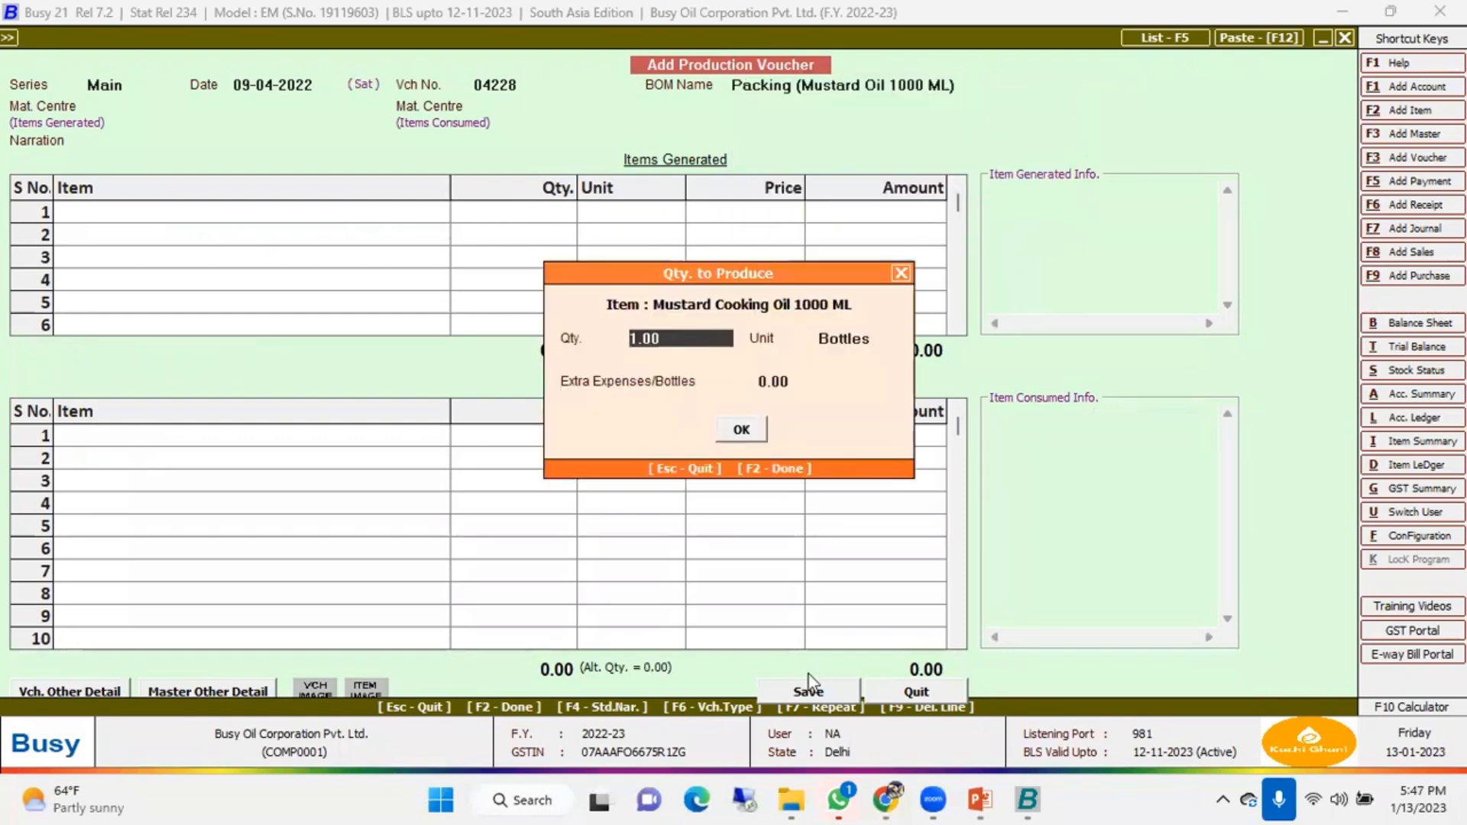
Set the quantity to produce to 50 bottles of Mustard Cooking Oil 1000 ML with no extra expenses
type("50")
key("Return")
key("Return")
key("Return")
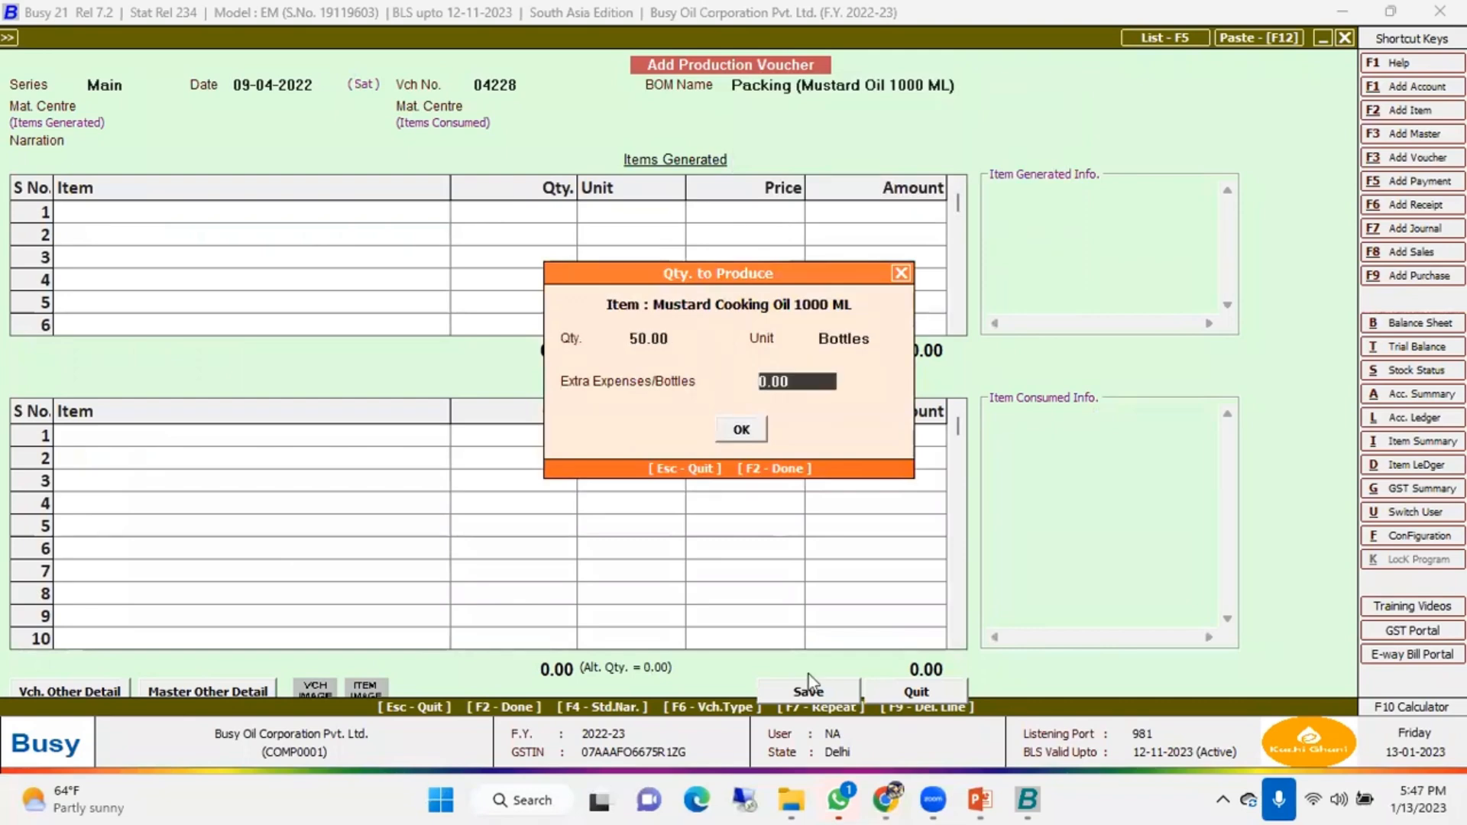
key("Return")
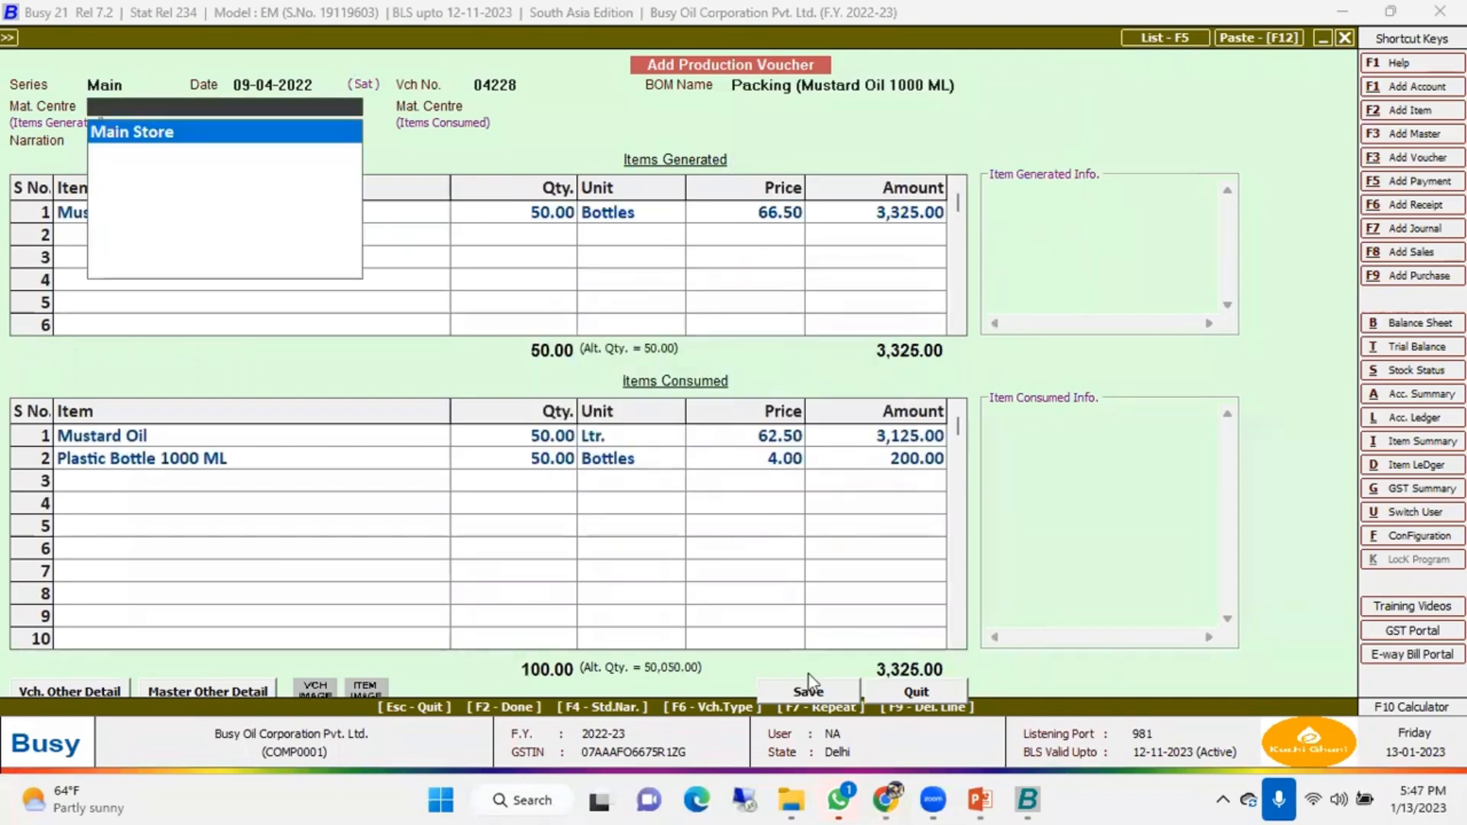
Choose Main Store as the material centre for both the generated and the consumed items
key("Return")
key("Return")
key("Return")
key("Return")
key("Escape")
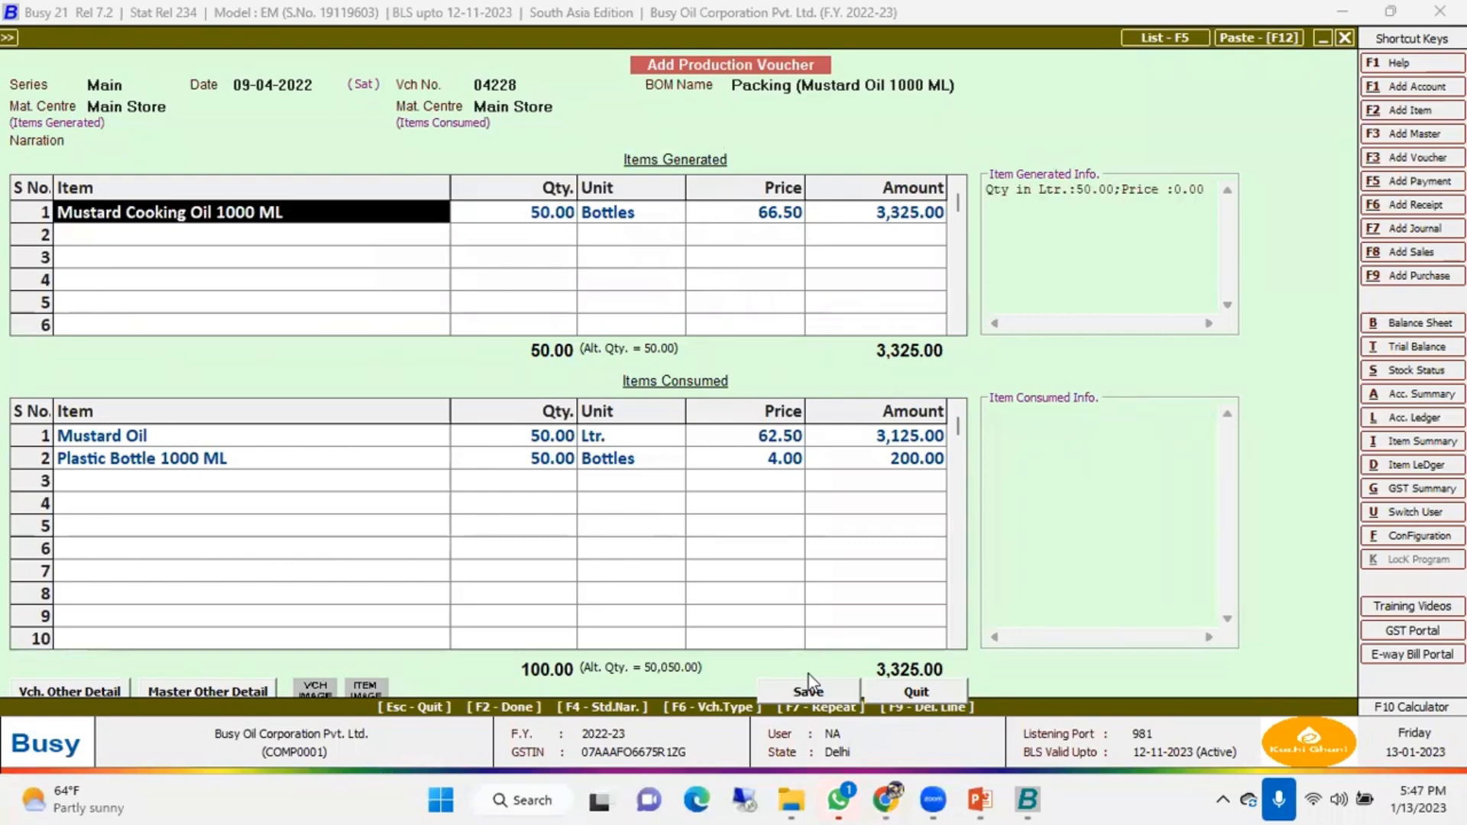
Enter batch number 04228 for the 50 generated bottles of Mustard Cooking Oil 1000 ML
key("Return")
key("shift+Tab")
key("Return")
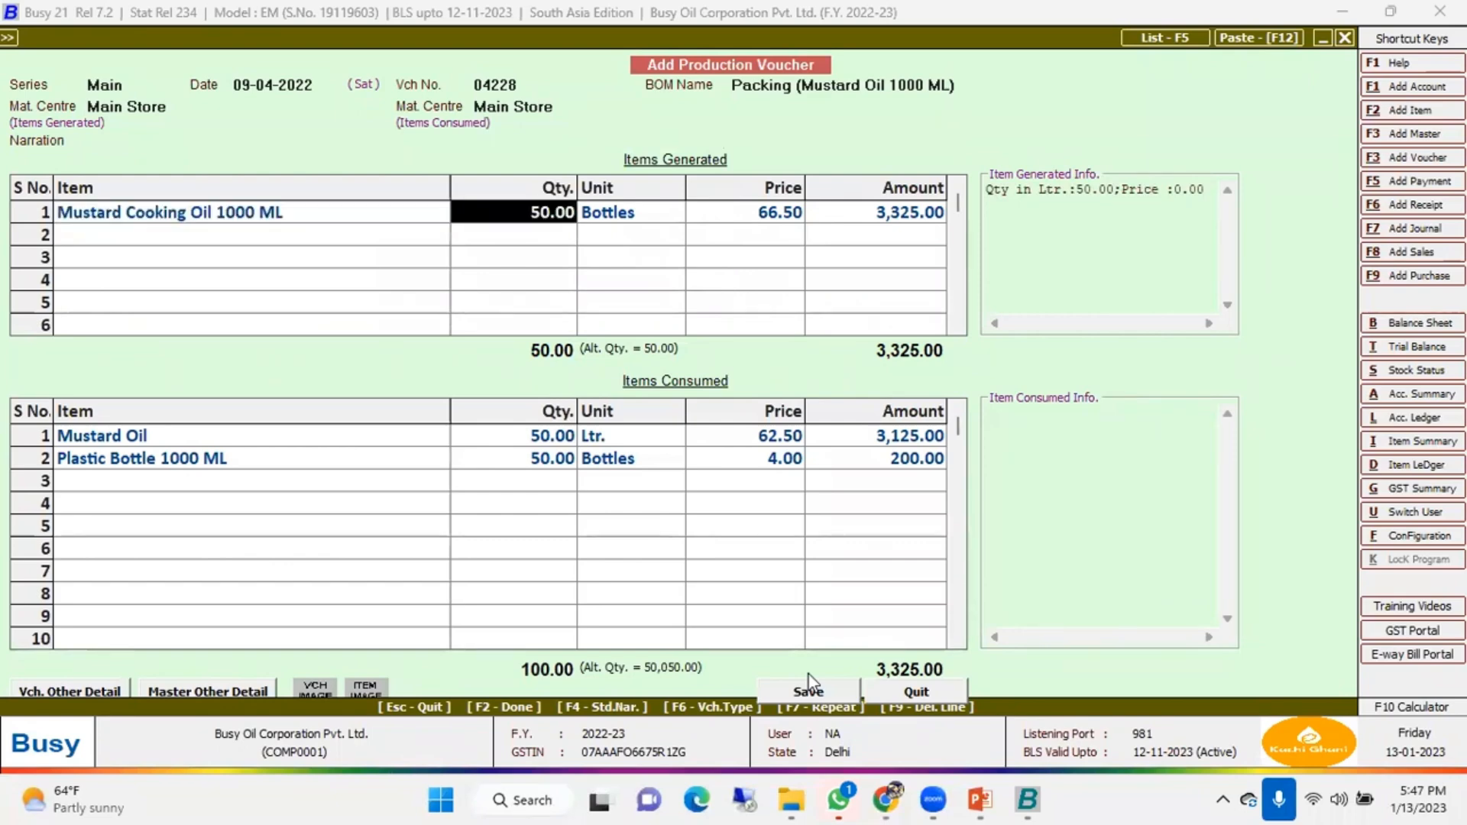
key("Return")
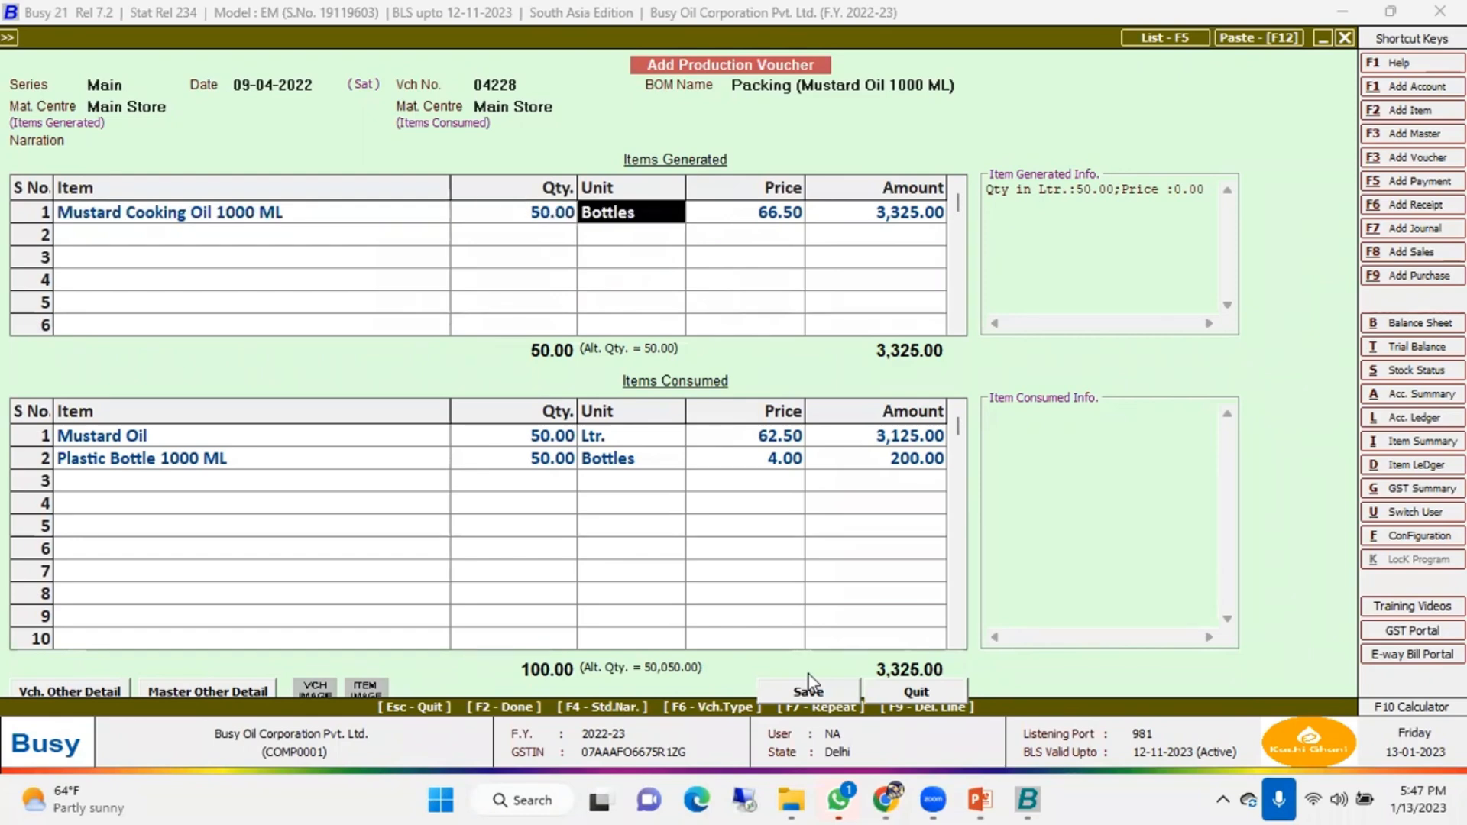
key("Return")
type("04228")
key("Return")
key("Return")
key("Return")
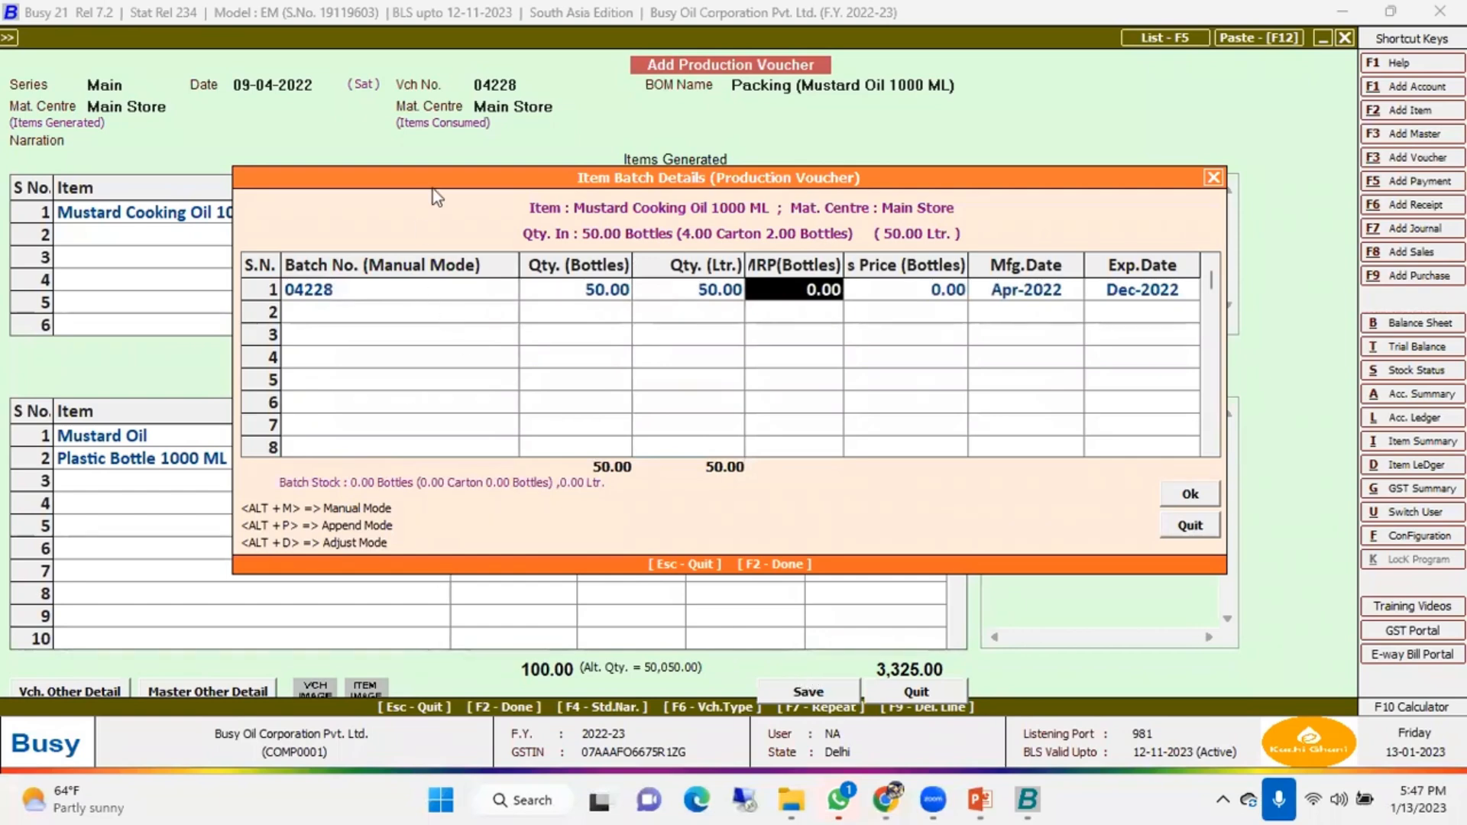
Set batch 04228's MRP to 250 and its sales price to 210 per bottle
left_click_drag(450, 191, 422, 262)
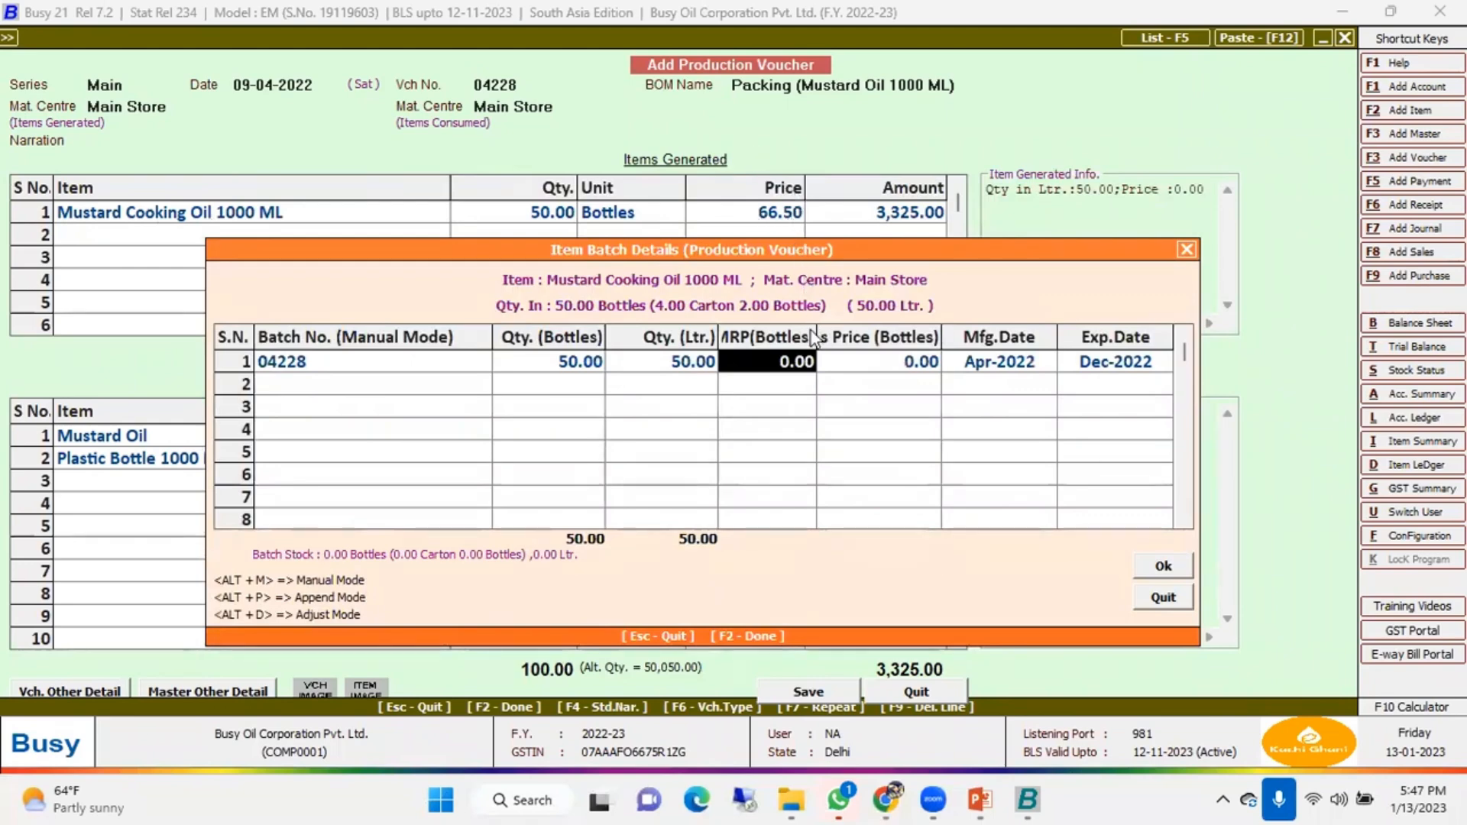
key("BackSpace")
type("250")
key("Return")
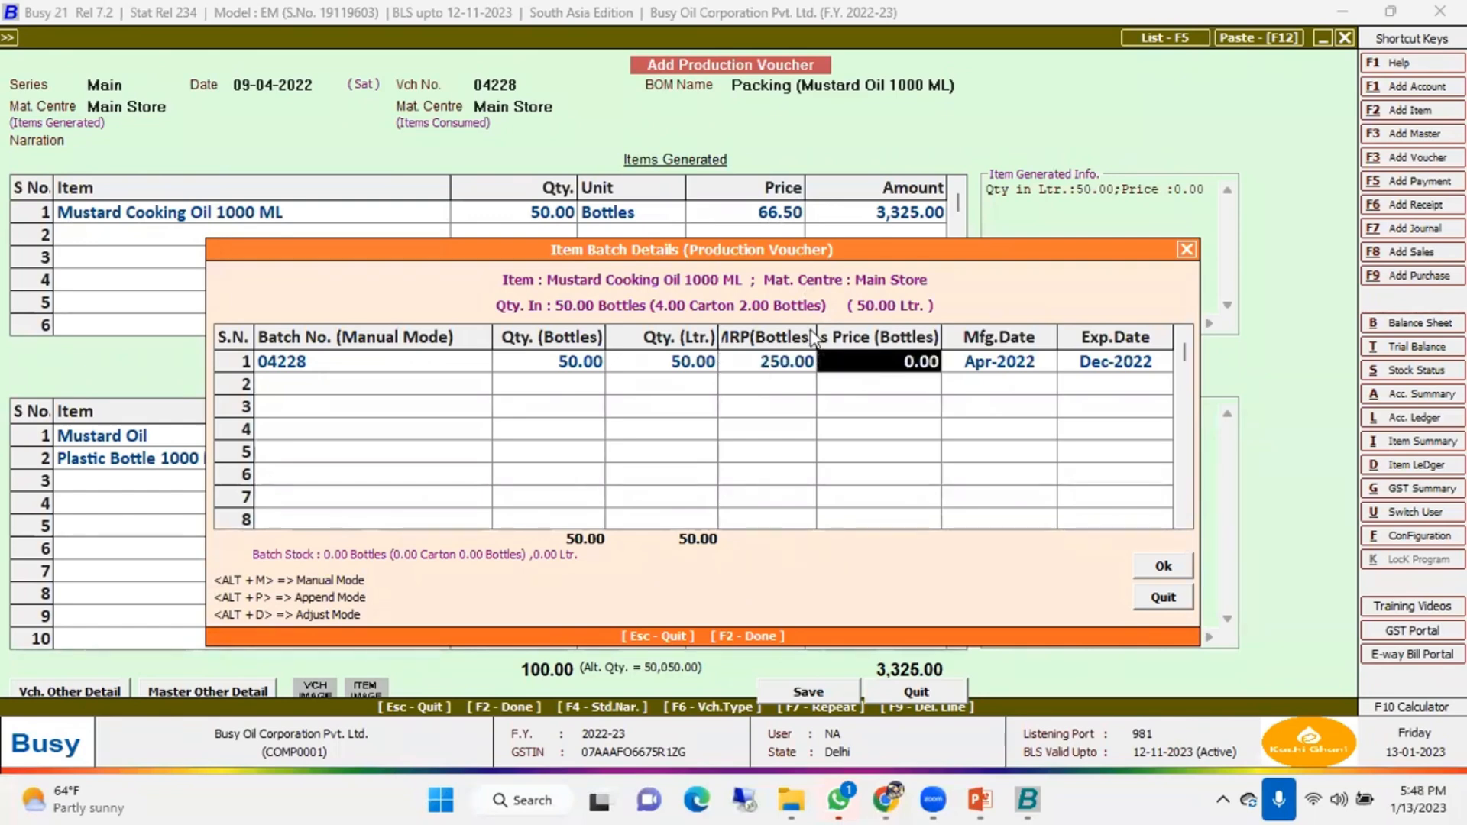
key("BackSpace")
type("210")
key("Return")
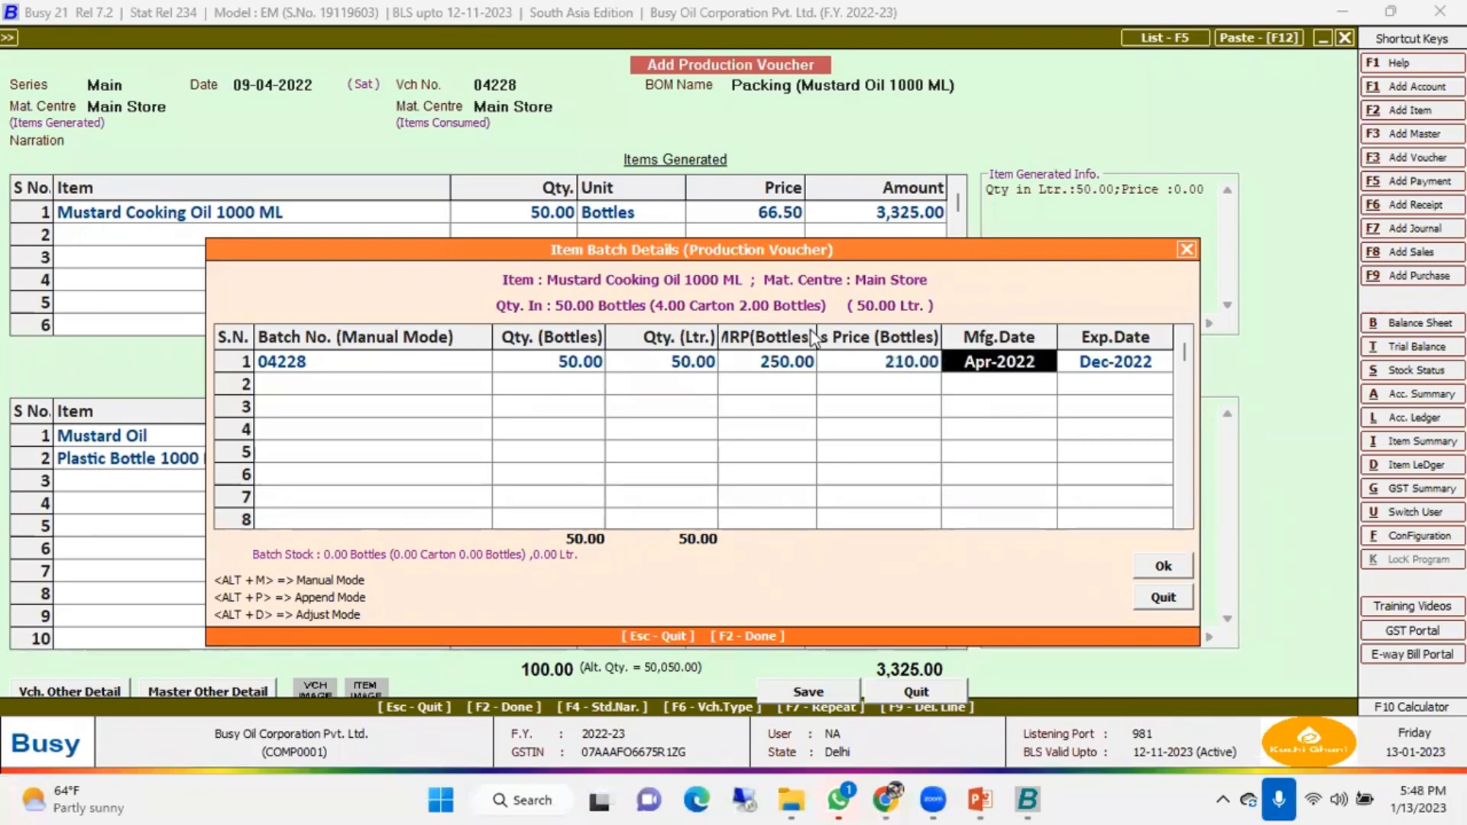
Set batch 04228's expiry date to Jan-2023, accept the batch details and complete the generated item line
left_click(1111, 370)
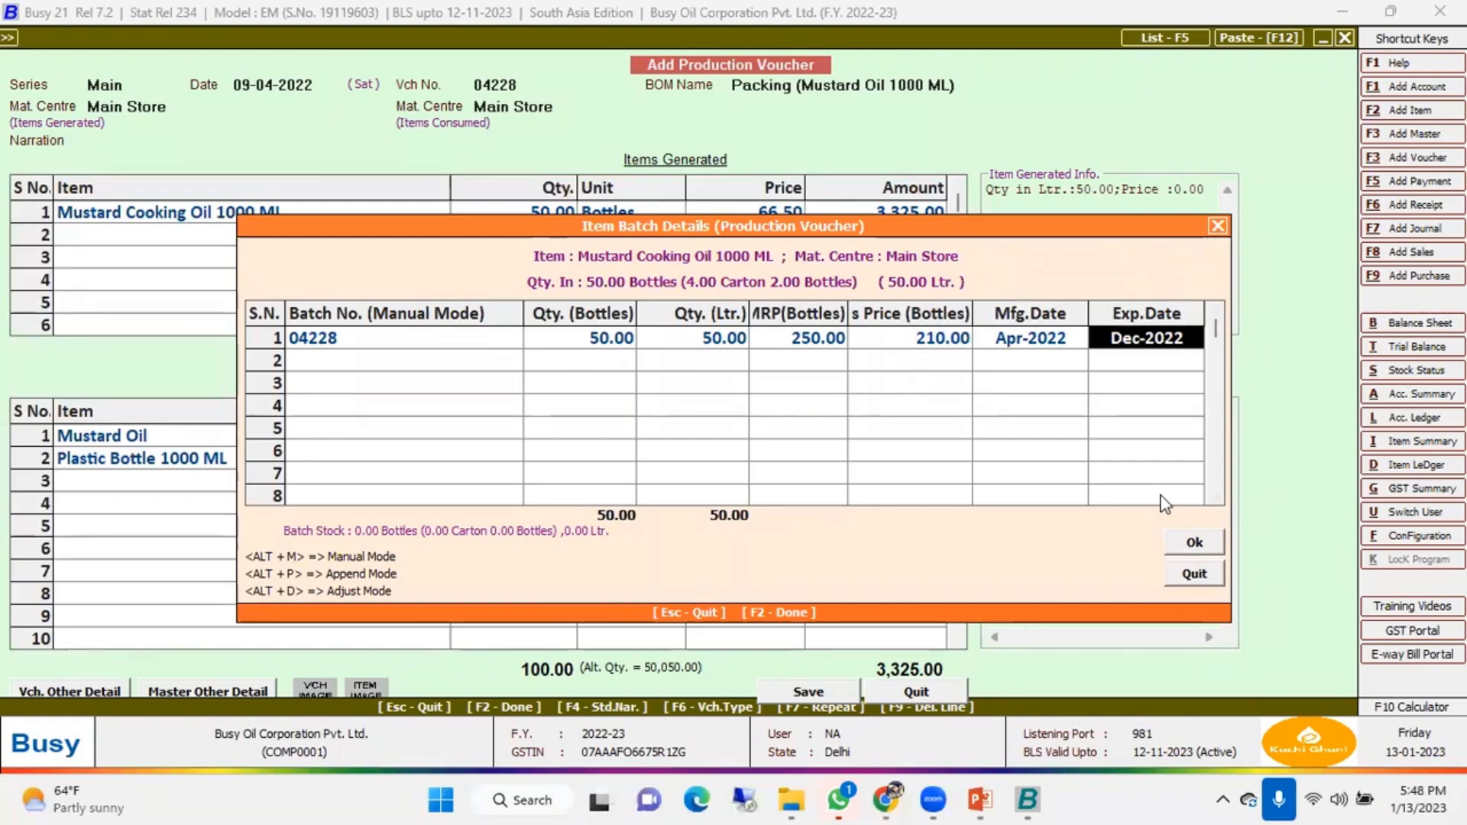
type("1.23")
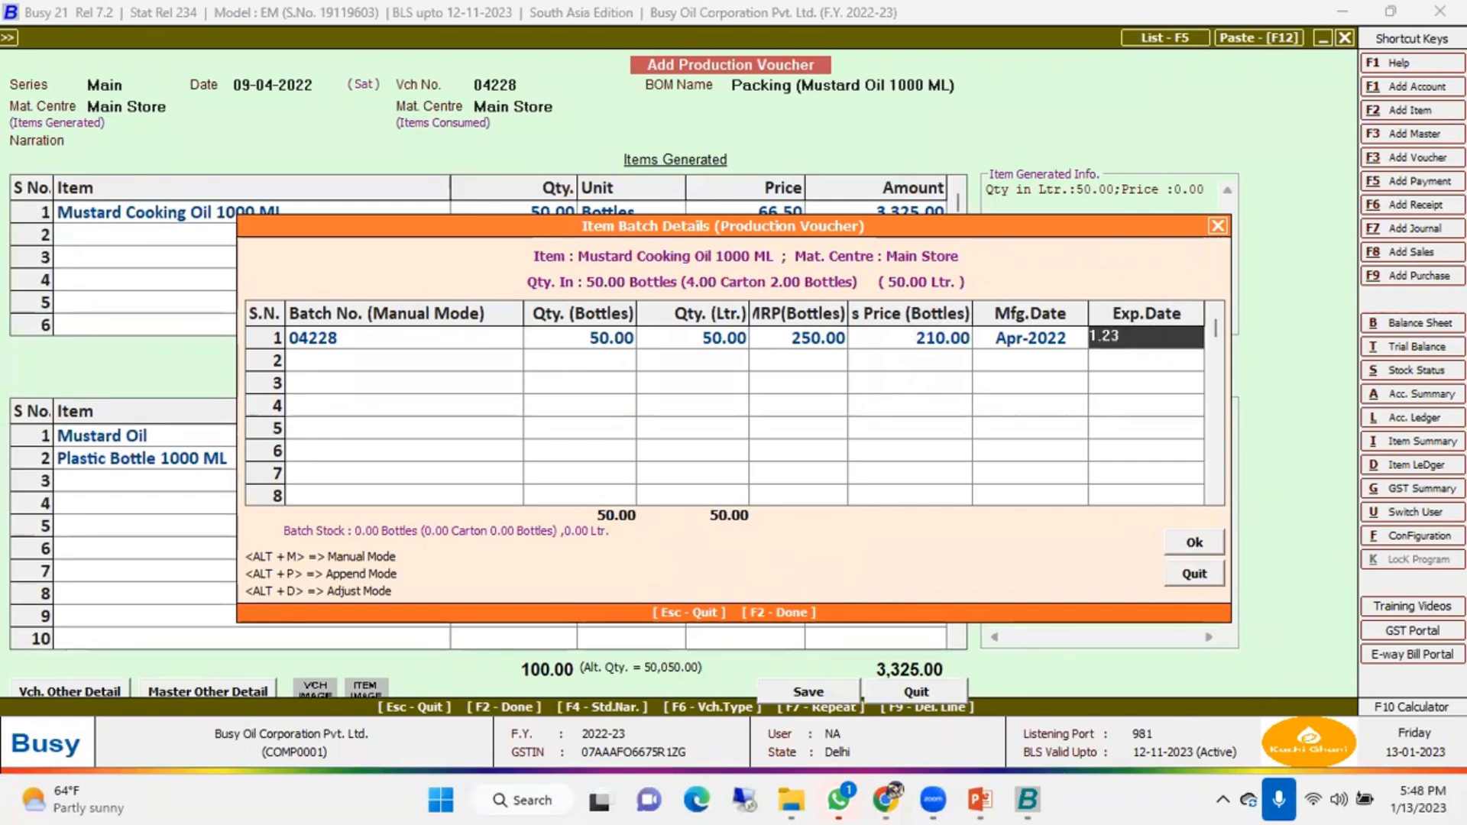
key("Return")
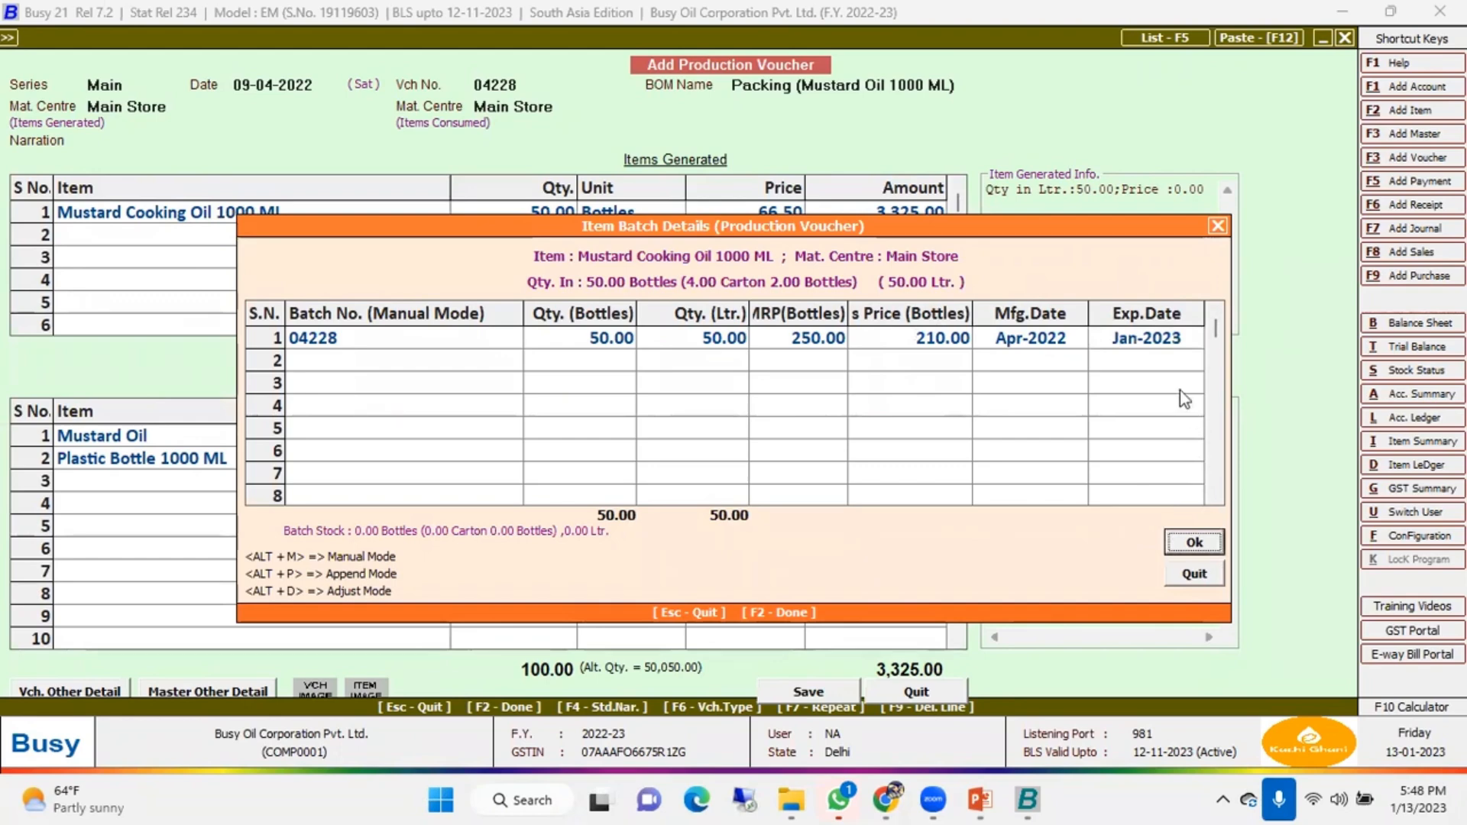
left_click(1193, 544)
key("Return")
key("Return")
key("Return")
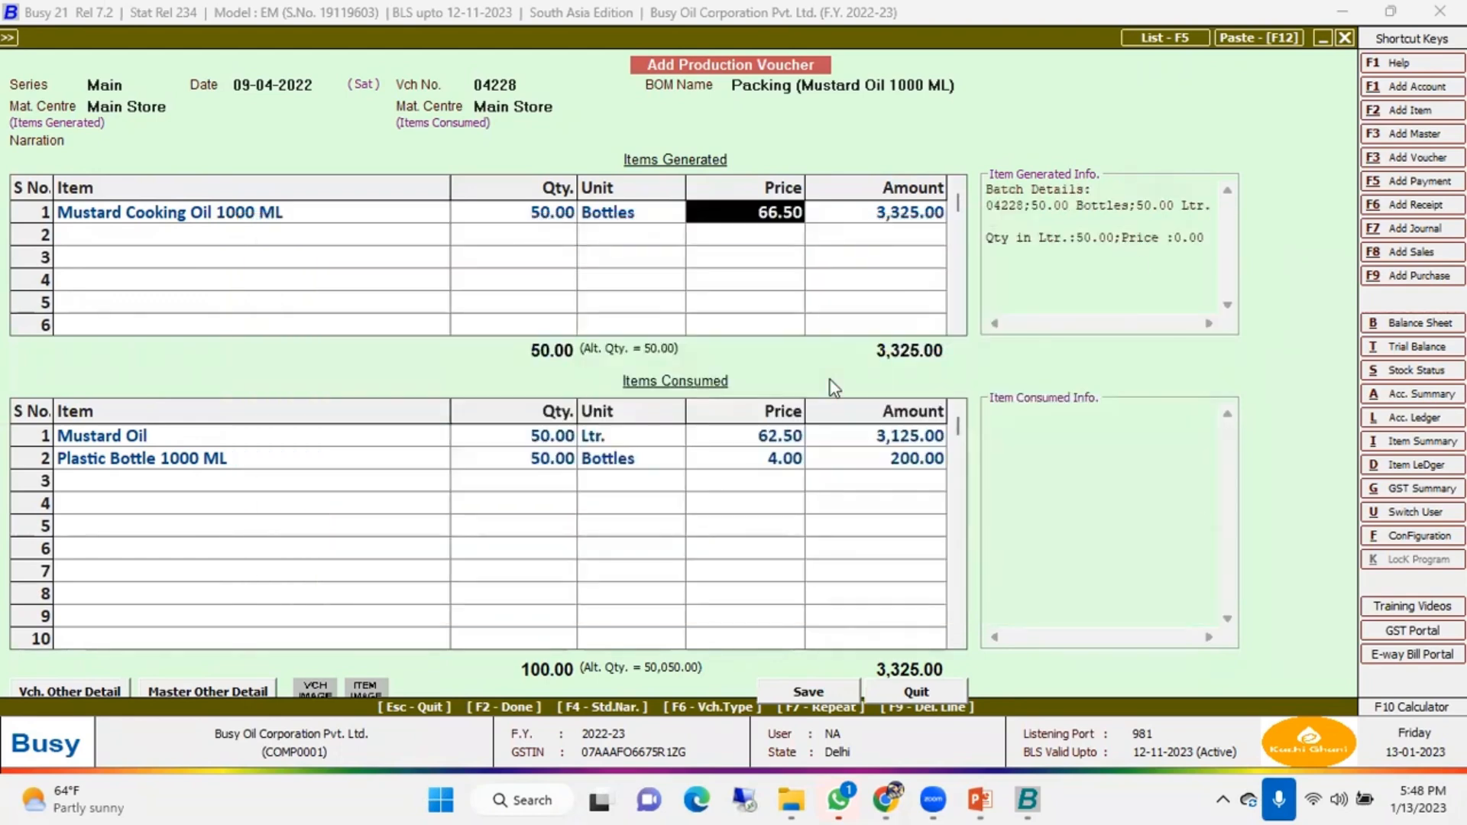
key("Return")
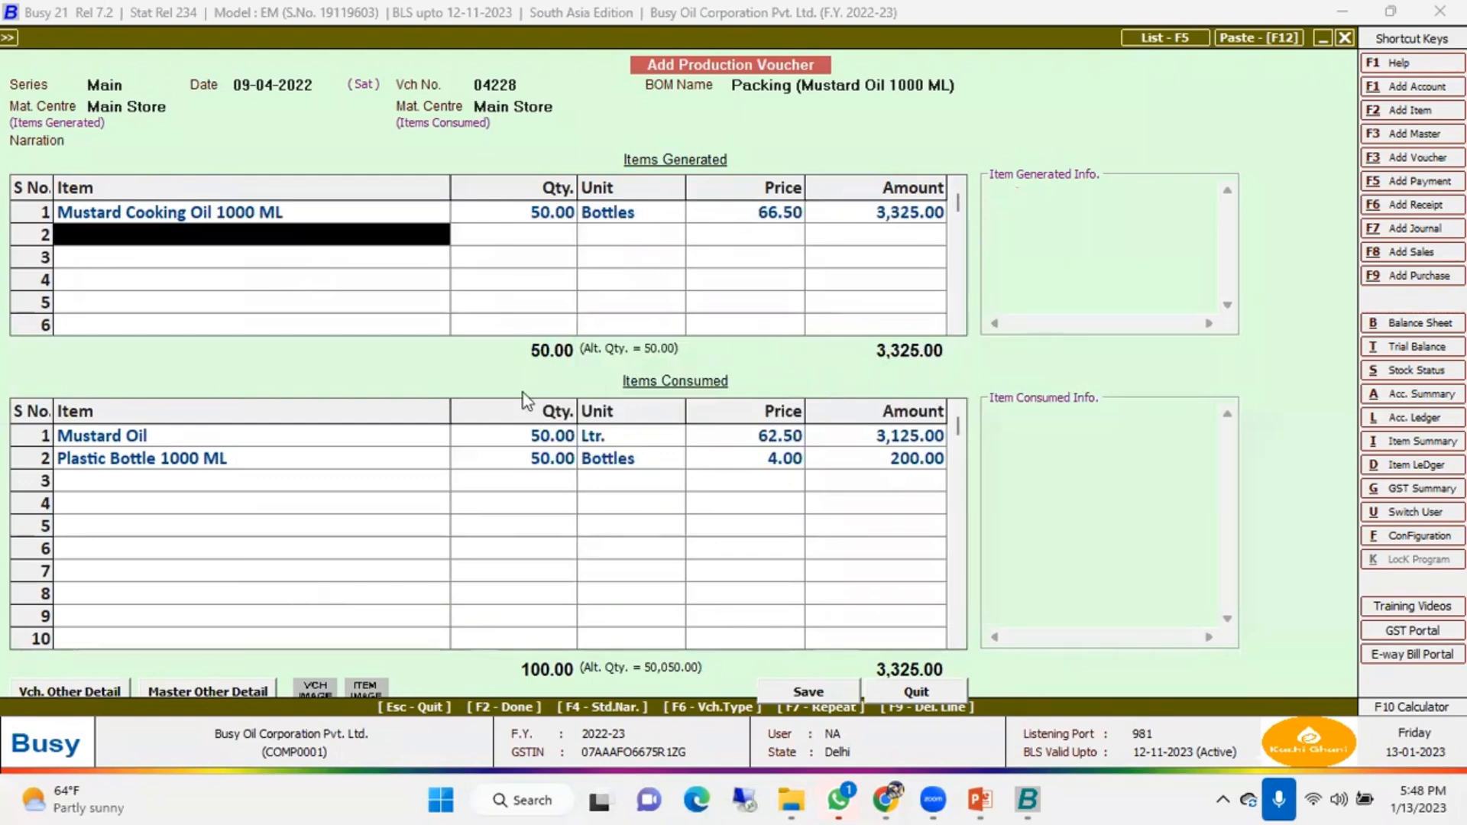
Allocate all 50 Ltr. of the consumed Mustard Oil to existing batch 04221 and accept the batch and alternate-unit details
left_click(419, 439)
key("Return")
key("Return")
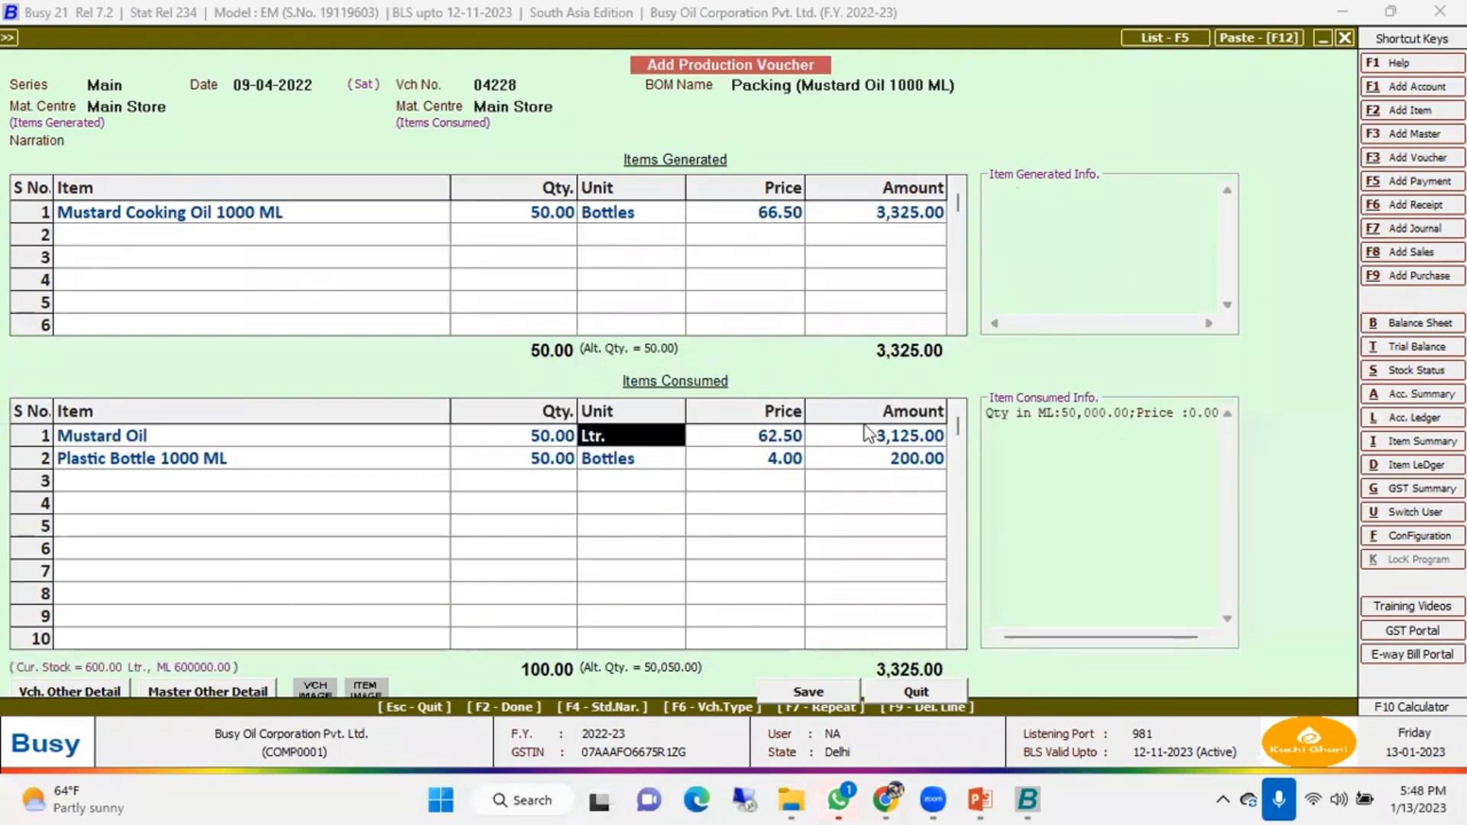
key("Return")
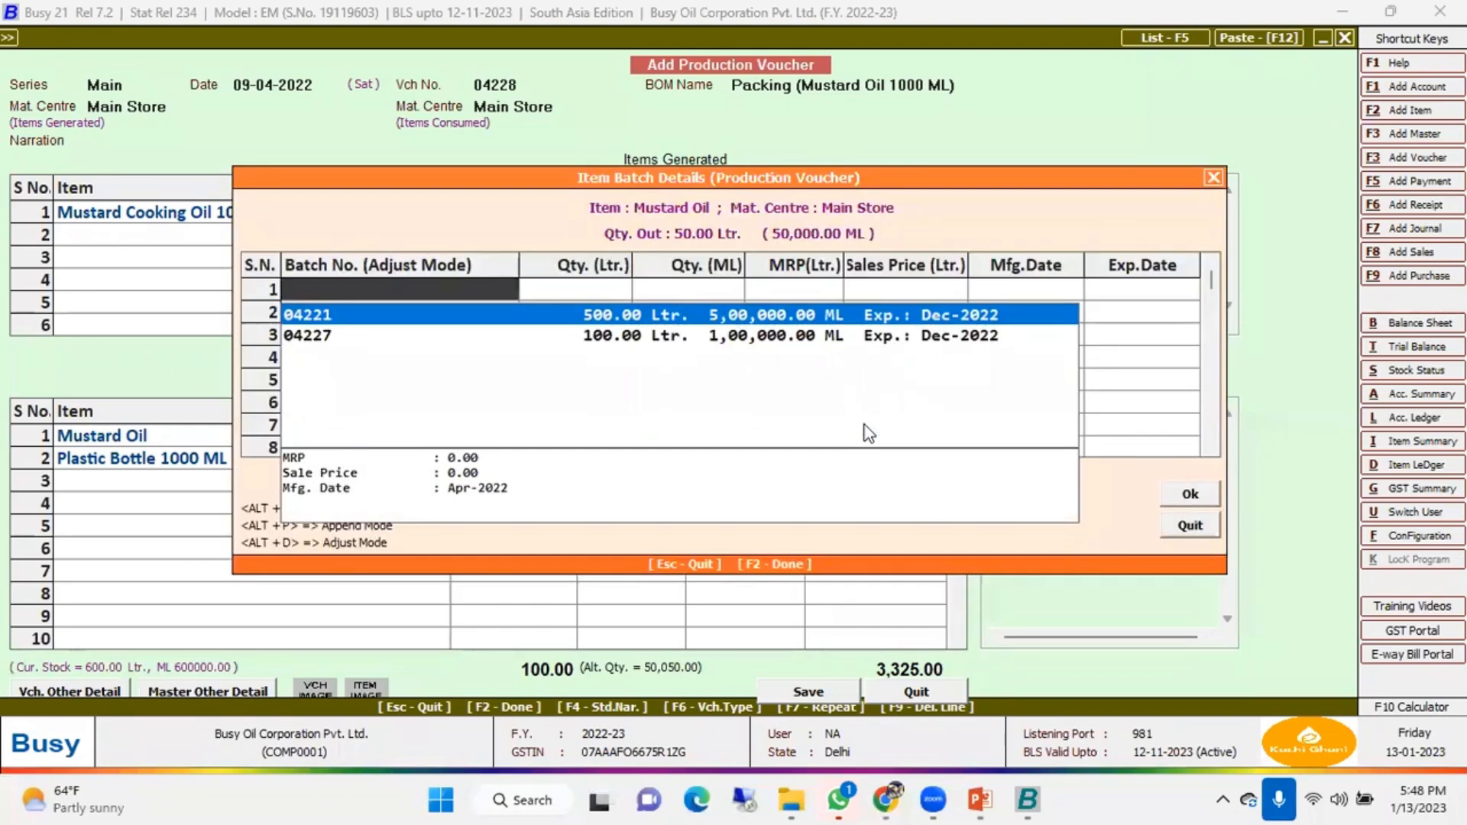
key("Down")
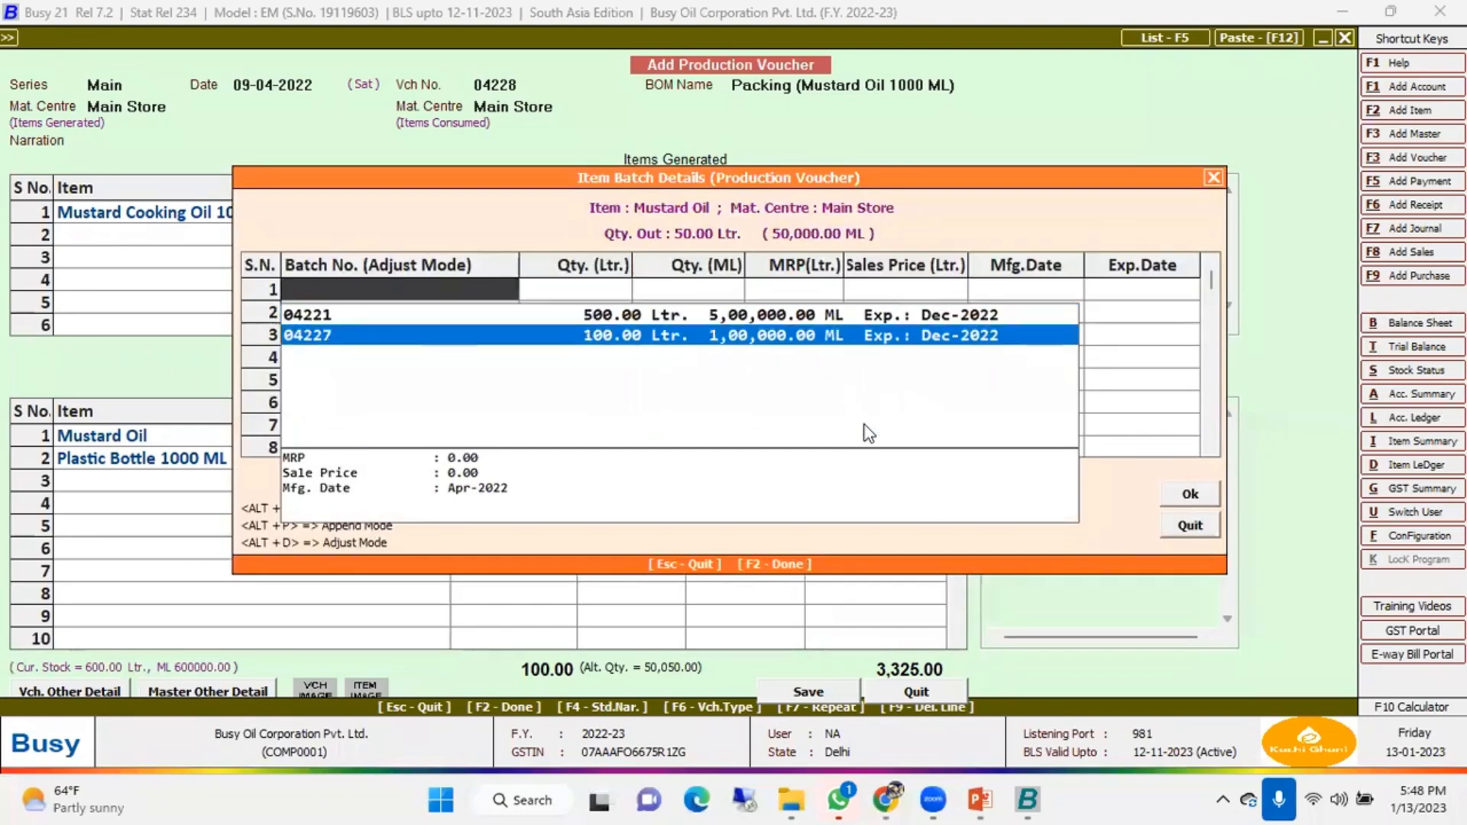
key("Up")
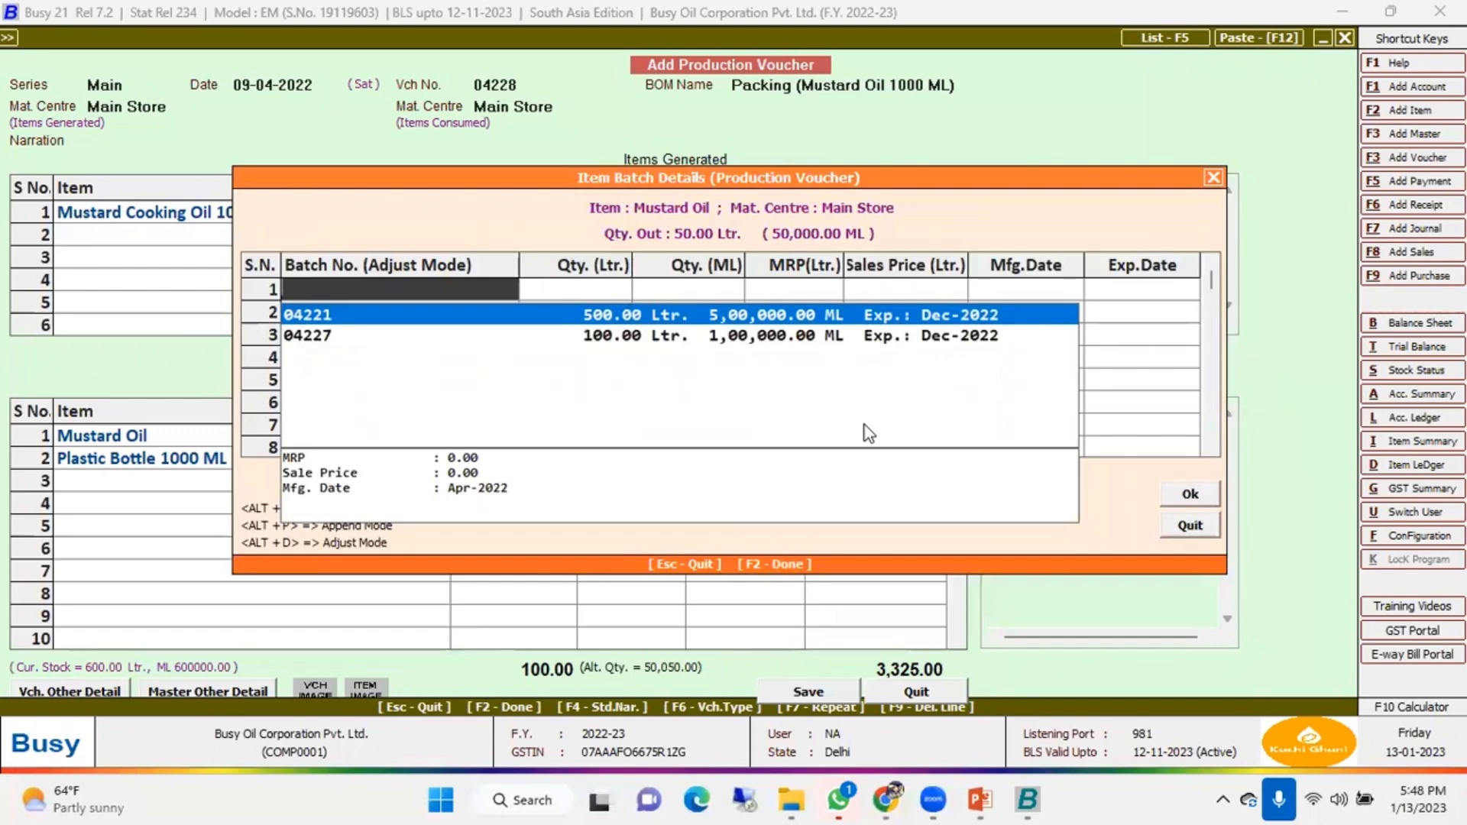
key("Down")
key("Up")
key("Return")
key("Return")
key("Return")
key("Return")
key("Return")
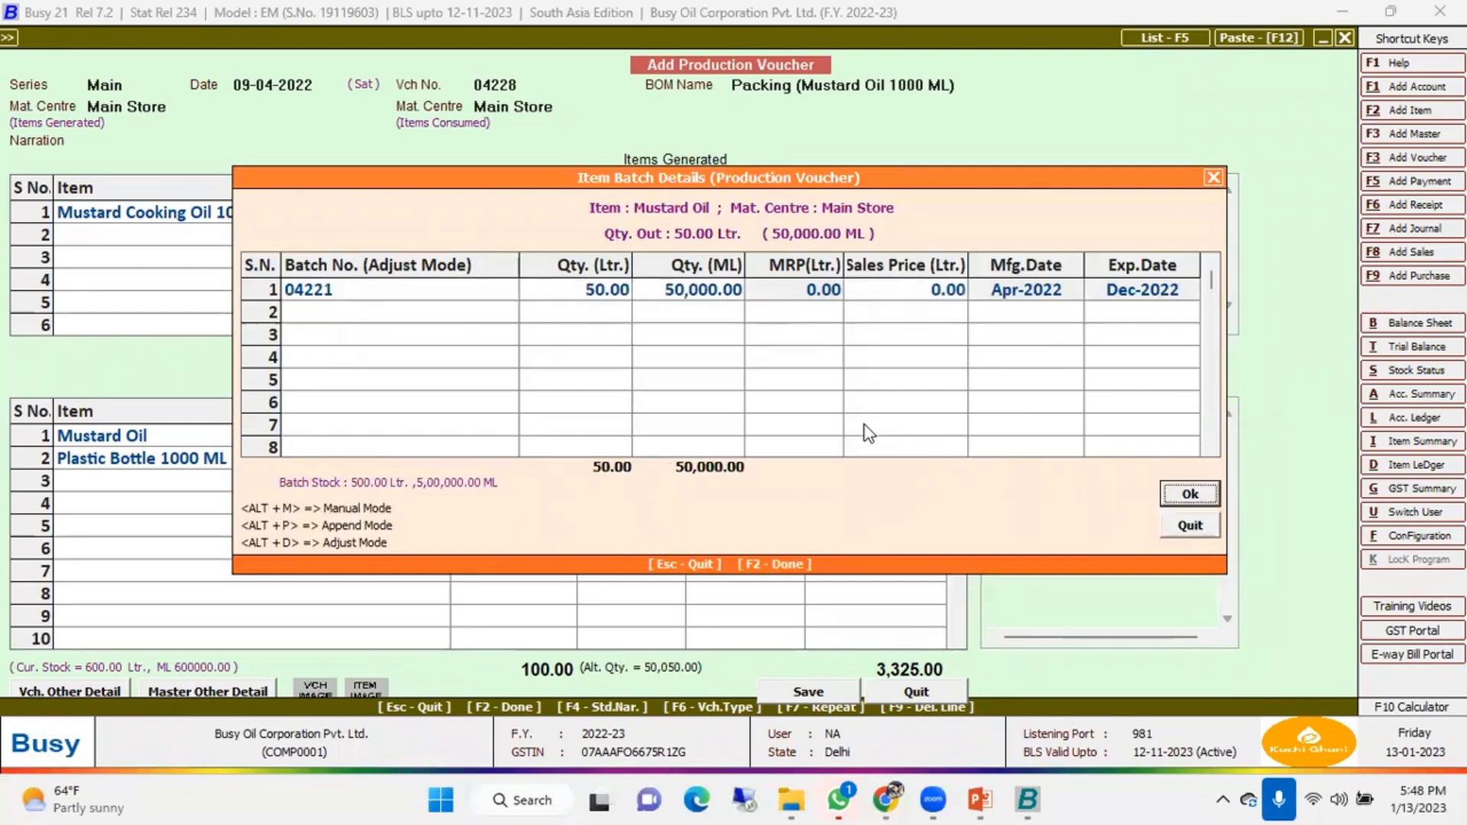
key("Return")
key("Return")
key("Return")
key("Return")
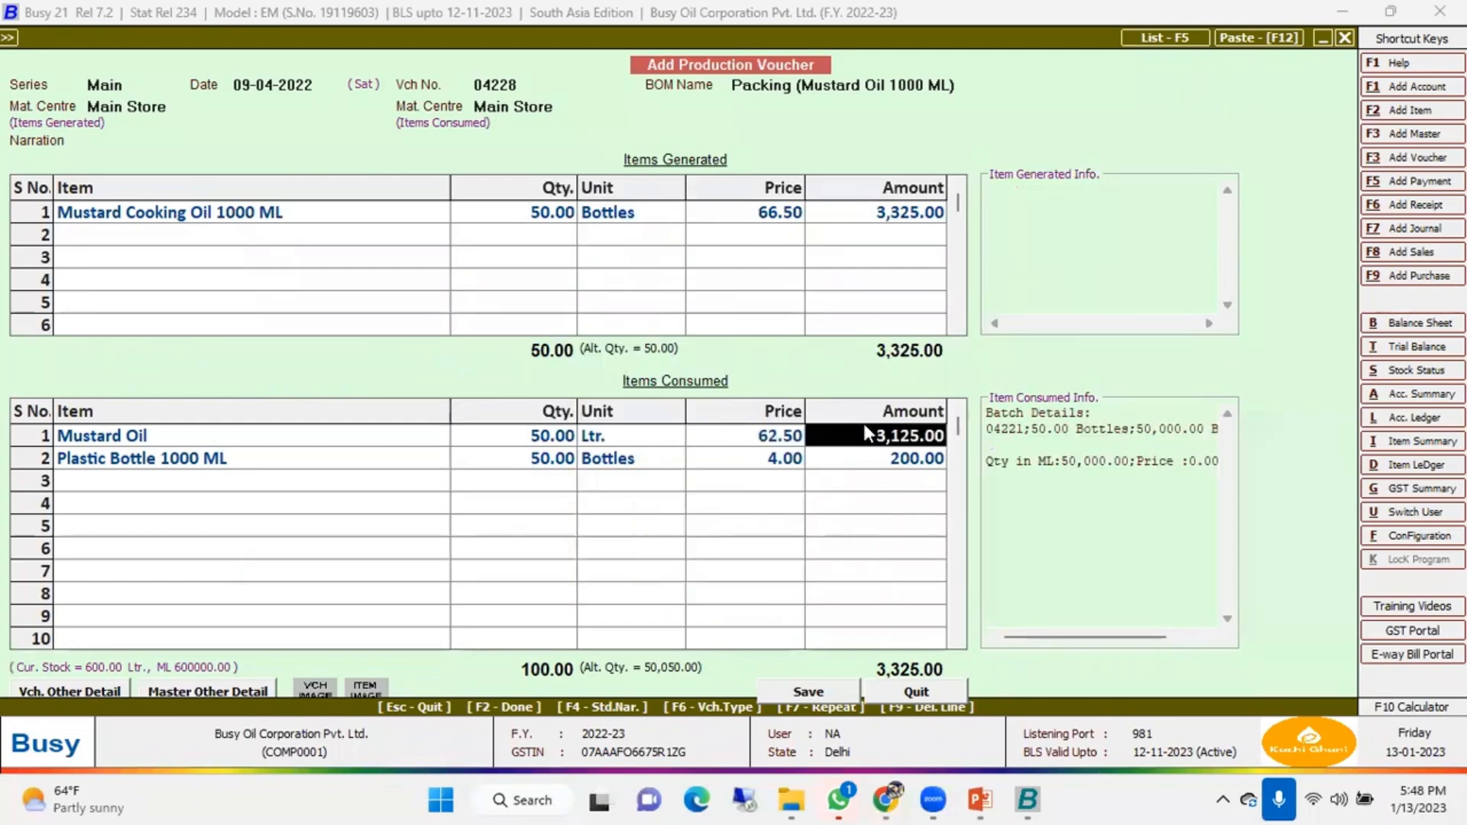
Confirm the consumed Plastic Bottle 1000 ML line with 50 bottles at a price of 4.00
key("Return")
key("Return")
key("Return")
key("Return")
key("Return")
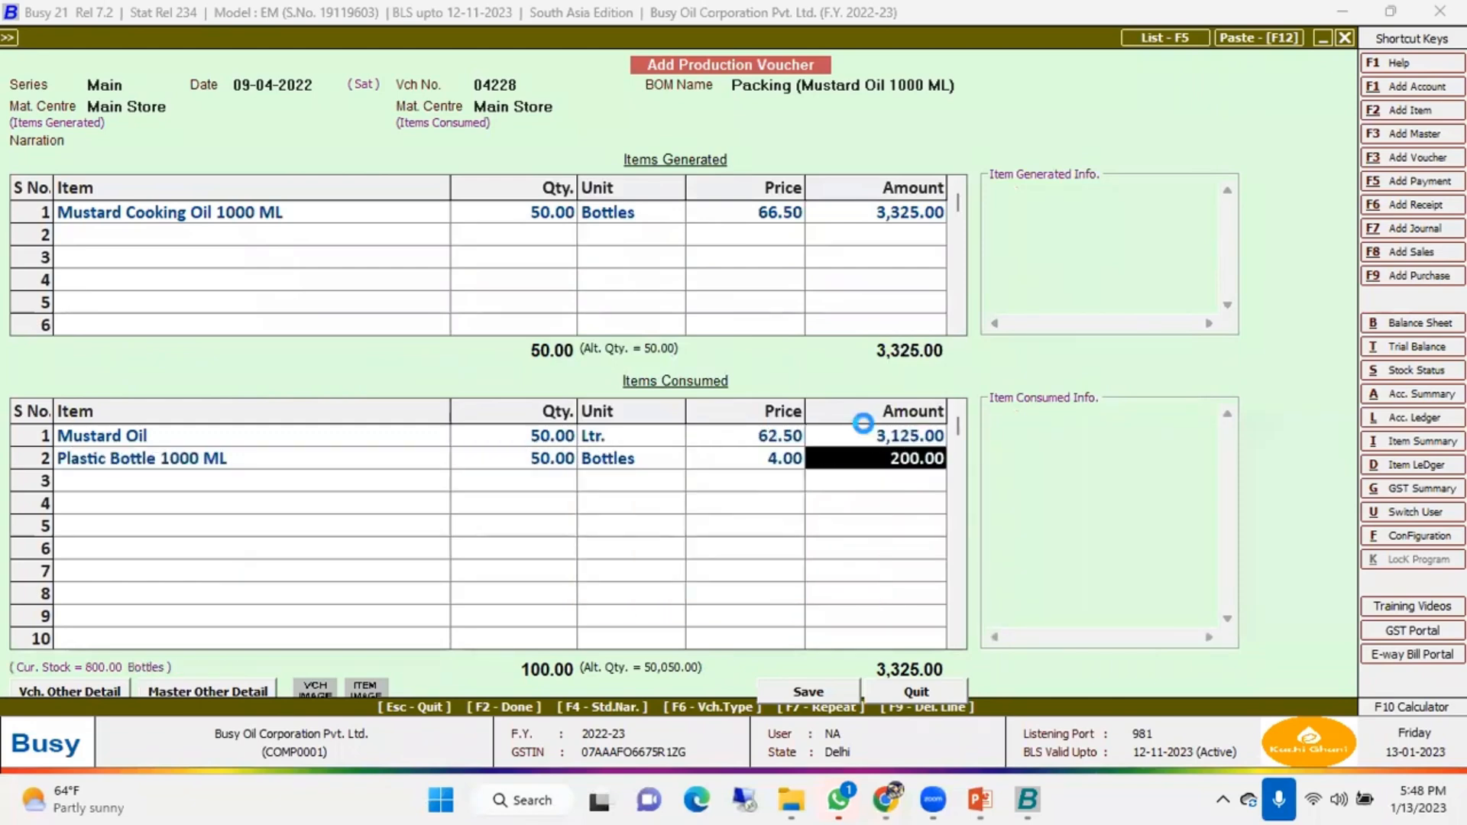
Save production voucher 04228 and agree to print the item barcodes
key("F2")
key("Return")
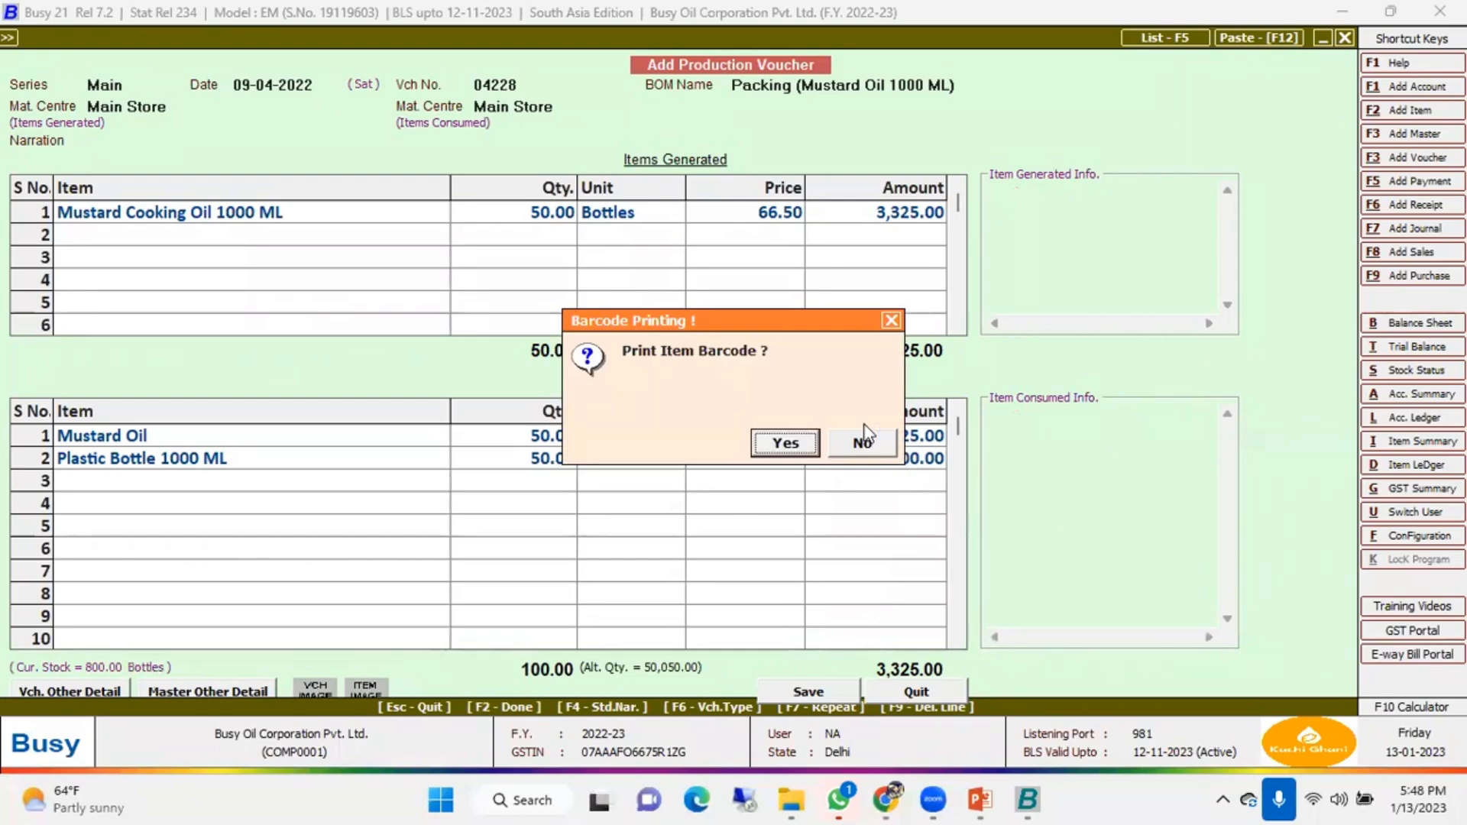
key("Return")
key("Return")
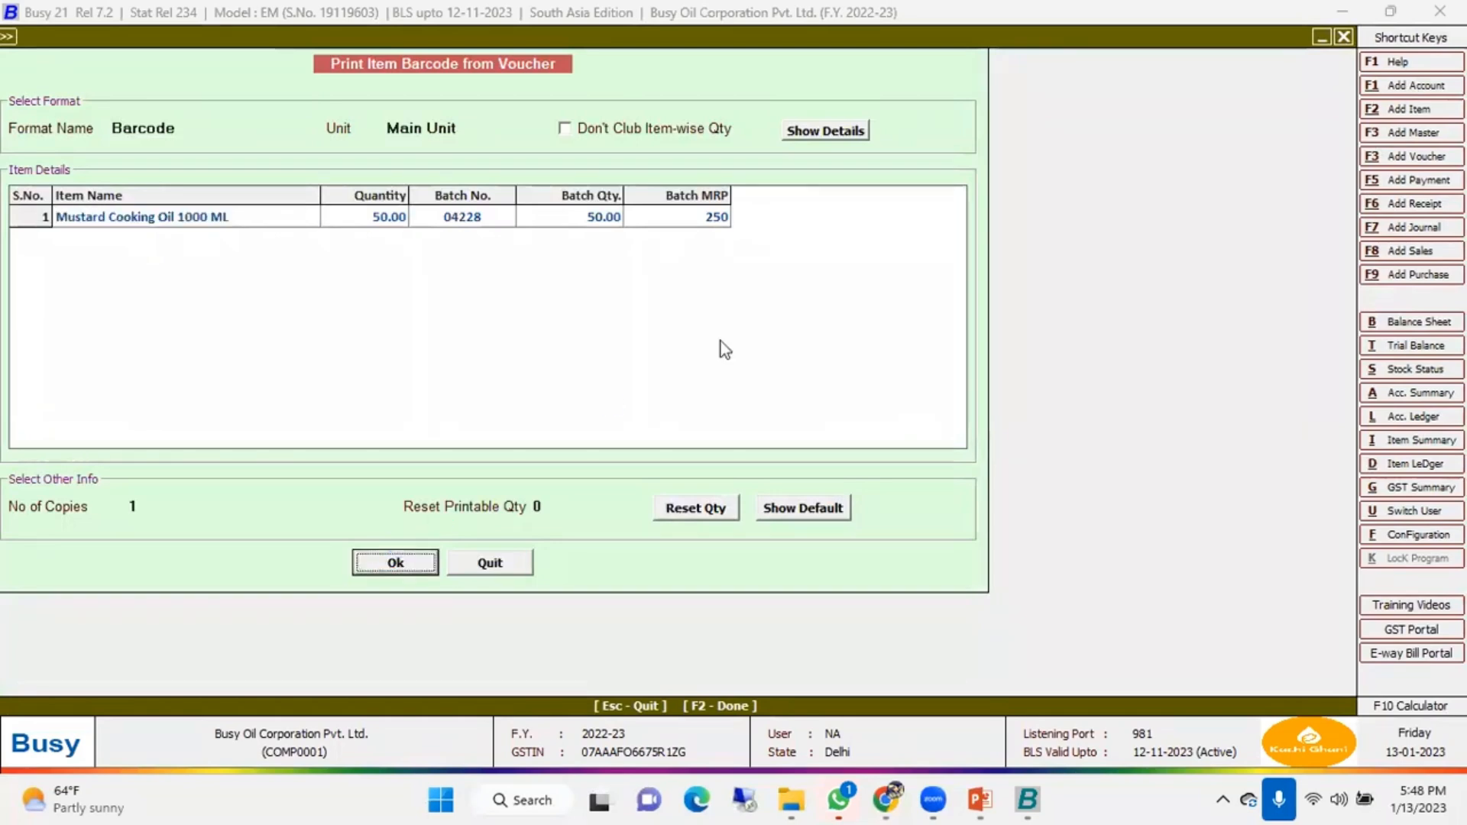
Preview the barcode labels for Mustard Cooking Oil 1000 ML batch 04228, examine the label details, and close barcode printing and voucher entry
left_click(394, 565)
left_click(226, 145)
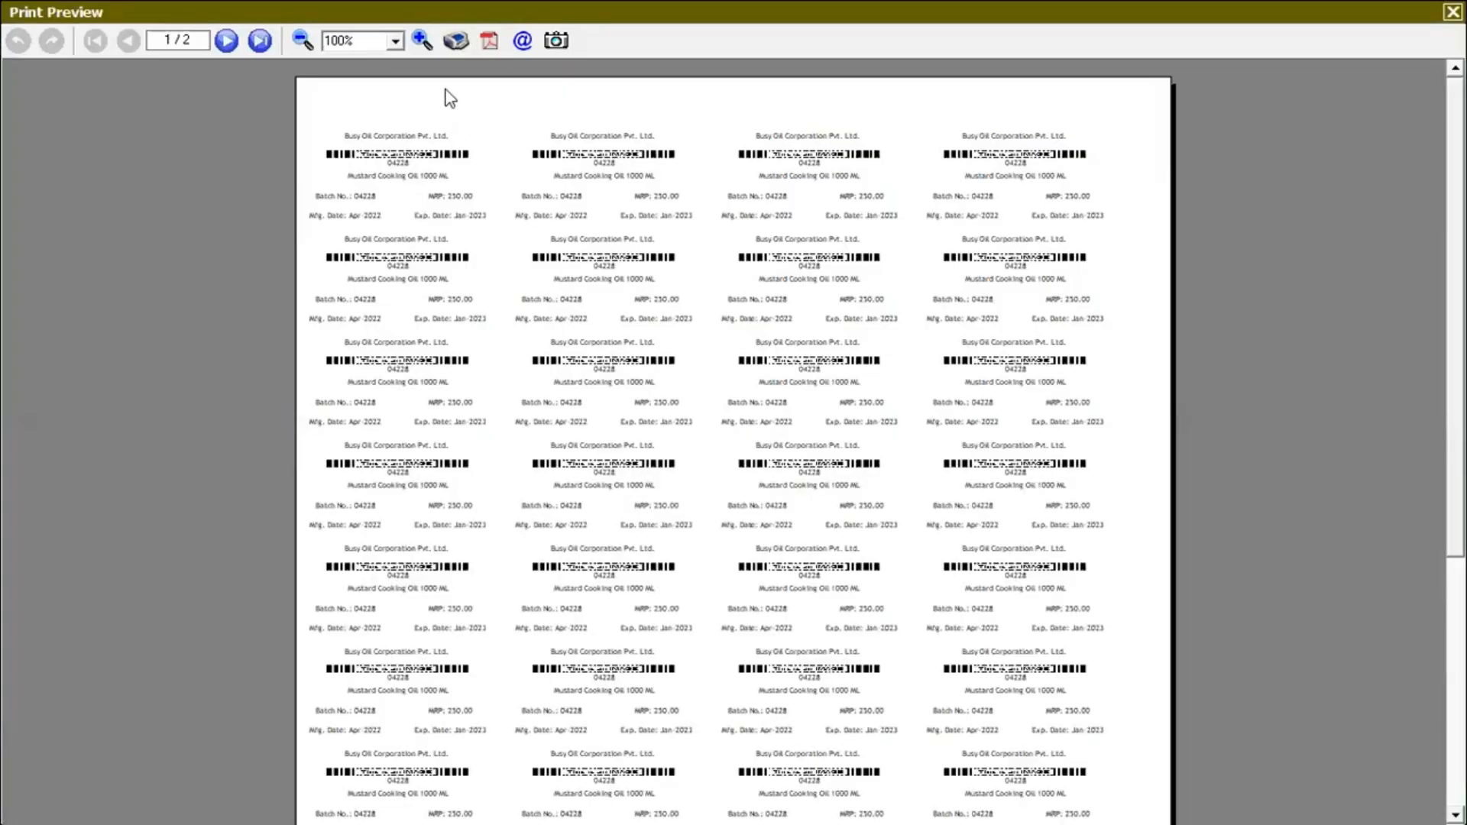
left_click(421, 41)
left_click(422, 40)
left_click(422, 41)
left_click(422, 41)
left_click(422, 41)
left_click(422, 40)
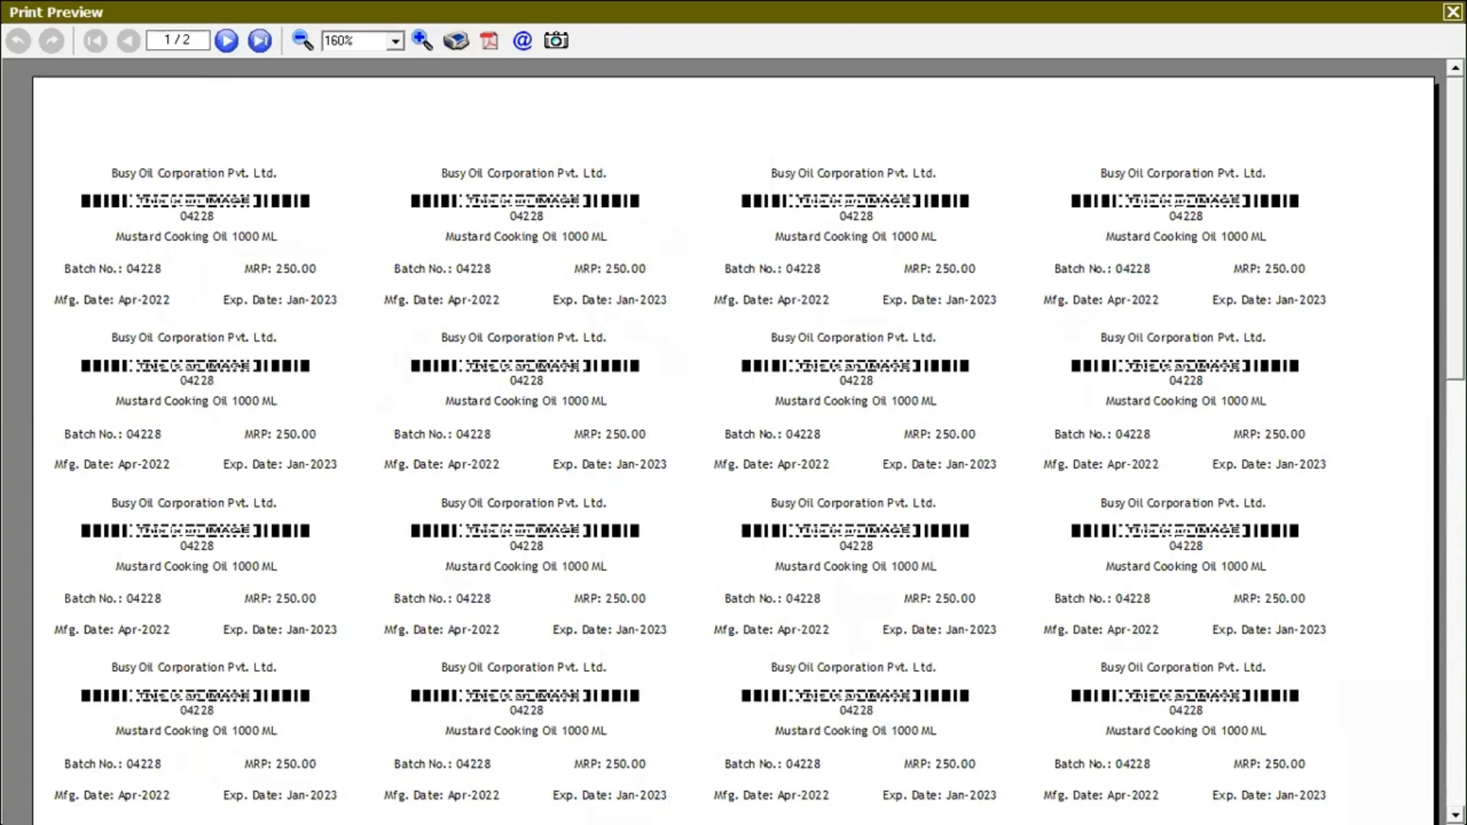
left_click(1453, 11)
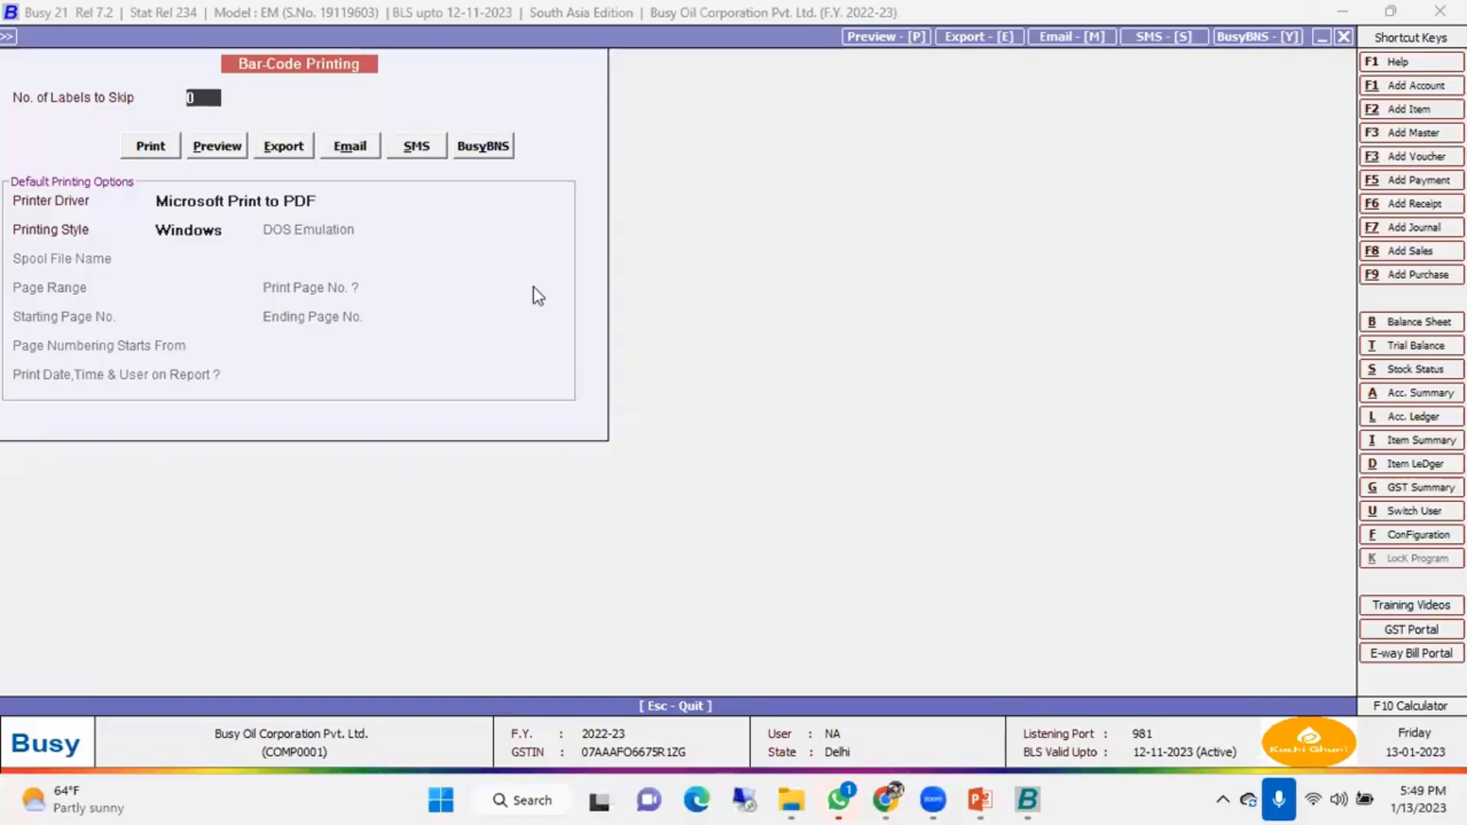
key("Escape")
key("Escape")
key("Escape")
key("Return")
key("Escape")
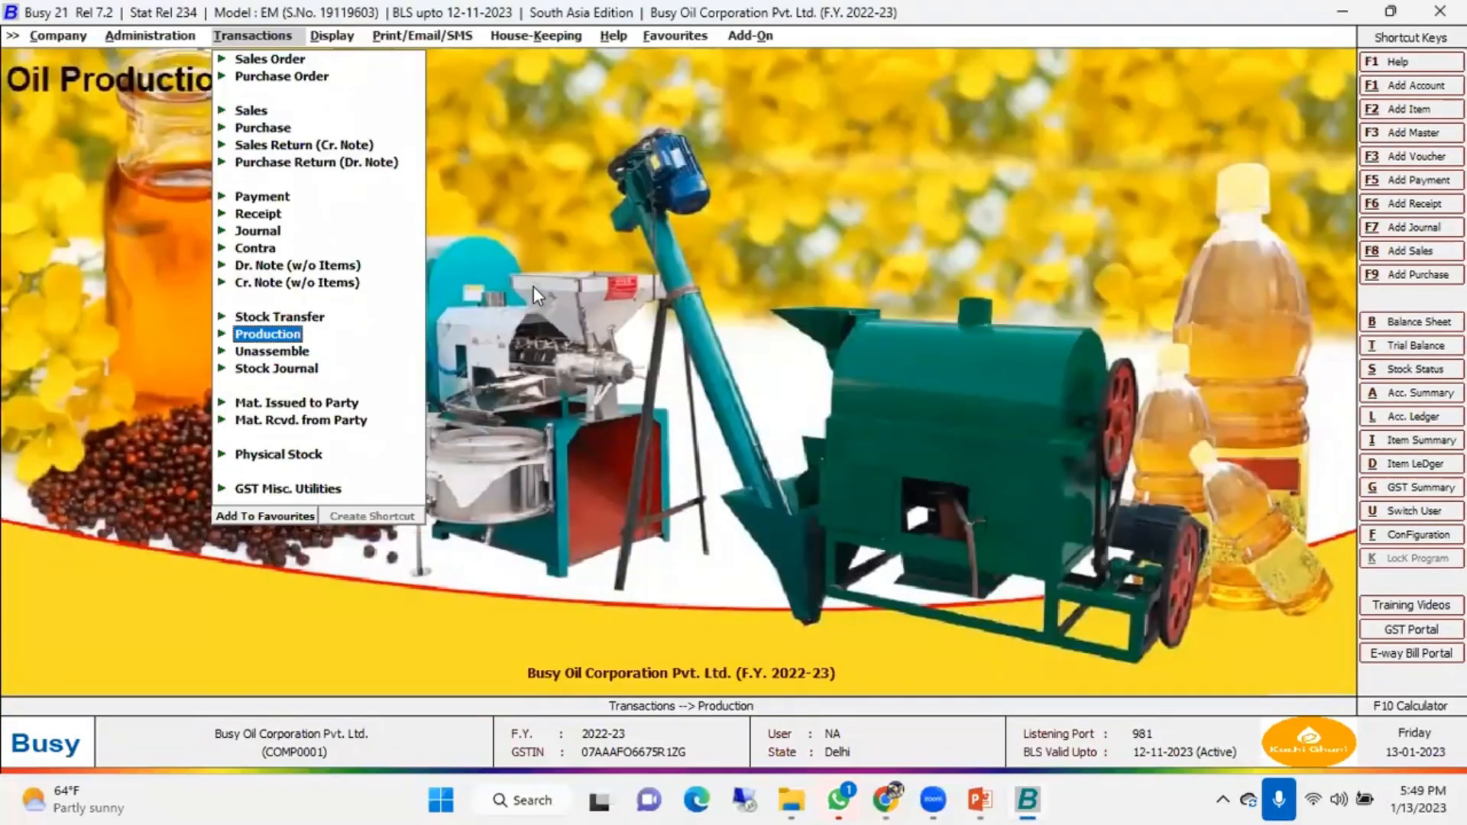
key("Up")
key("Up")
key("Up")
key("Up")
key("Up")
key("Up")
key("Up")
key("Up")
key("Up")
key("Up")
key("Up")
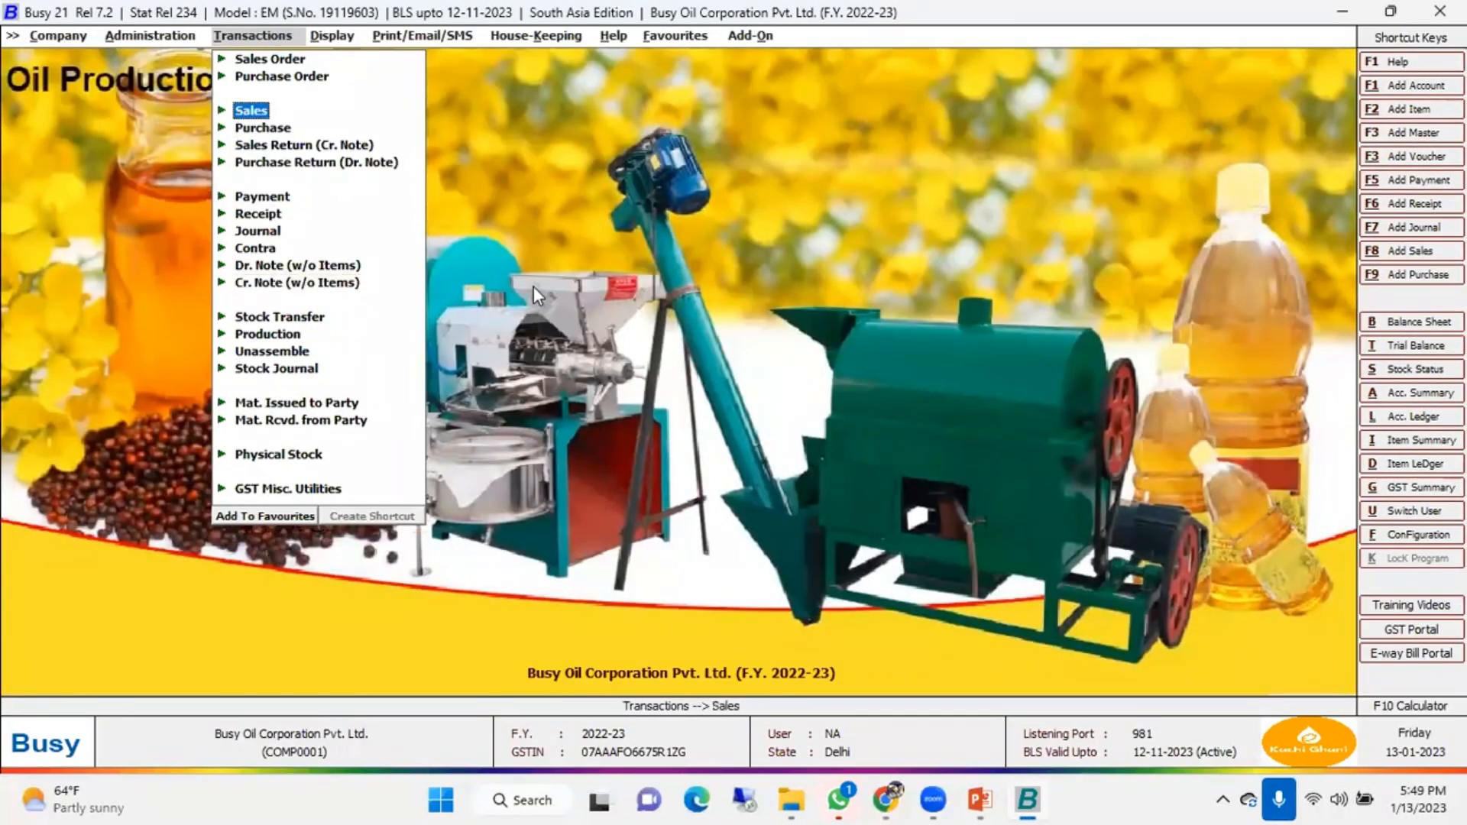
key("Return")
key("Escape")
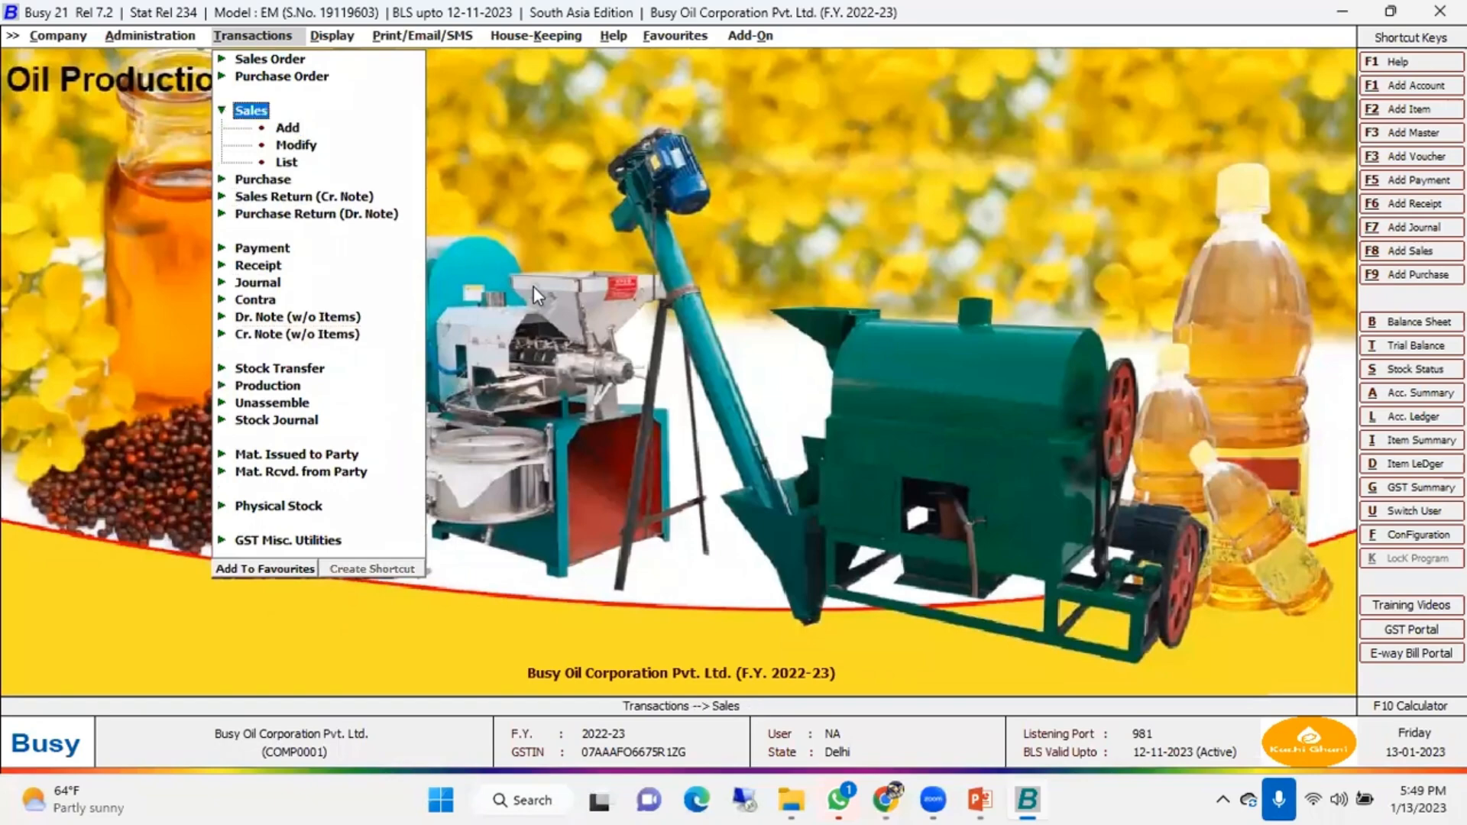
Open the voucher-wise Production Variance report for all BOMs
key("Right")
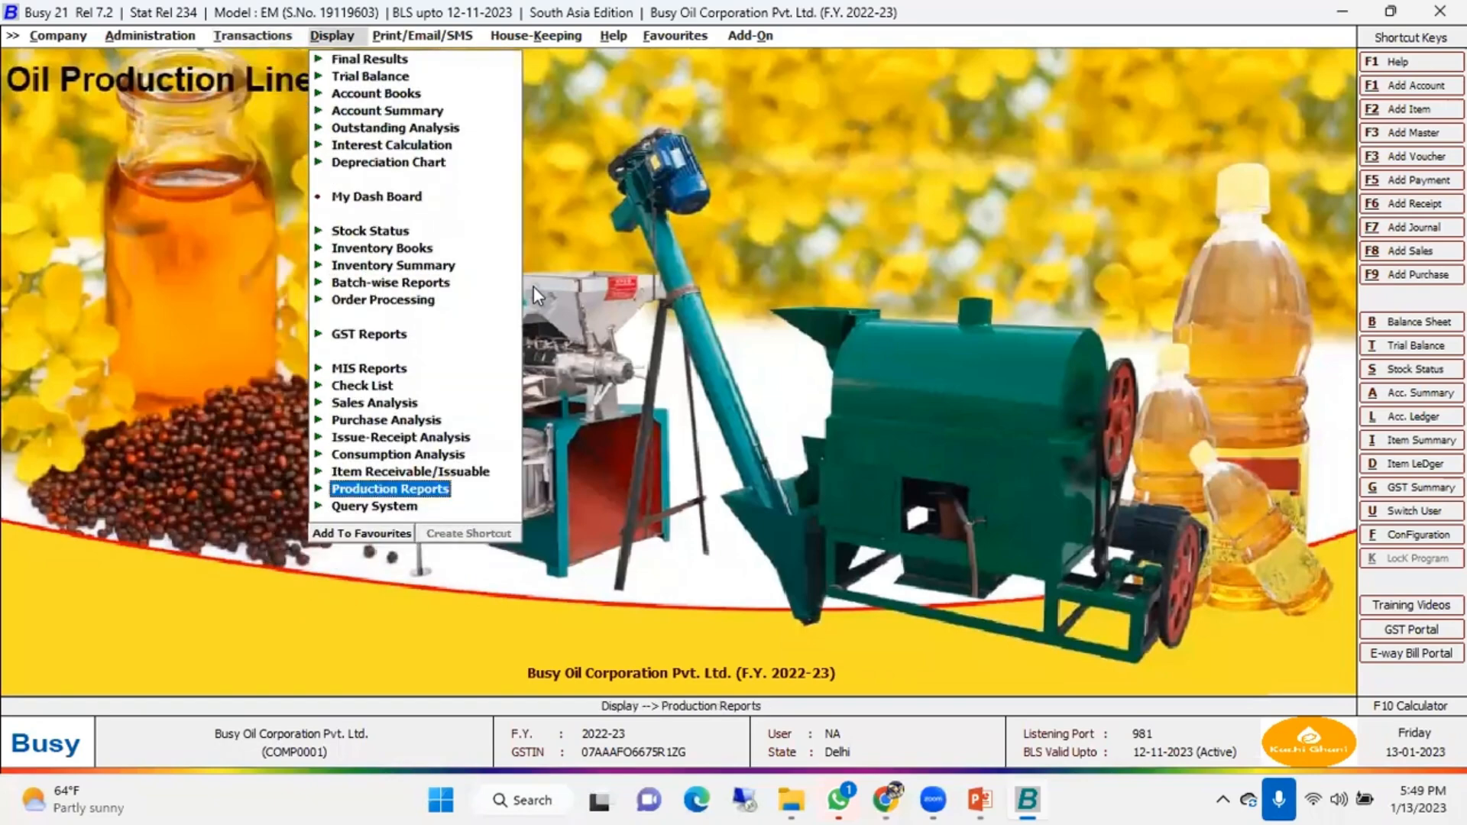
key("Return")
key("Down")
key("Return")
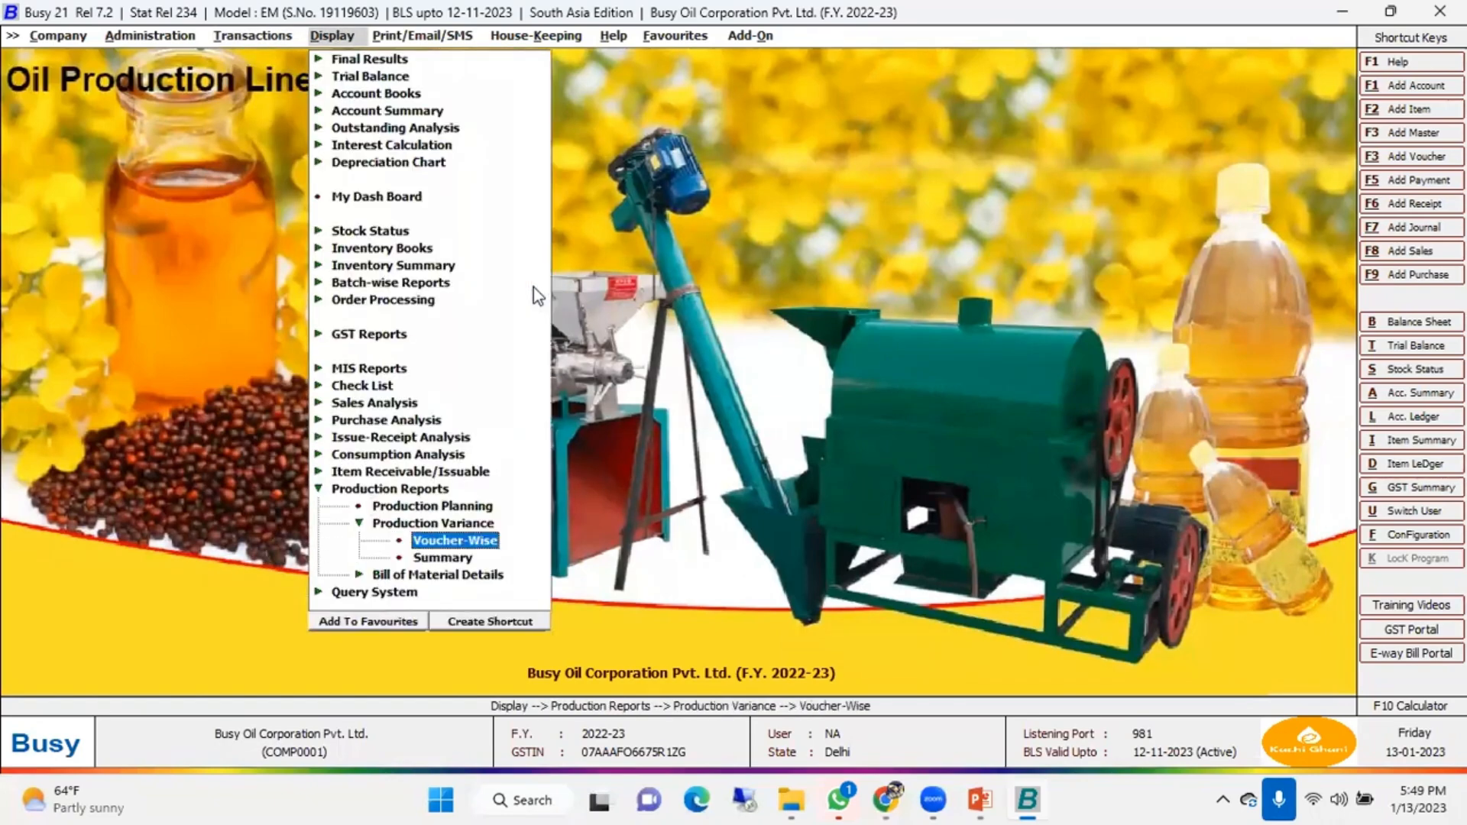
key("Return")
key("Right")
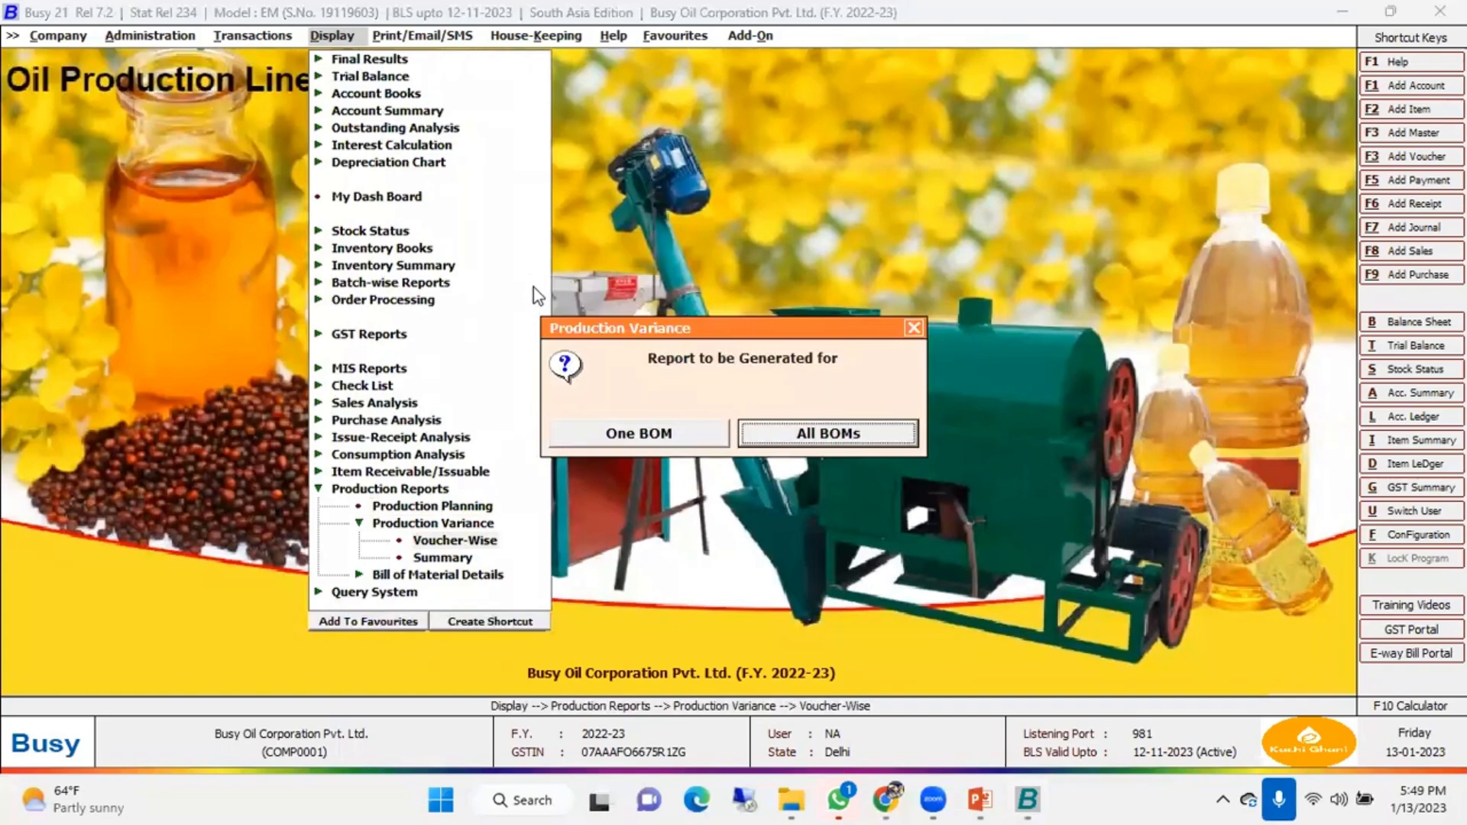
key("Return")
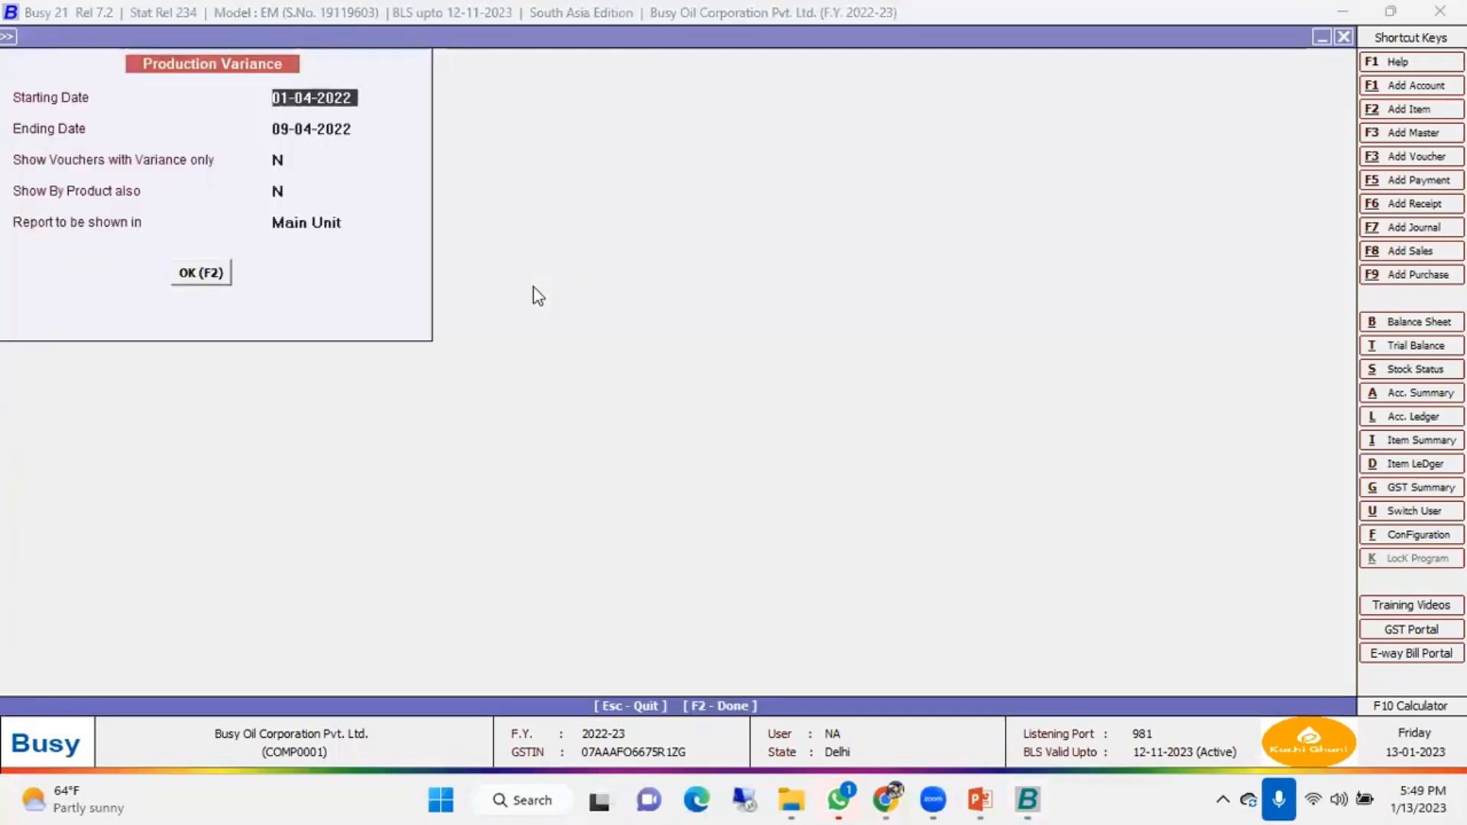
Generate the voucher-wise variance report for 01-04-2022 to 09-04-2022 in the main unit, without by-products or a variance-only restriction
key("Return")
key("Return")
key("Return")
key("Return")
key("Return")
key("F2")
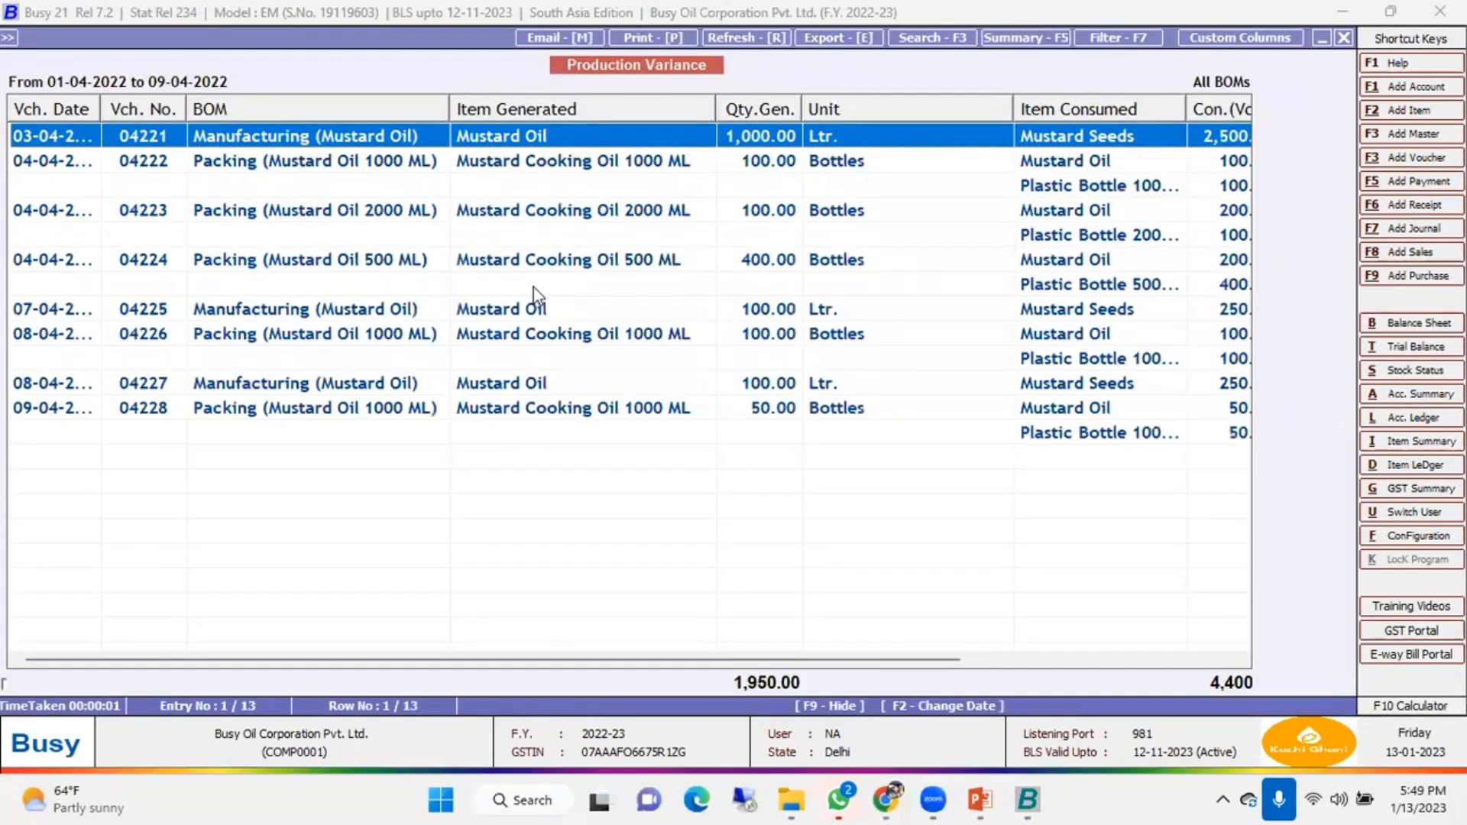
Examine all columns of the voucher-wise variance report, comparing generated and consumed quantities with the BOM quantities
key("Right")
key("Right")
key("Right")
key("Right")
key("Right")
key("Right")
key("Right")
key("Right")
key("Right")
key("Right")
key("Right")
key("Right")
key("Right")
key("Right")
key("Right")
key("Right")
key("Right")
key("Right")
key("Right")
key("Right")
key("Right")
key("Right")
key("Right")
key("Right")
key("Right")
key("Right")
key("Right")
key("Right")
key("Left")
key("Left")
key("Left")
key("Left")
key("Left")
key("Left")
key("Left")
key("Left")
key("Left")
key("Left")
key("Left")
key("Left")
key("Left")
key("Left")
key("Left")
key("Left")
key("Left")
key("Left")
key("Left")
key("Left")
key("Left")
key("Left")
key("Left")
key("Left")
key("Left")
key("Left")
key("Left")
key("Down")
key("Up")
Open production voucher 04221 from the variance report to view its details, and close the voucher and report
key("Return")
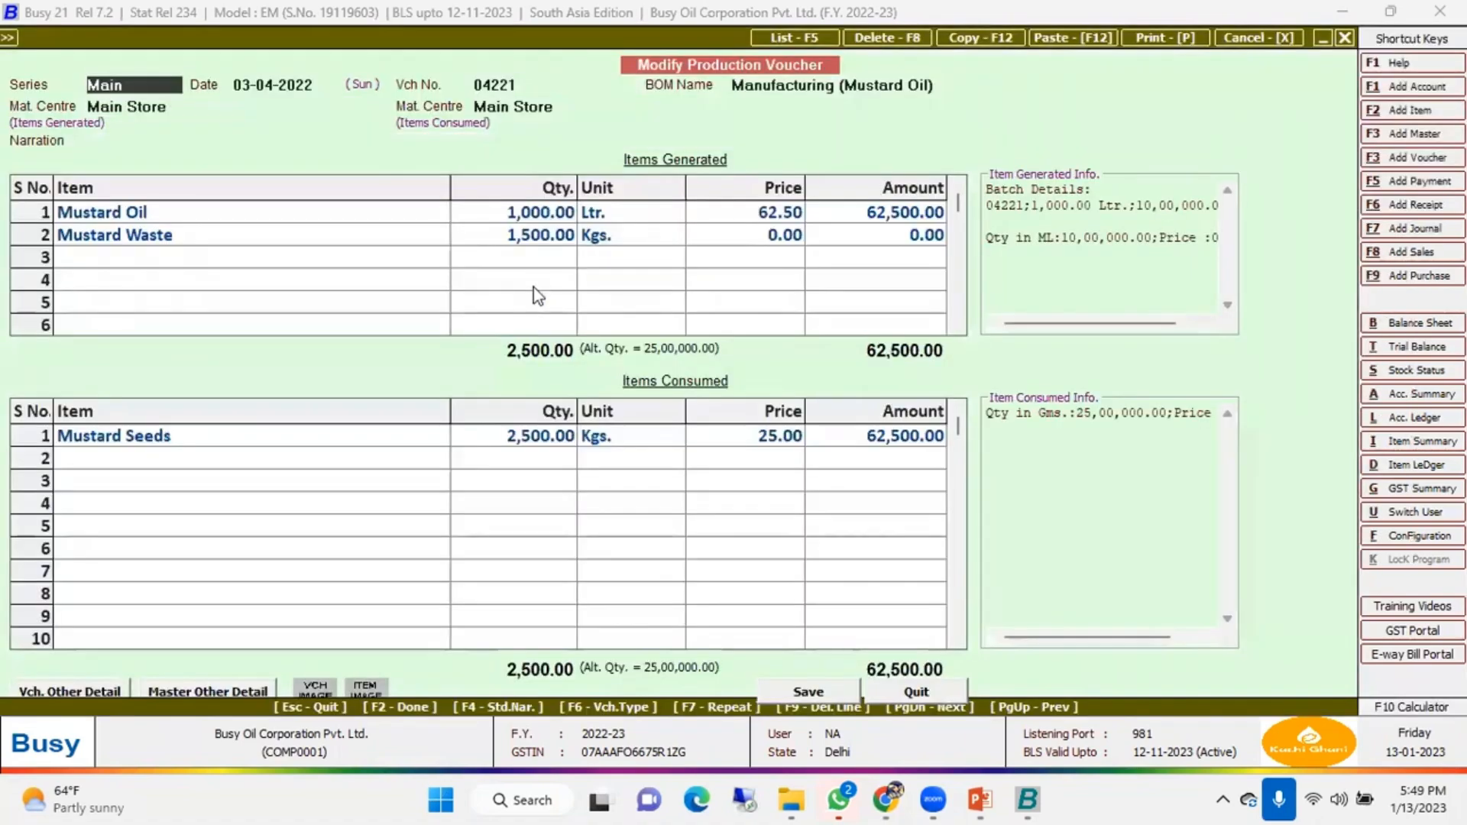
key("Escape")
key("Escape")
key("Escape")
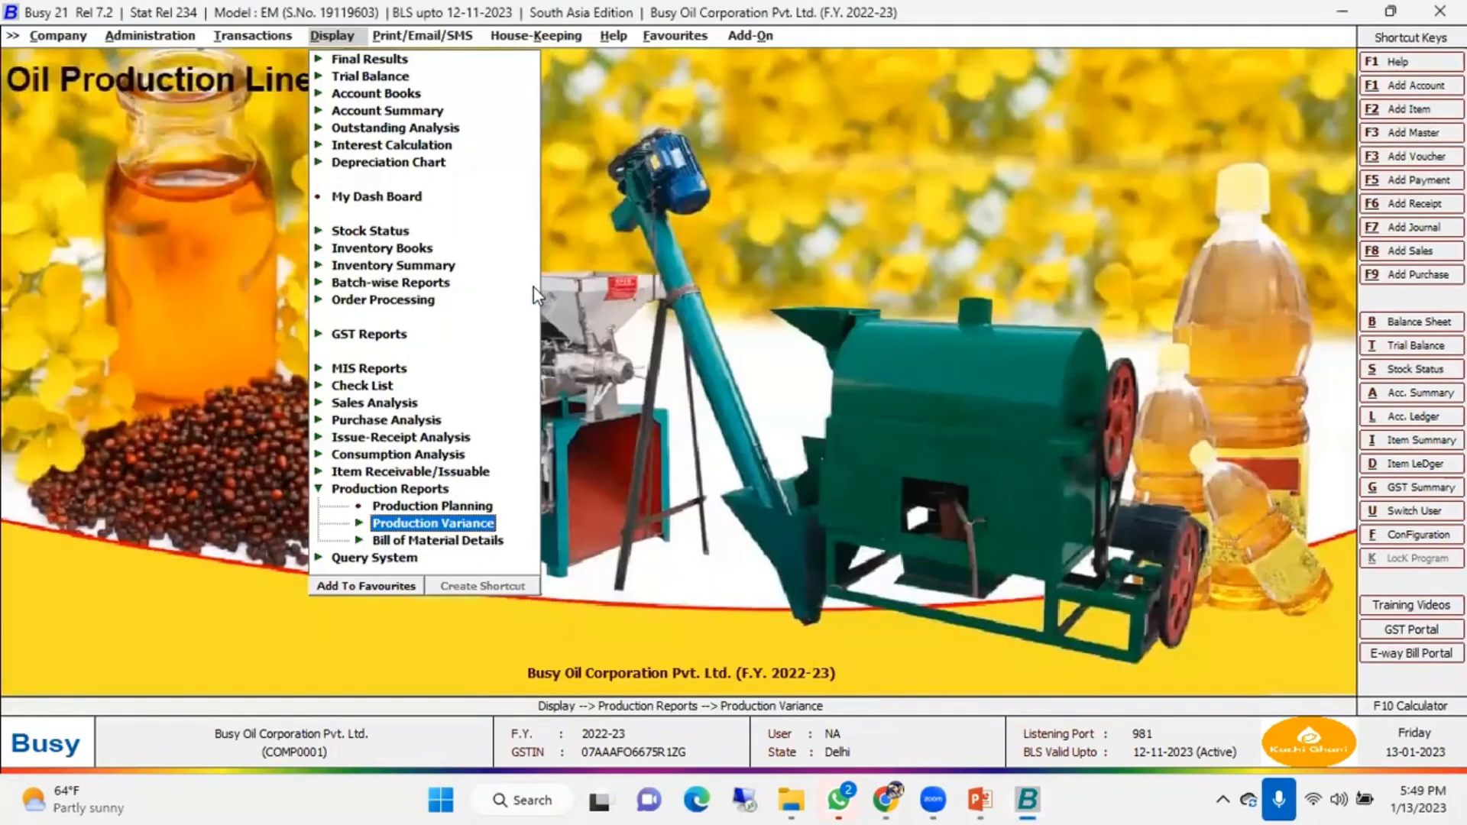
Generate the Production Variance Summary from production vouchers for all BOMs, covering 01-04-2022 to 09-04-2022 in the main unit
key("Return")
key("Down")
key("Down")
key("Return")
key("Return")
key("Right")
key("Return")
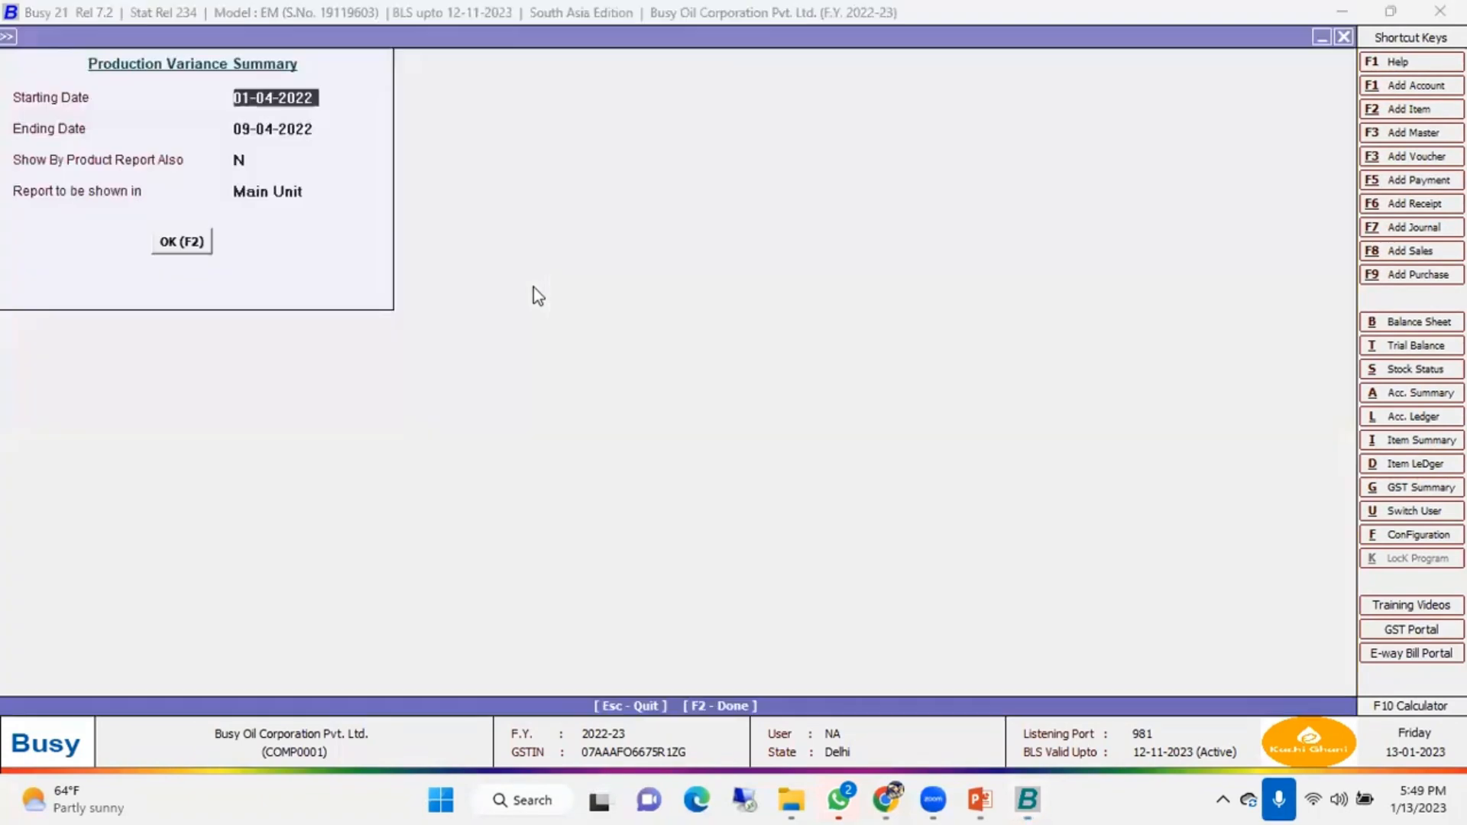
key("Return")
key("Return")
key("Return")
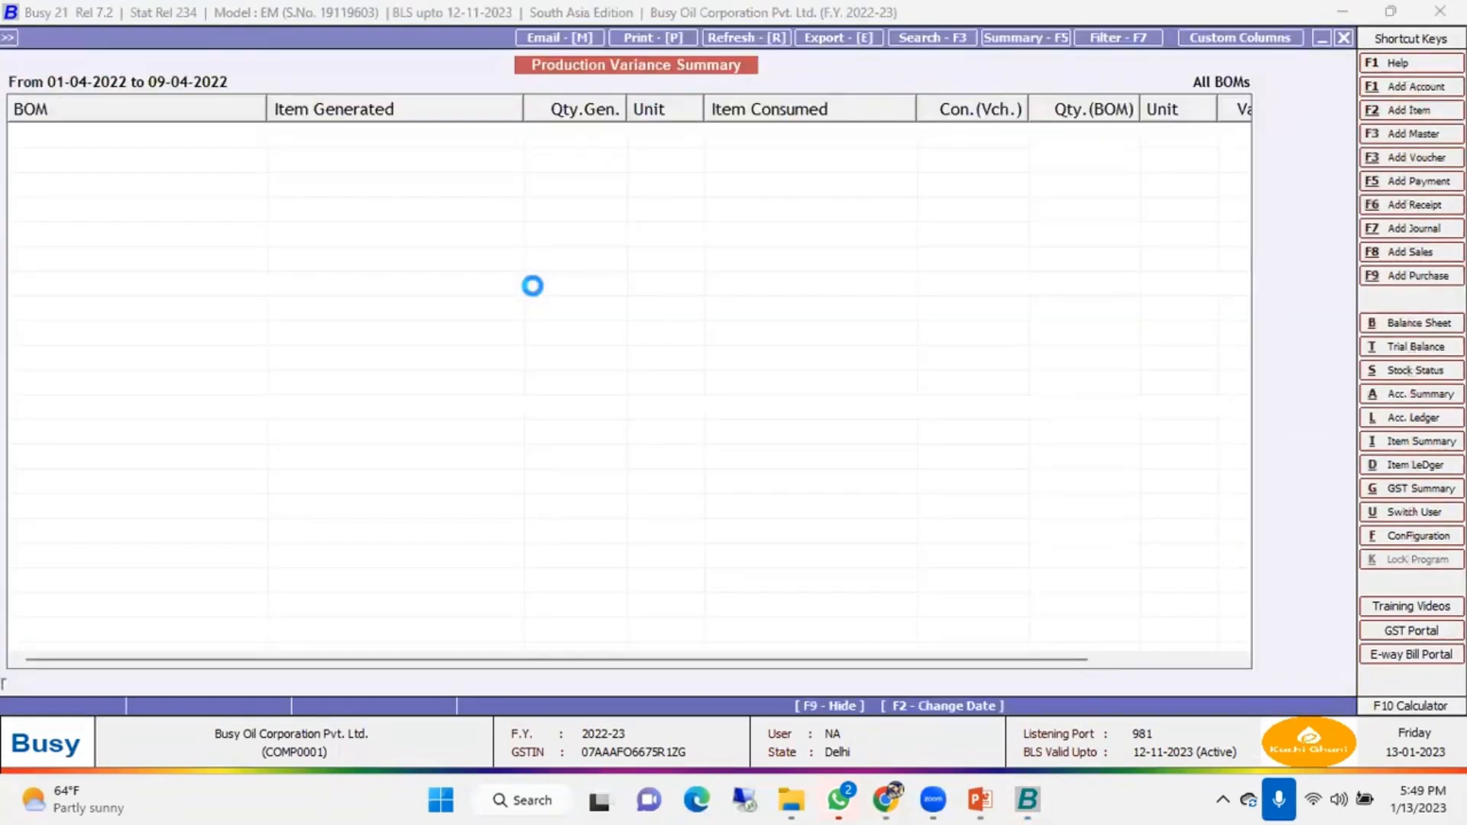
Review each BOM's generated, consumed and BOM quantities in the Production Variance Summary, and close the report
key("Down")
key("Down")
key("Down")
key("Down")
key("Up")
key("Up")
key("Up")
key("Up")
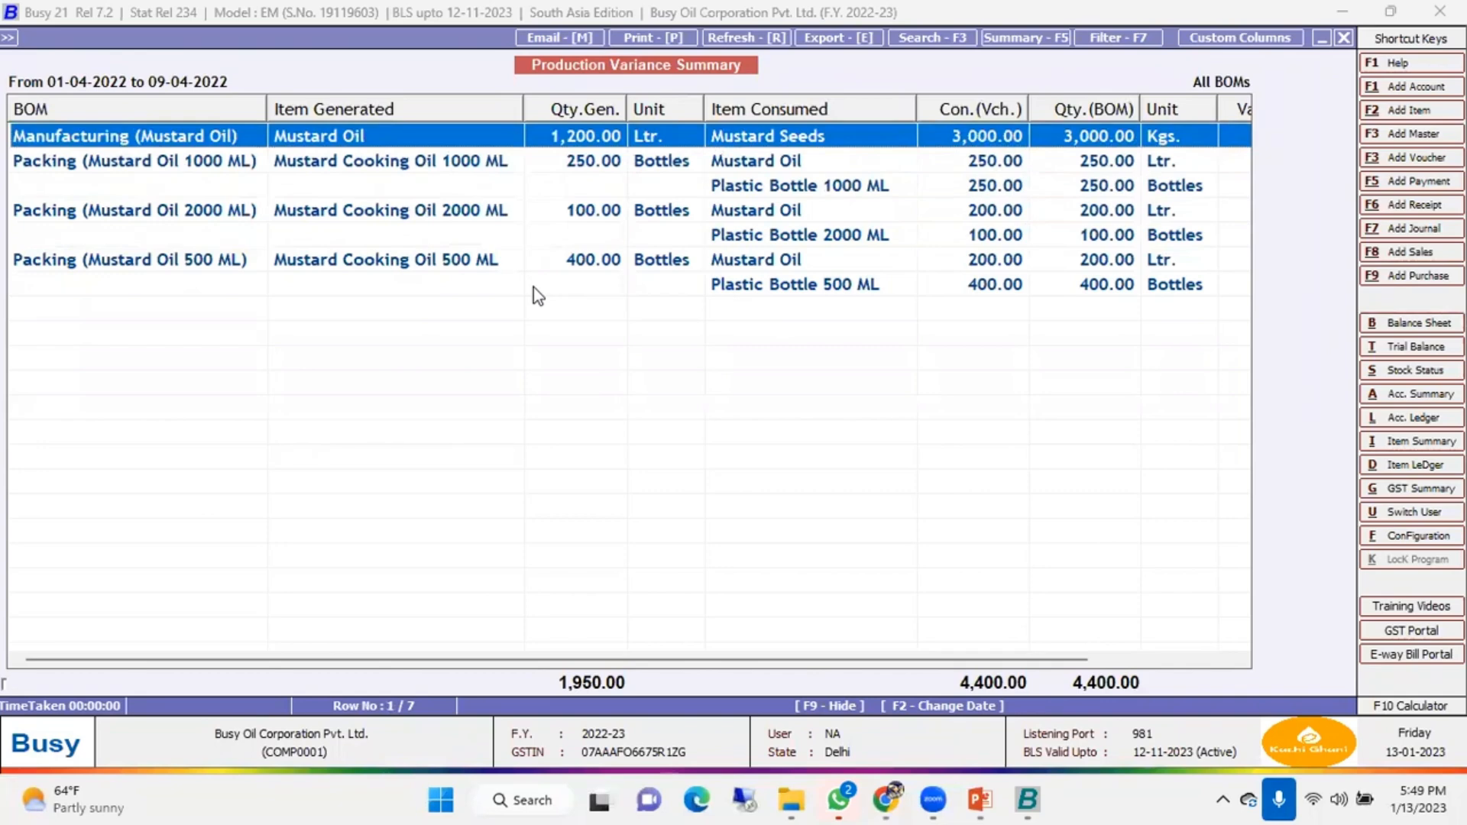
key("Down")
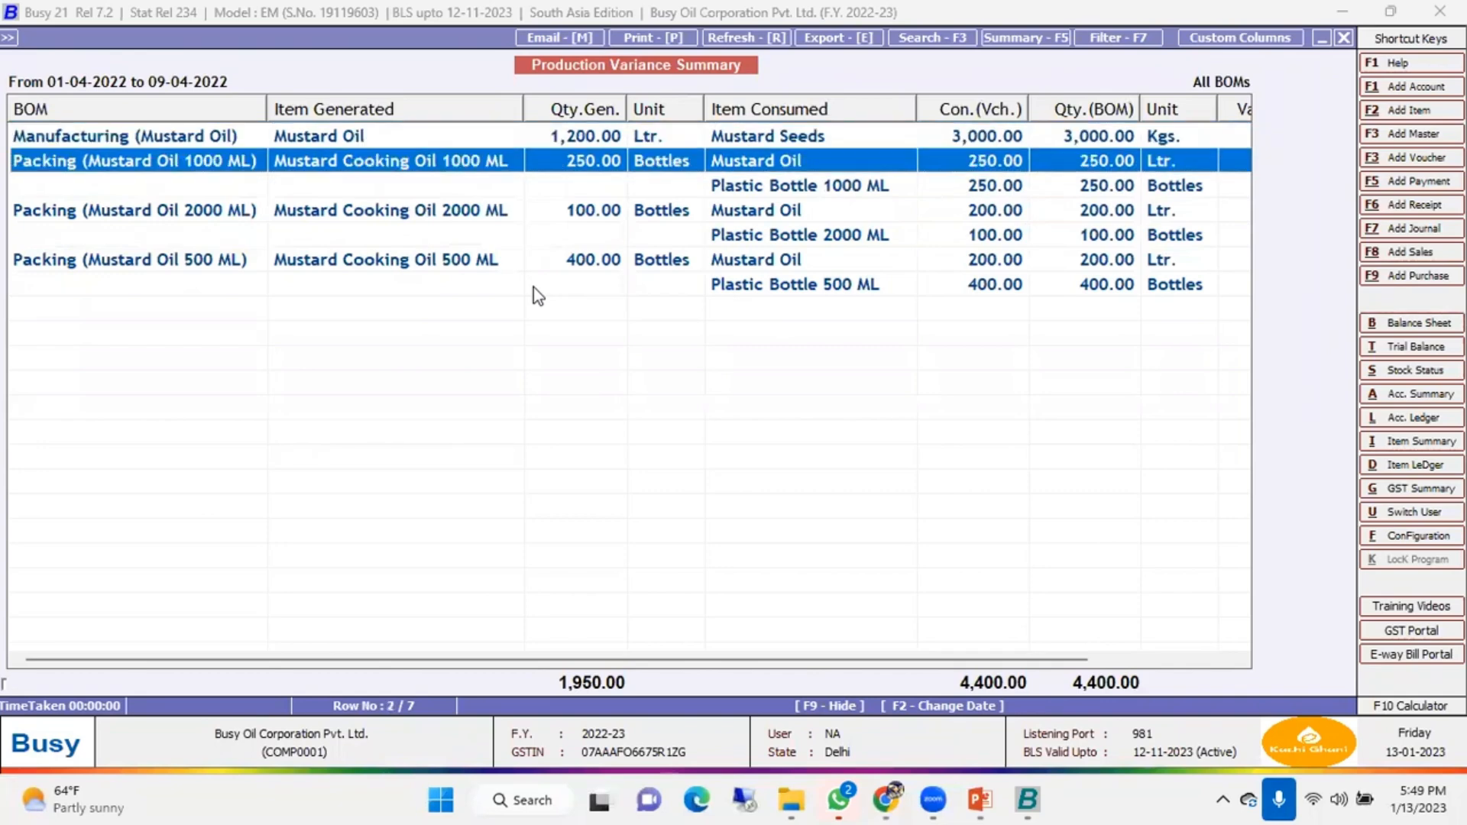
key("Down")
key("Down")
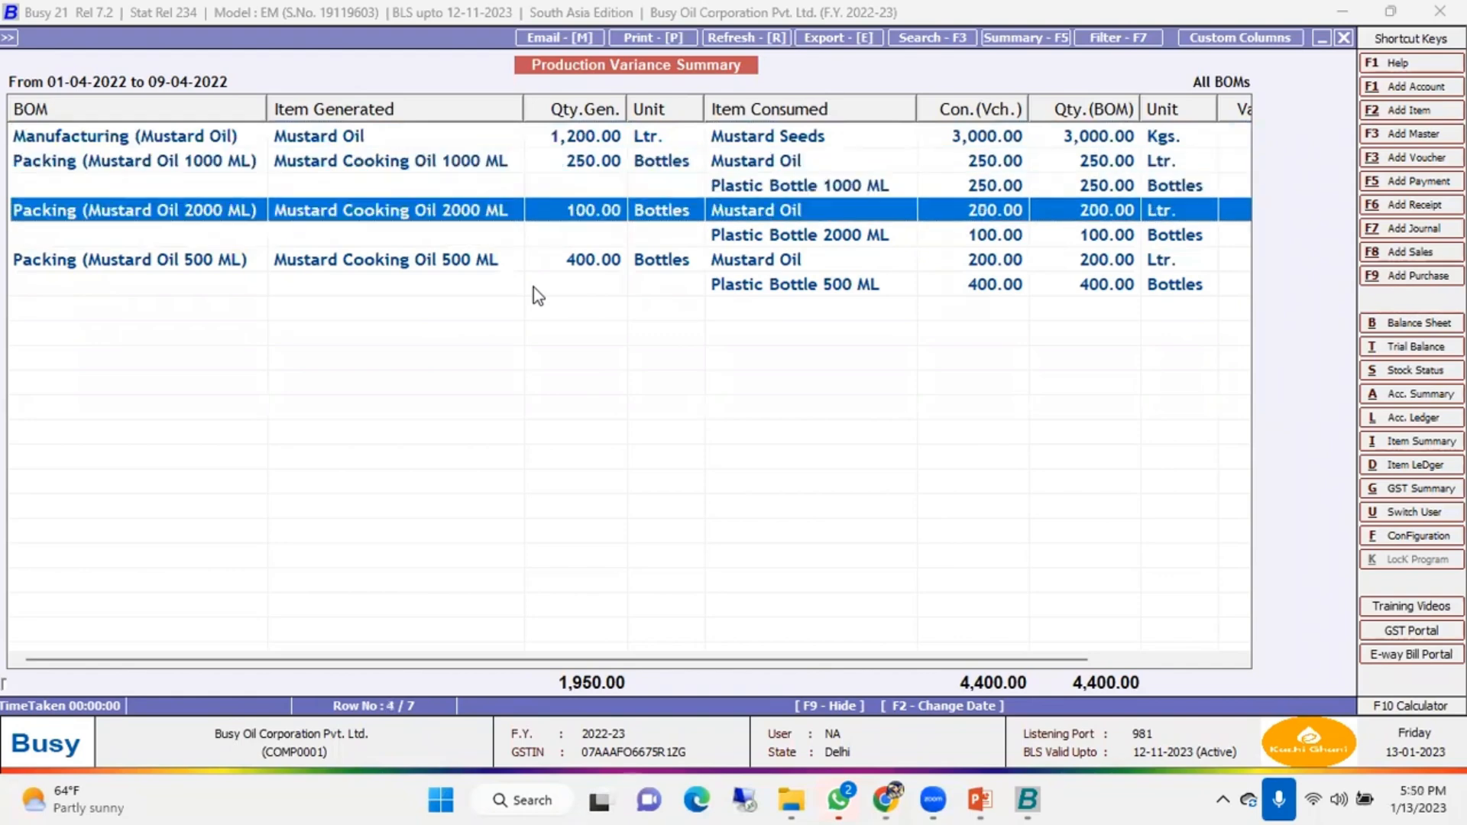
key("Down")
key("Down")
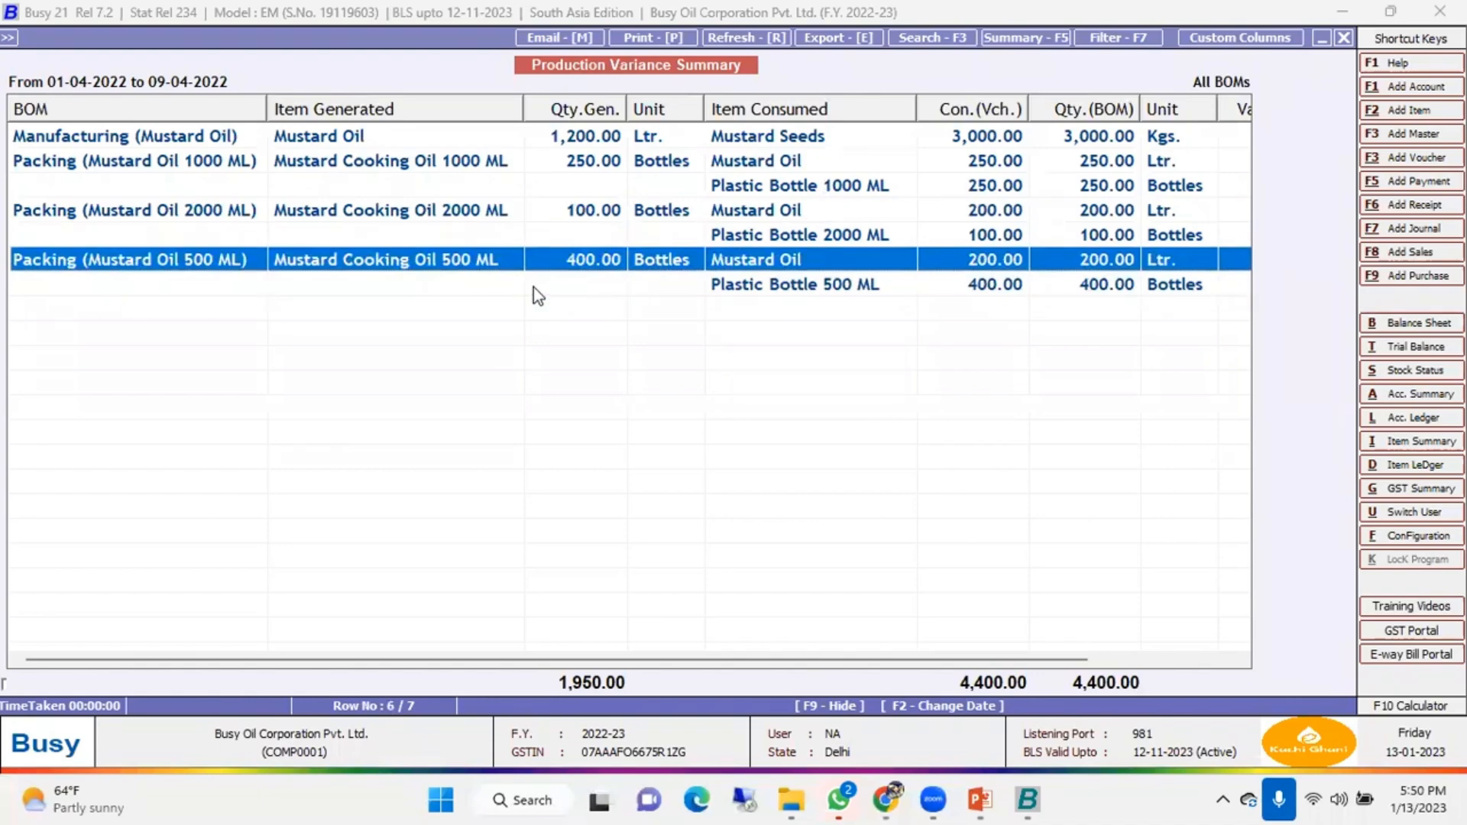
key("Escape")
key("Escape")
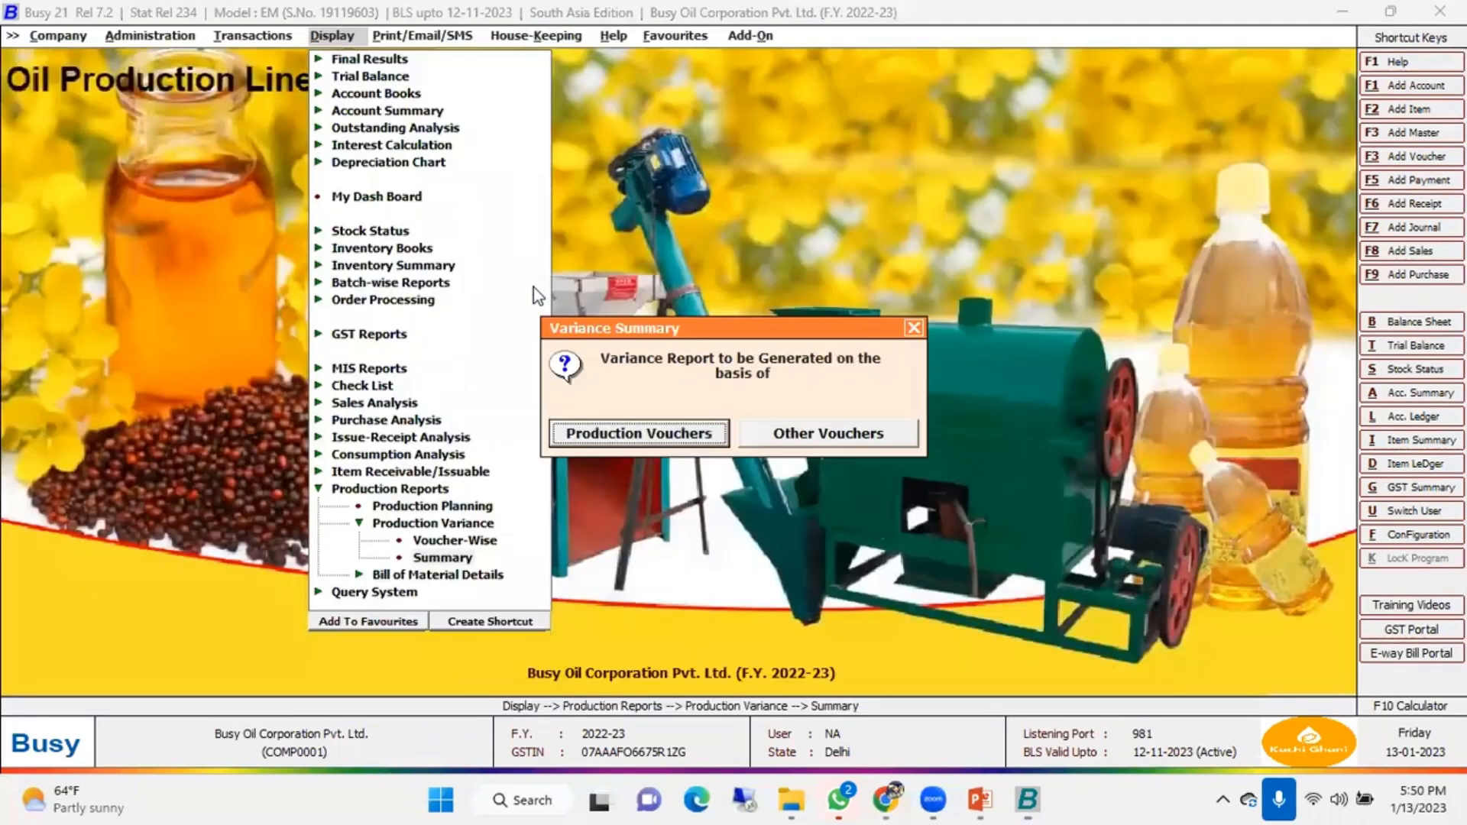
Generate the Bill of Material Details product composition report for all BOMs as of 09-04-2022, without item values
key("Down")
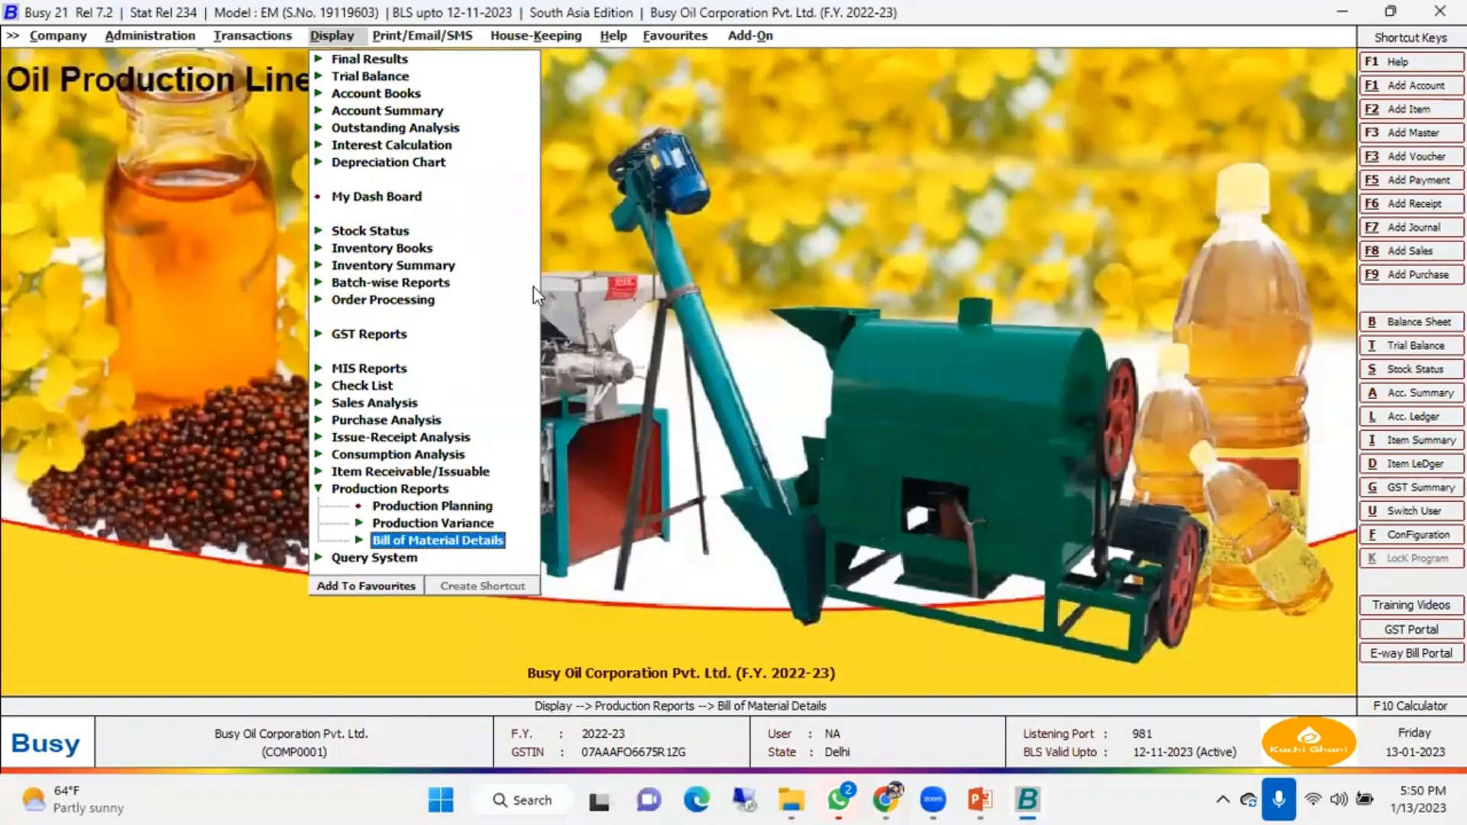
key("Return")
key("Return")
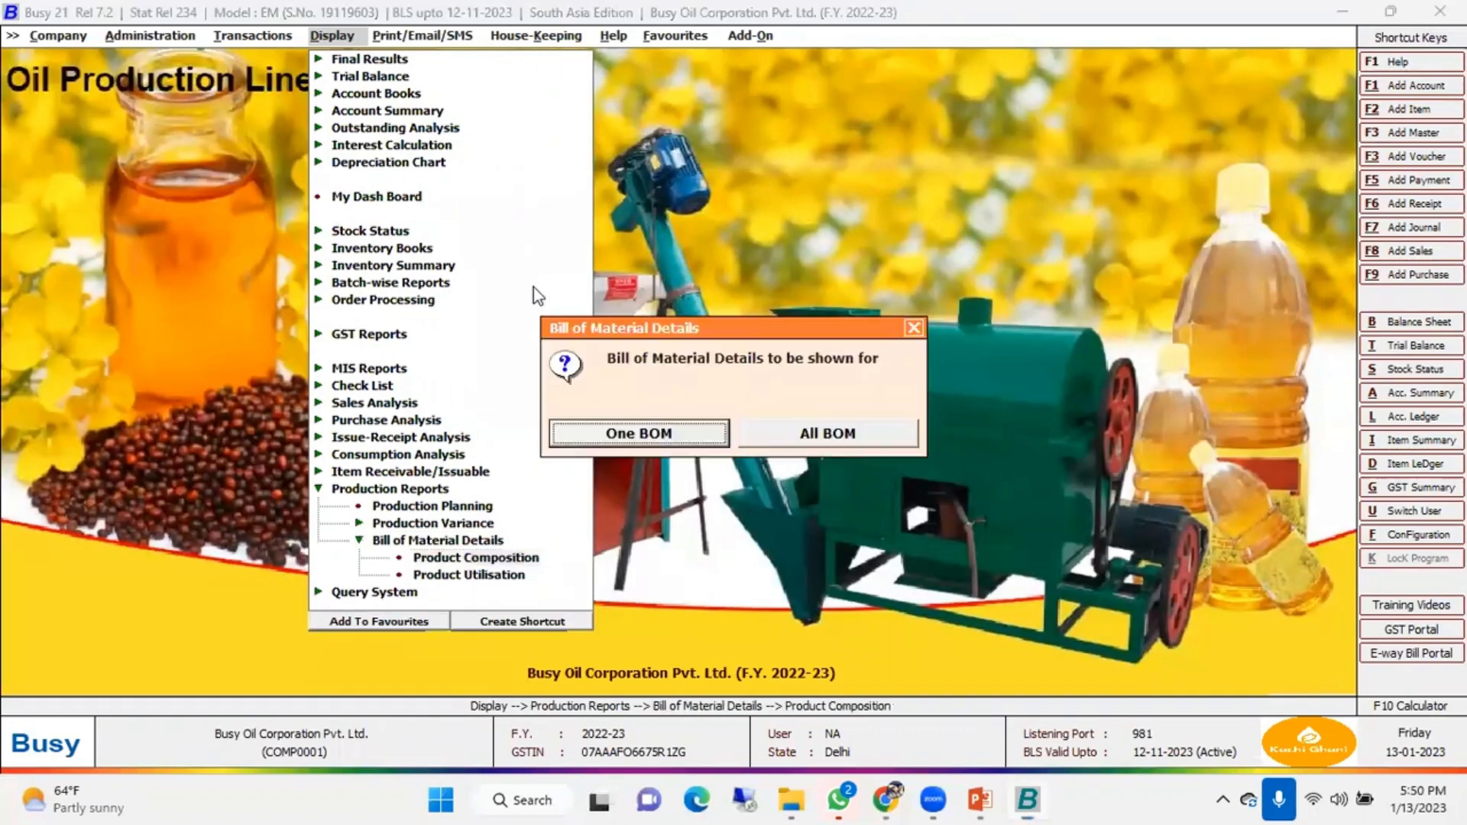
key("Right")
key("Return")
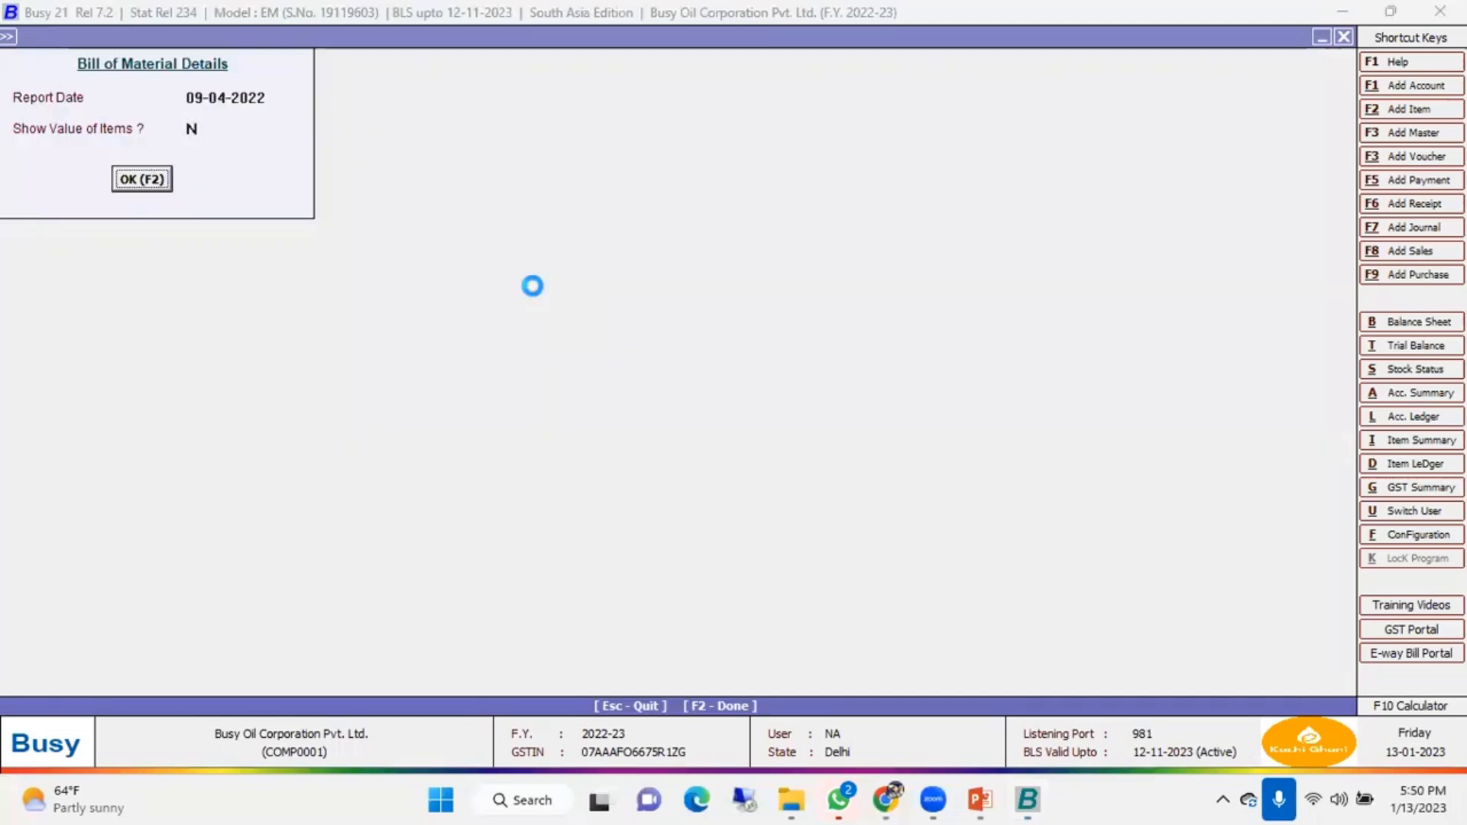
key("F2")
Examine each BOM's produced items, raw materials and by-products in the Bill of Material Details, and close the report
key("Down")
key("Down")
key("Down")
key("Down")
key("Down")
key("Down")
key("Down")
key("Down")
key("Down")
key("Down")
key("Down")
key("Down")
key("Down")
key("Down")
key("Down")
key("Down")
key("Down")
key("Down")
key("Down")
key("Down")
key("Down")
key("Down")
key("Down")
key("Down")
key("Down")
key("Down")
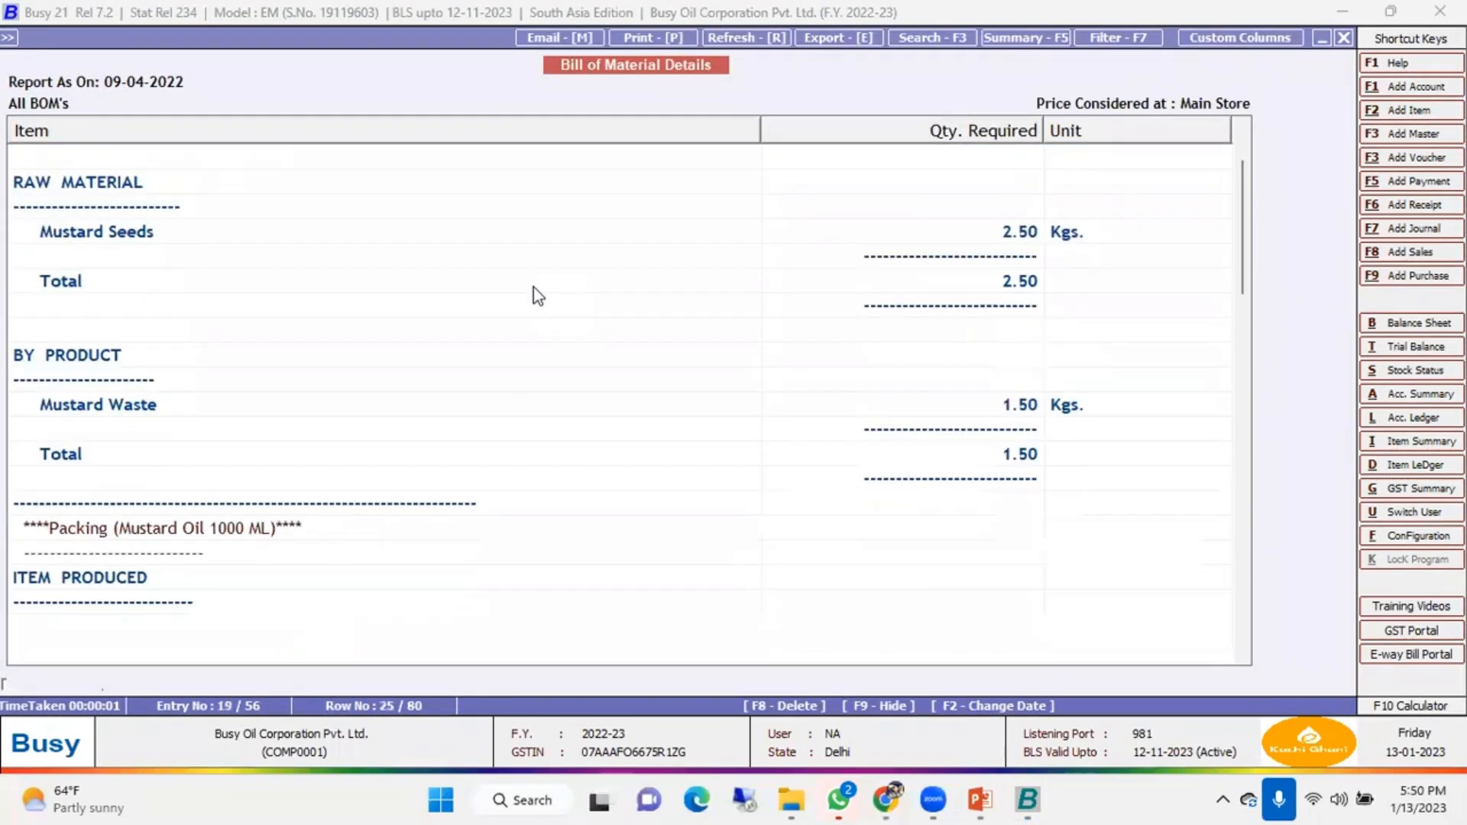
key("Down")
key("Down")
key("Down")
key("Down")
key("Down")
key("Down")
key("Down")
key("Down")
key("Up")
key("Up")
key("Up")
key("Up")
key("Up")
key("Up")
key("Up")
key("Up")
key("Up")
key("Up")
key("Up")
key("Up")
key("Up")
key("Up")
key("Up")
key("Up")
key("Up")
key("Up")
key("Up")
key("Up")
key("Up")
key("Up")
key("Up")
key("Up")
key("Up")
key("Up")
key("Up")
key("Up")
key("Up")
key("Up")
key("Up")
key("Up")
key("Up")
key("Up")
key("Up")
key("Up")
key("Up")
key("Up")
key("Up")
key("Up")
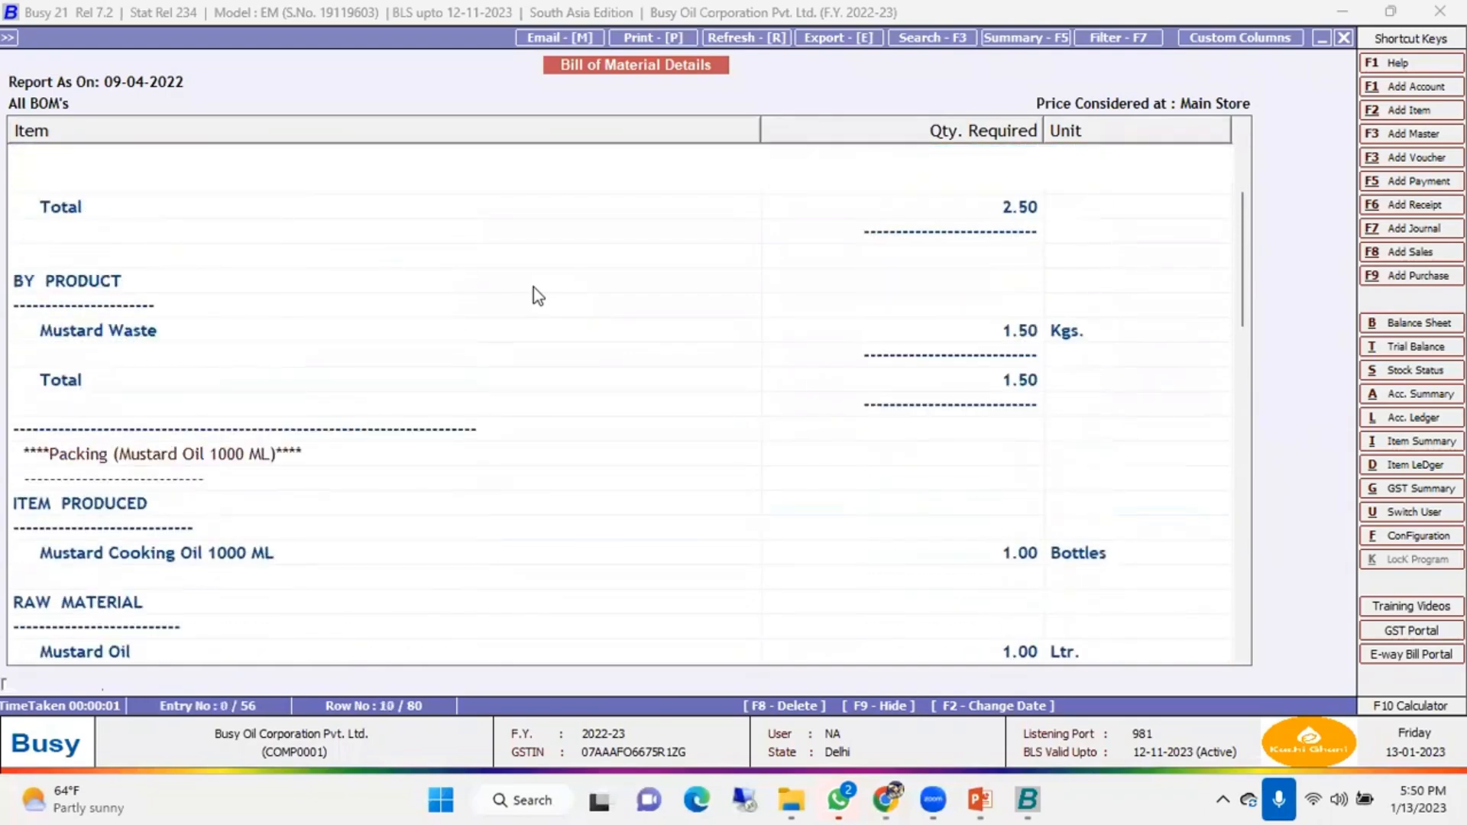
key("Escape")
key("Escape")
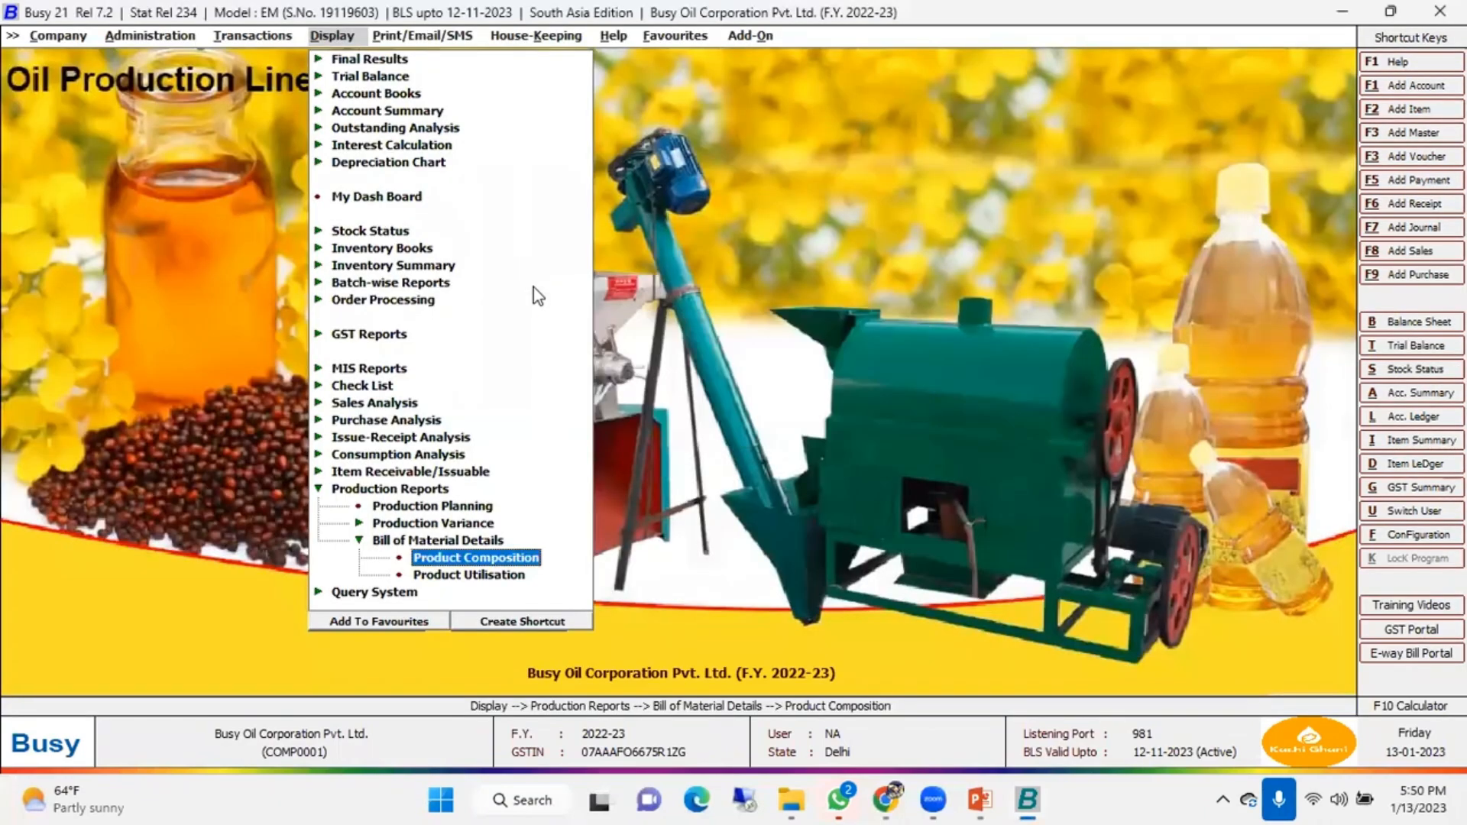
Open the product utilisation report for Mustard Oil to see which BOMs use it, and close the report
key("Down")
key("Return")
key("Return")
key("Return")
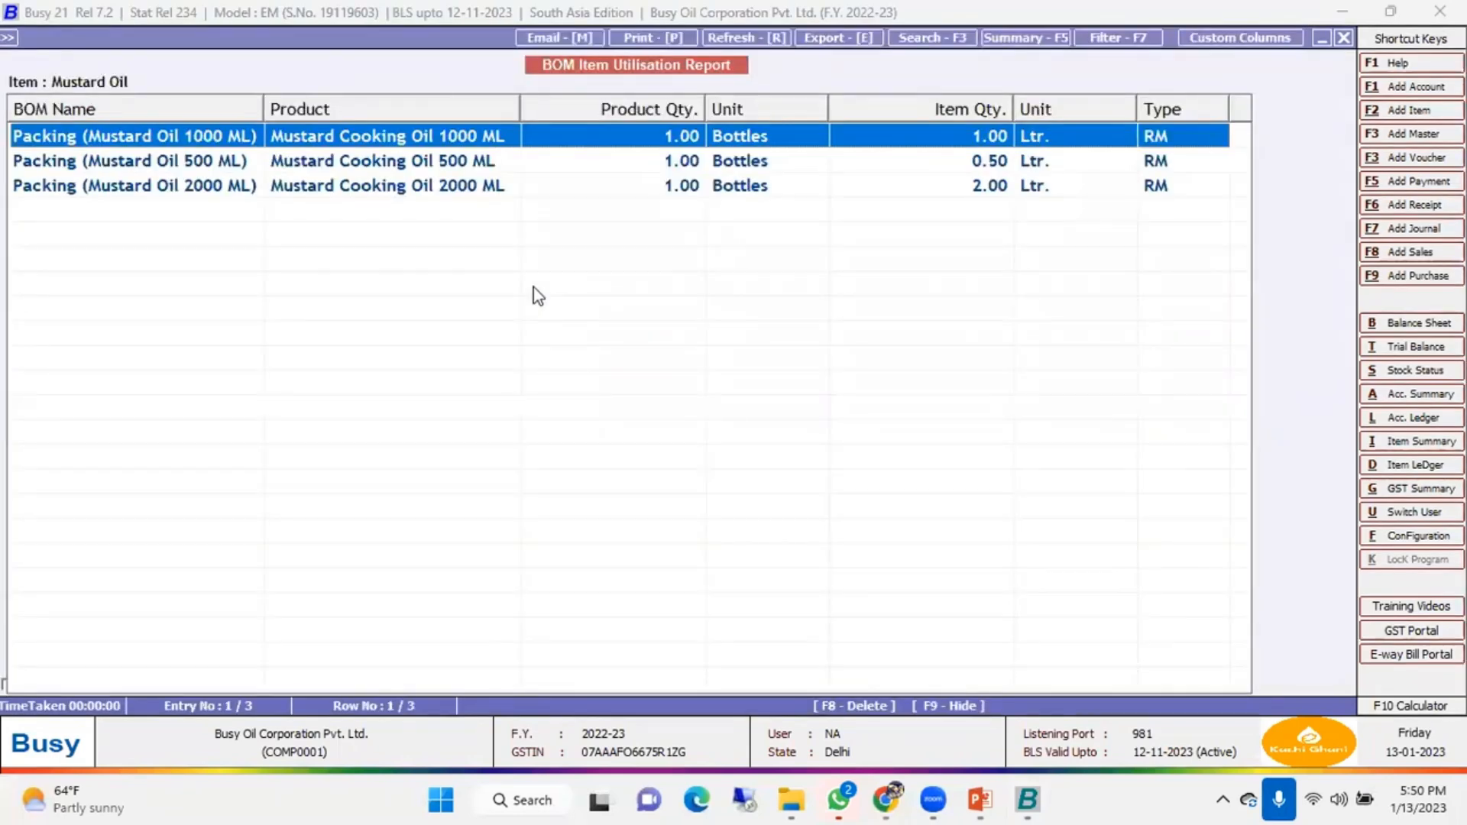
key("Escape")
key("Escape")
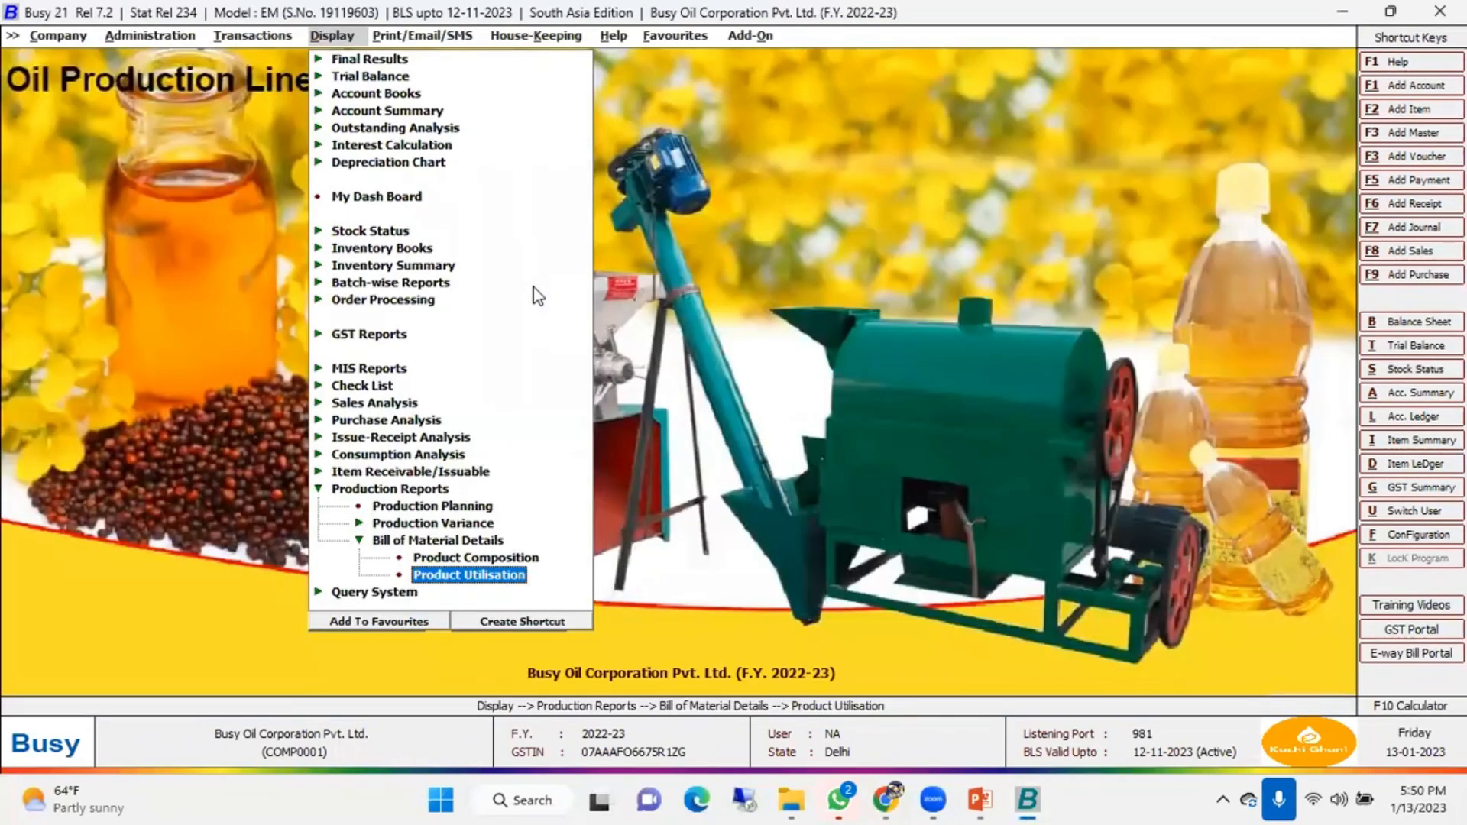
View the balances-only alphabetical closing stock for all items as of 09-04-2022 in both units with packaging unit, and close the report
key("Escape")
key("Up")
key("Up")
key("Up")
key("Up")
key("Up")
key("Up")
key("Up")
key("Up")
key("Up")
key("Up")
key("Up")
key("Up")
key("Up")
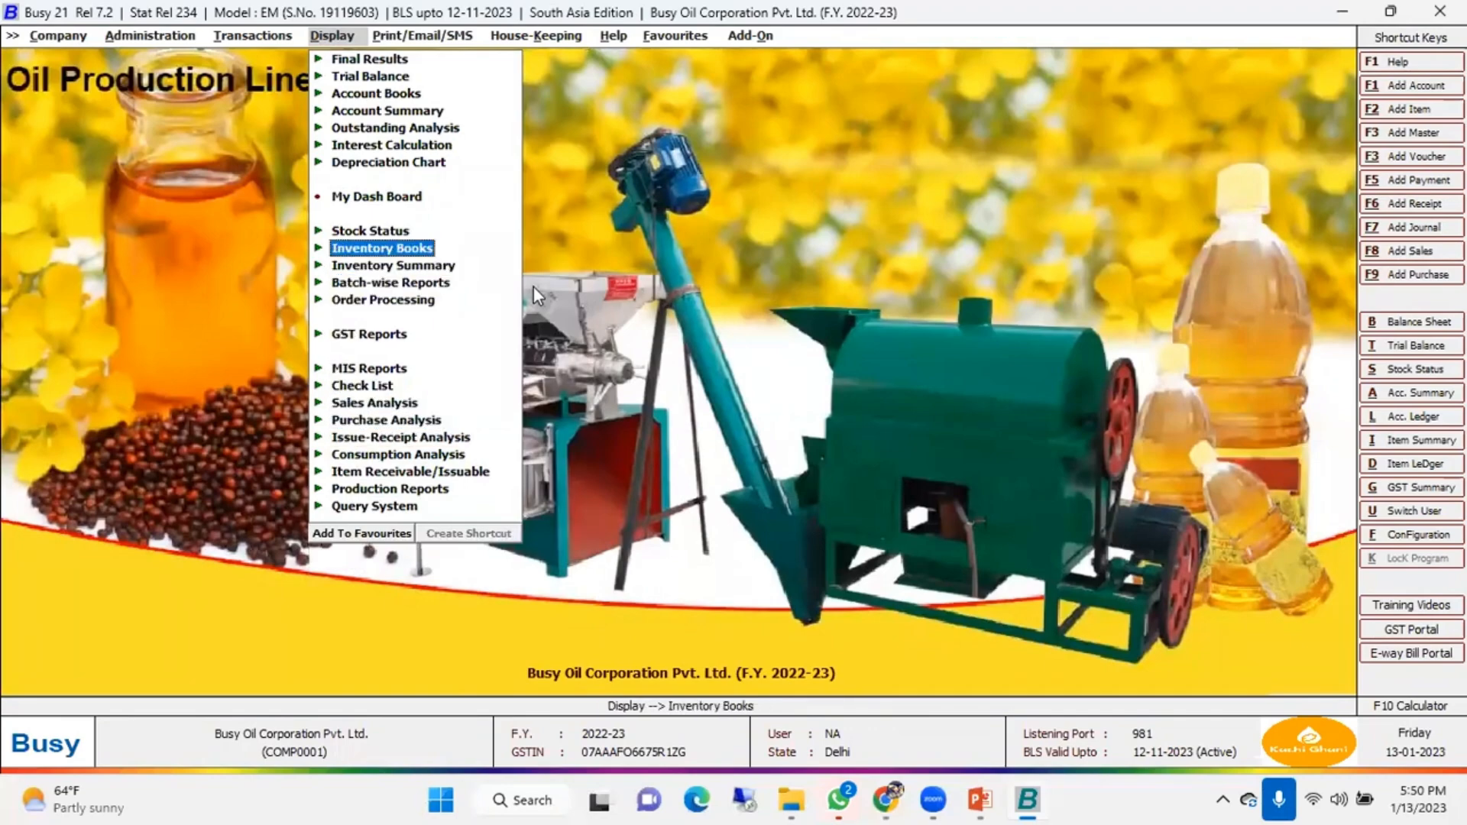
key("Return")
key("Return")
key("Return")
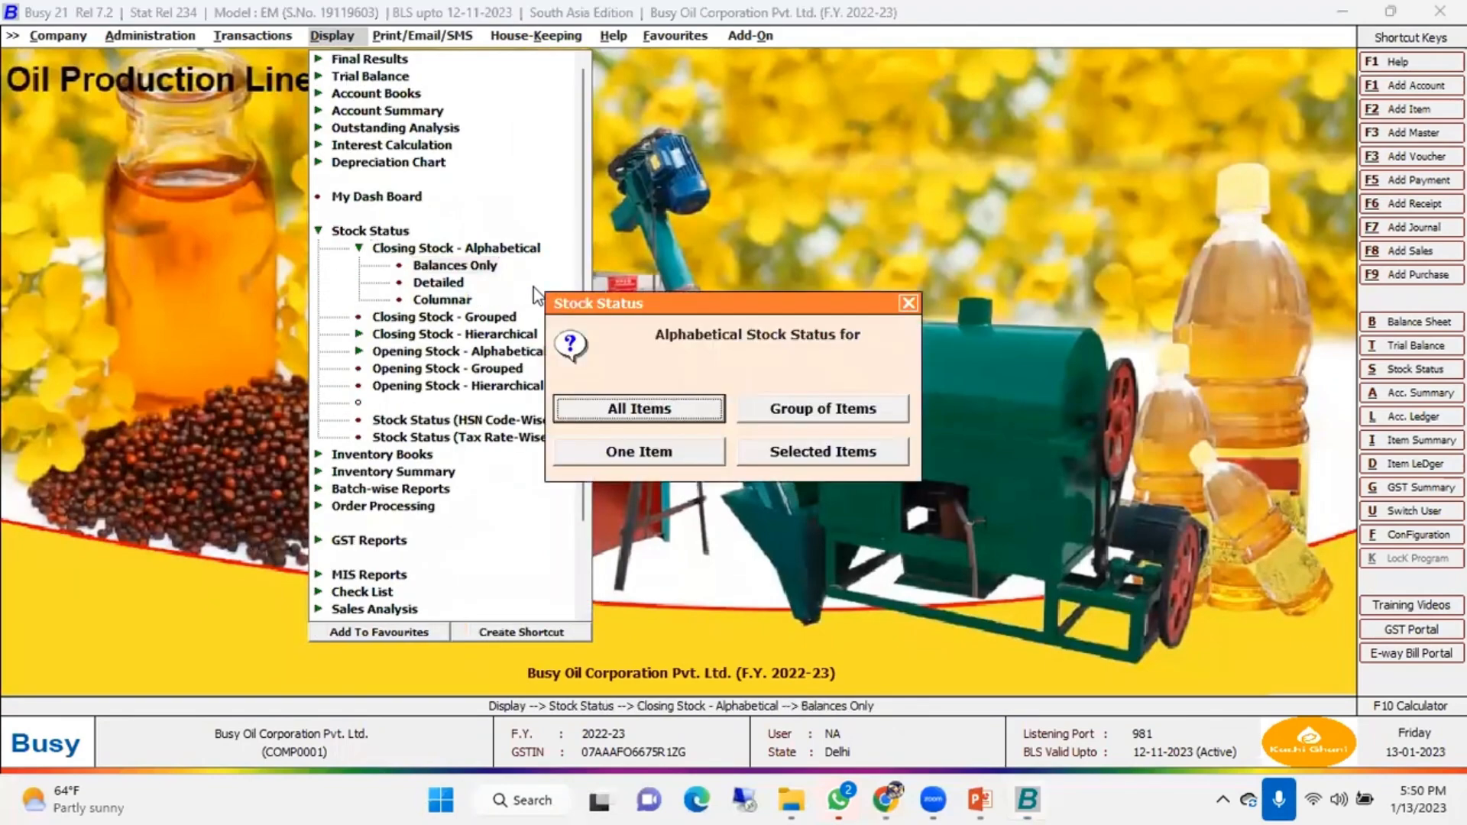
key("Return")
key("Return")
key("Return")
key("Return")
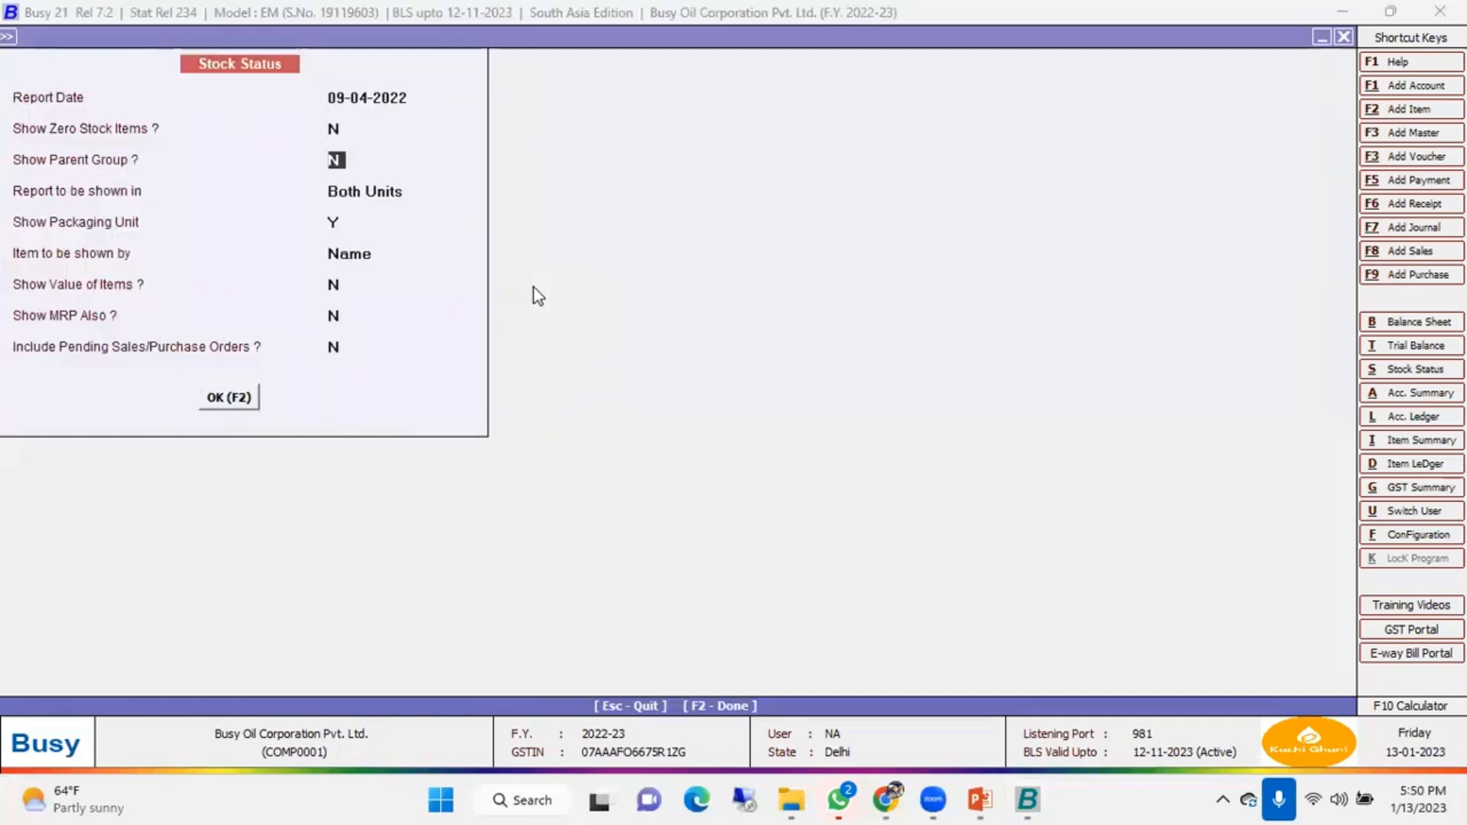
key("Return")
key("Return")
key("Return")
key("Return")
key("Return")
key("F2")
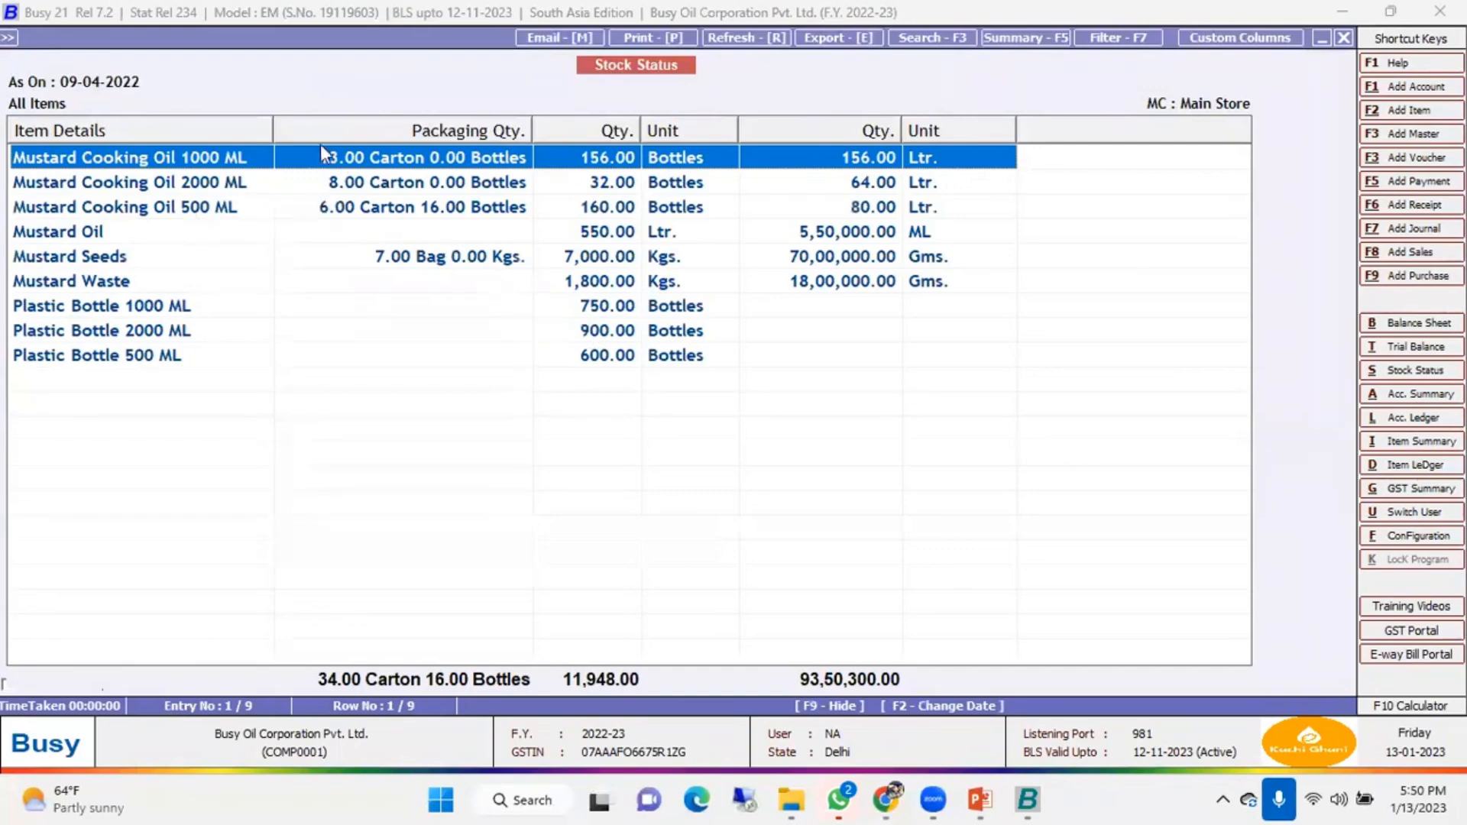
key("Escape")
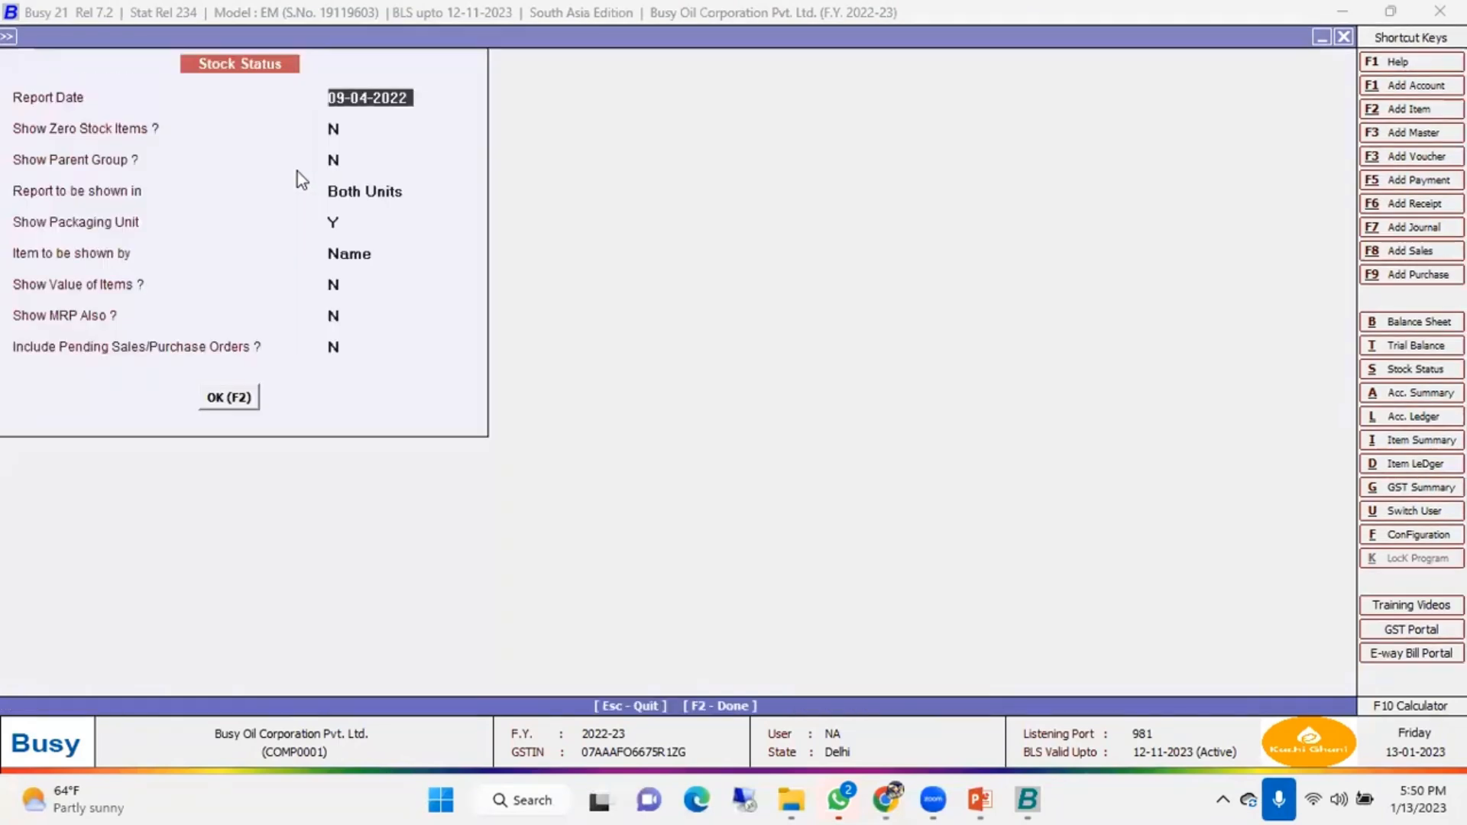
key("Escape")
Generate the closing stock status for the Finished Goods group as of 09-04-2022 in both units with packaging unit
key("Right")
key("Return")
type("f")
key("Return")
key("Return")
key("Return")
key("Return")
key("Return")
key("Return")
key("Return")
key("Return")
key("Return")
key("Return")
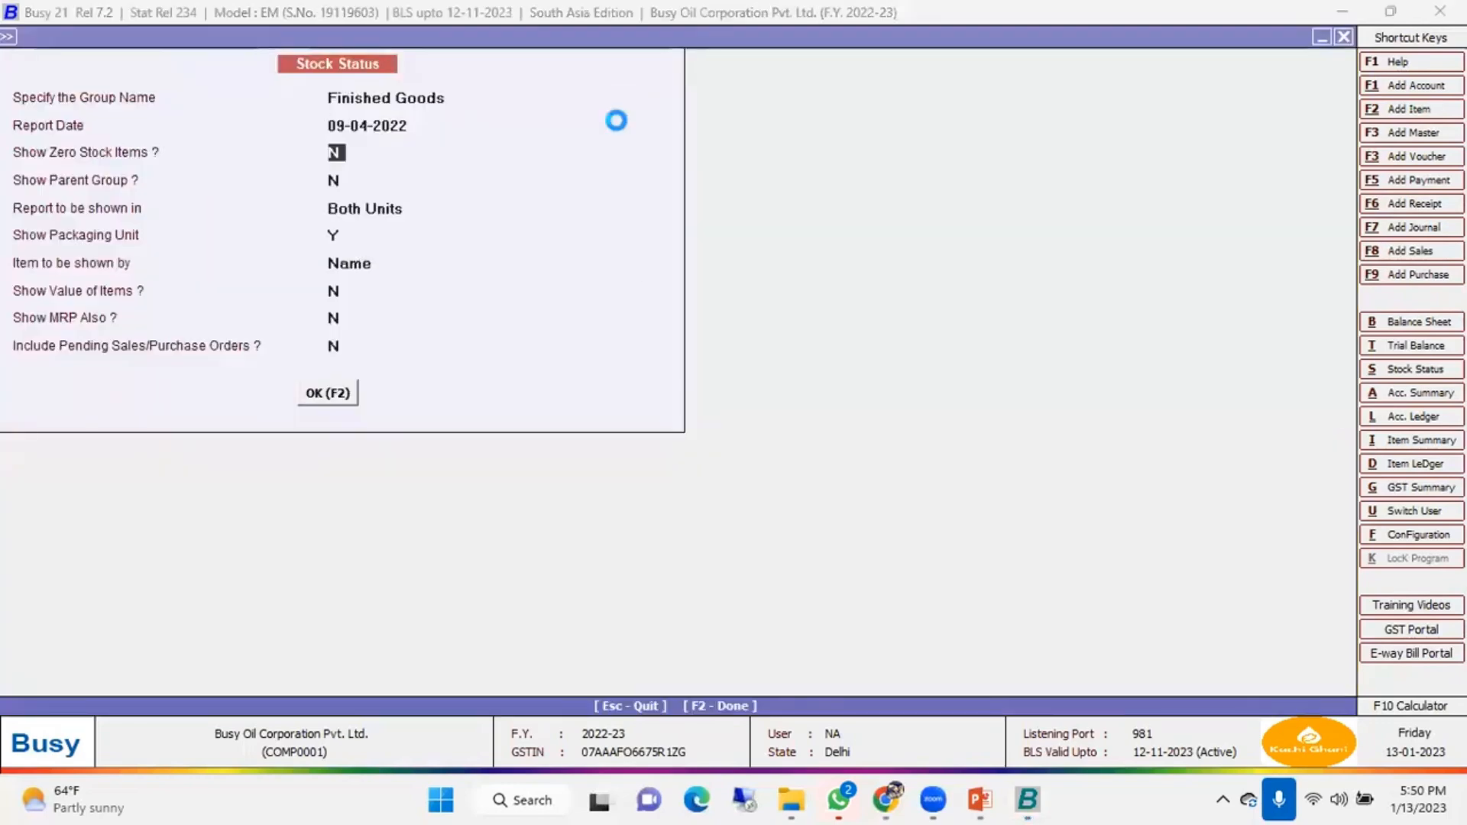
key("Return")
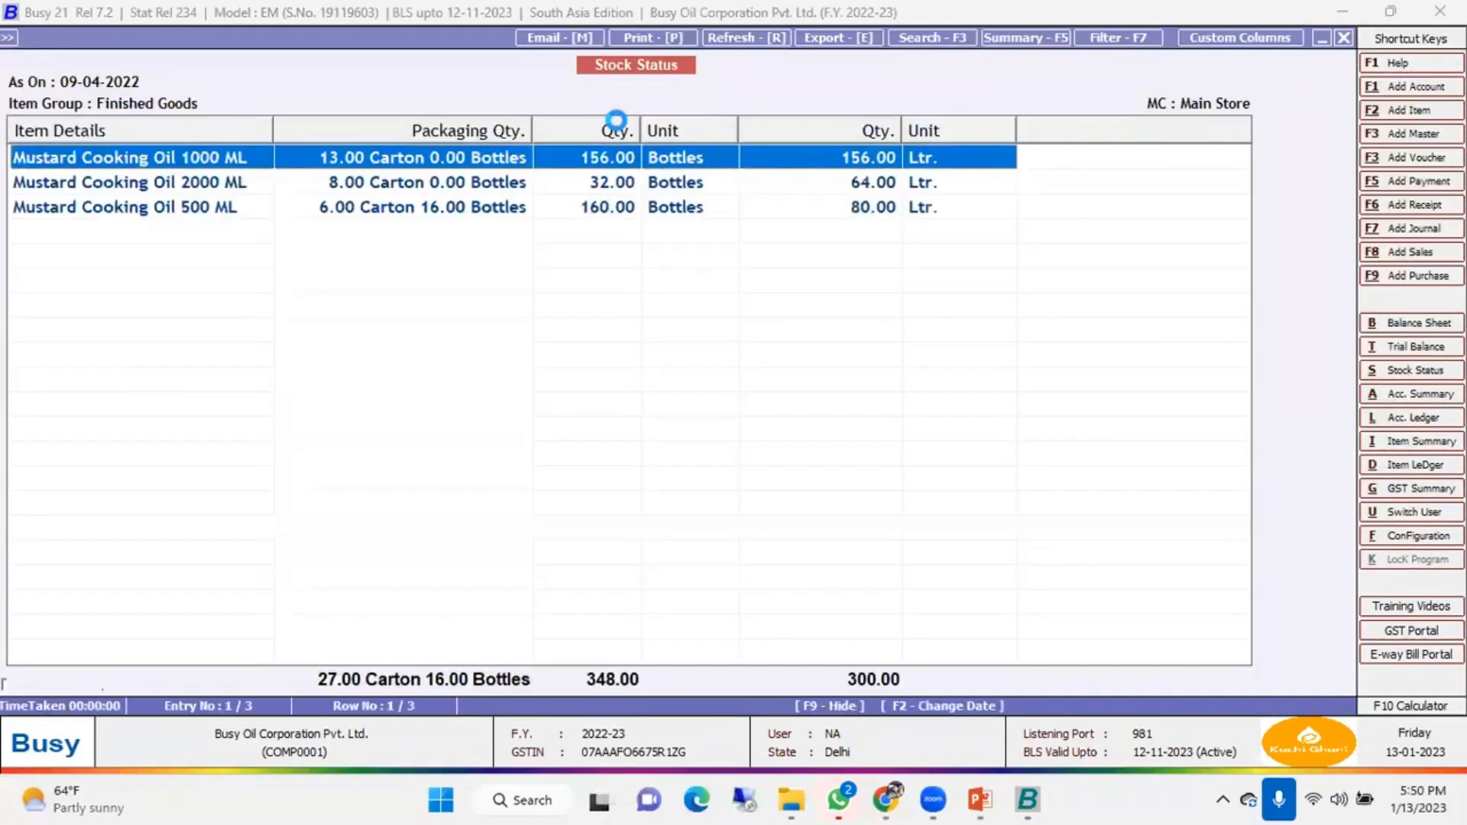
Compare the packaging, bottle and litre quantities of the 1000 ML, 2000 ML and 500 ML mustard cooking oils, and close the report
left_click_drag(273, 131, 277, 132)
left_click(211, 174)
left_click(208, 214)
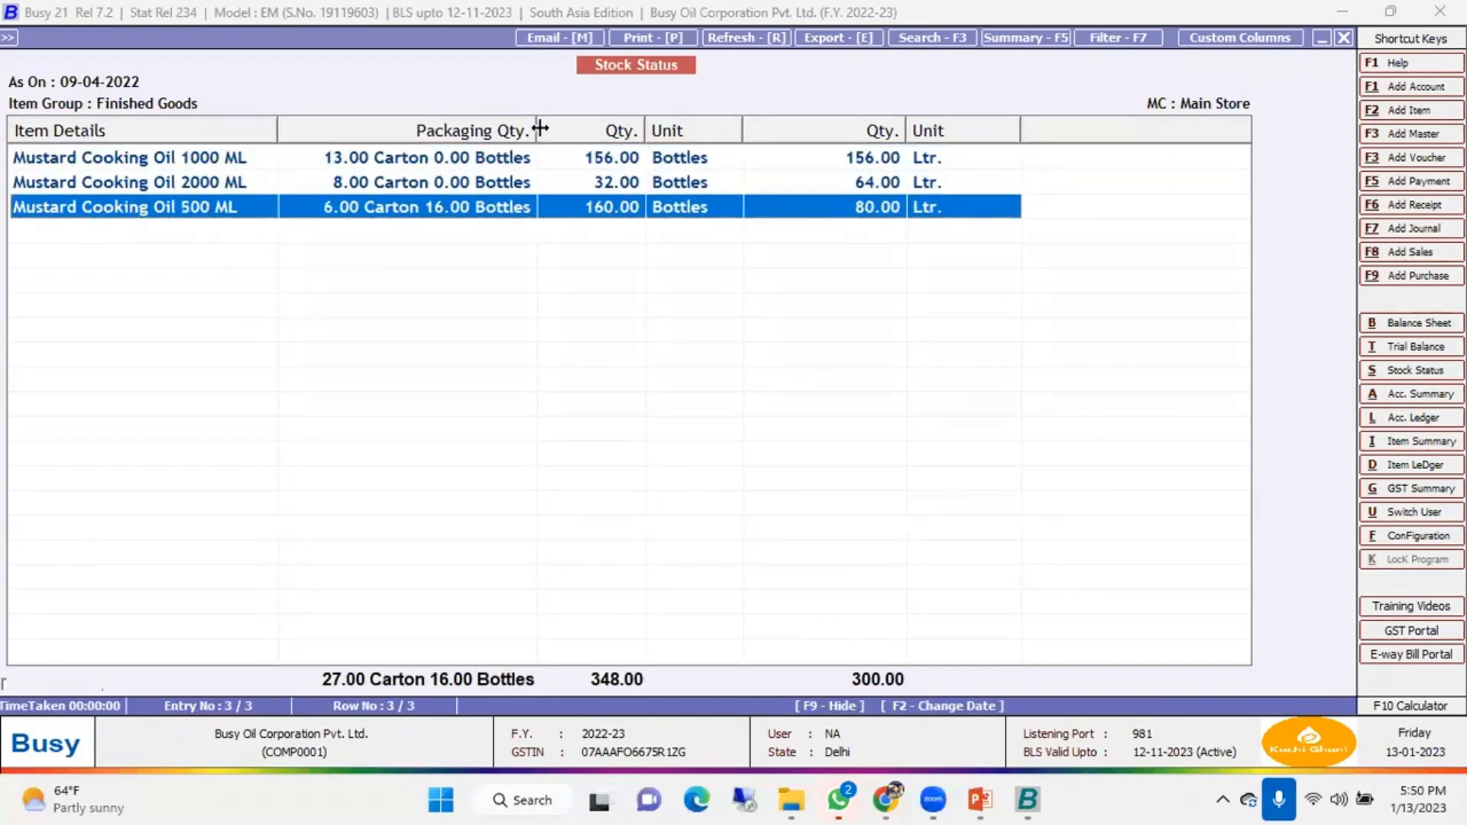
left_click_drag(538, 130, 546, 131)
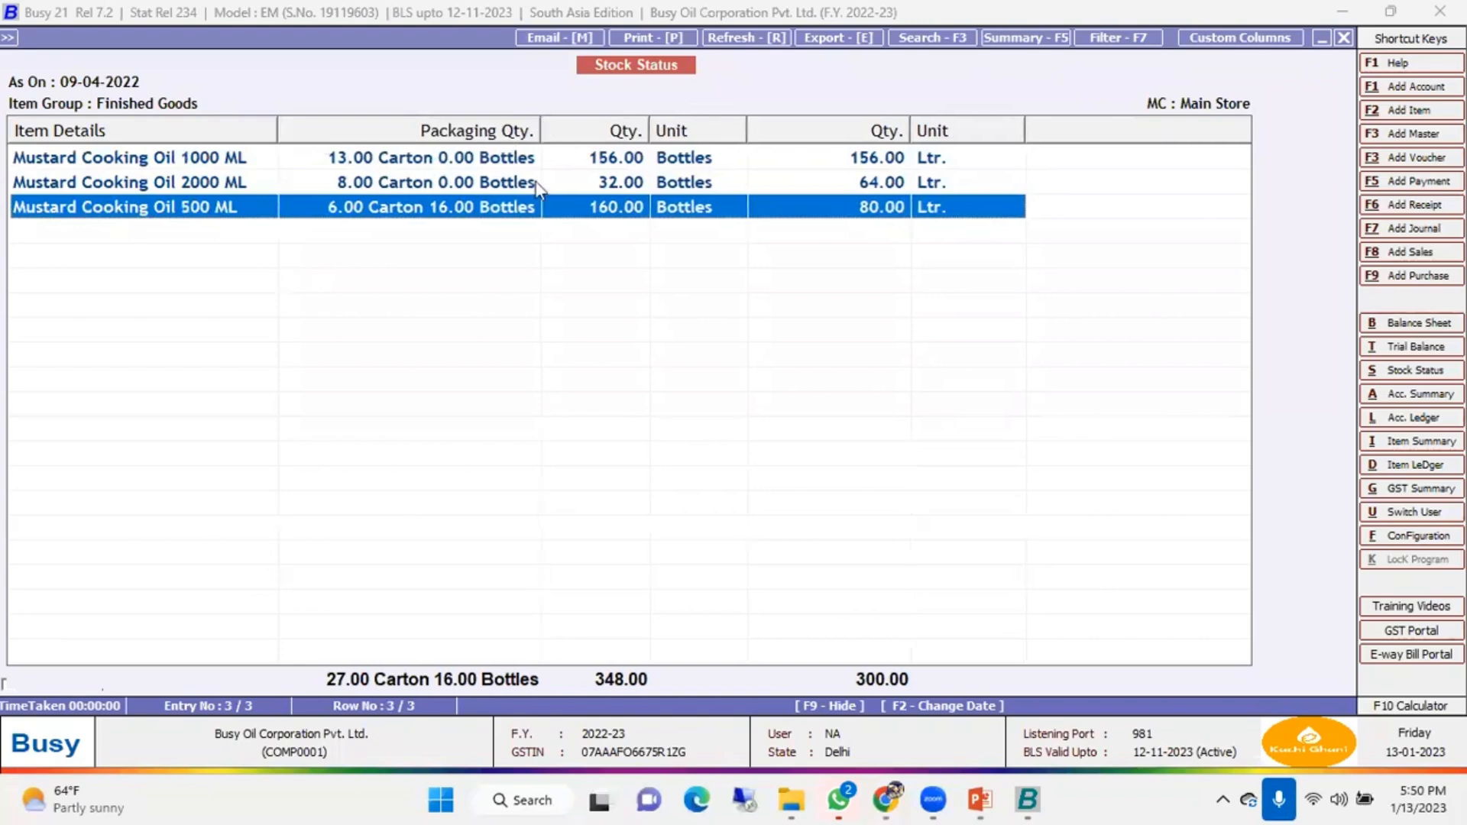
left_click(360, 158)
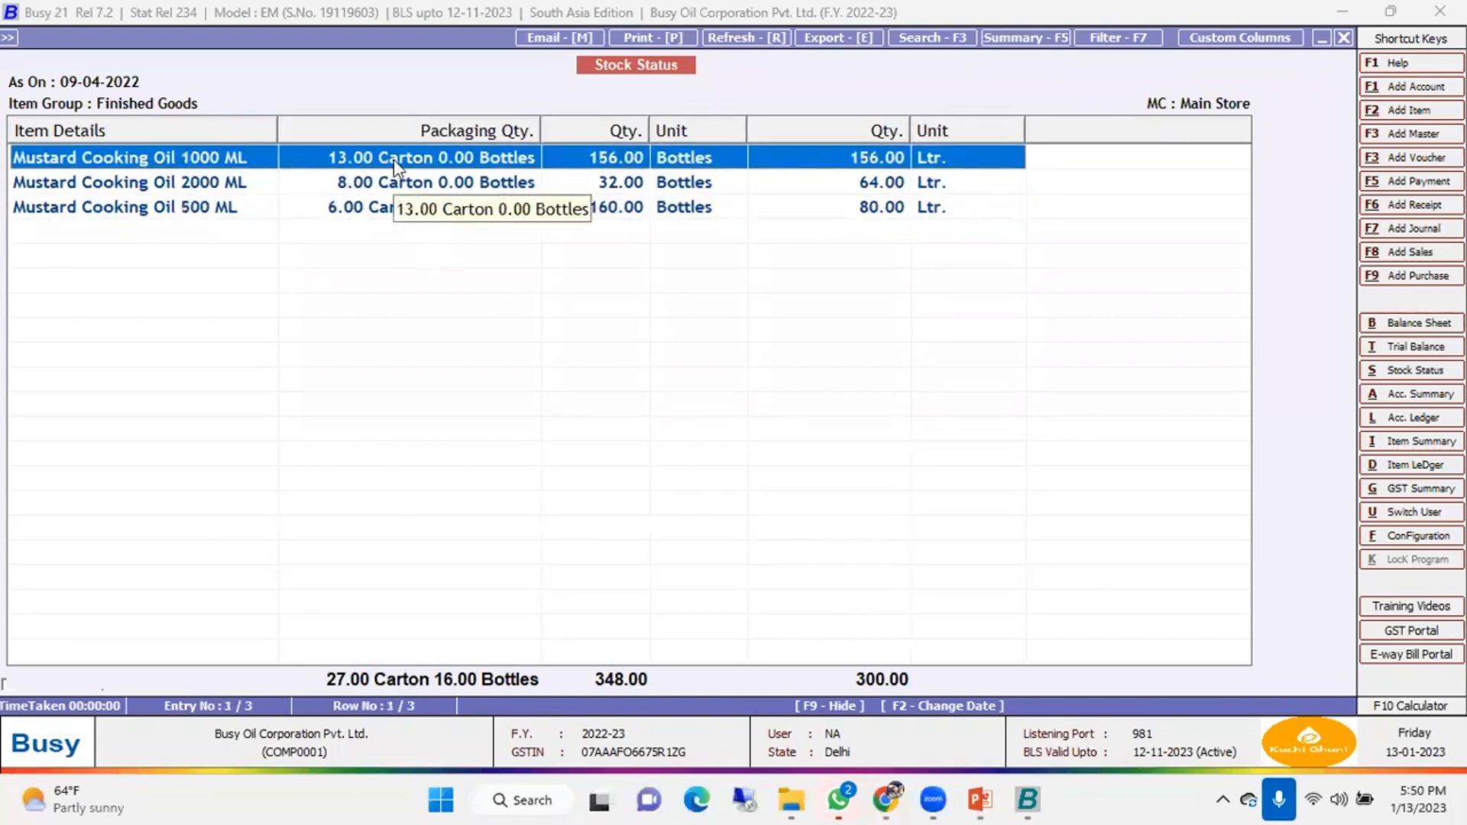
left_click(447, 207)
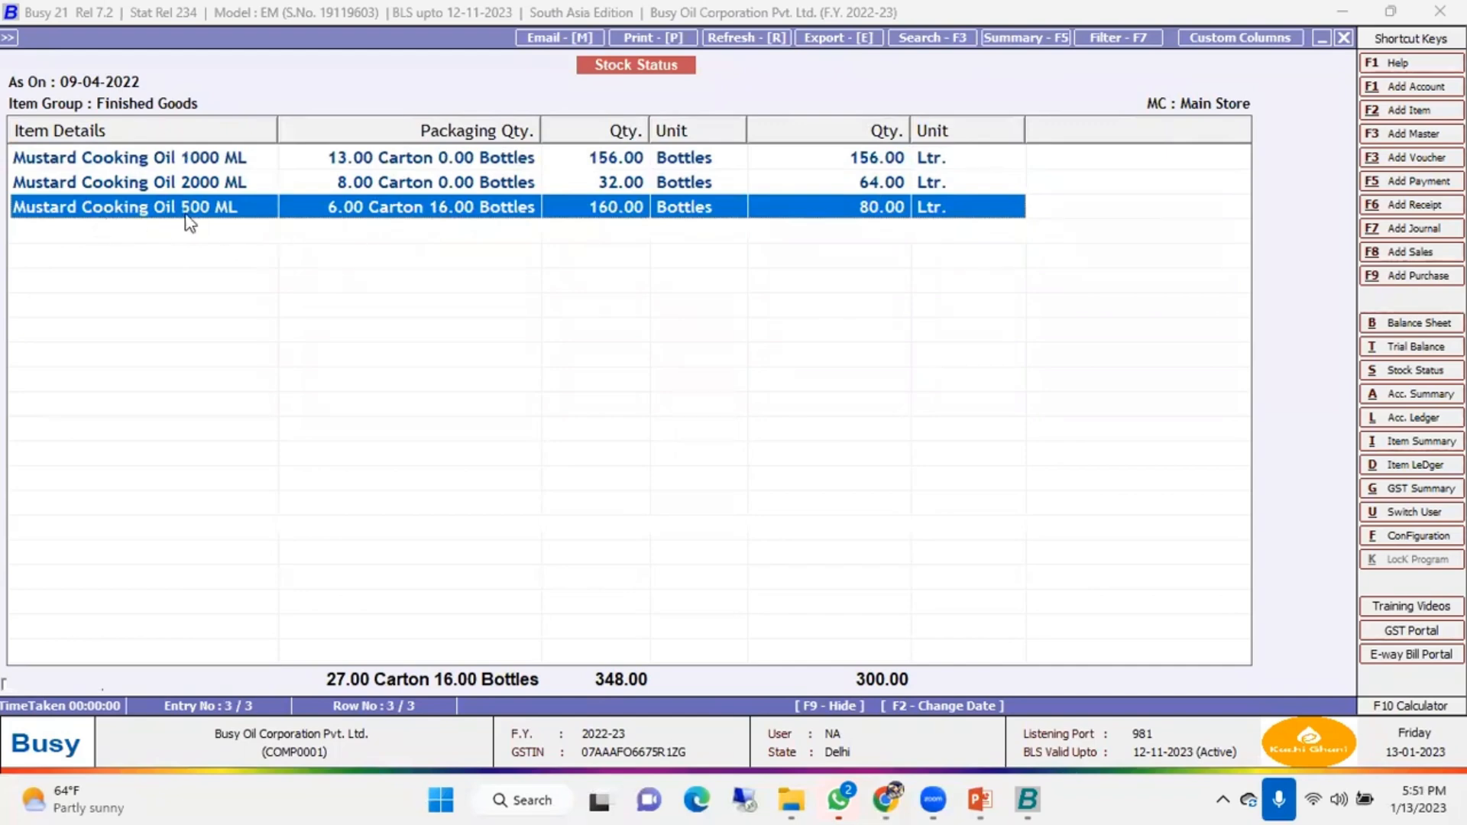
left_click(222, 162)
left_click(222, 184)
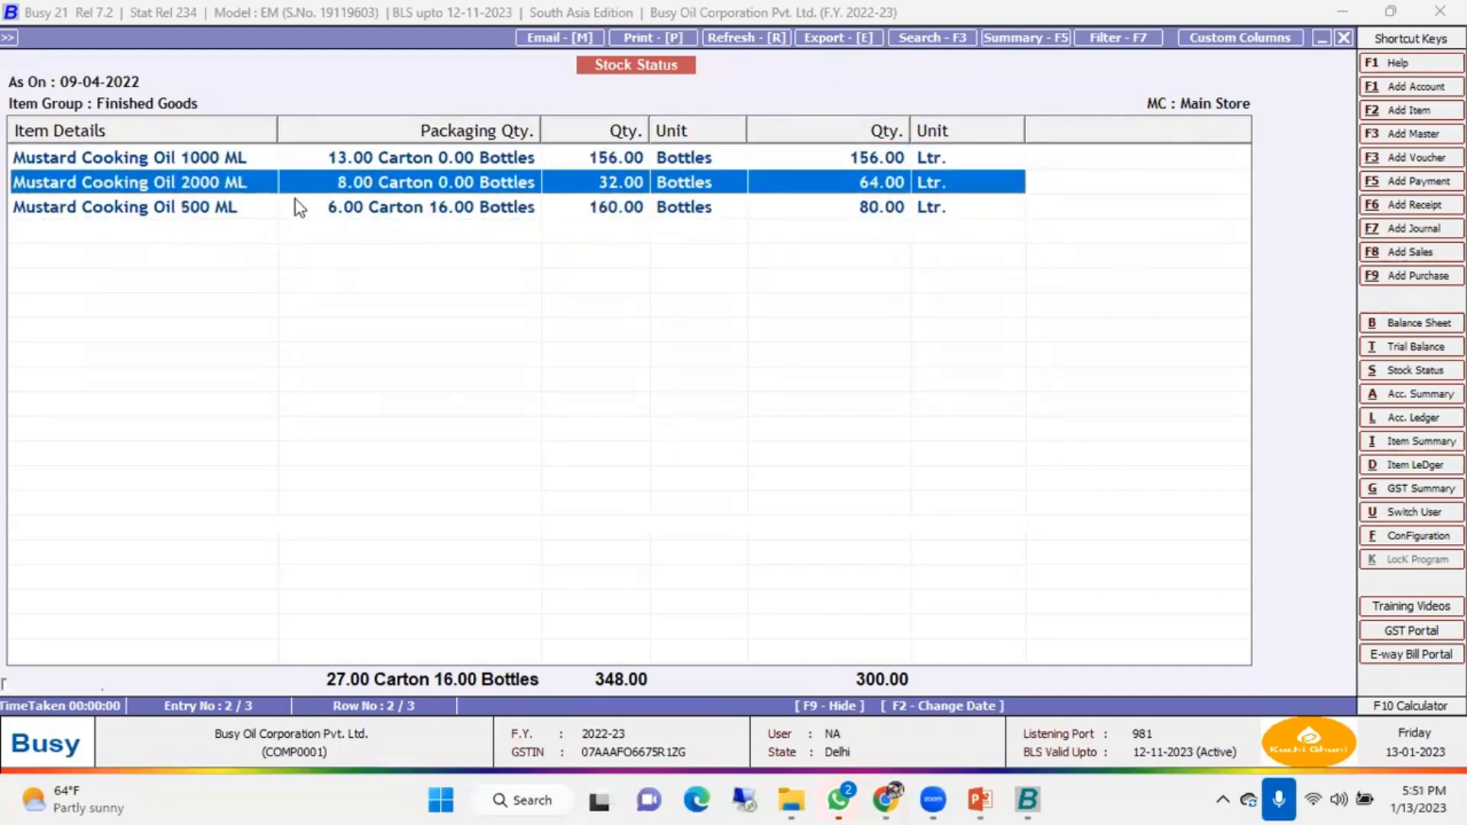
left_click(220, 208)
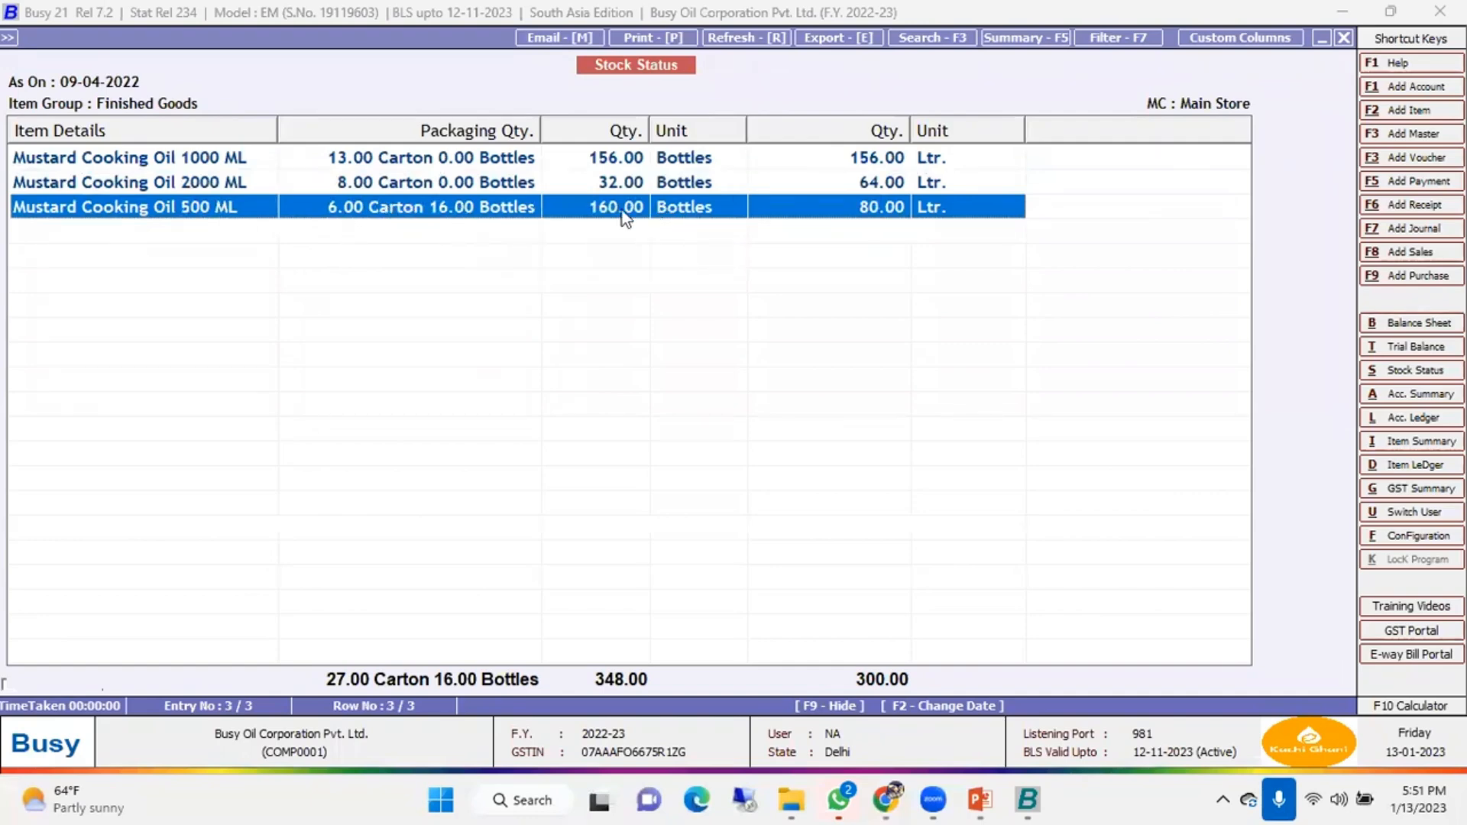
left_click(683, 159)
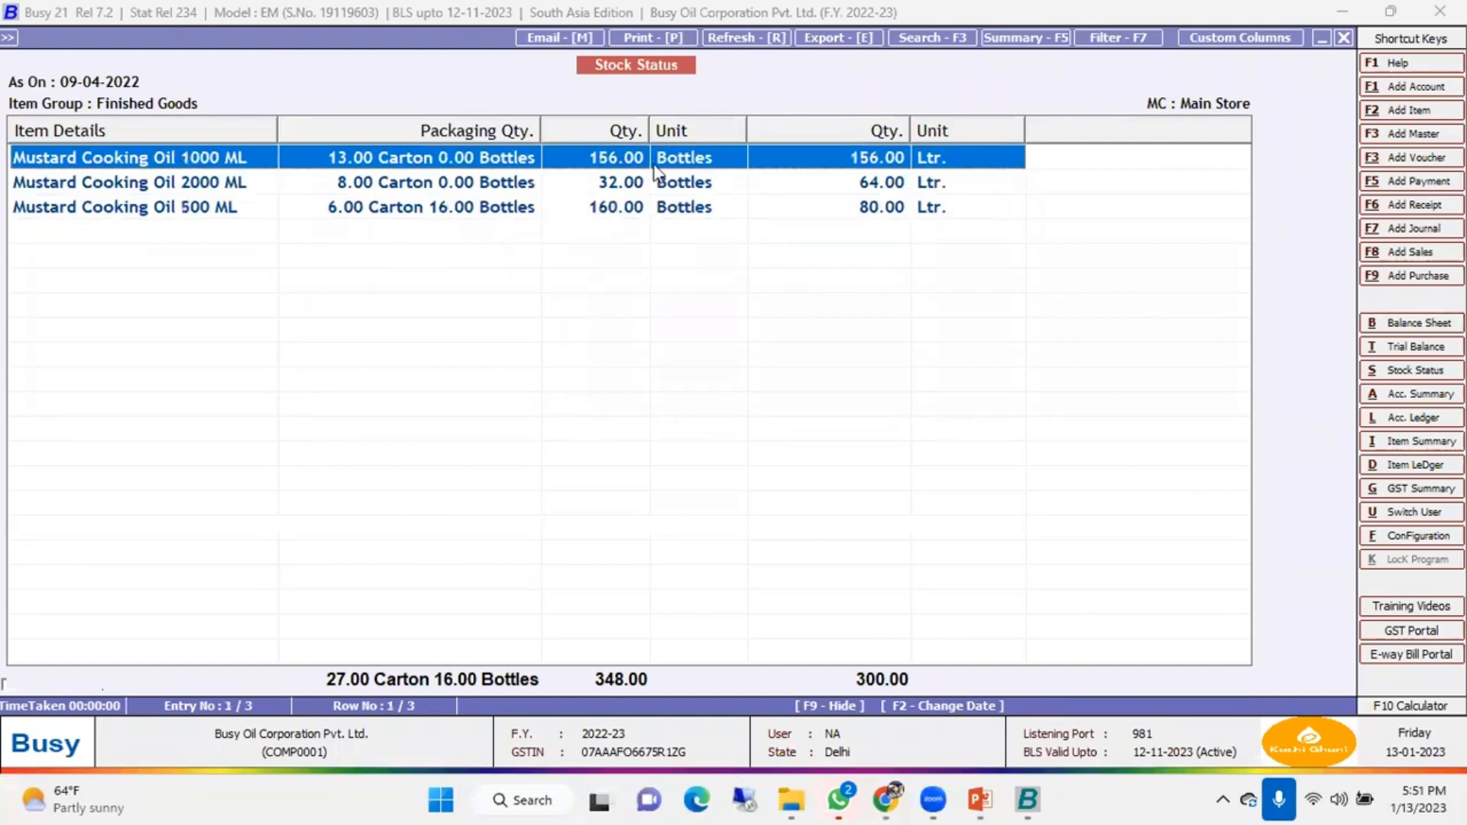
left_click(614, 183)
left_click(614, 208)
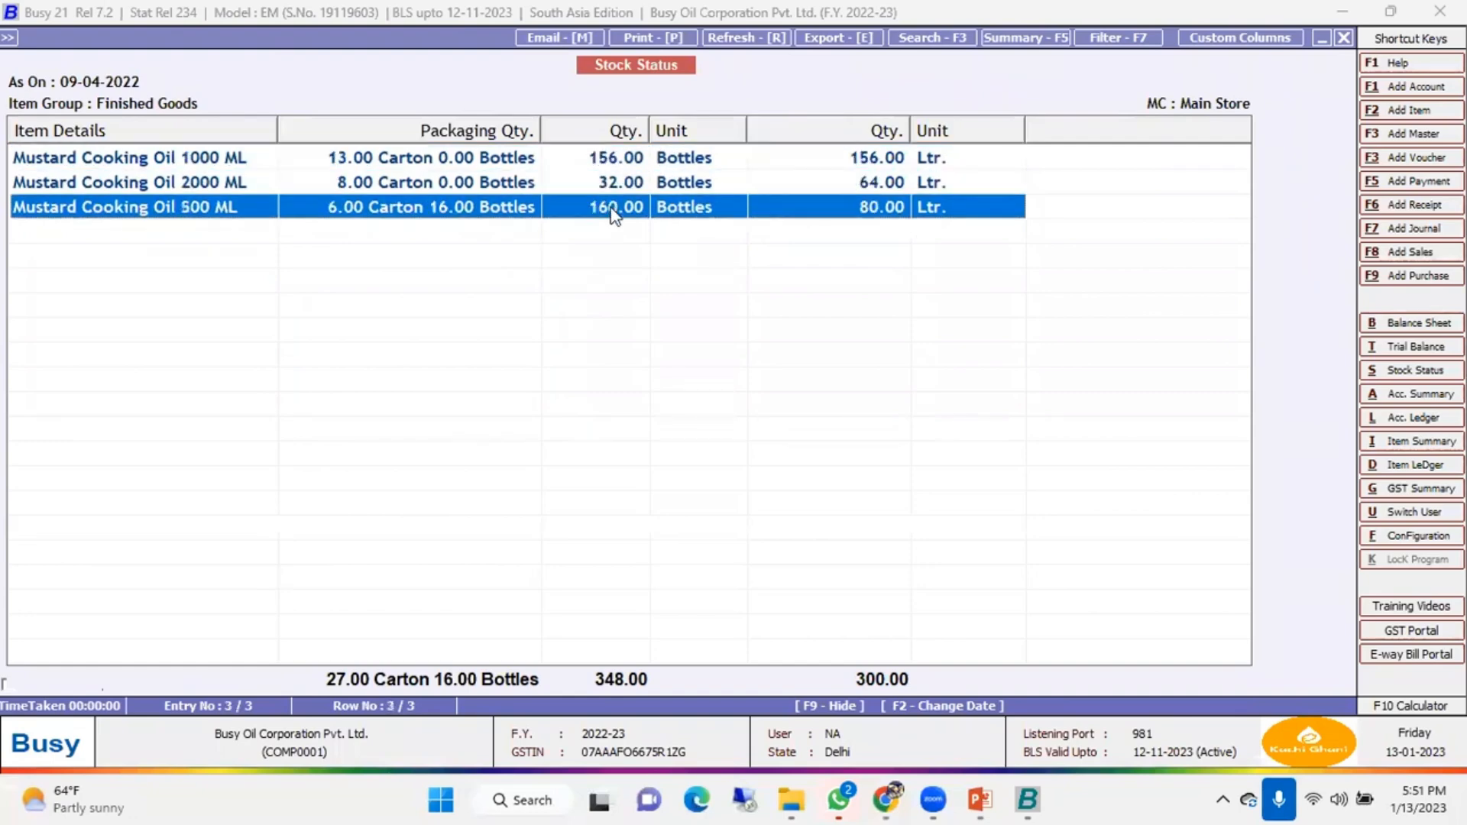
left_click(883, 160)
left_click(899, 211)
key("Escape")
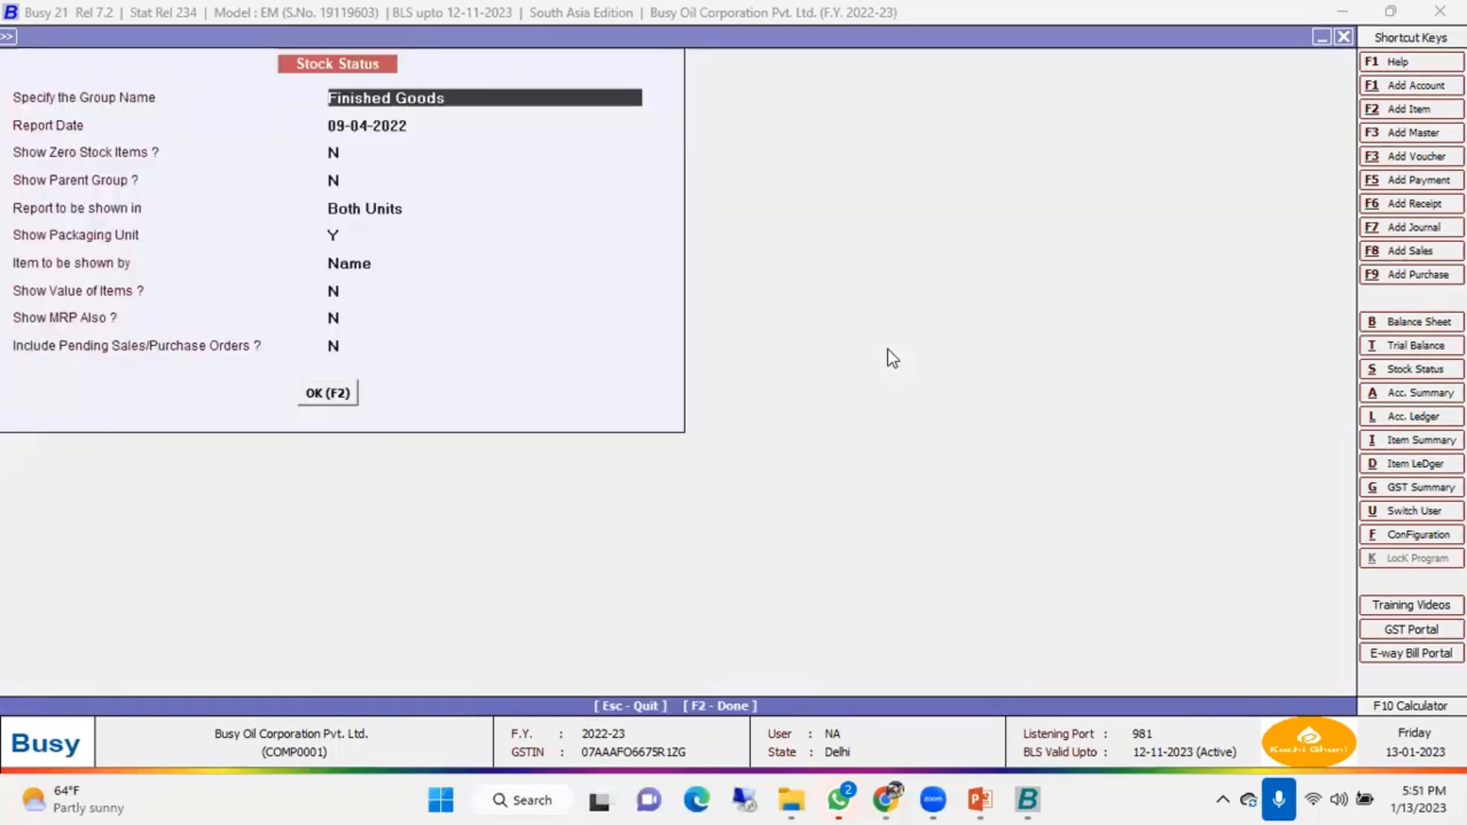
key("Escape")
key("Escape")
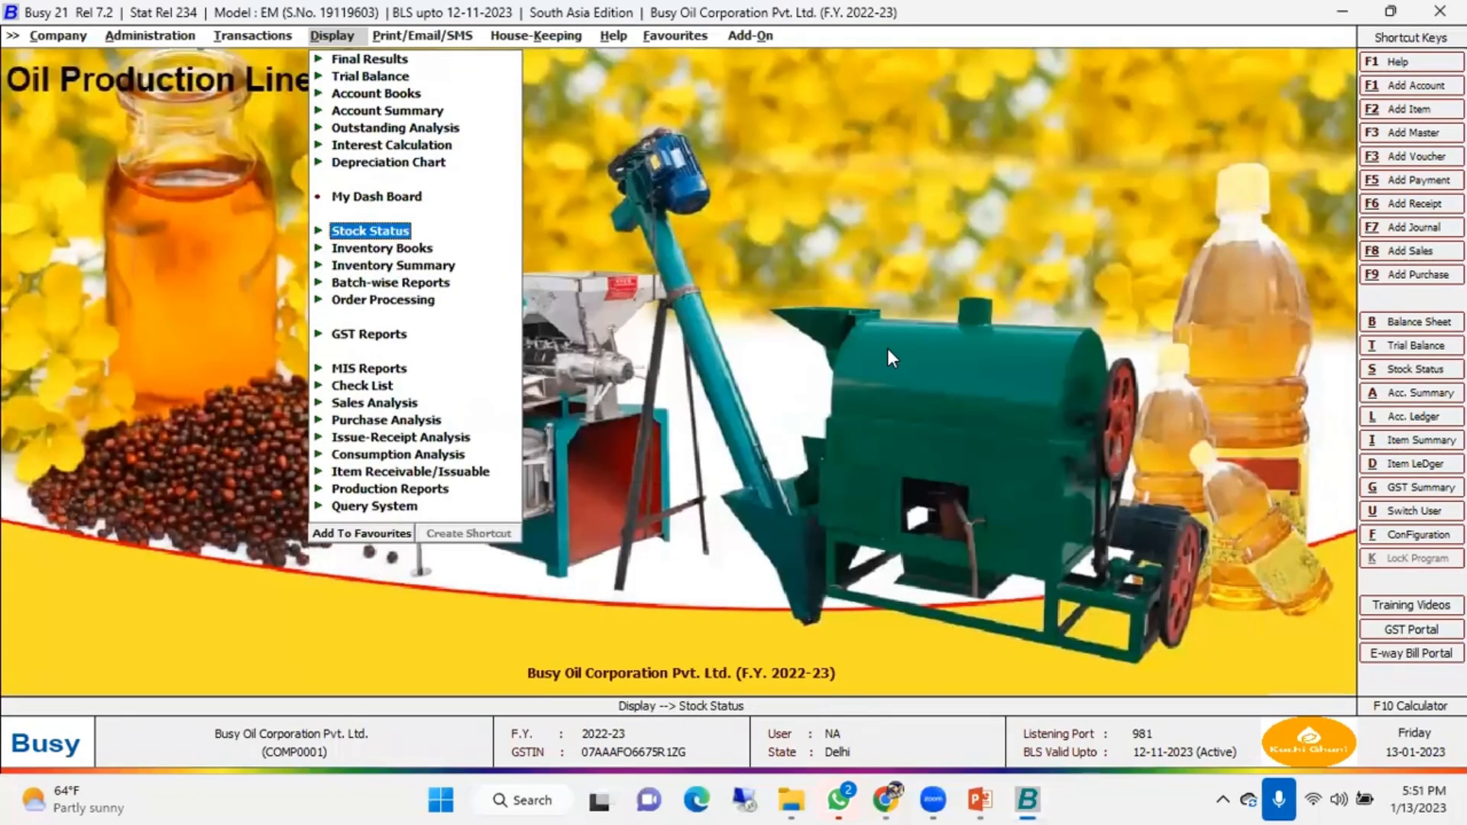
Start a new sales voucher in the Main series, dated 10-04-2022, with sale type L/GST-MultiRate
key("Left")
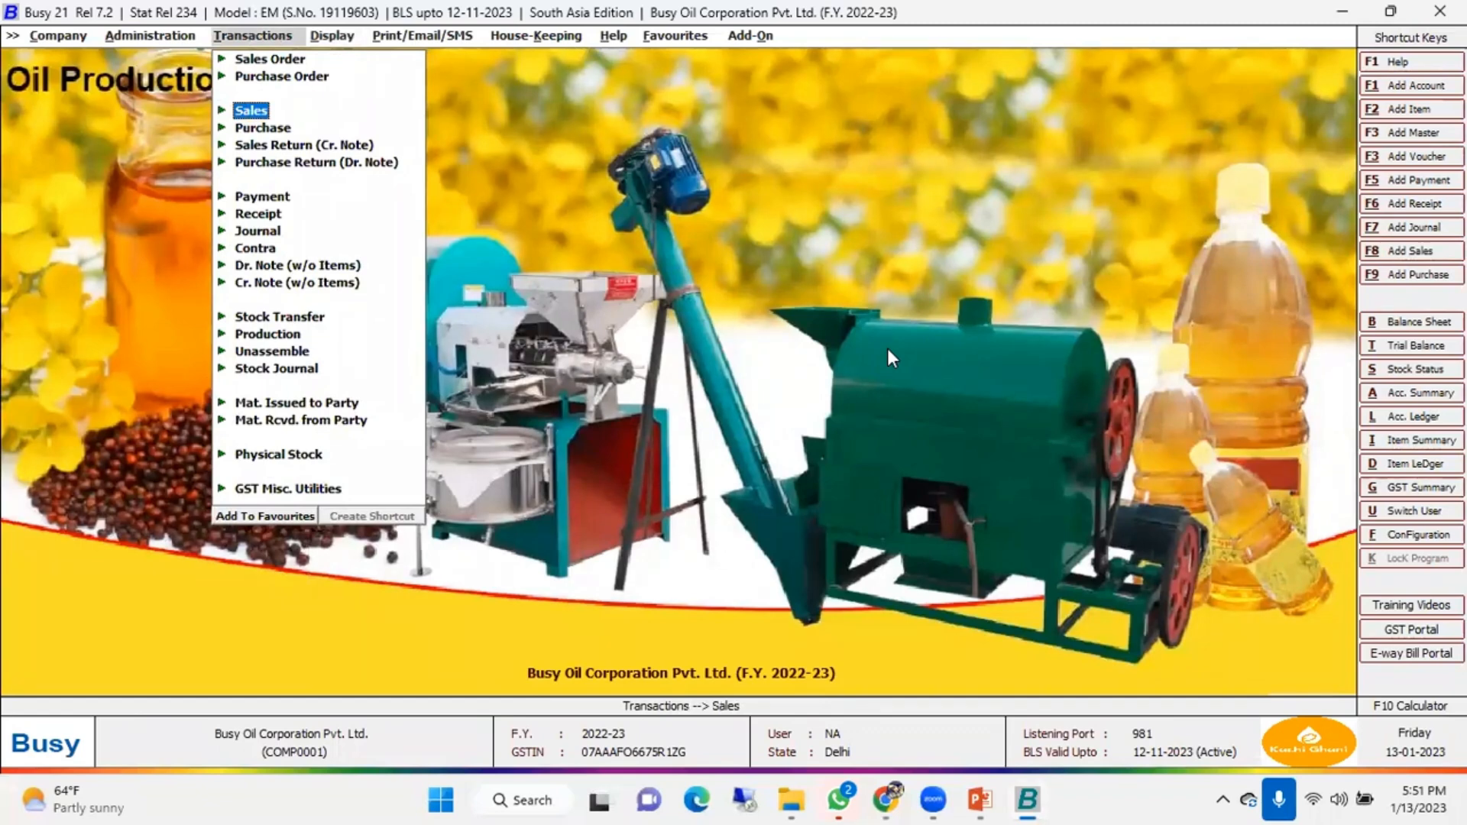
key("Return")
key("Return")
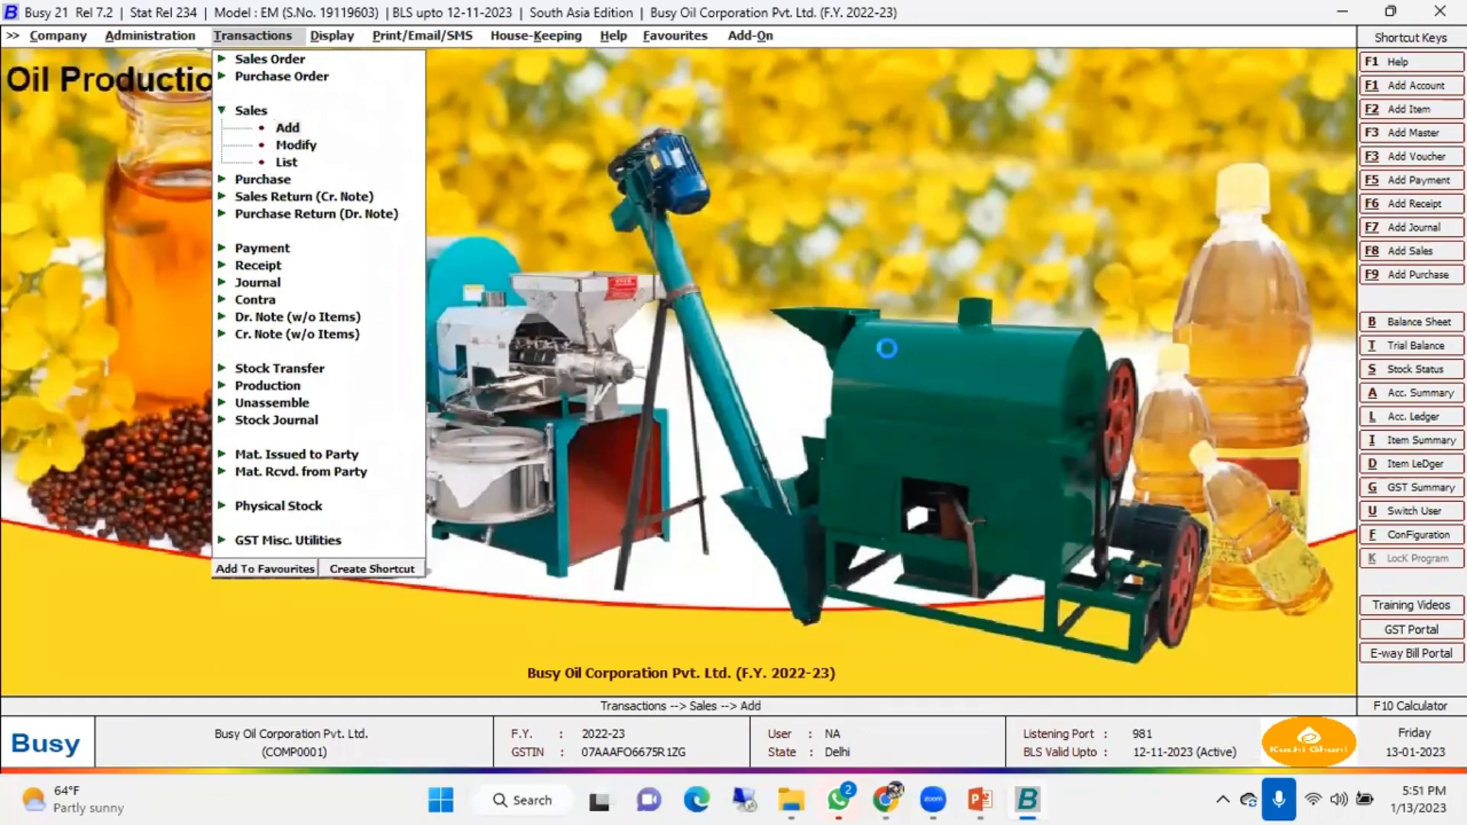
type("10.4")
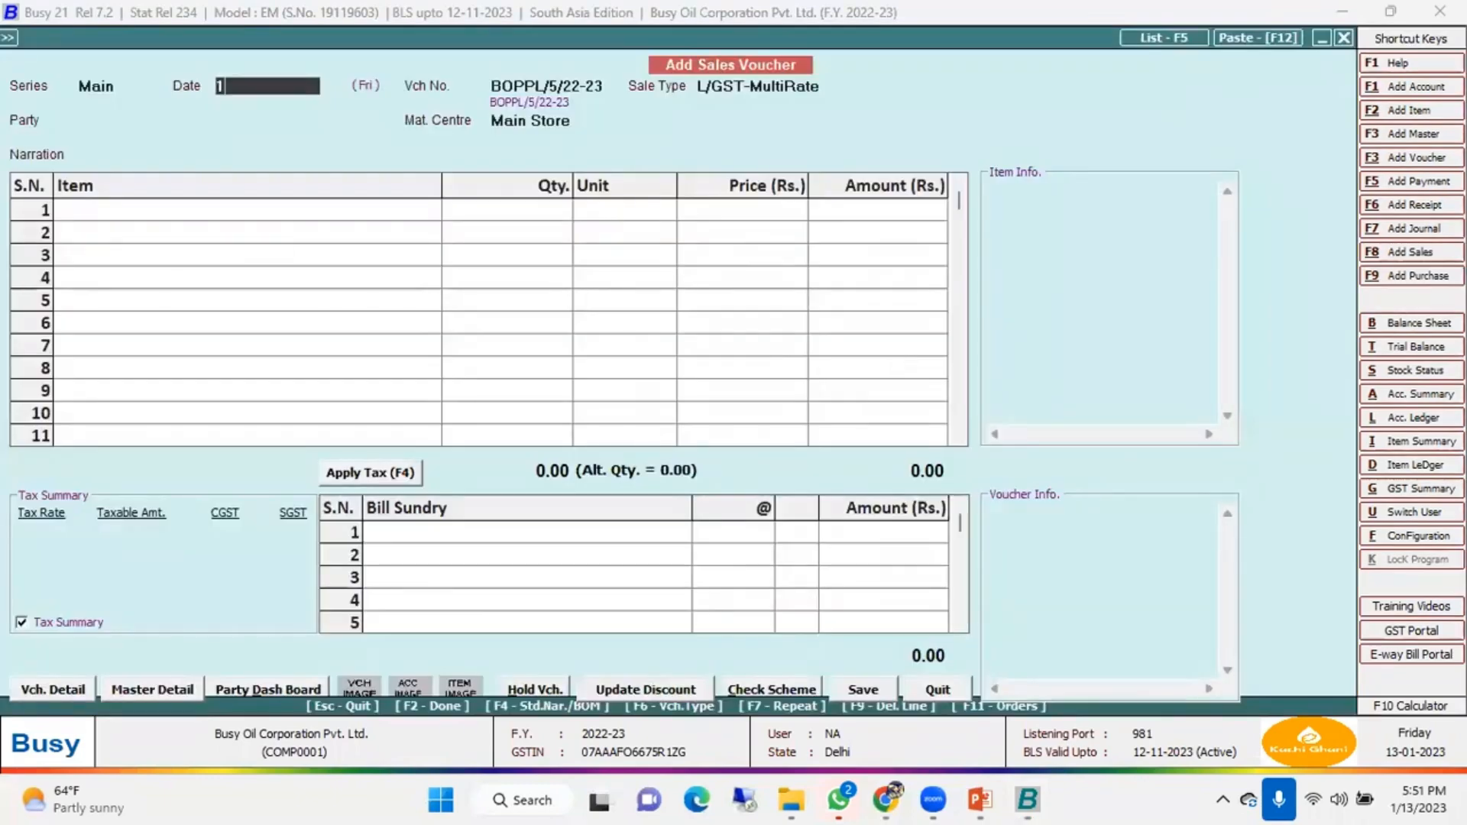
key("Return")
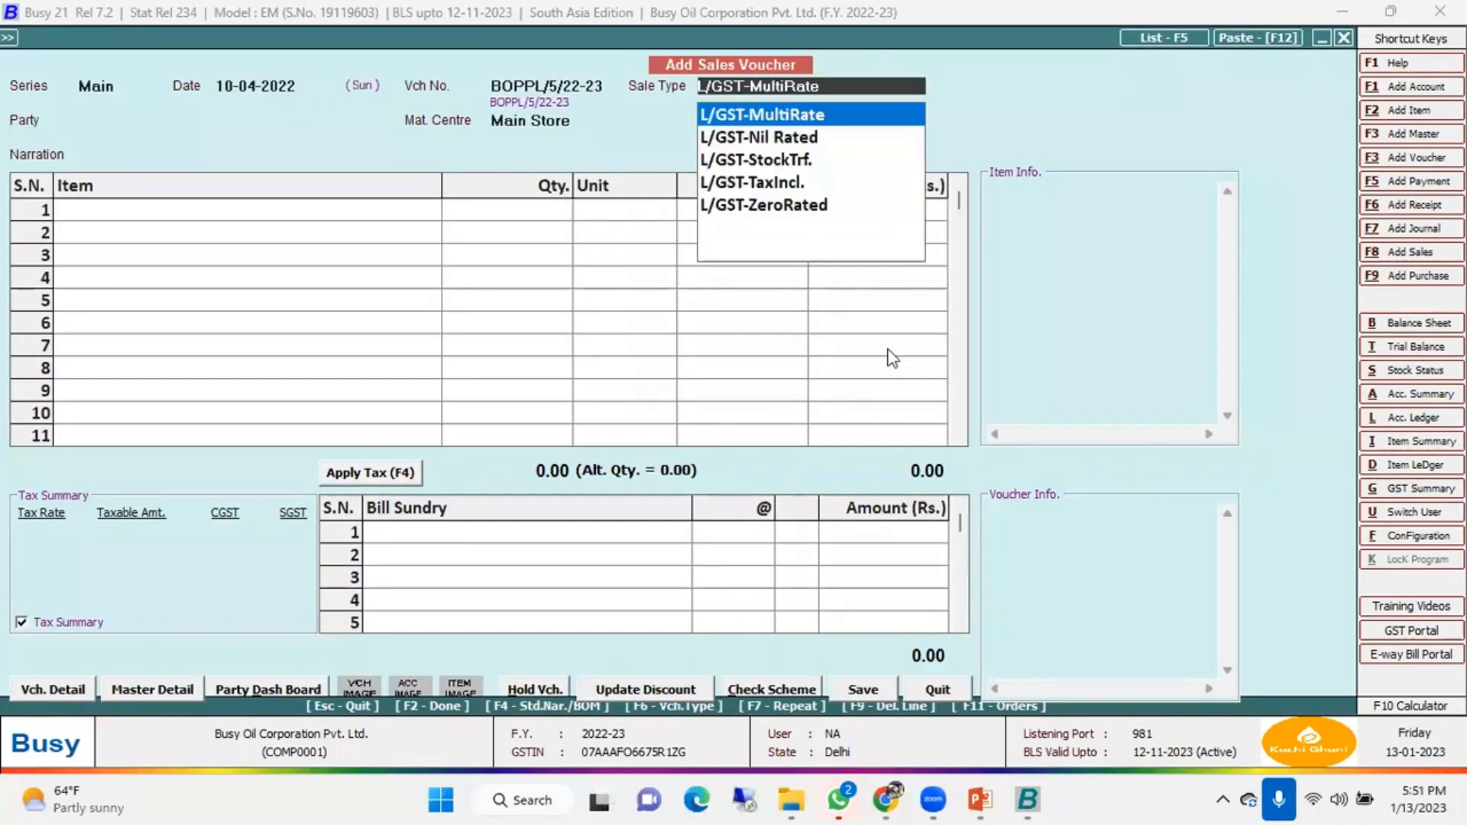
key("Return")
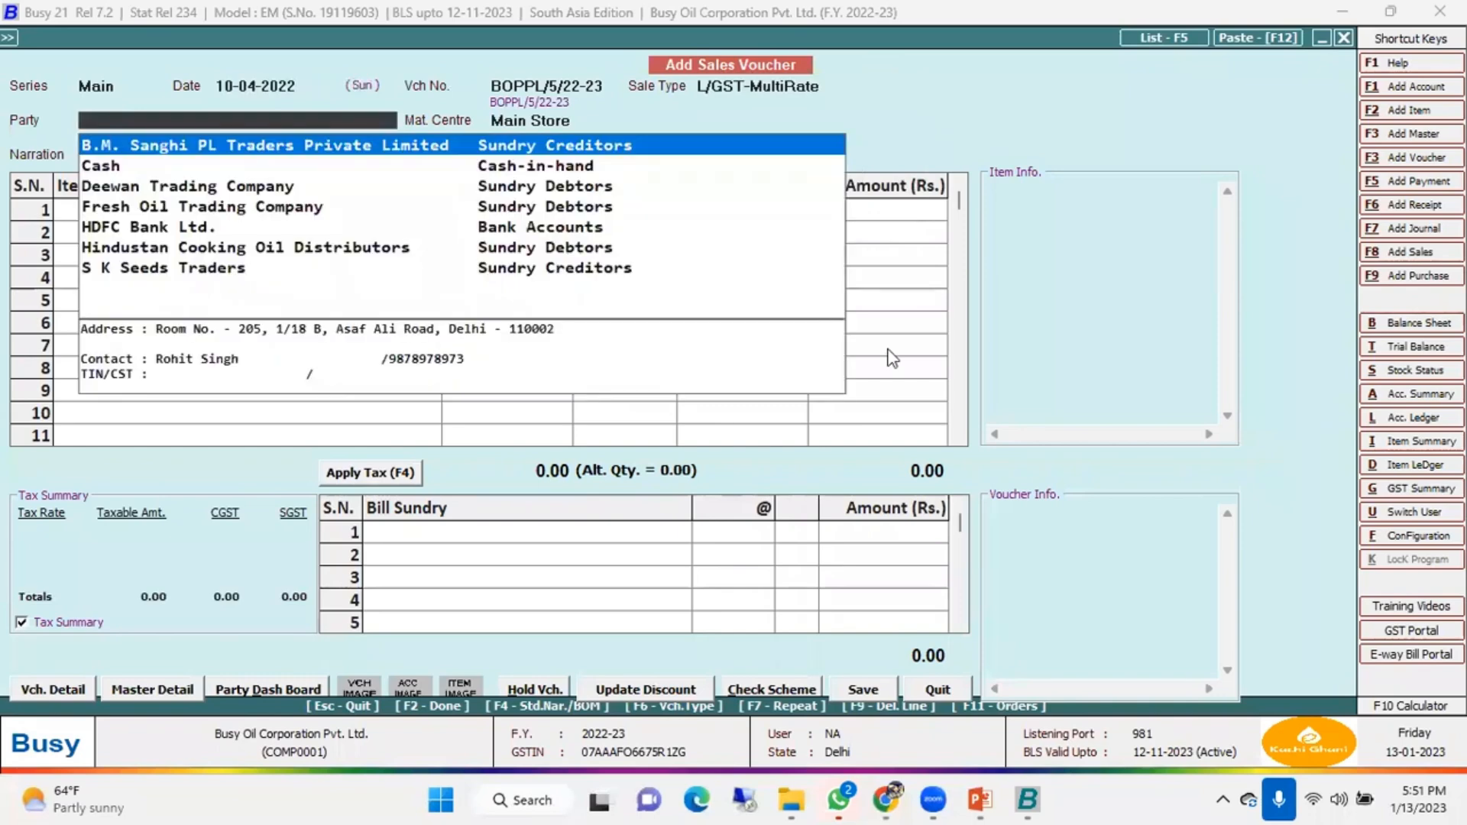
Set the voucher's party to Deewan Trading Company, with sale type I/GST-MultiRate and material centre Main Store
key("Down")
key("Down")
key("Up")
key("Down")
key("Down")
key("Up")
key("Return")
key("Return")
key("Return")
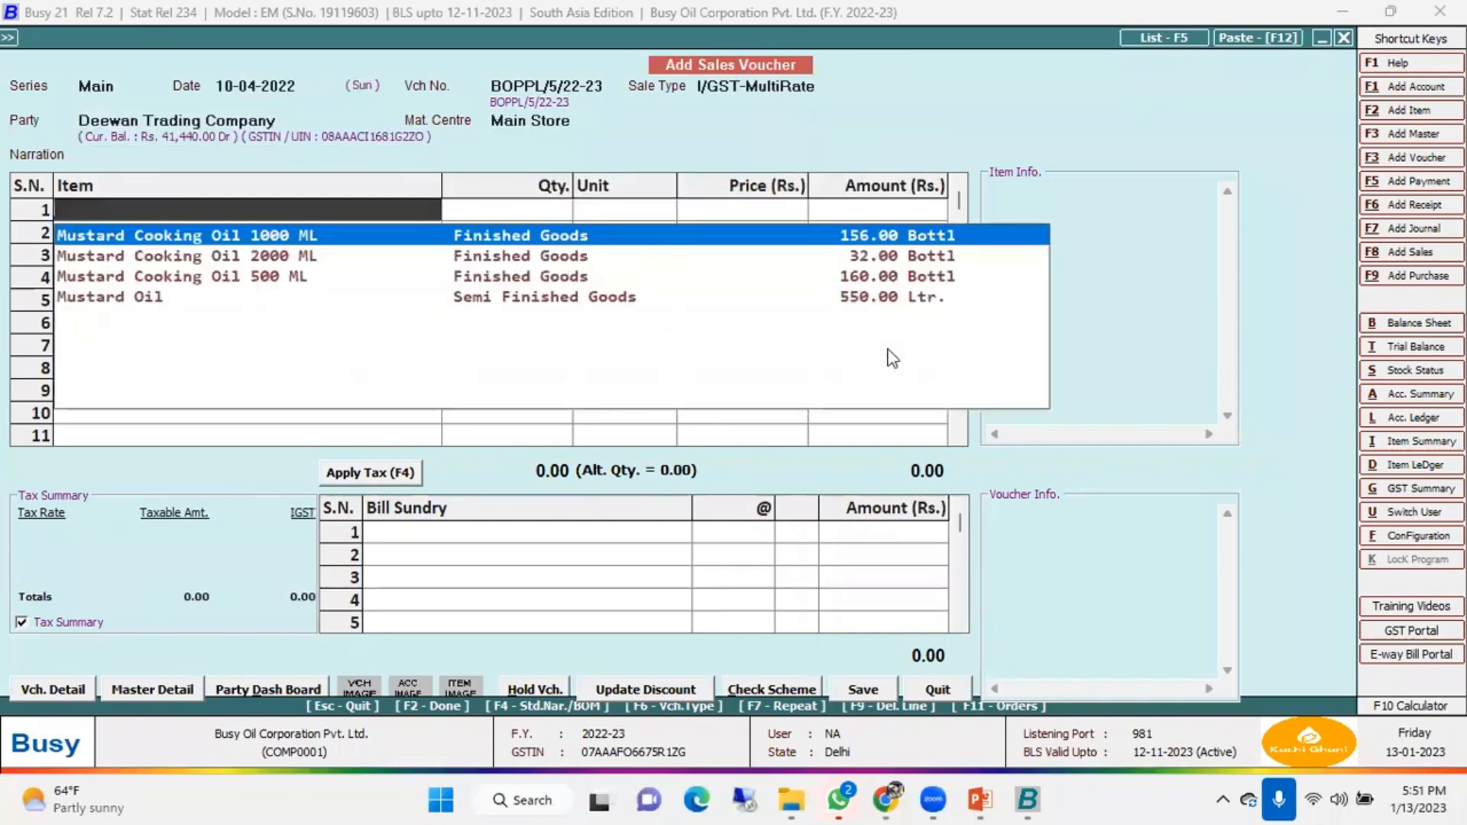
Add Mustard Cooking Oil 1000 ML as the first item line with a quantity of 2 cartons
key("Escape")
key("Up")
key("Return")
key("Return")
key("Down")
key("Down")
key("Down")
key("Up")
key("Up")
key("Up")
key("Return")
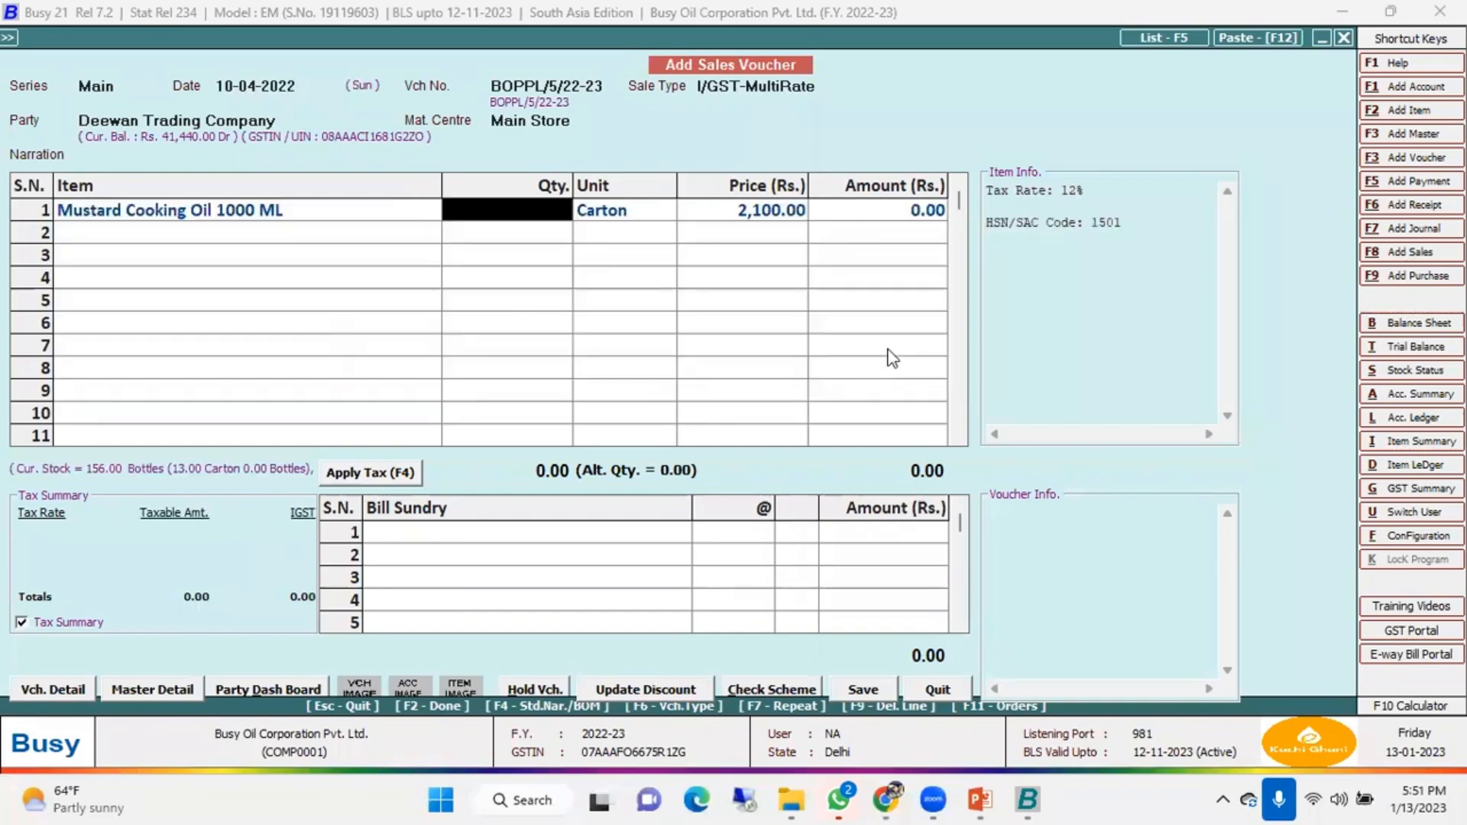
type("2")
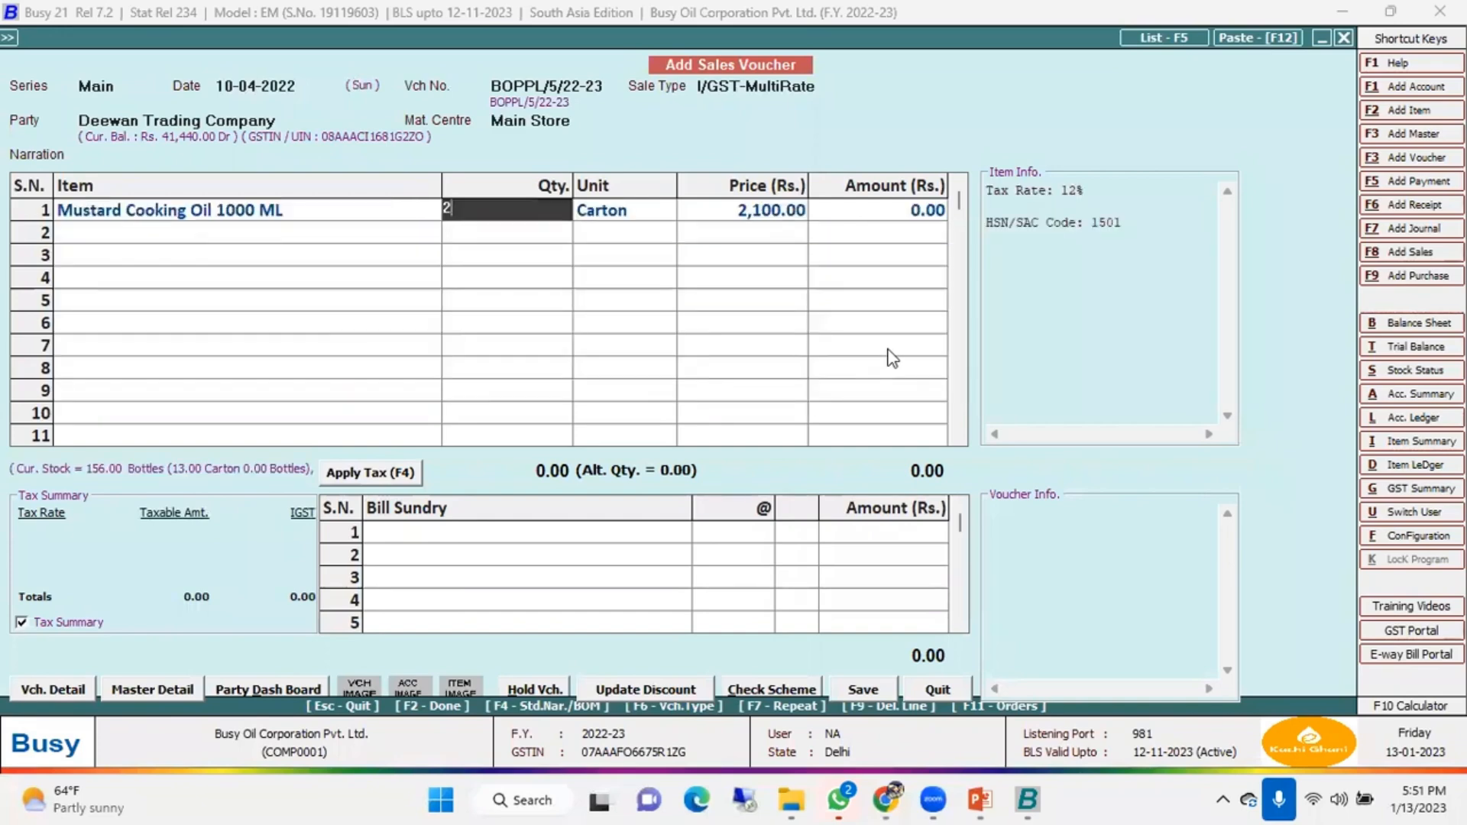
key("Return")
key("Return")
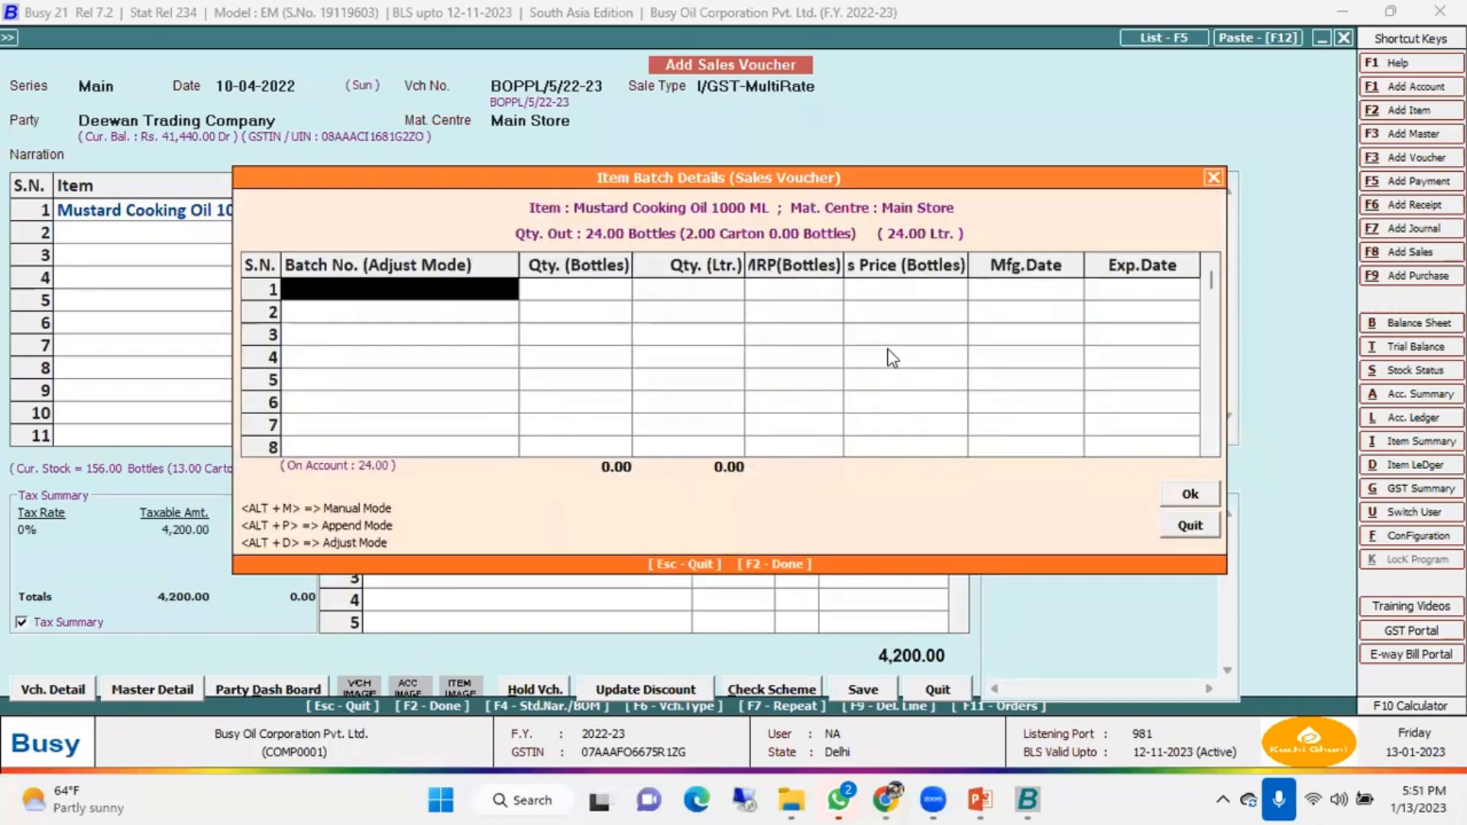
Try to allocate 6 bottles of the 1000 ML oil from batch 04222
key("Return")
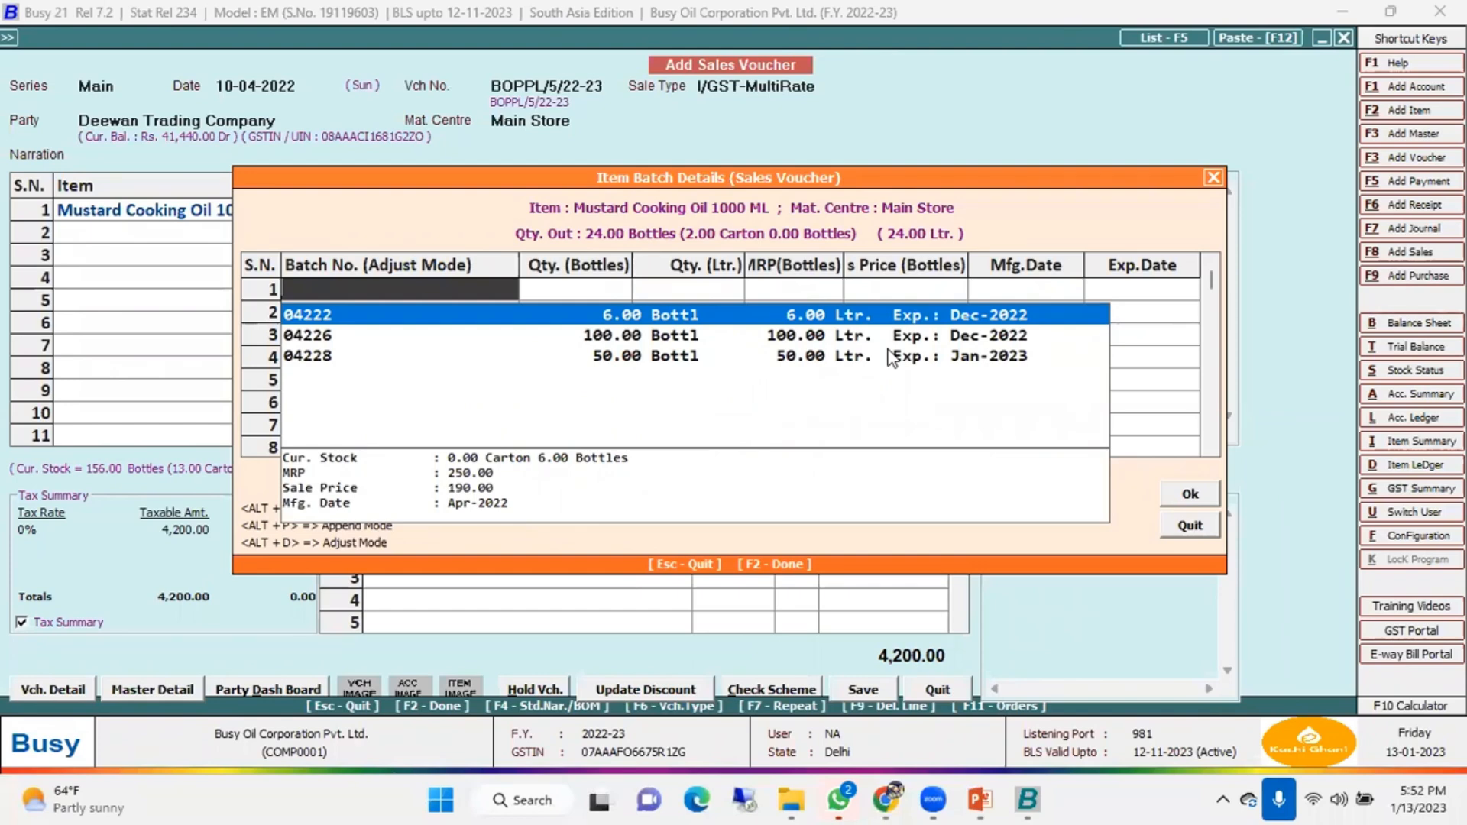
key("Down")
key("Up")
key("Return")
key("Return")
key("Return")
key("Return")
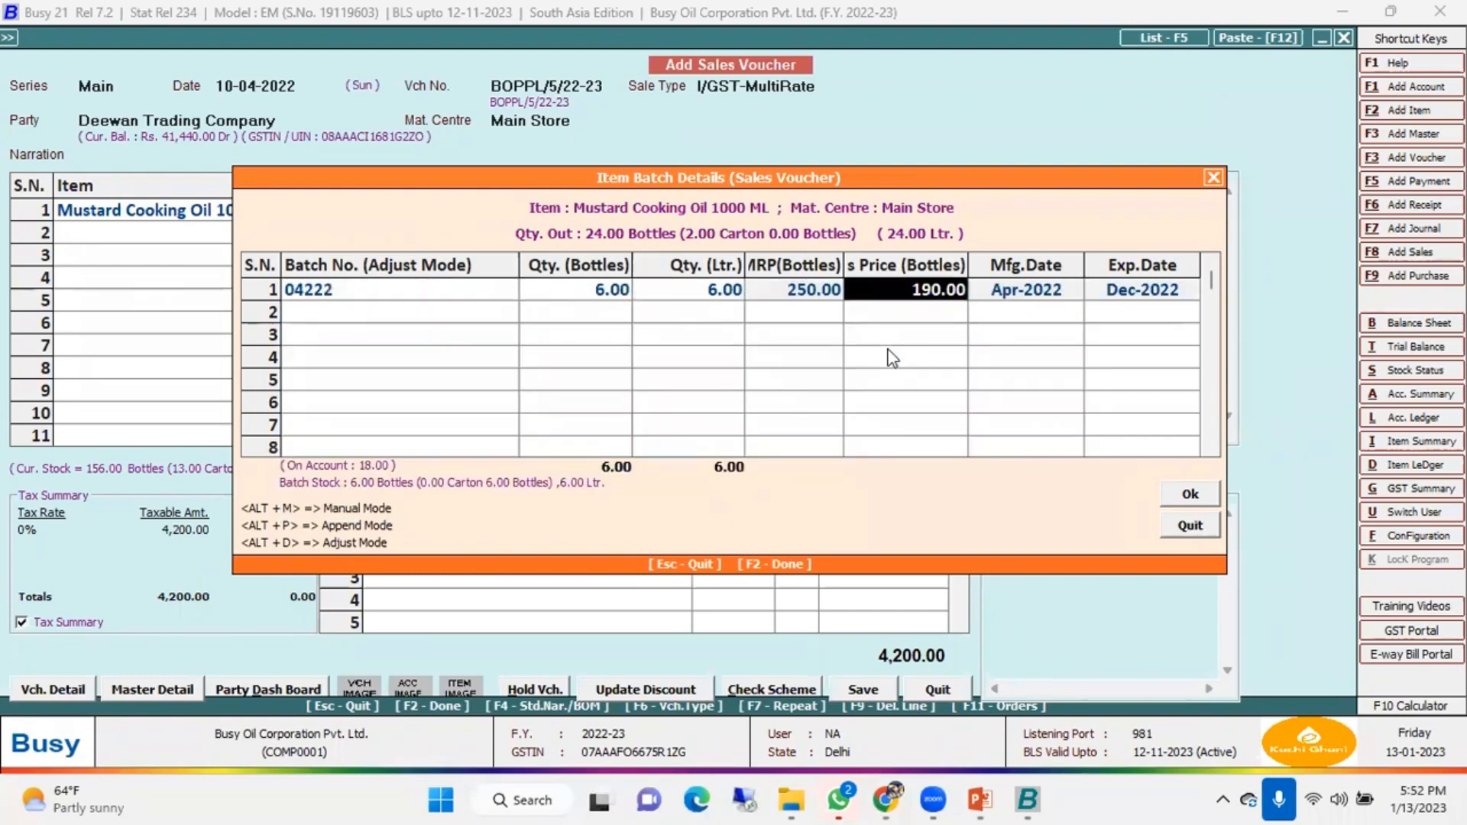
key("Escape")
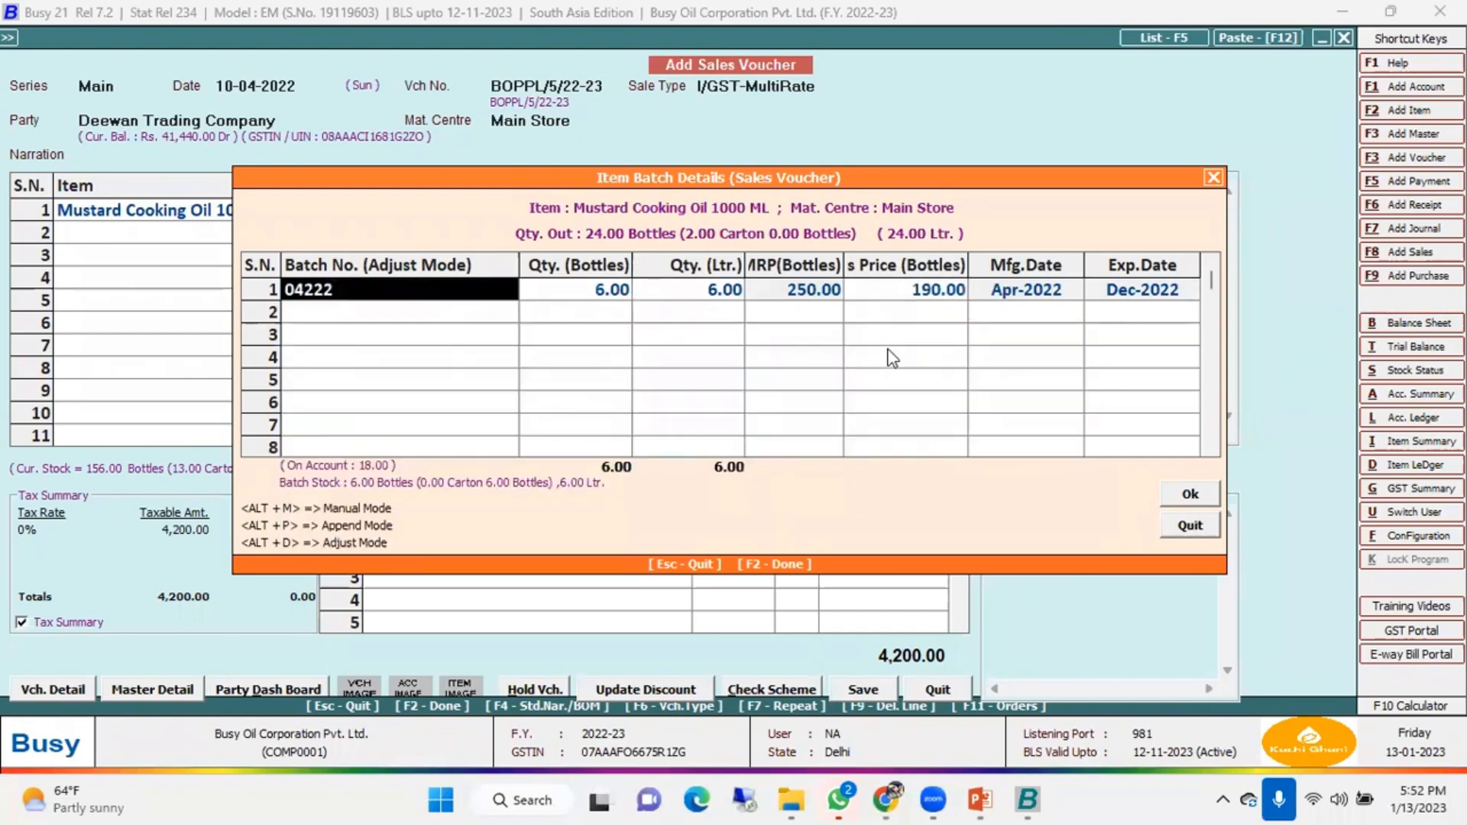
key("F2")
key("Return")
key("Return")
key("Return")
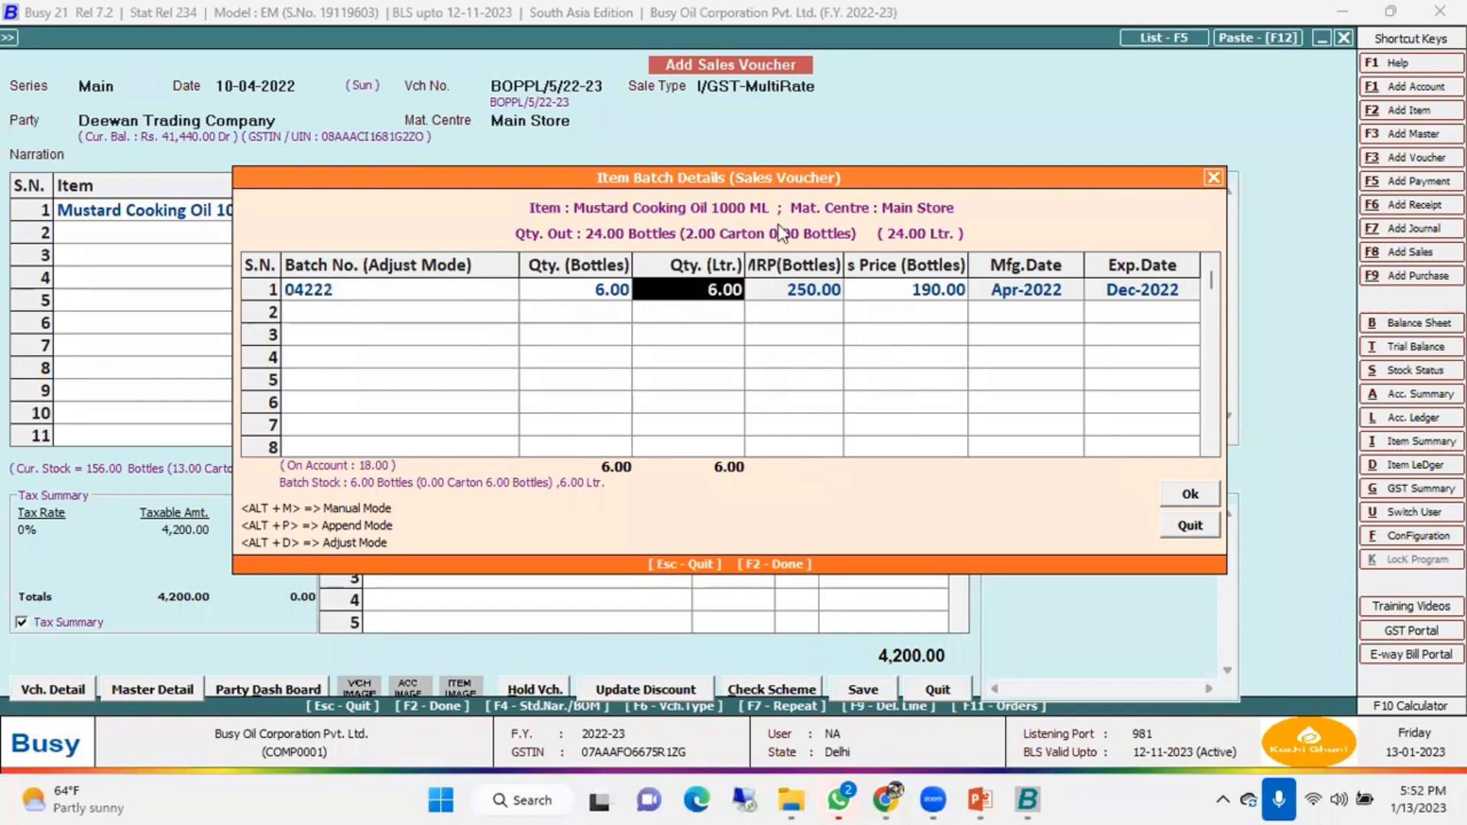
Allocate all 24 bottles to batch 04226 instead and accept 24.00 Ltr. as the line's alternate quantity
left_click_drag(764, 174, 719, 264)
key("Left")
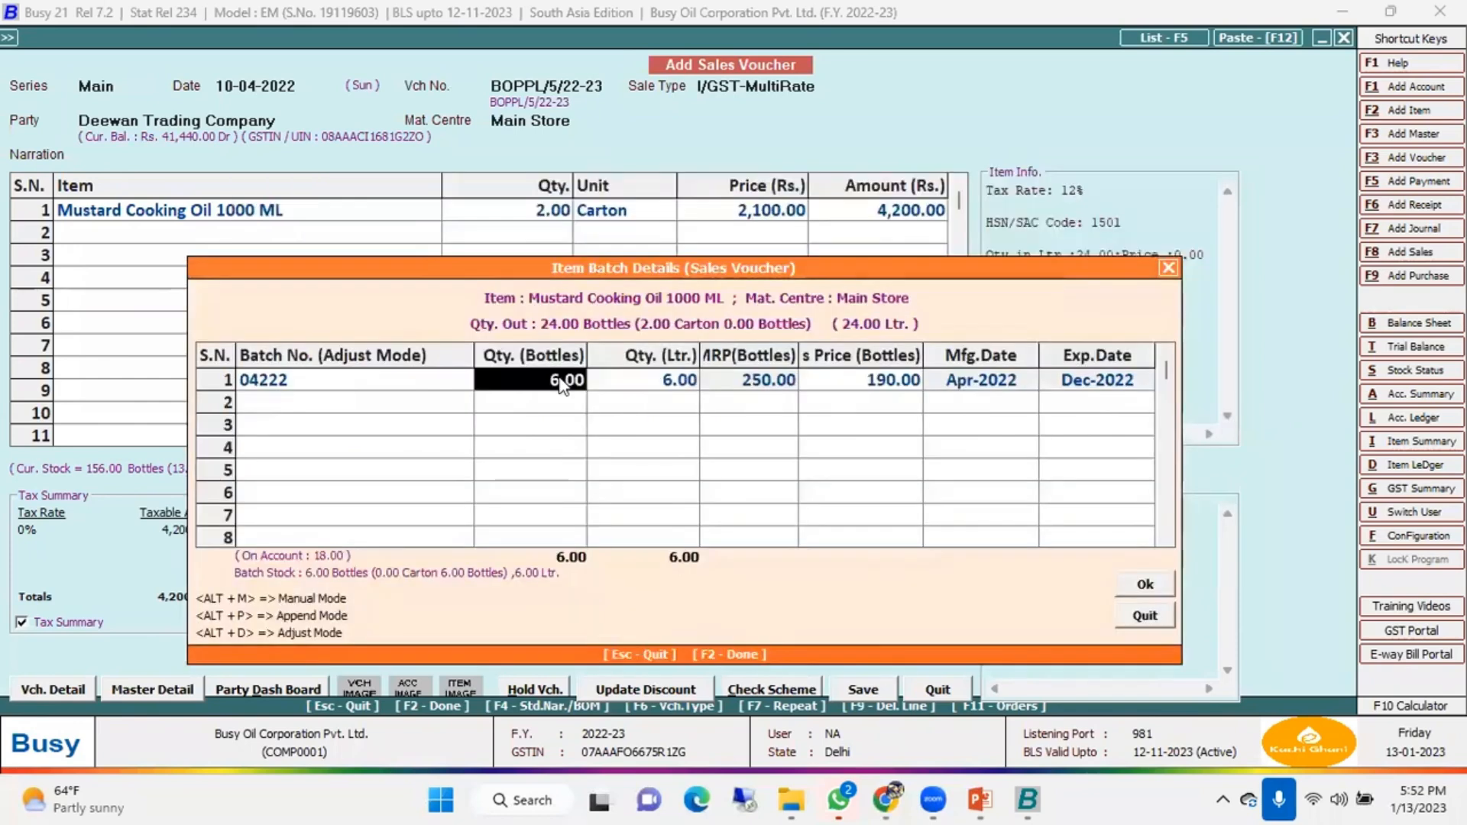
key("Left")
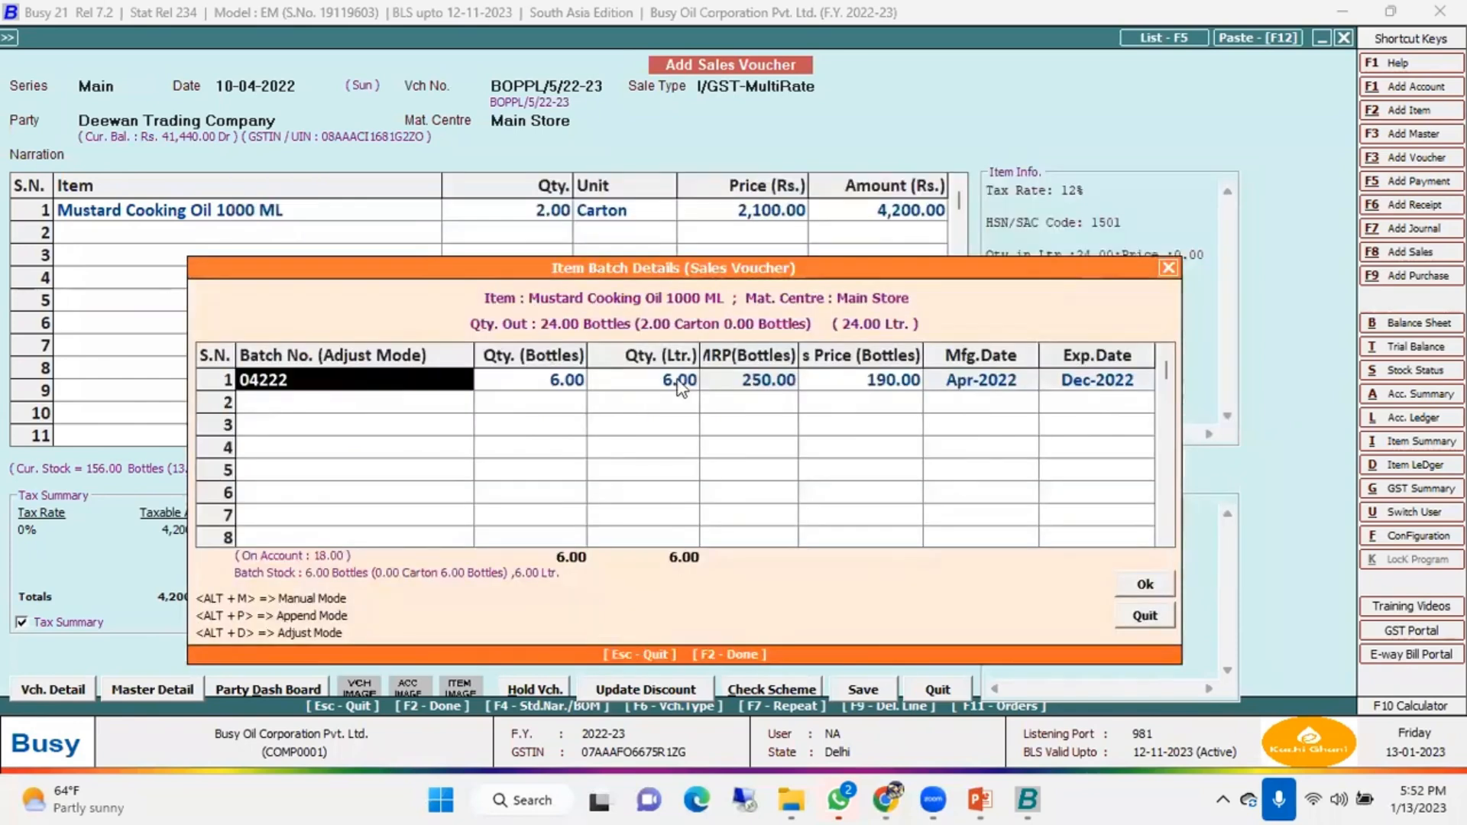
key("BackSpace")
key("Down")
key("Return")
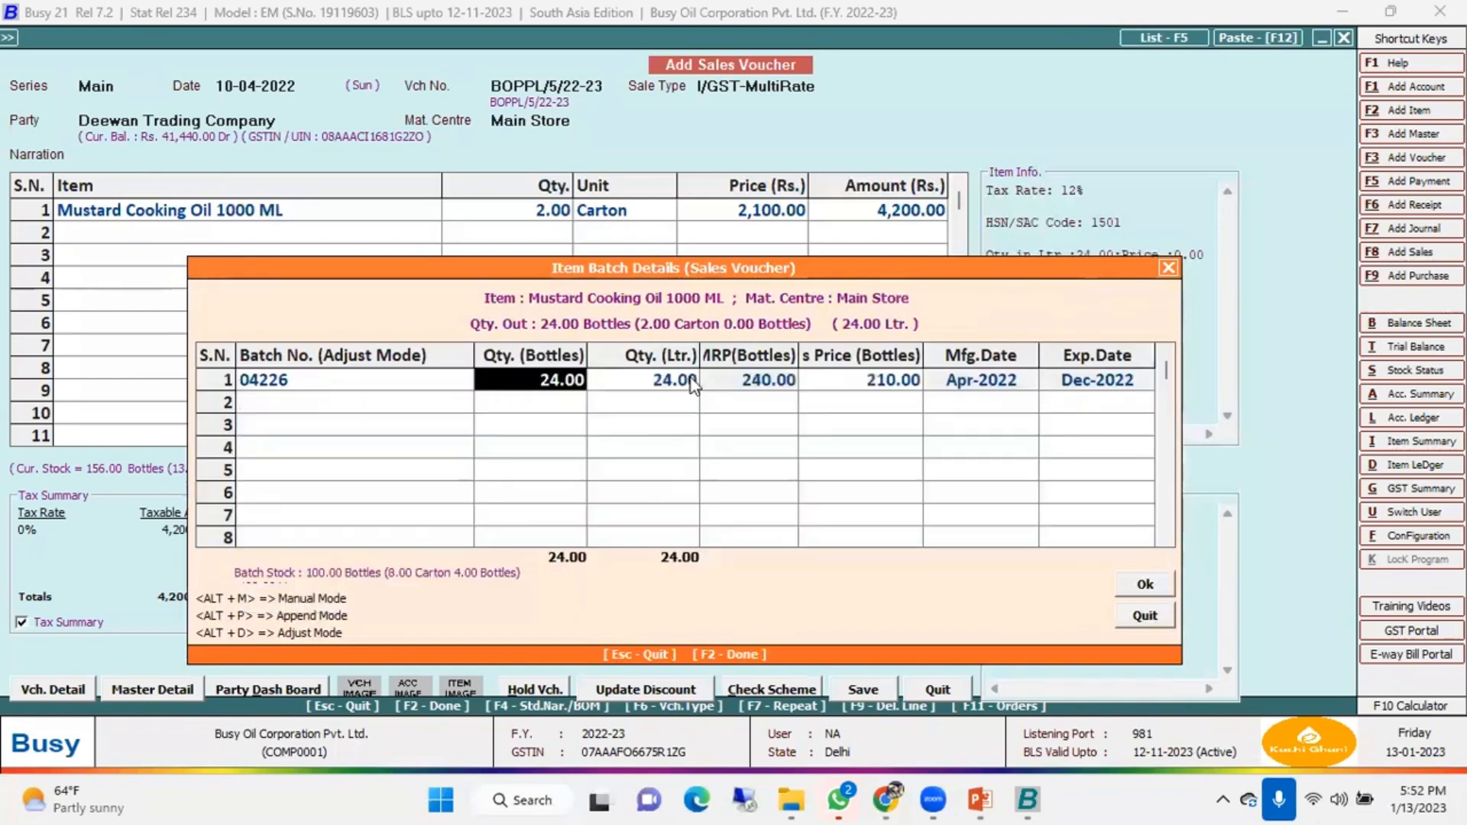
key("Return")
key("Return")
key("Return")
key("Return")
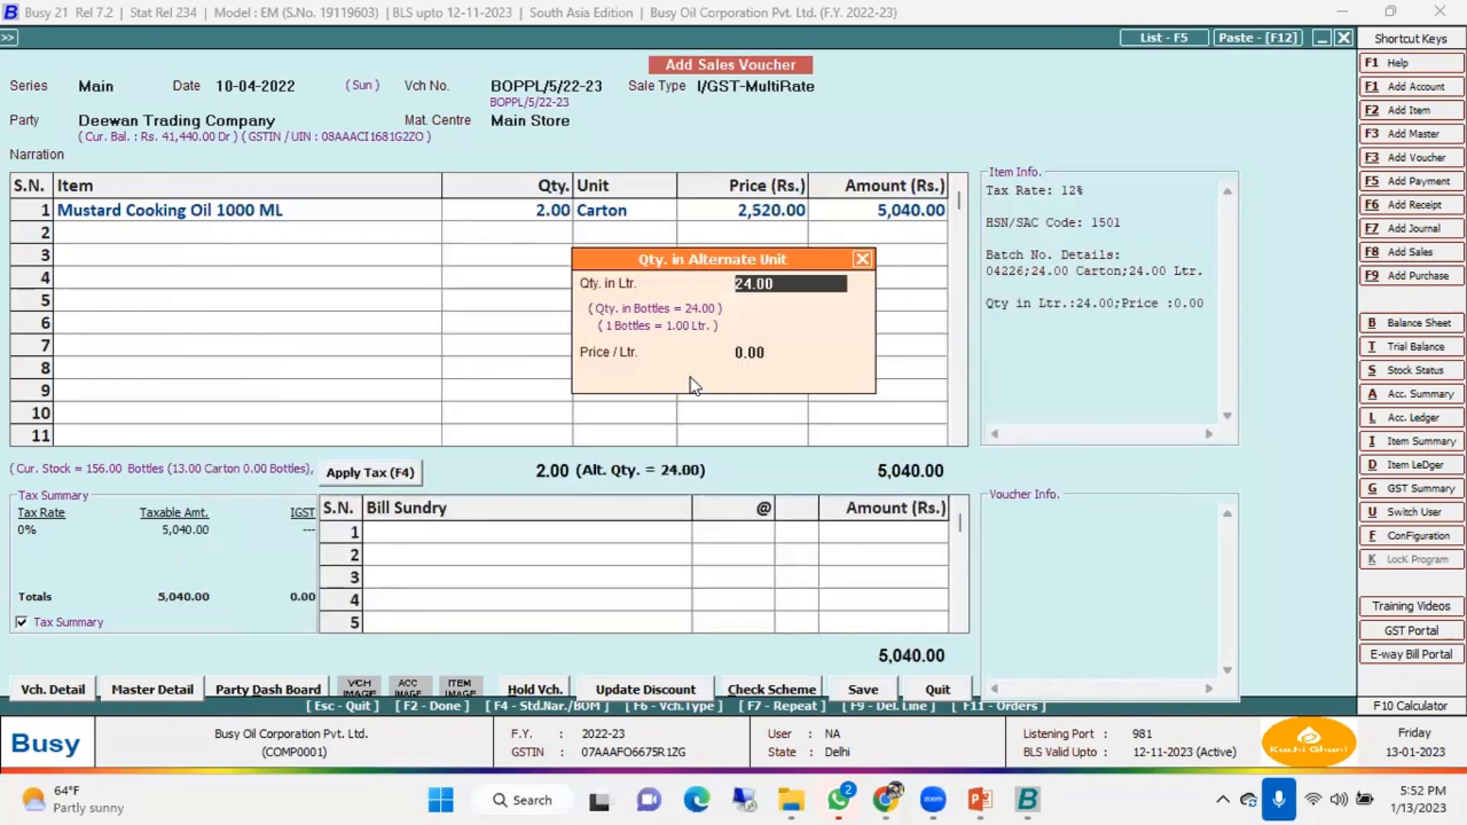
key("Return")
key("Return")
key("Return")
key("Return")
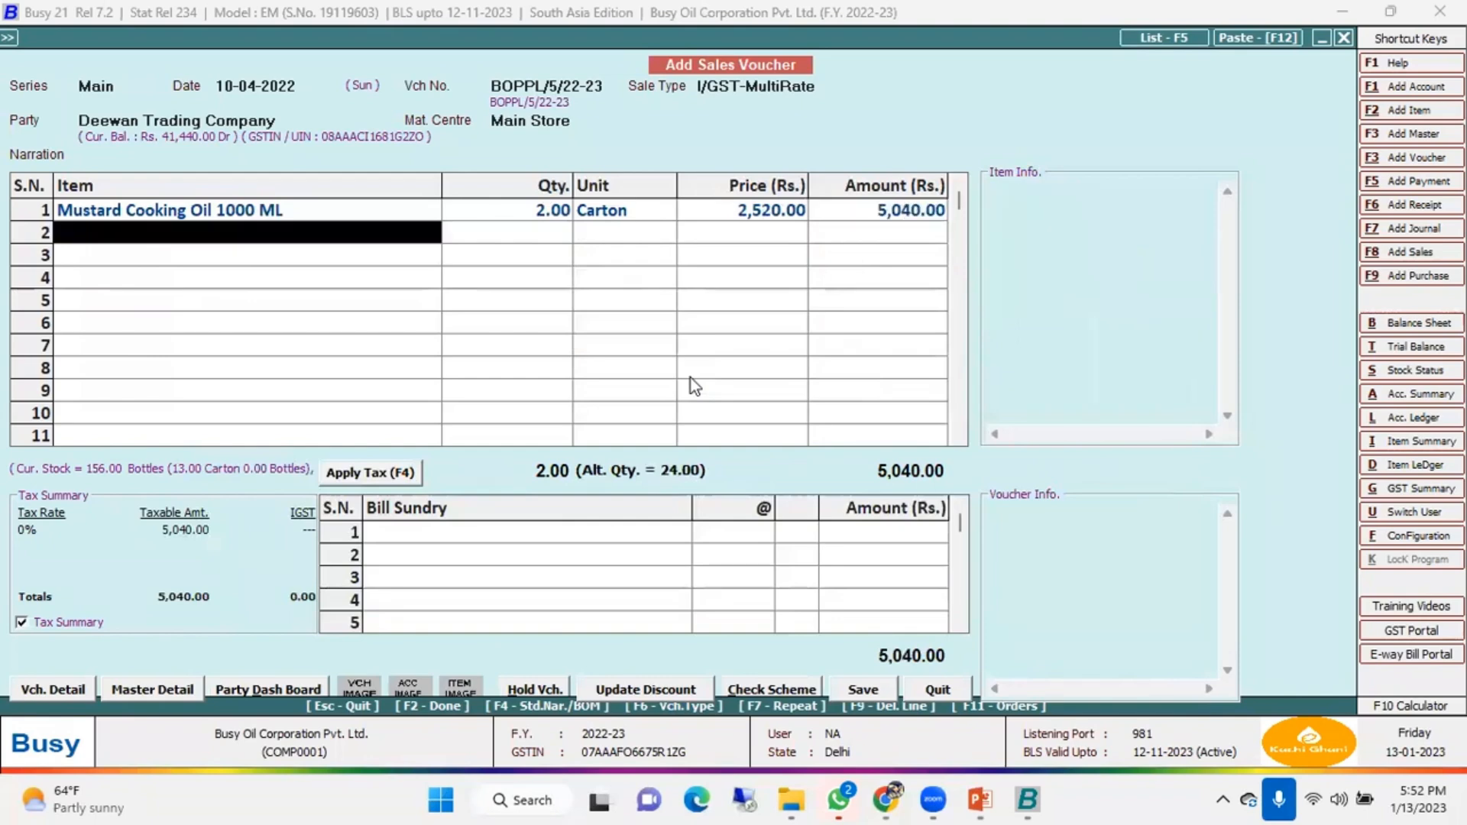
Apply the IGST tax to the voucher, save it and proceed to invoice printing
key("Return")
key("Return")
key("y")
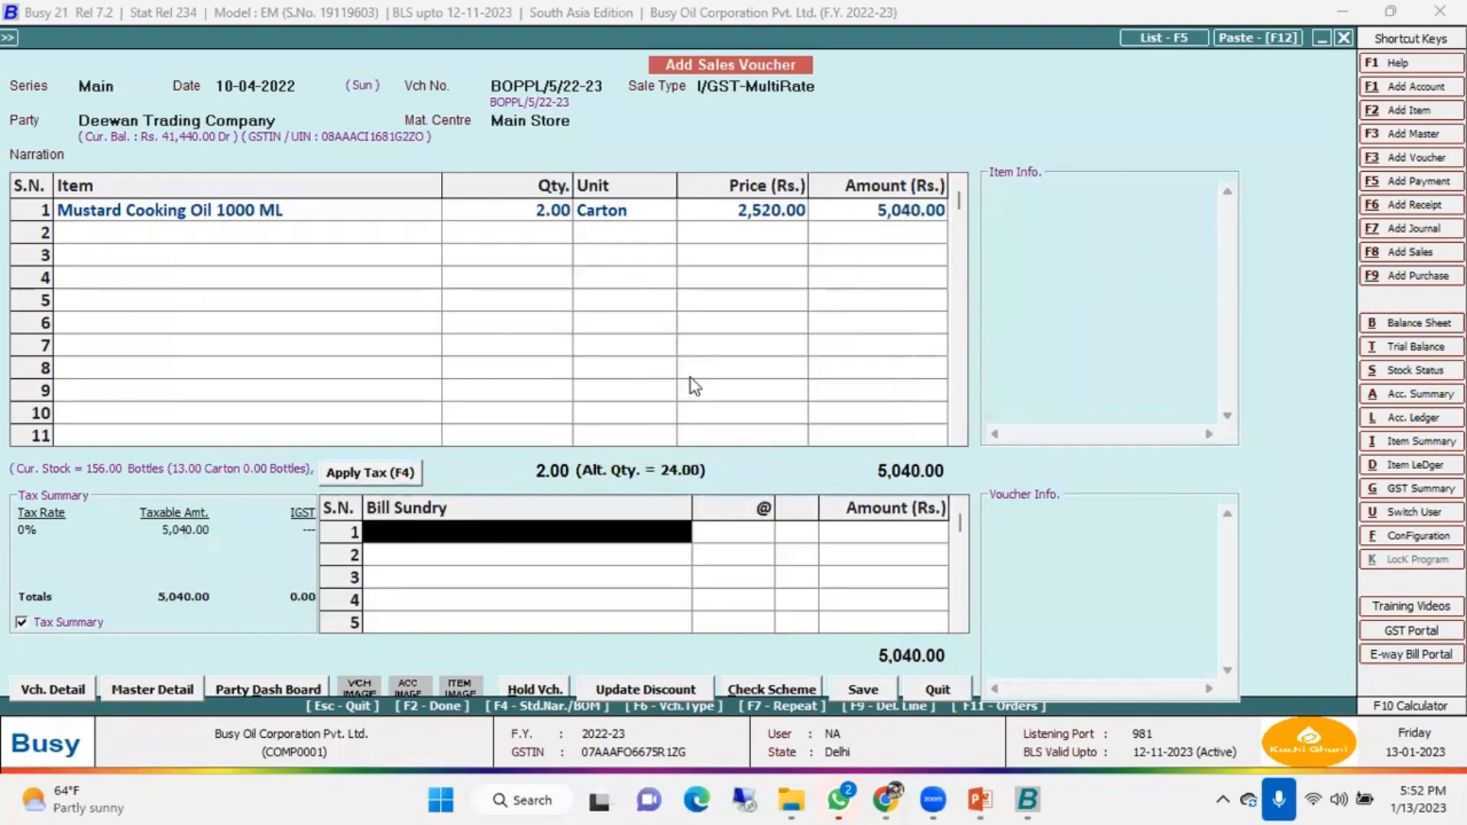
key("F4")
key("Return")
key("Return")
key("Return")
key("Return")
key("Return")
key("Return")
key("Return")
key("Return")
key("Return")
key("Return")
key("Return")
key("Return")
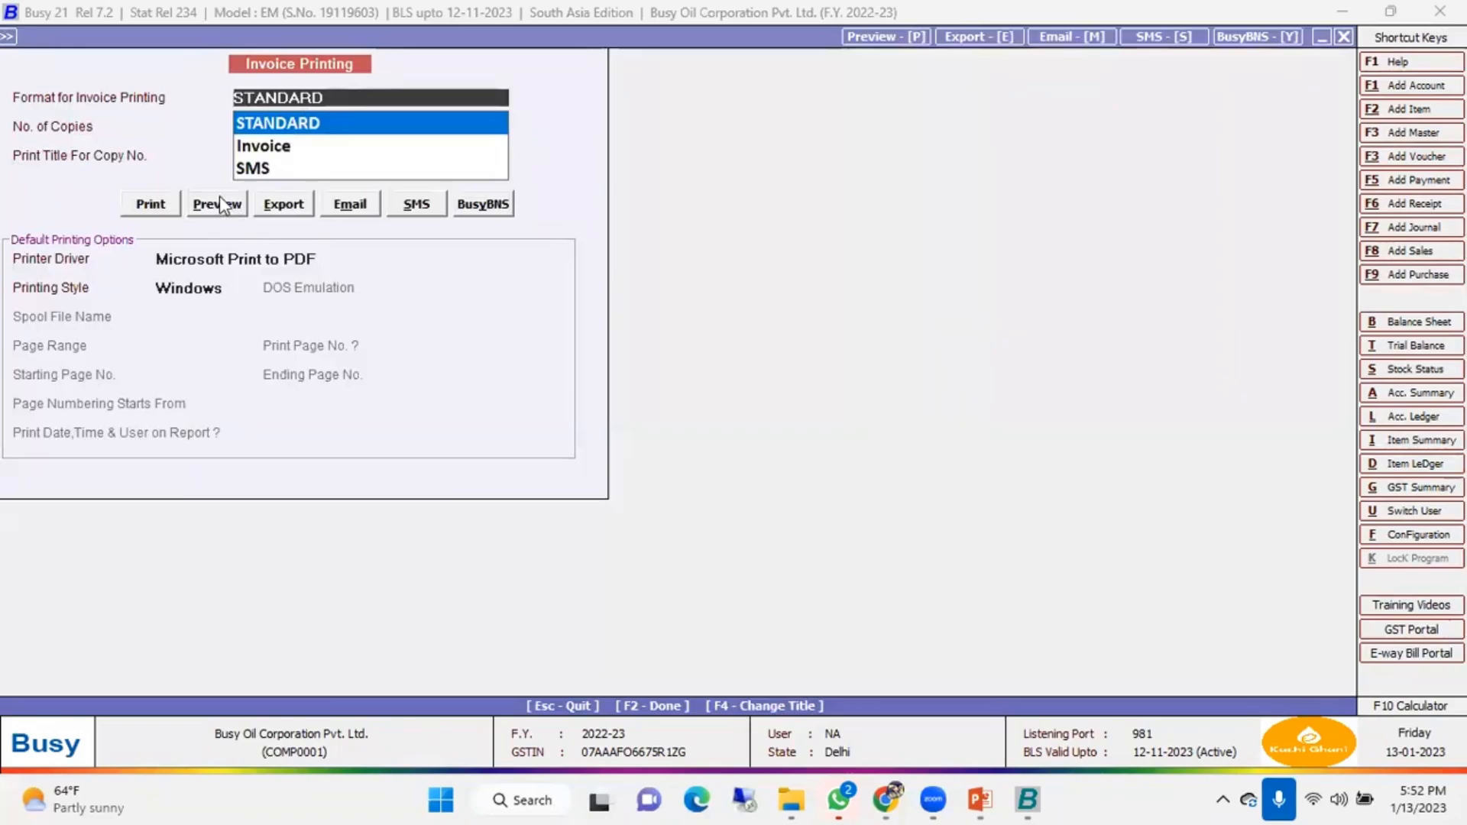
Preview the tax invoice enlarged, check its batch line and IGST total, and quit voucher entry
left_click(217, 197)
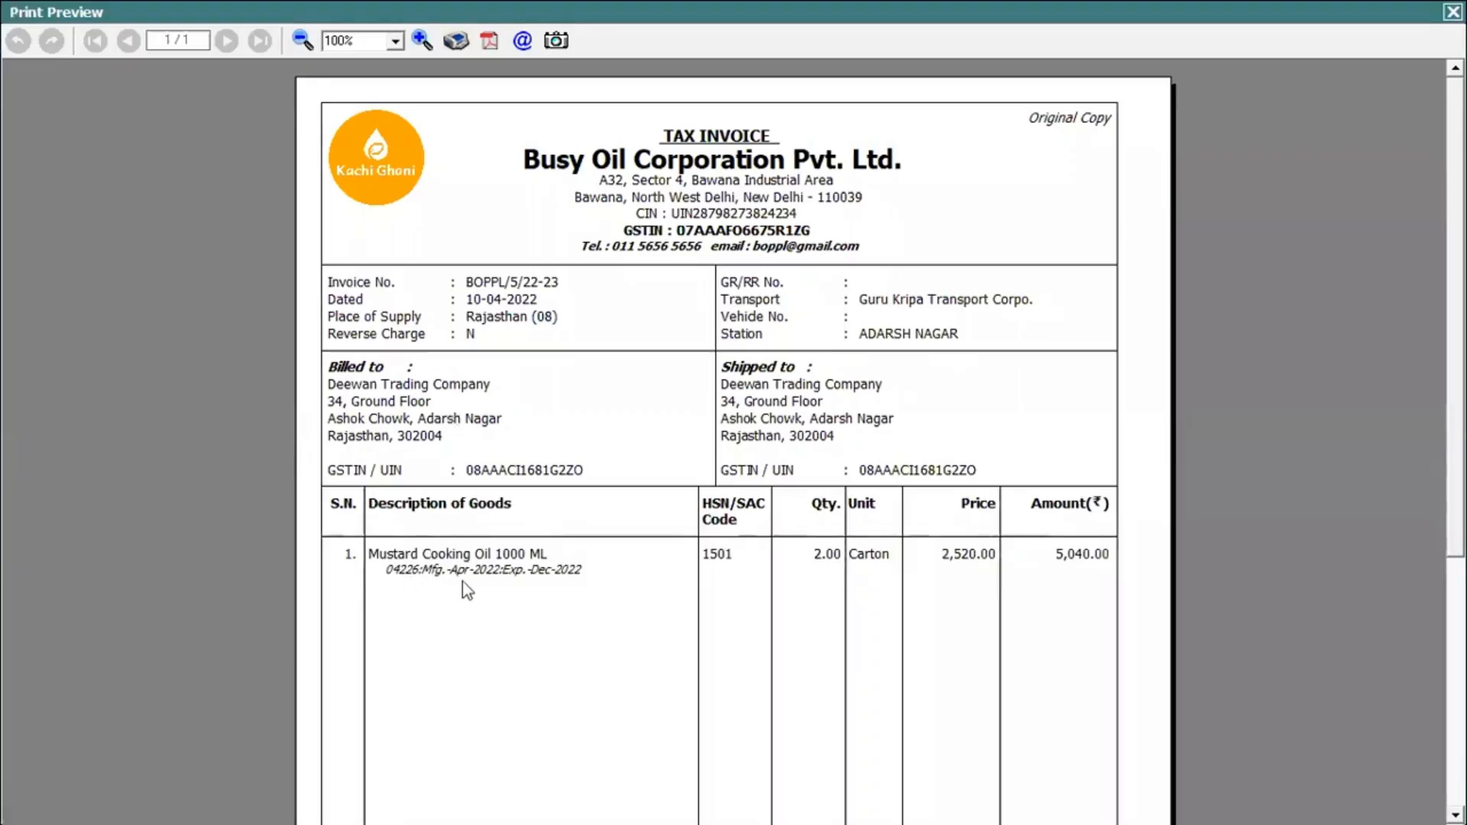
left_click(422, 40)
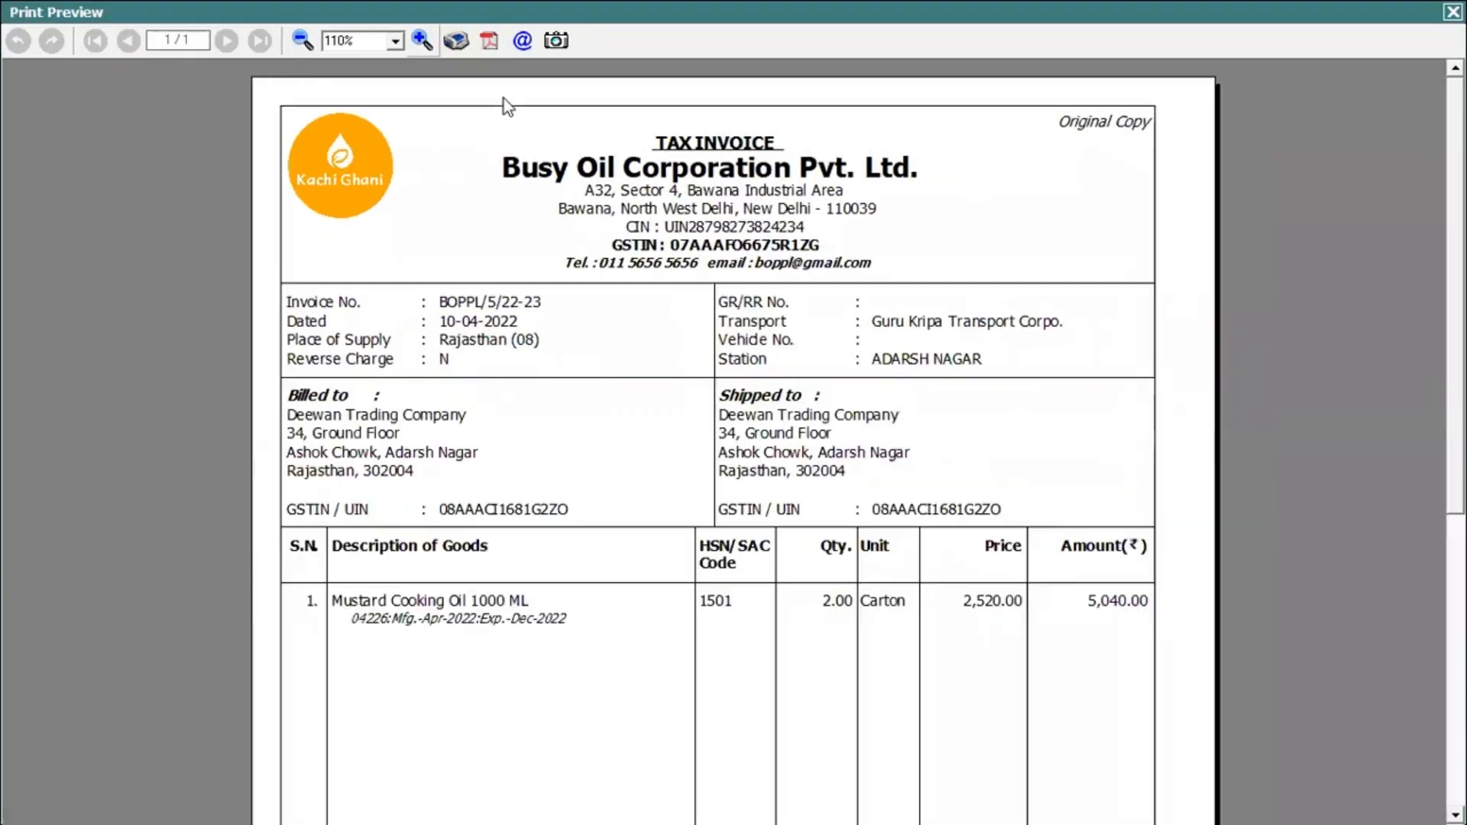
left_click(421, 40)
left_click(422, 41)
left_click_drag(1455, 195, 1455, 449)
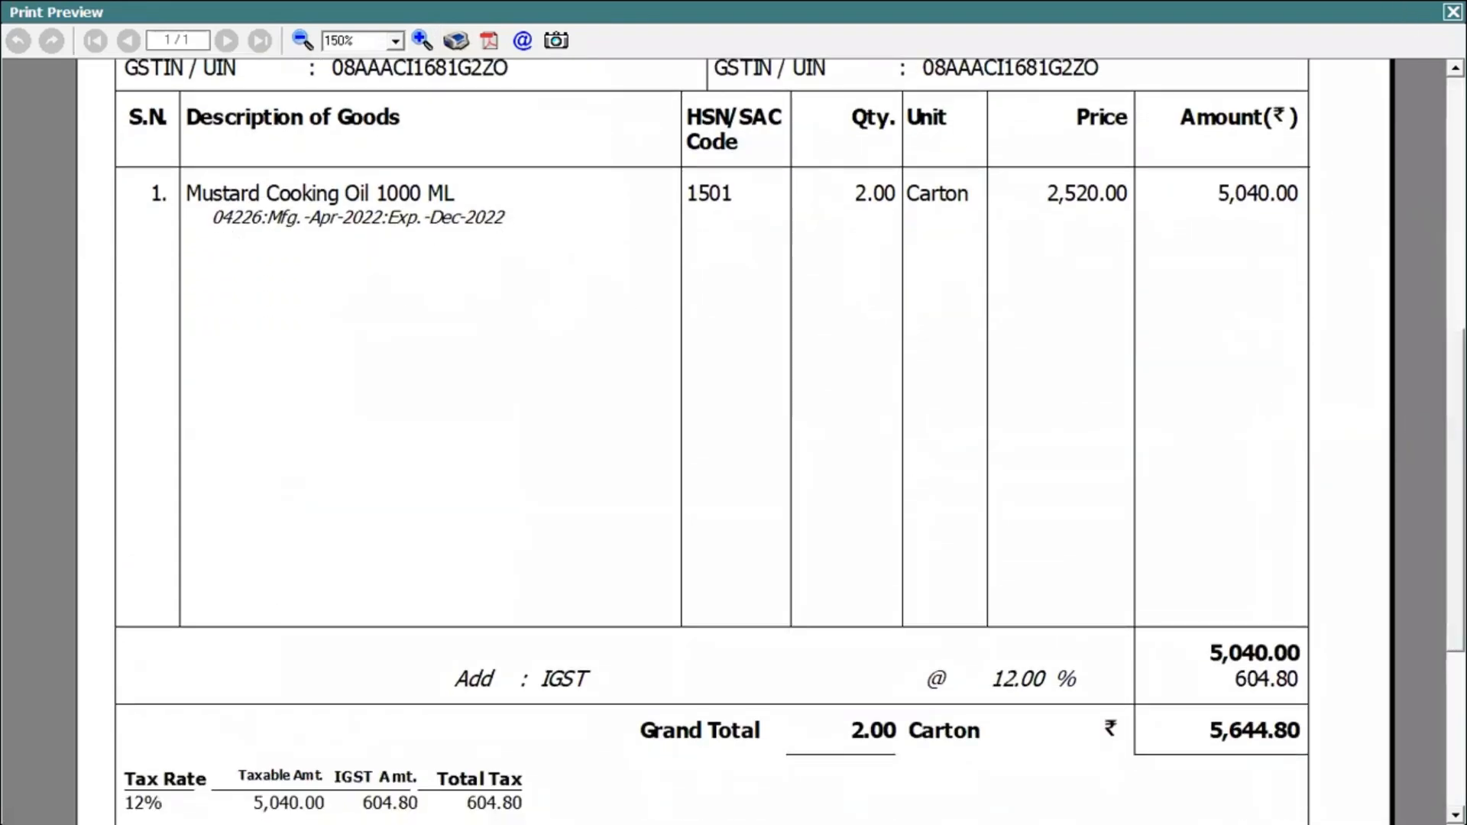
left_click(1452, 11)
key("Escape")
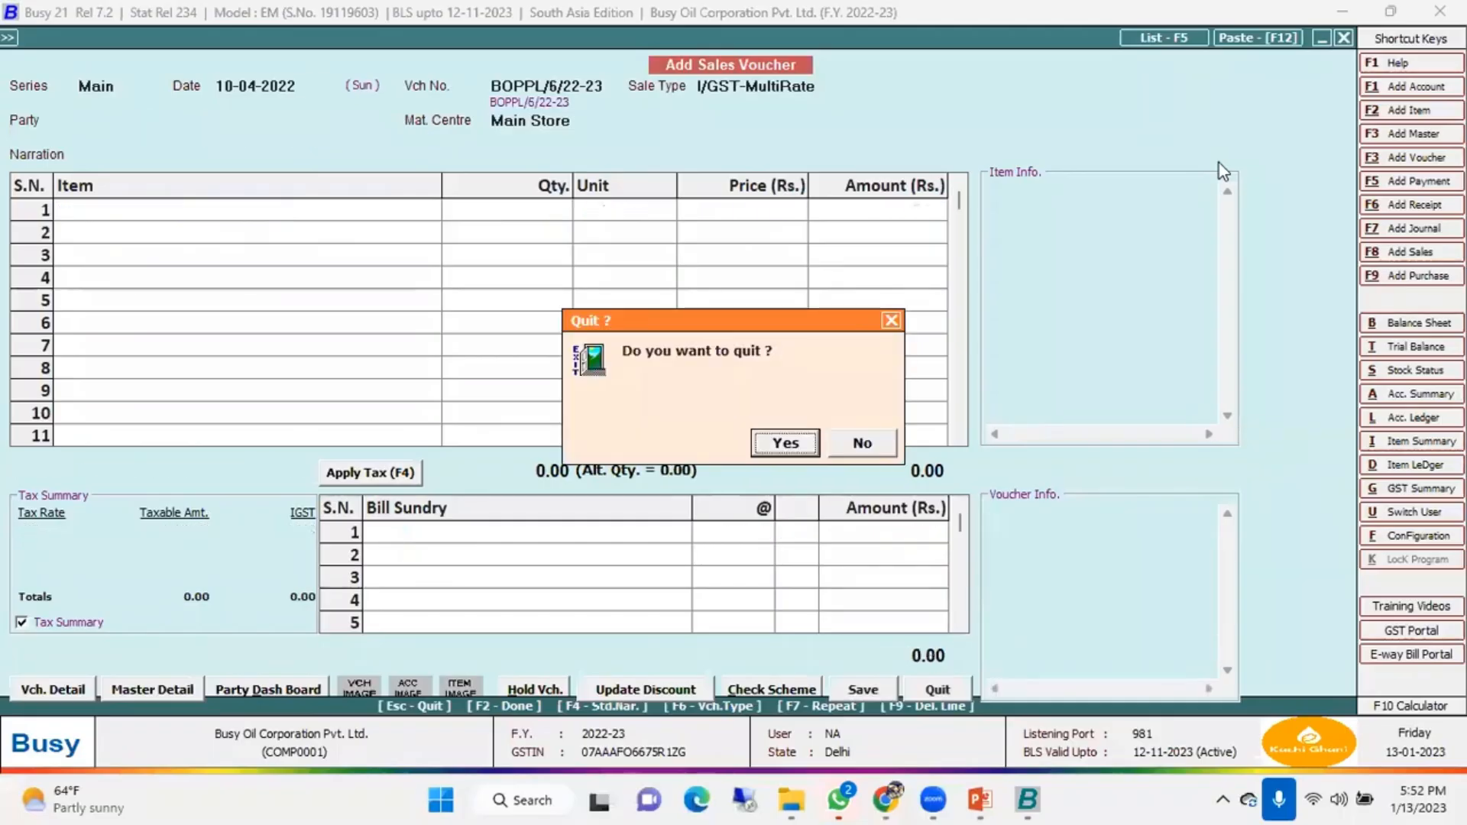
key("Return")
Open the saved Main series sales voucher dated 10-04-2022 for modification and call up its invoice printing
key("Down")
key("Return")
key("Return")
key("Return")
key("Return")
key("Return")
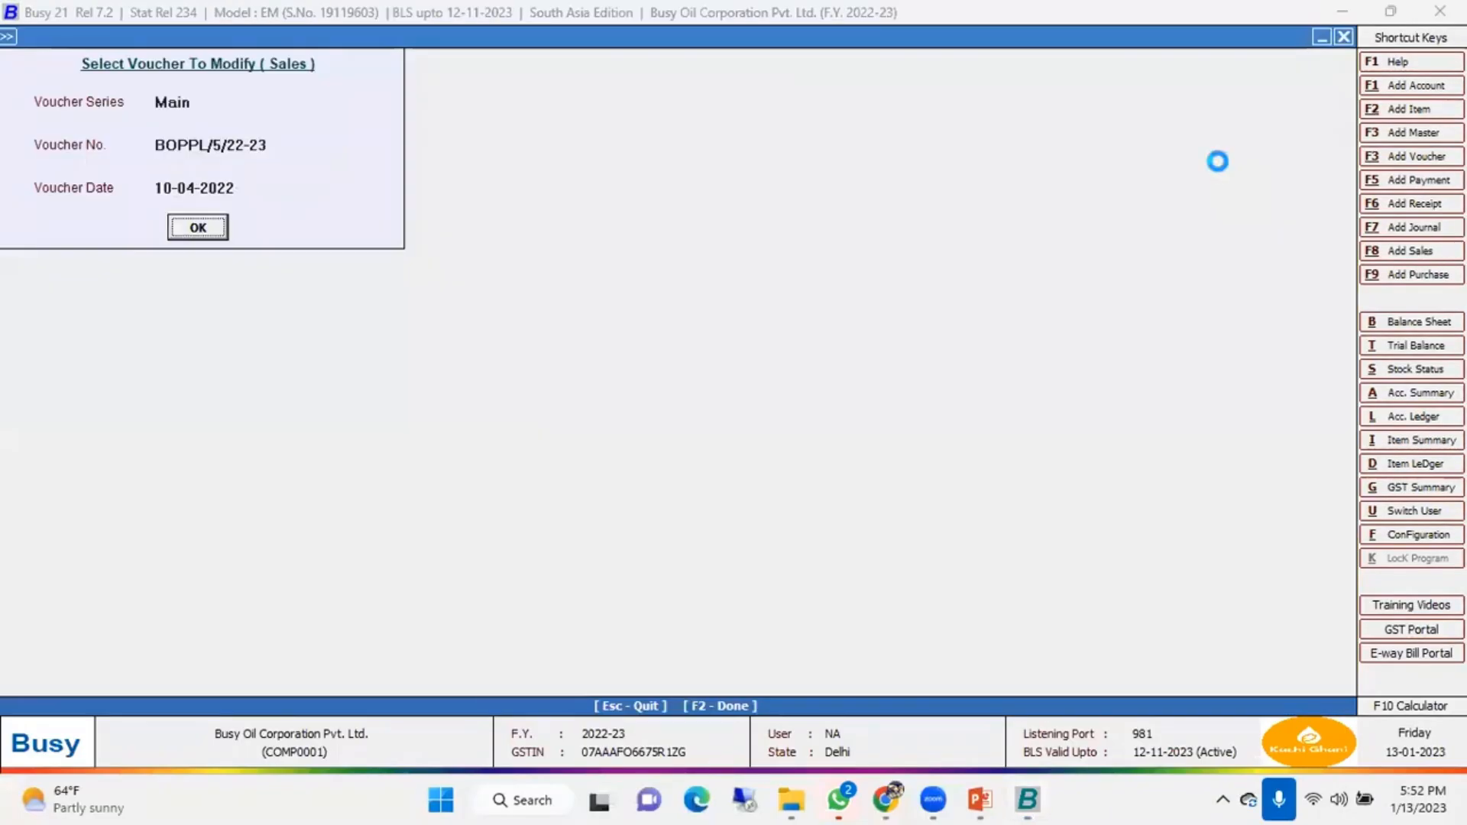
key("alt+p")
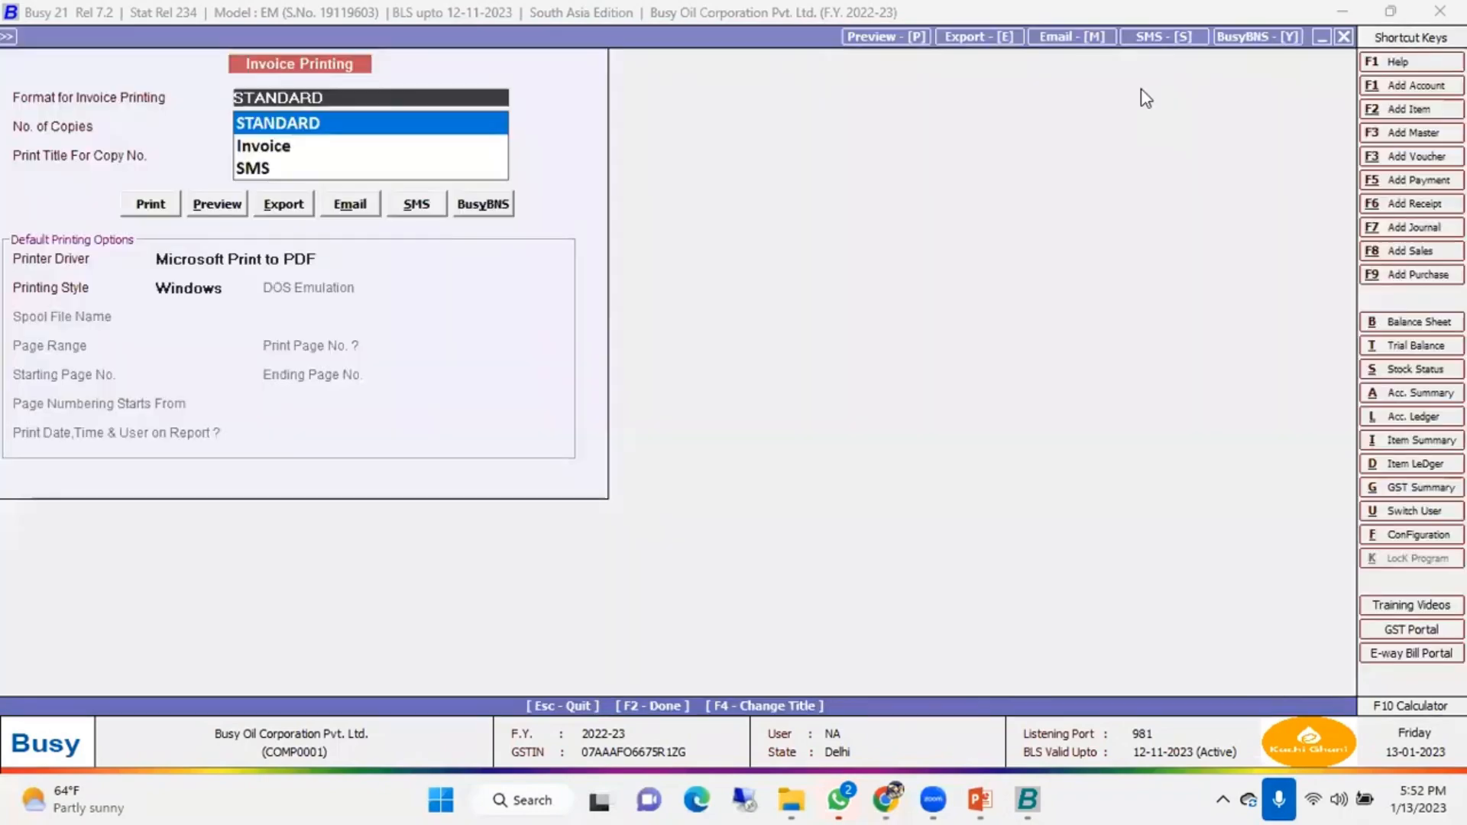
Preview the invoice enlarged, examine the batch number, manufacturing and expiry dates under the item, and close the voucher
left_click(224, 204)
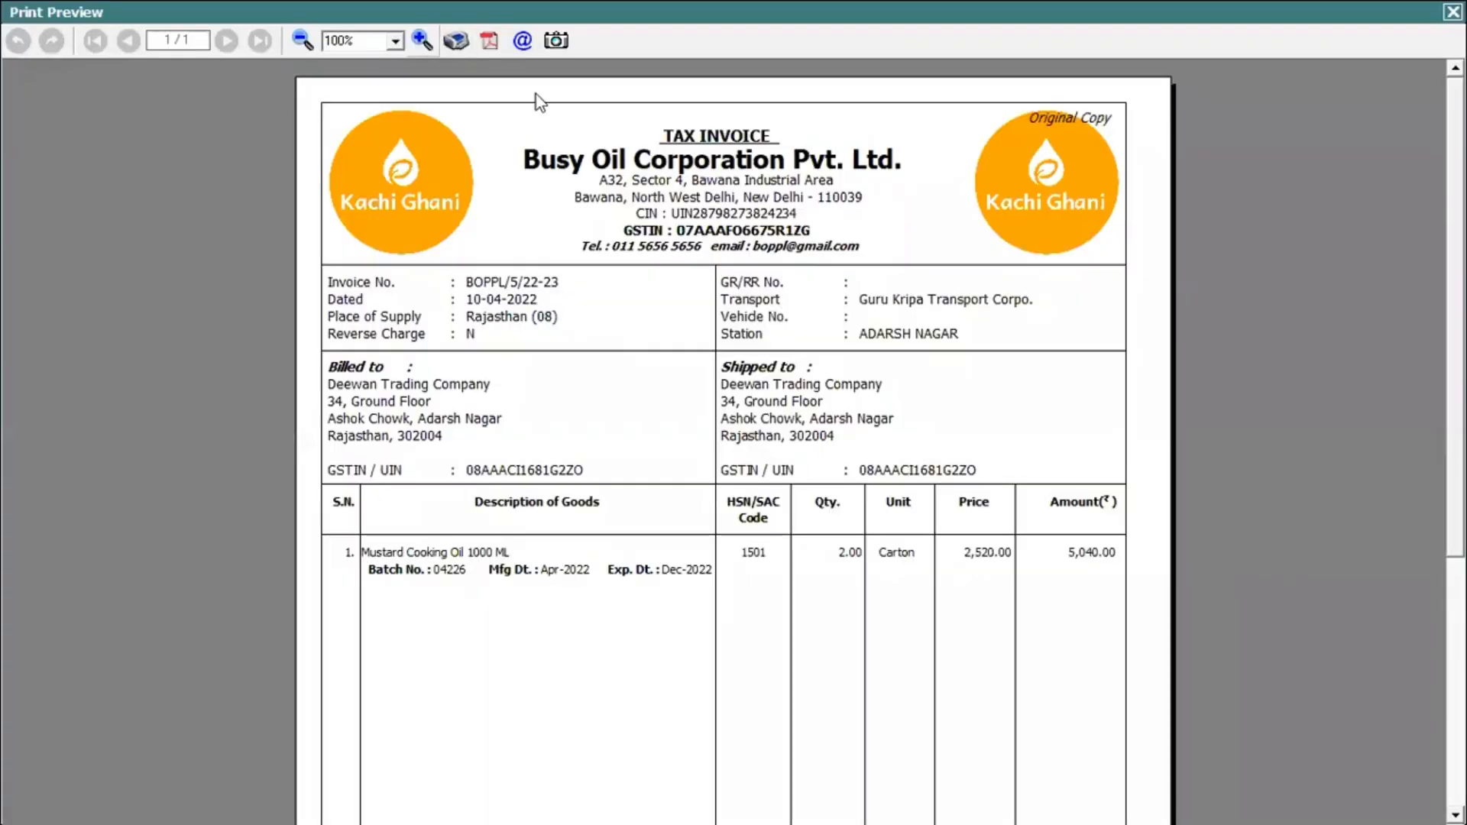
left_click(422, 40)
left_click(421, 41)
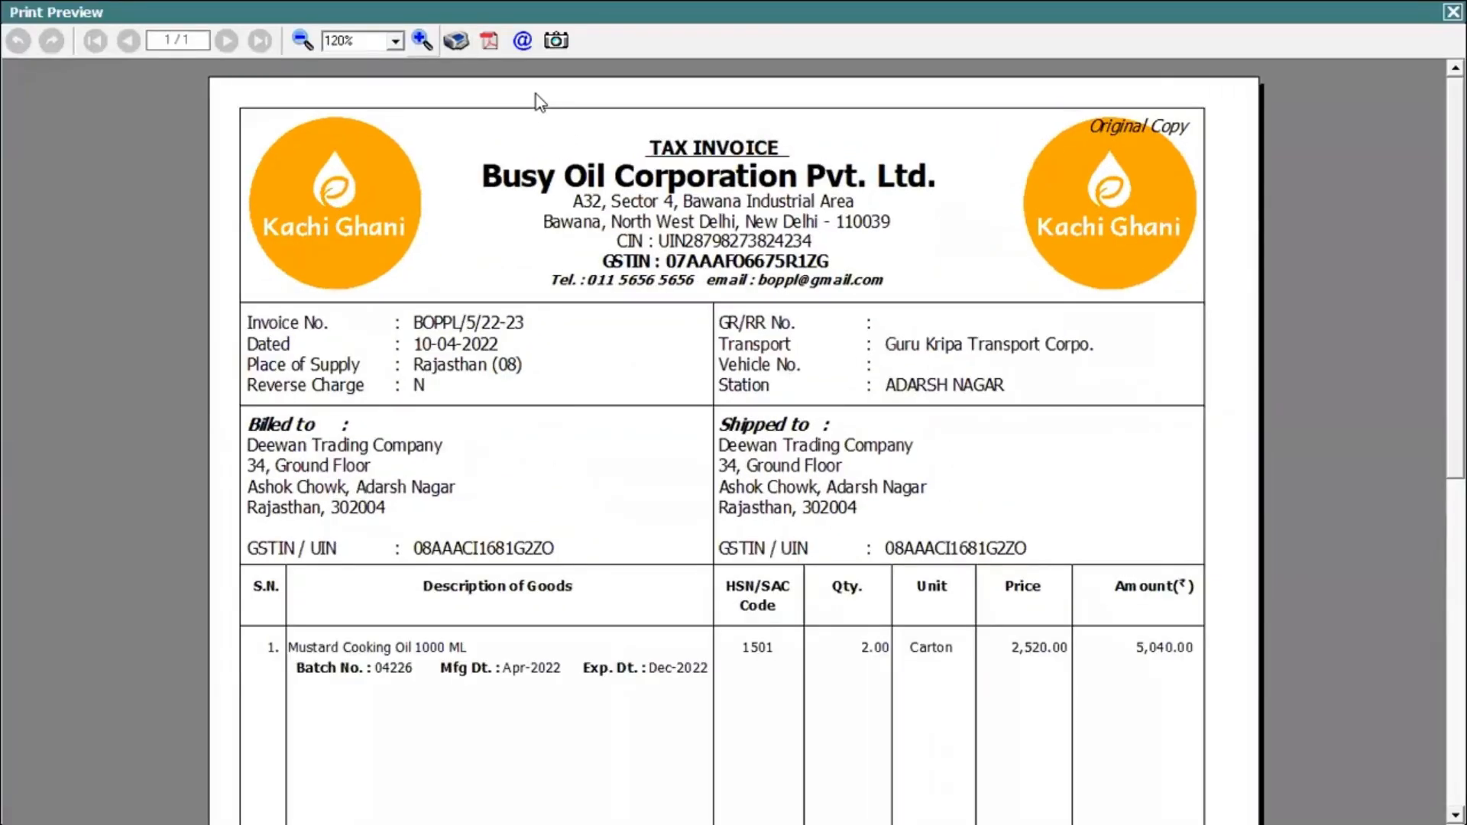
left_click(421, 40)
scroll(342, 367, "down", 3)
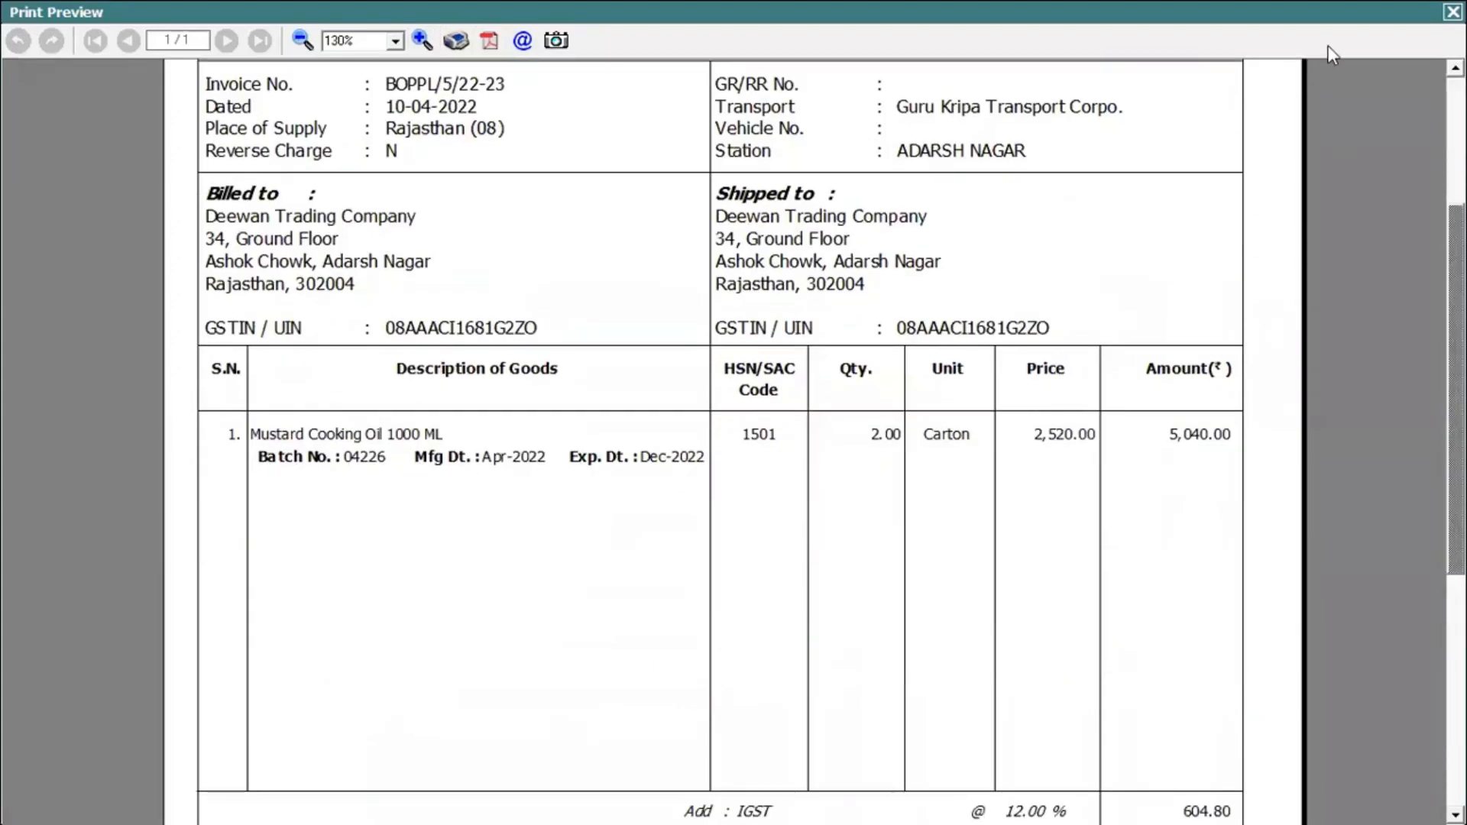
left_click(1452, 11)
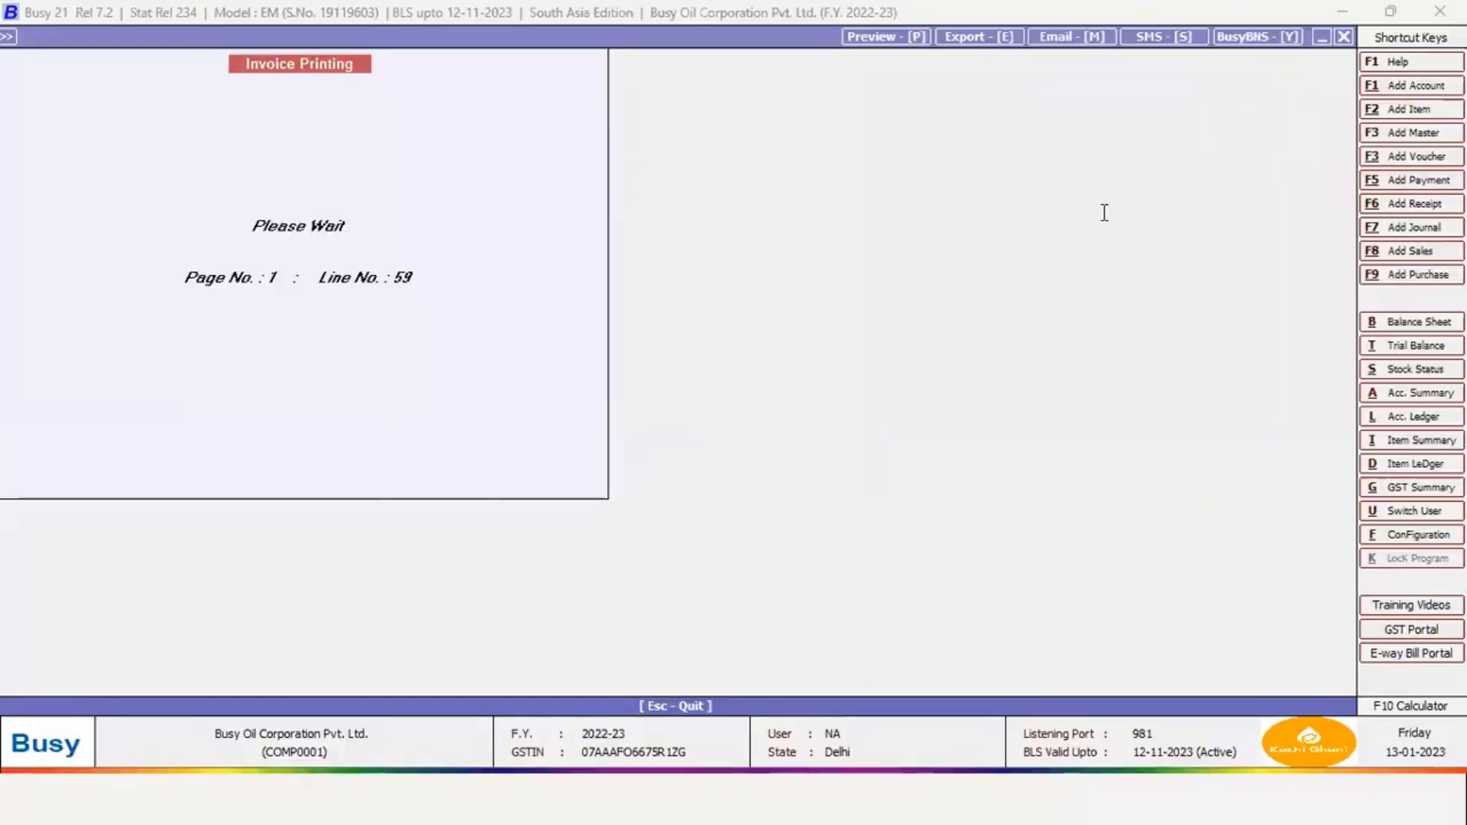
key("Escape")
key("Escape")
key("Escape")
key("Escape")
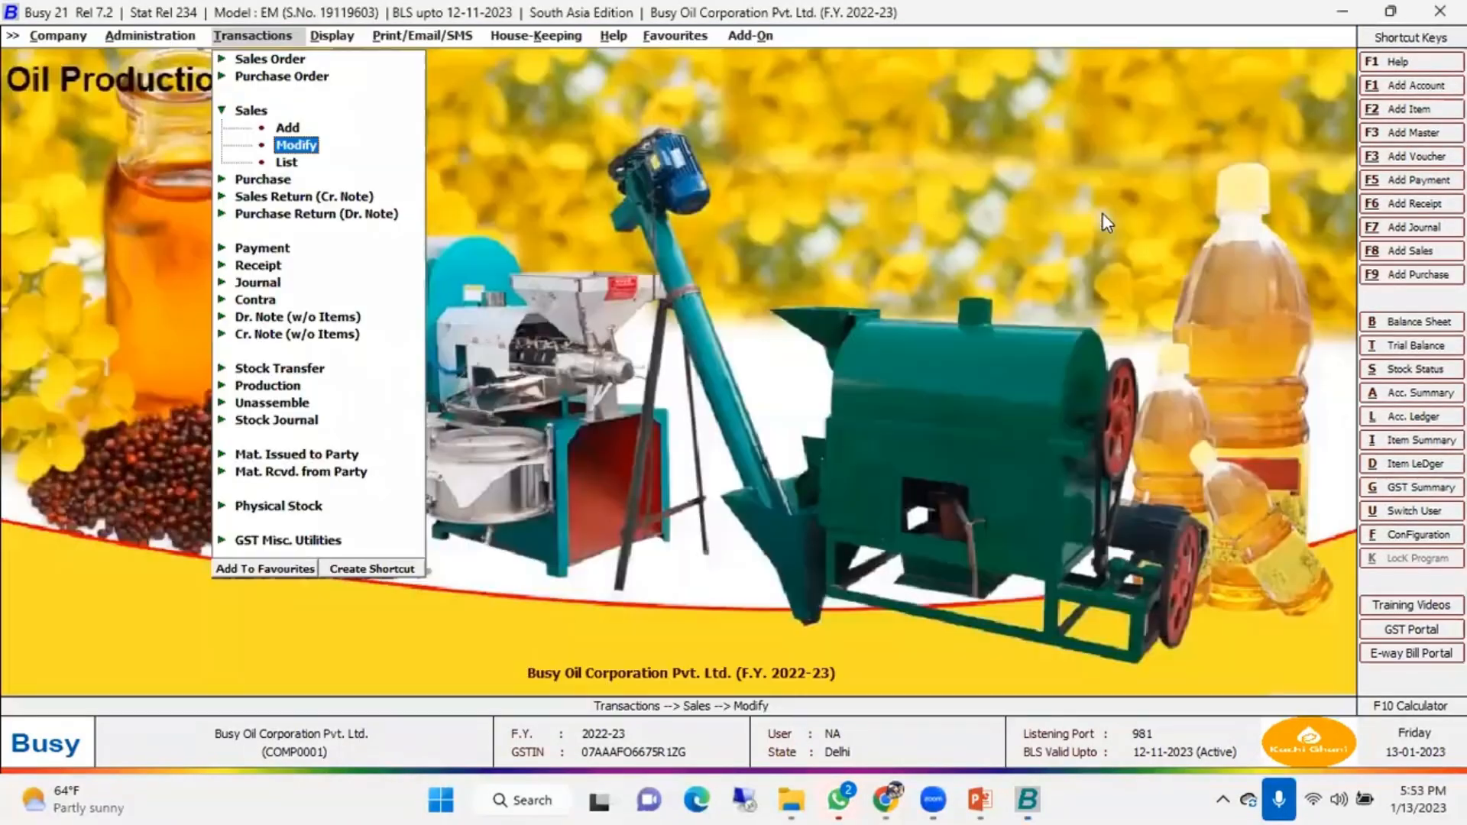
Start a new sales voucher dated 01-01-2023 for the party Cash with sale type I/GST-MultiRate
key("Up")
key("Return")
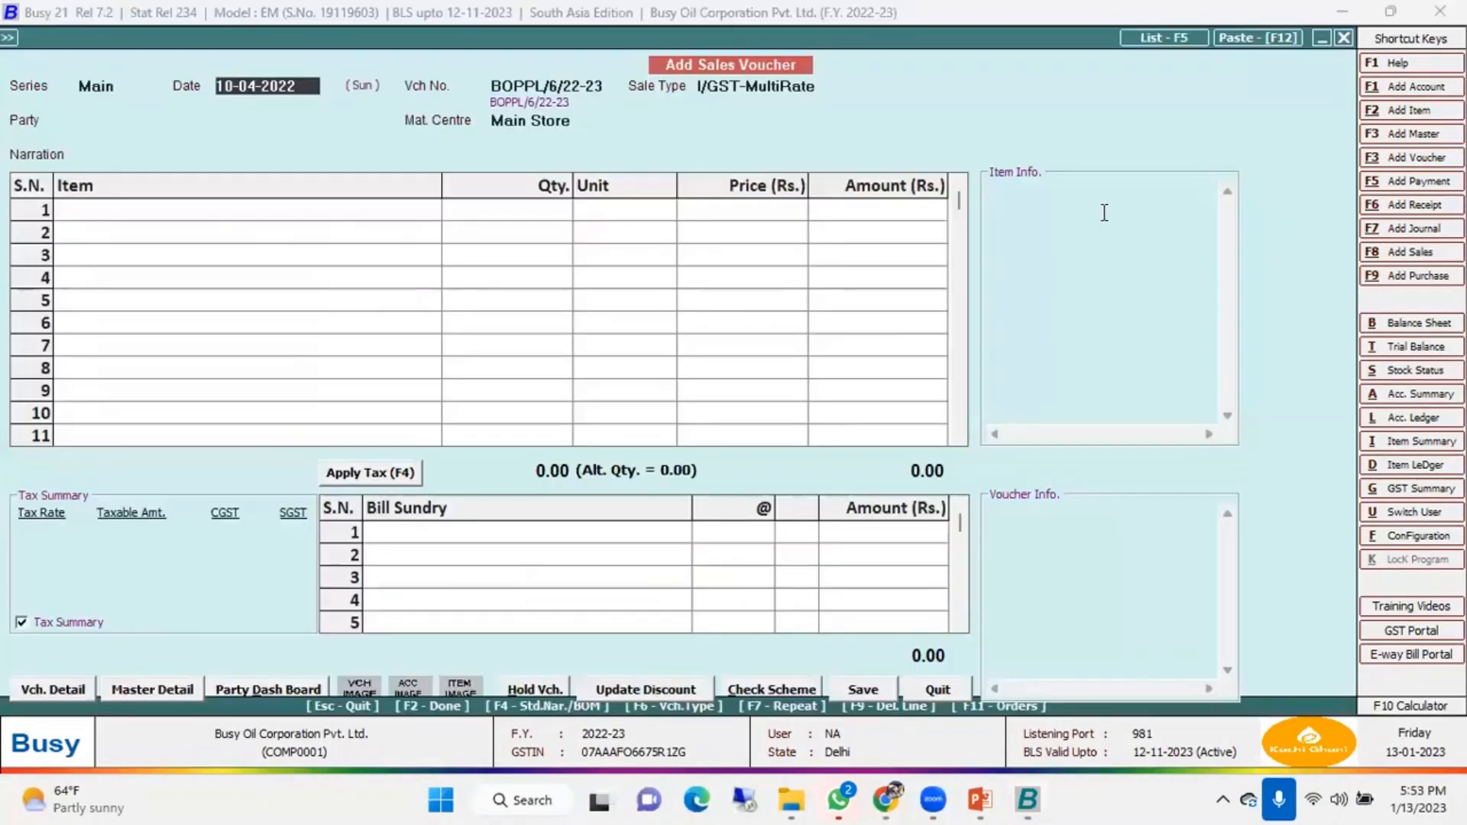
key("BackSpace")
type("1.1")
key("Return")
key("Return")
key("Down")
key("Down")
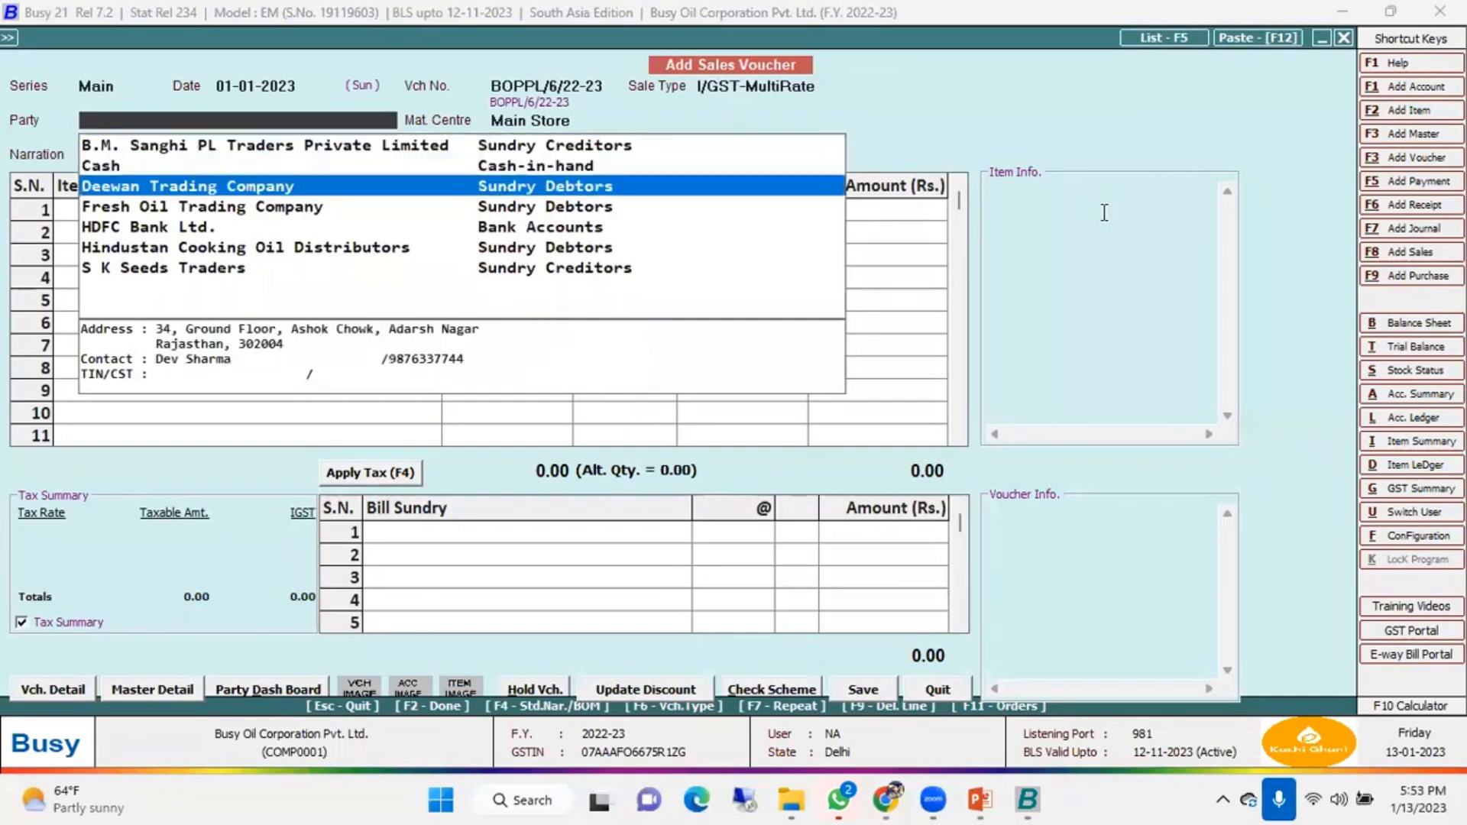
key("Up")
key("Return")
key("Left")
key("Return")
key("Return")
key("Return")
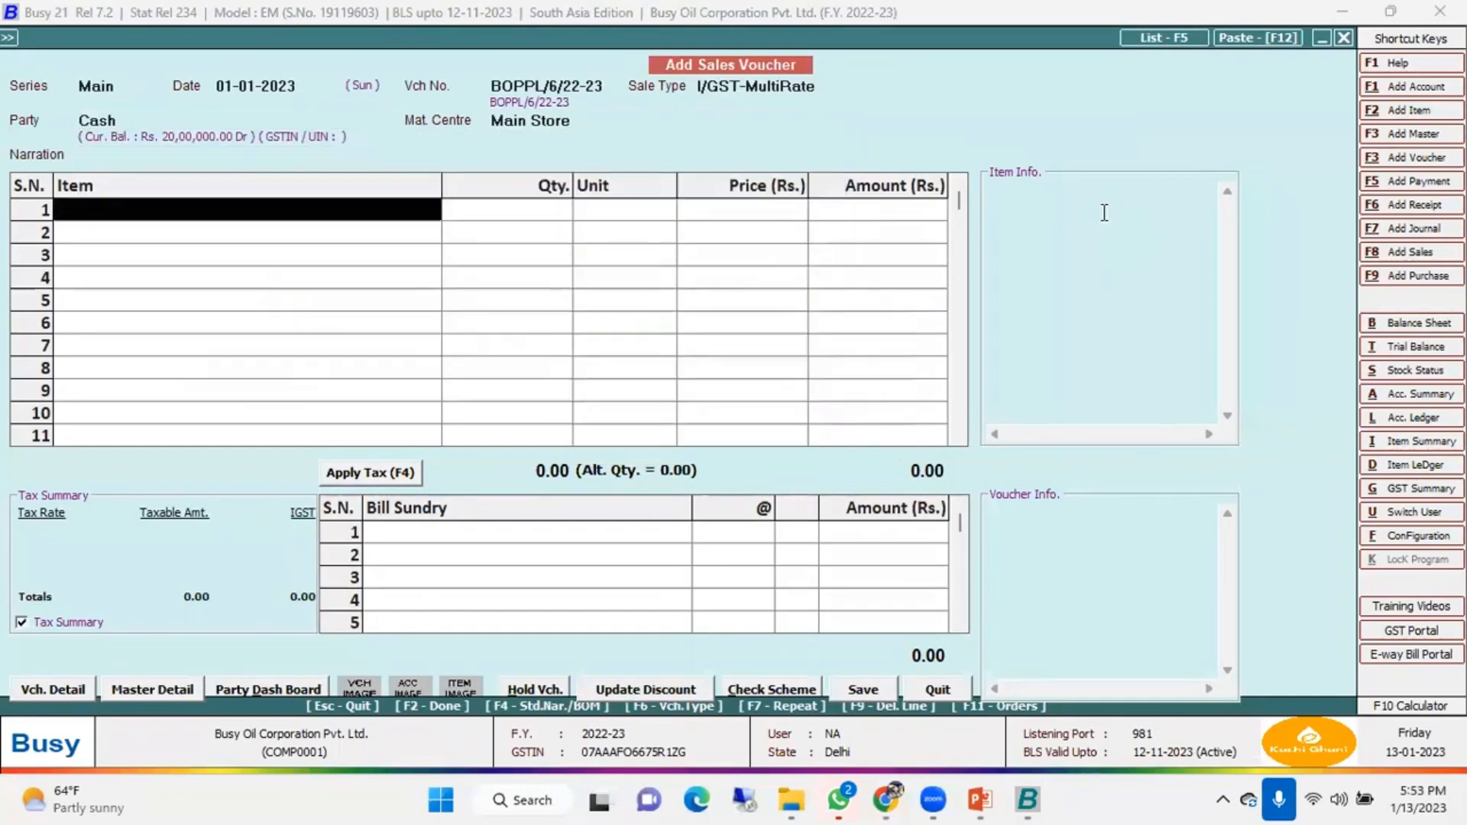
Add Mustard Cooking Oil 500 ML as the first item line with a quantity of 1 carton
key("Down")
key("Down")
key("Down")
key("Up")
key("Return")
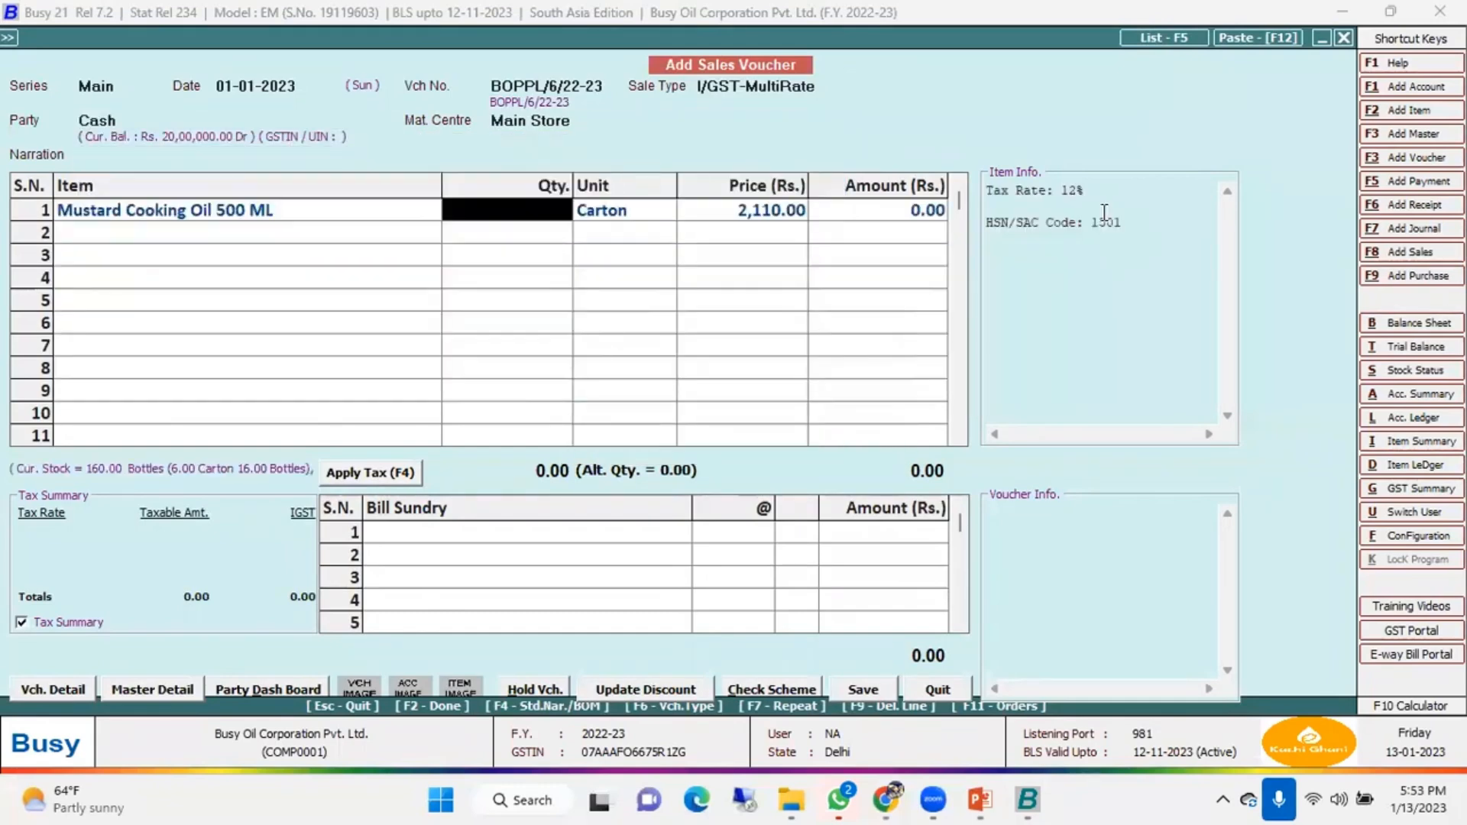
type("1")
key("Return")
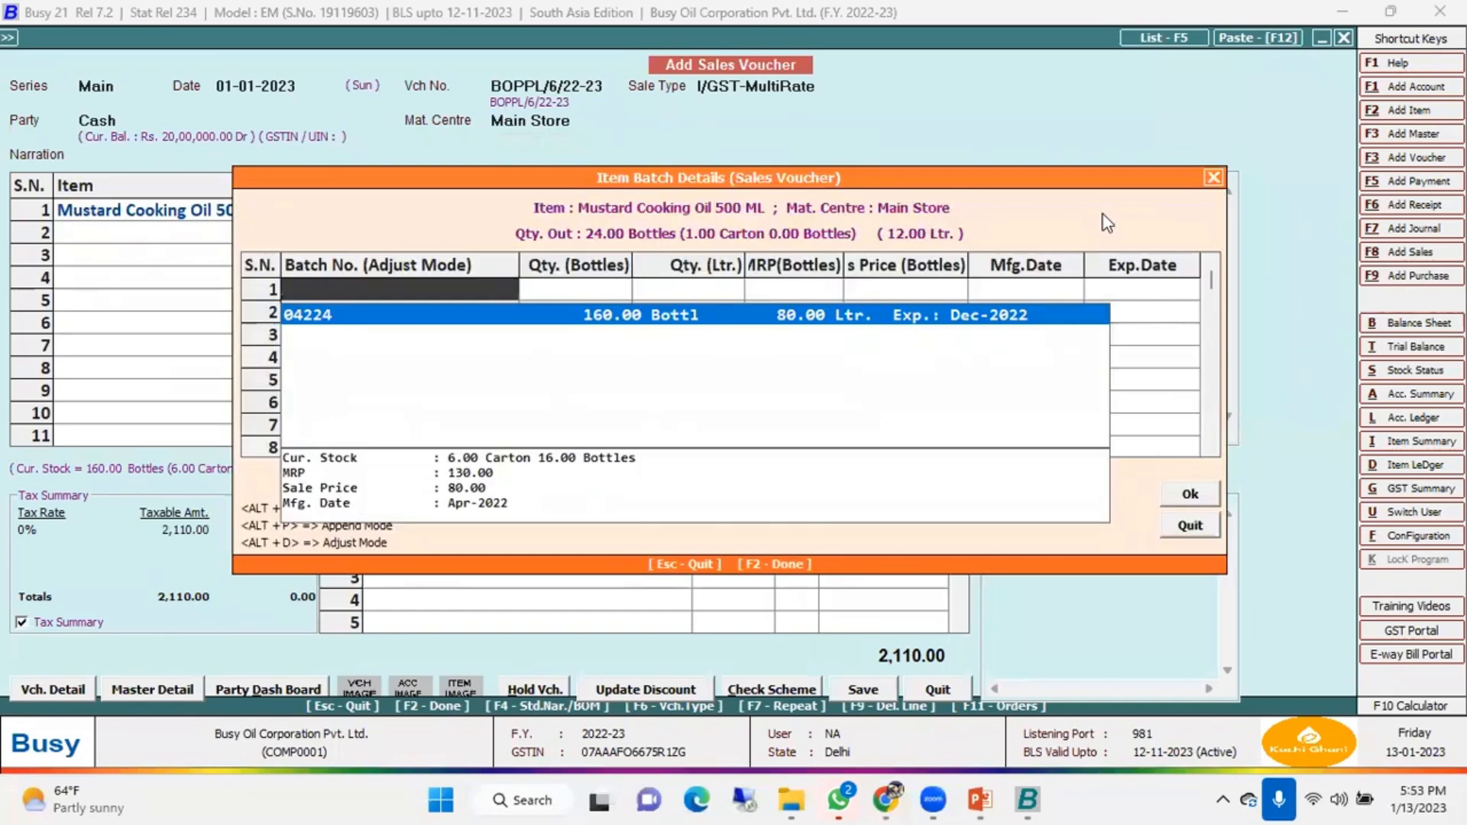
Try to allocate the 24 bottles of 500 ML oil to batch 04224, and discard the voucher
key("Return")
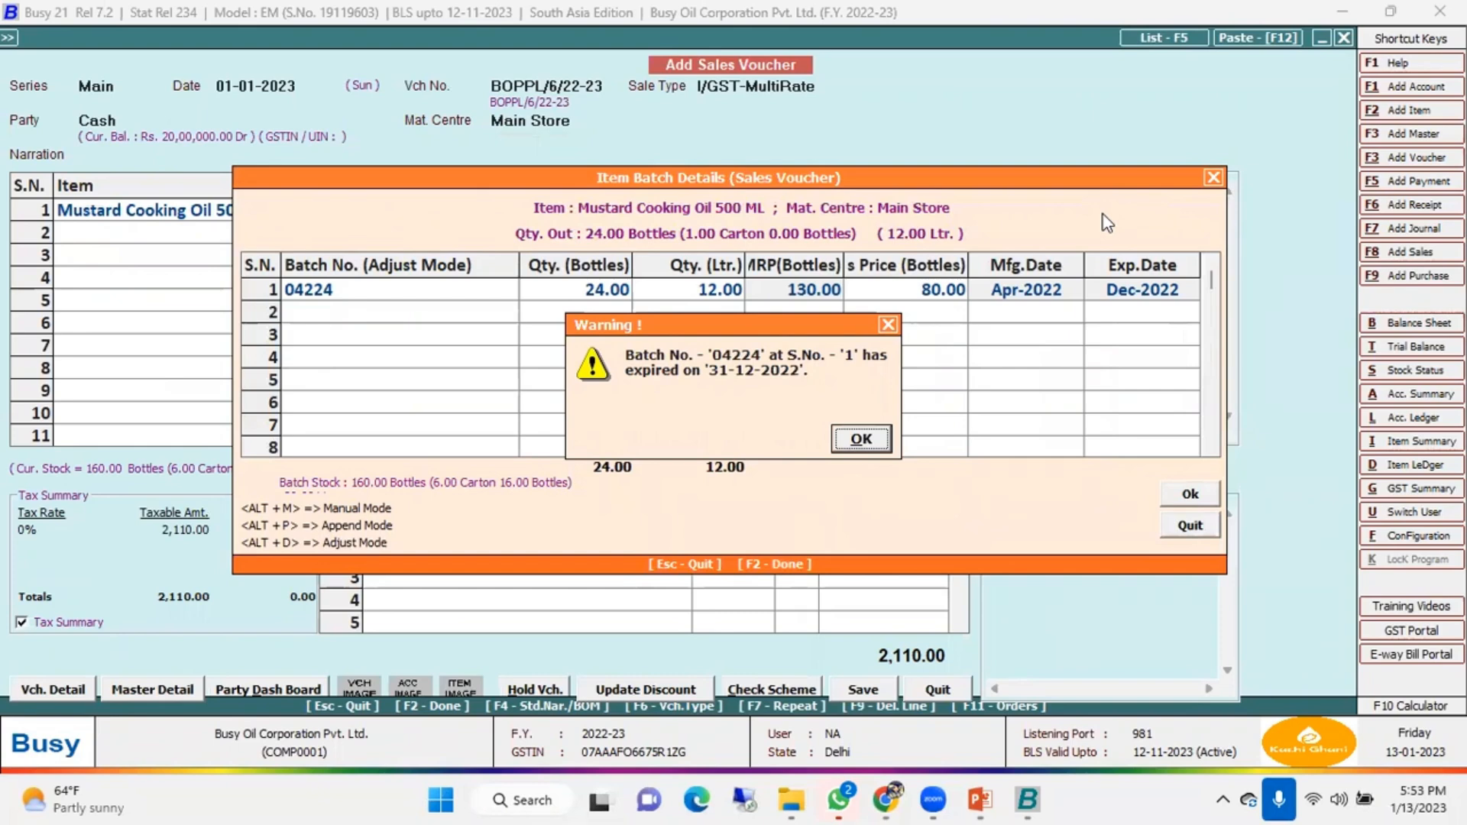
key("Return")
key("Return")
key("Return")
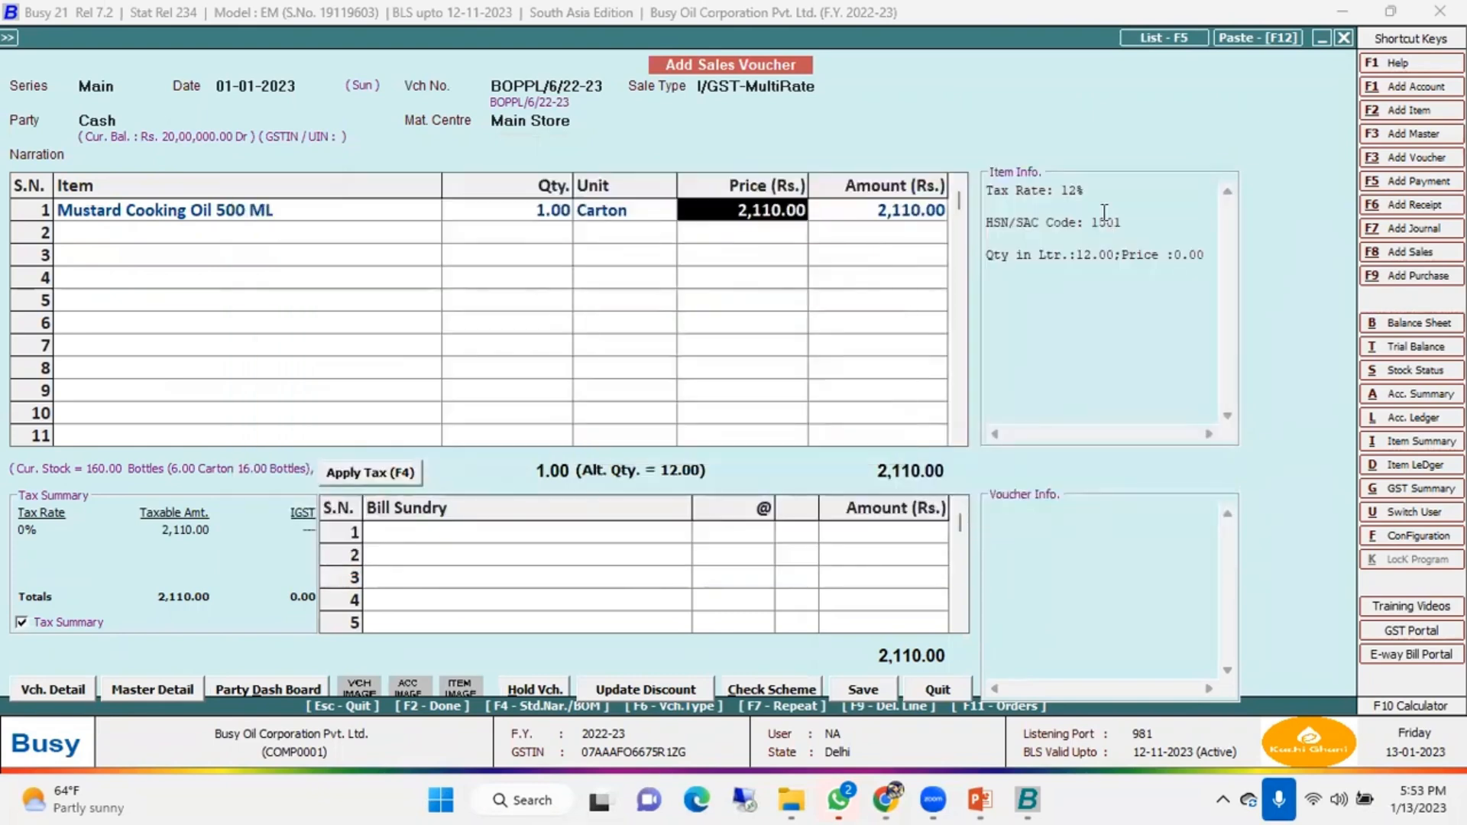
key("Escape")
key("Left")
key("Return")
Open the Expiring Batches report and choose entry-wise details as the level of detail
key("Left")
key("Right")
key("Down")
key("Up")
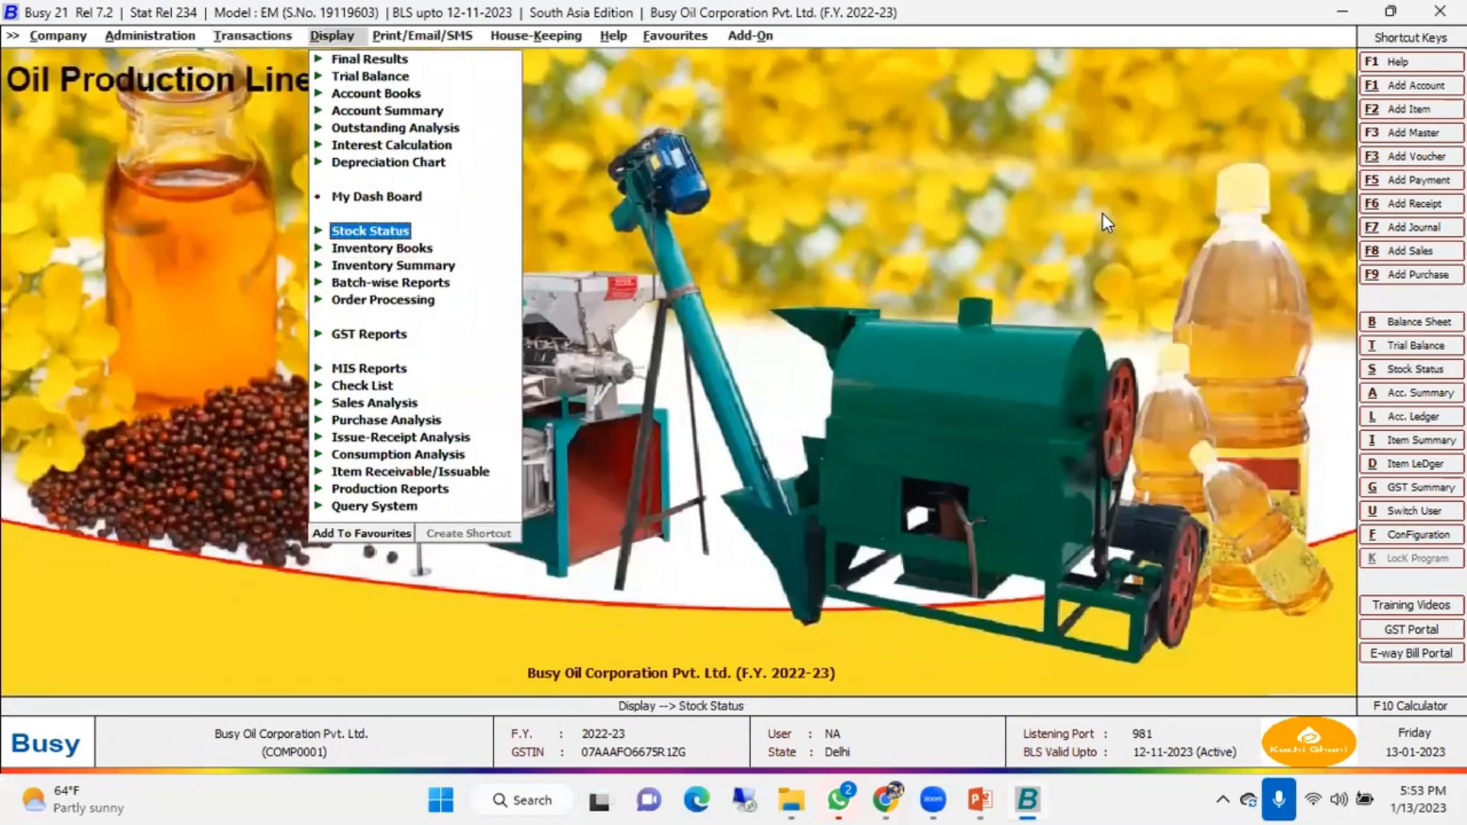
key("Right")
key("Down")
key("Left")
key("Left")
key("Down")
key("Down")
key("Down")
key("Right")
key("Down")
key("Down")
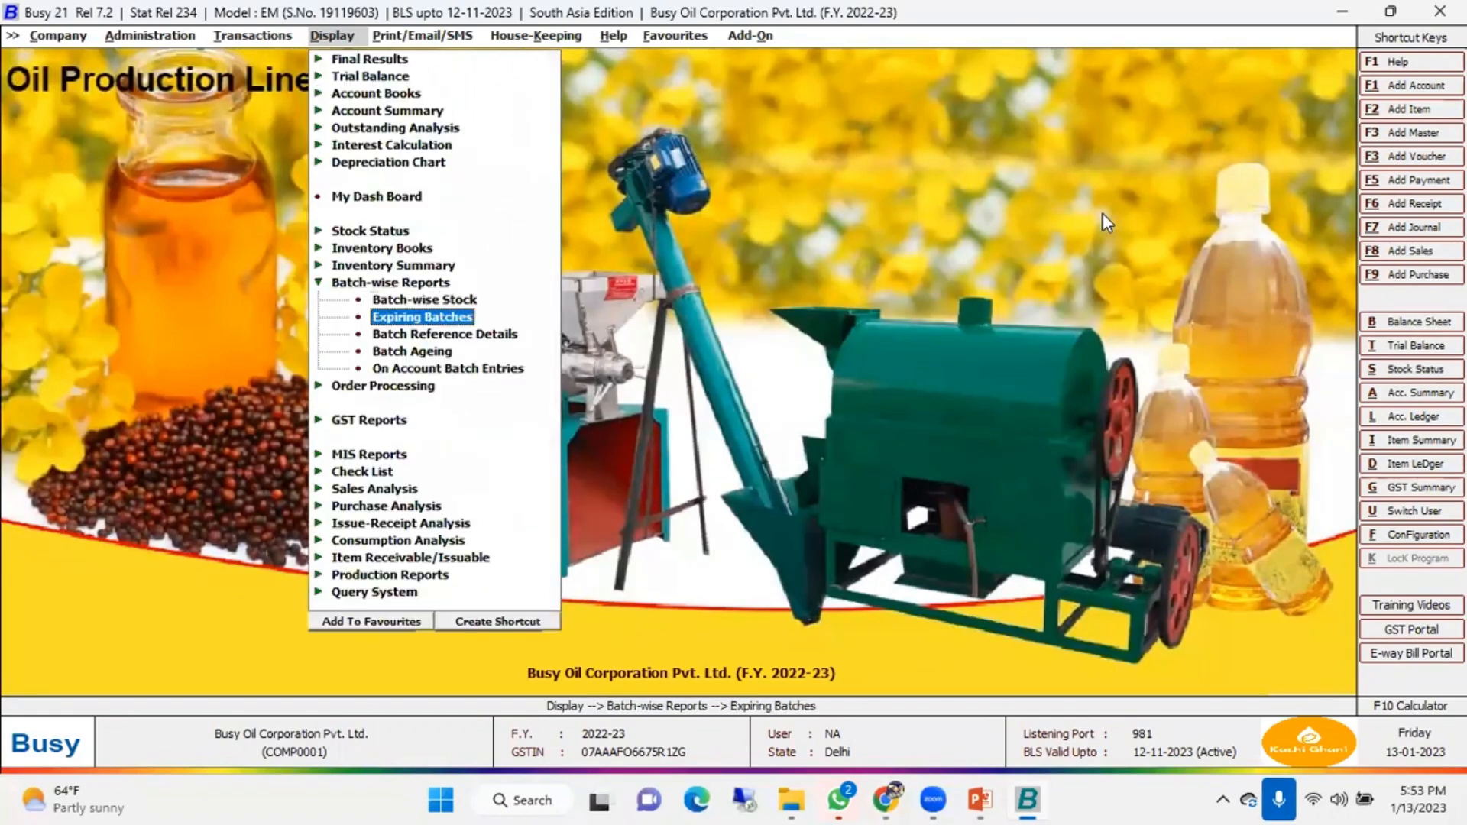
key("Return")
key("Right")
key("Right")
key("Return")
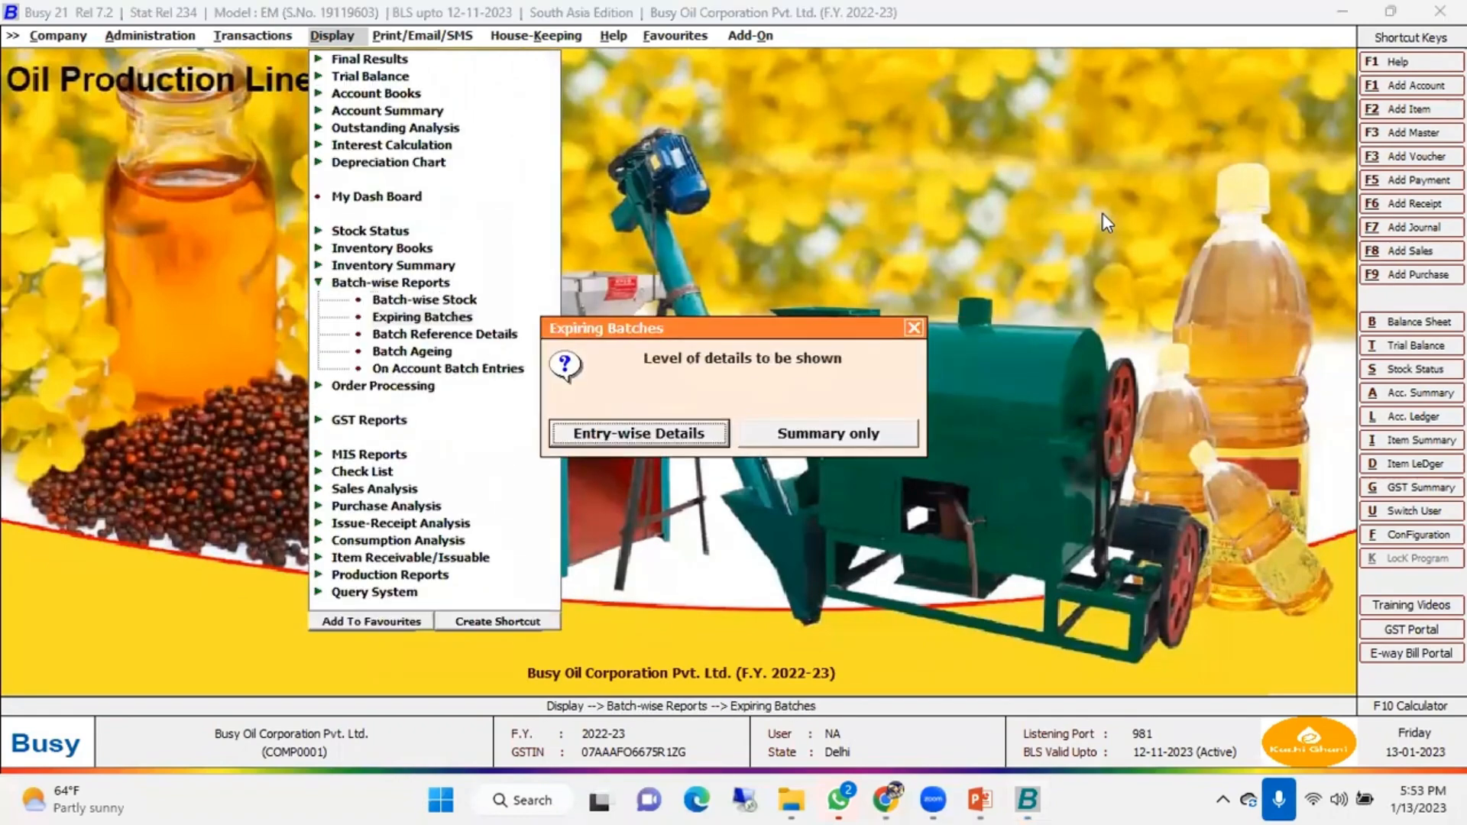
key("Return")
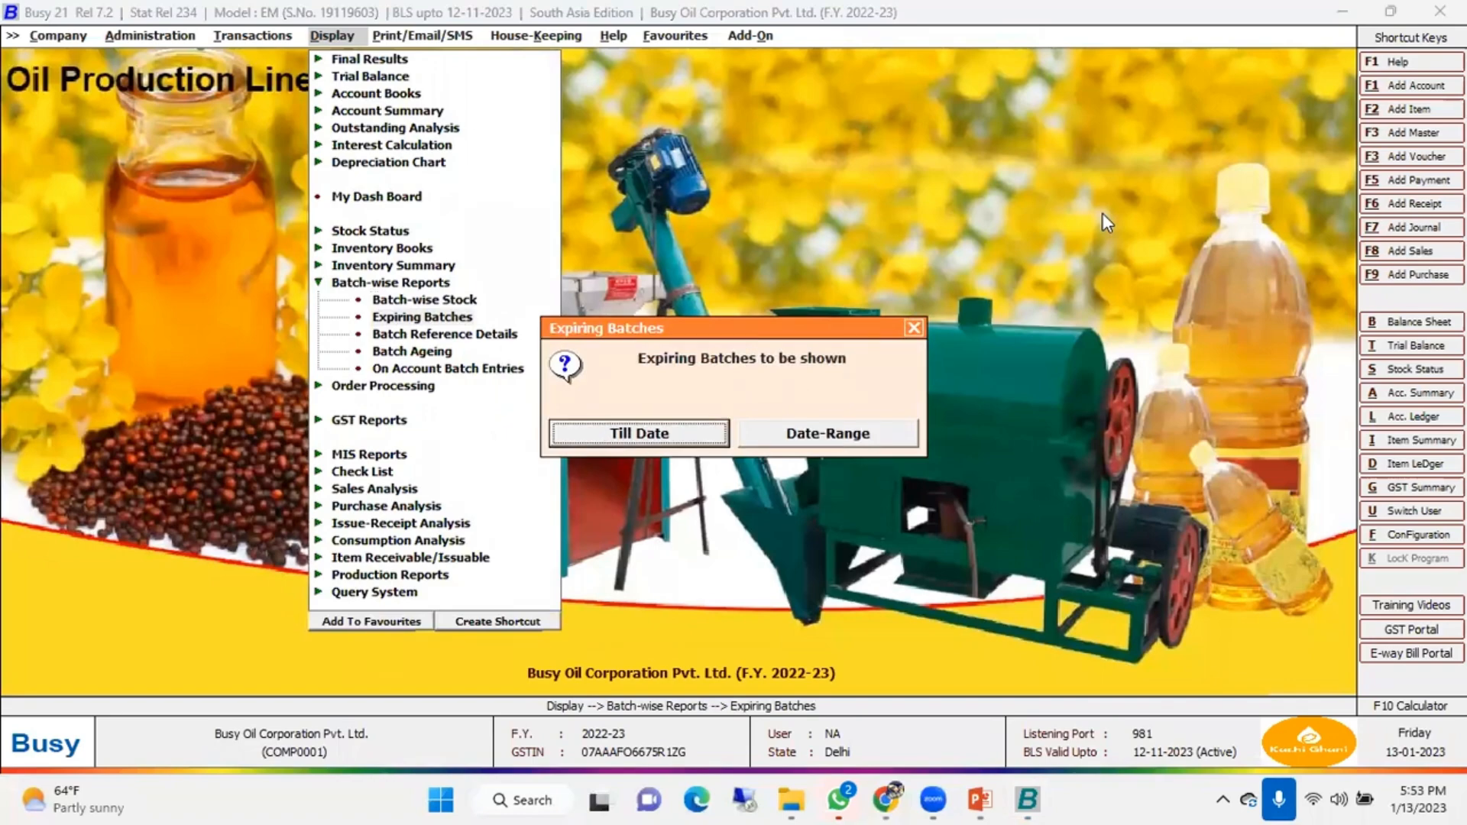
Generate the expiring batches report for all items in Main Store till date 31-12-2022
key("Return")
type("31.12")
key("Return")
key("Return")
key("Return")
key("Return")
key("Return")
key("Return")
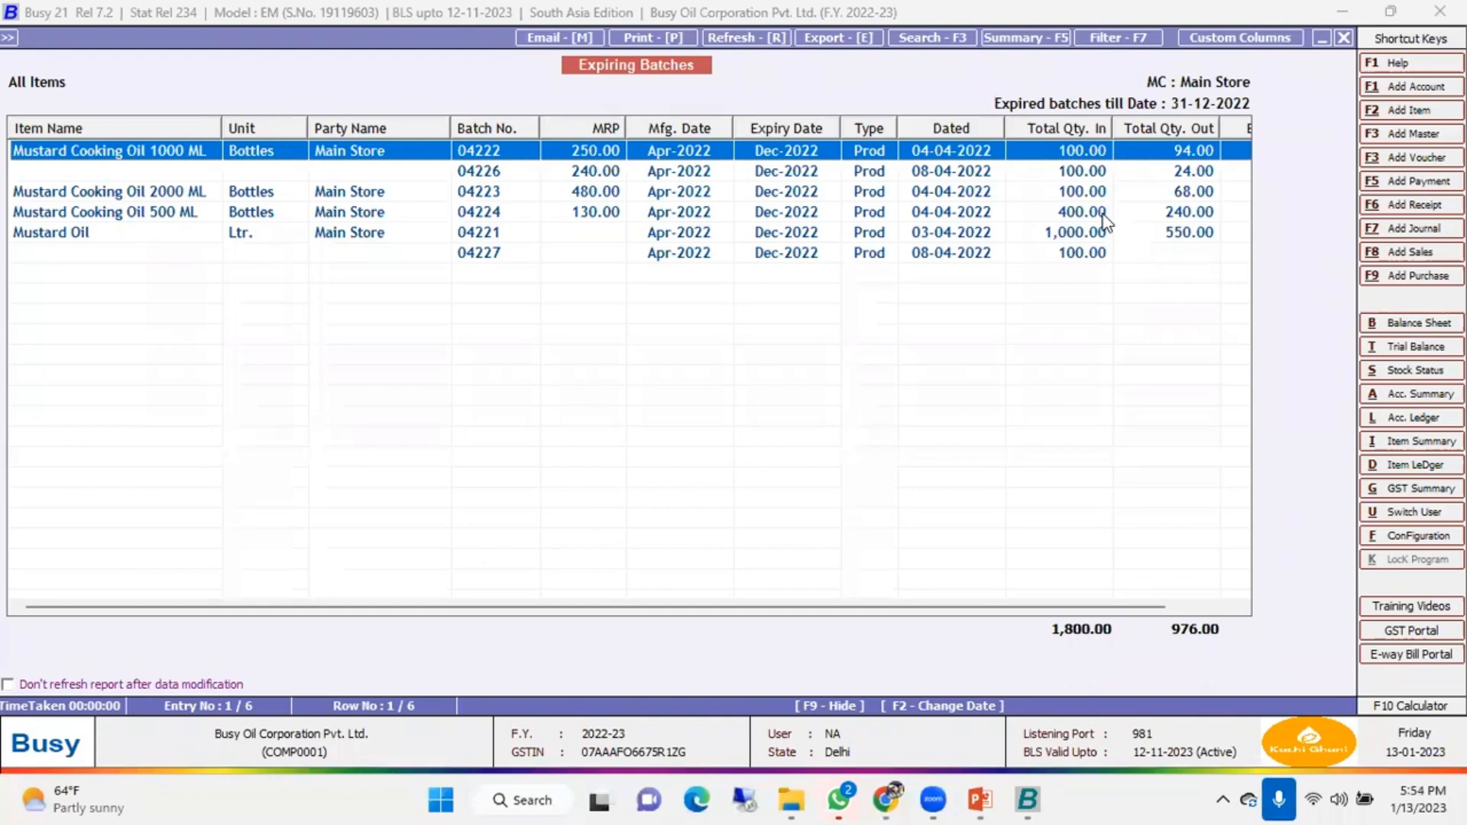
Close the expiring batches report and bring up the options of the Batch-wise Stock report
key("Escape")
key("Escape")
key("Escape")
key("Up")
key("Return")
key("Return")
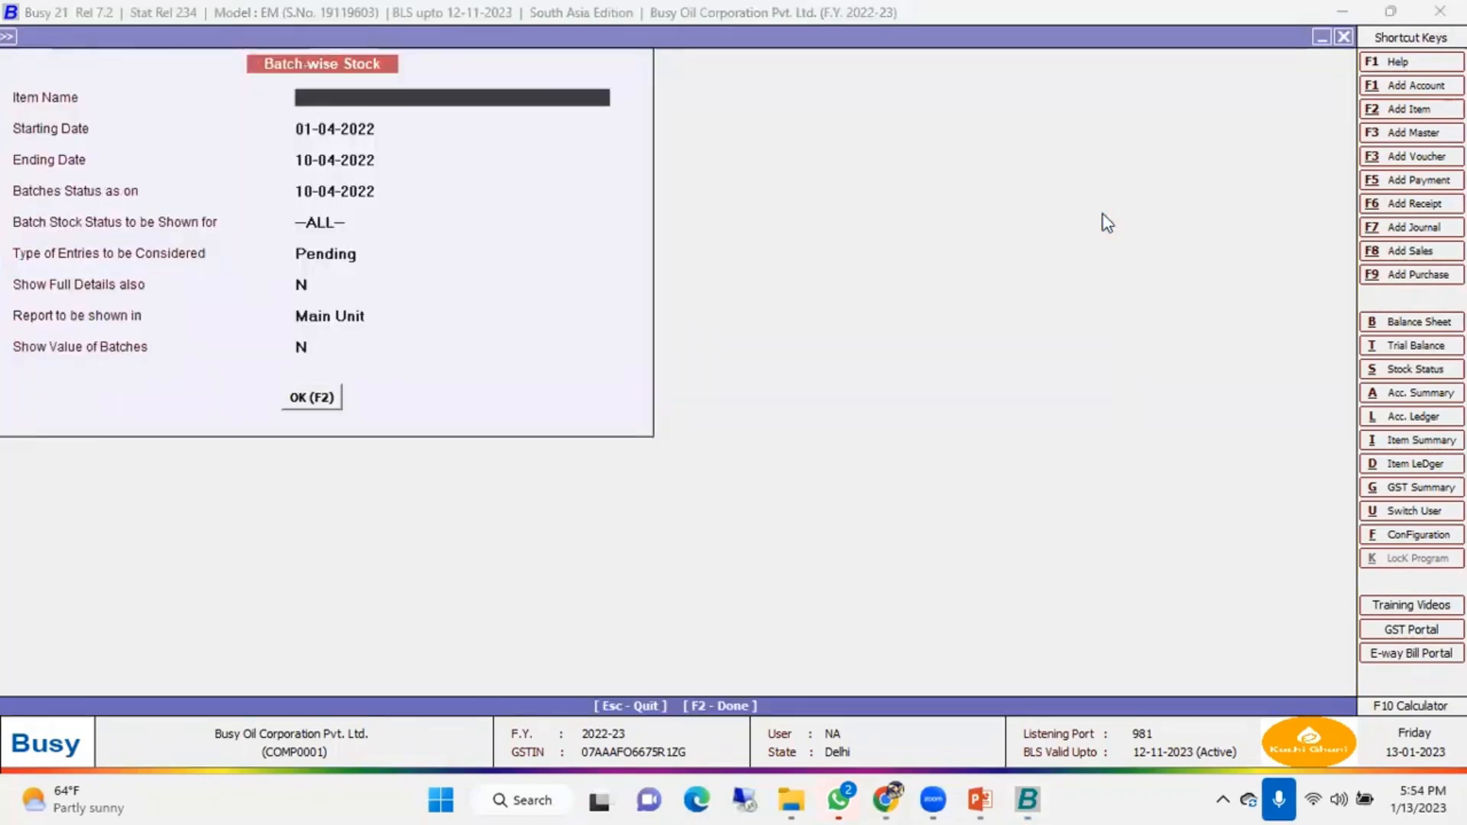
Generate the pending batch-wise stock of Mustard Cooking Oil 1000 ML from 01-04-2022 to 10-04-2022 in the main unit
key("Return")
key("Return")
key("Return")
key("Return")
key("Return")
key("Return")
key("Return")
key("Return")
key("Return")
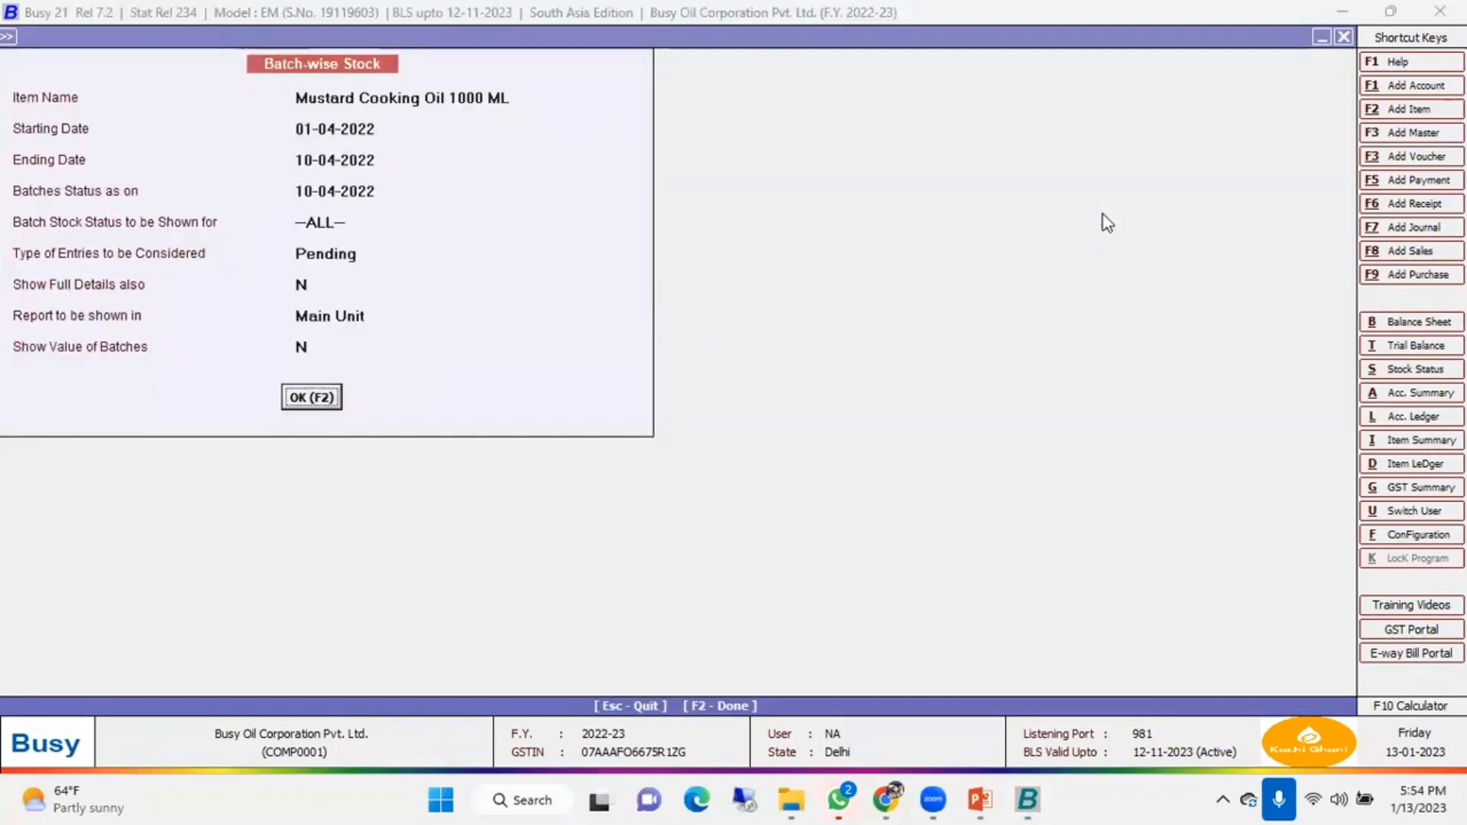
key("Return")
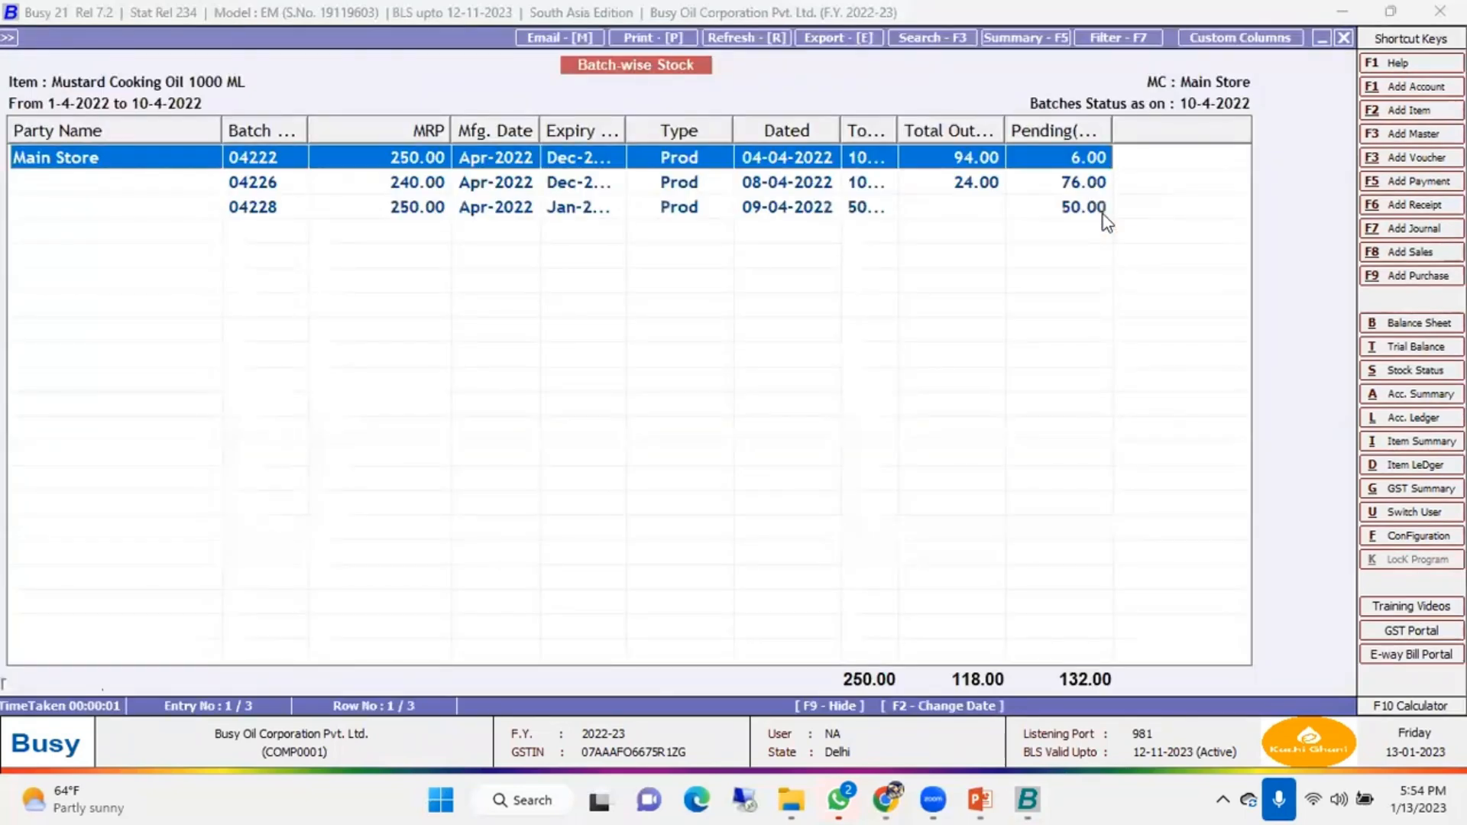
Leave the report, close the current company and open Busy Distribution Company instead
key("Escape")
key("Escape")
key("Escape")
key("Escape")
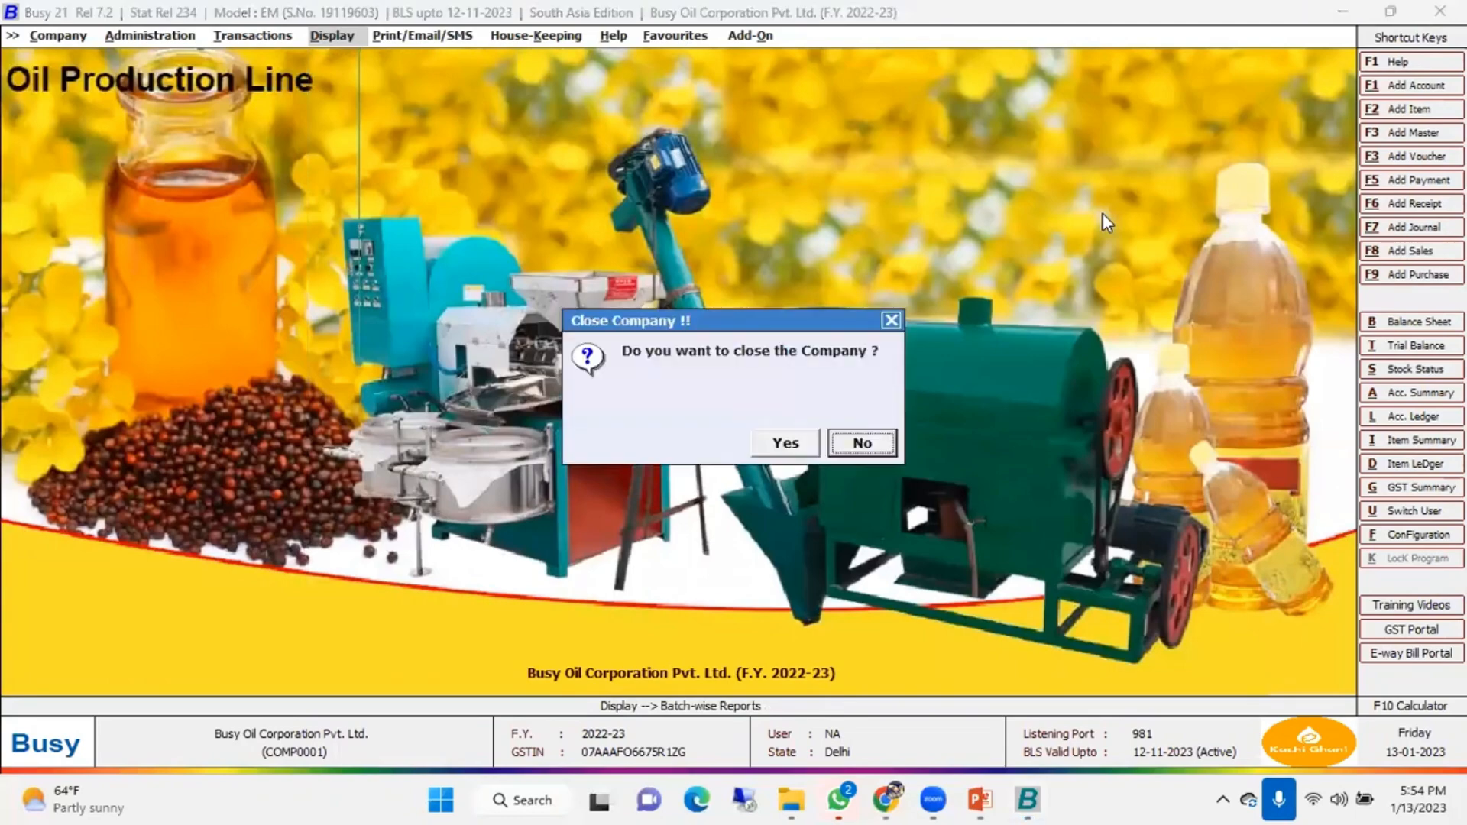
key("Left")
key("Return")
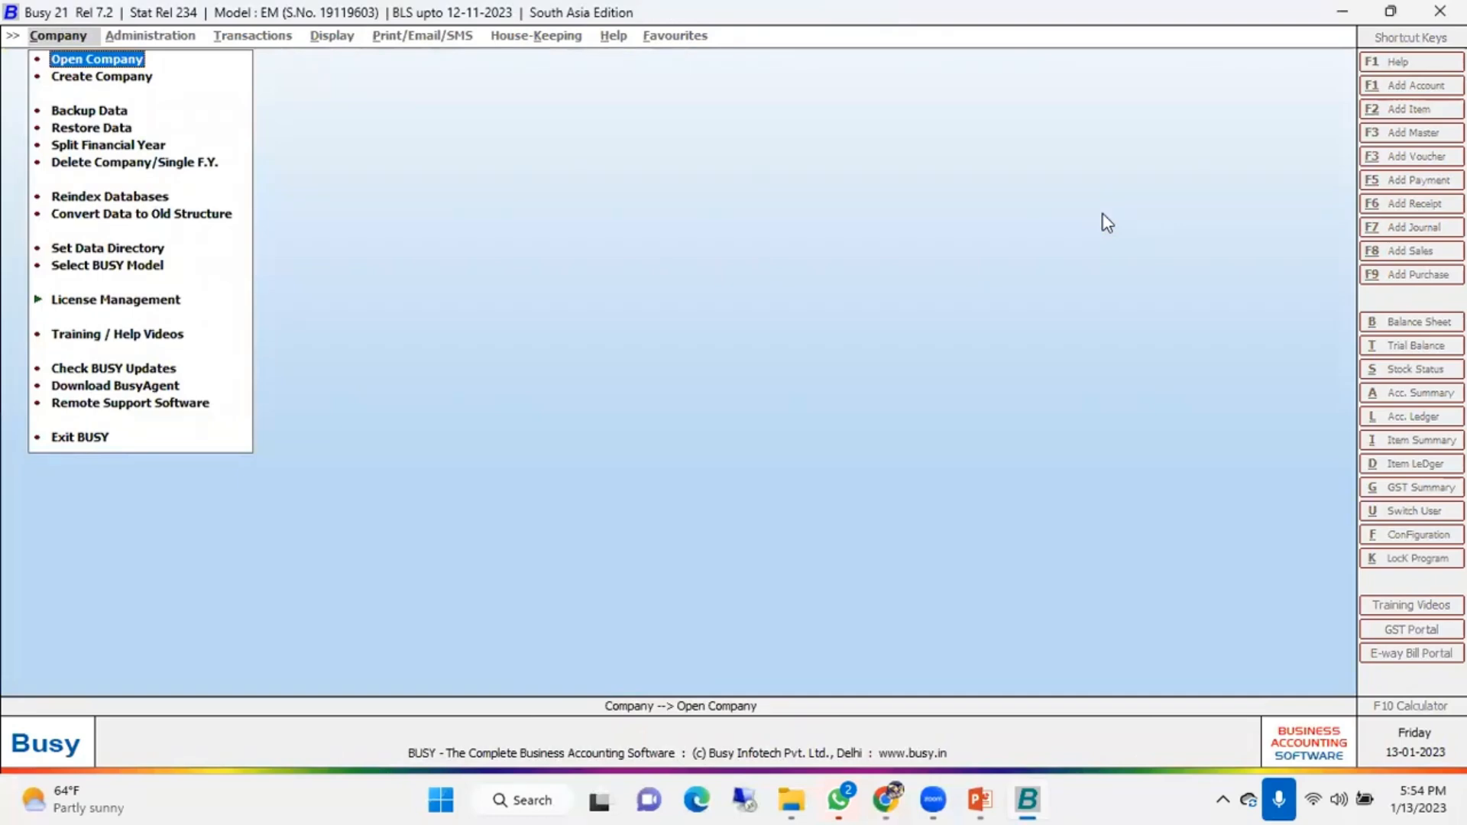
key("Return")
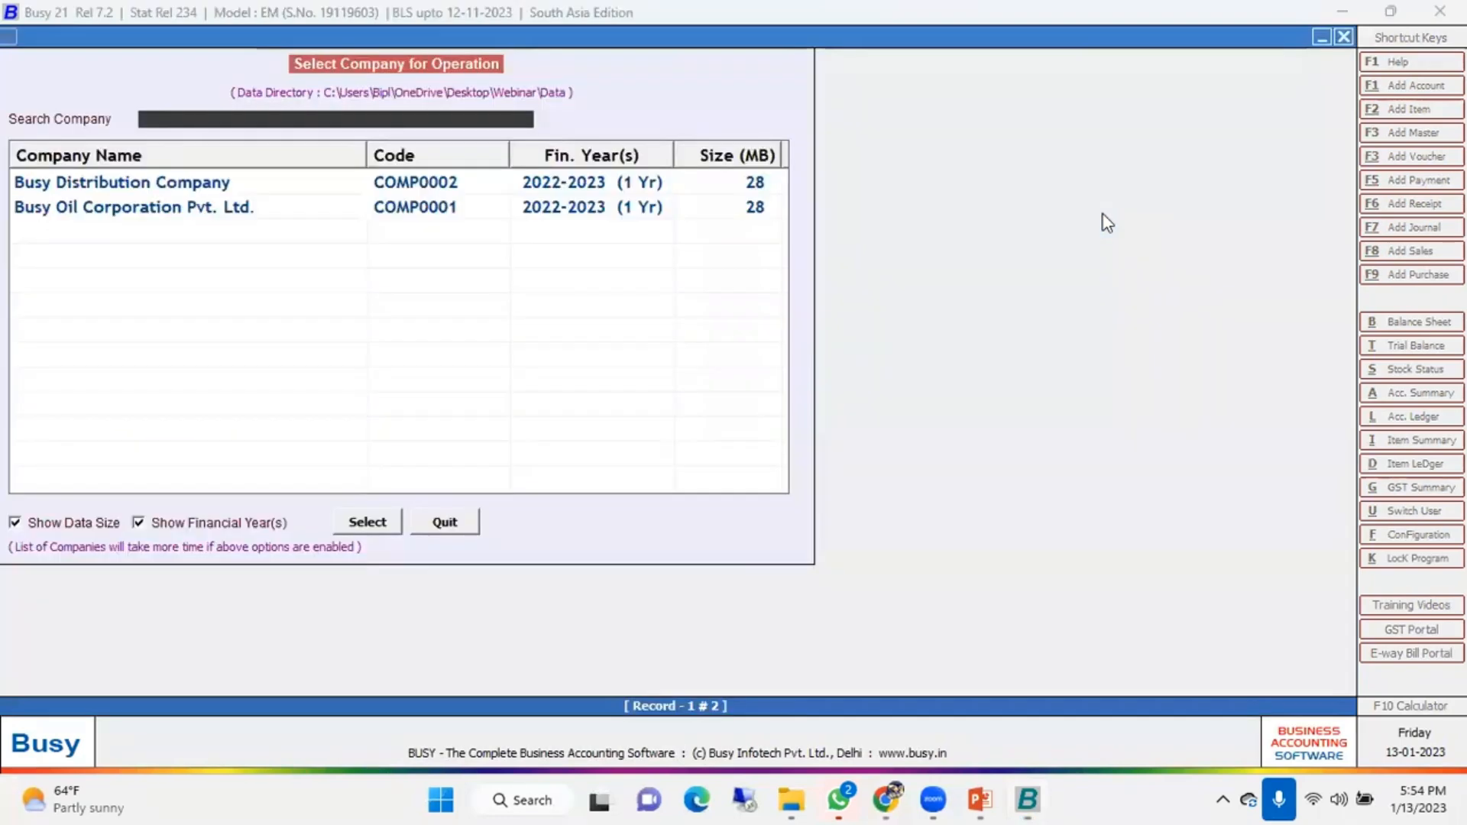
key("Return")
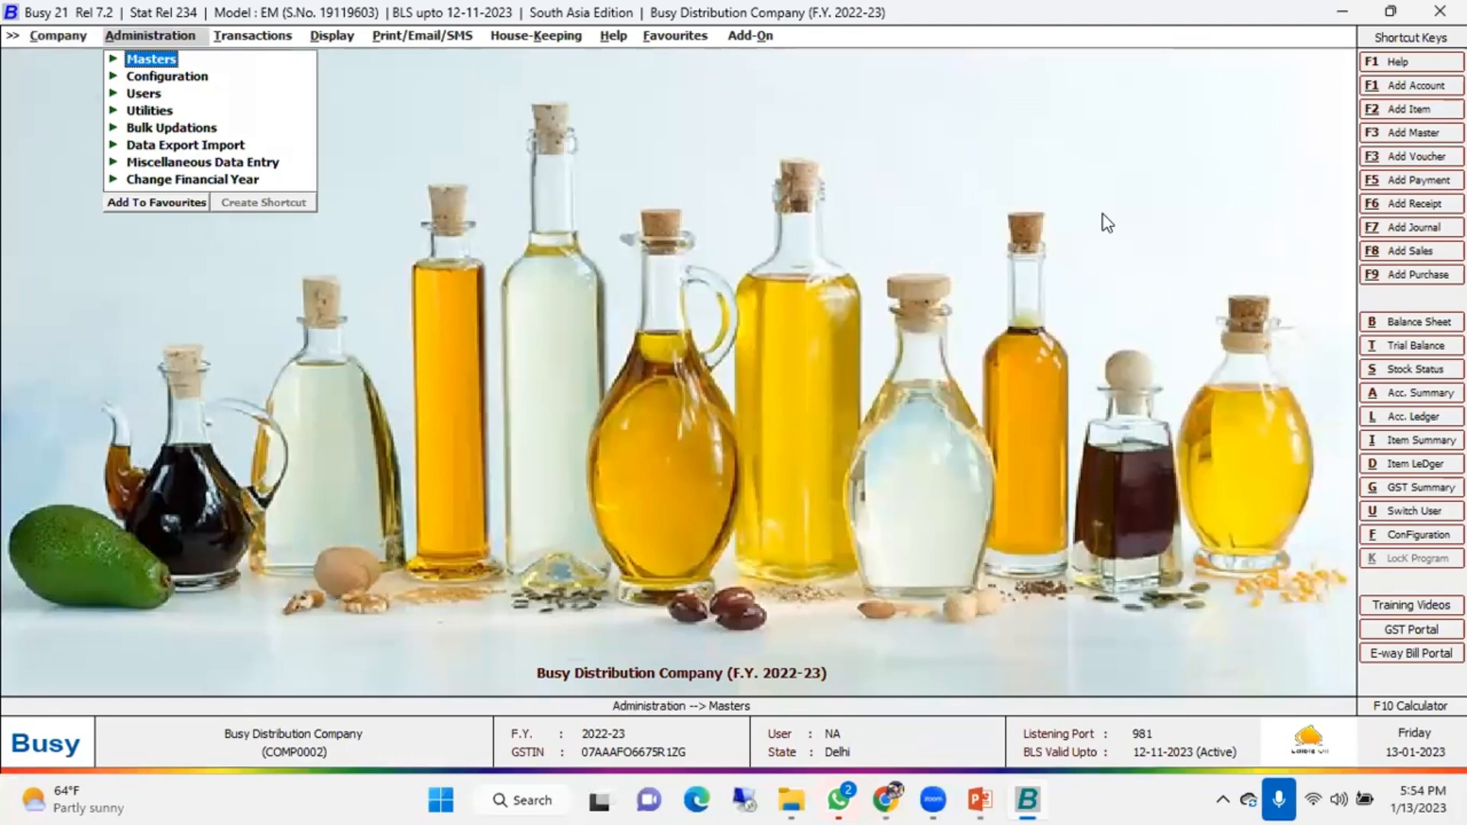
Open the inventory section of the company's features and options configuration
key("Down")
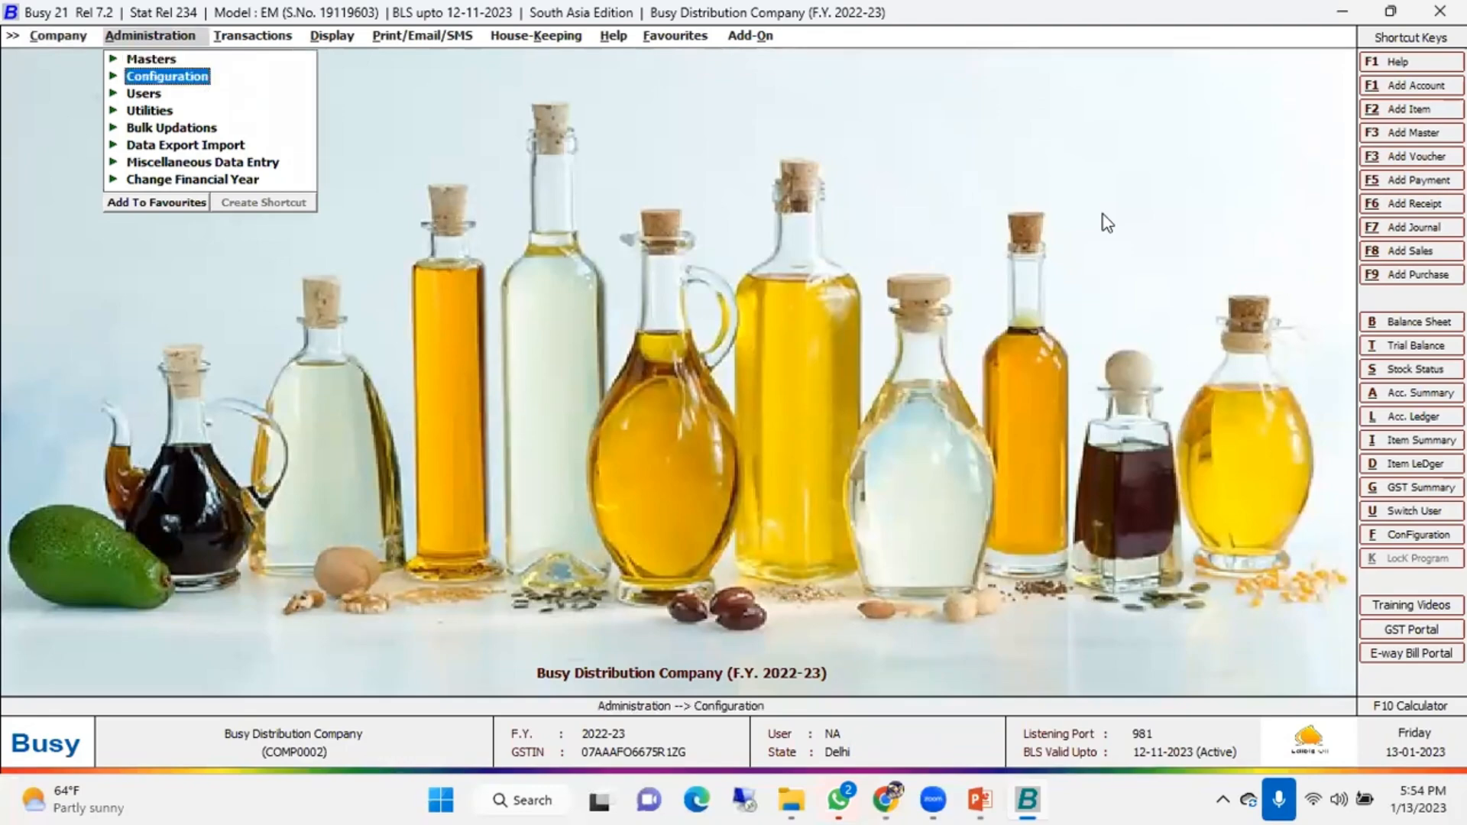
key("Return")
key("Down")
key("Up")
key("Return")
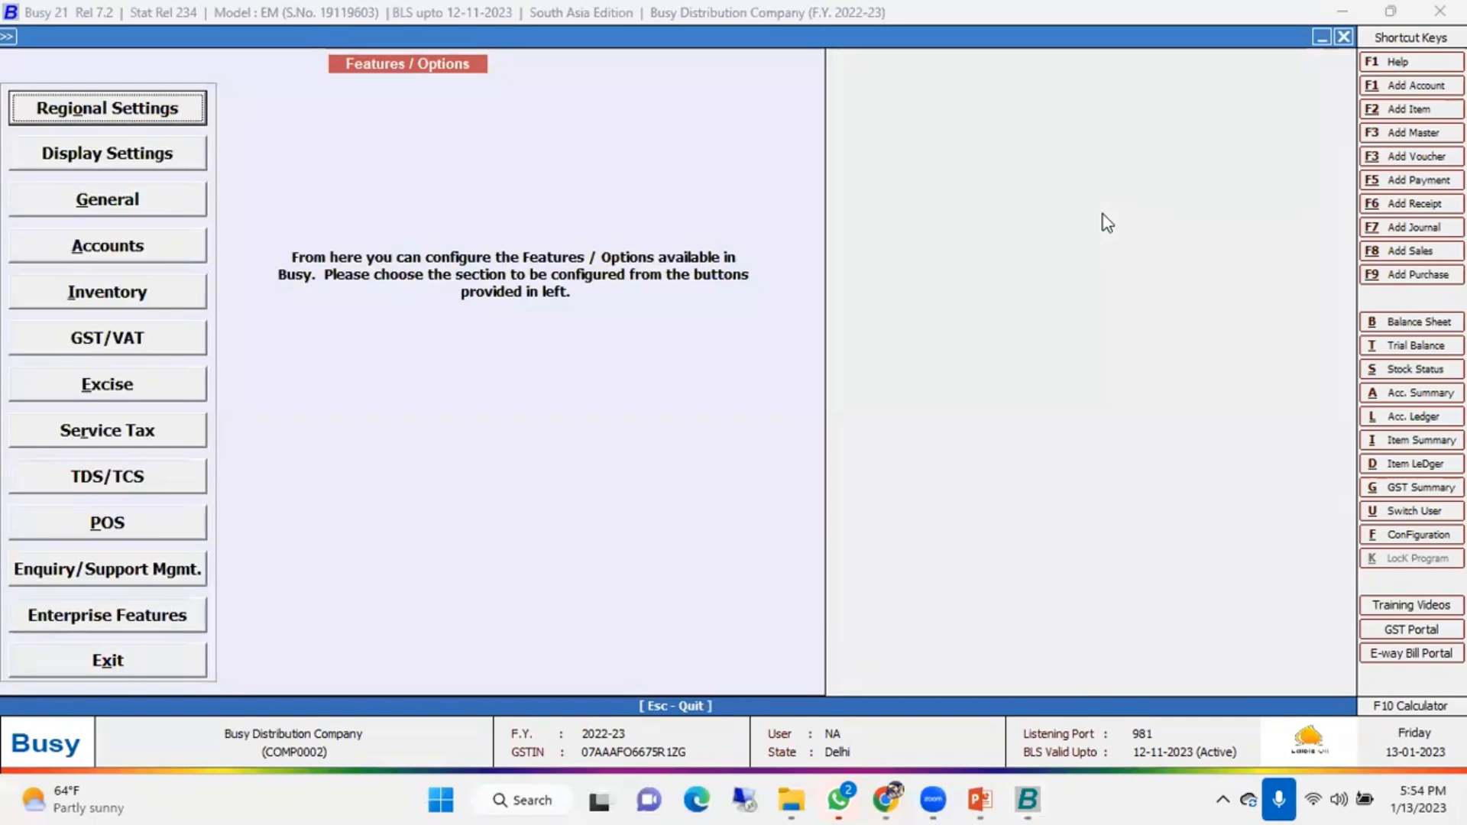
key("Down")
key("Down")
key("Down")
key("Down")
key("Down")
key("Up")
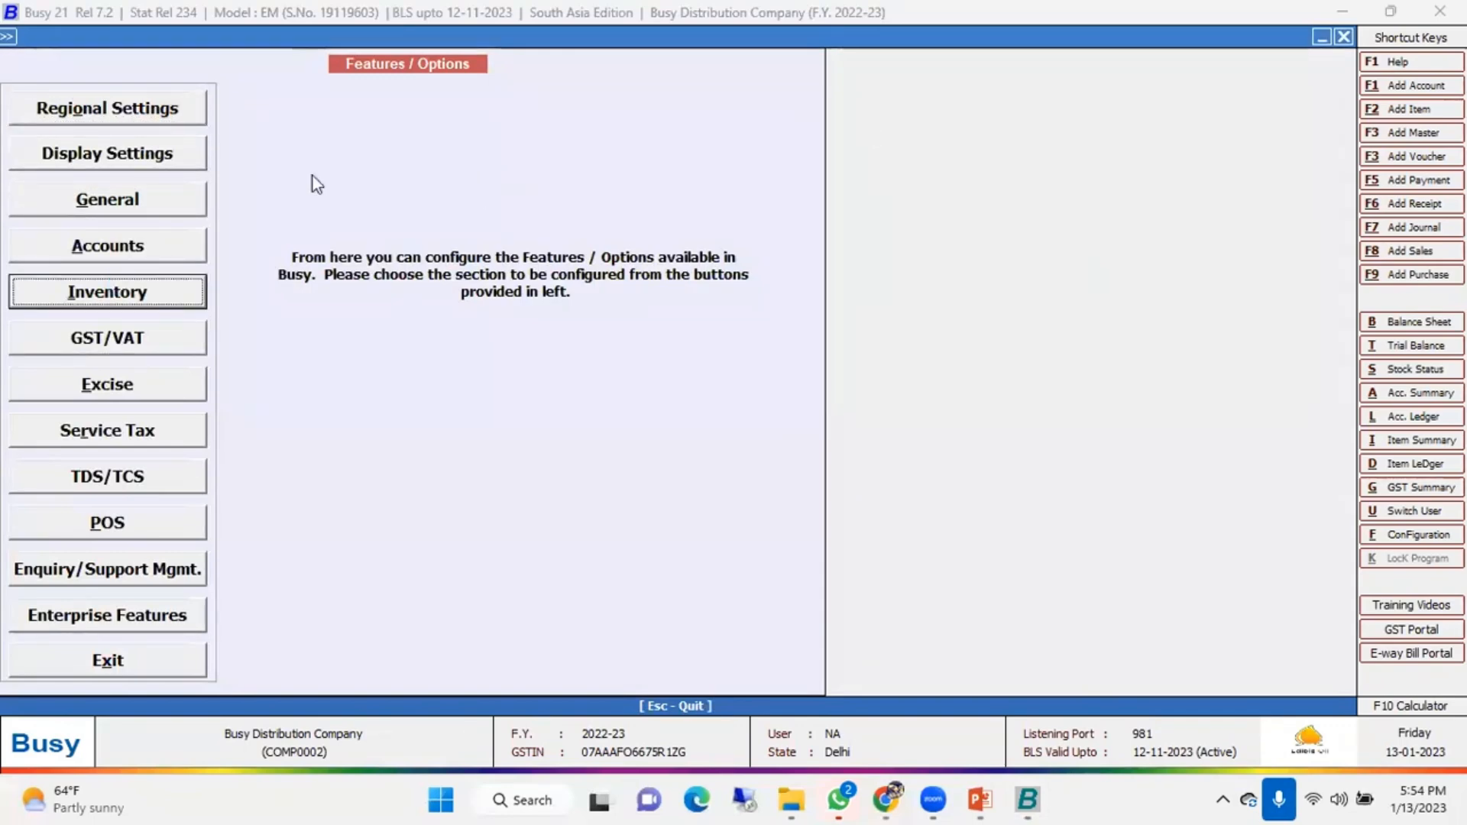
key("Return")
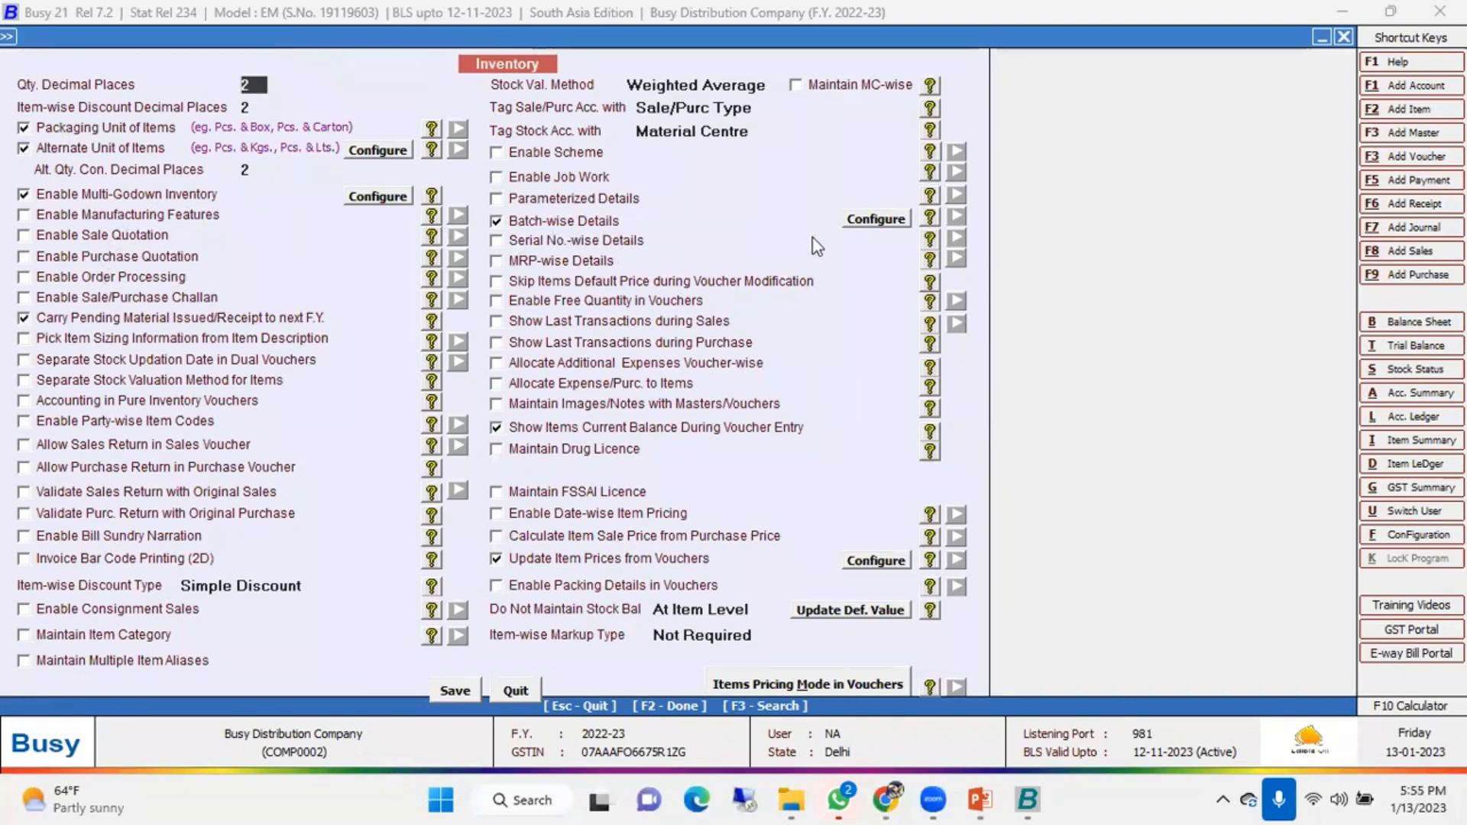
Examine the batch-wise detail options for date formats and expired batches, and leave the configuration without changing anything
left_click(877, 218)
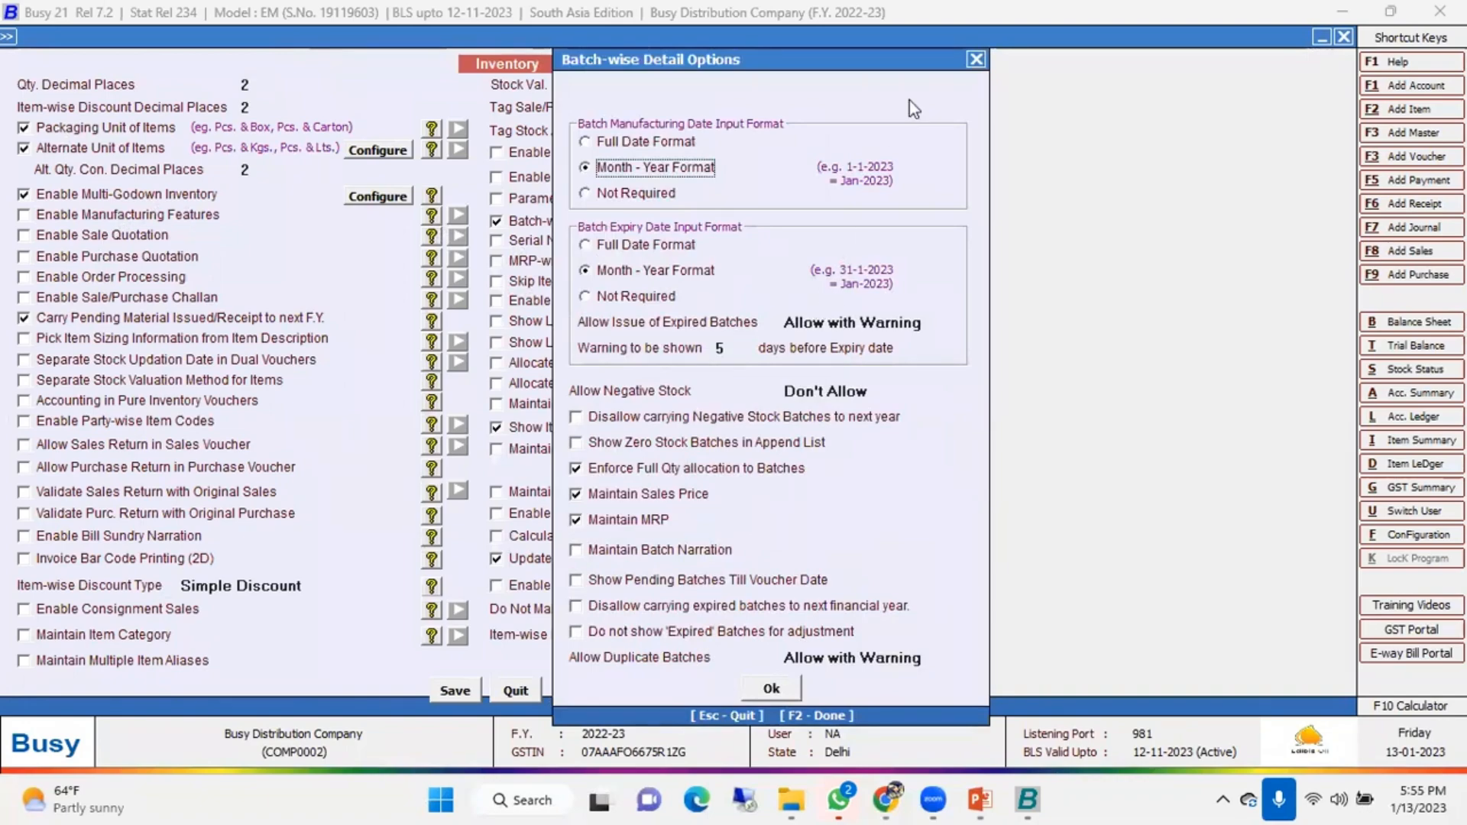
key("Escape")
key("Escape")
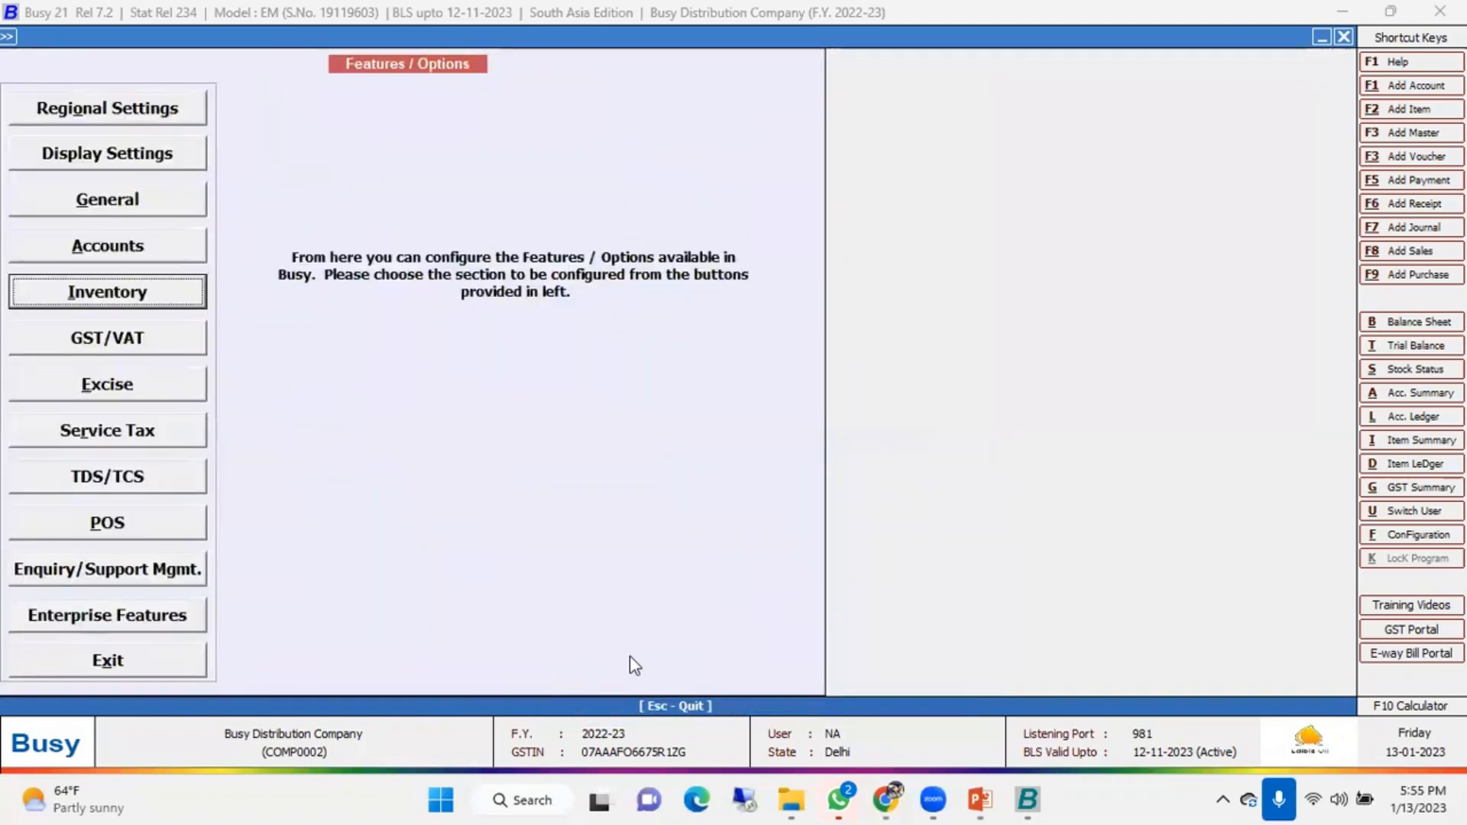
key("Escape")
List all item masters of Busy Distribution Company
key("Up")
key("Return")
key("Down")
key("Down")
key("Down")
key("Down")
key("Down")
key("Down")
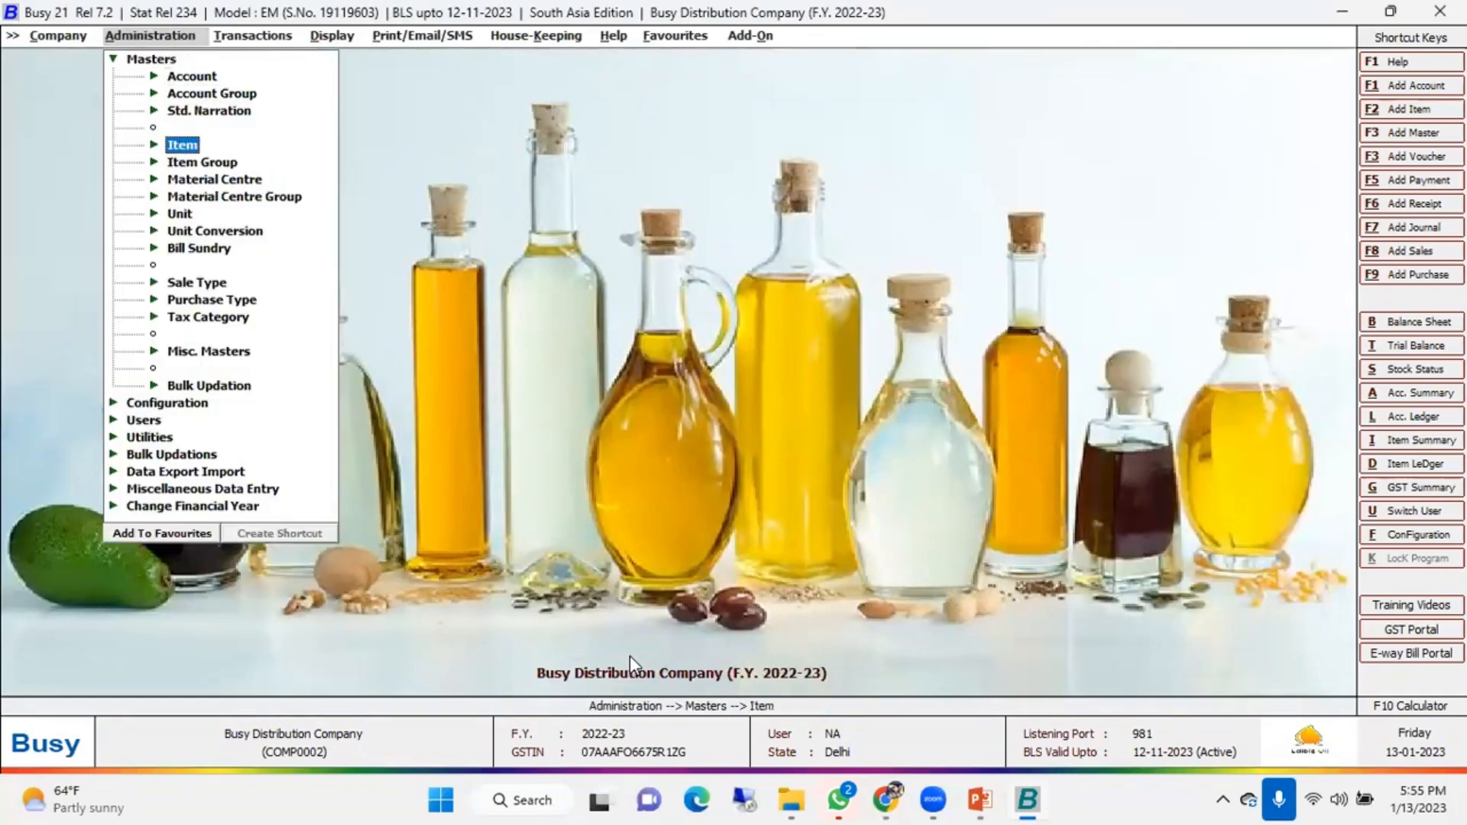
key("Up")
key("Up")
key("Down")
key("Down")
key("Up")
key("Up")
key("Return")
key("Down")
key("Down")
key("Down")
key("Return")
key("Return")
key("Return")
key("Return")
key("Return")
key("Return")
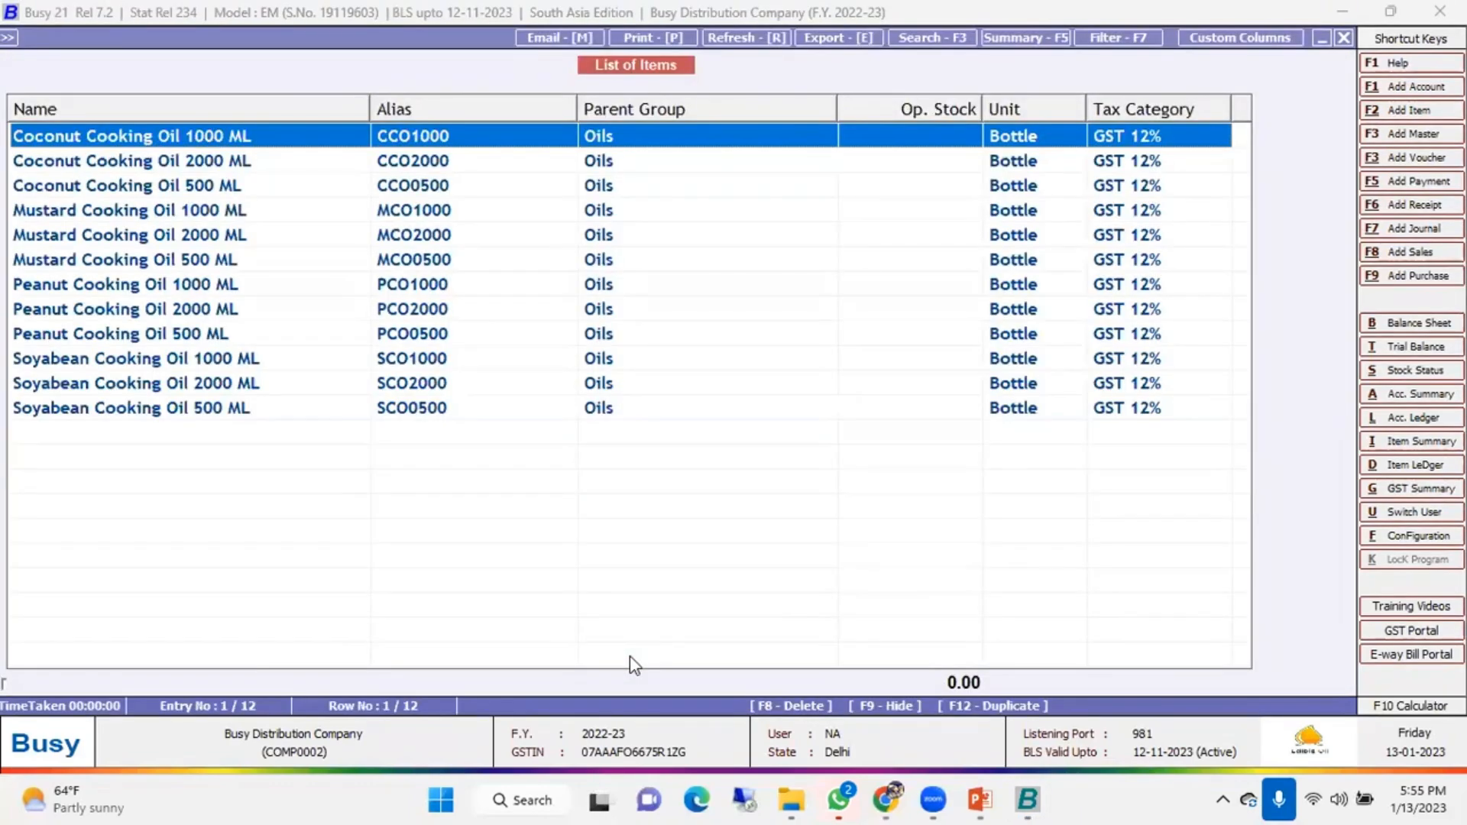
Look through the coconut, mustard, peanut and soyabean cooking oils in their 500, 1000 and 2000 ML packs
left_click(85, 388)
left_click(81, 167)
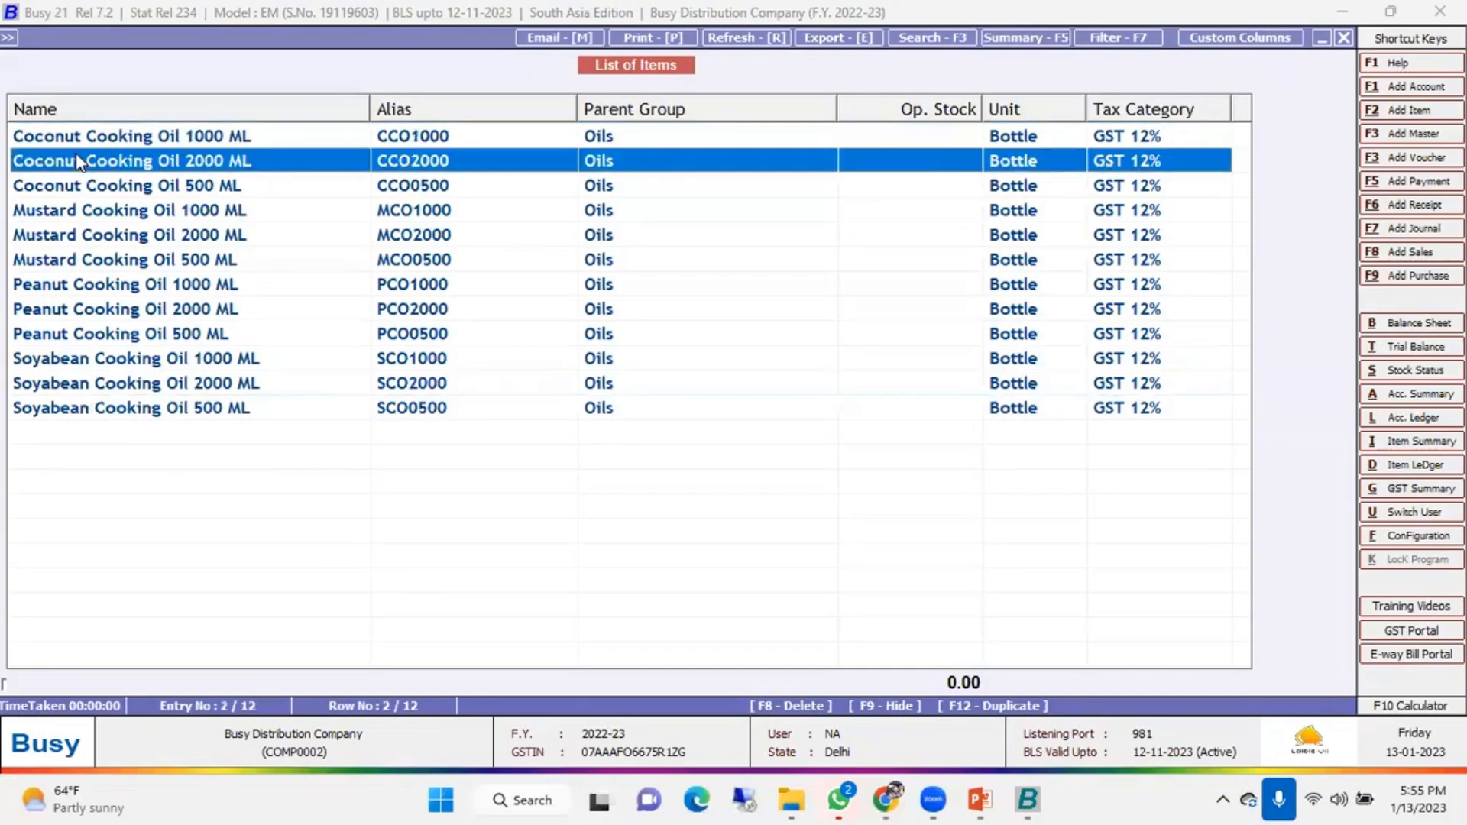
left_click(33, 240)
left_click(58, 287)
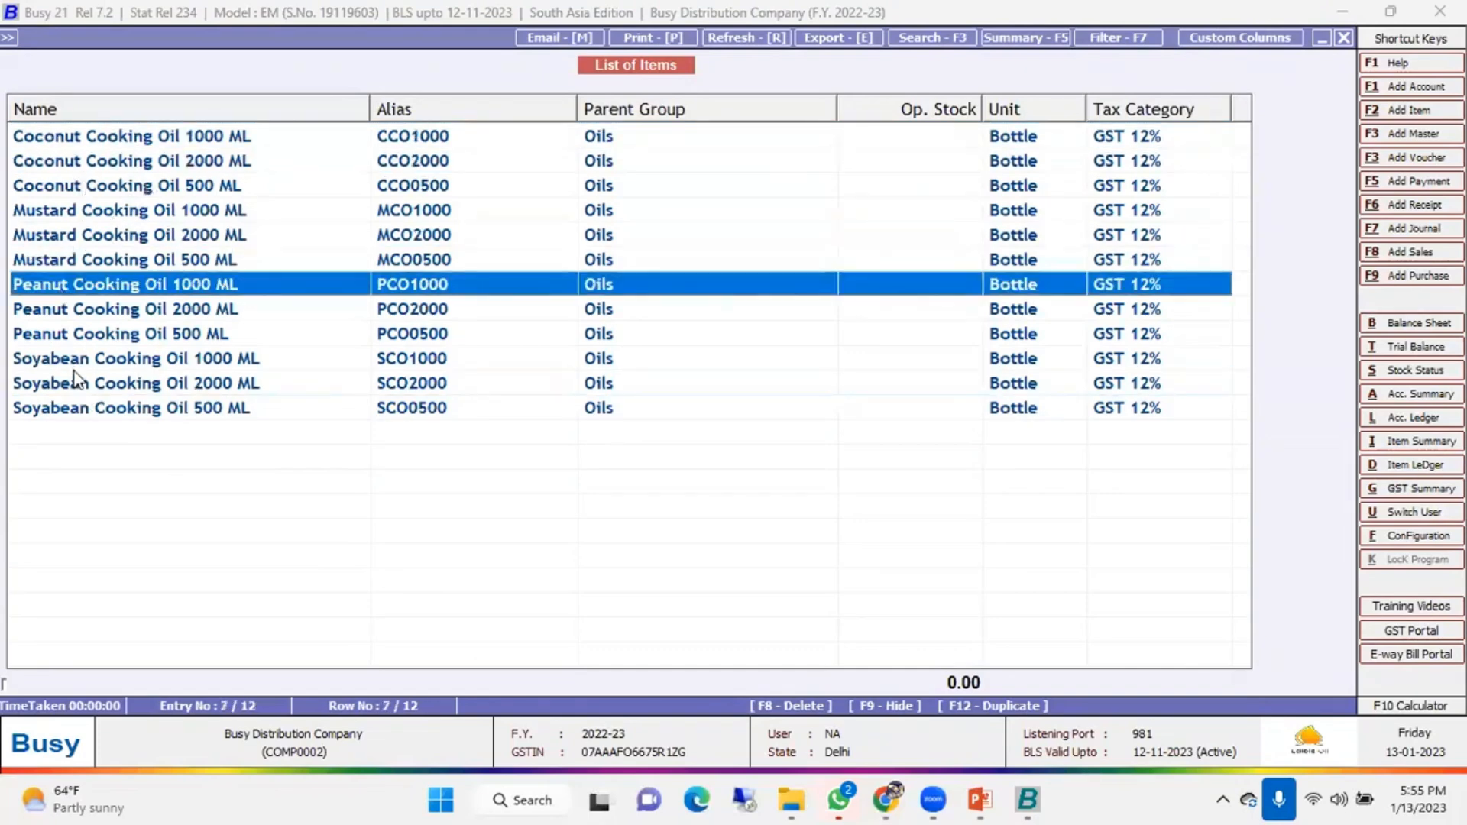
left_click(131, 364)
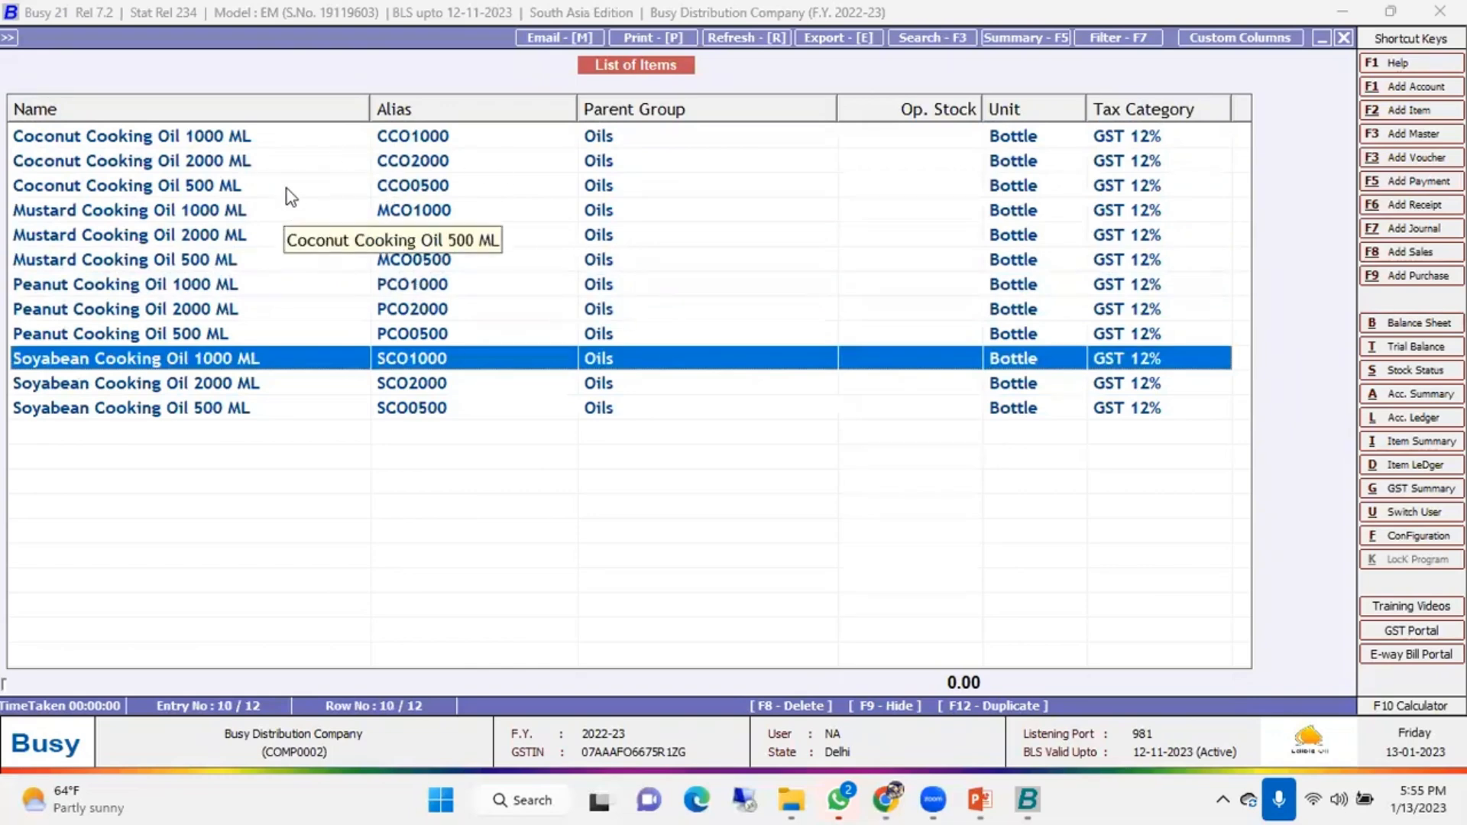
left_click_drag(202, 140, 205, 200)
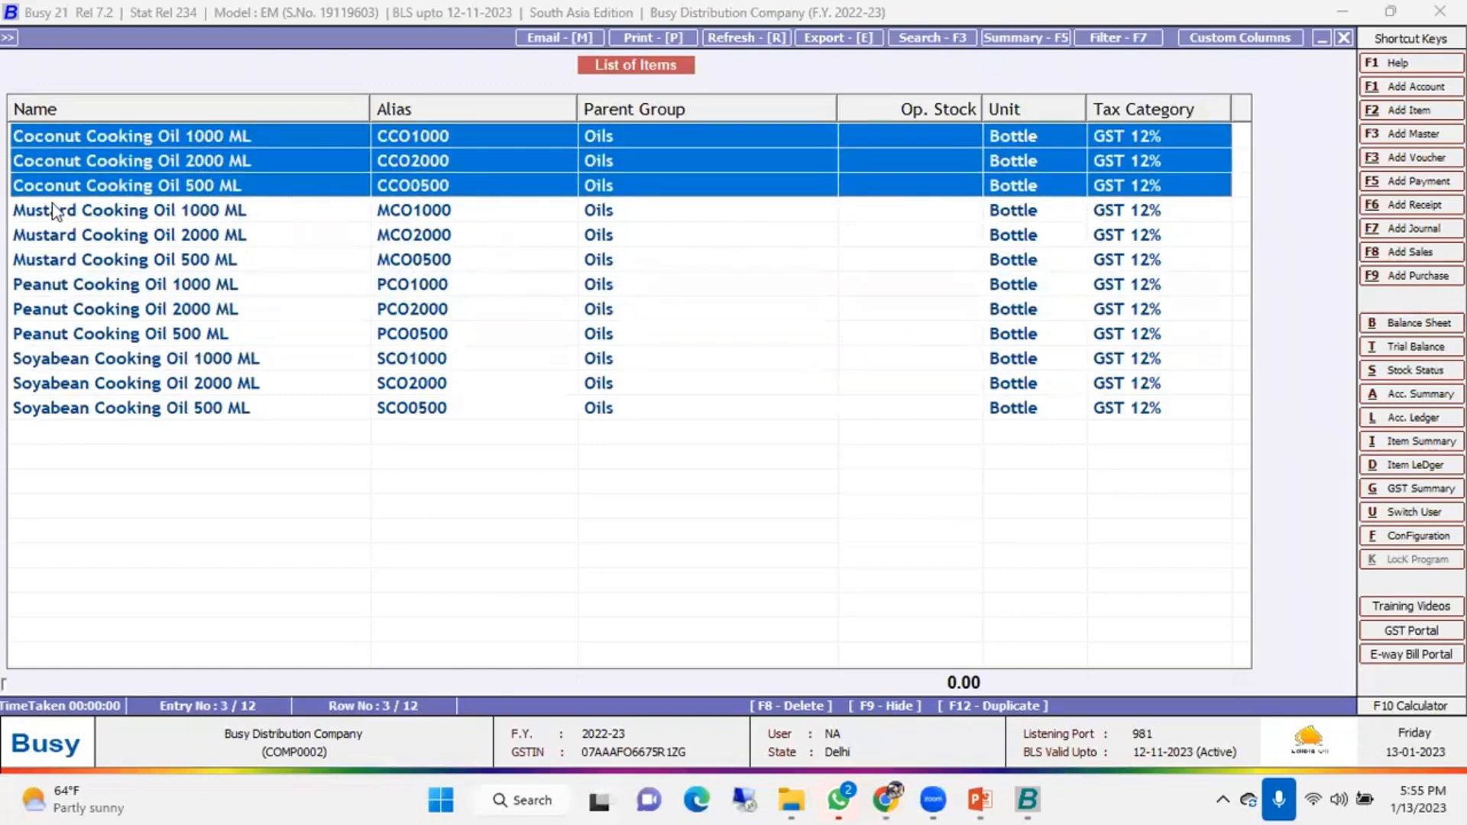
left_click(214, 137)
left_click(214, 161)
left_click(217, 186)
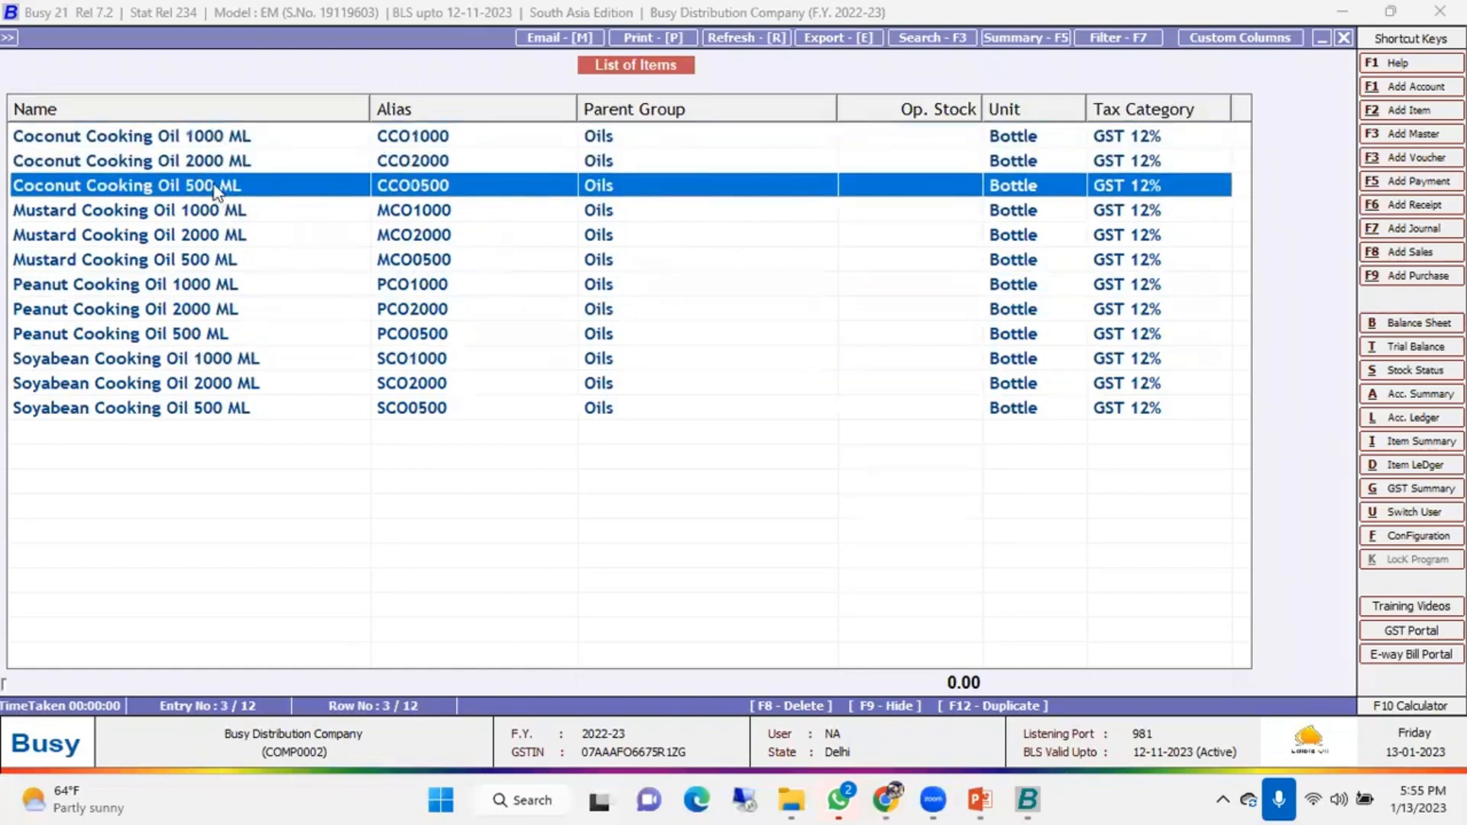
left_click(221, 213)
left_click(222, 243)
left_click(222, 258)
left_click(222, 213)
left_click(229, 162)
left_click(555, 211)
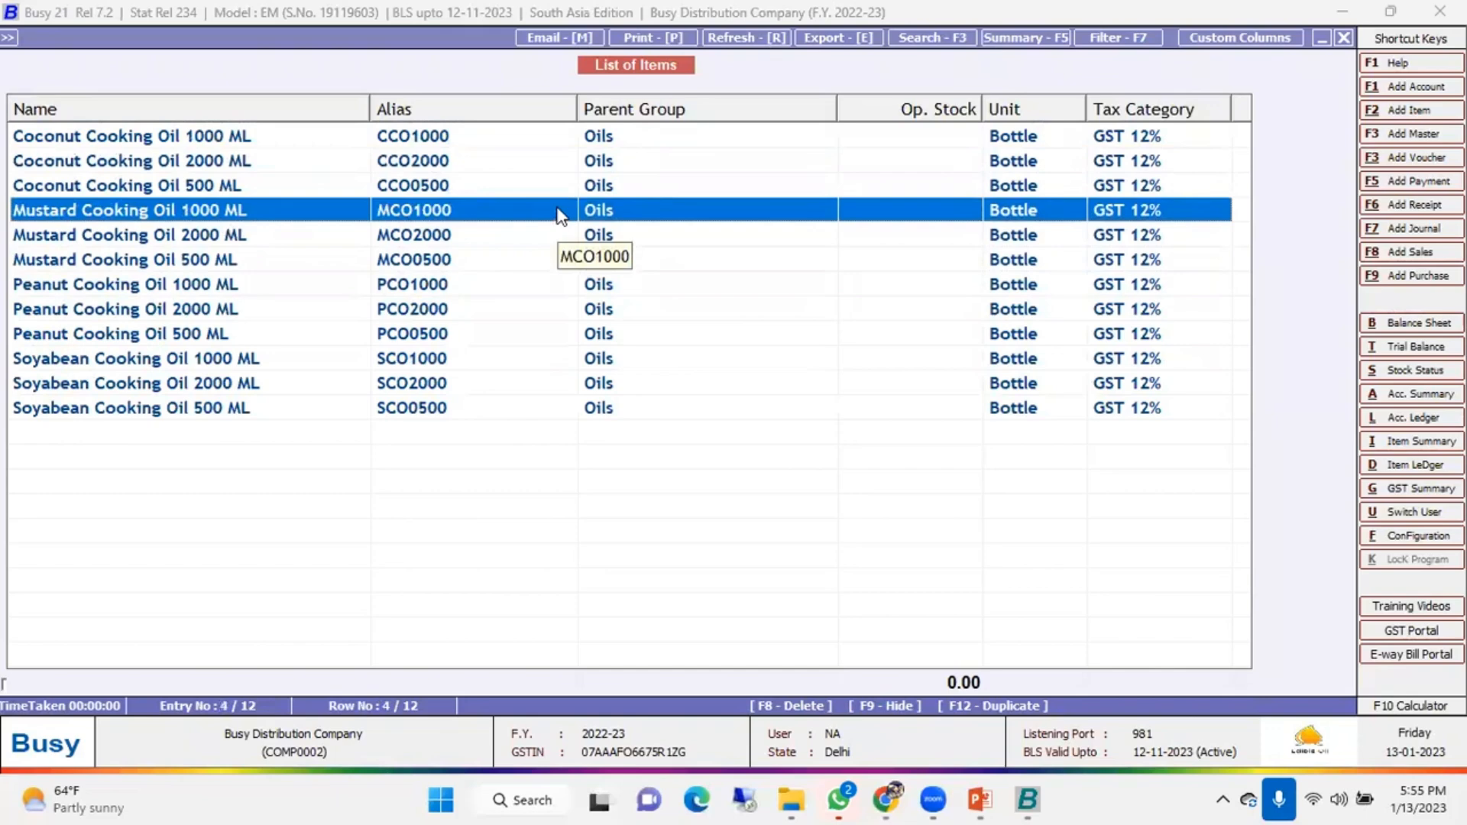
Open the item master of Coconut Cooking Oil 1000 ML and check its batch-wise setting and its main, alternate and packaging units
key("Up")
key("Up")
key("Up")
key("Return")
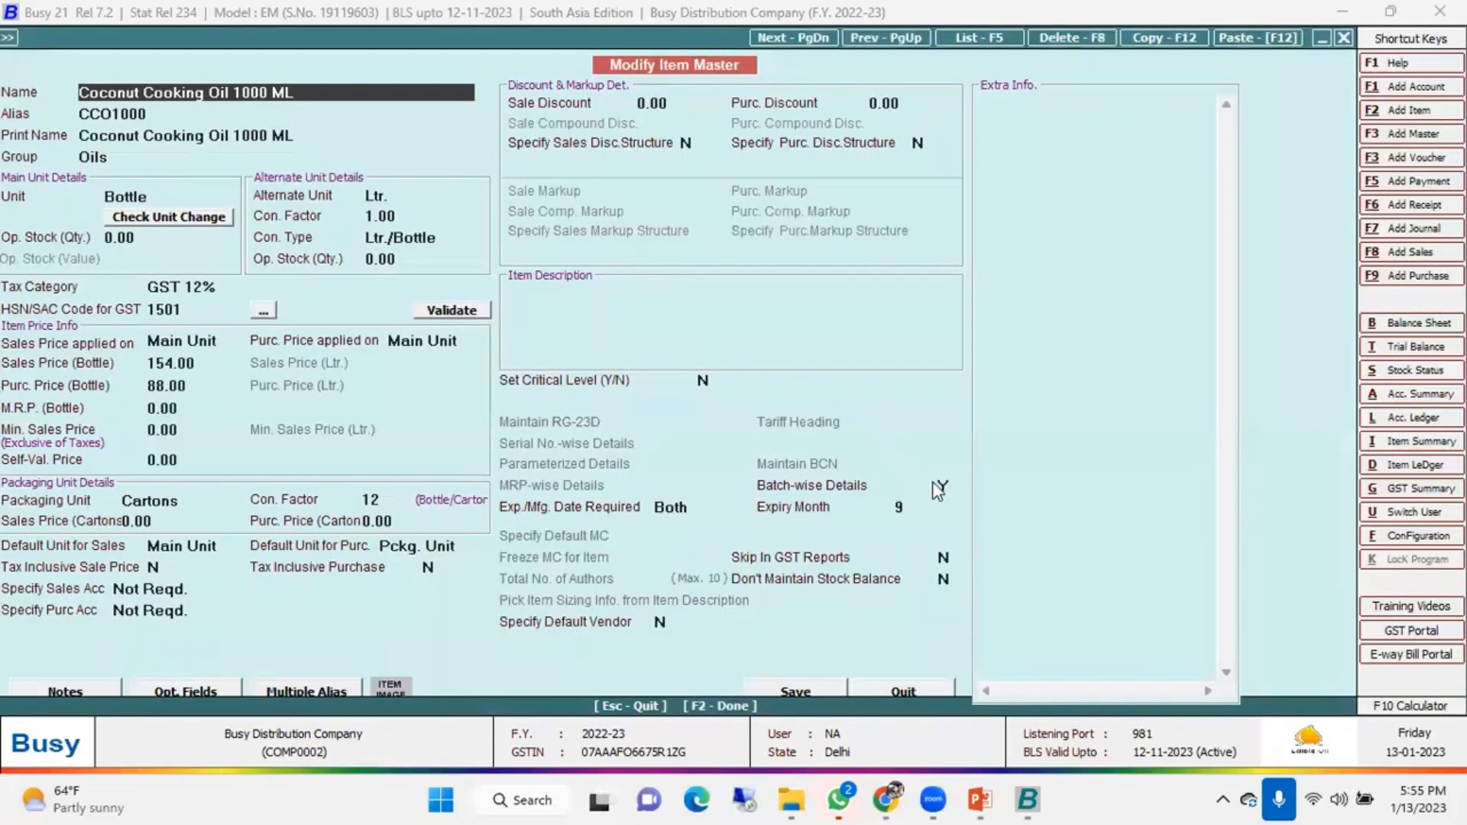
left_click(939, 487)
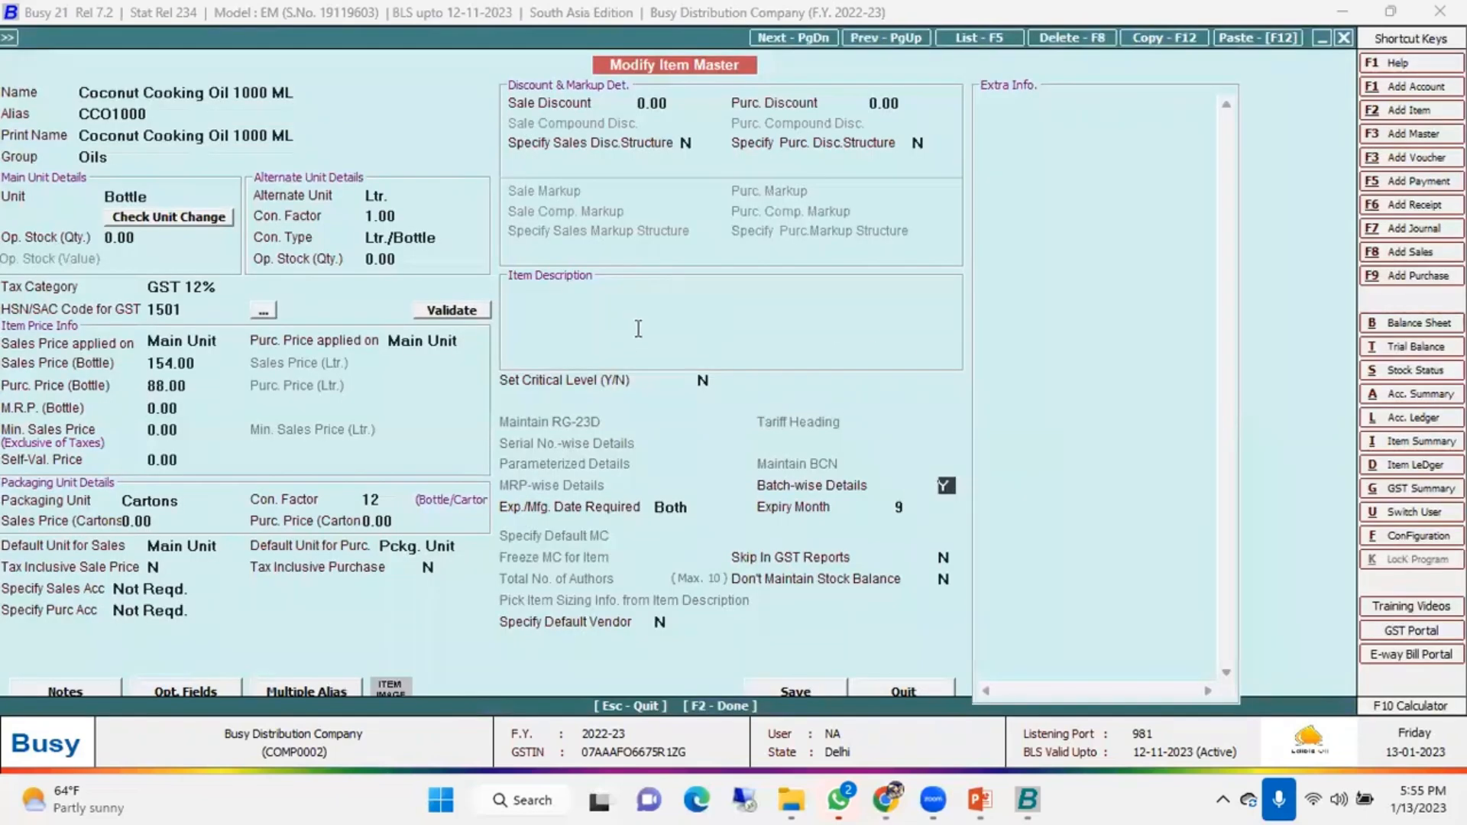
left_click(145, 197)
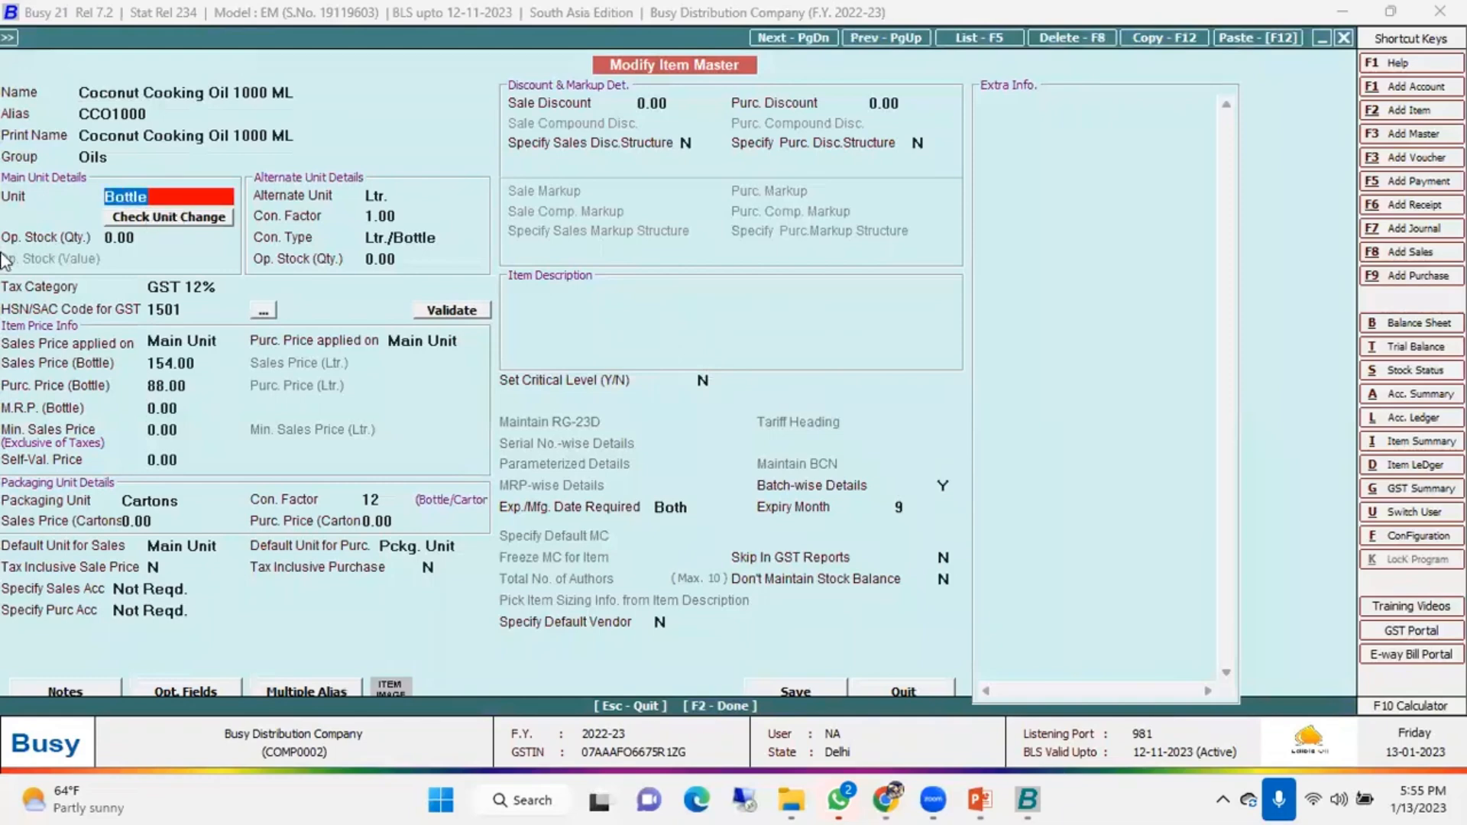
left_click(390, 195)
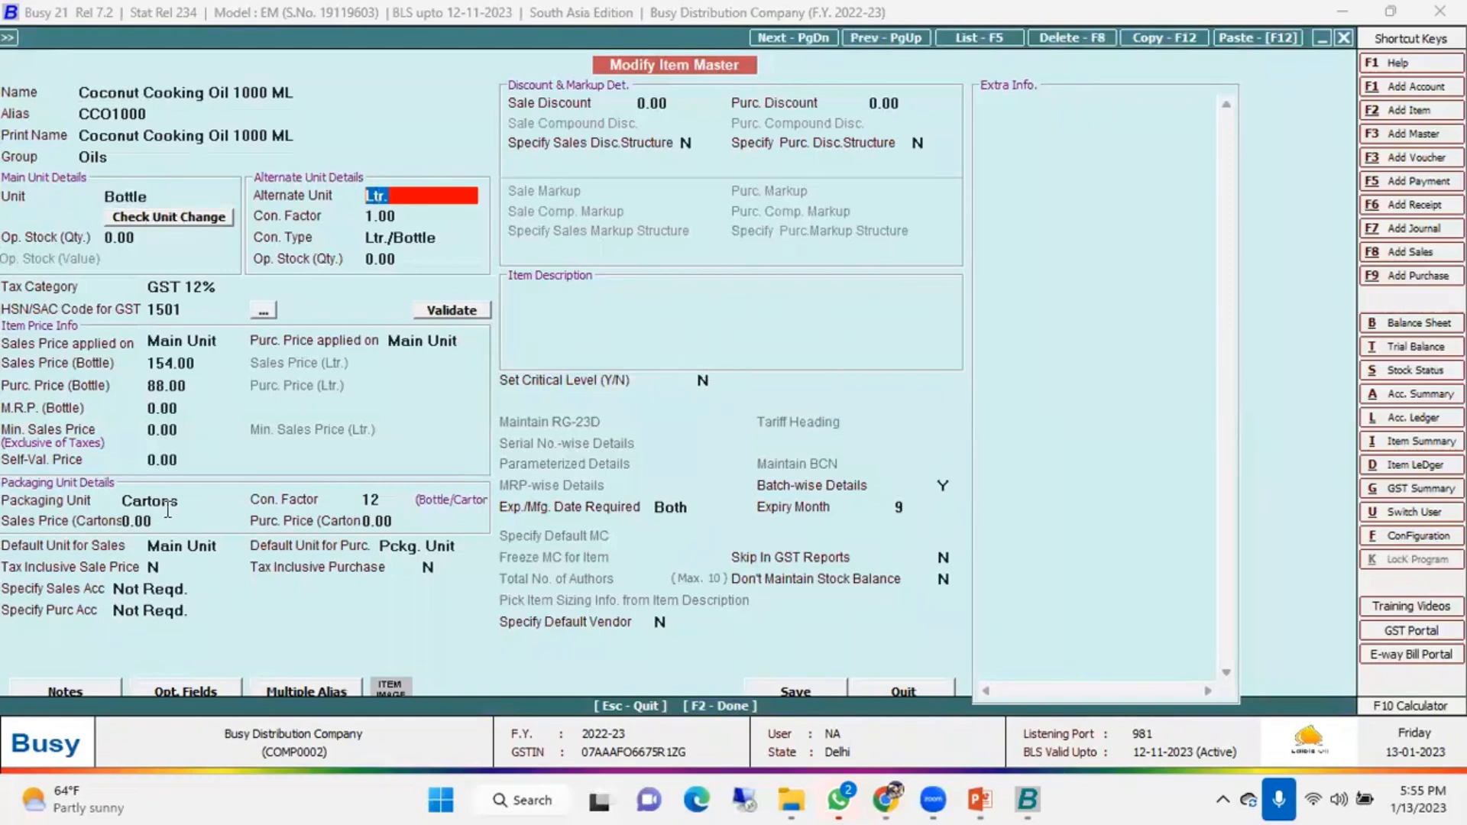
left_click(189, 504)
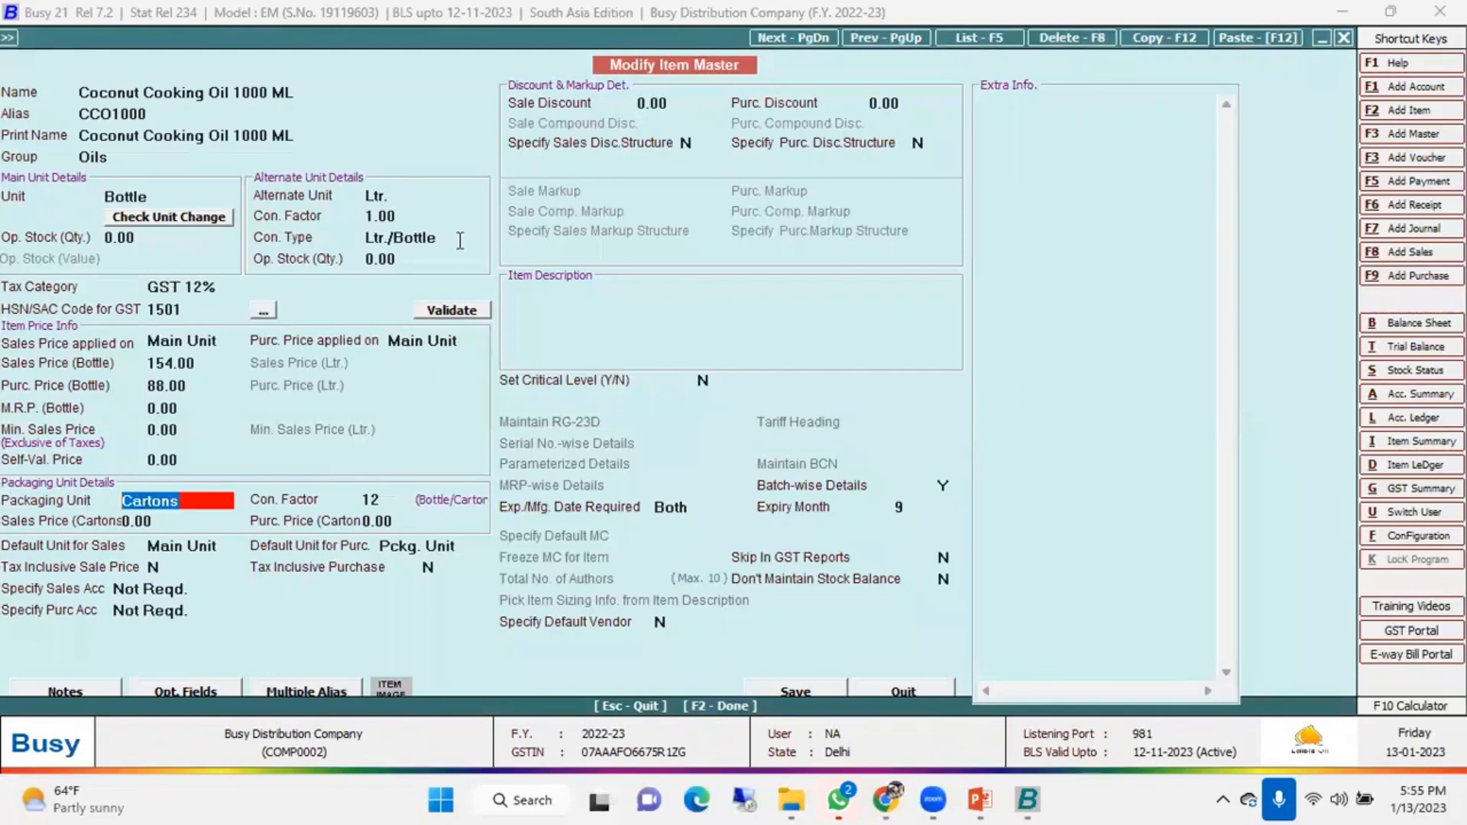
Check the sales and purchase prices, batch-wise setting and expiry/manufacturing date requirement of Coconut Cooking Oil 1000 ML, and leave the item masters
left_click(196, 360)
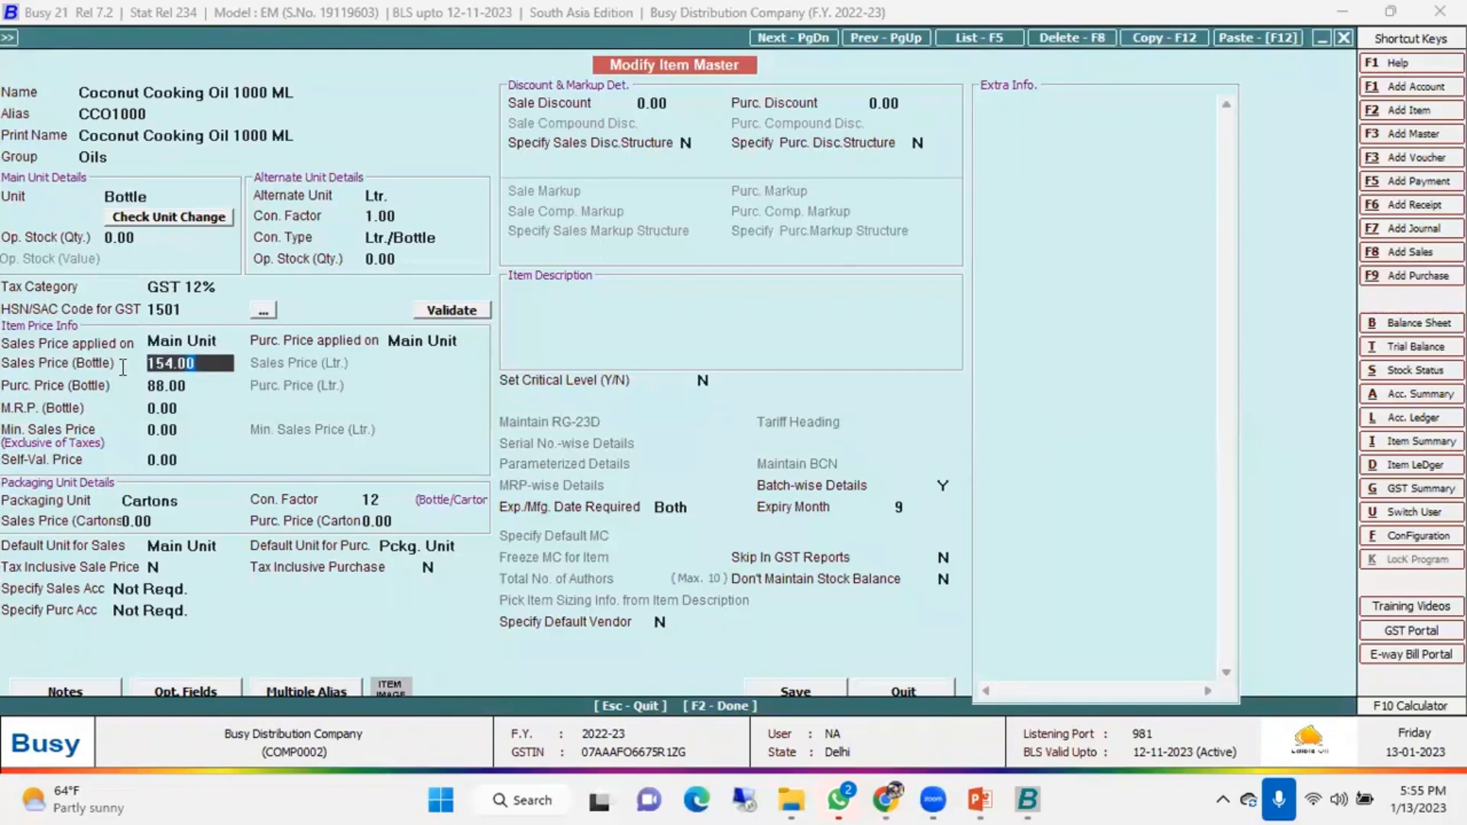
left_click(191, 385)
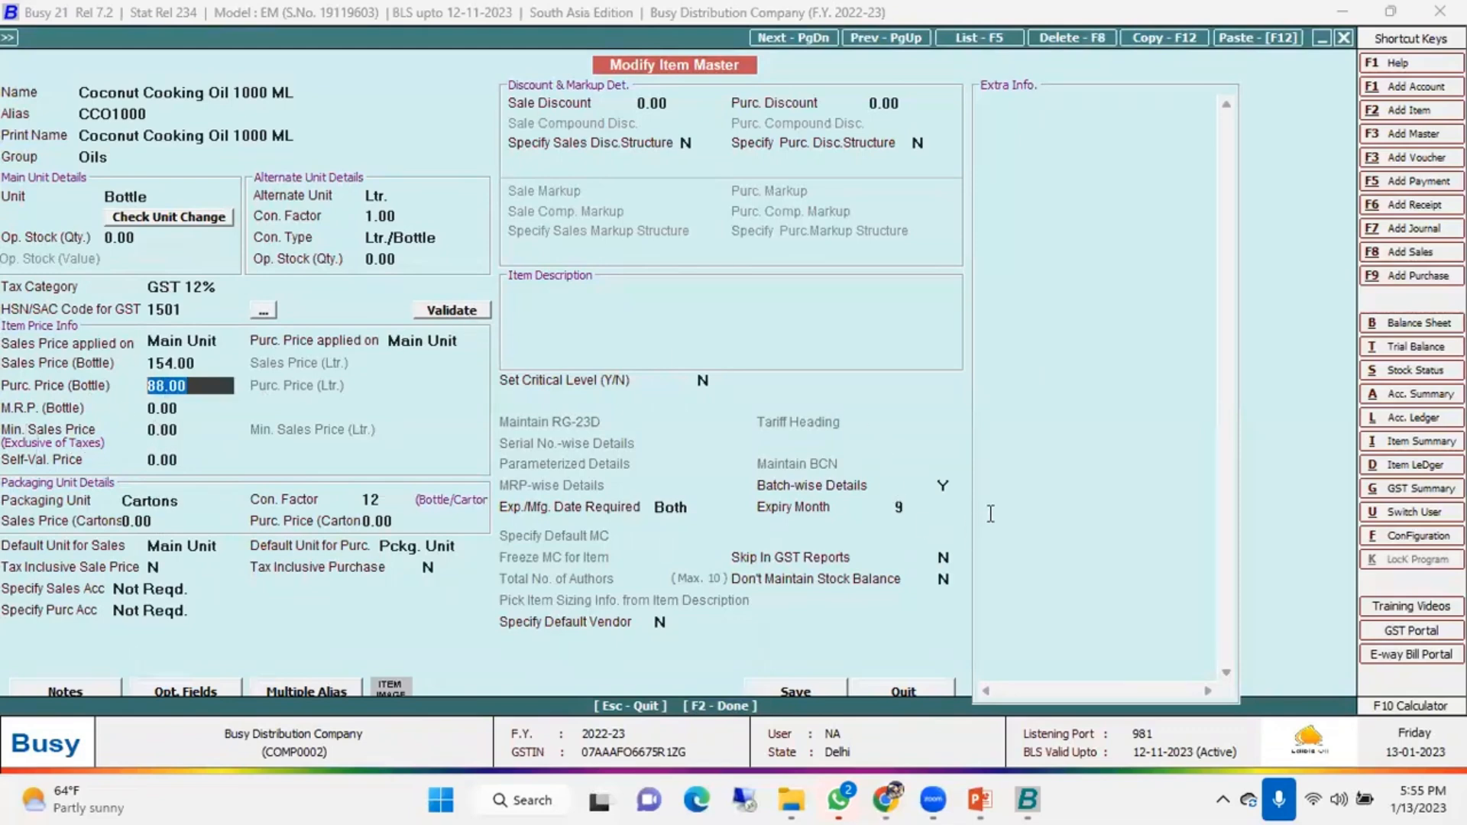
left_click(945, 486)
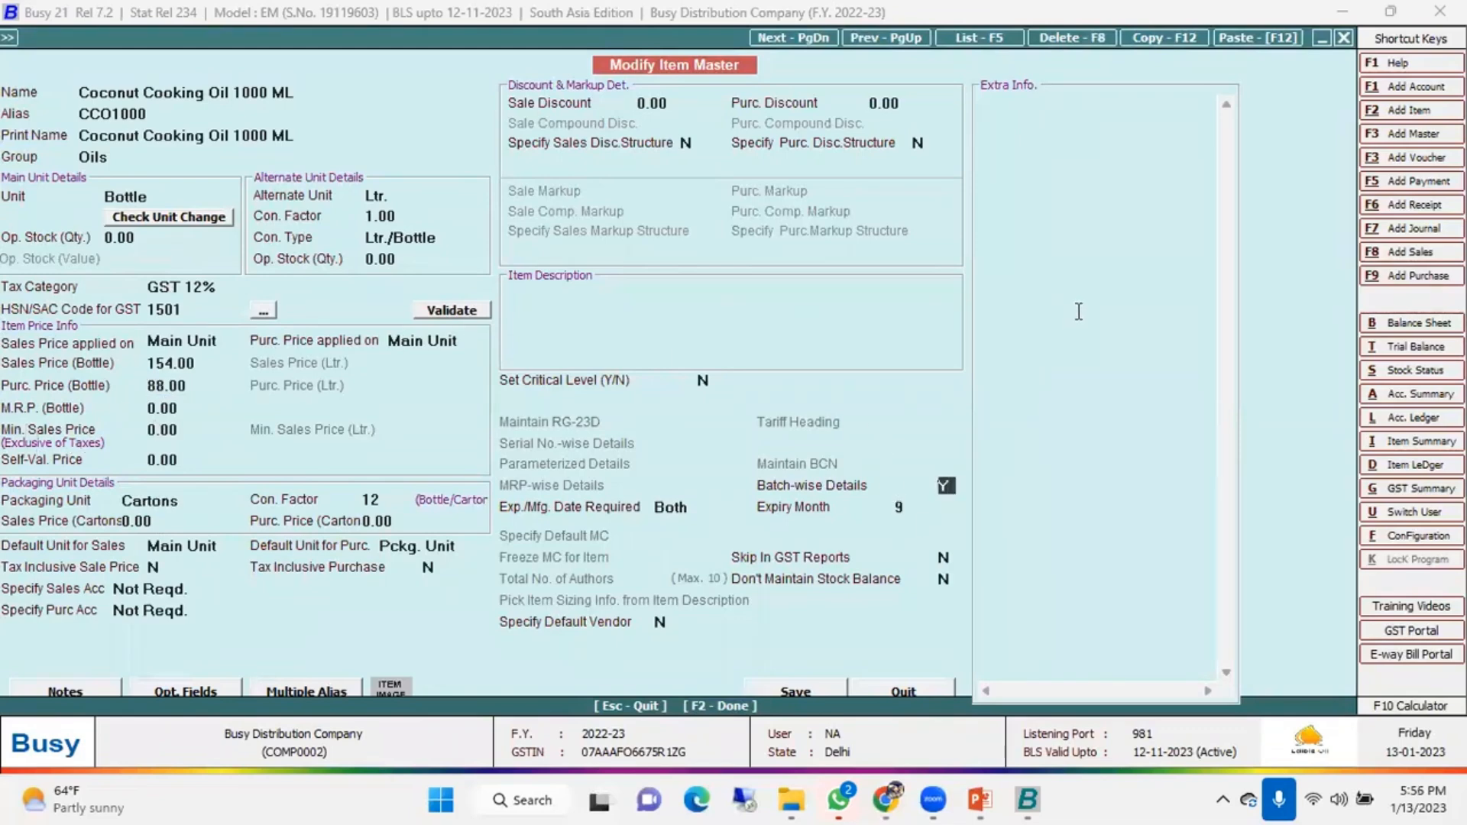
left_click(681, 506)
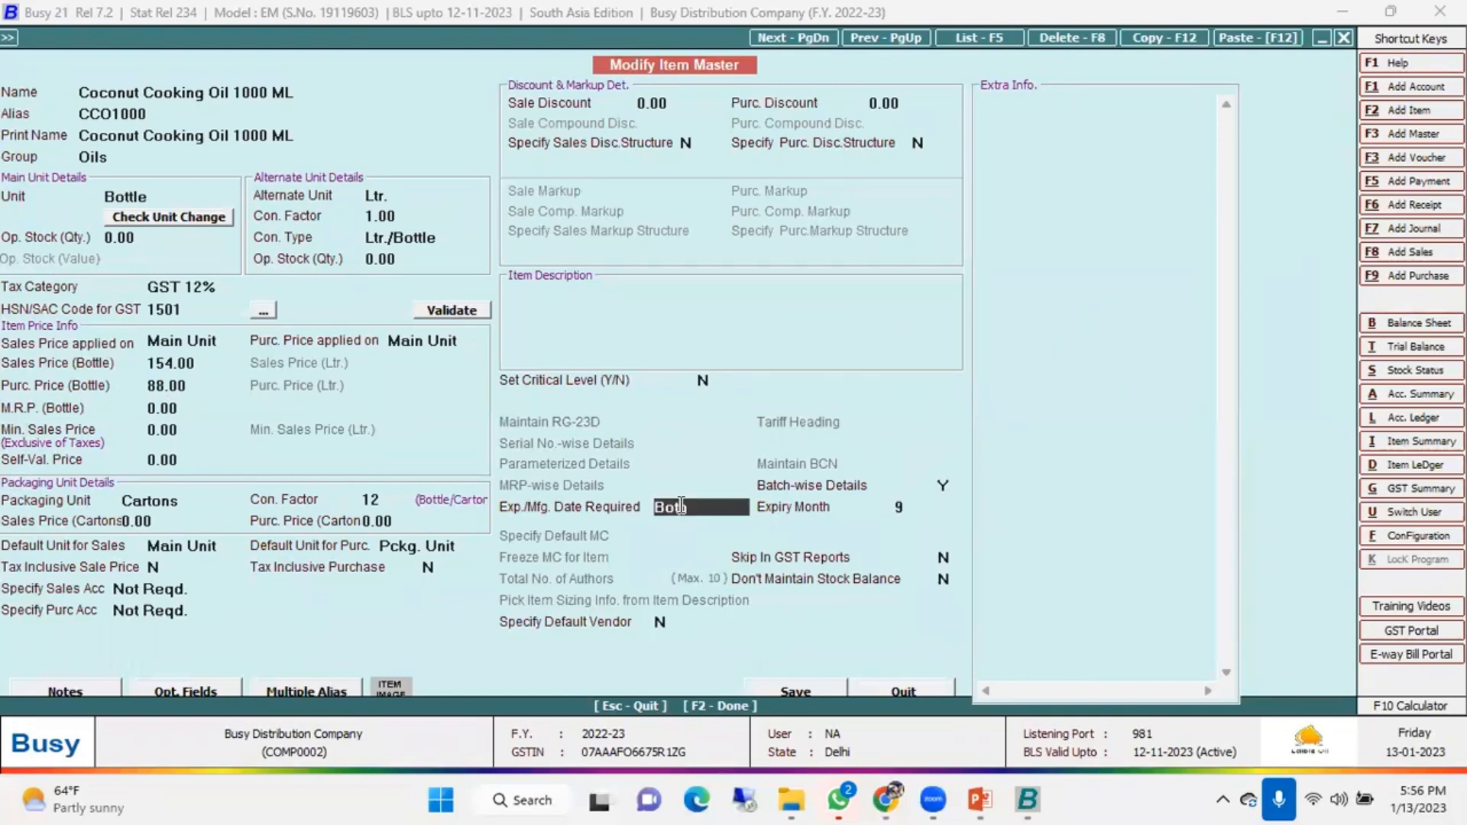
key("Escape")
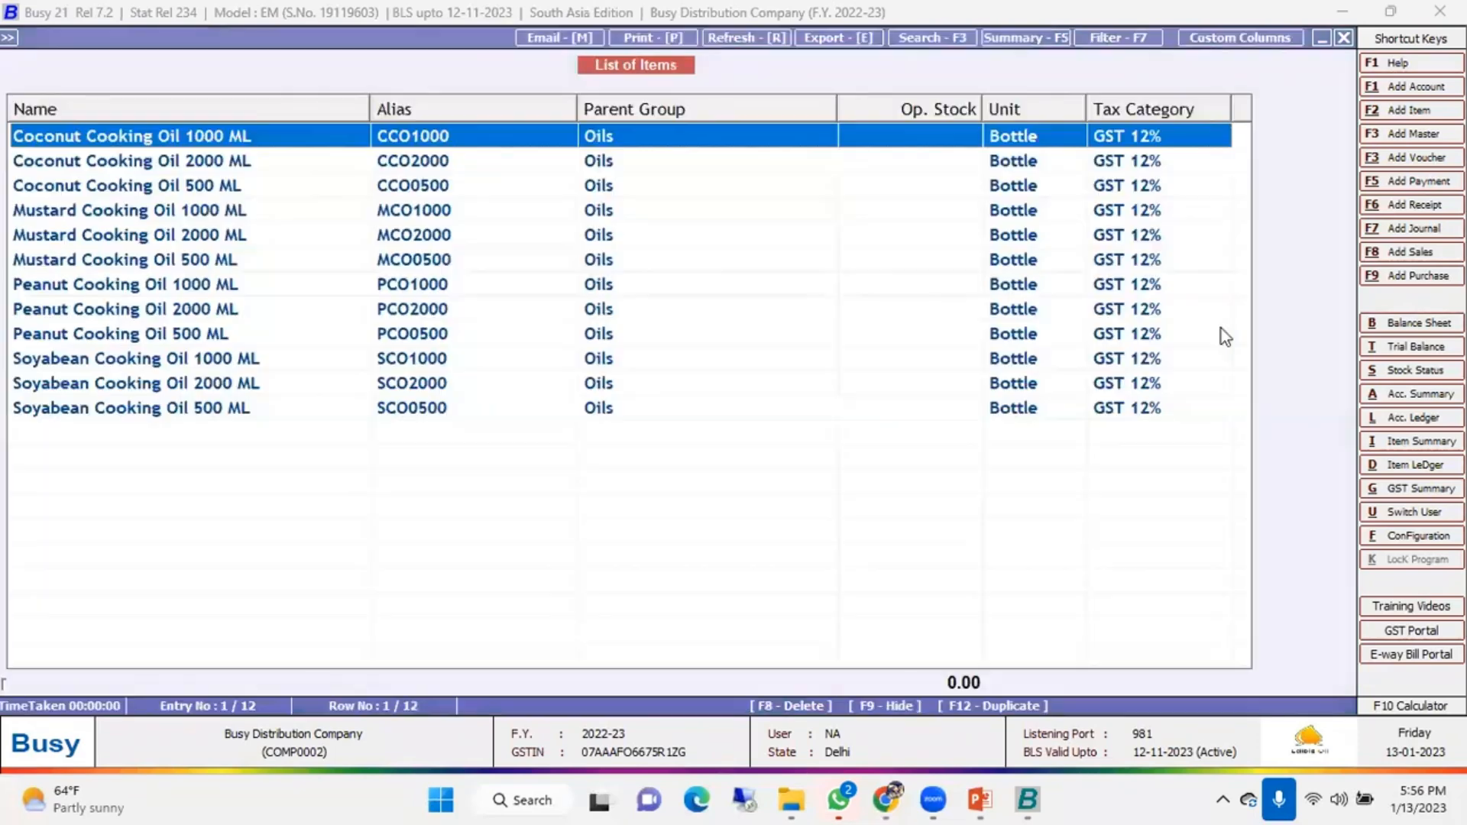
key("Escape")
key("Escape")
key("Escape")
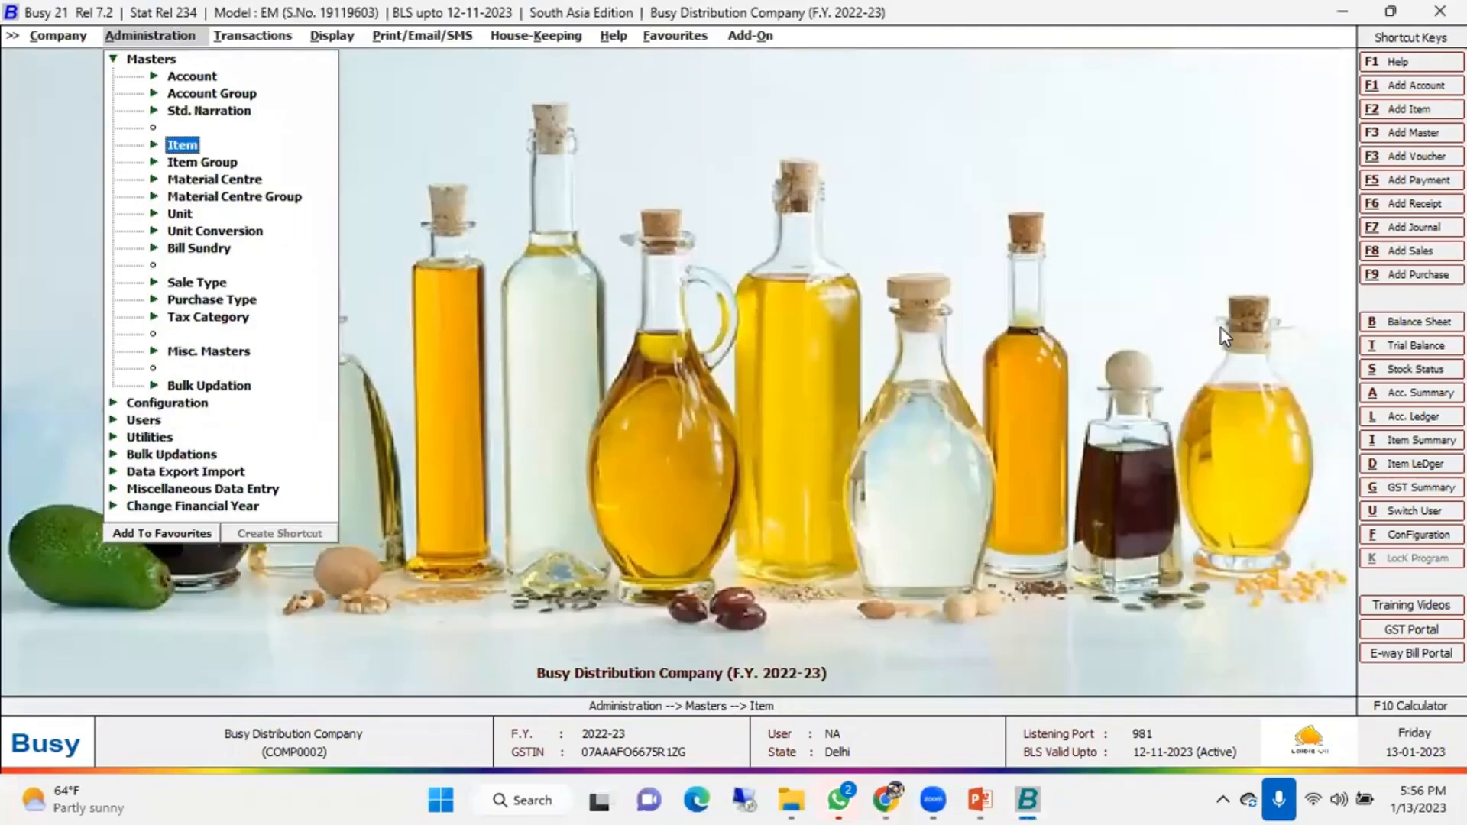
Start a new purchase voucher in Busy Distribution Company
key("Up")
key("Up")
key("Up")
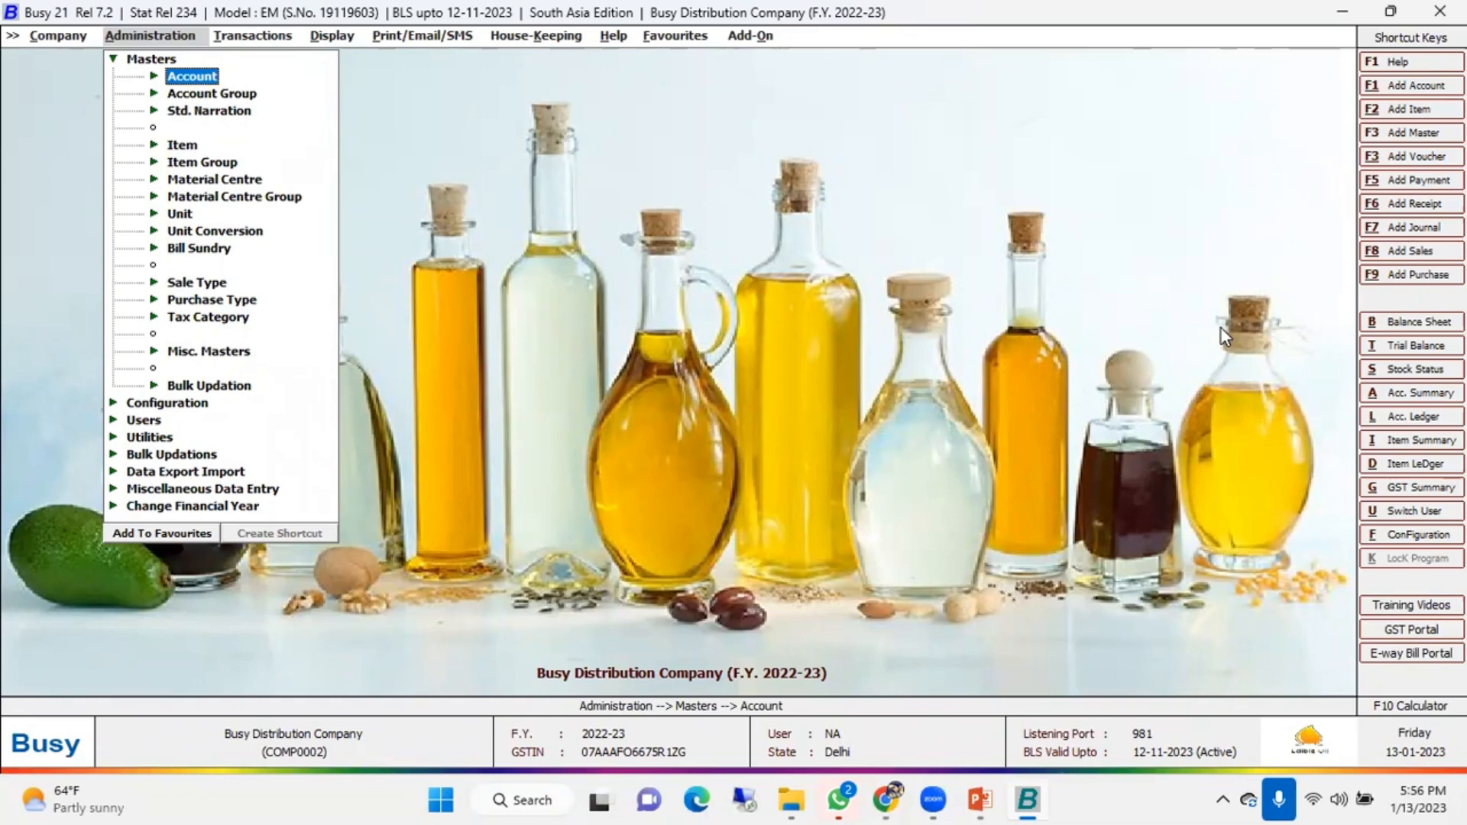
key("Right")
key("Down")
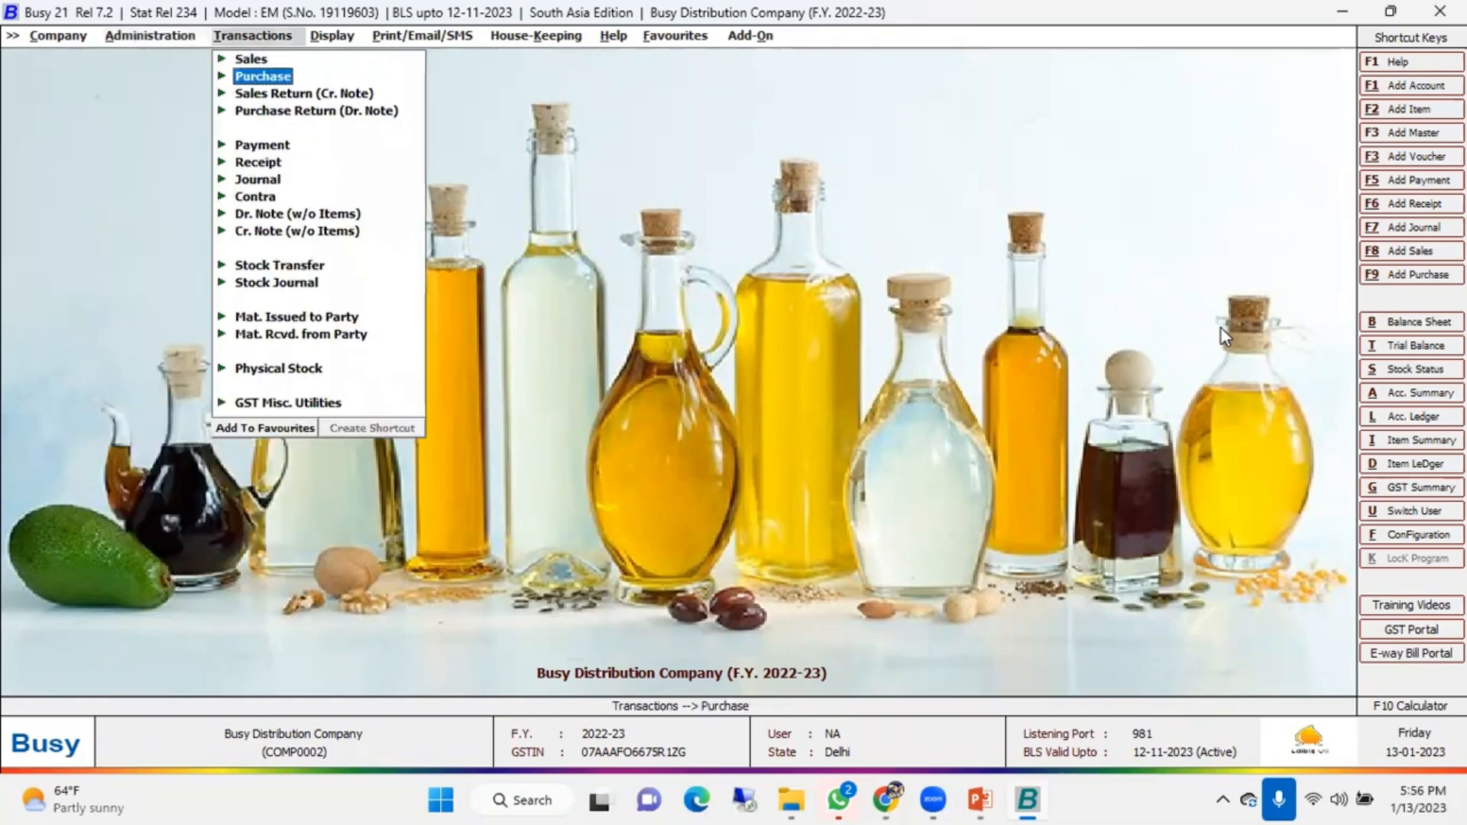
key("Right")
key("Down")
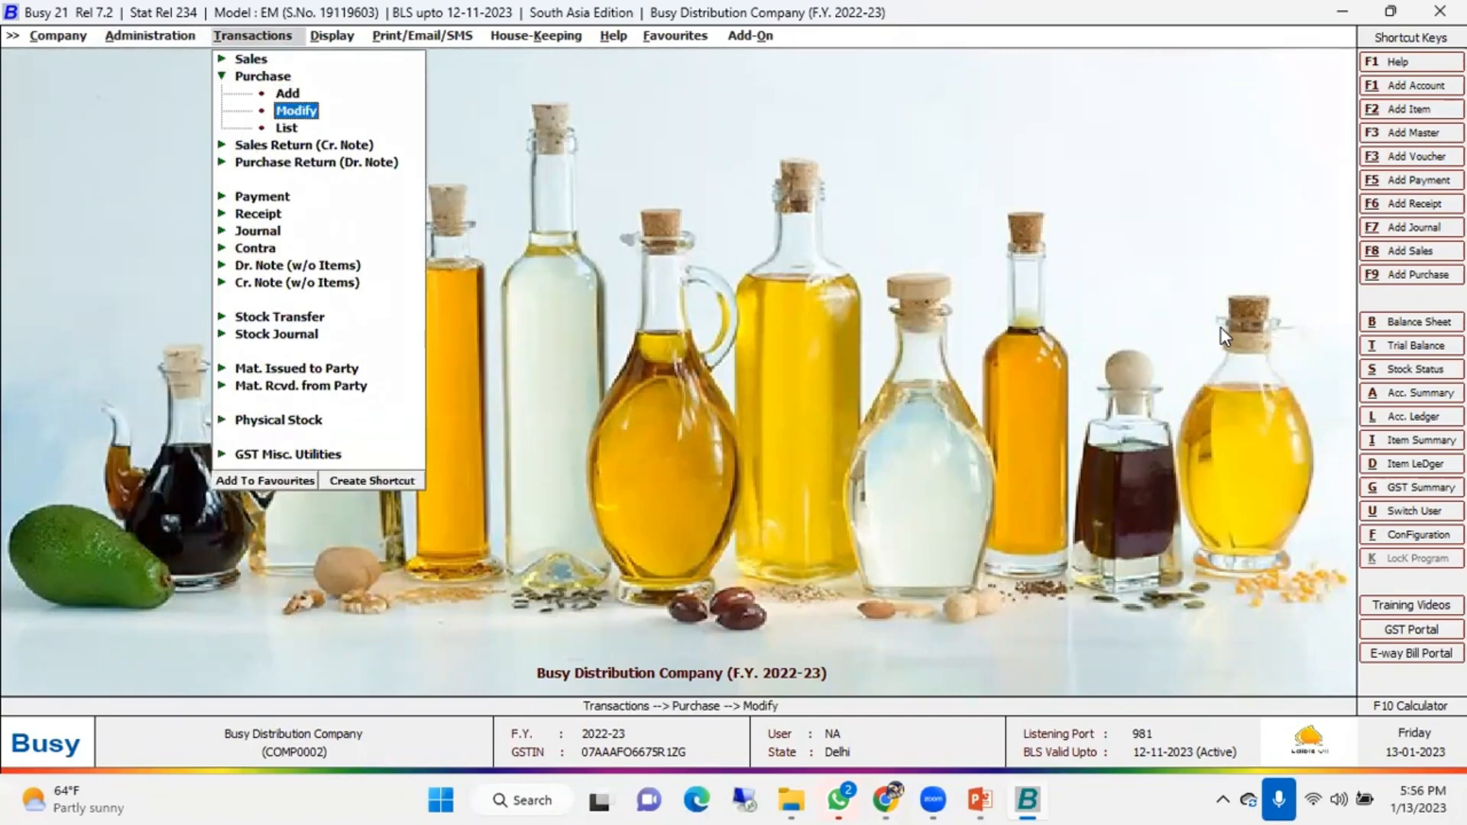
key("Up")
key("Return")
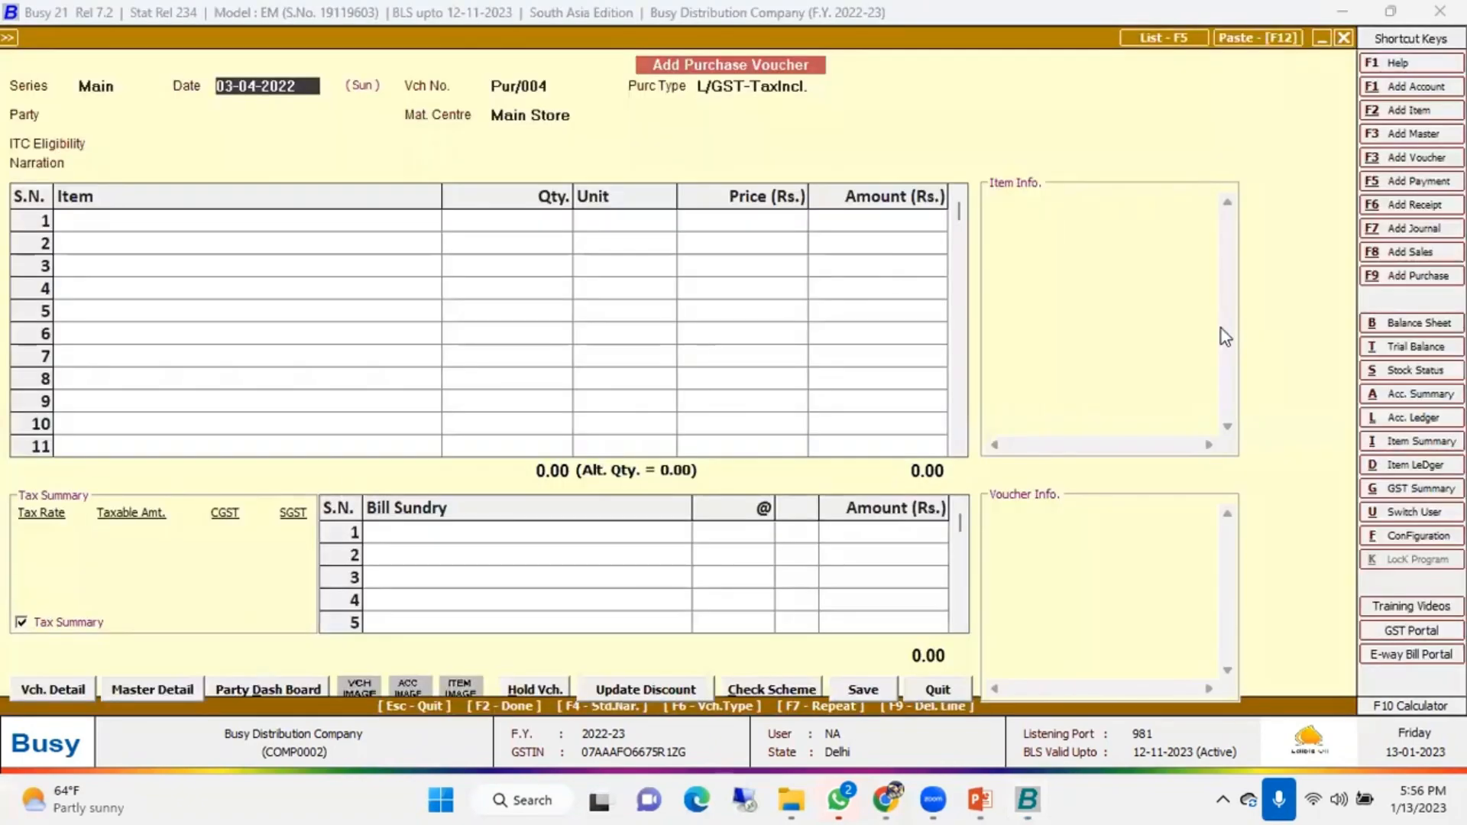
Keep the voucher date 03-04-2022 and choose B.M. Traders Private Limited as the party
key("Return")
key("Return")
key("Down")
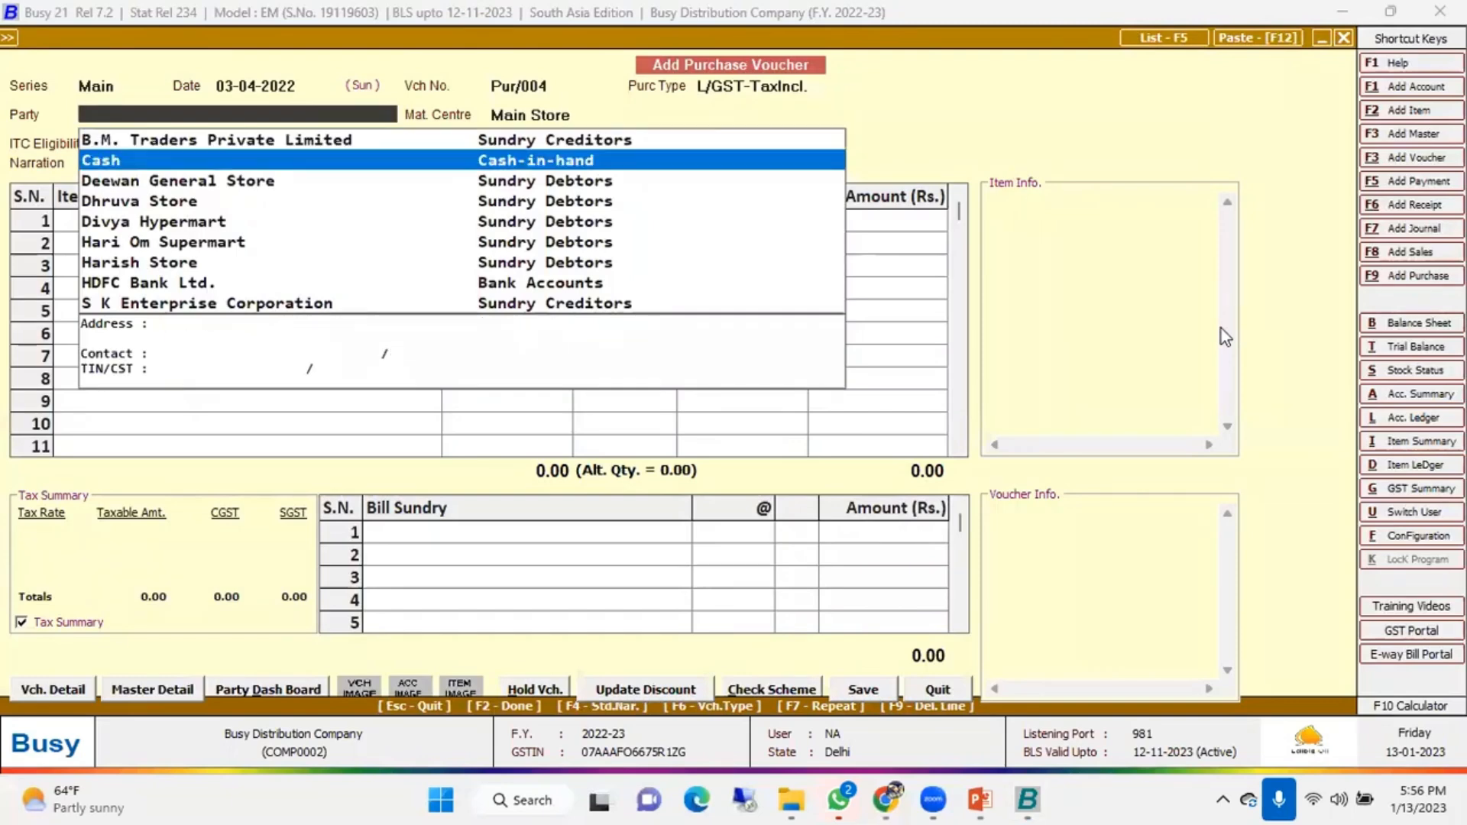
key("Up")
key("Return")
key("Return")
Add Coconut Cooking Oil 1000 ML as the first item with a quantity of 10 cartons at 1,056.00 per carton
key("Down")
key("Down")
key("Down")
key("Down")
key("Down")
key("Up")
key("Return")
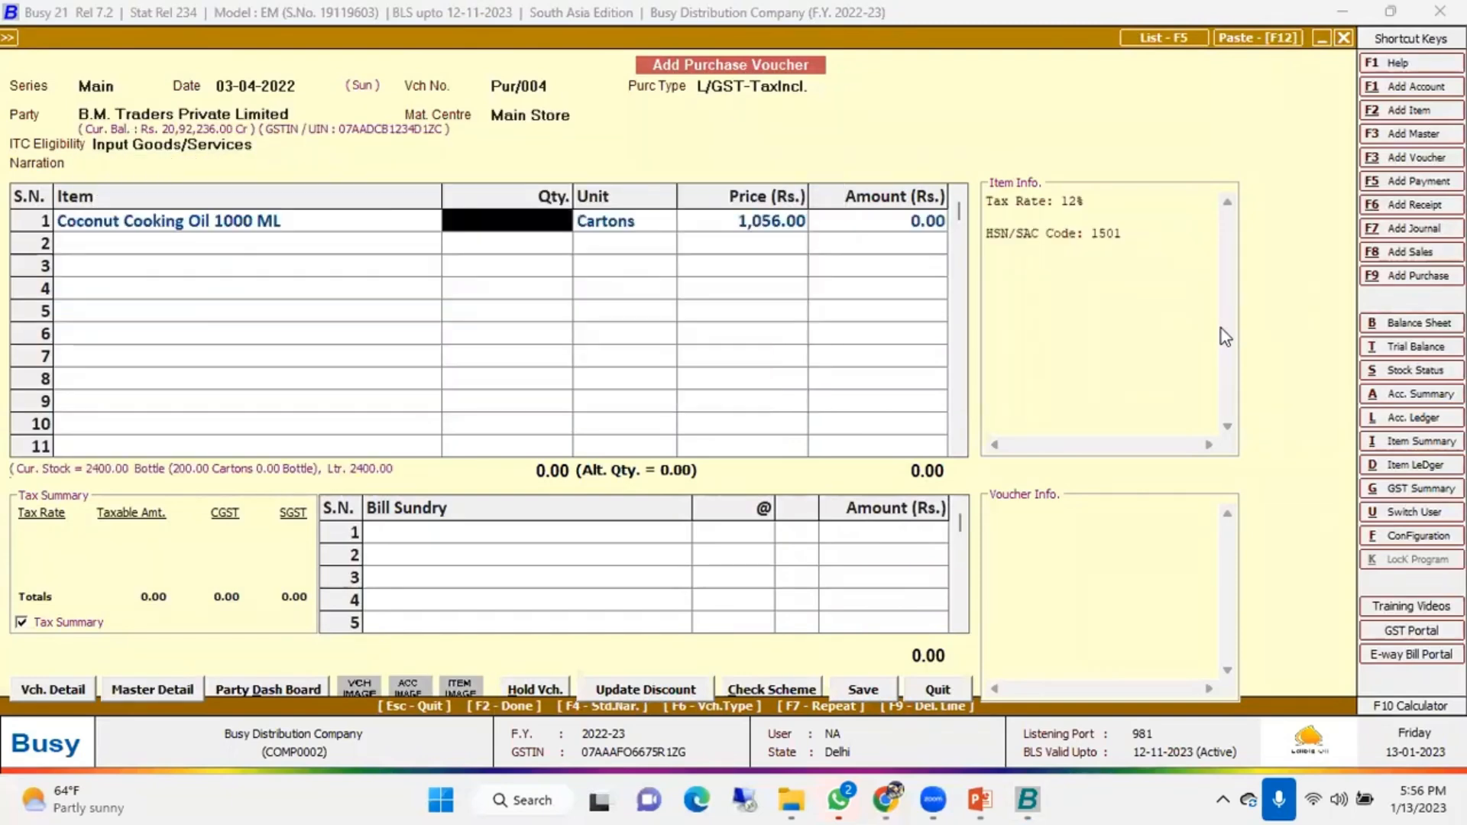
type("10")
key("Return")
key("Return")
key("Return")
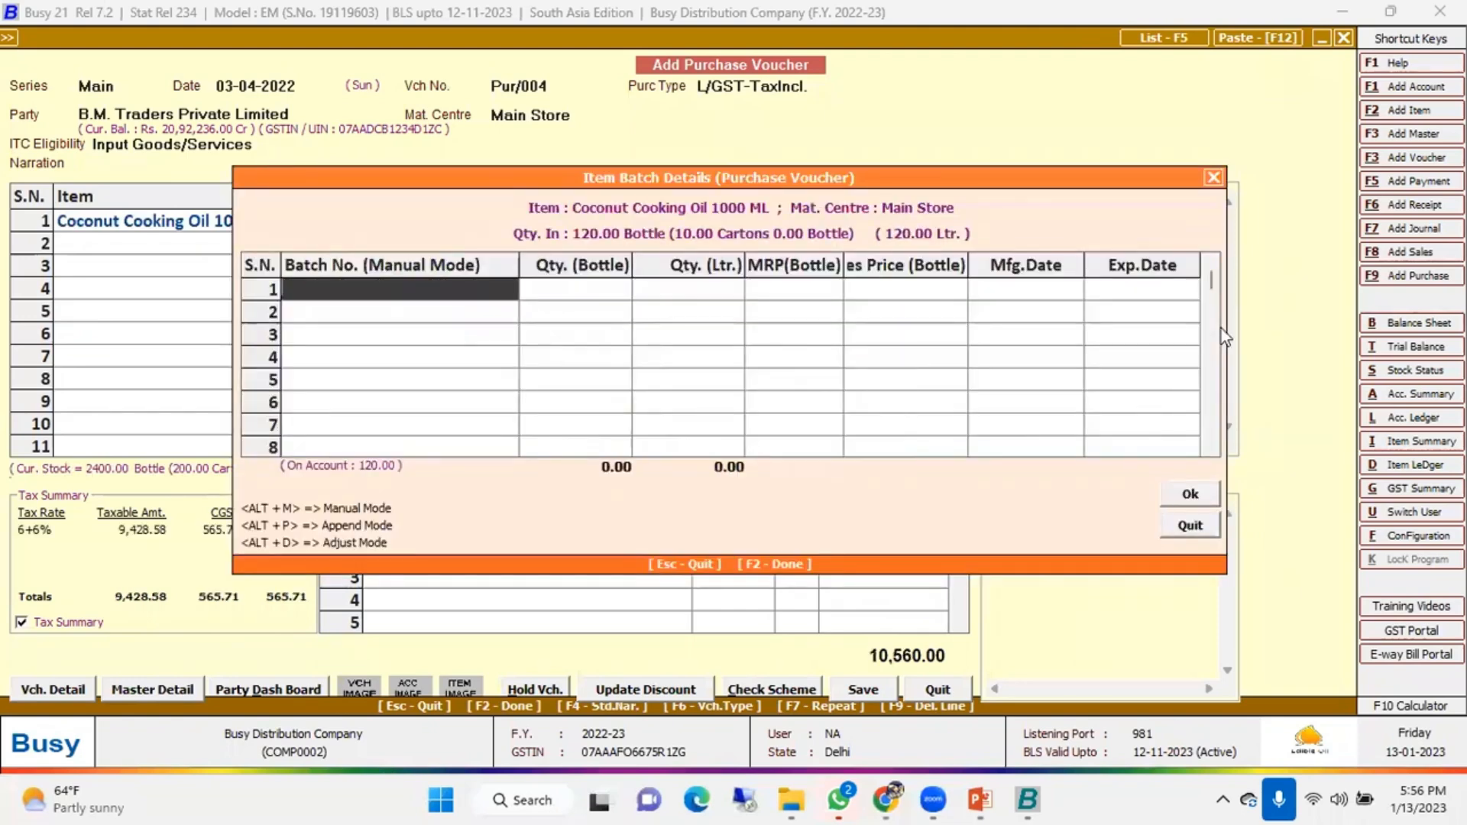
Enter batch number CCO10008 for the full 120 bottles in the item batch details
type("C")
key("BackSpace")
key("BackSpace")
type("CCO10008")
key("Return")
key("shift+Tab")
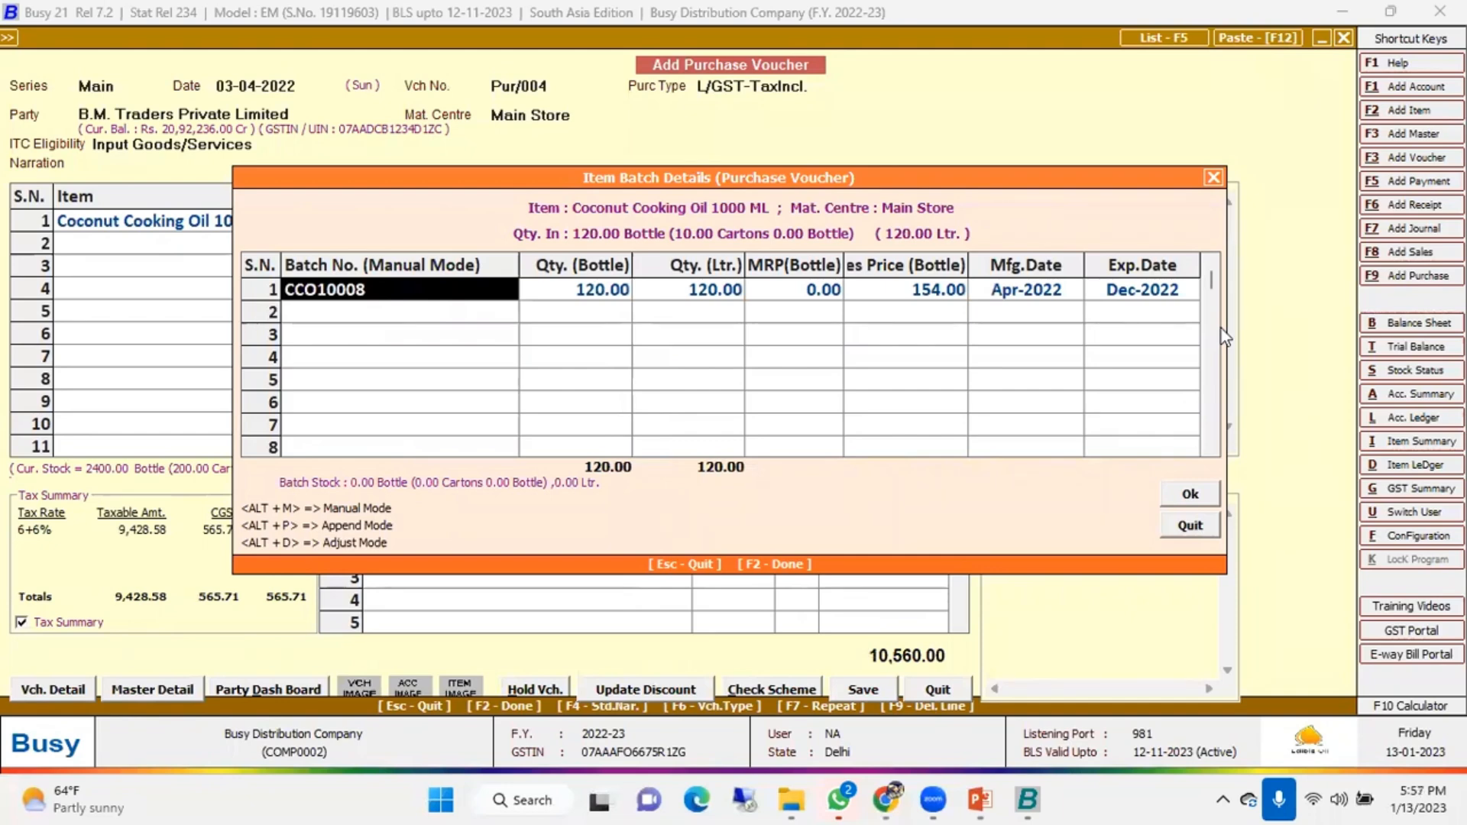
key("Return")
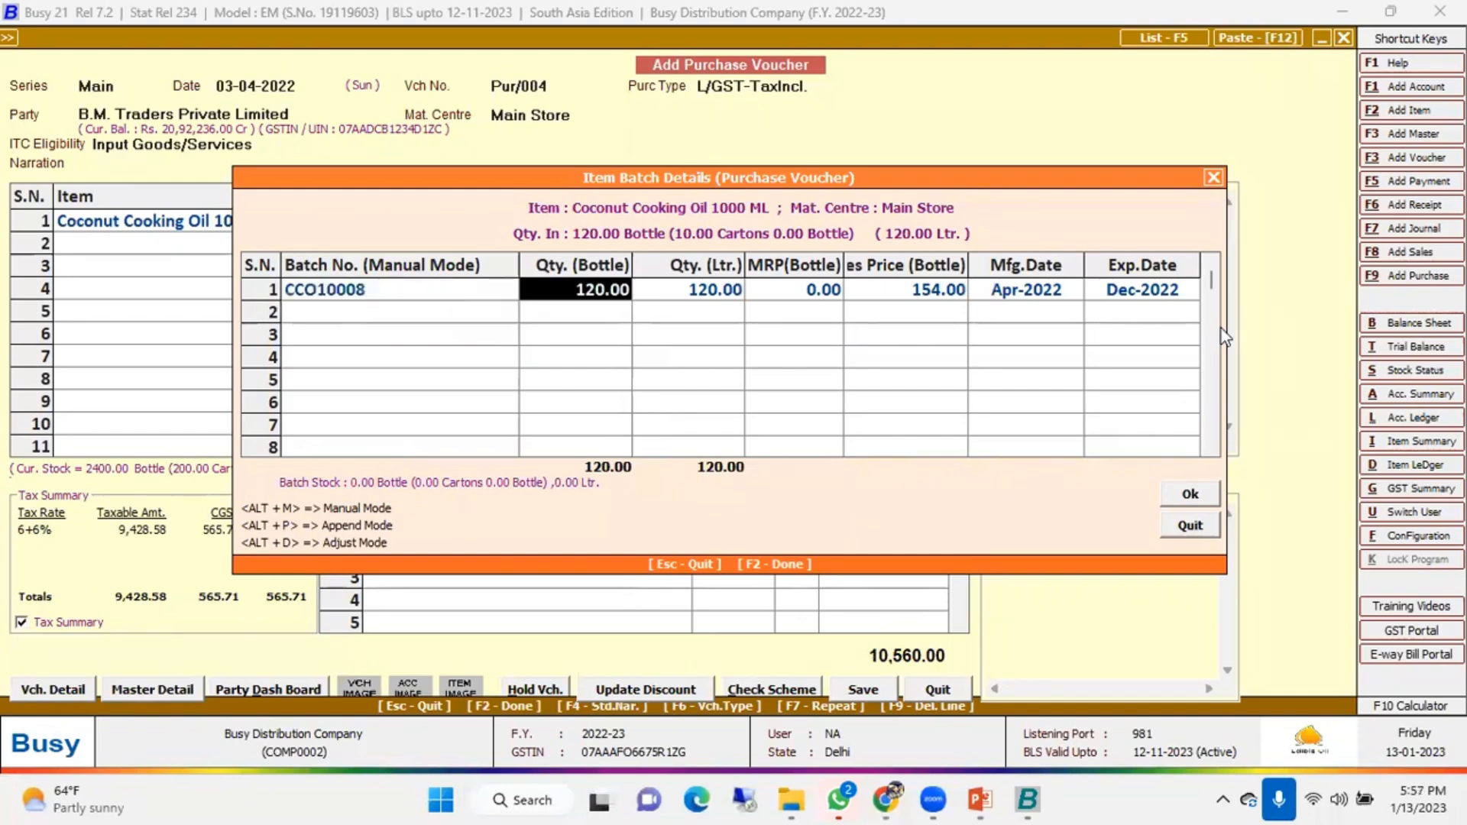
key("Return")
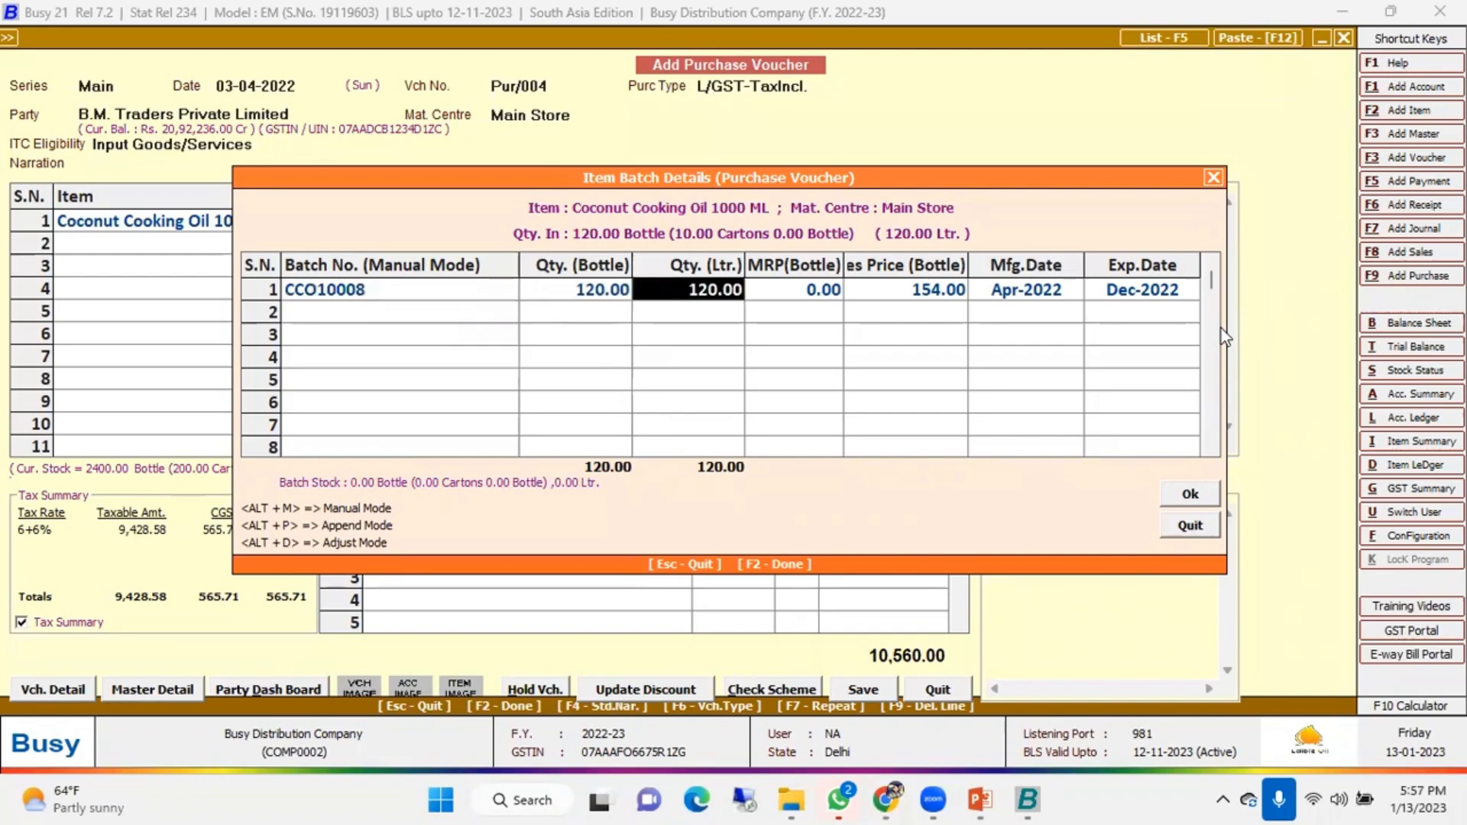
Set the batch's MRP to 340 and its sales price to 290 per bottle
left_click_drag(697, 180, 639, 256)
left_click(542, 361)
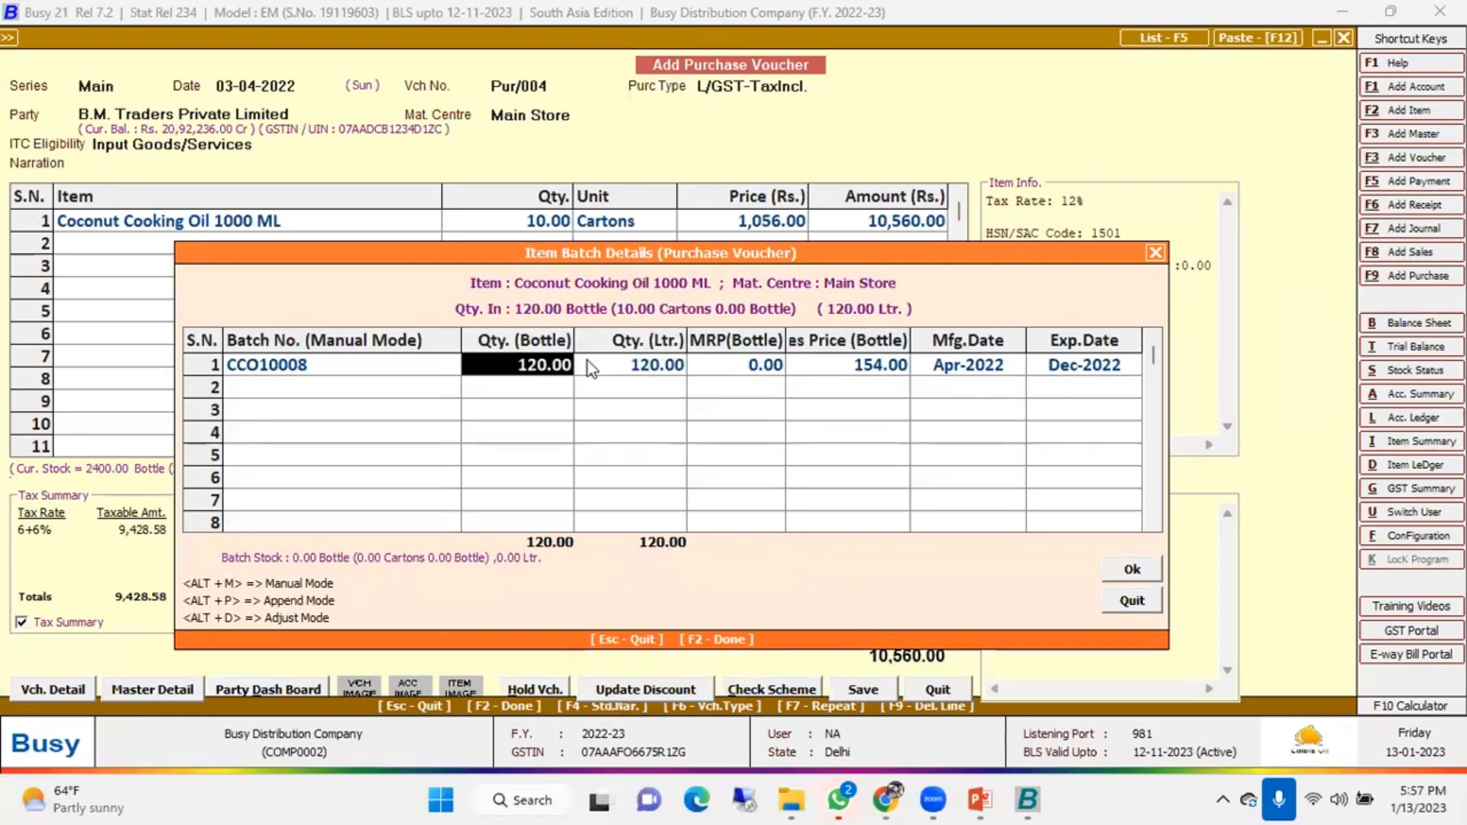
key("Left")
key("Right")
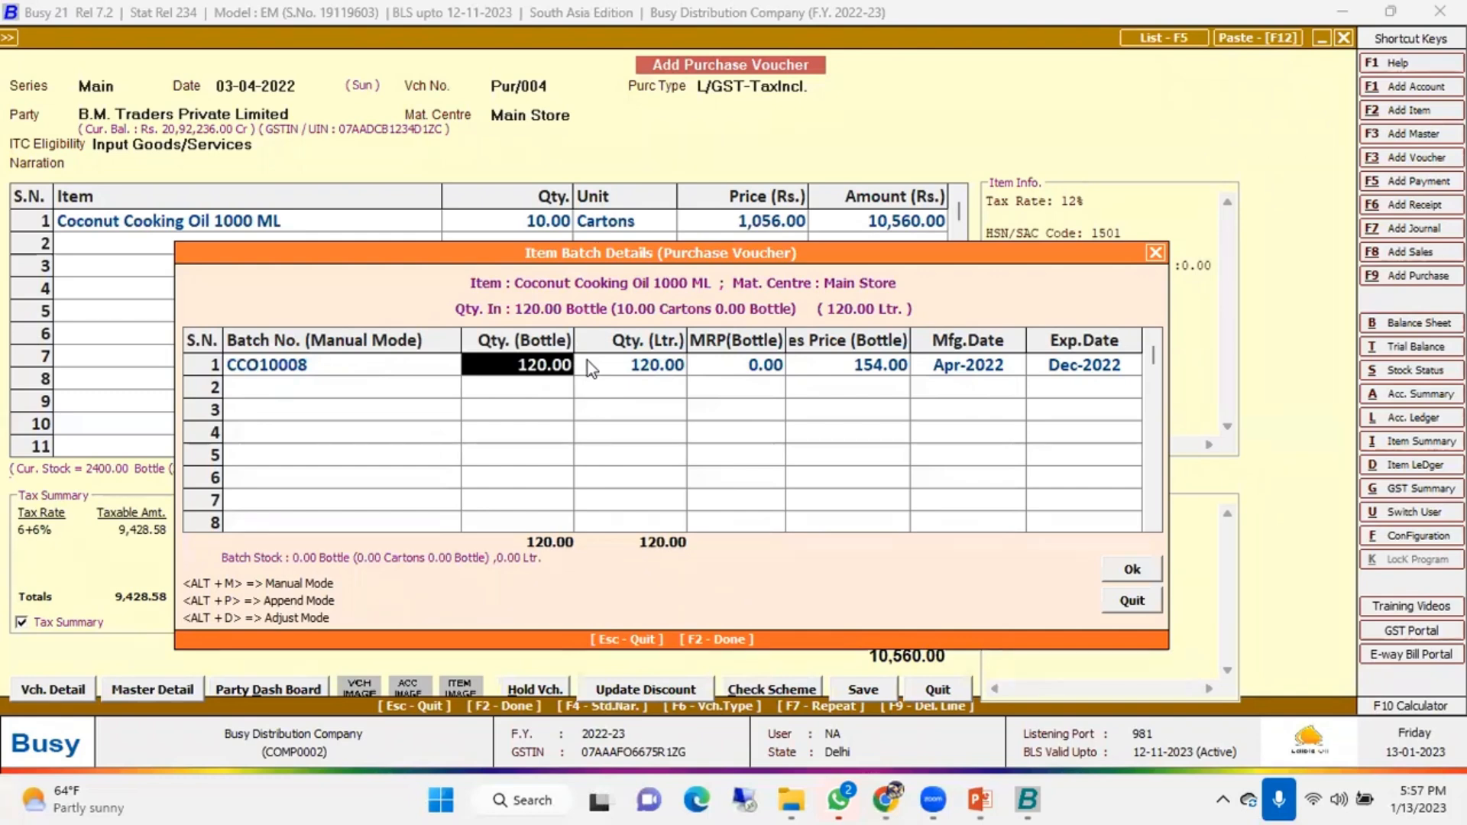
key("Return")
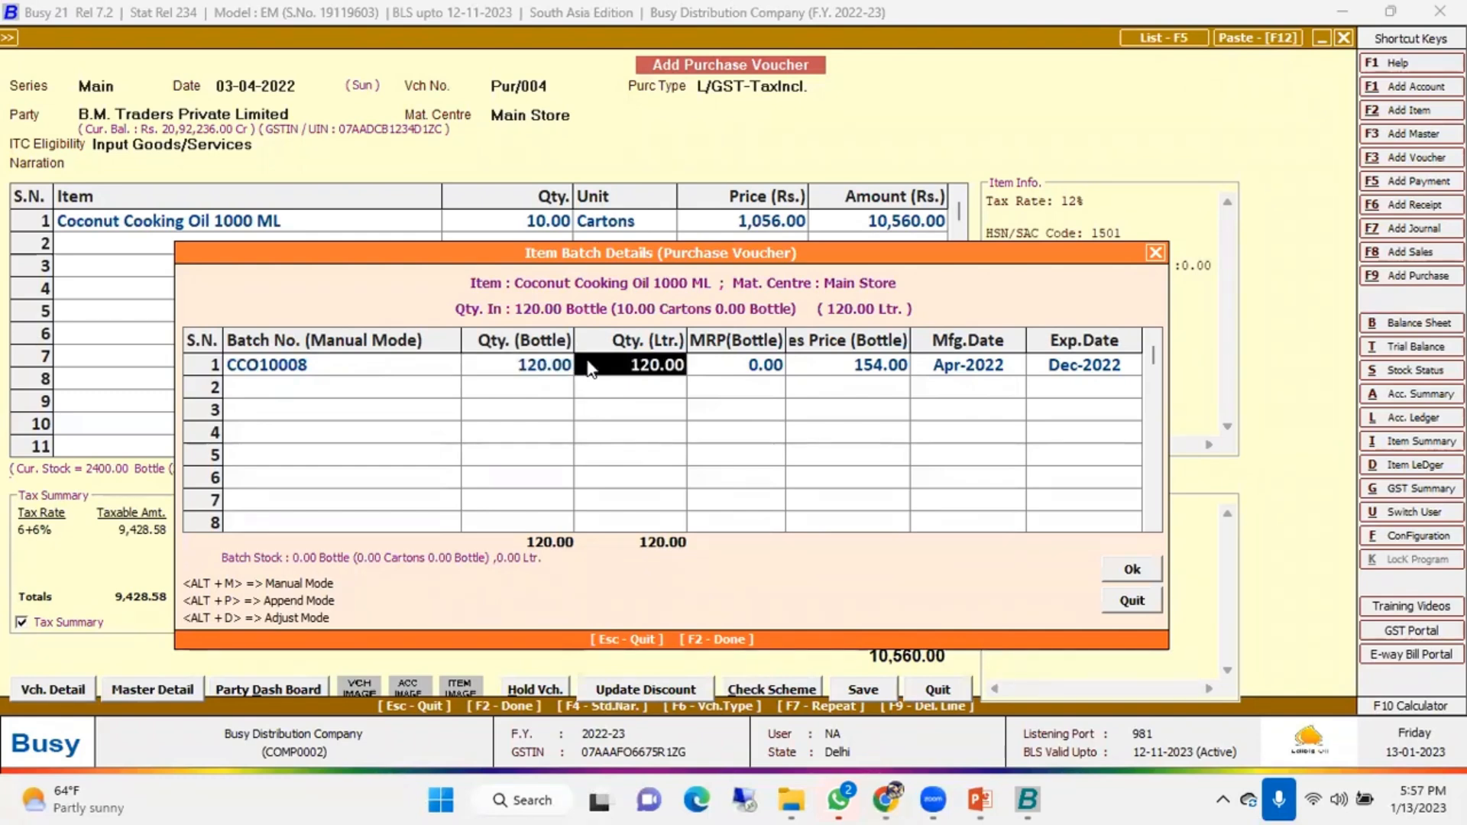
key("Return")
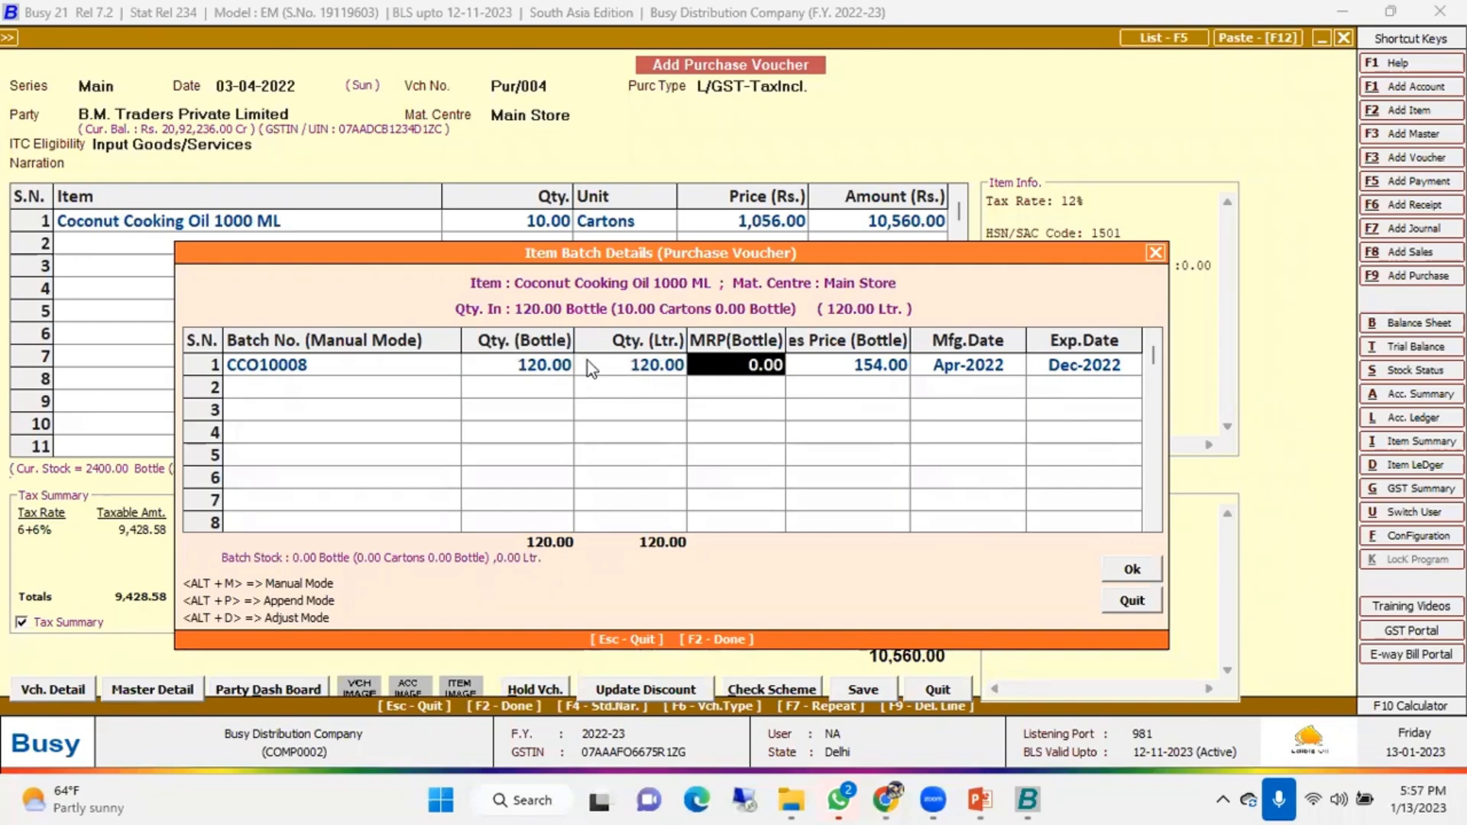
type("340")
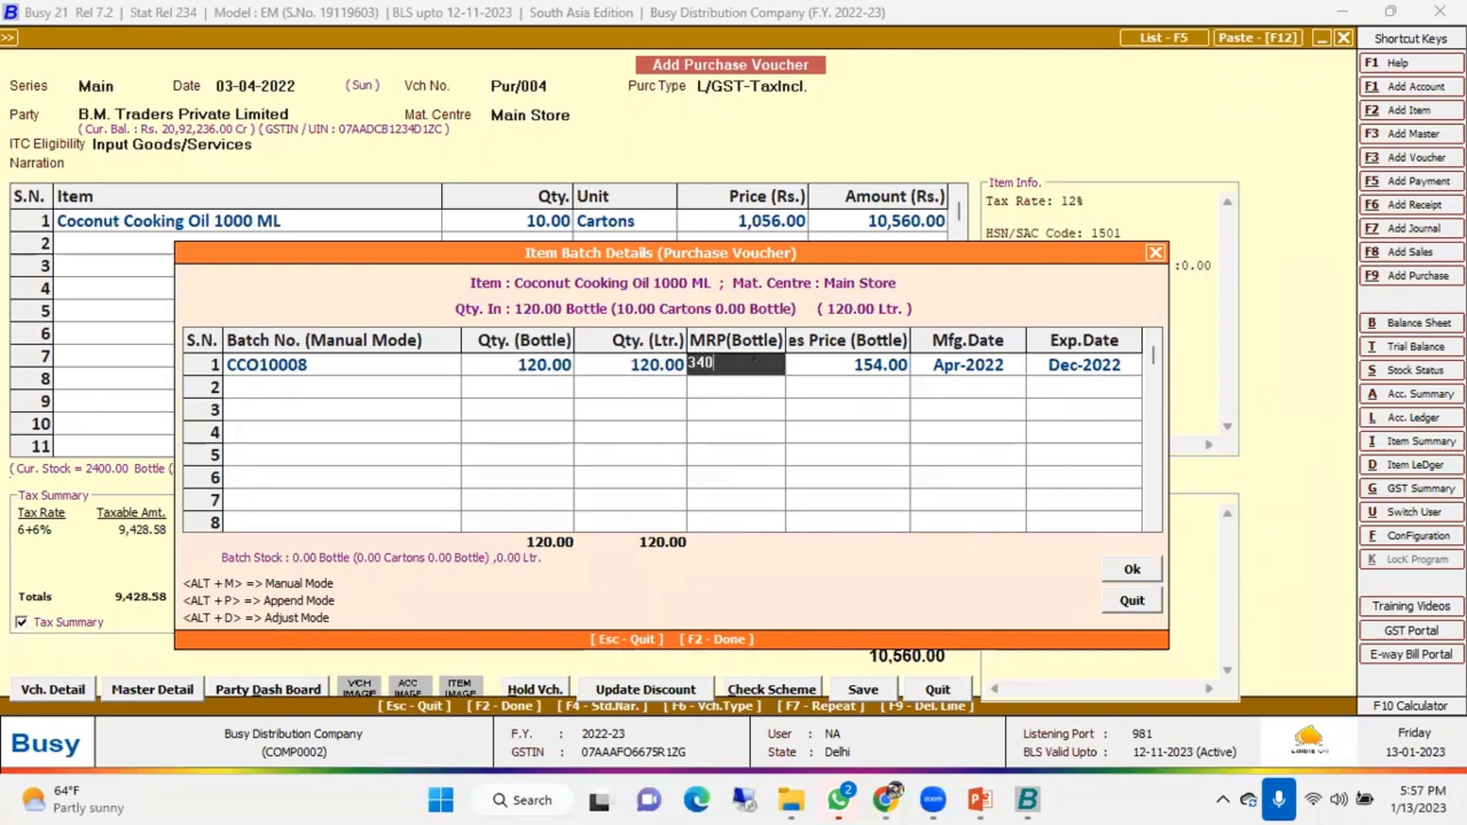
key("Return")
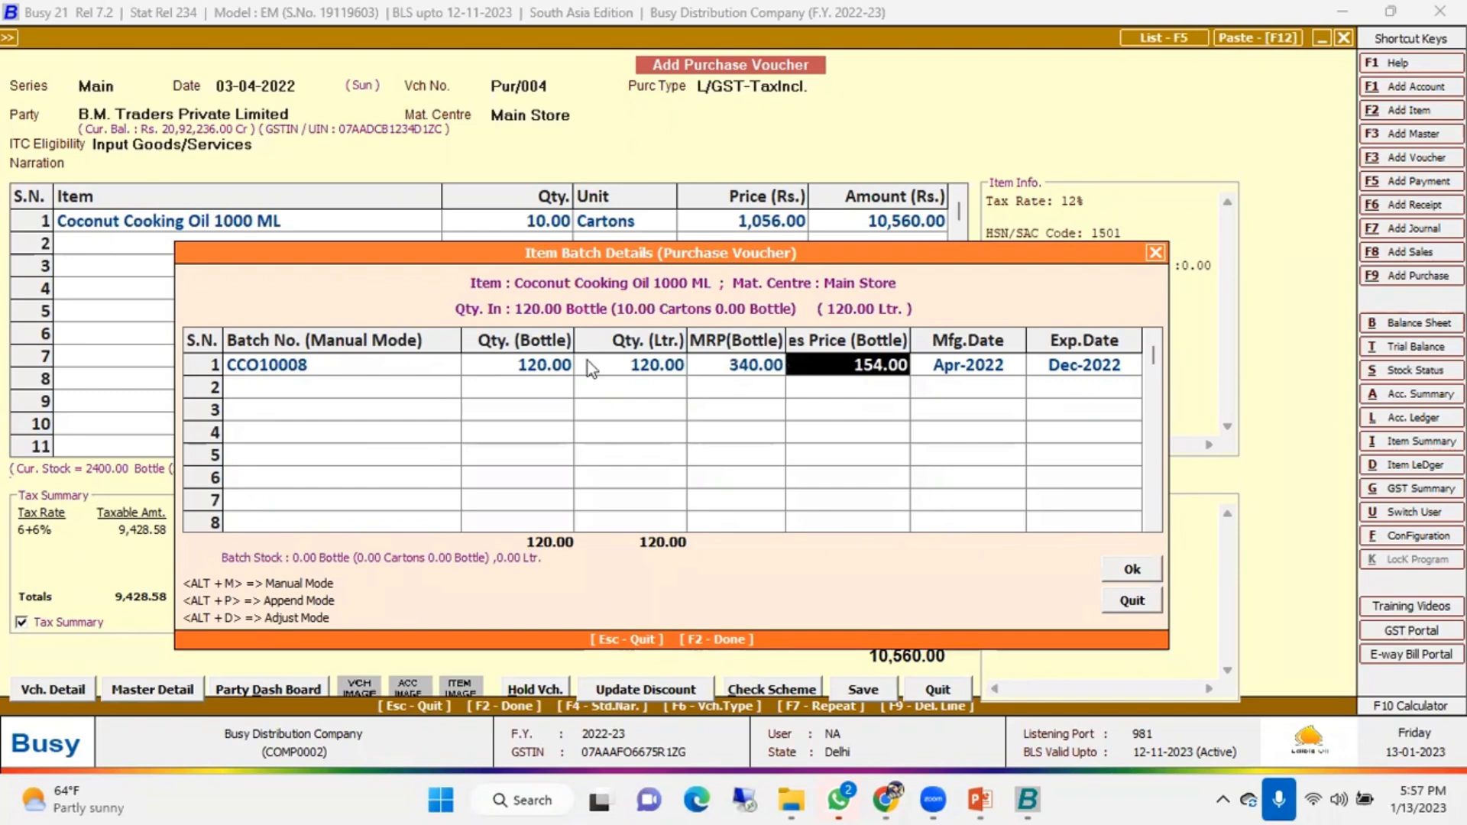
key("Left")
key("Return")
type("290")
key("Return")
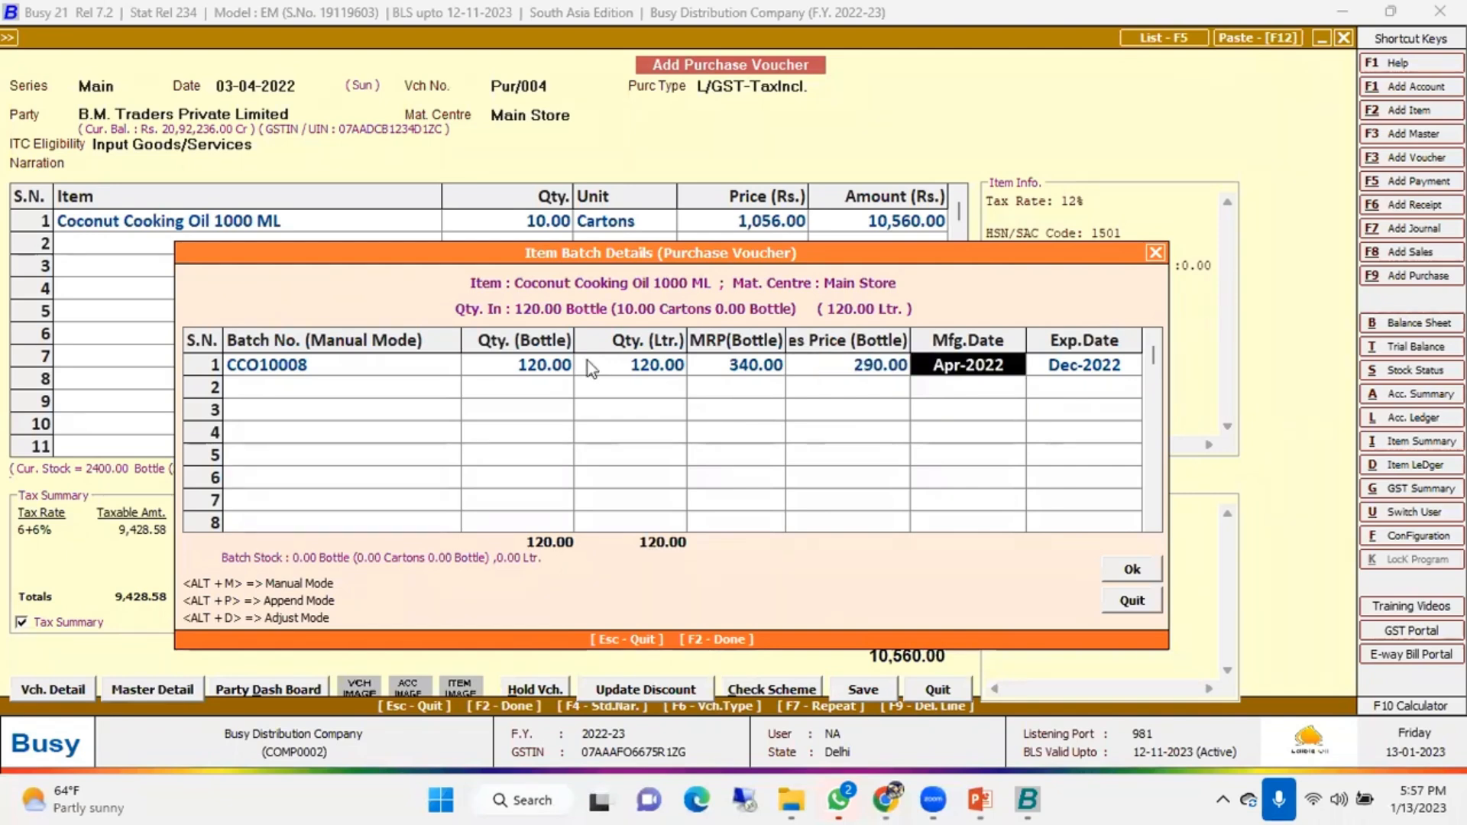
Set the batch's manufacturing date to Mar-2022 and expiry date to Sep-2022, and accept the batch details
key("Return")
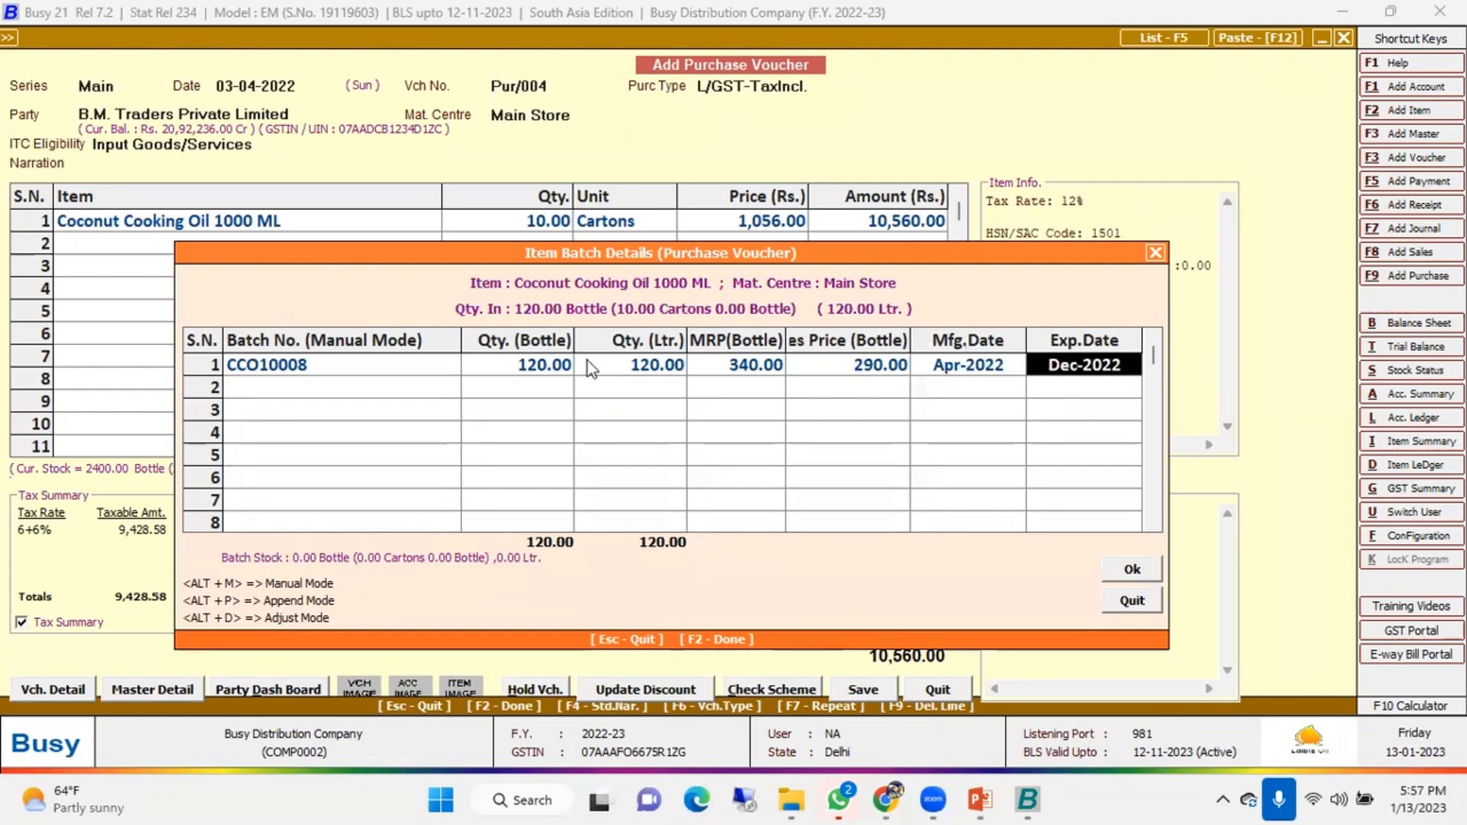
key("Left")
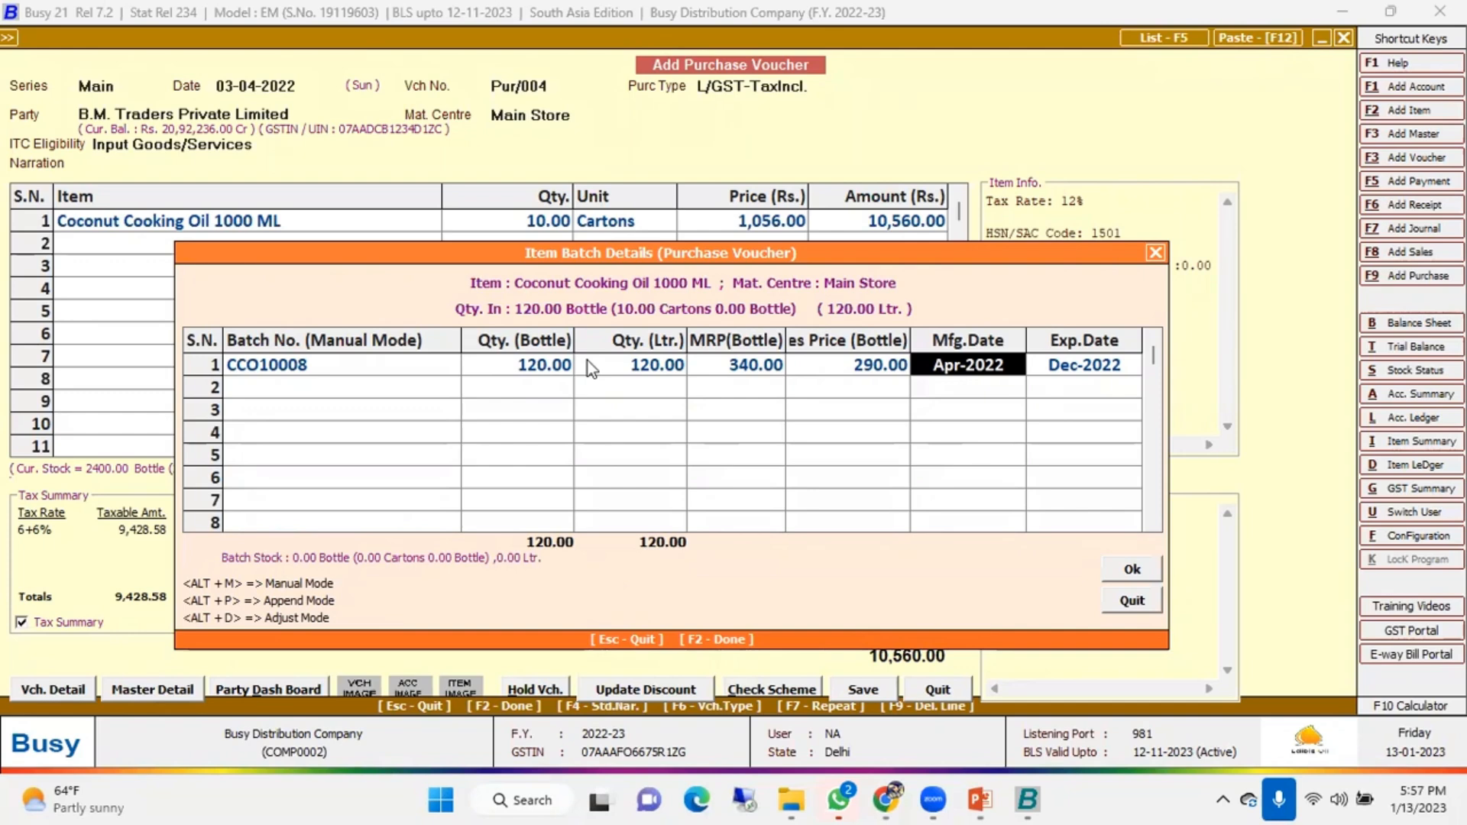
type("3.22")
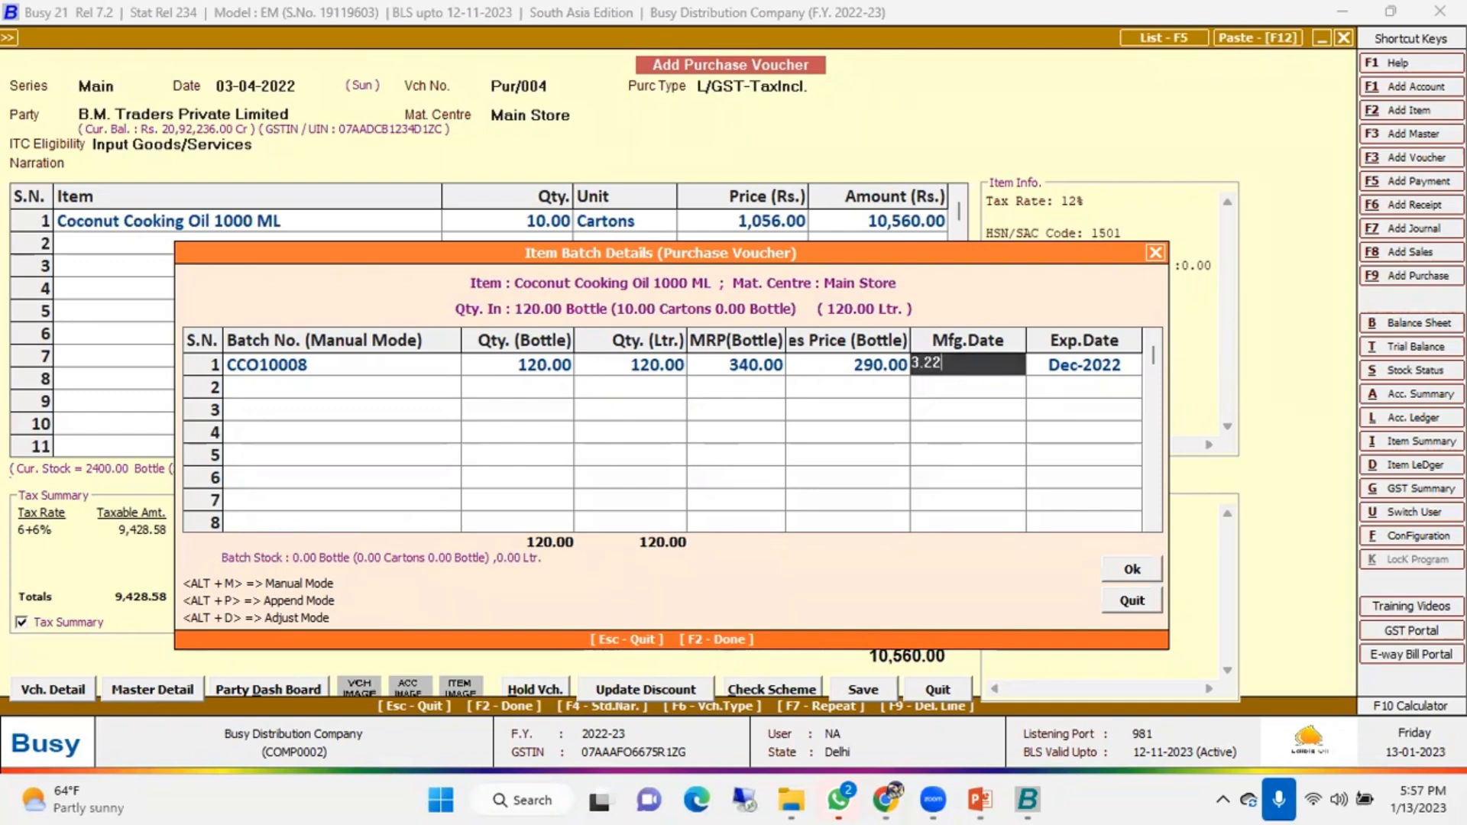
key("Return")
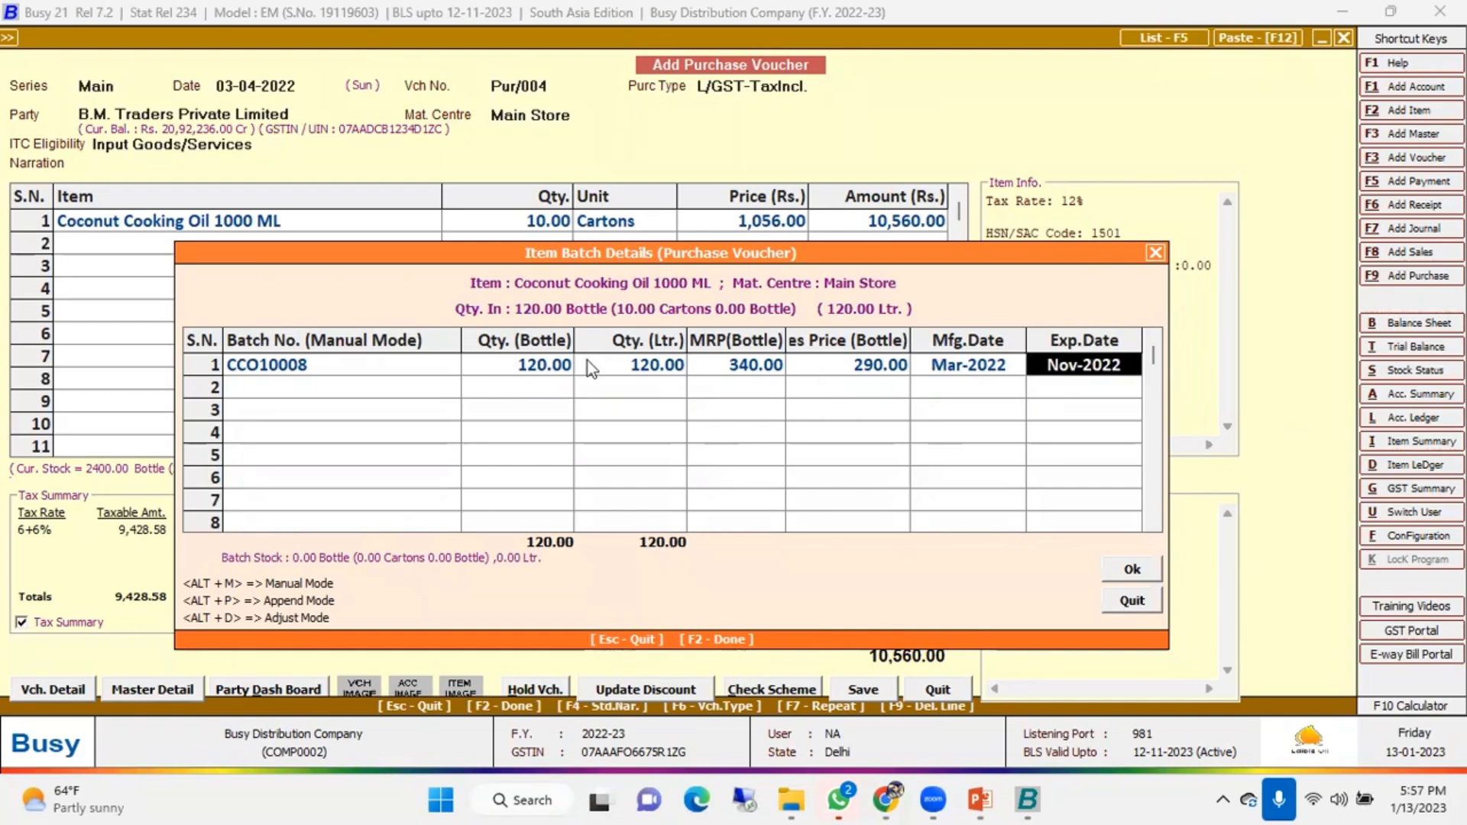
type("9.22")
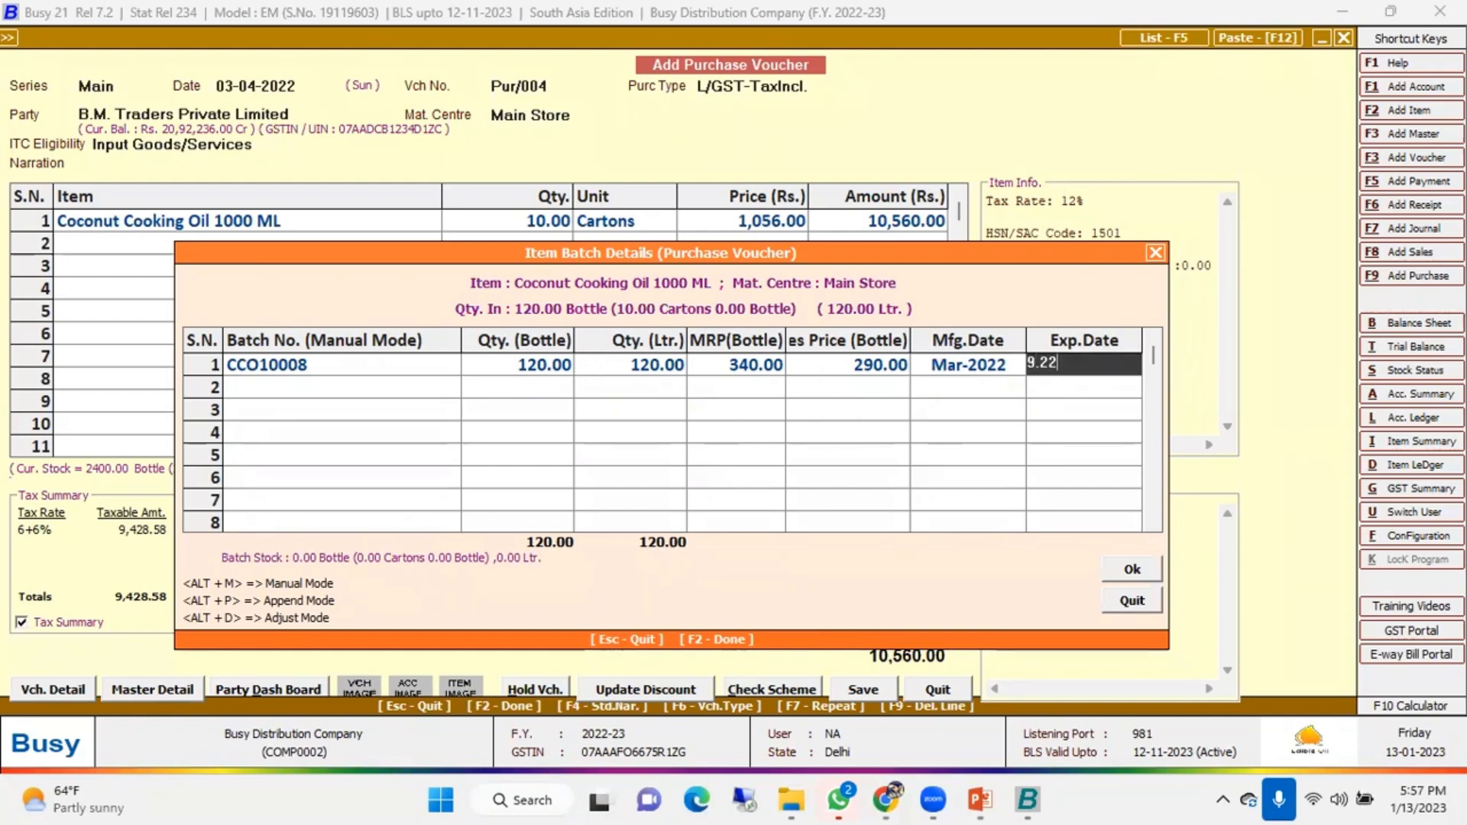
key("Return")
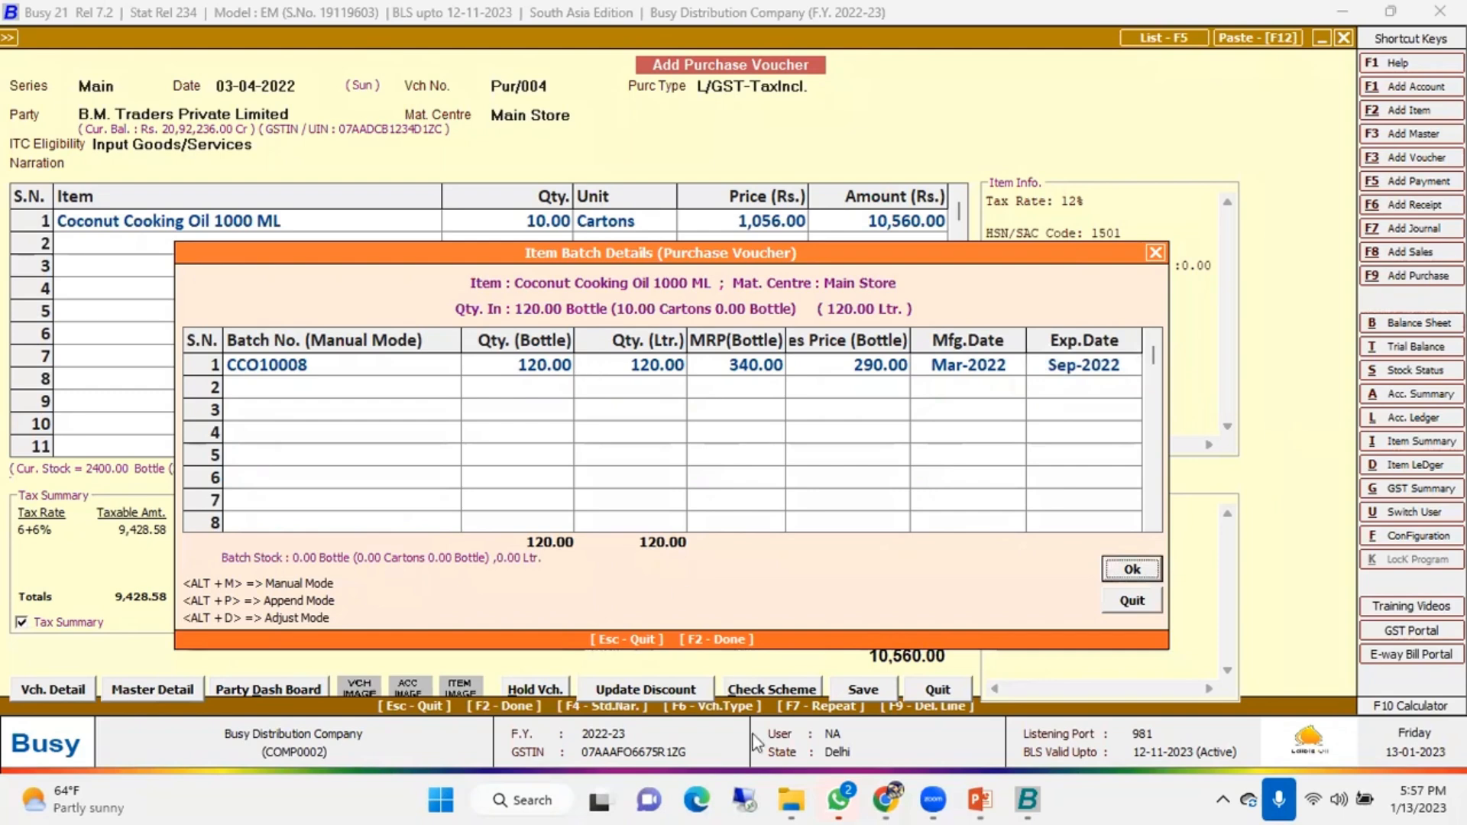
left_click(1139, 583)
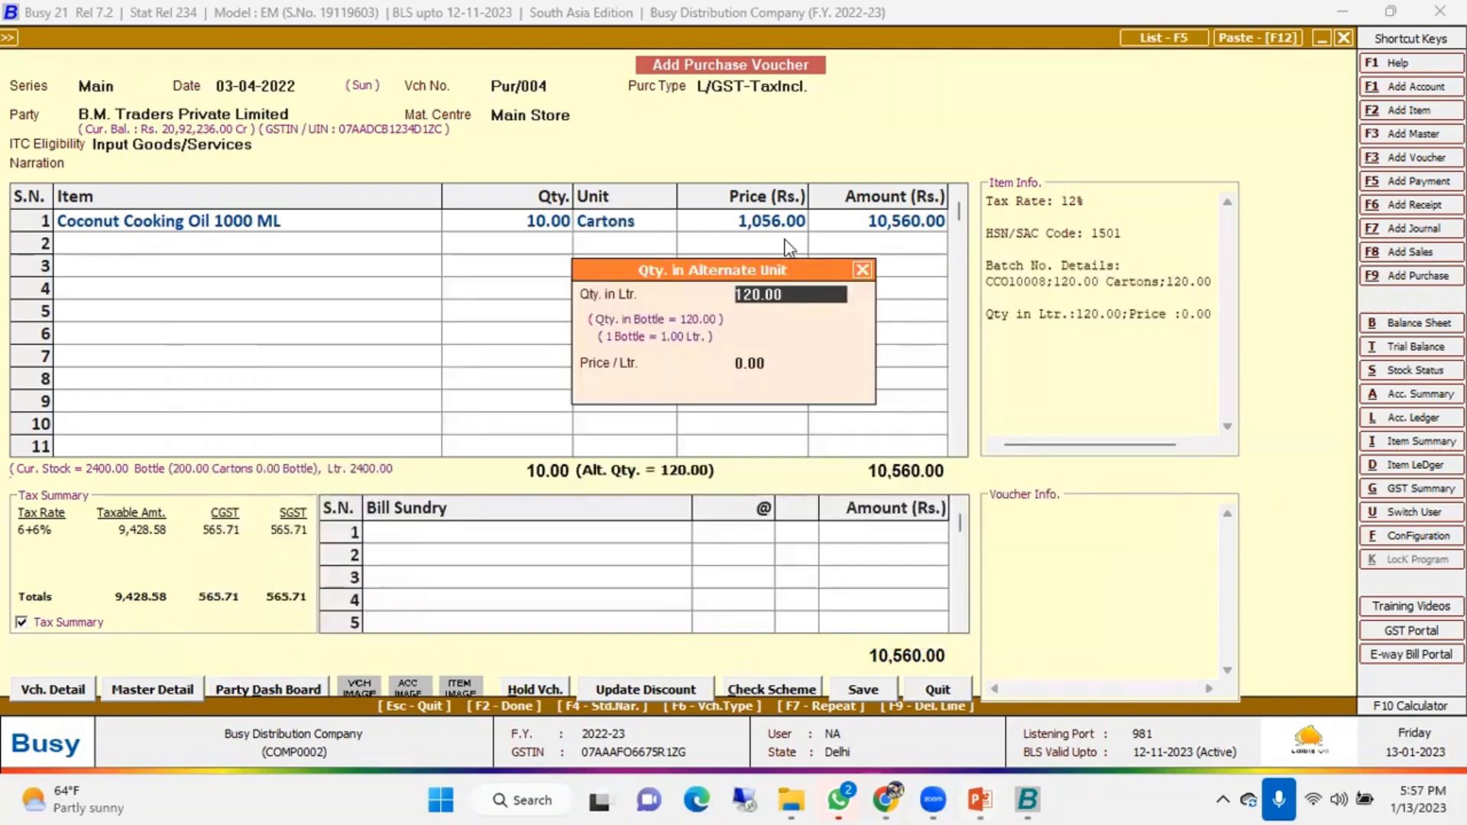
Accept the alternate quantity of 120 Ltr. and the item's tax information, and end the item list
key("Return")
key("Return")
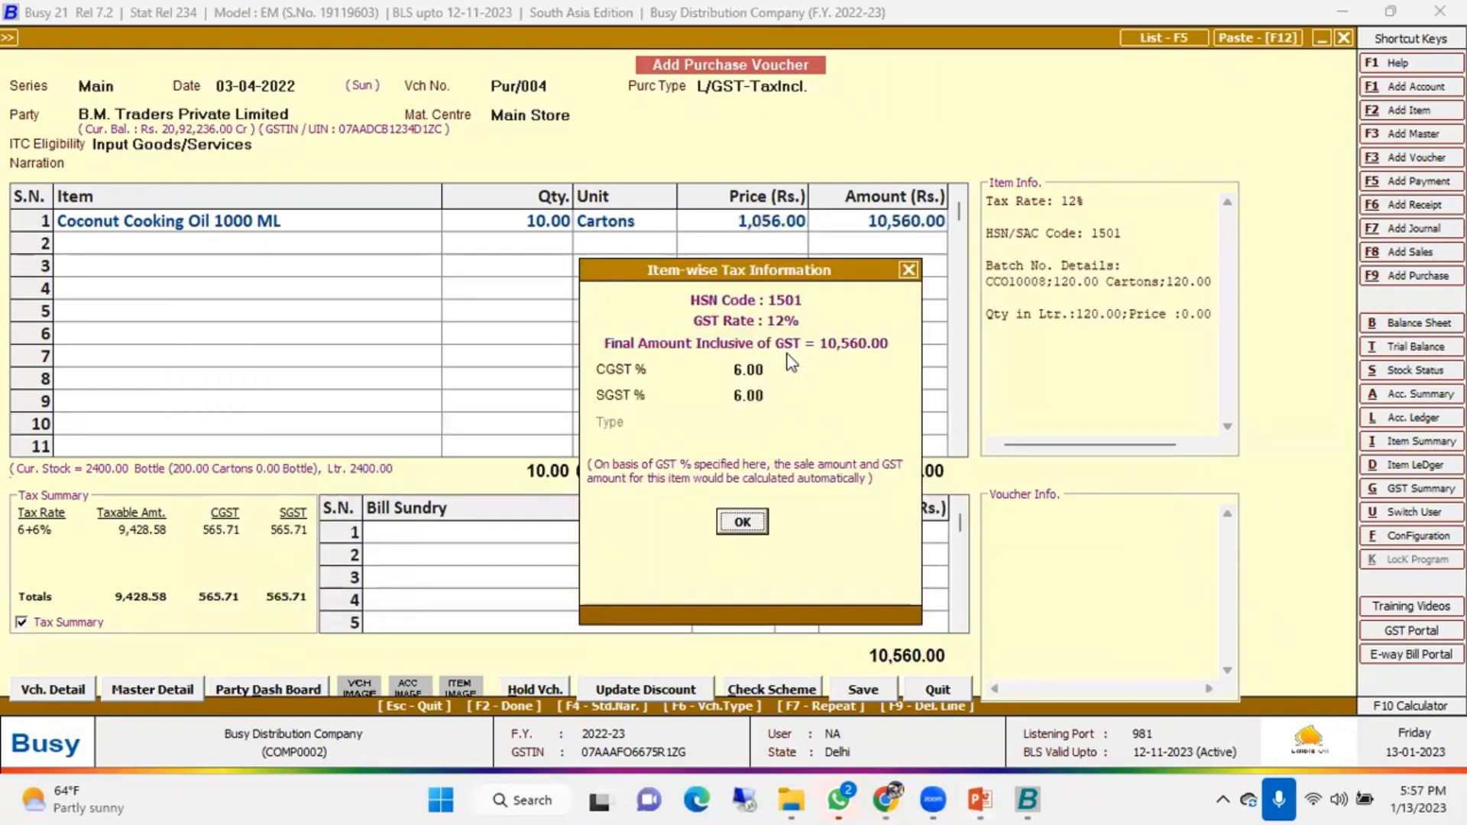
key("Return")
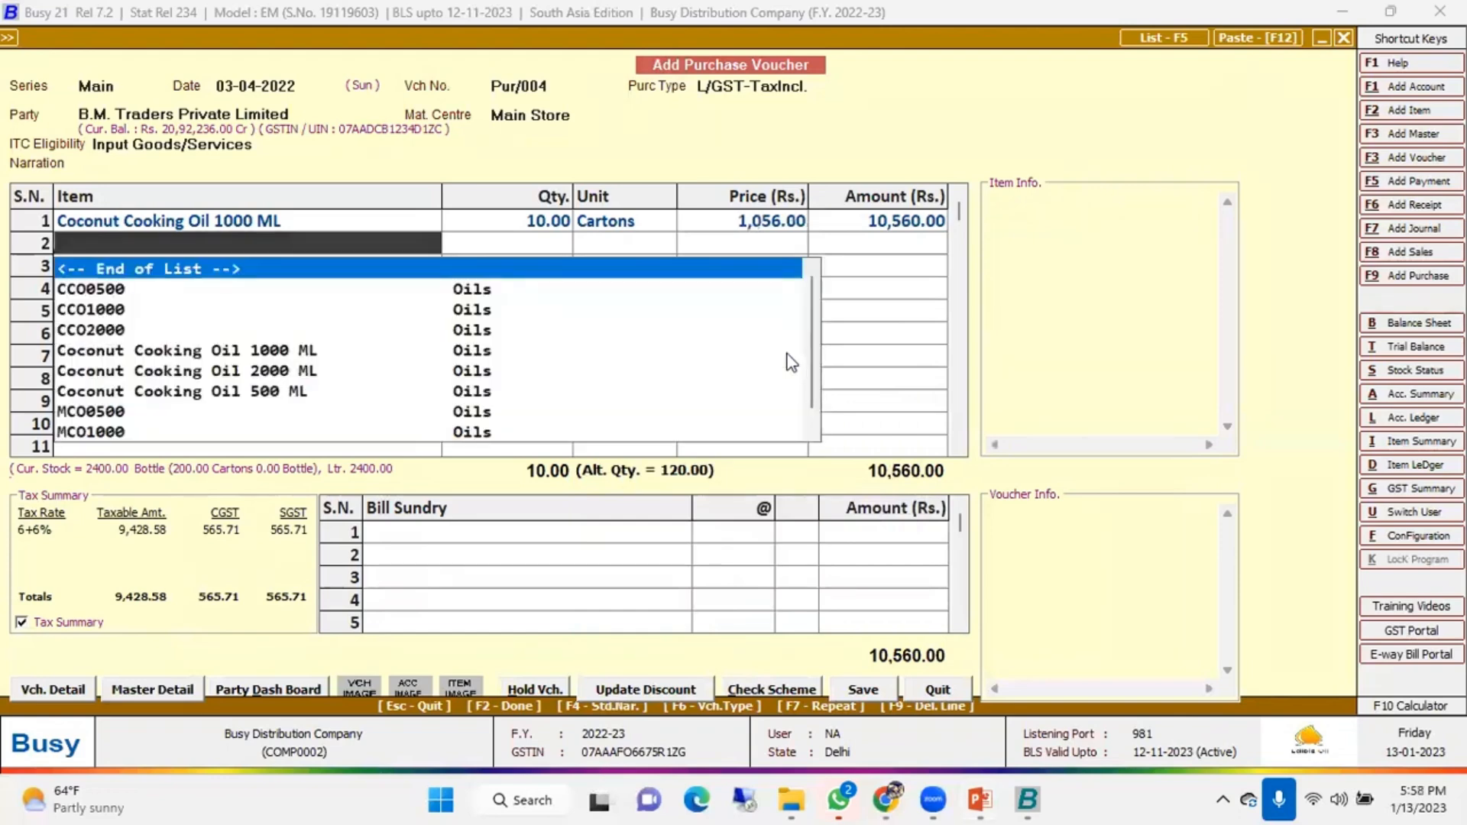
key("Return")
key("Return")
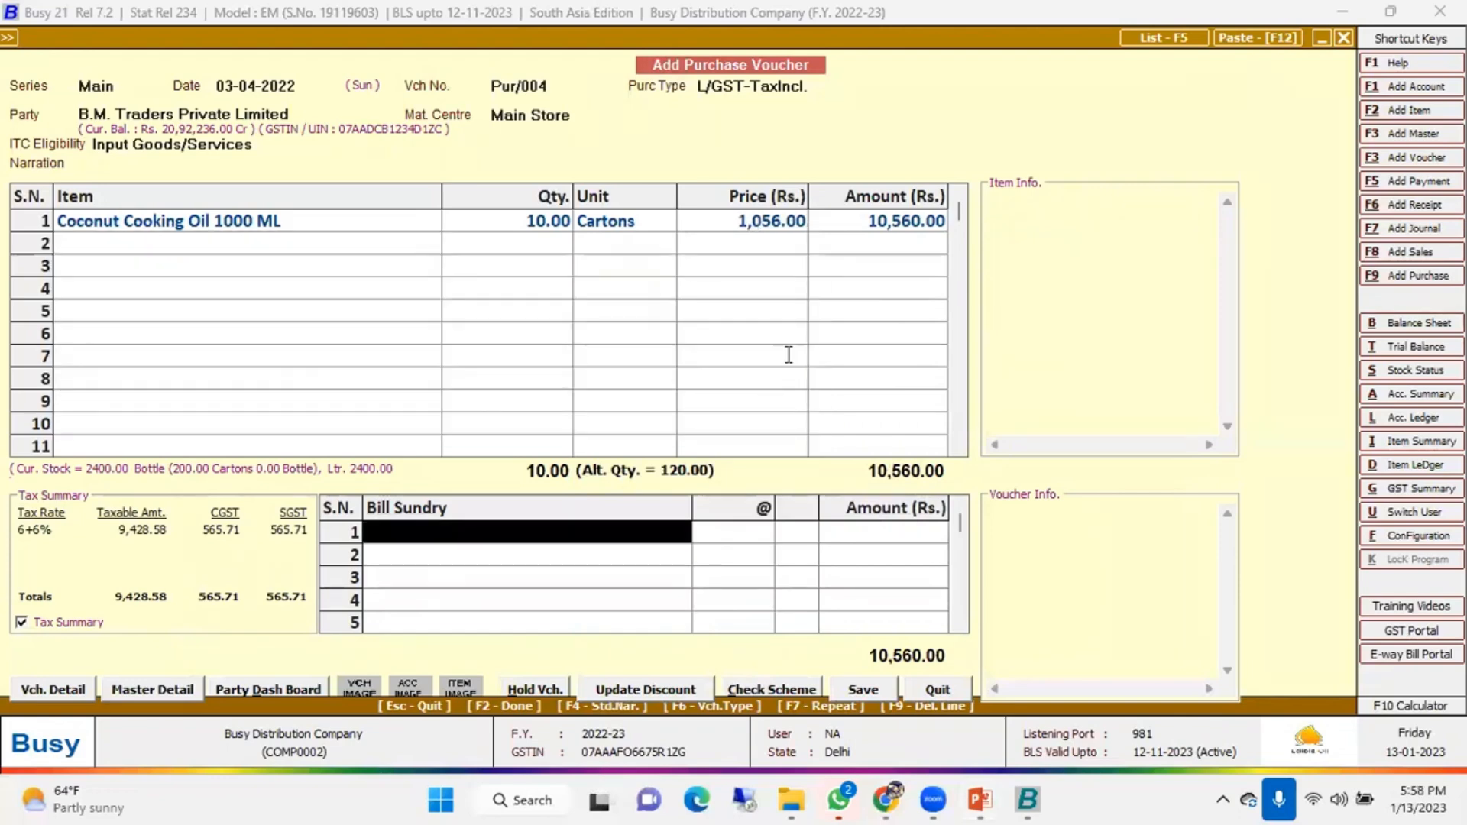
Save the purchase voucher without any bill sundry, and leave purchase entry without adding another voucher
key("Return")
key("Return")
key("Return")
key("Return")
key("Return")
key("Return")
key("Return")
key("Return")
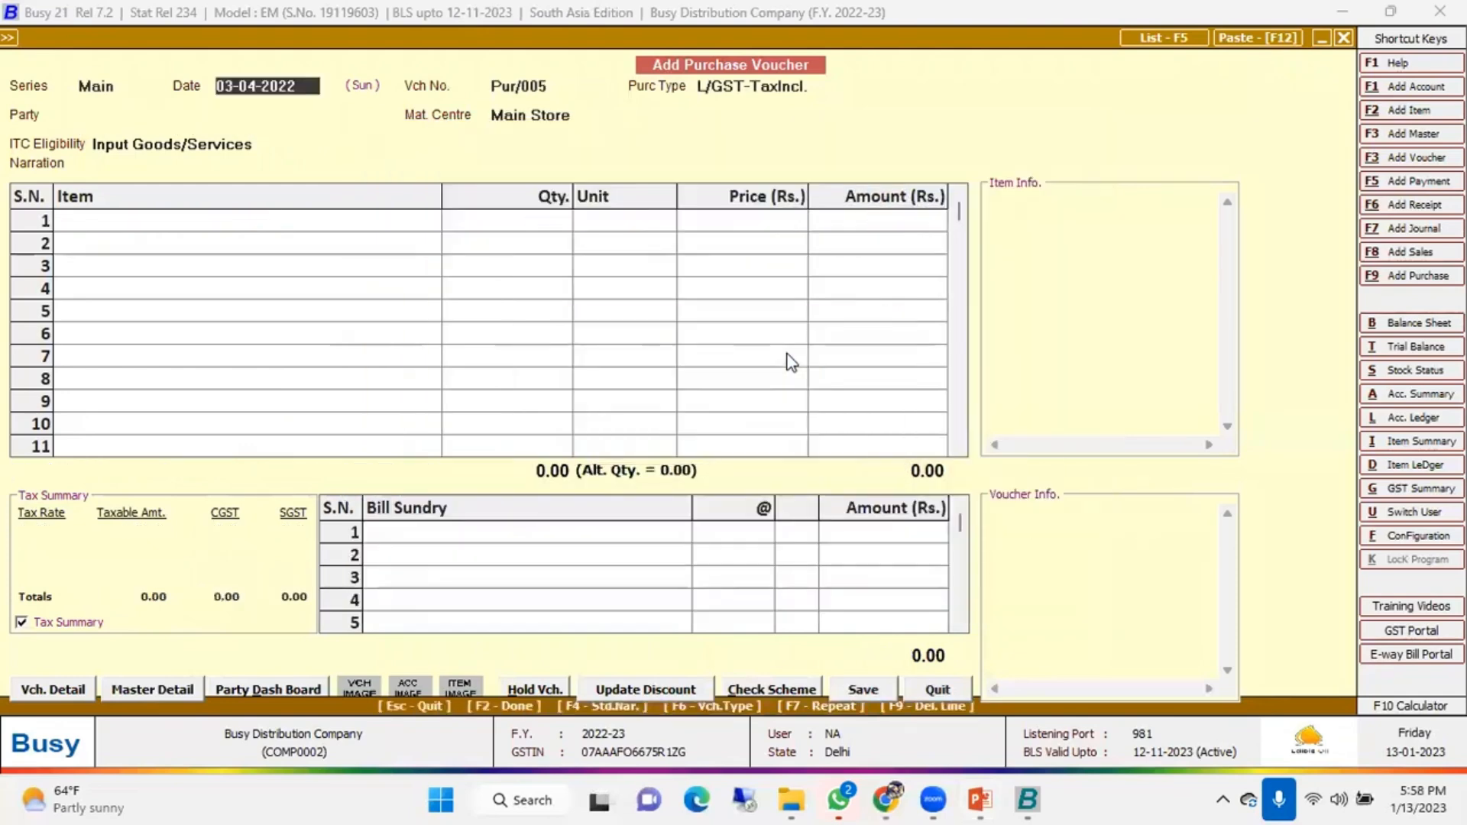
key("Escape")
key("Return")
key("Escape")
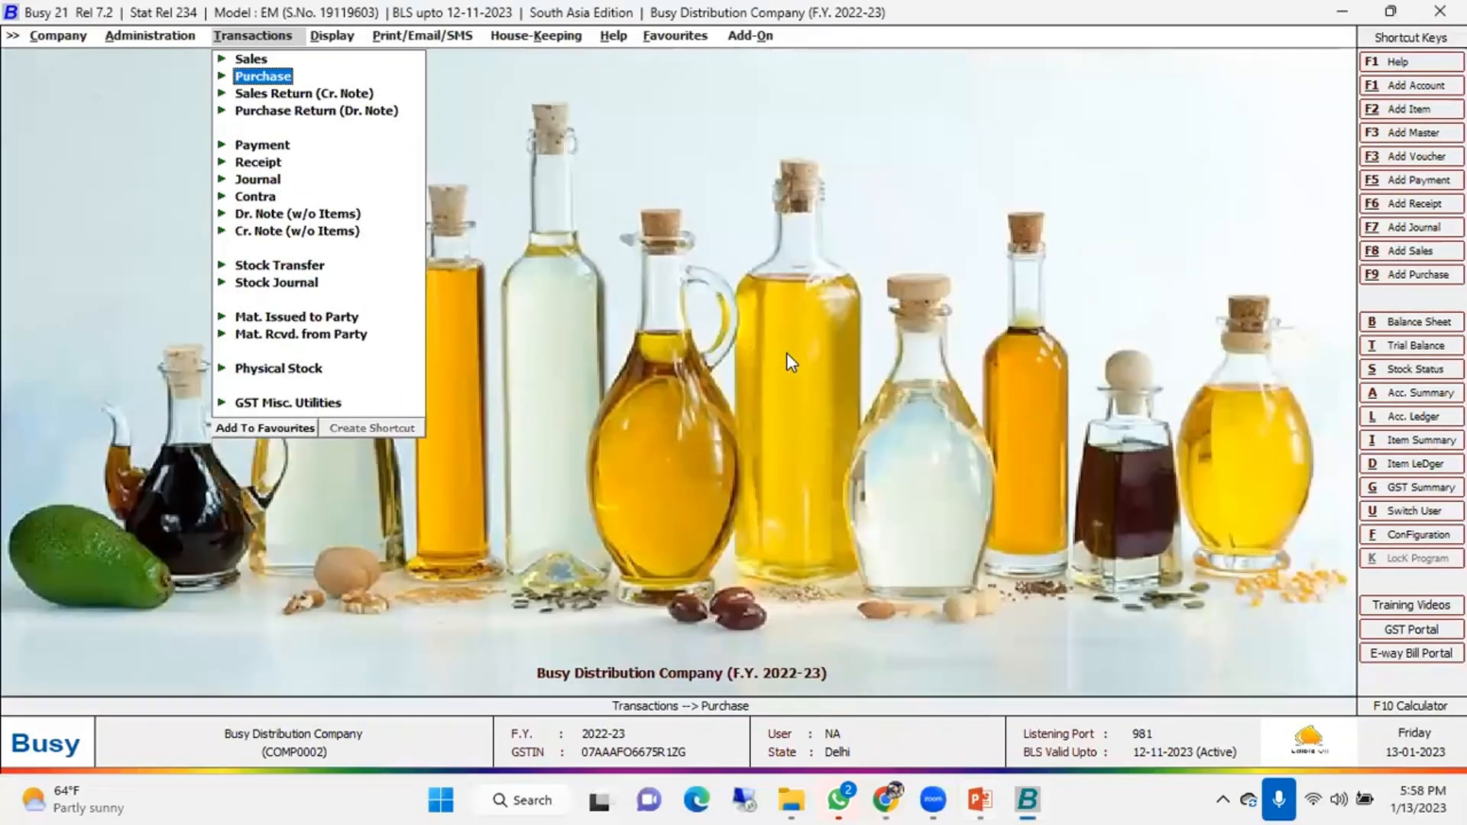
Display the alphabetical closing stock status, balances only, for all items in Main Store as on 06-04-2022
key("Right")
key("Down")
key("Down")
key("Down")
key("Down")
key("Down")
key("Down")
key("Down")
key("Down")
key("Down")
key("Down")
key("Down")
key("Down")
key("Up")
key("Up")
key("Up")
key("Up")
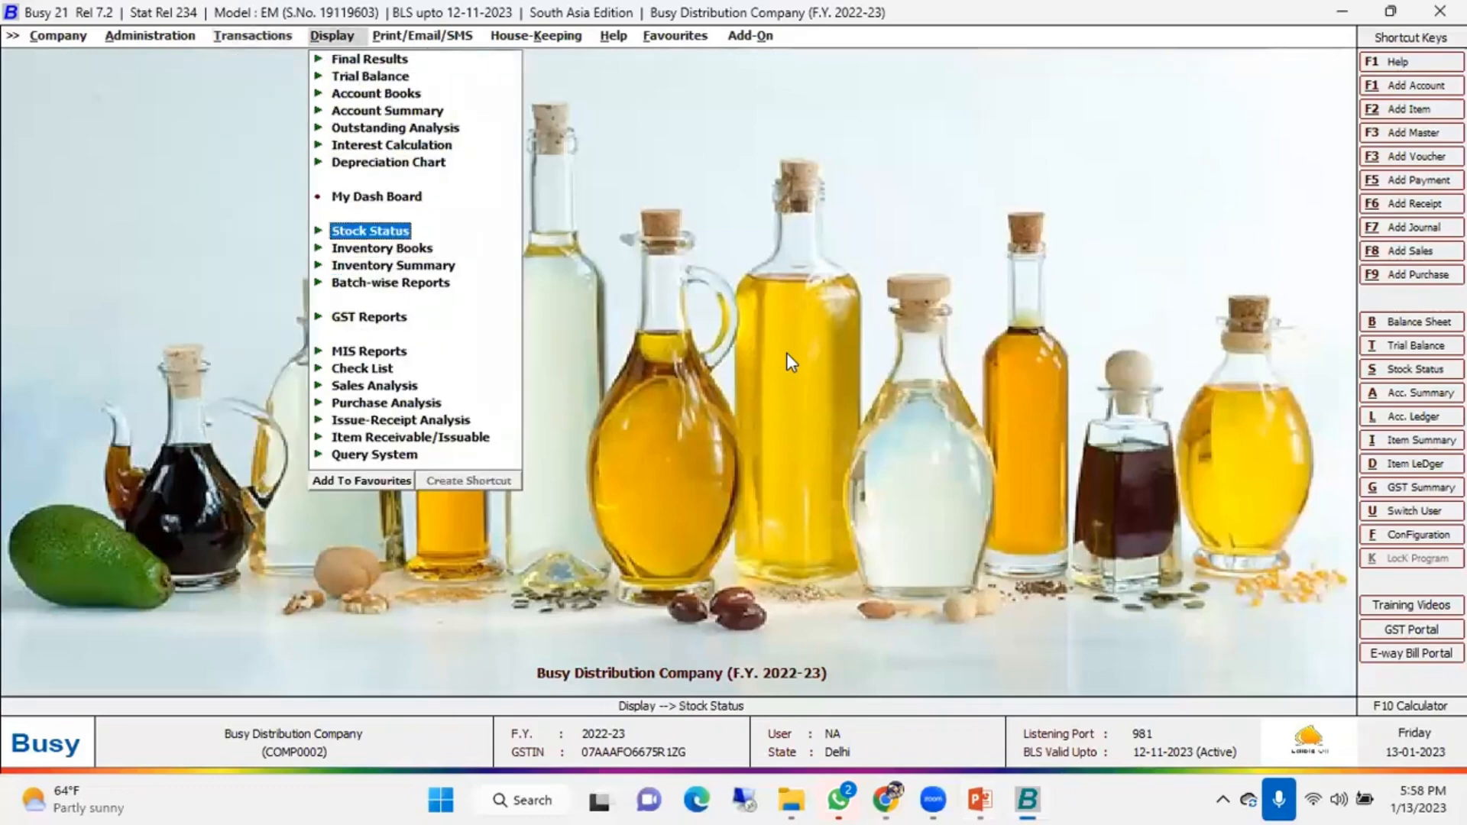
key("Return")
key("Return")
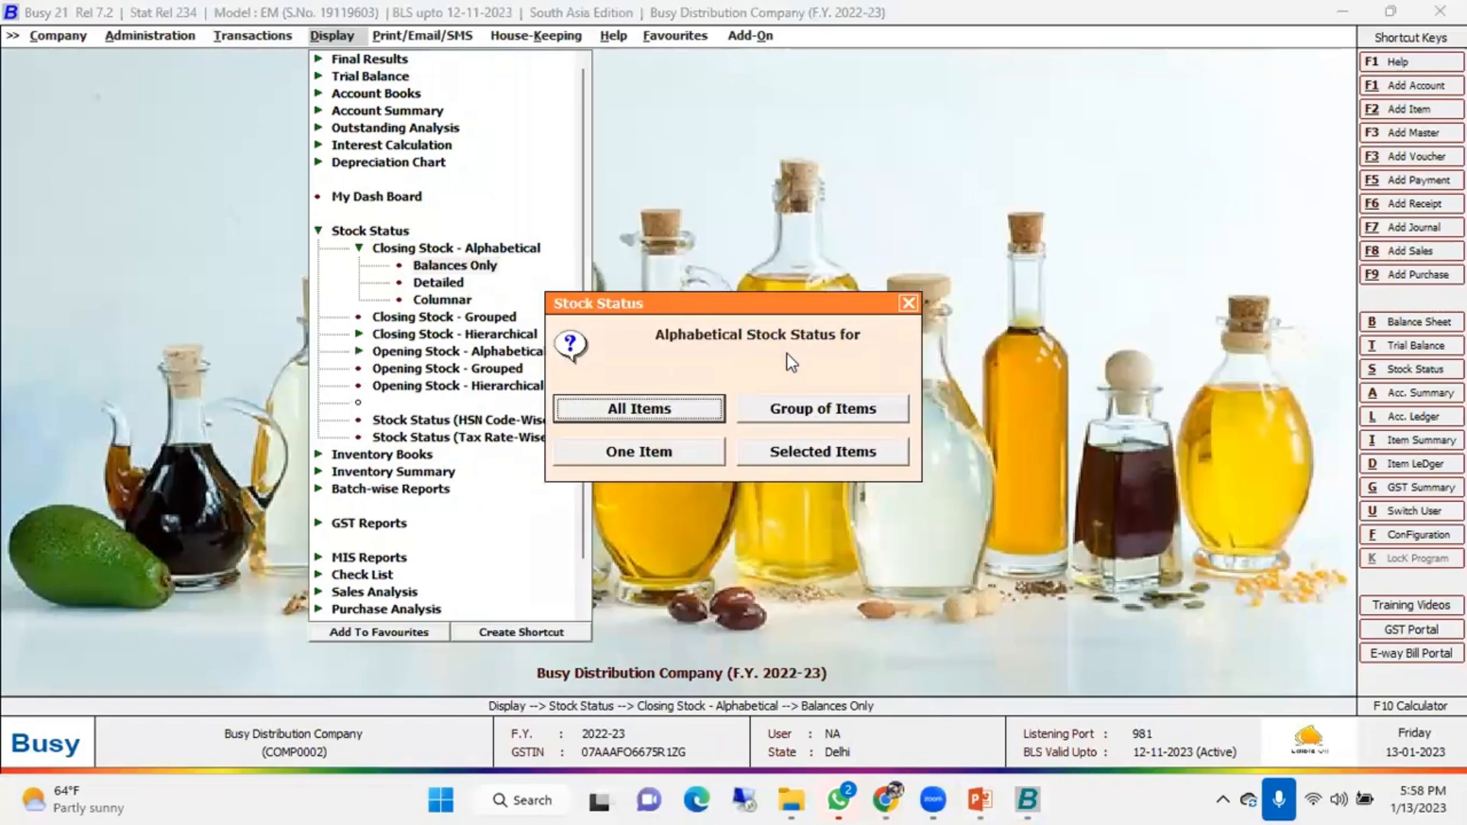
key("Return")
key("Return")
key("Return")
key("Return")
key("Return")
key("F2")
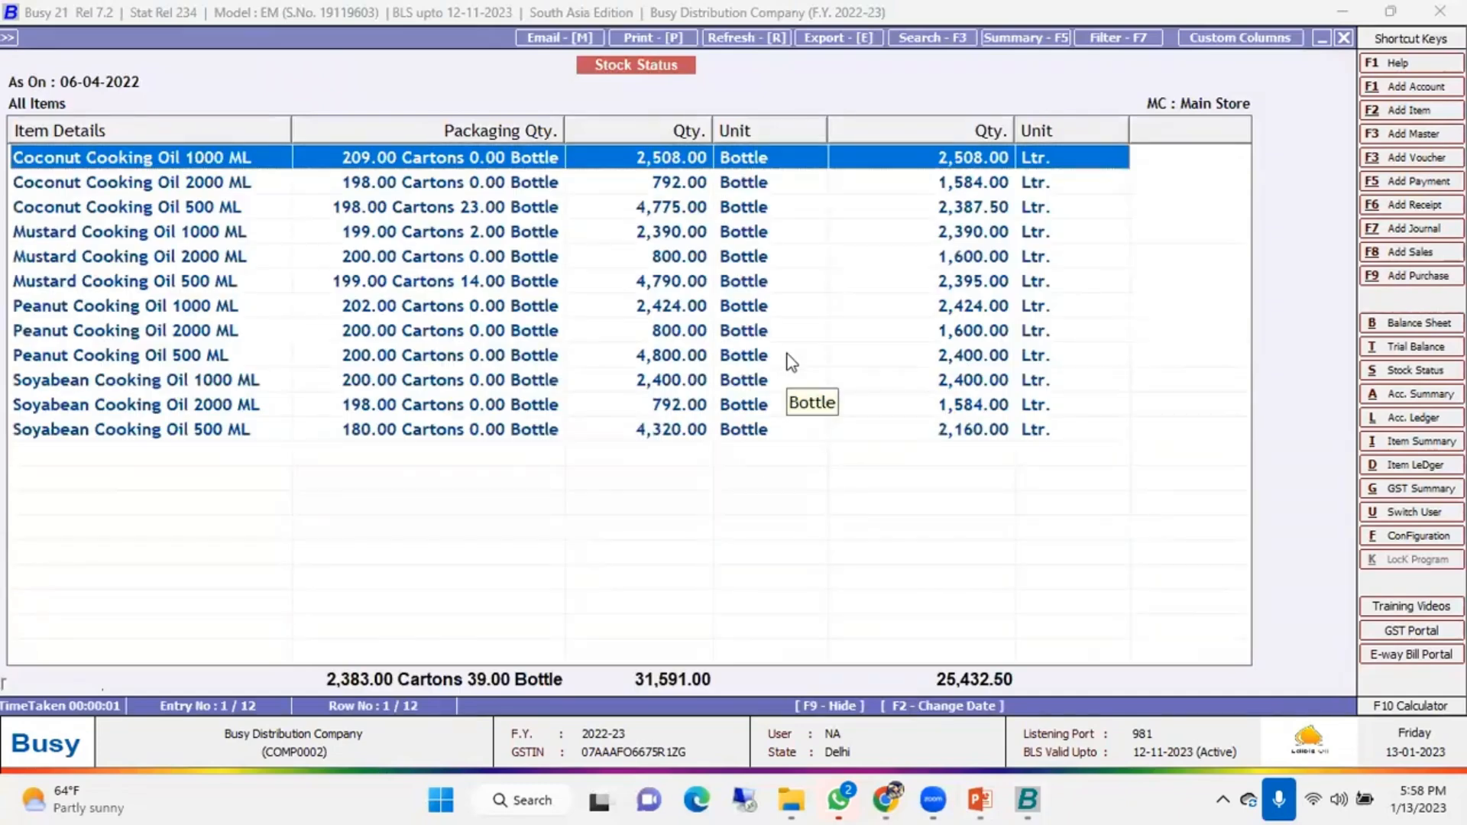
Examine the item-wise closing quantities in cartons, bottles and litres, and close the stock status report
key("Down")
key("Down")
key("Down")
key("Up")
key("Up")
key("Up")
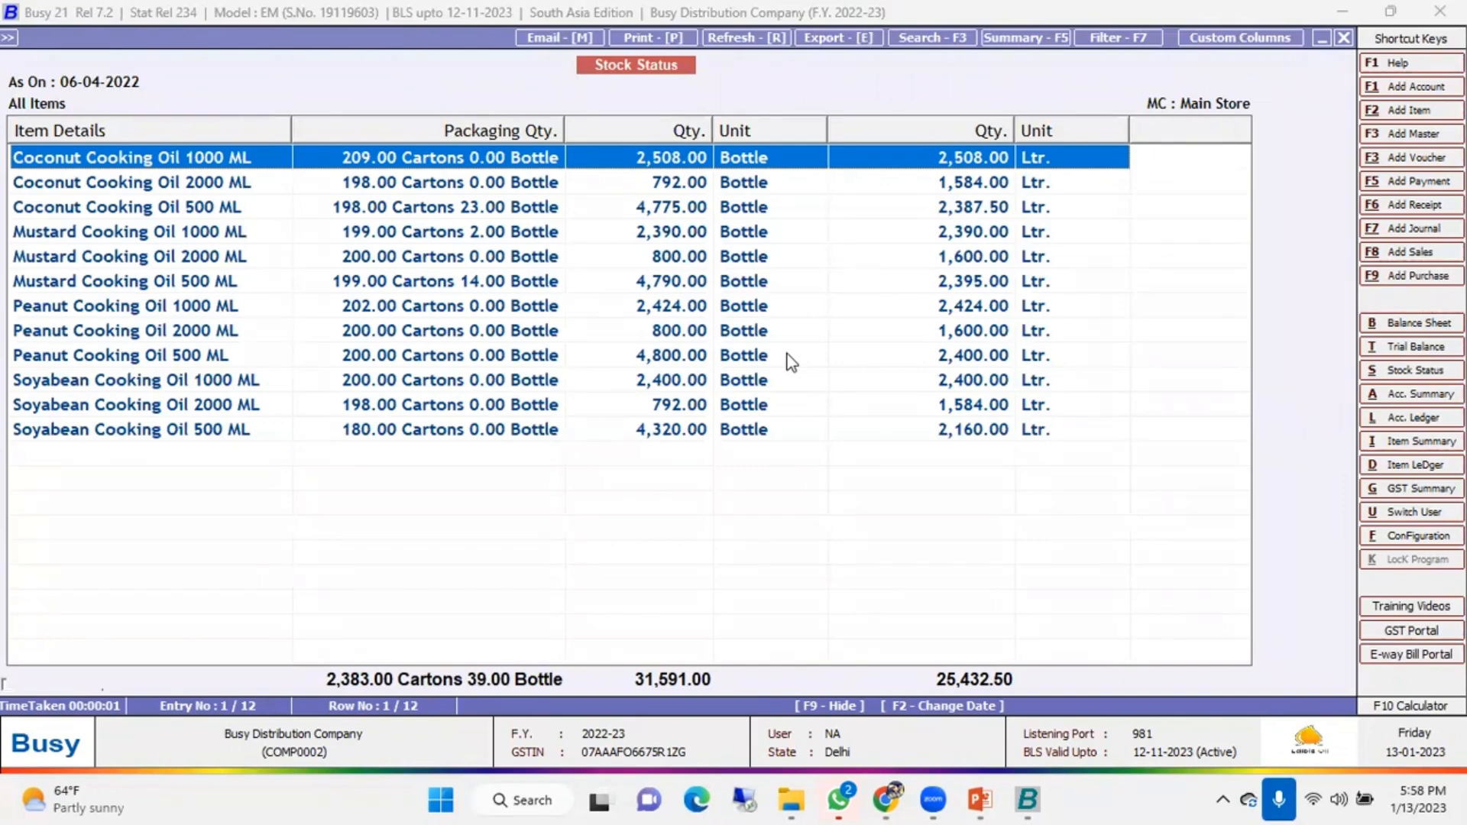
key("Escape")
key("Escape")
Display the Batch-wise Stock report for all items in Main Store from 1-4-2022 to 6-4-2022
key("Down")
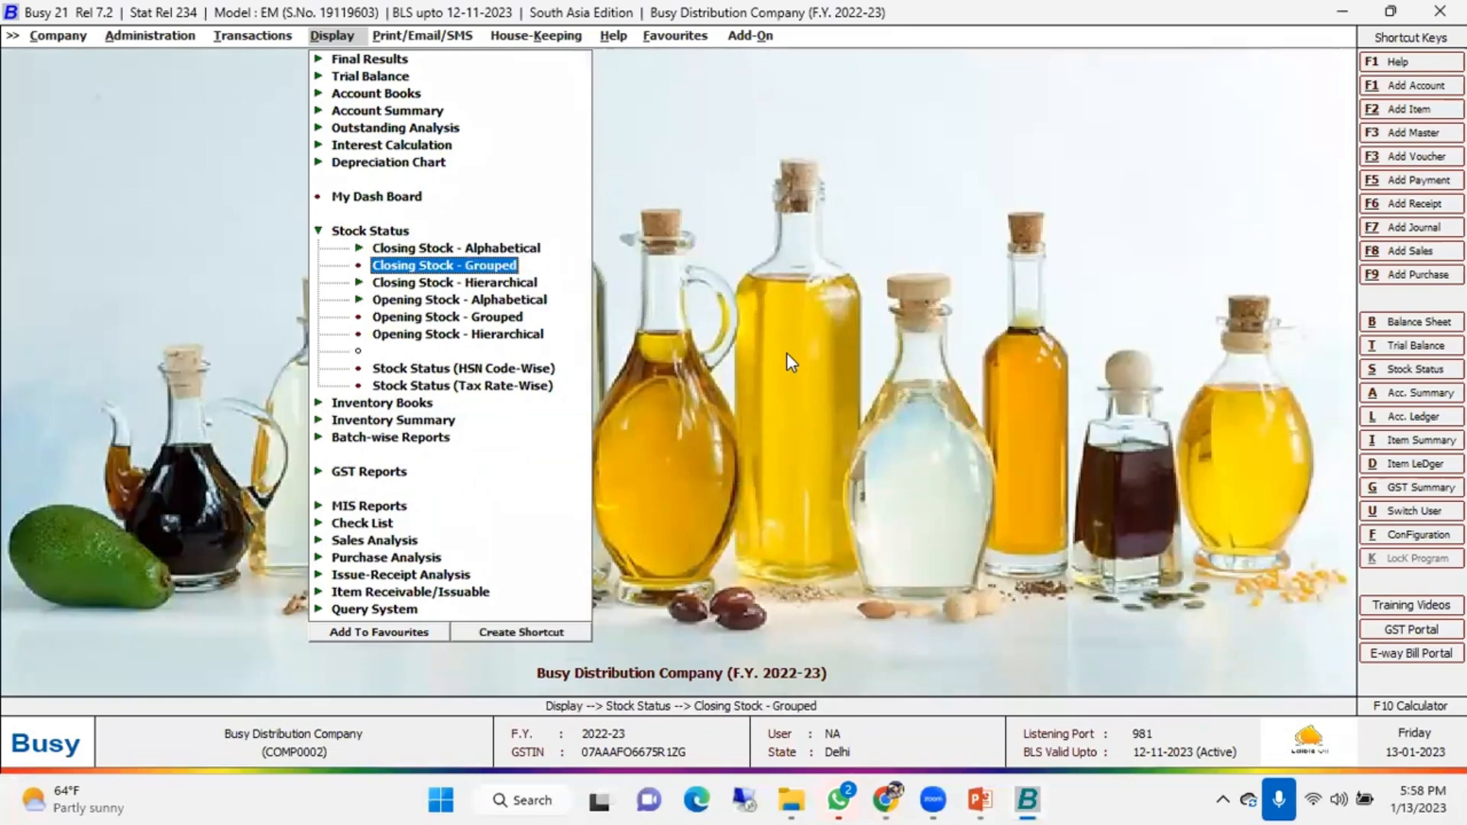
key("Left")
key("Down")
key("Down")
key("Down")
key("Down")
key("Up")
key("Right")
key("Return")
key("Return")
key("Escape")
key("Right")
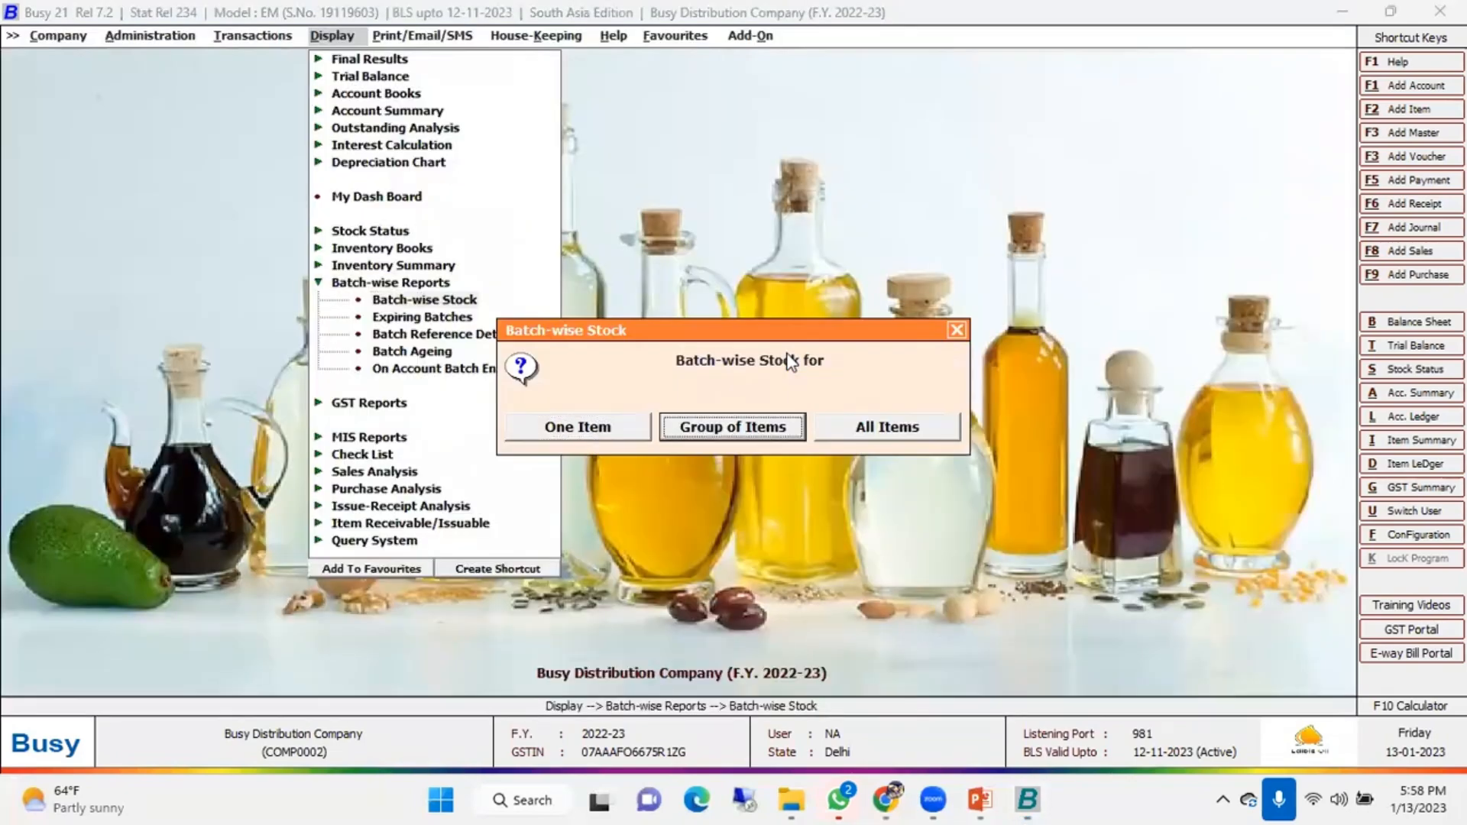
key("Right")
key("Return")
key("Return")
key("Return")
key("F2")
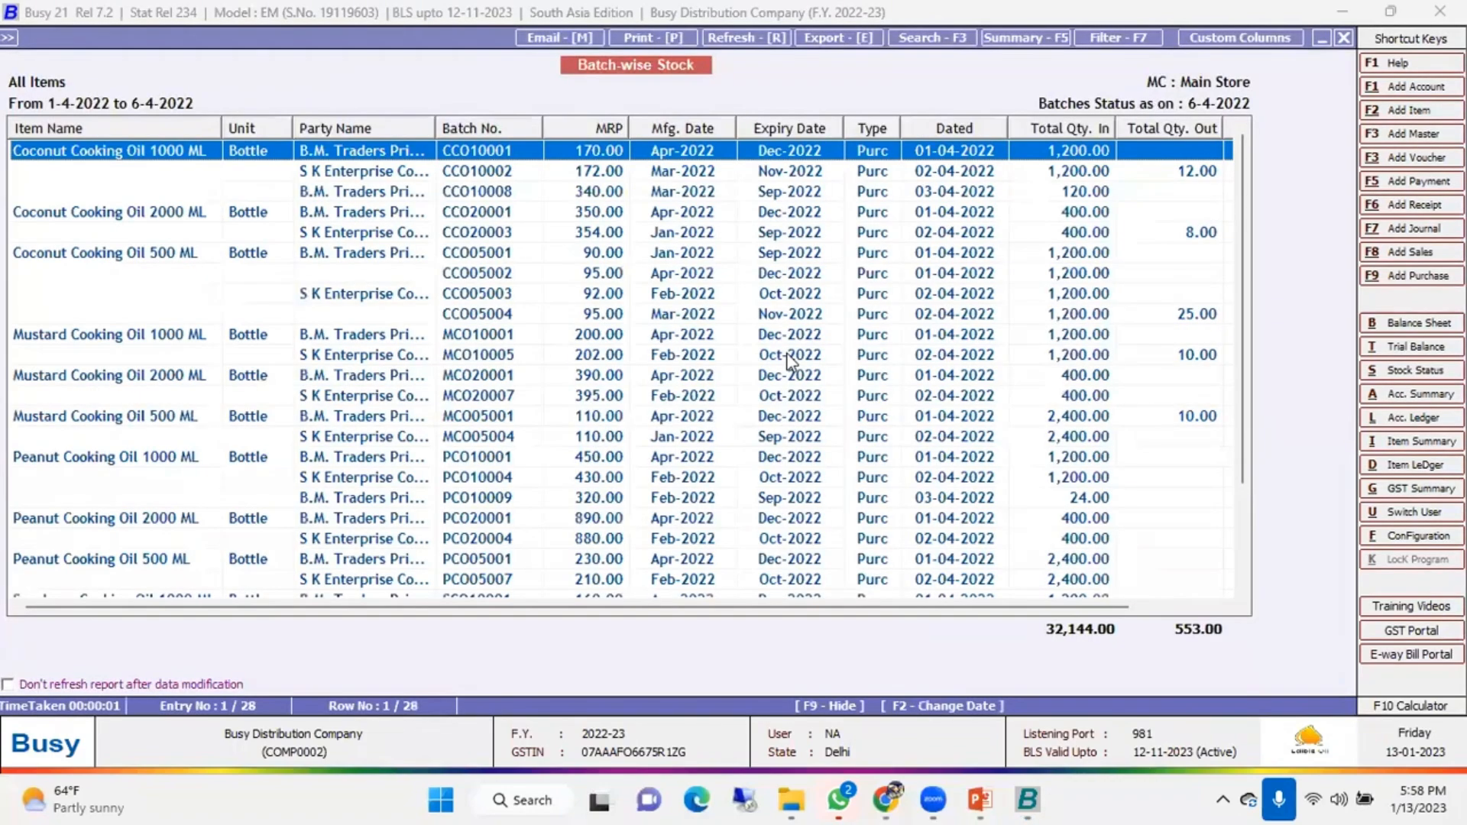
Examine each batch's MRP, manufacturing and expiry dates and its in, out and pending quantities, and close the report
key("Right")
key("Right")
key("Right")
key("Right")
key("Right")
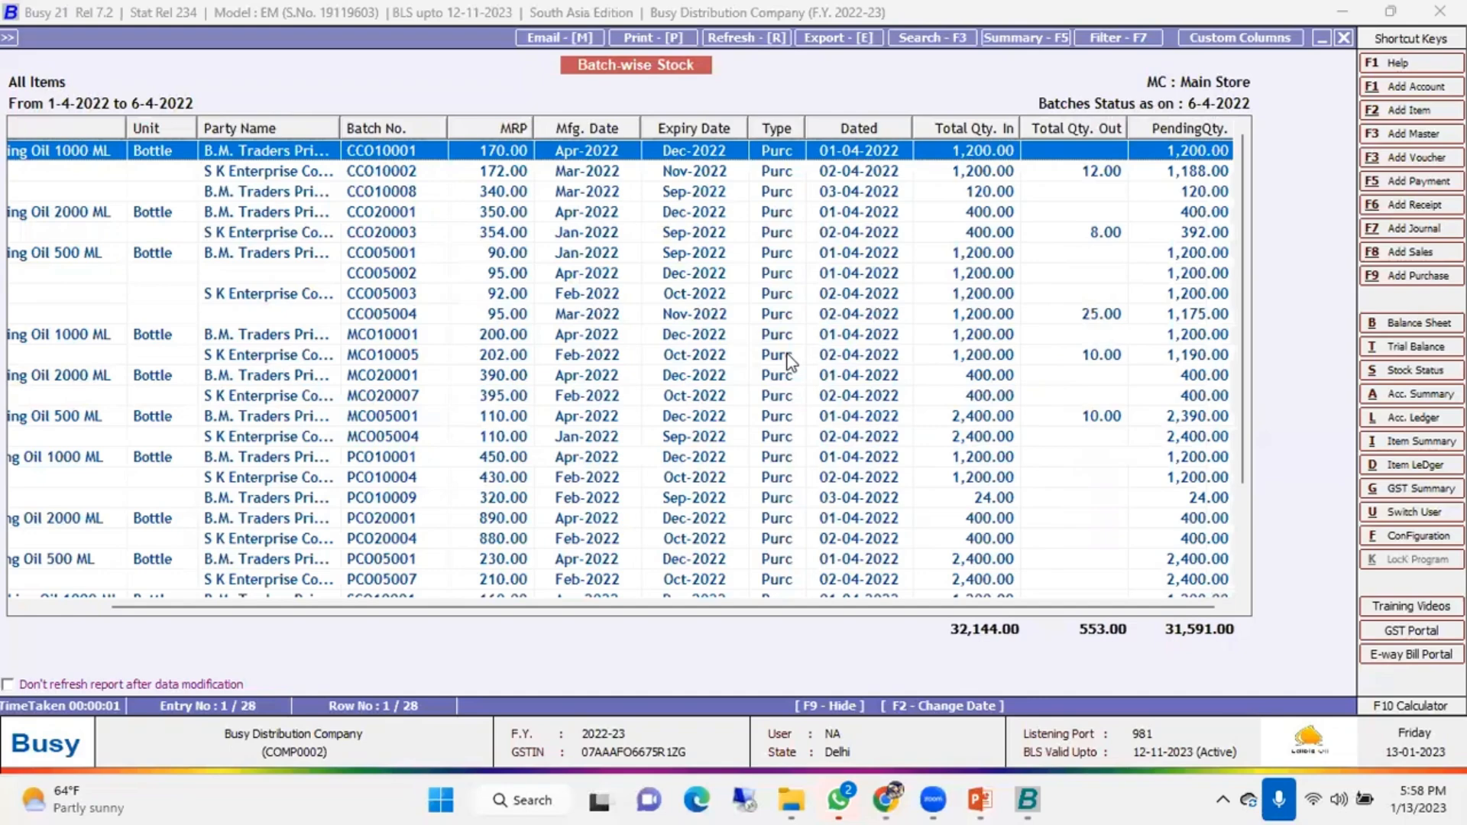
key("Escape")
key("Escape")
key("Escape")
Look through the other batch-wise report types, from Expiring Batches to On Account Batch Entries, without opening one
key("Down")
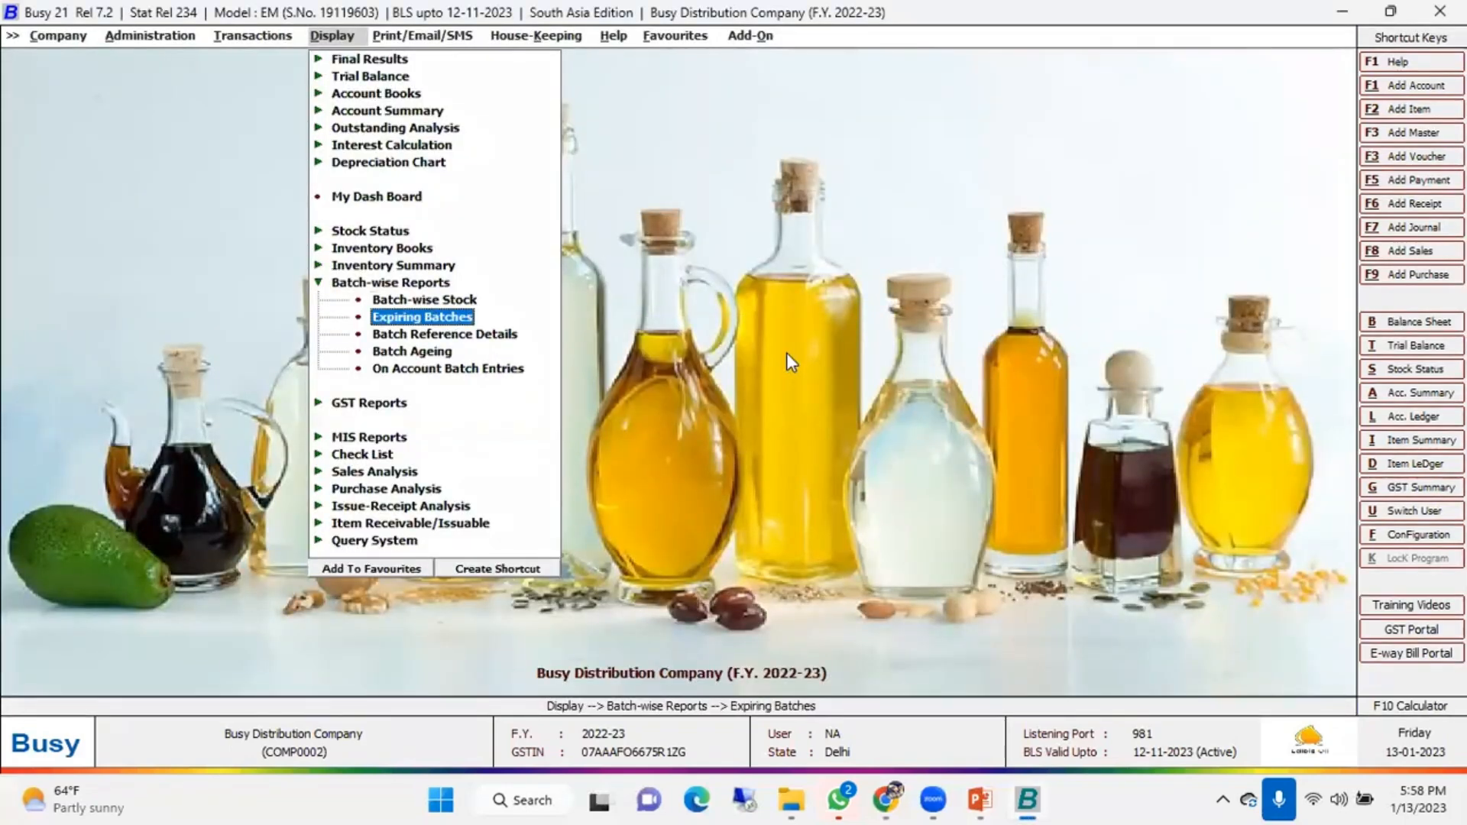
key("Down")
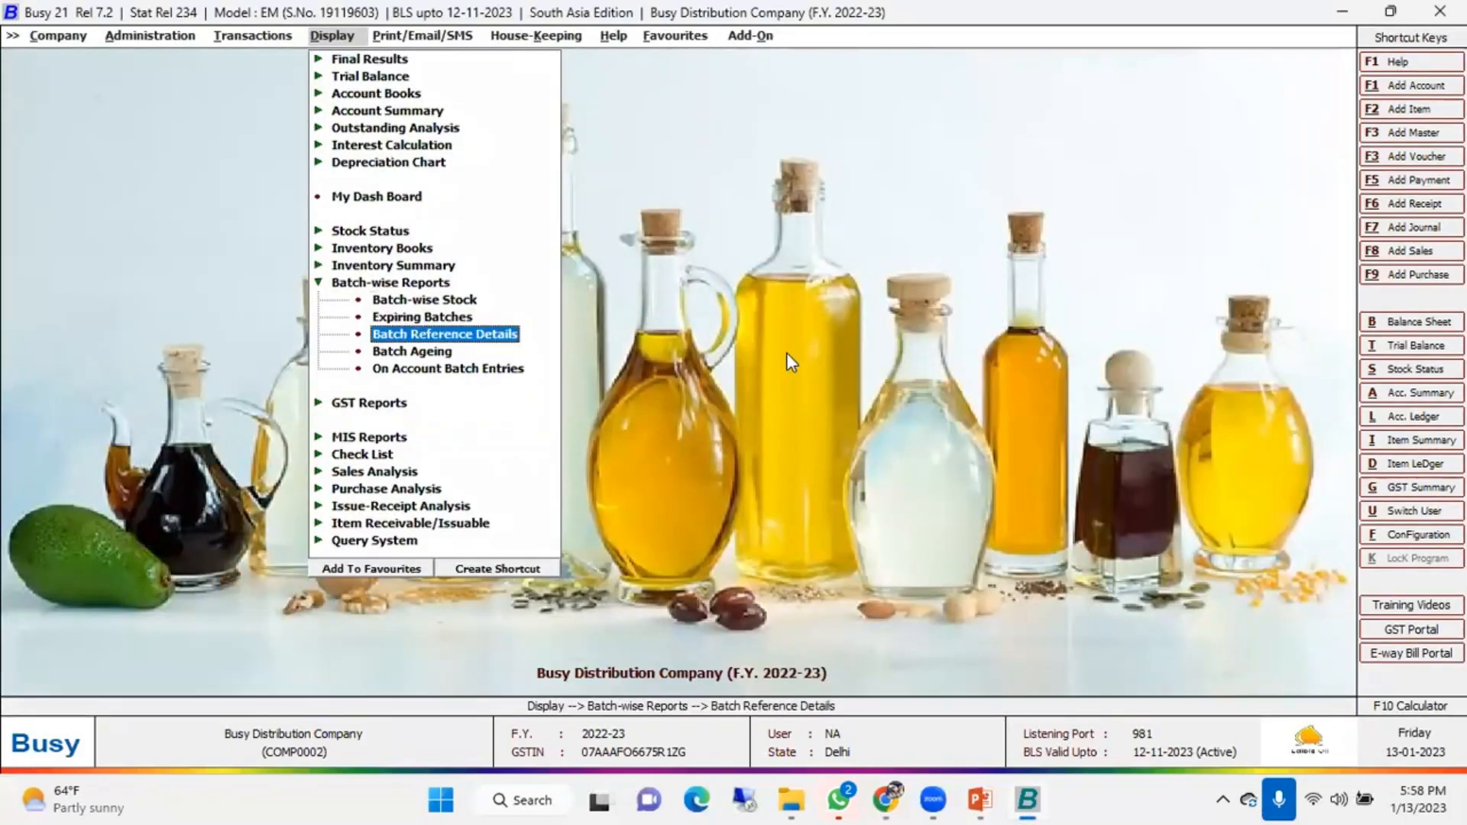
key("Down")
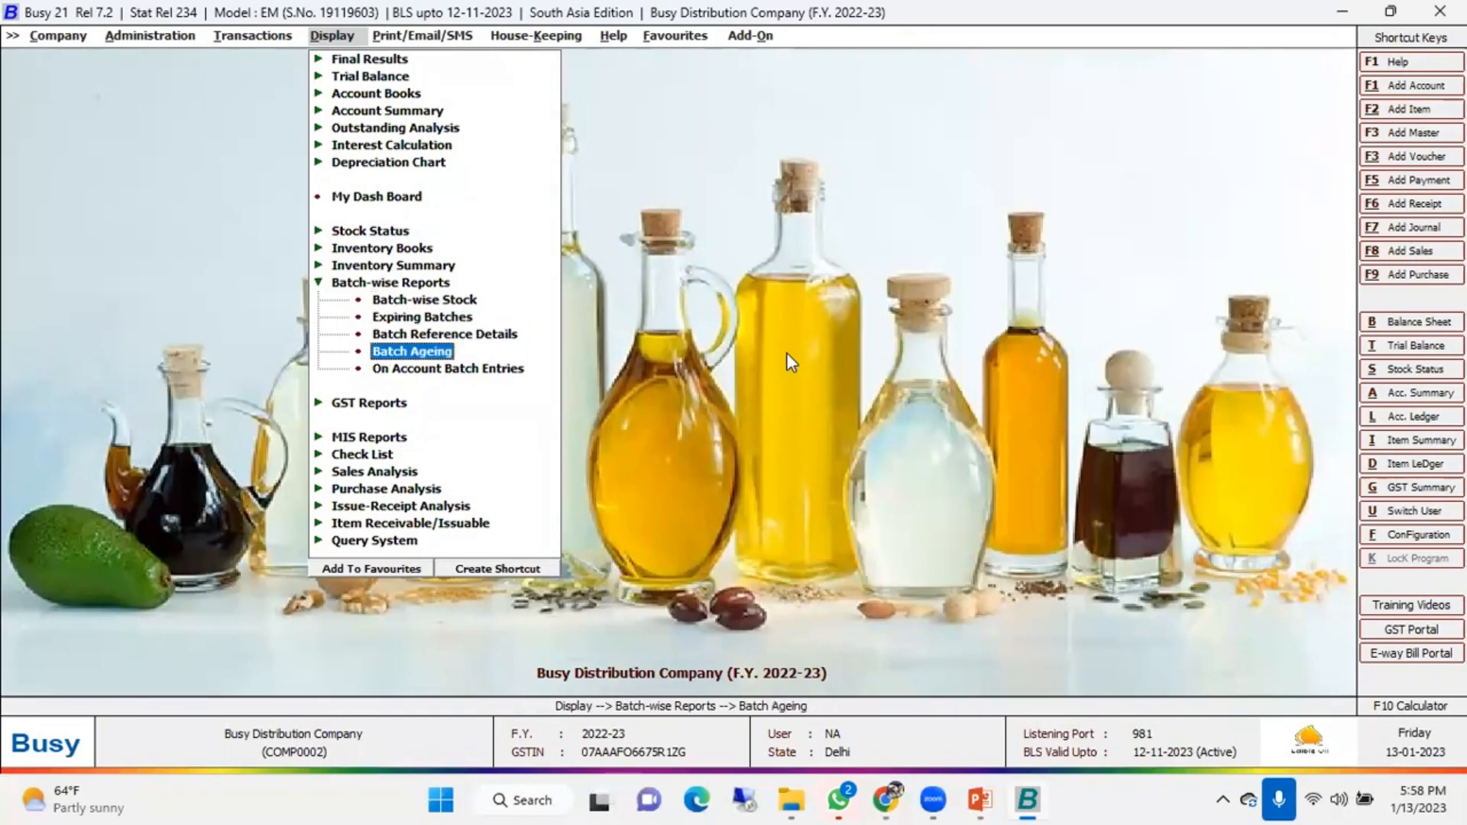
key("Down")
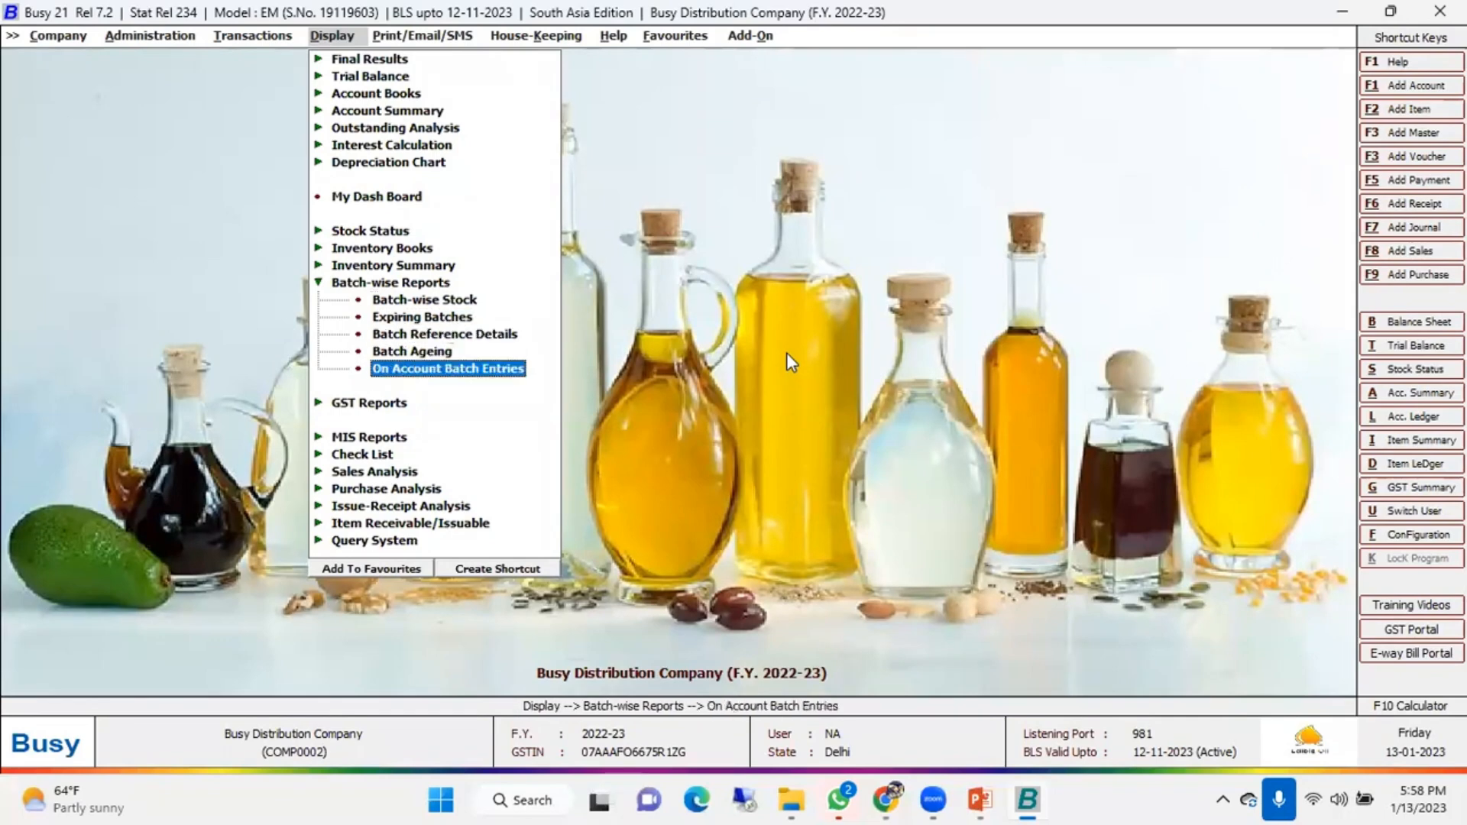
key("Left")
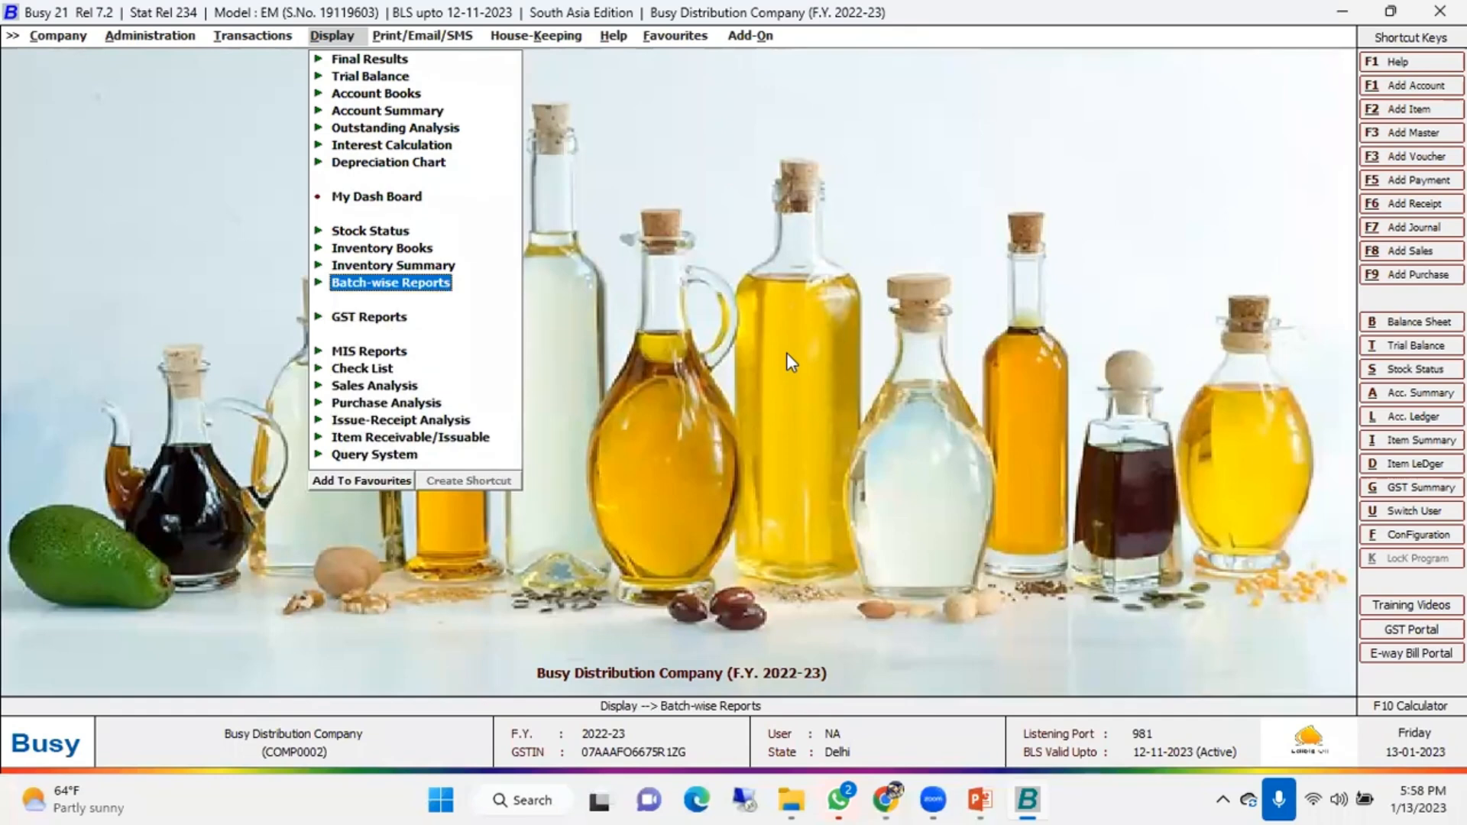
Look through the MIS reports and the remaining report categories down to Query System
key("Down")
key("Down")
key("Right")
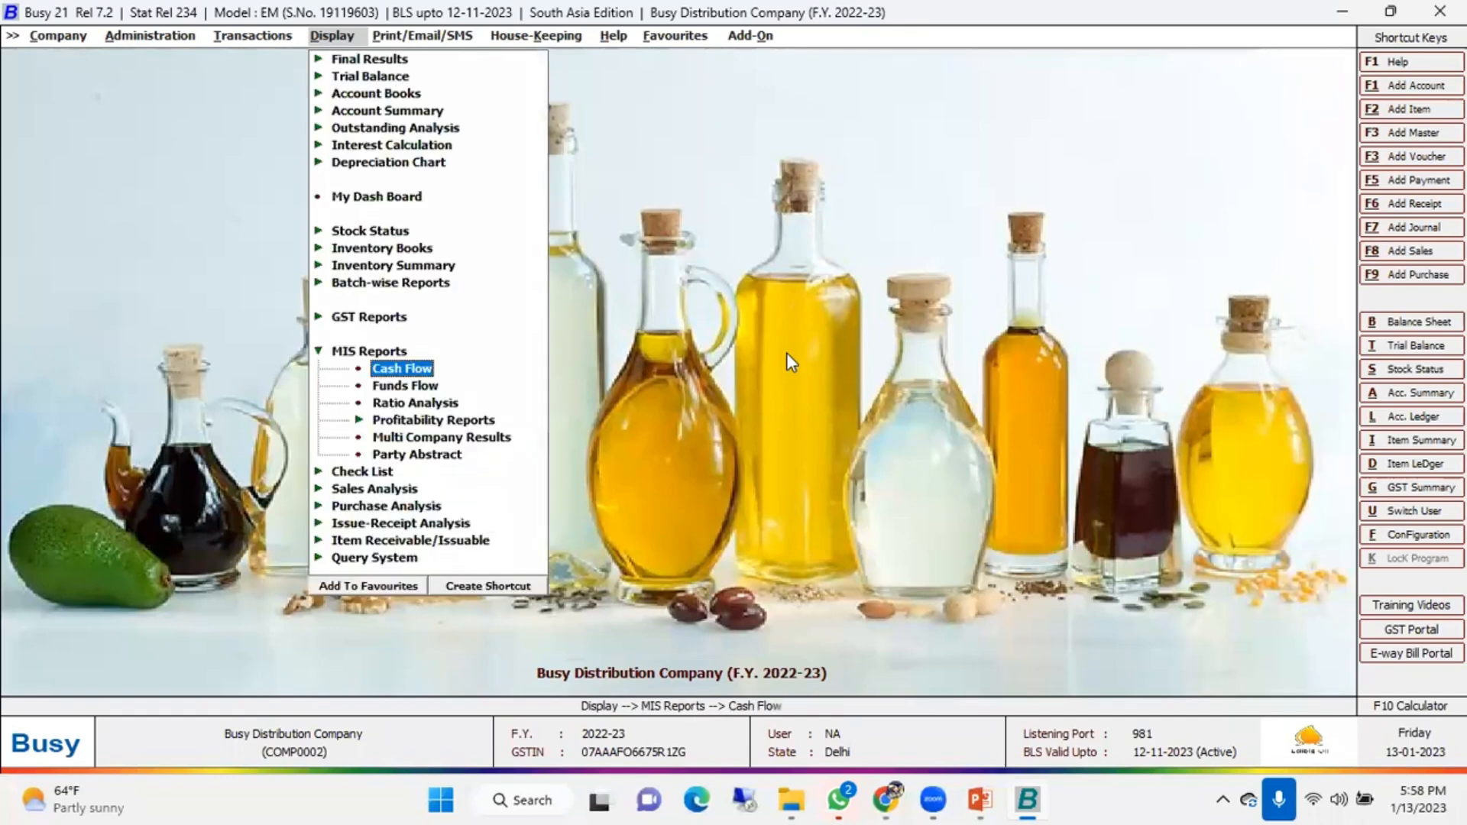
key("Down")
key("Down")
key("Down")
key("Down")
key("Left")
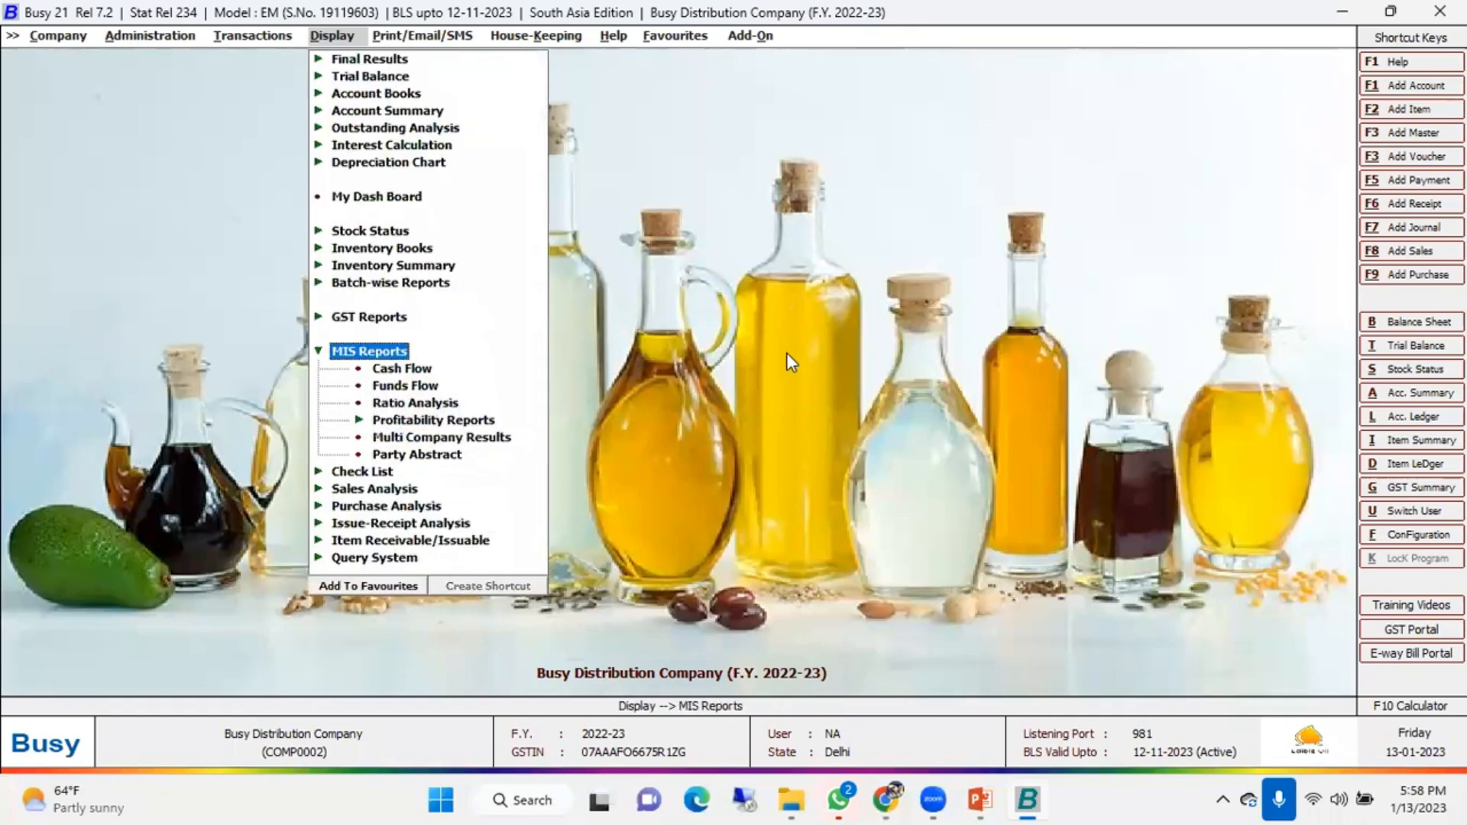
key("Down")
key("Down")
key("Down")
key("Up")
key("Down")
key("Down")
key("Down")
key("Down")
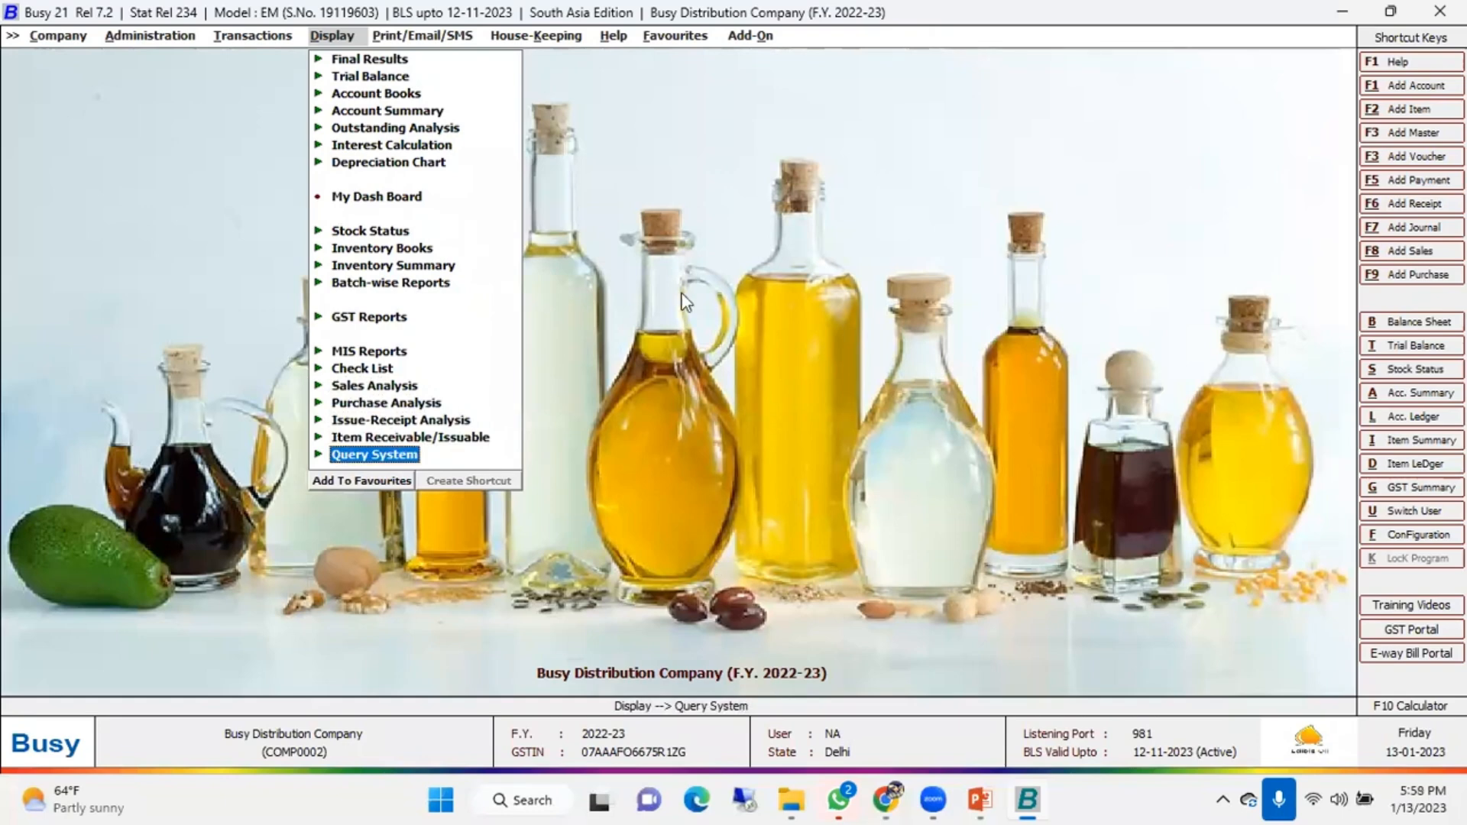
View the shortcuts saved as favourites and return to the transaction types
left_click(615, 36)
key("Right")
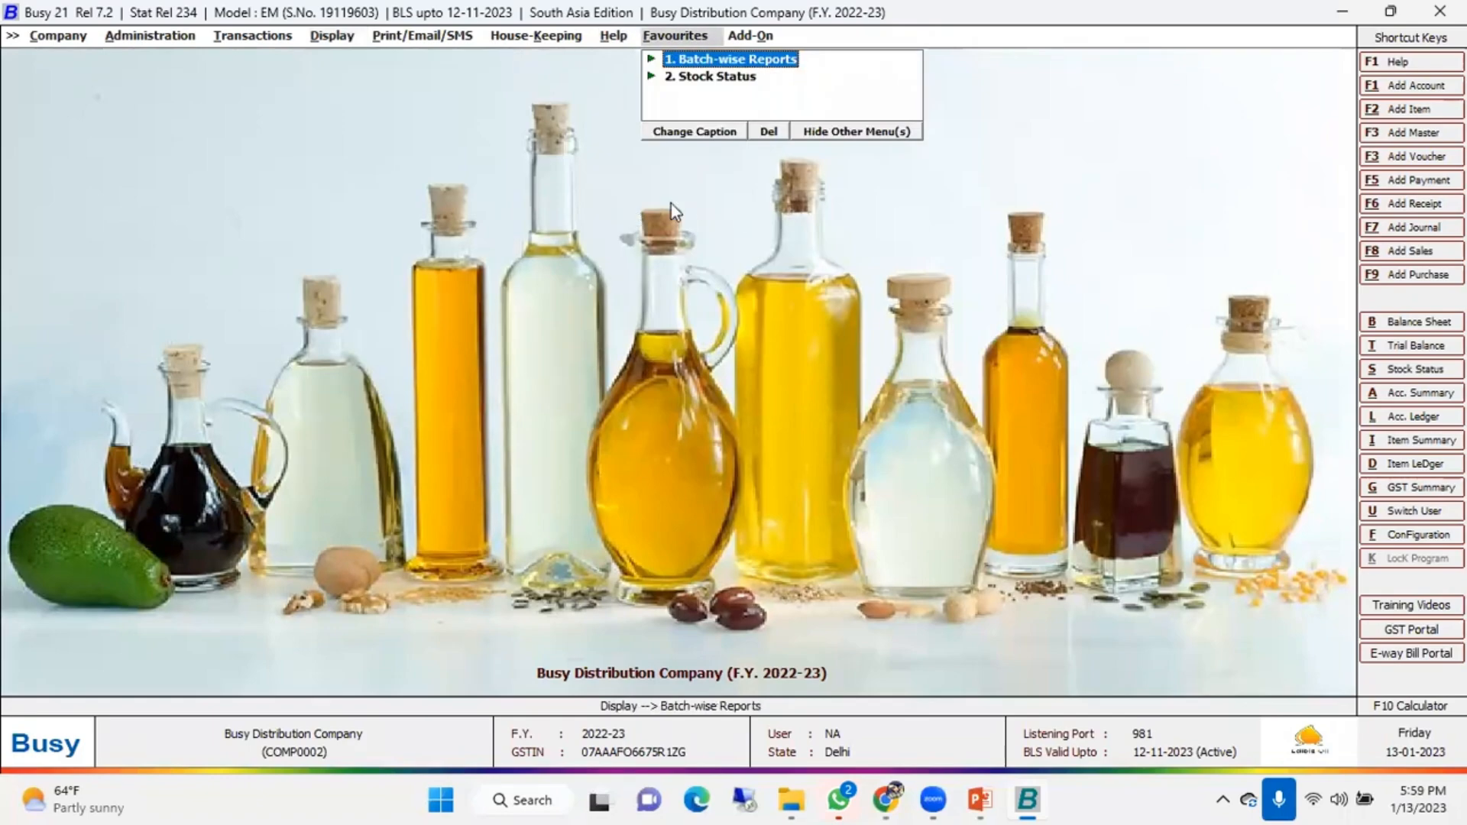
key("Left")
key("Left")
key("Left")
key("Left")
key("Left")
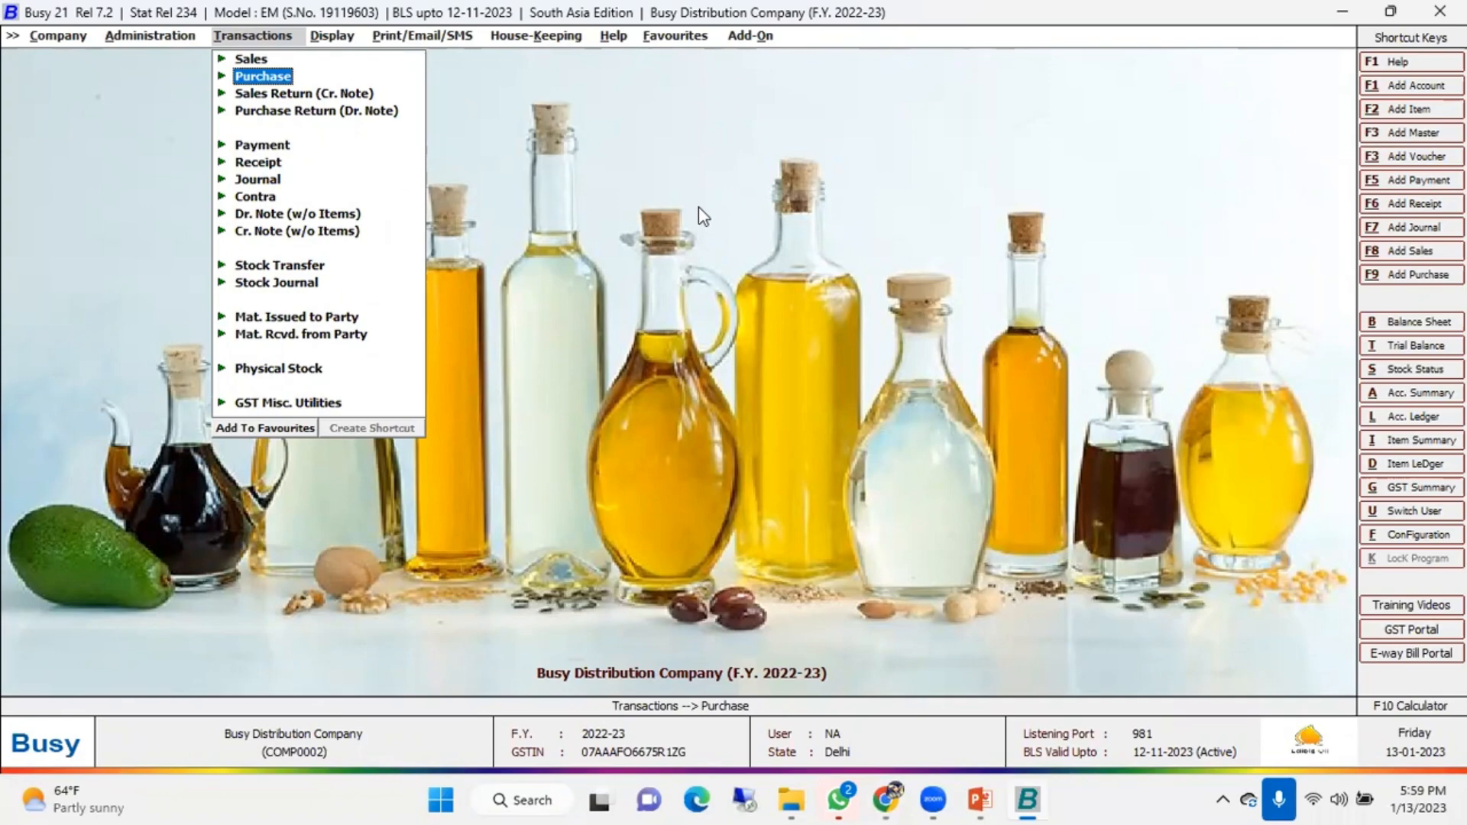
Open the voucher configuration of the Main series for the Sales voucher type
key("Left")
key("Left")
key("Left")
key("Down")
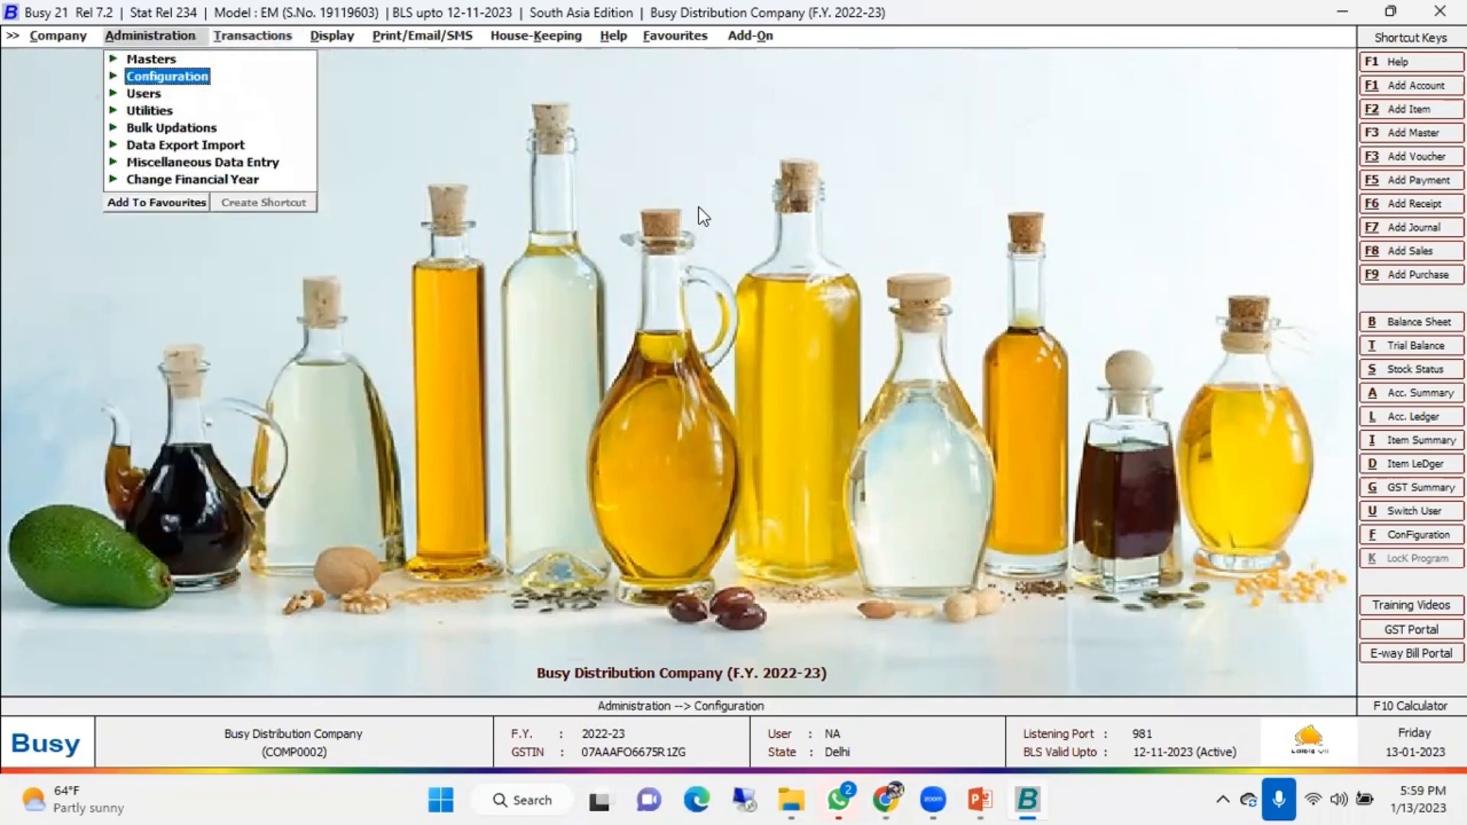
key("Right")
key("Down")
key("Return")
key("Right")
key("Down")
left_click(609, 273)
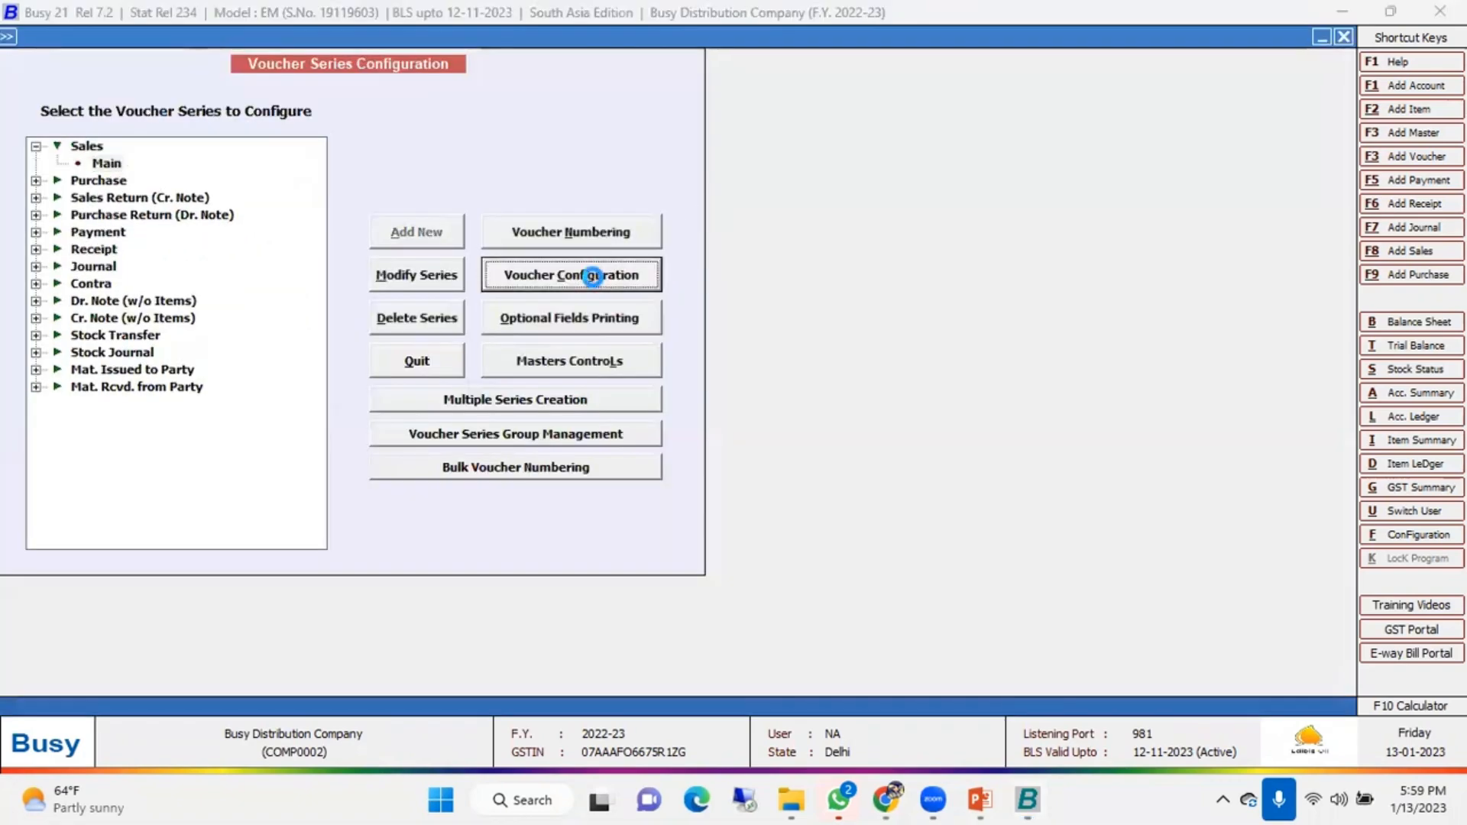
Check the advanced POS data entry setting and its POS options, and leave the series configuration without saving
left_click(817, 626)
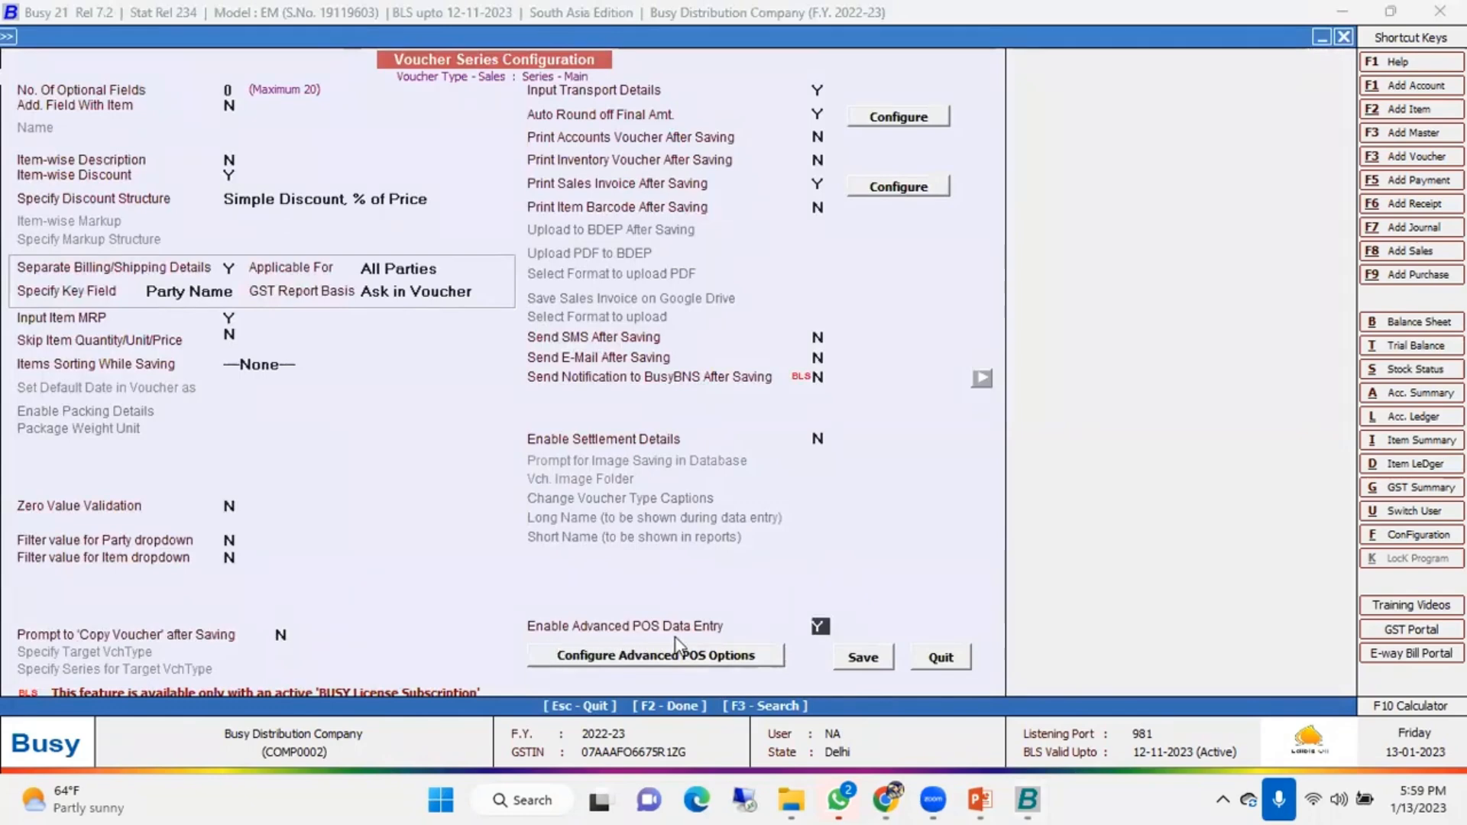
left_click(638, 657)
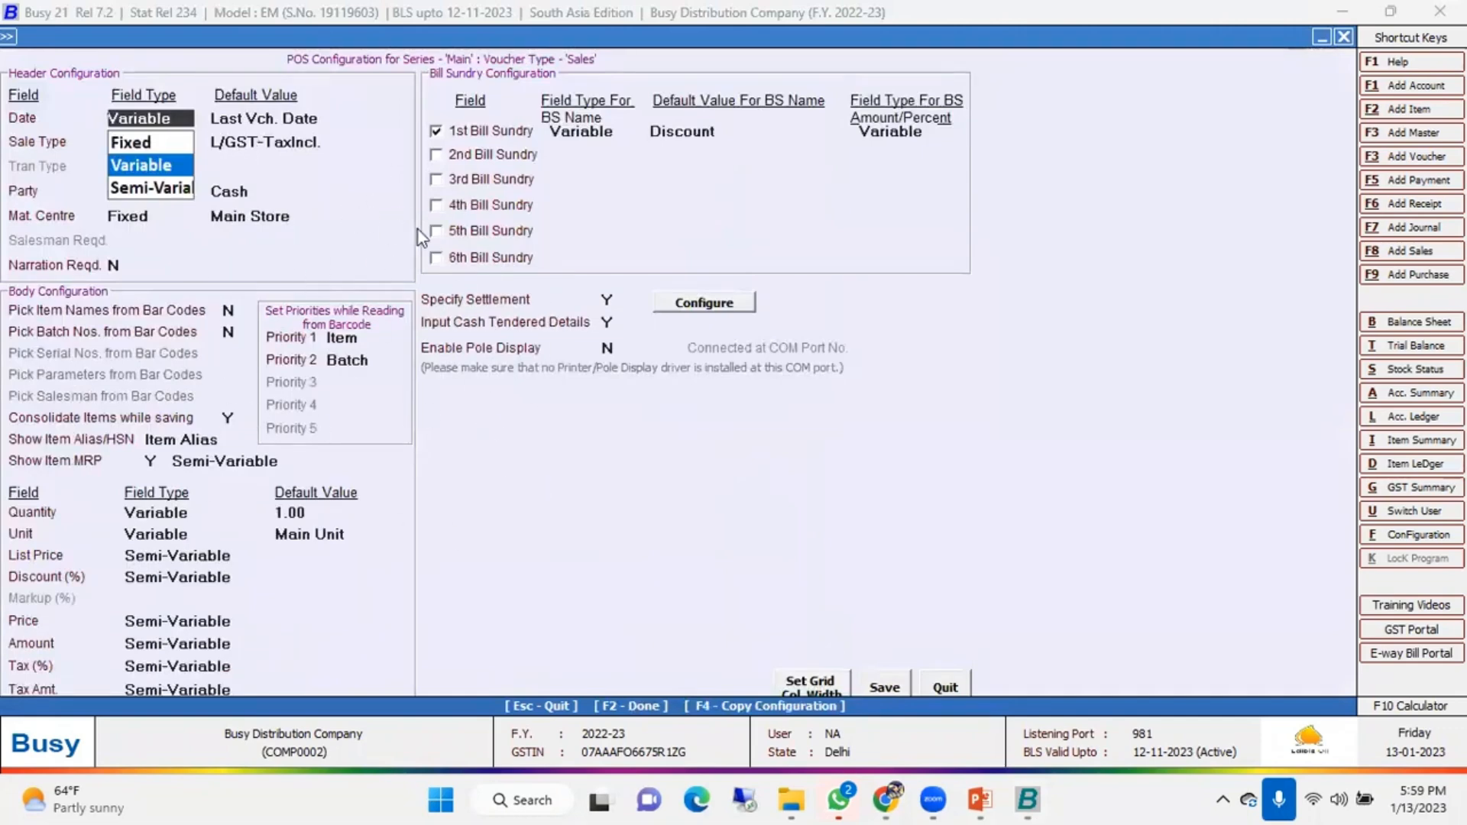
left_click(955, 686)
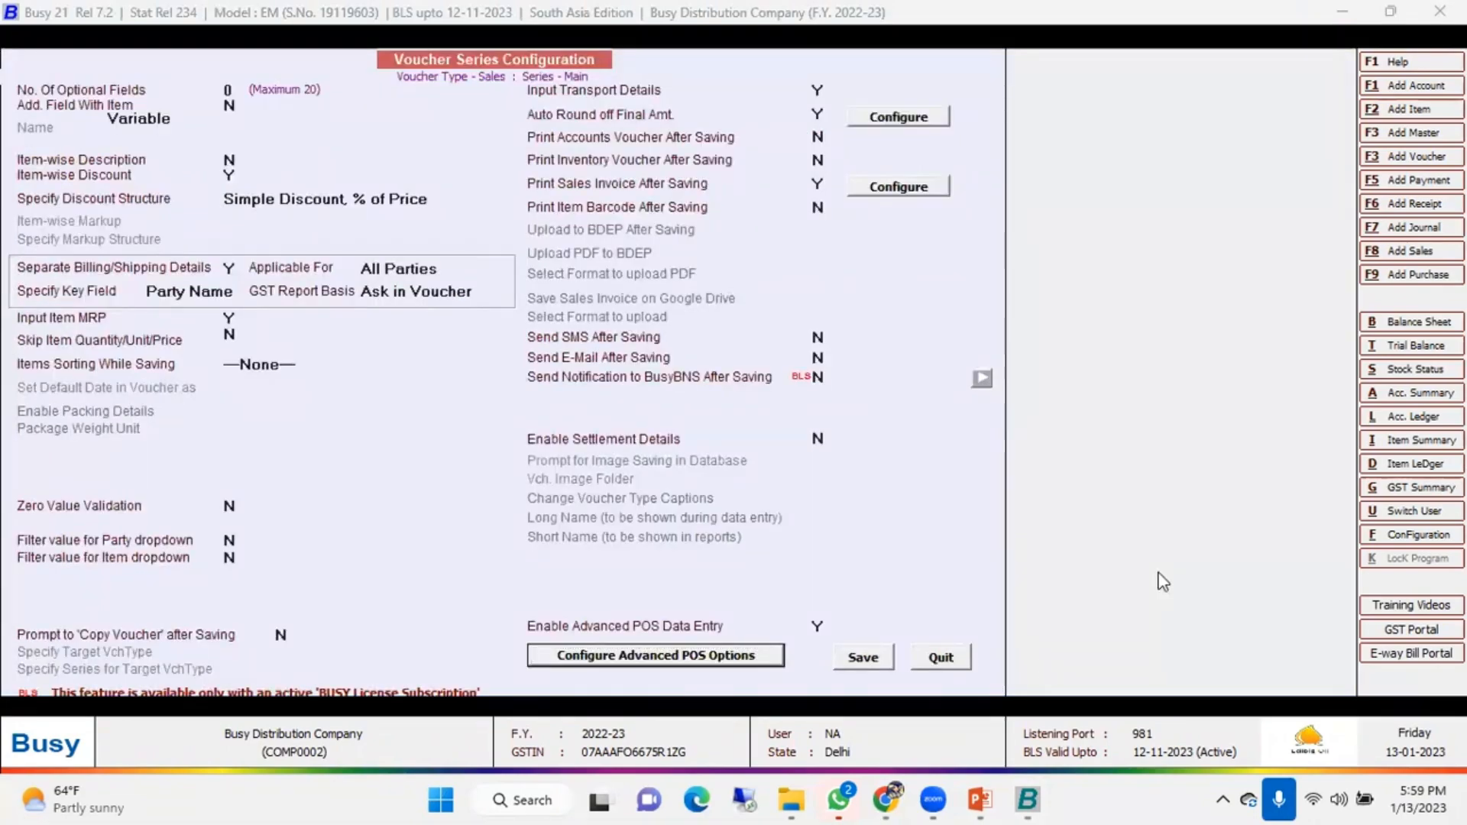
key("Escape")
key("Escape")
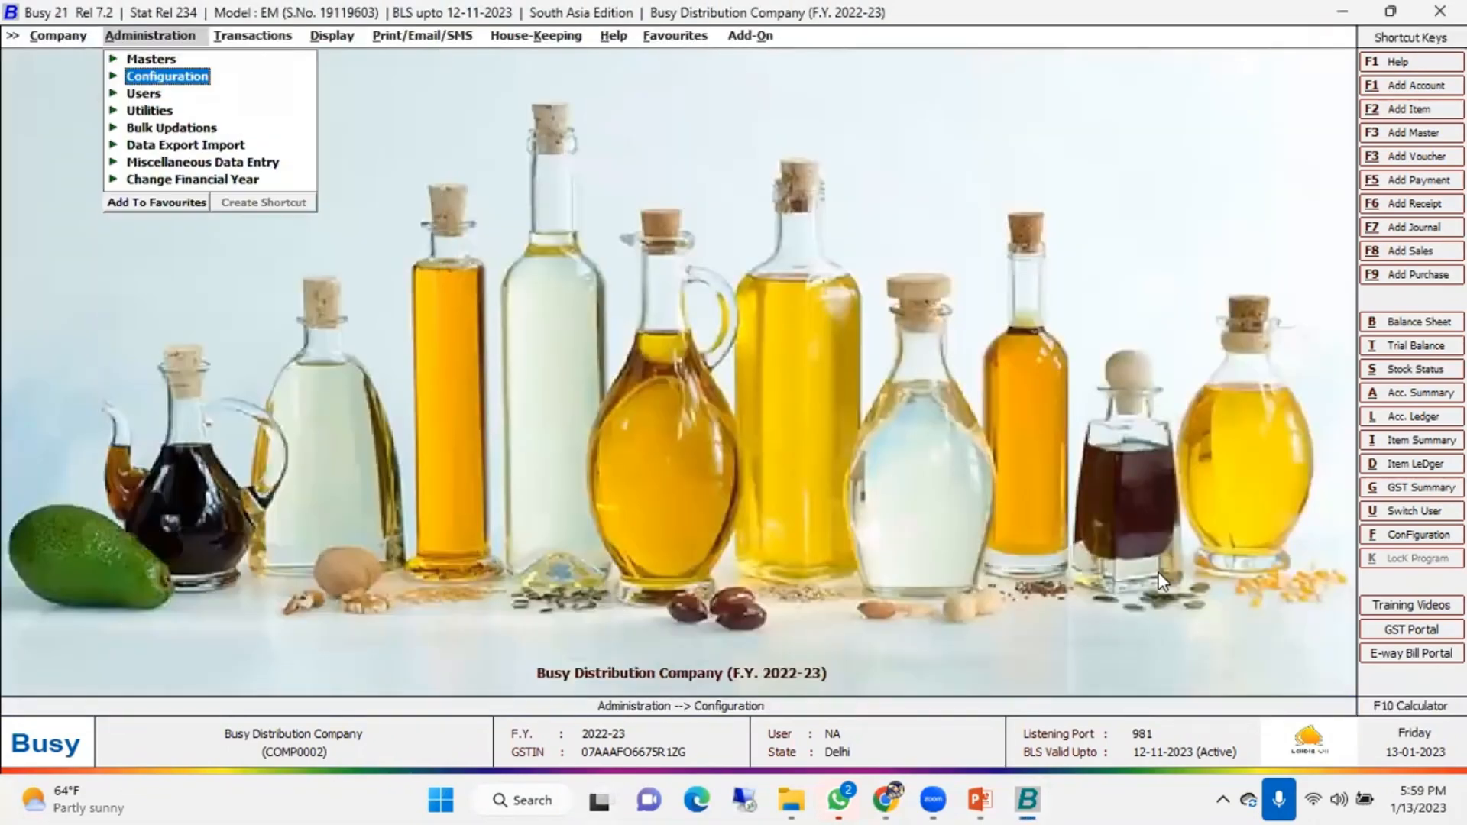
Start a new sales voucher in the Main series and set its date to 10-04-2022
key("Right")
key("Up")
key("Right")
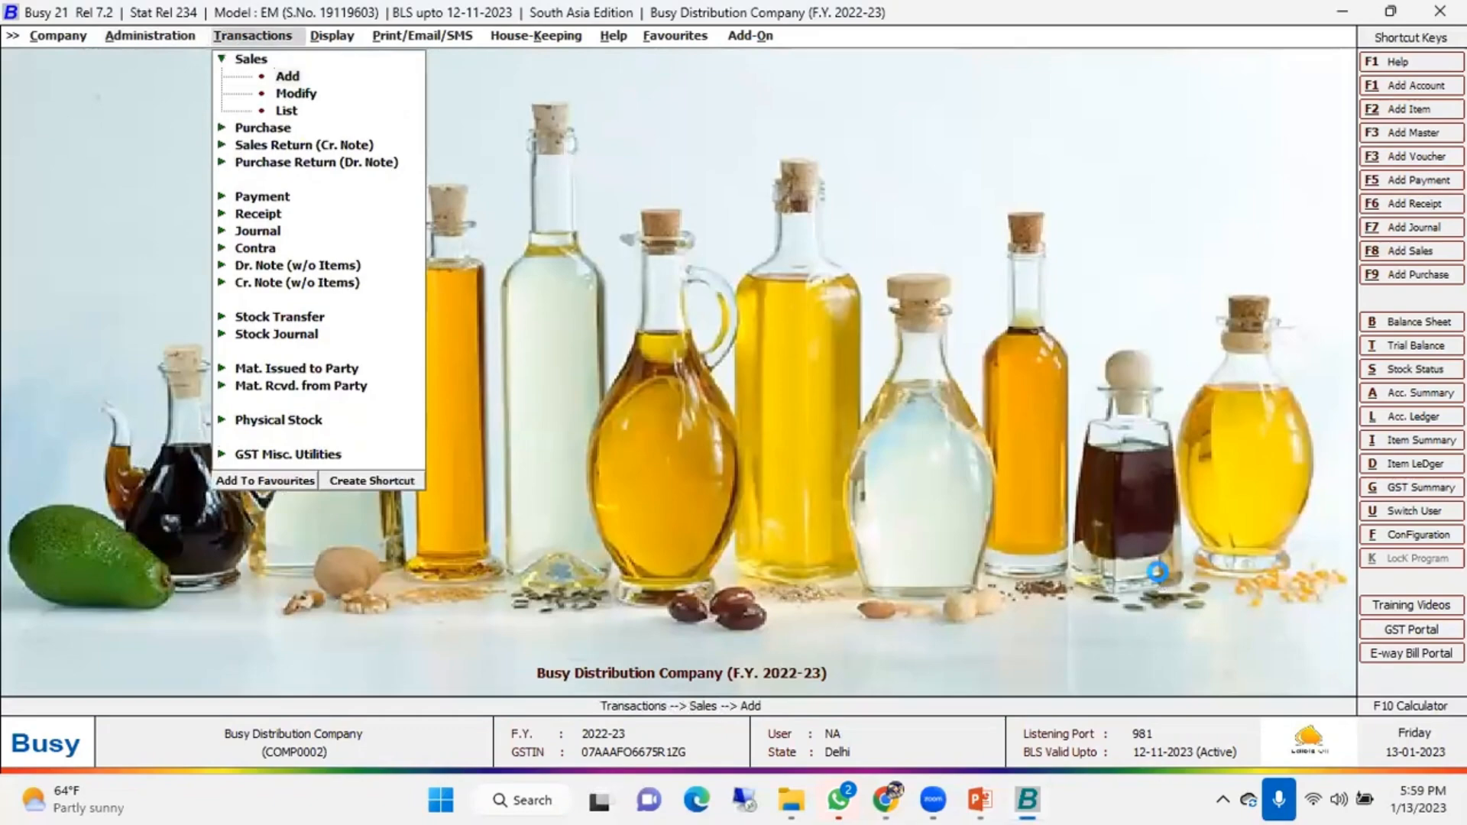
key("Return")
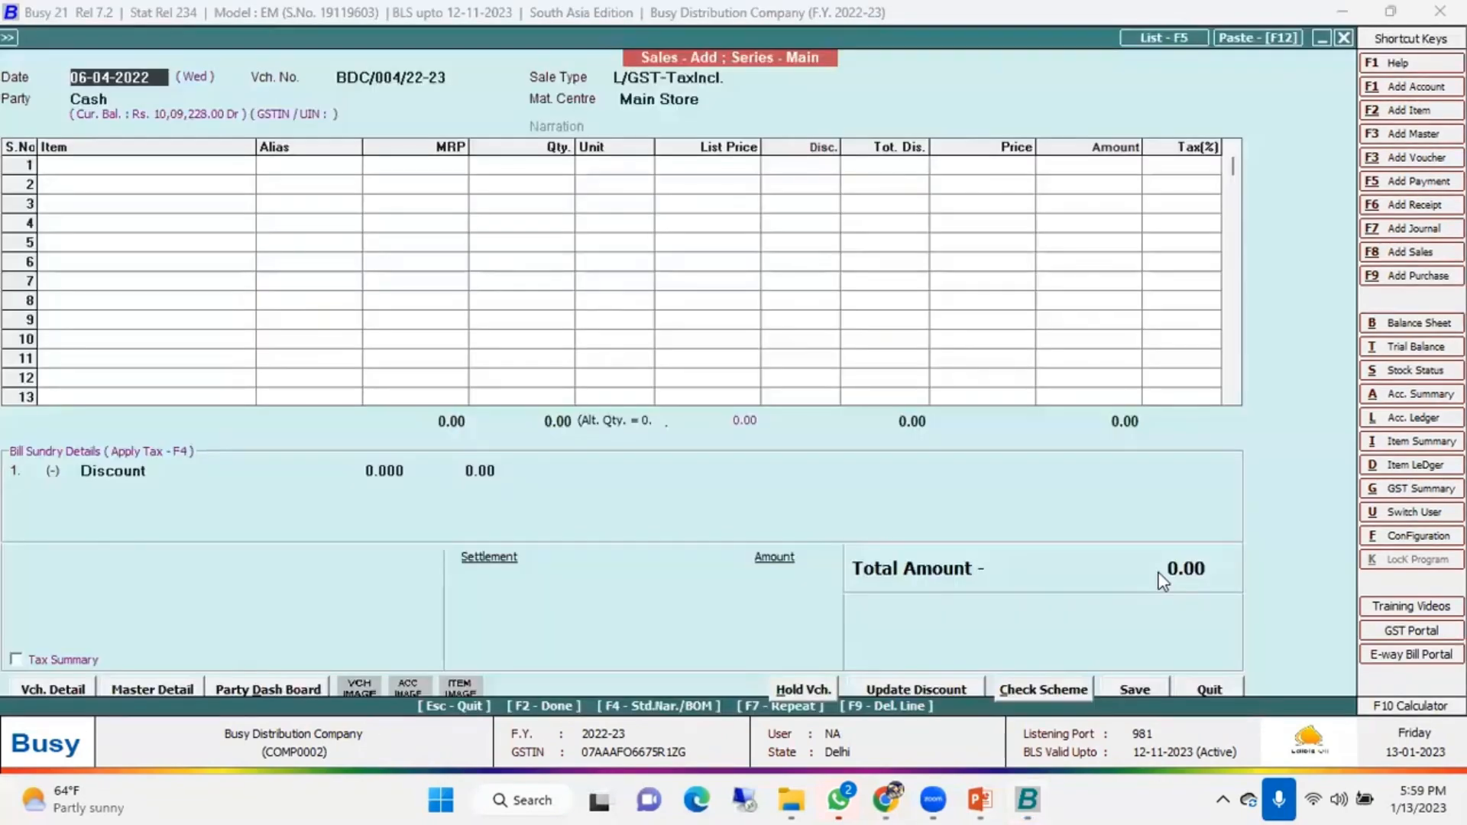
type("10")
key("Return")
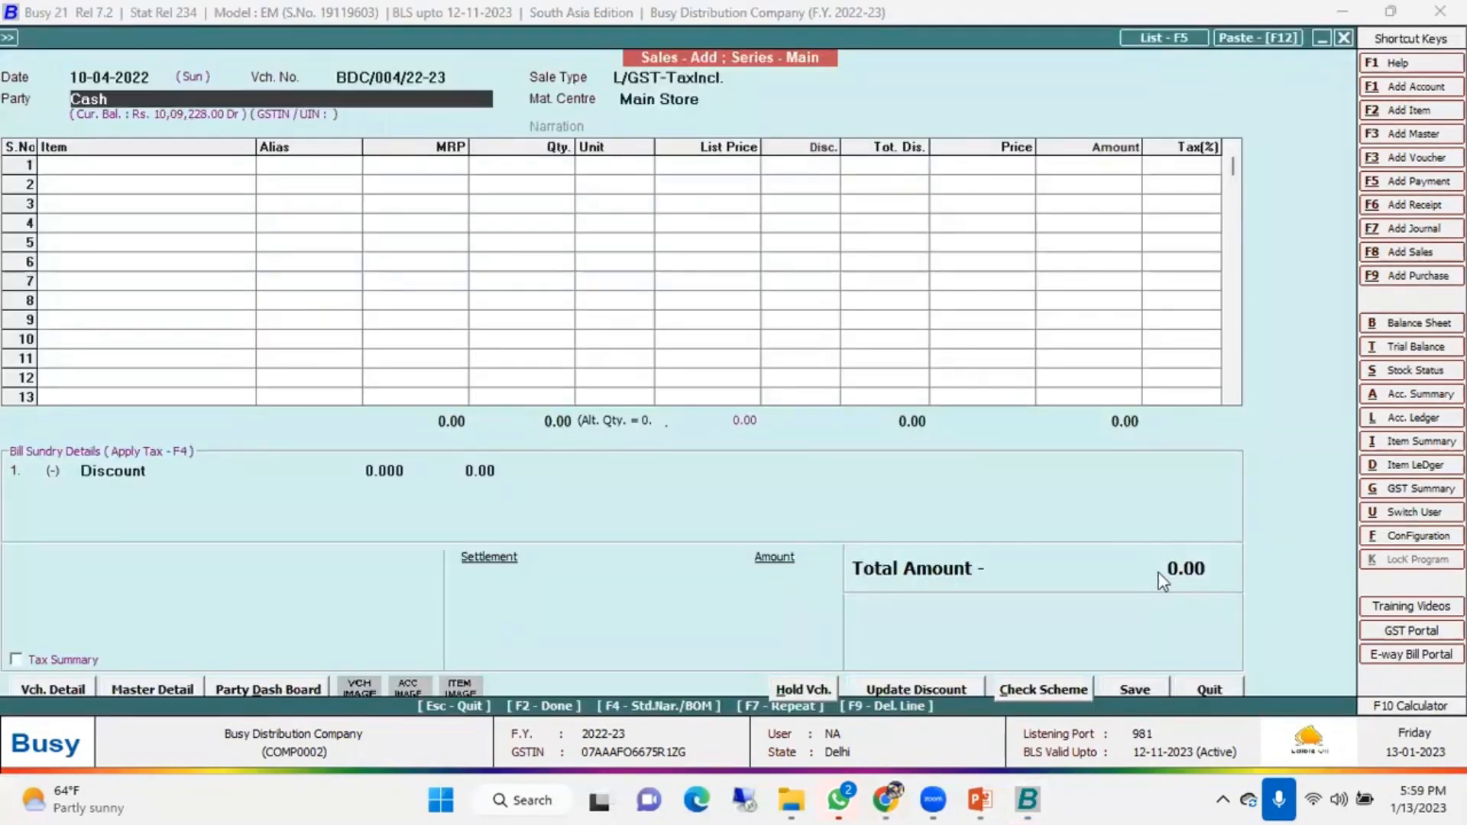
Keep Cash as the sales voucher's party and proceed to the first item line
key("Return")
key("Return")
key("Return")
key("Return")
key("Return")
key("Return")
key("Return")
key("Return")
key("Return")
key("Return")
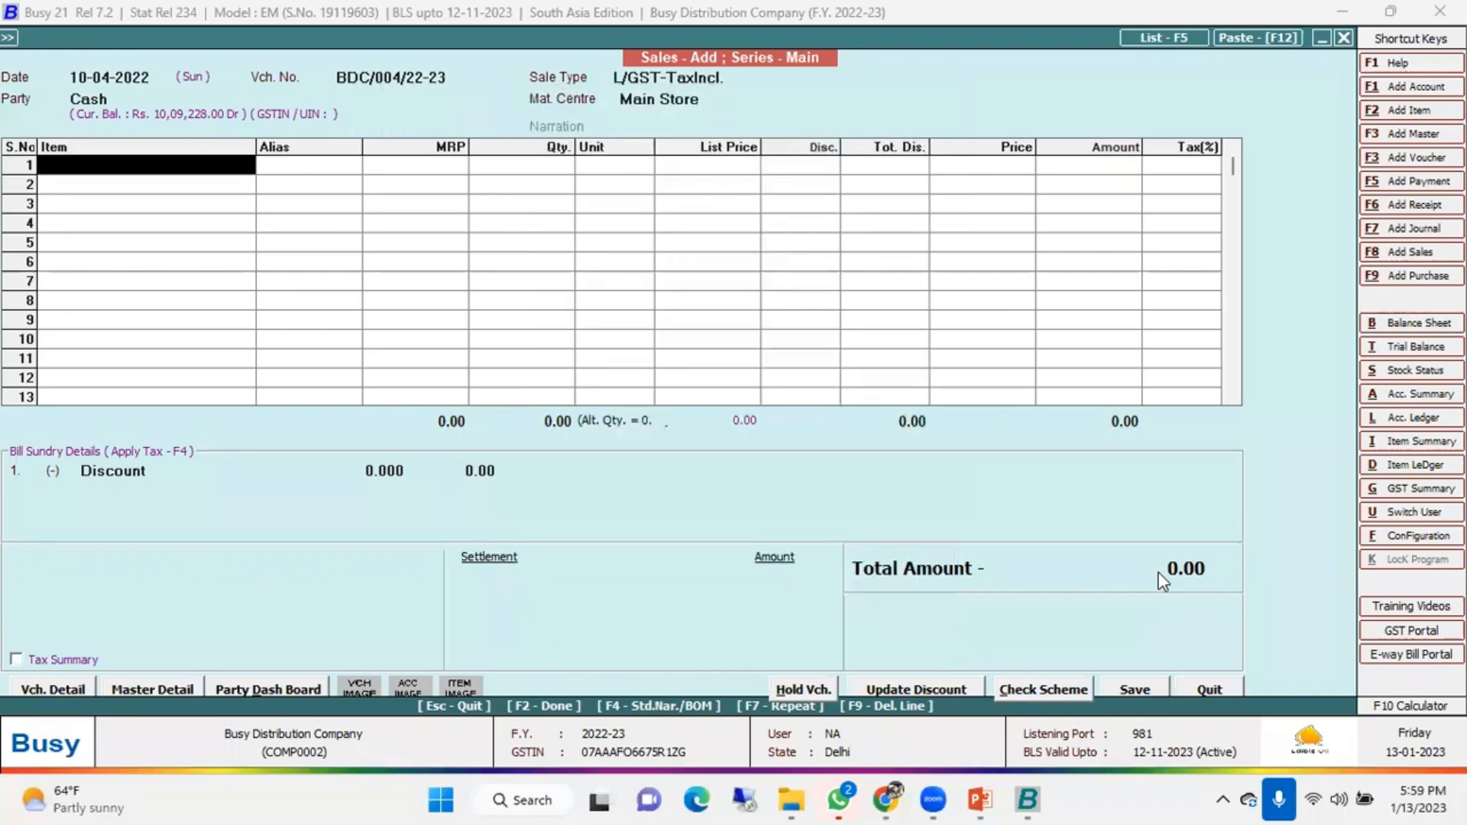
Add Coconut Cooking Oil 2000 ML as the first item with a quantity of 1 bottle
key("Down")
key("Down")
key("Down")
key("Down")
key("Down")
key("Up")
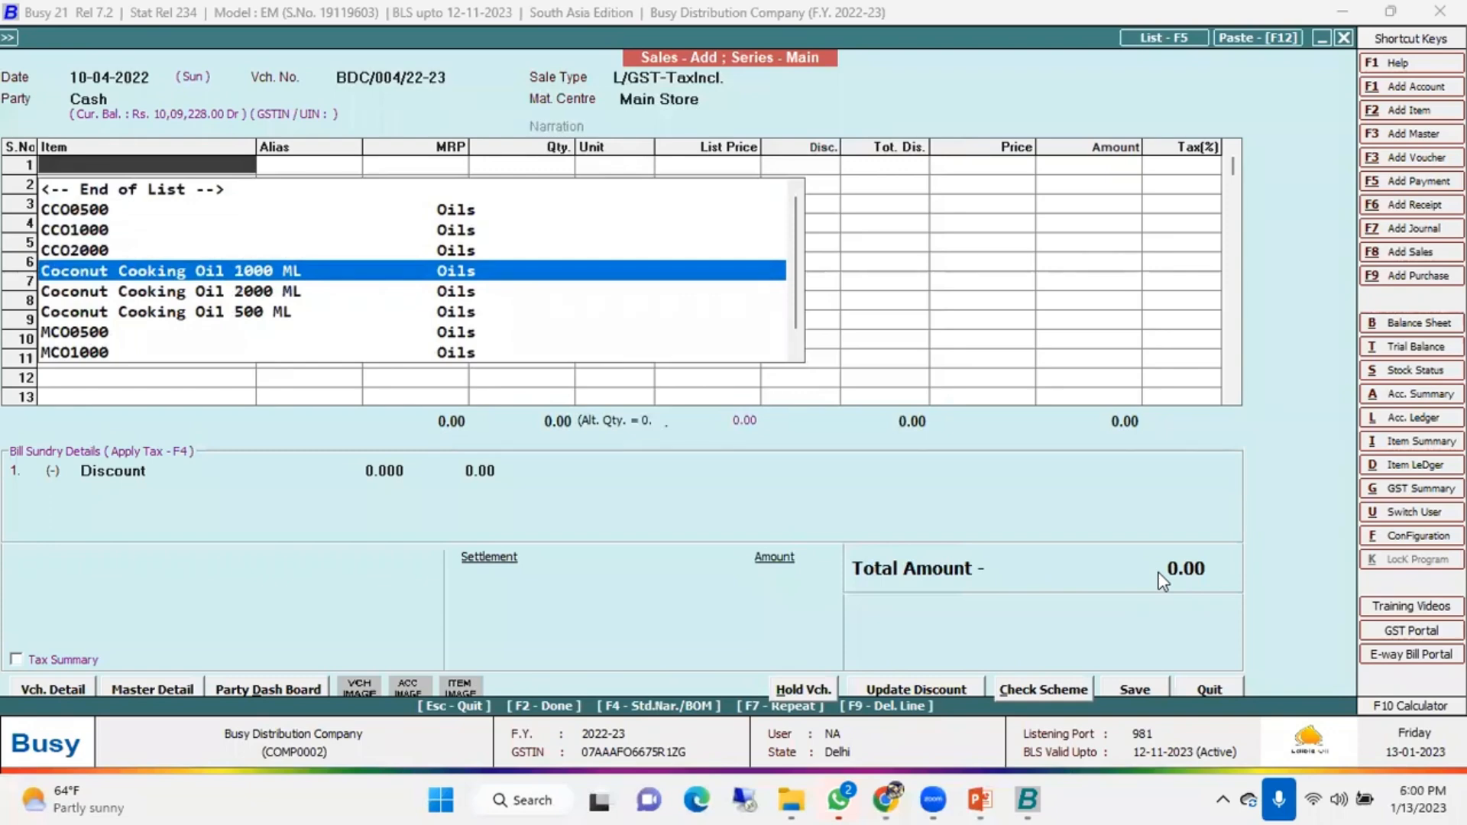
key("Down")
key("Return")
key("Return")
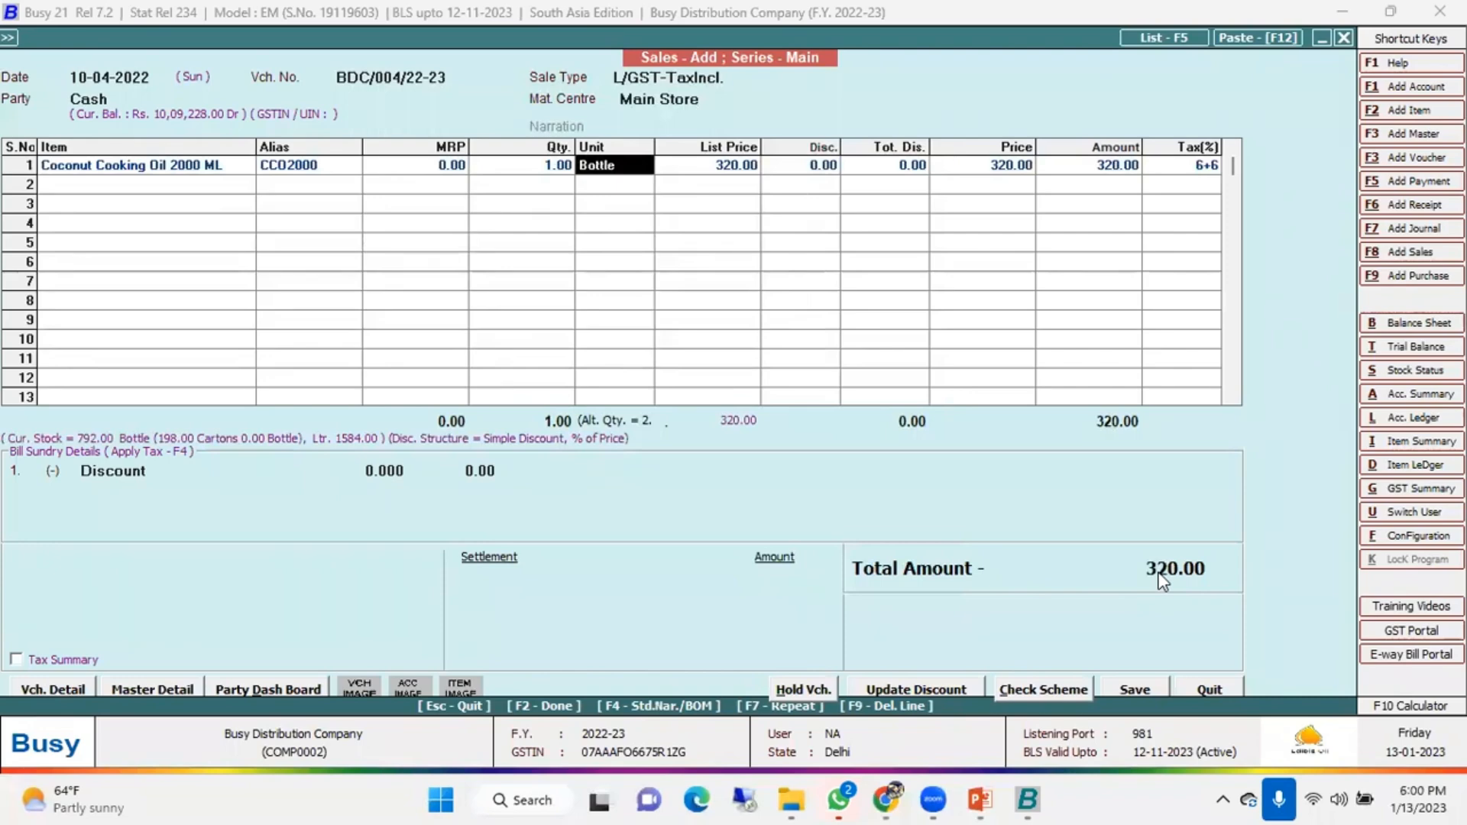
Assign the batch with MRP 350 to the Coconut Cooking Oil 2000 ML line and complete it at the 320 price
key("Return")
key("Down")
key("Up")
key("Down")
key("Return")
key("Return")
key("Return")
key("Return")
key("Return")
key("Return")
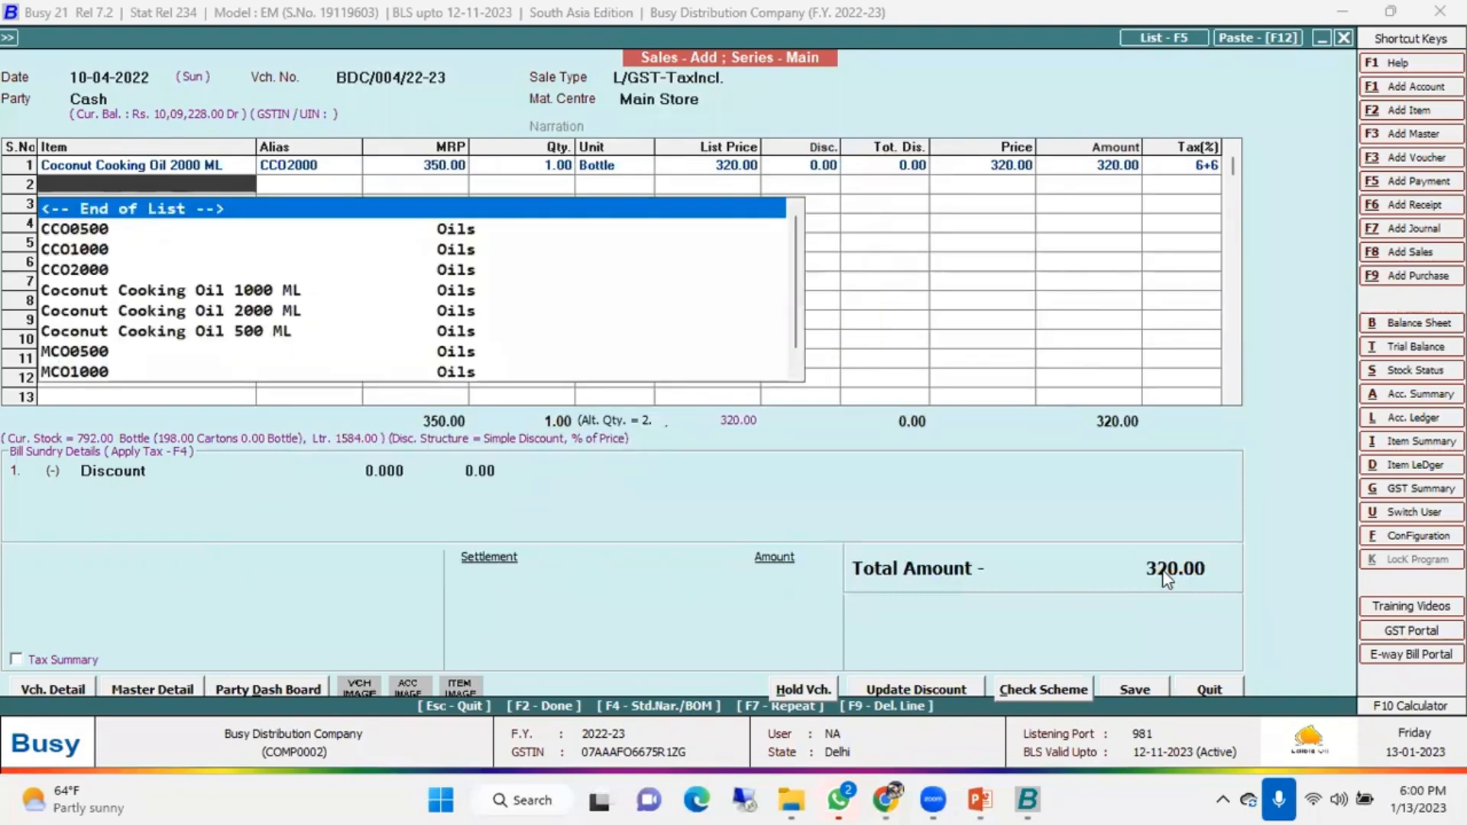
Add Peanut Cooking Oil 1000 ML as the second item of the sales voucher
key("Down")
key("Down")
key("Down")
key("Down")
key("Down")
key("Down")
key("Down")
key("Down")
key("Down")
key("Down")
key("Down")
key("Down")
key("Down")
key("Down")
key("Down")
key("Down")
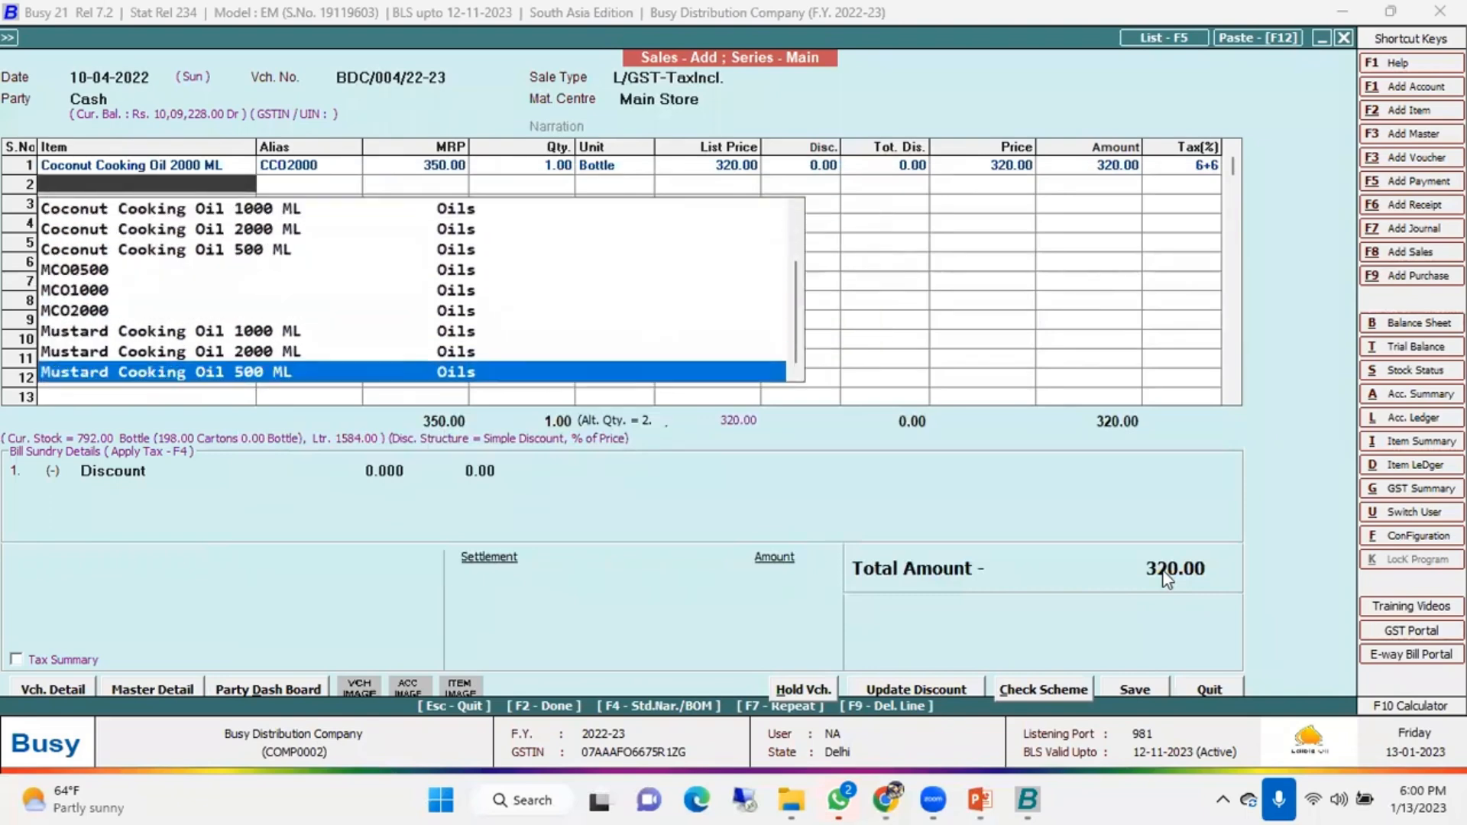
key("Return")
key("Return")
Keep 1 bottle for the Peanut Cooking Oil 1000 ML line, assign batch PCO10001 and complete it at the 420 price
key("Return")
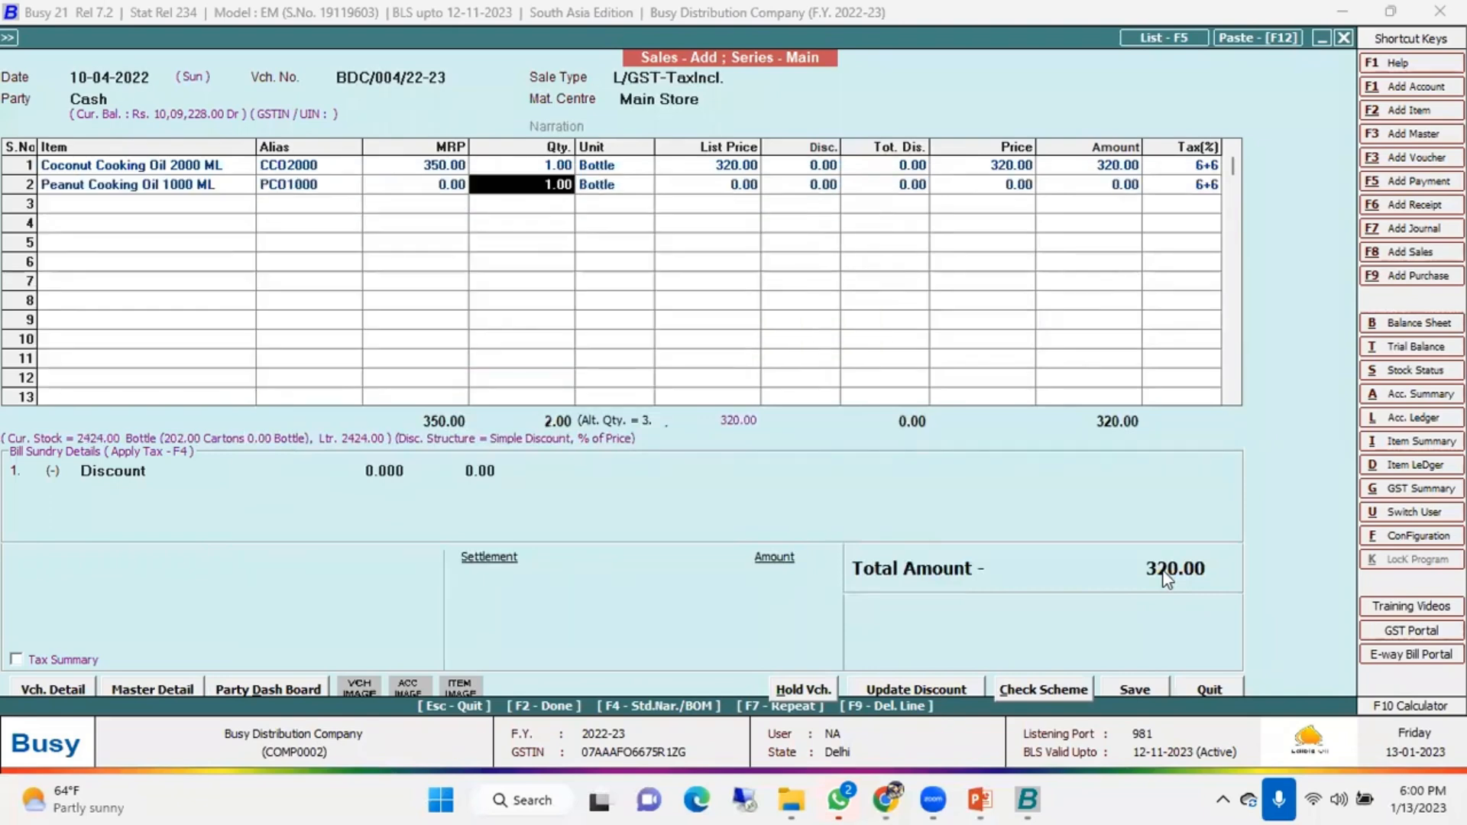
key("Down")
key("Down")
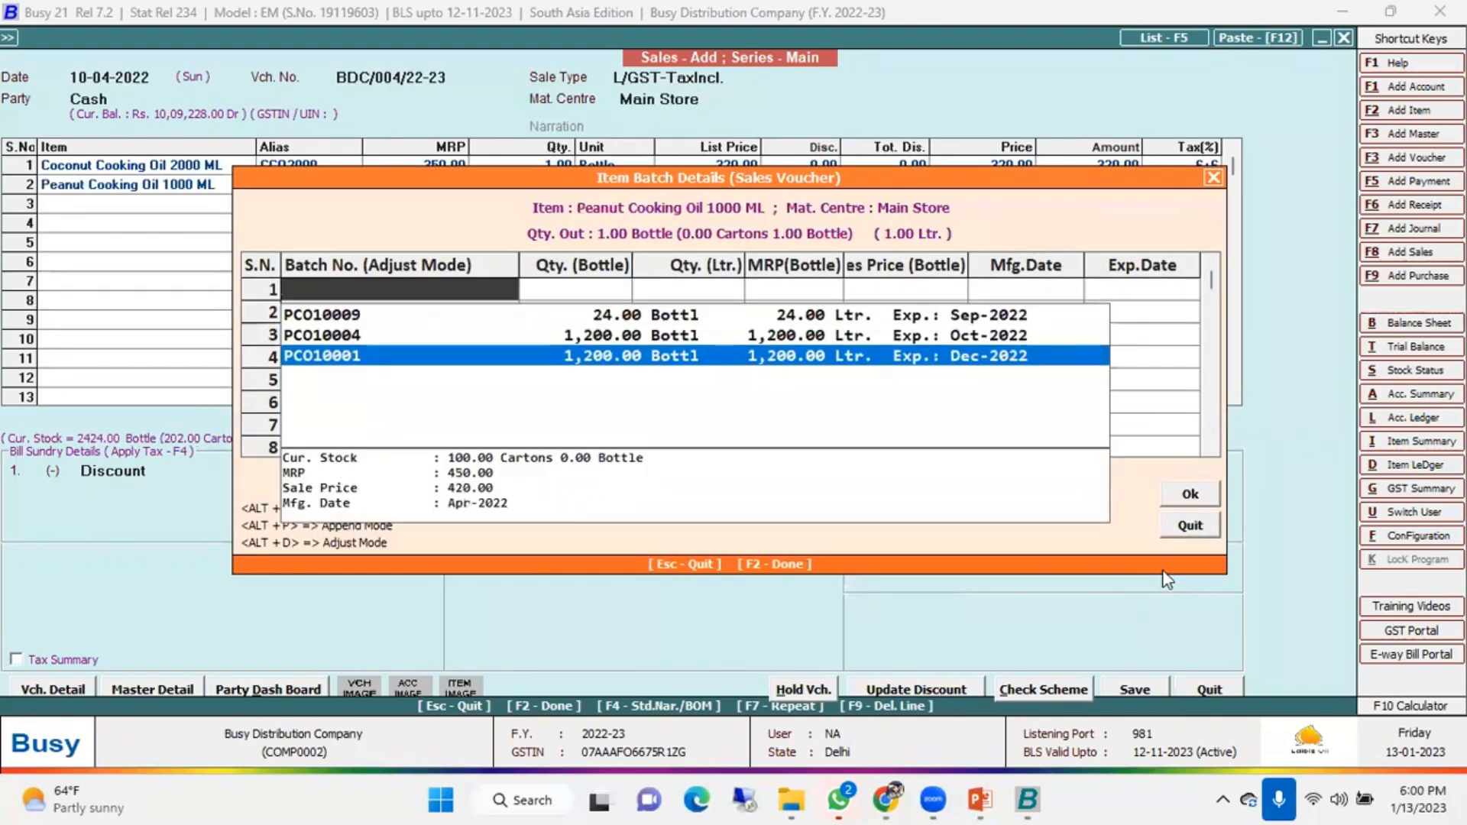
key("Return")
key("Return")
key("Return")
key("Return")
key("Return")
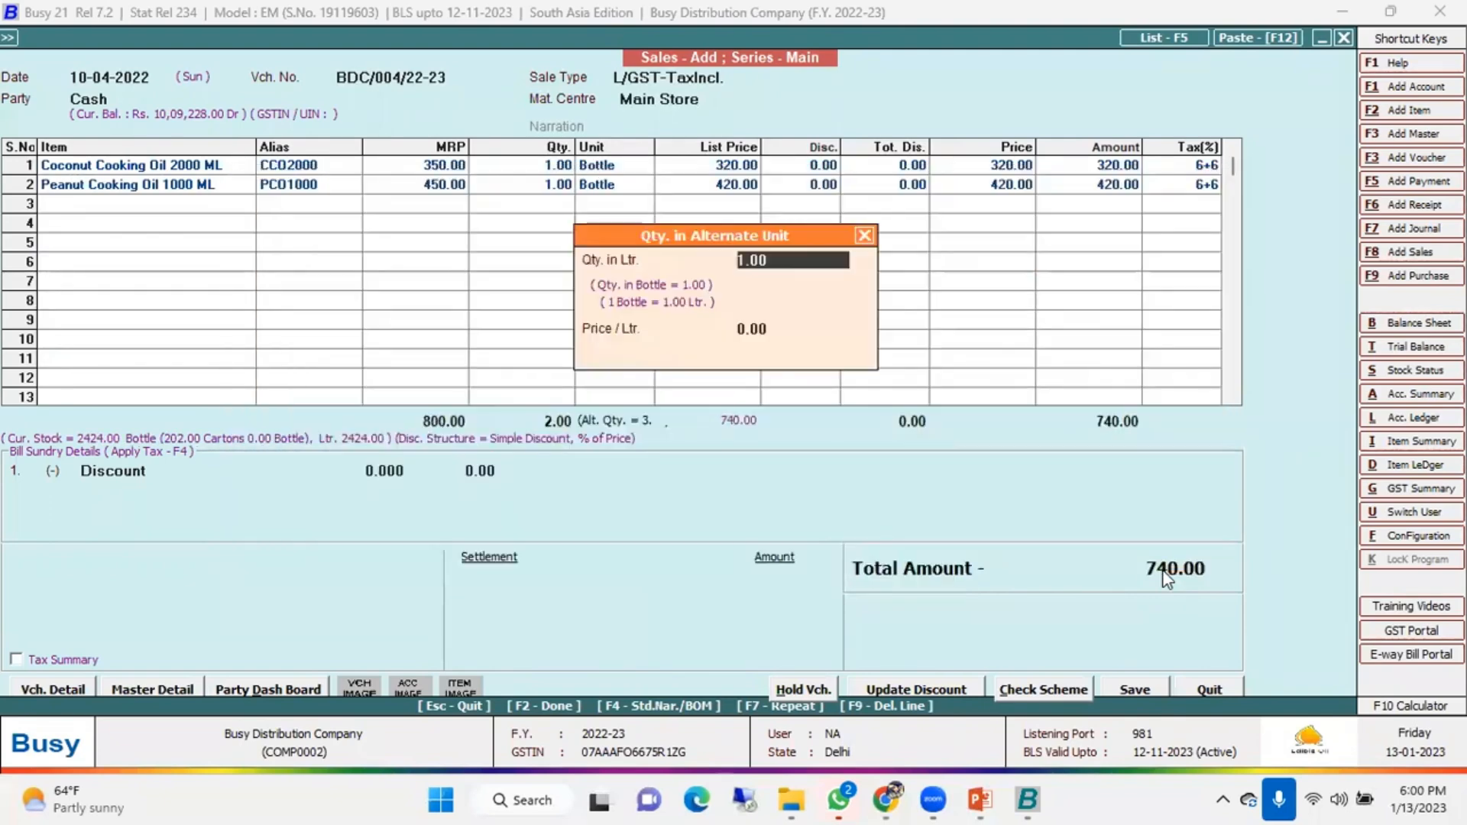
key("Return")
key("Return")
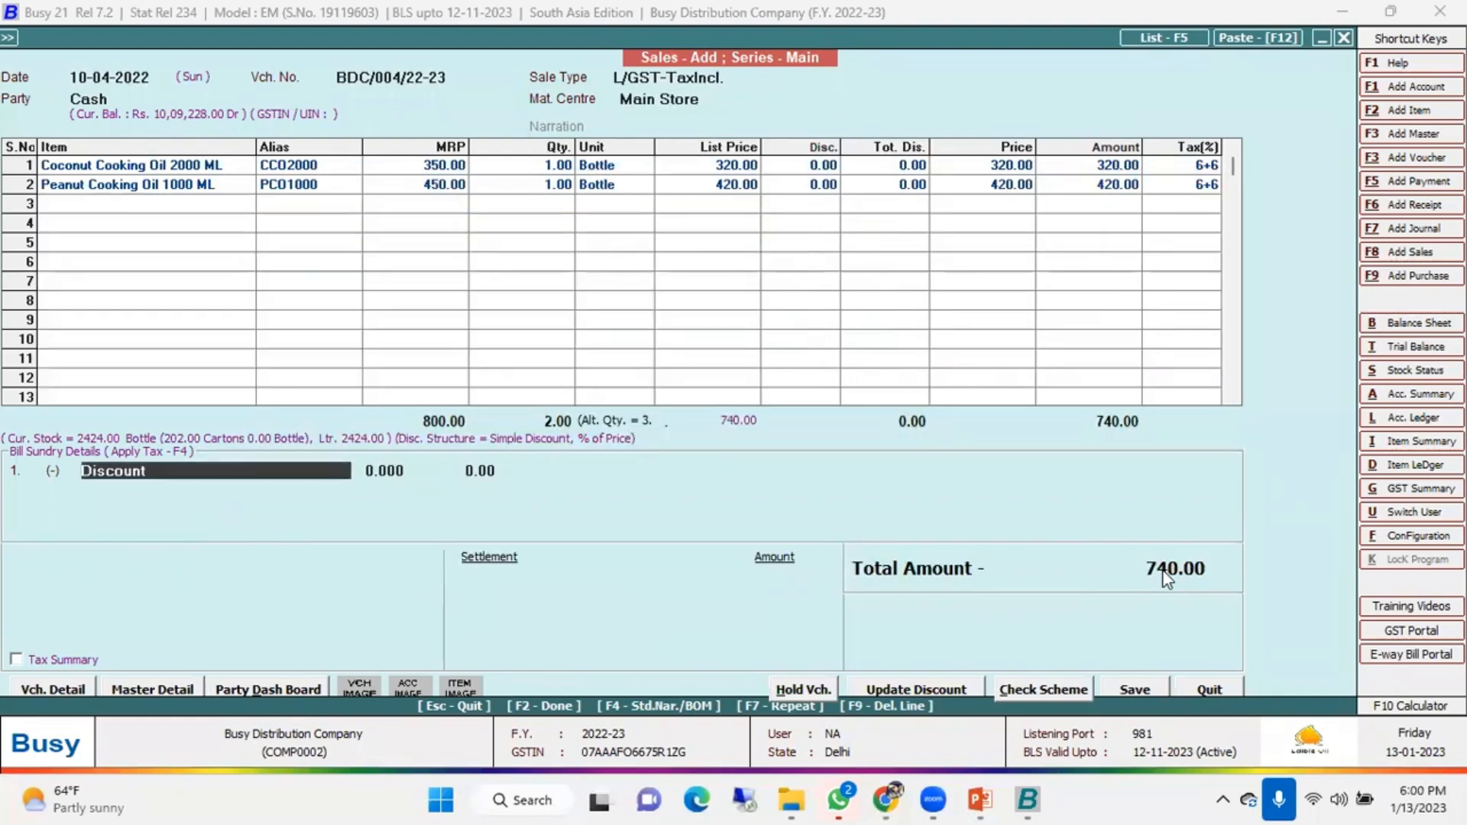
Apply a 1% discount to the sales voucher and proceed to saving it
key("Return")
type("1")
key("Return")
key("Return")
key("Return")
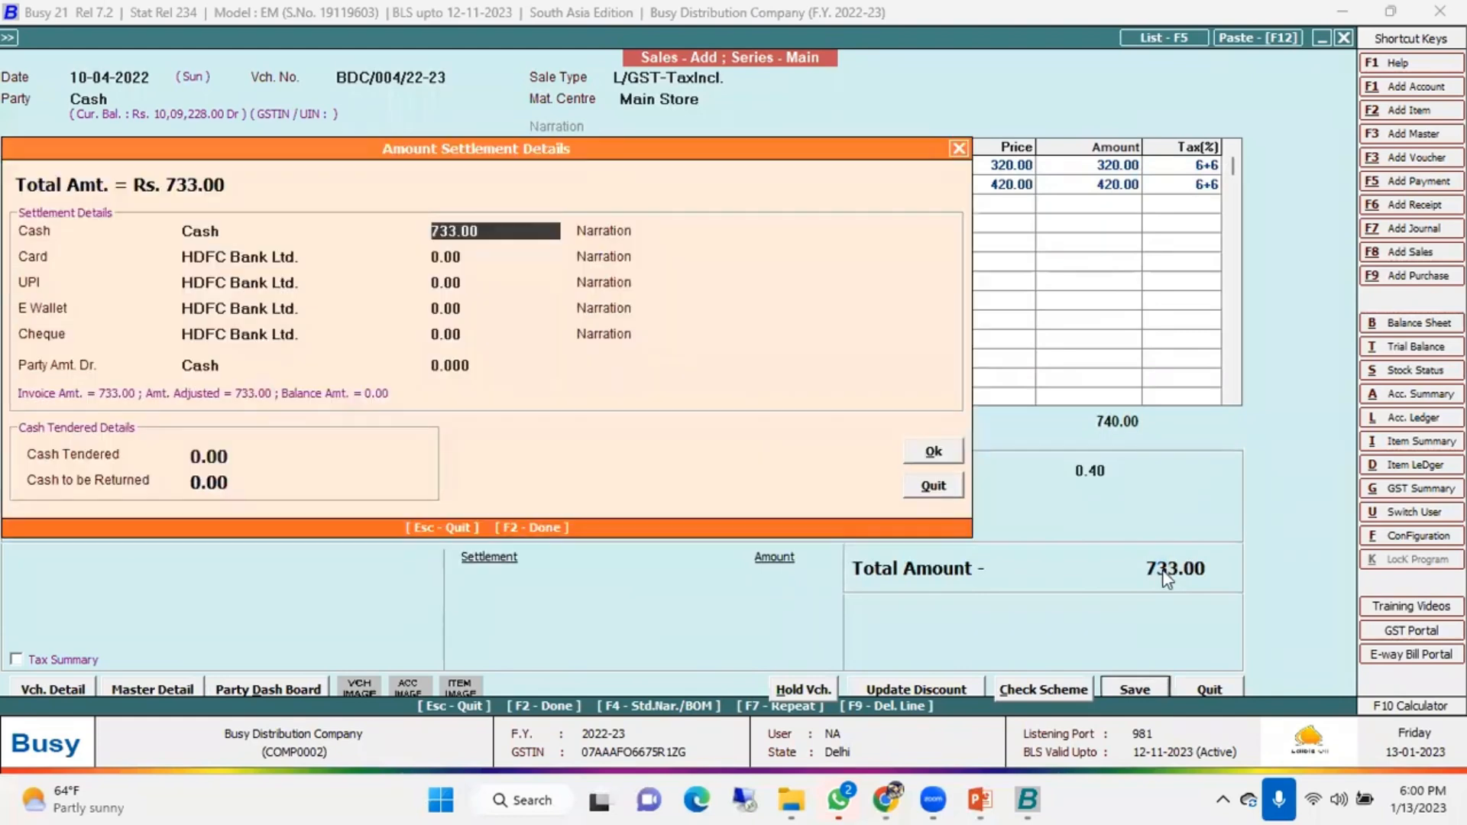
Settle the full 733.00 in cash and save the sales voucher
key("Return")
key("Return")
key("Return")
key("Return")
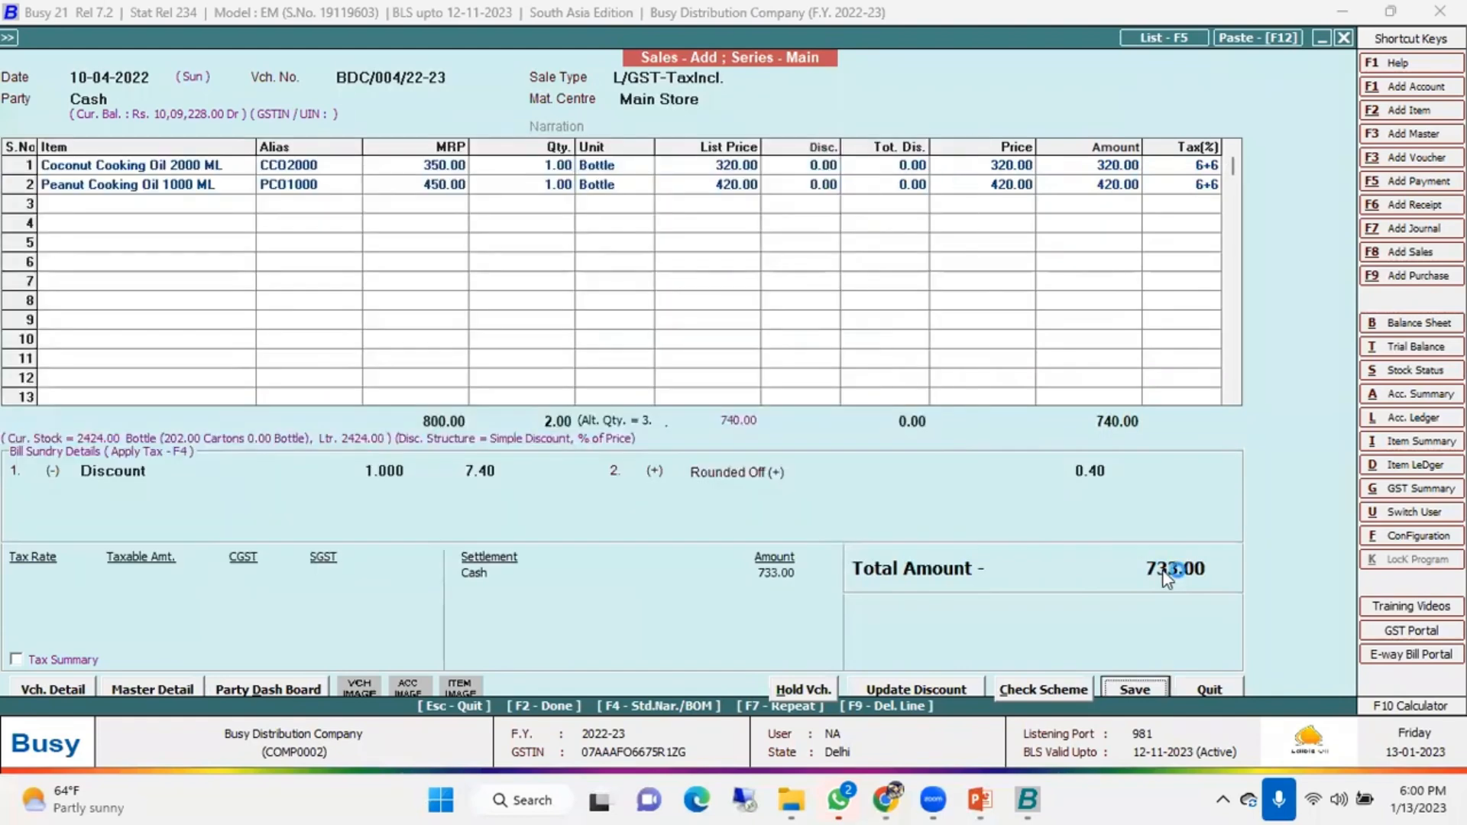
key("Return")
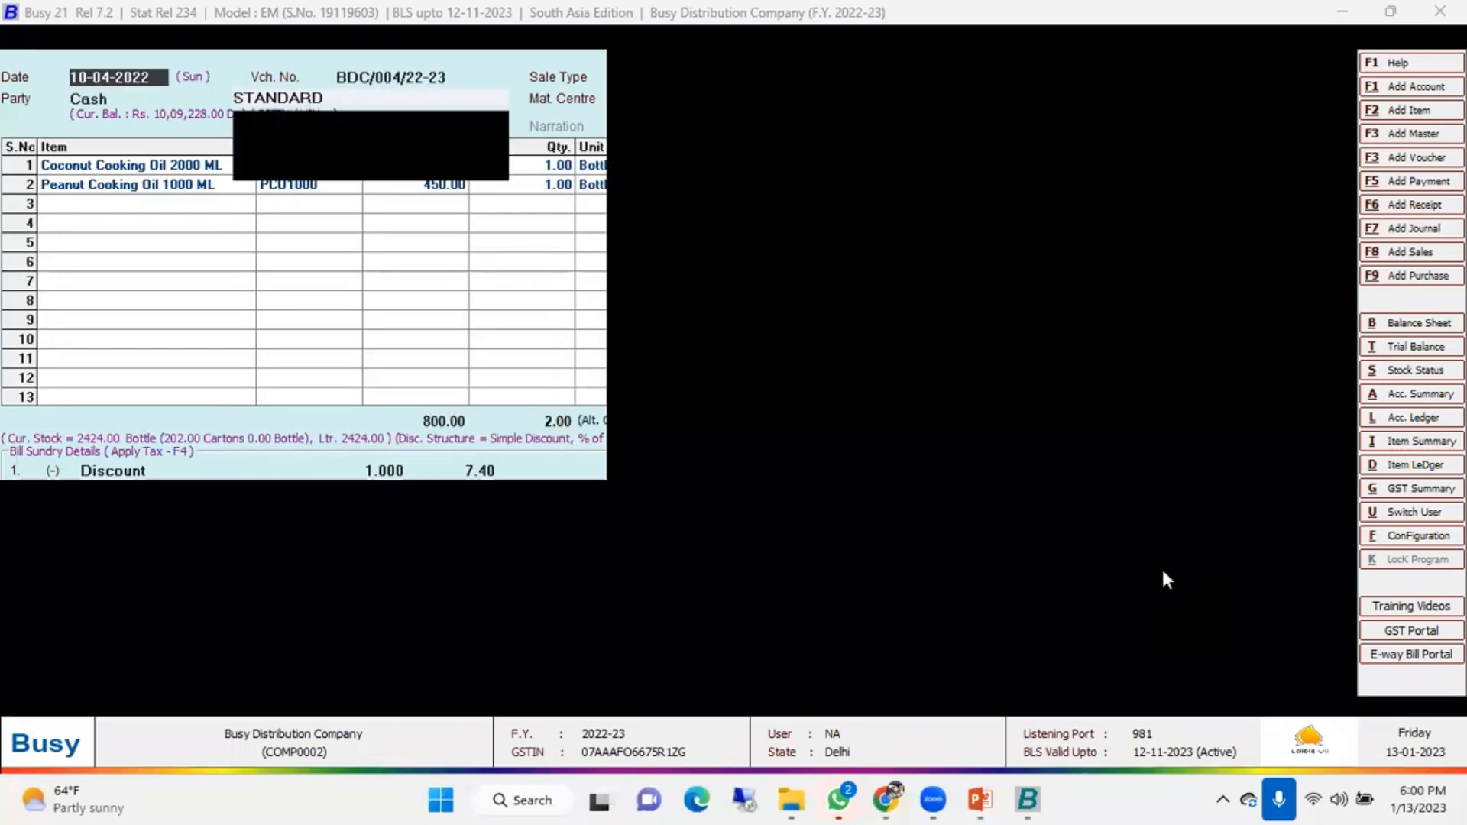
Choose an invoice format and open the print preview of the saved sales voucher's tax invoice
key("Down")
key("Return")
key("Return")
key("Return")
key("Return")
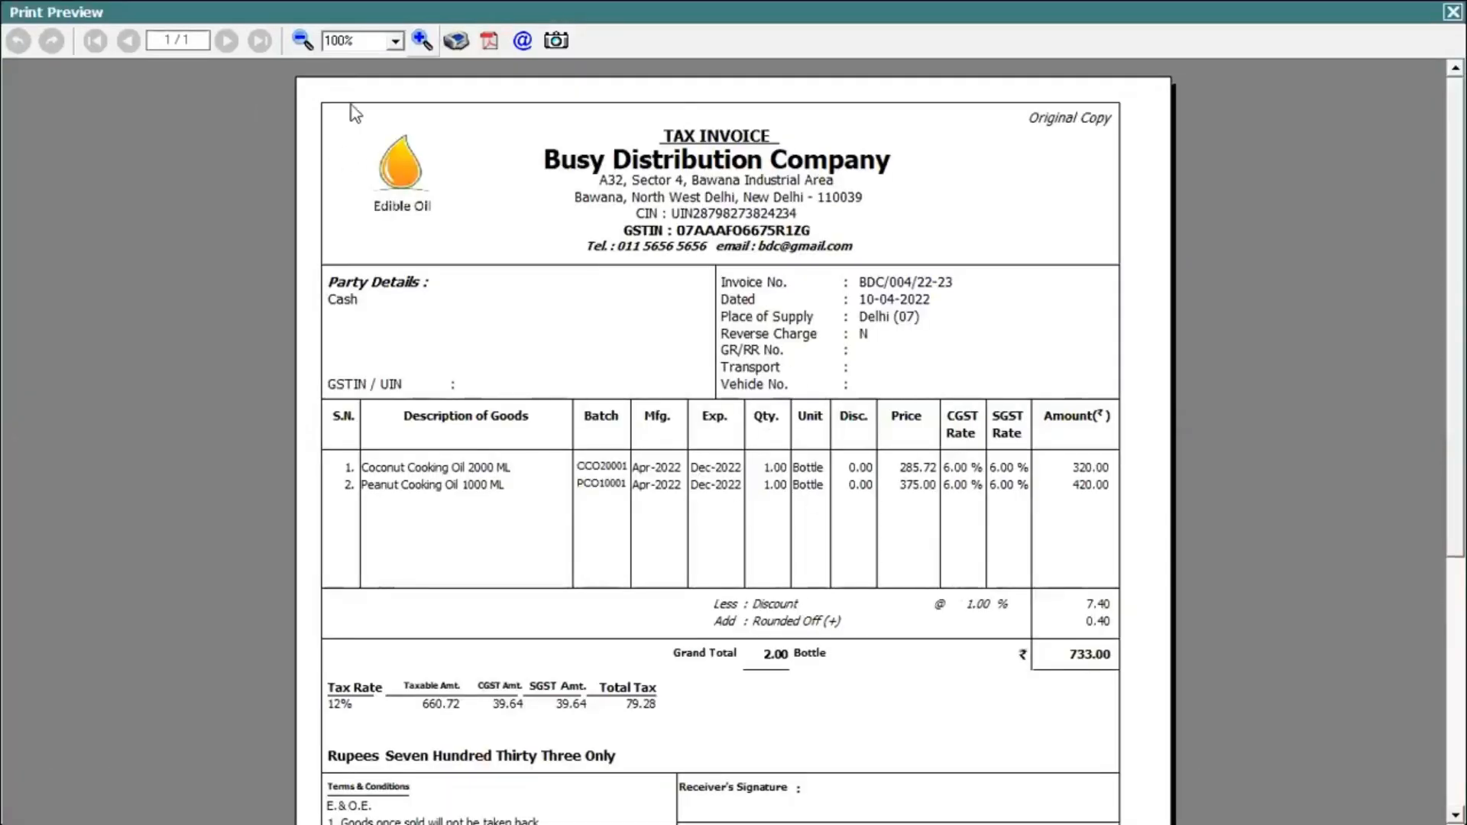
Enlarge the invoice preview to 160%, examine its batch, manufacturing and expiry details, and leave the preview and sales entry
left_click(422, 41)
left_click(422, 40)
left_click(422, 40)
left_click(422, 40)
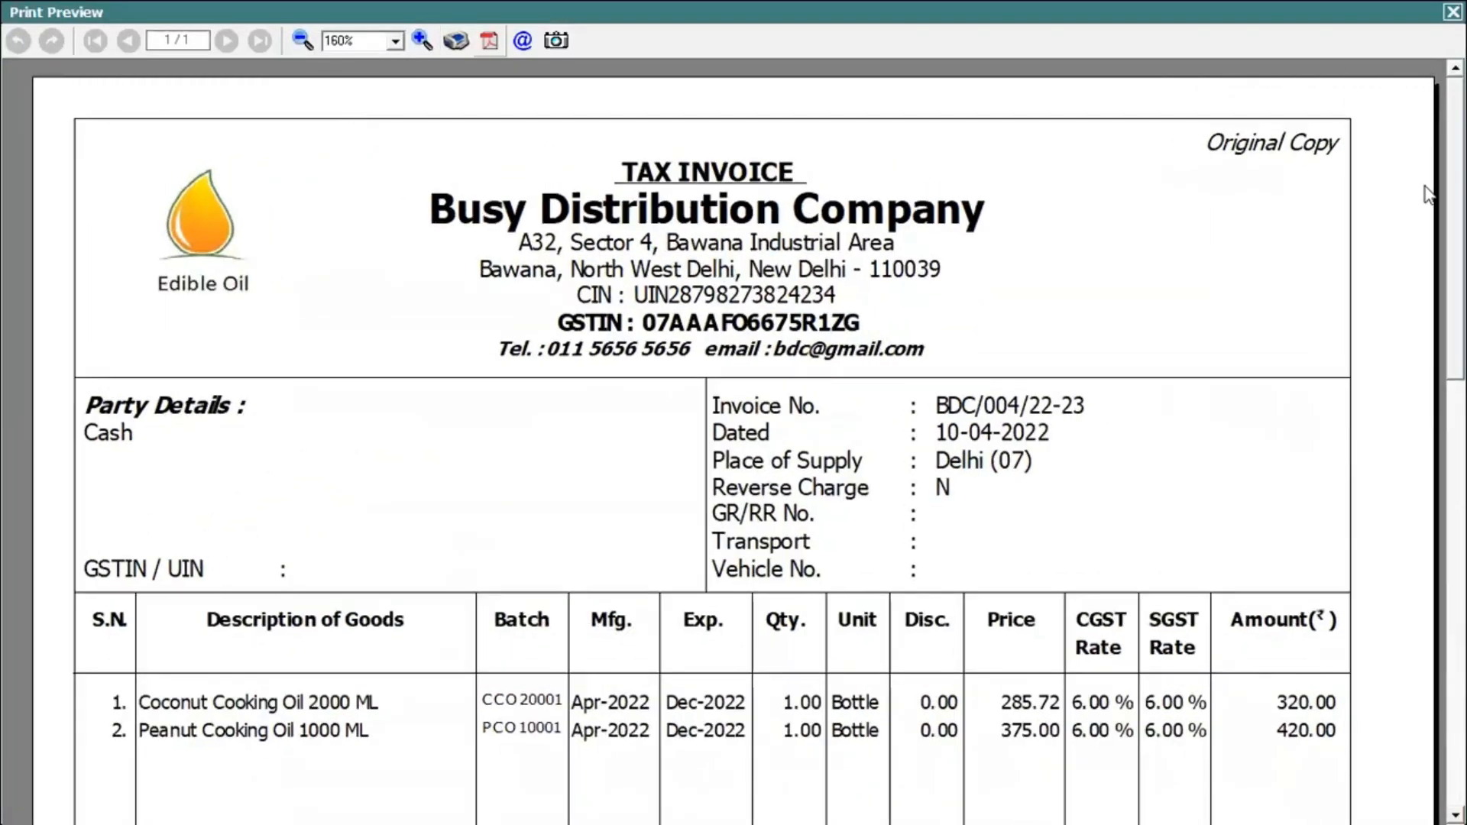
scroll(695, 328, "down", 4)
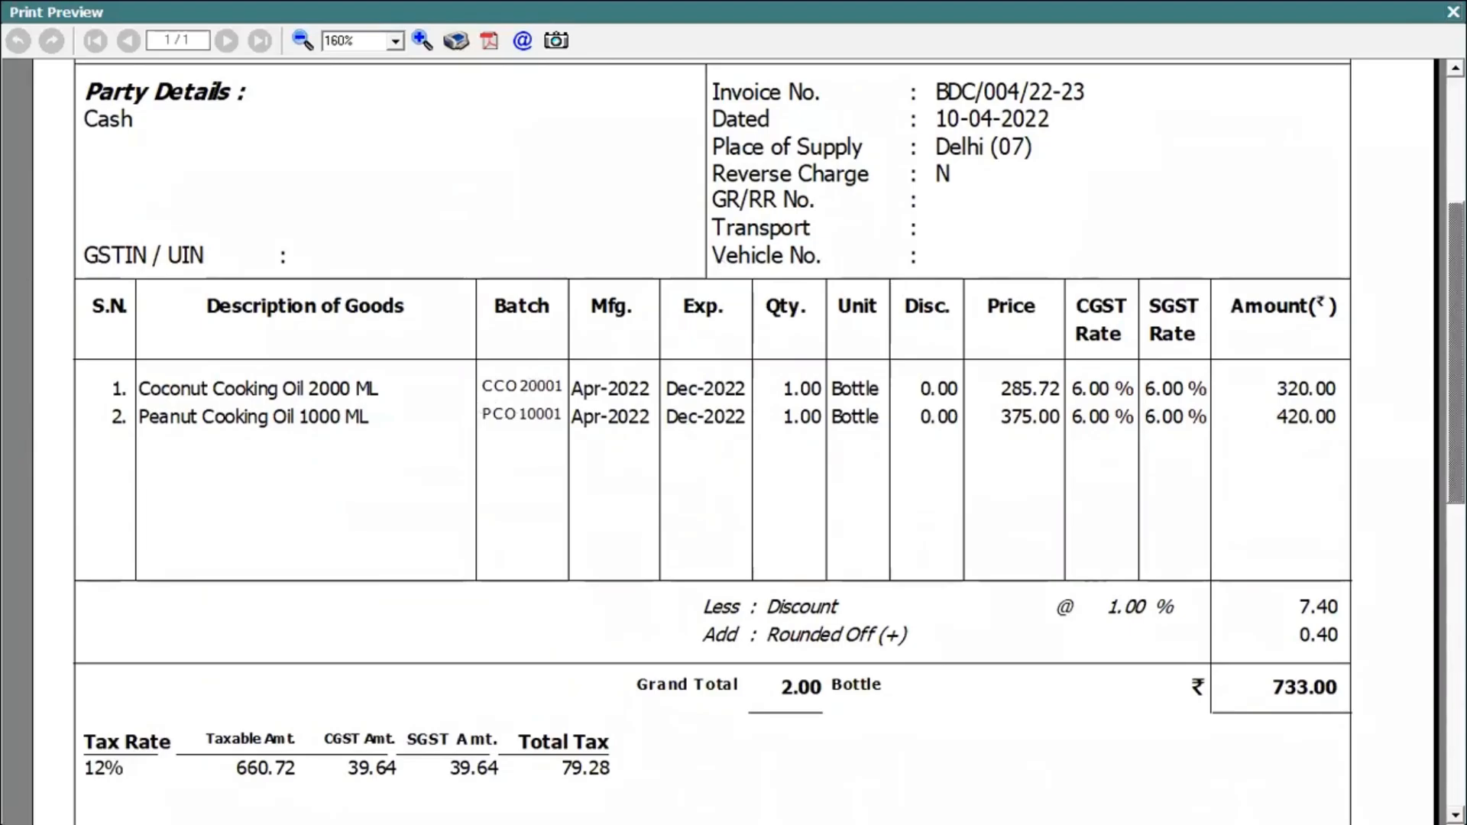
left_click(1453, 12)
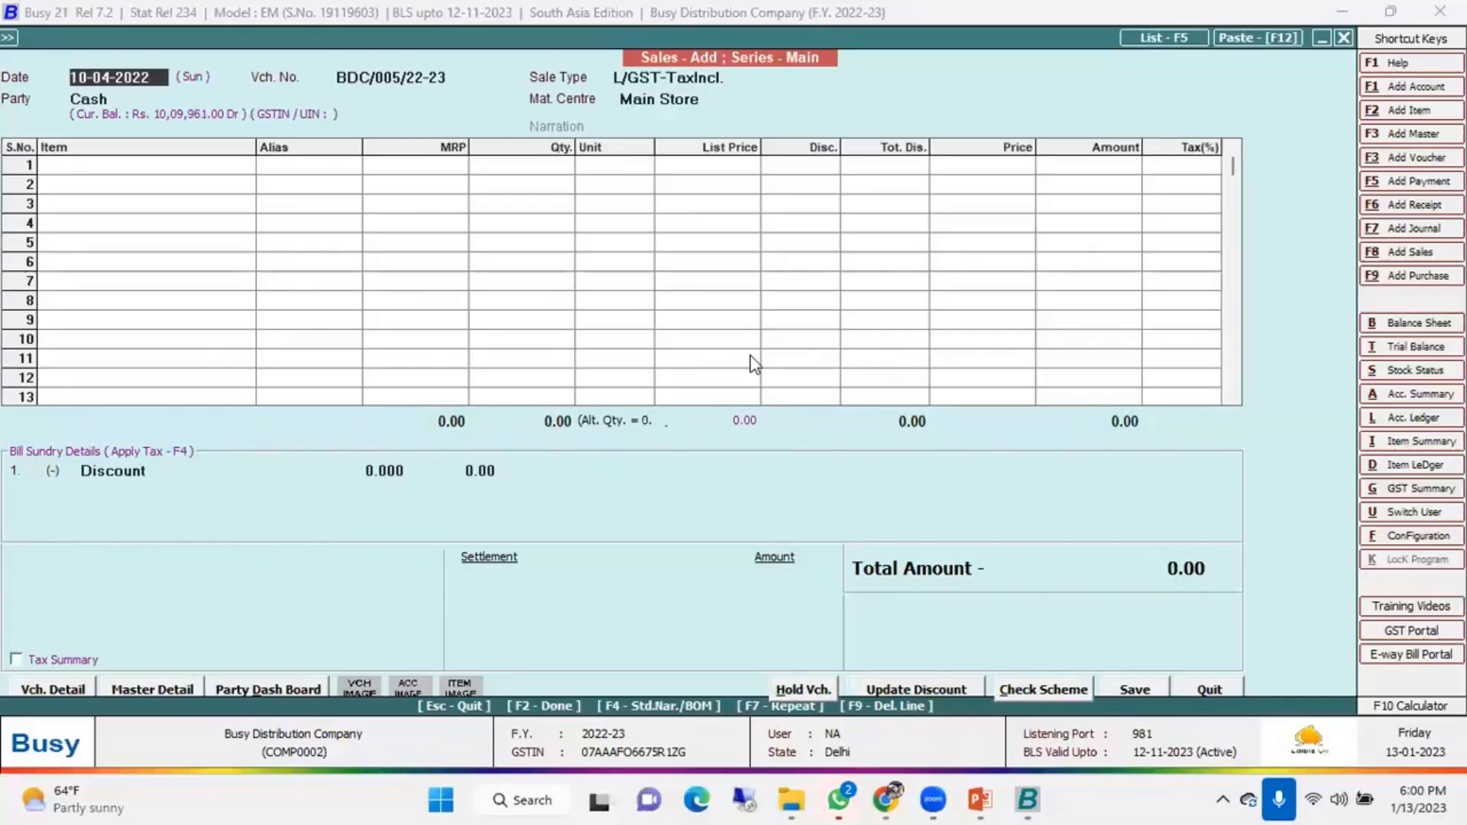
key("Escape")
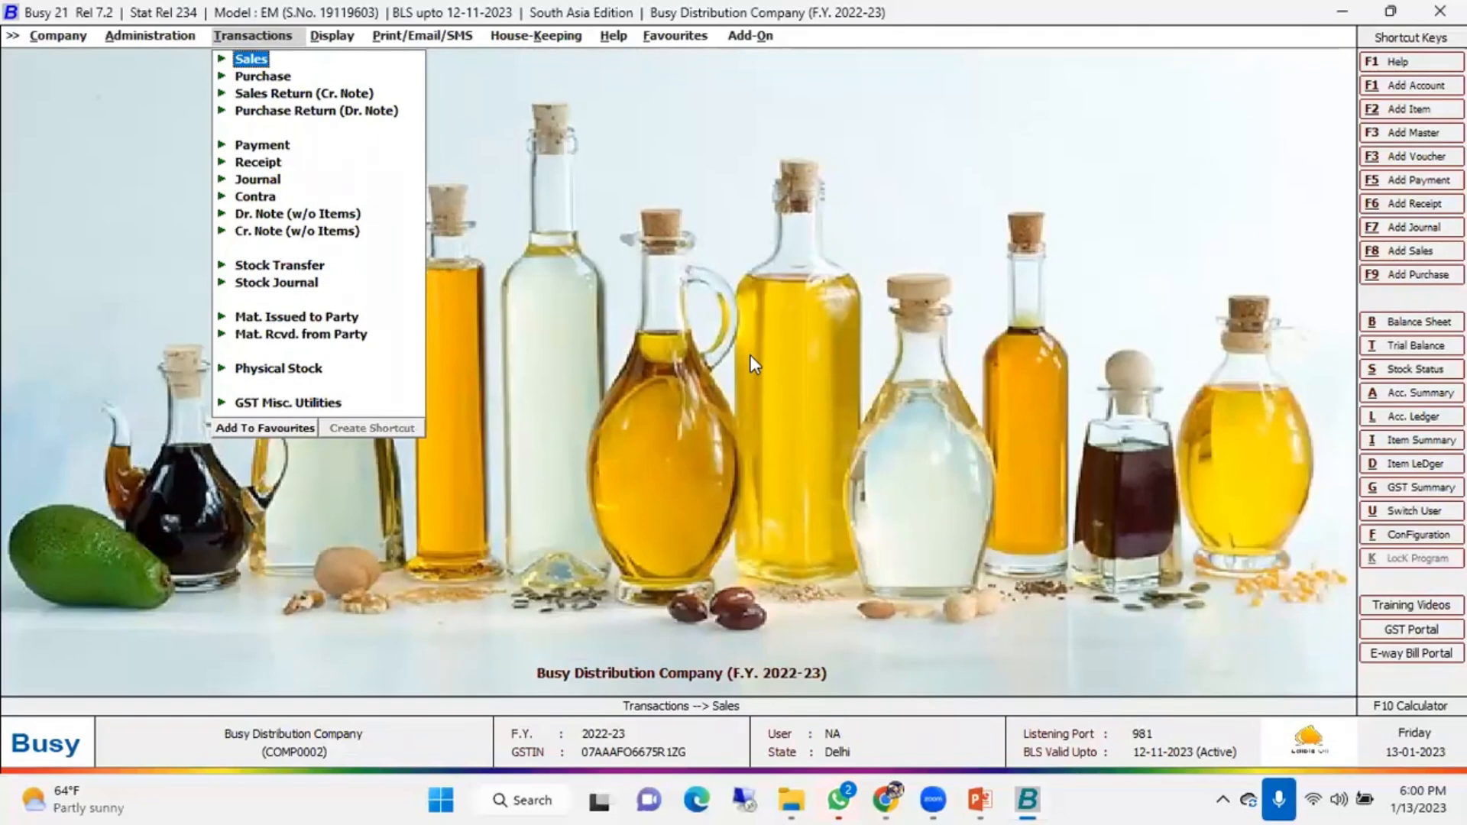
Open the Batch-wise report among the MIS profitability reports
key("Right")
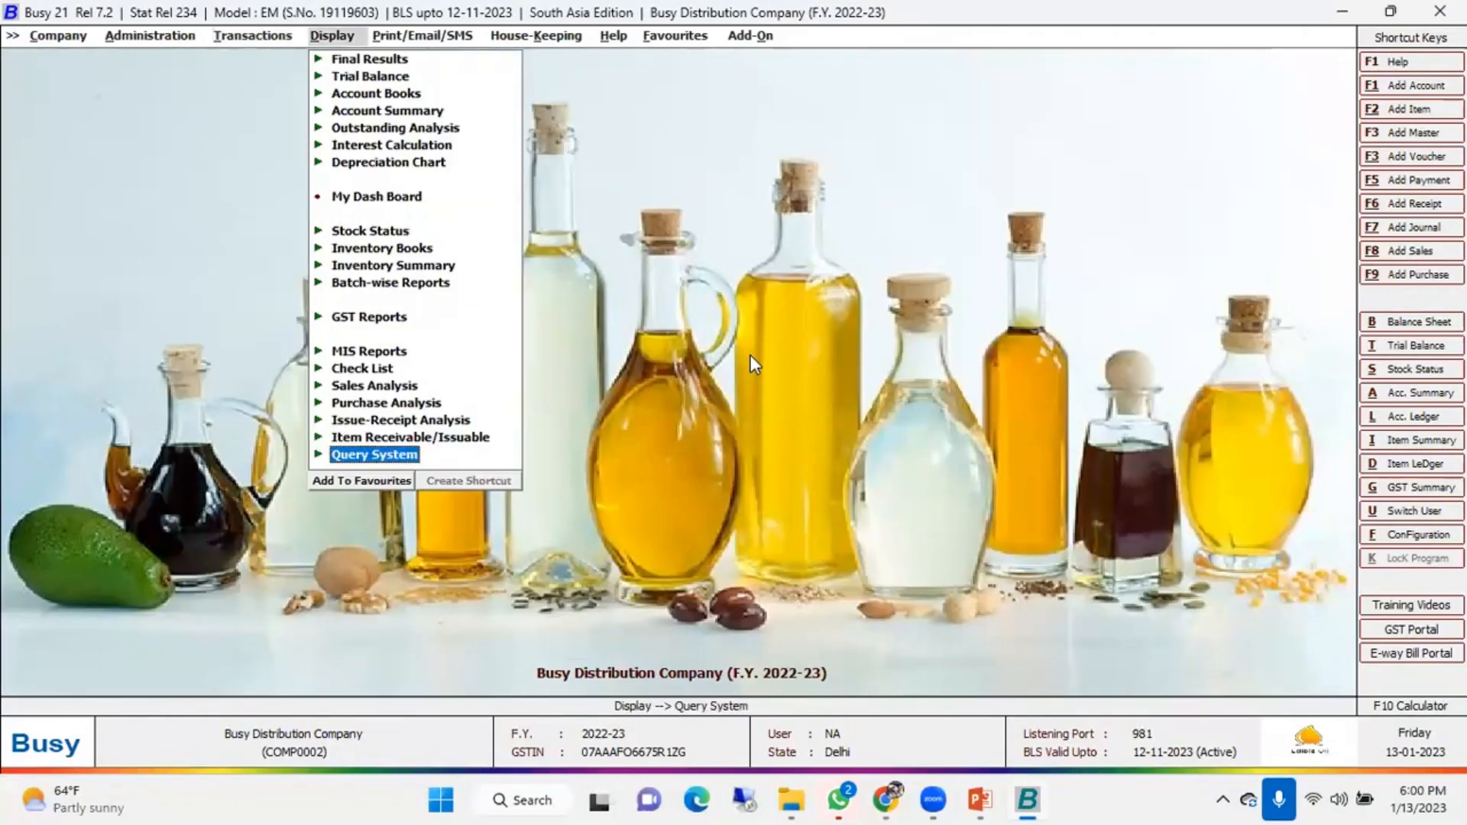
key("Up")
key("Up")
key("Up")
key("Up")
key("Up")
key("Up")
key("Return")
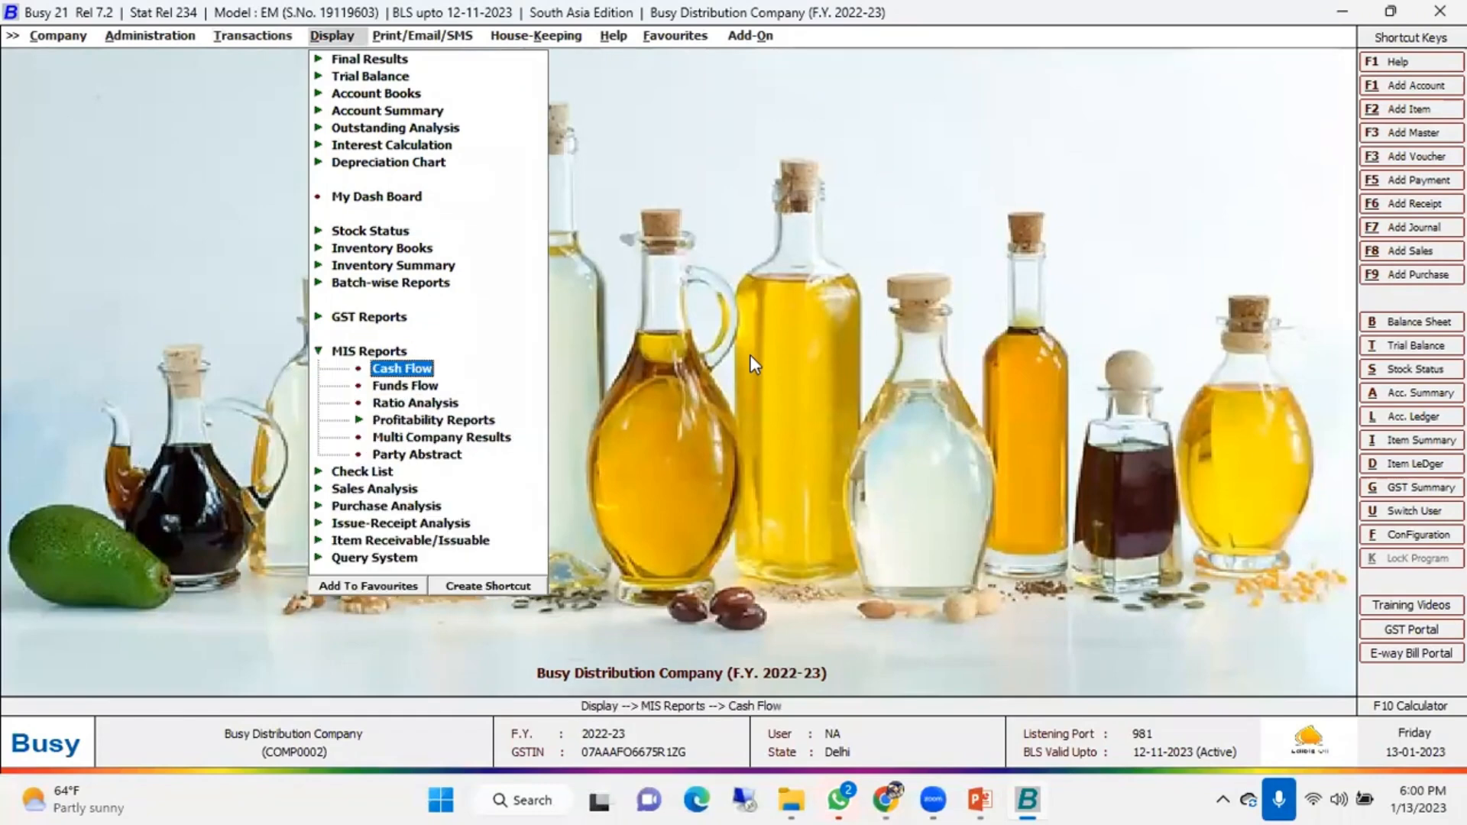
key("Down")
key("Down")
key("Down")
key("Down")
key("Up")
key("Return")
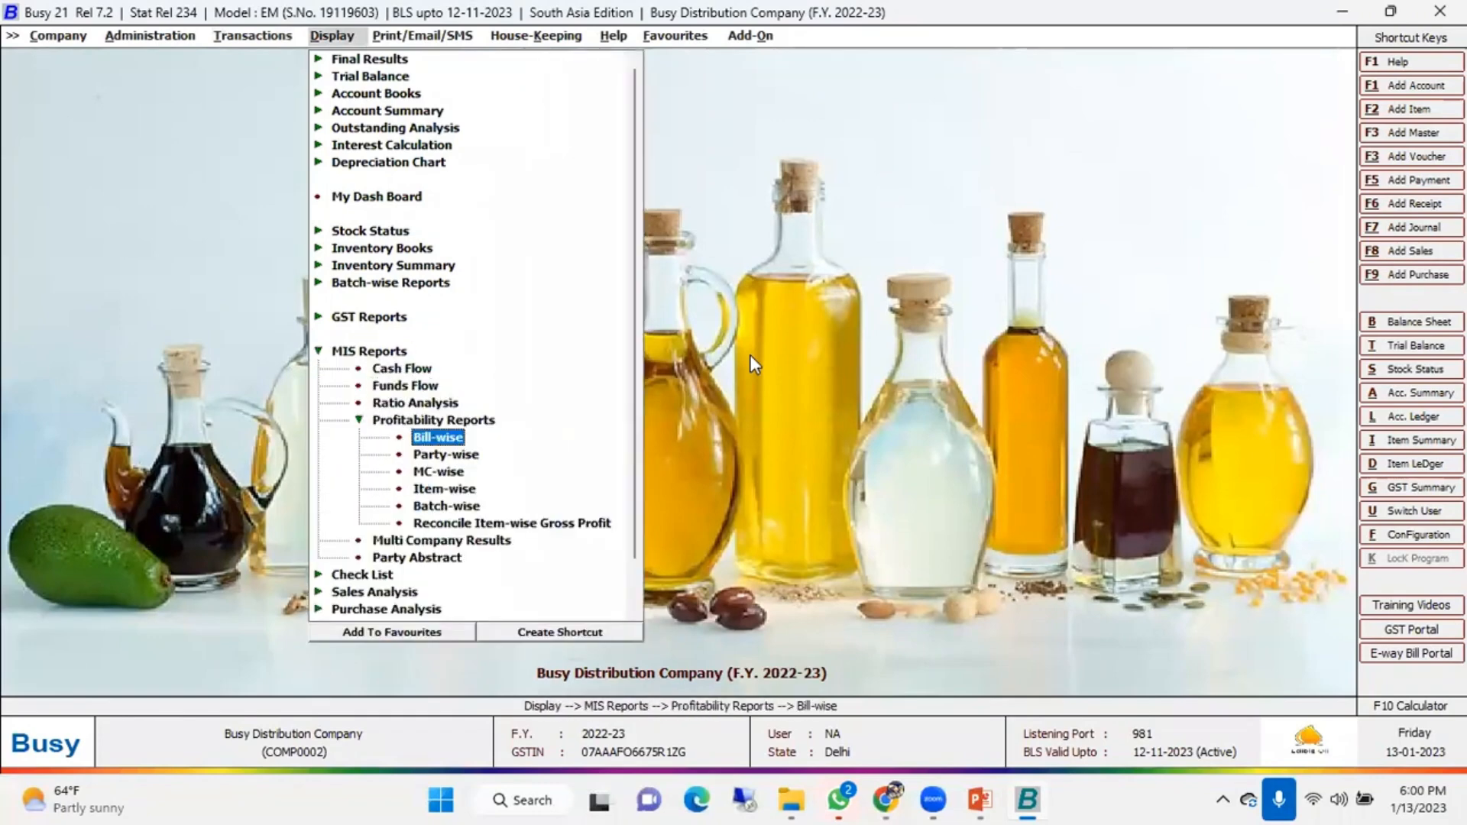
key("Down")
key("Down")
key("Down")
key("Down")
key("Return")
Generate the batch-wise profitability of all items in Main Store from 1-4-2022 to 10-4-2022, review it and close it
key("Down")
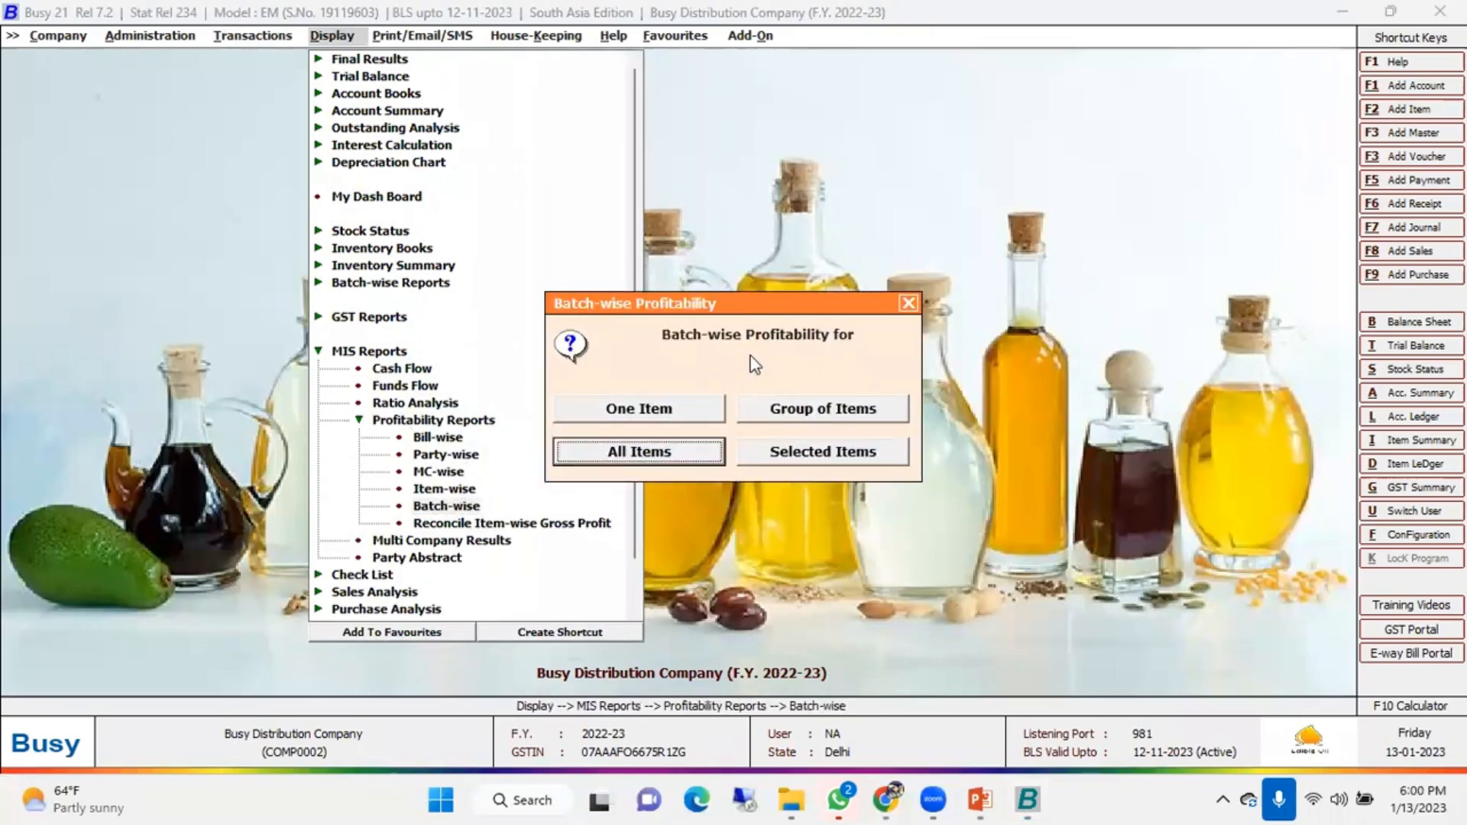
key("Return")
key("Return")
key("Return")
key("Return")
key("Return")
key("Return")
key("Return")
key("Return")
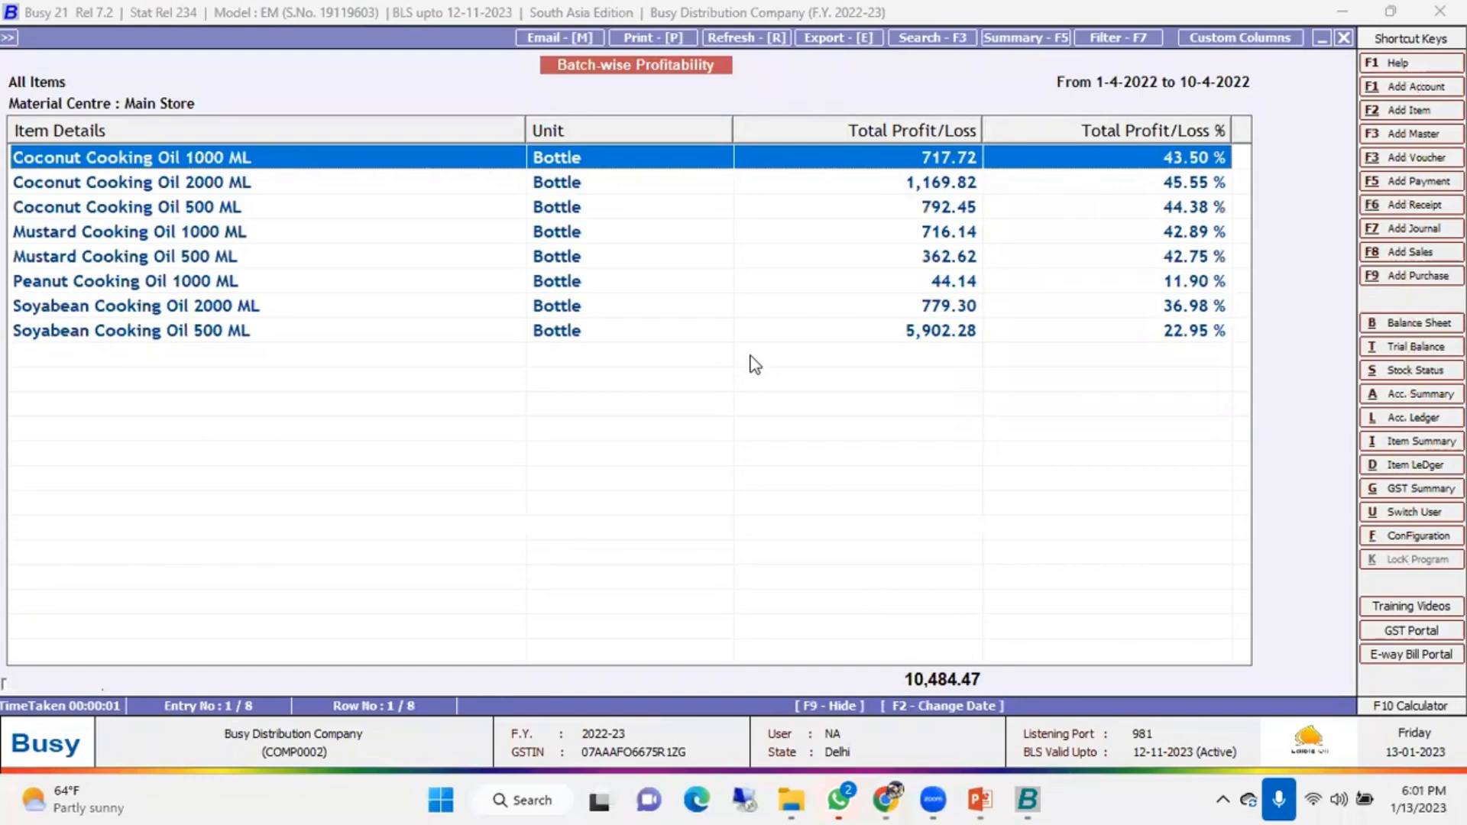
key("Escape")
key("Escape")
Generate the Item-wise Gross Profit report for all items from 01-04-2022 to 10-04-2022 without quantities, review it and close it
key("Up")
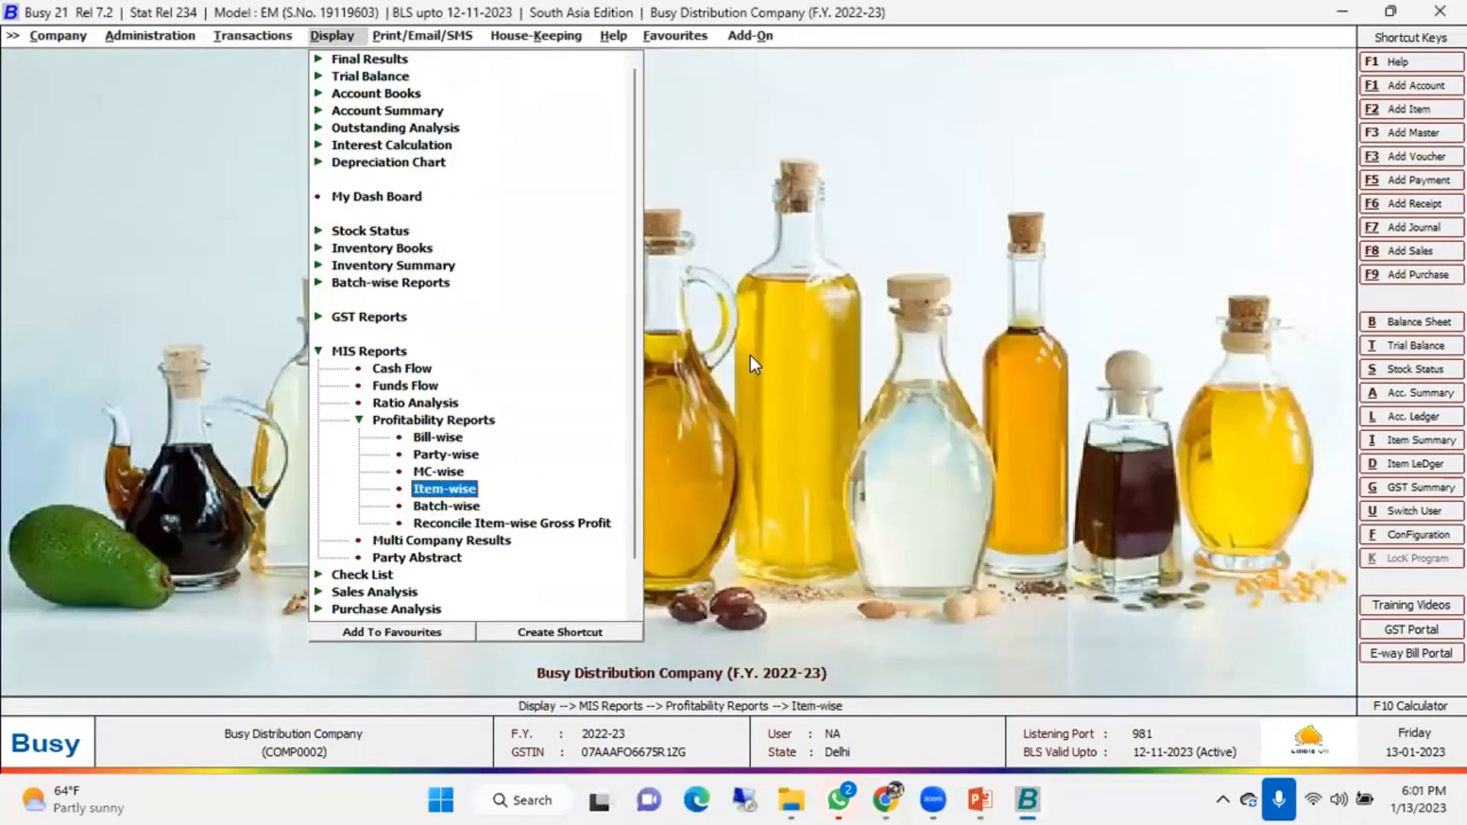
key("Return")
key("Return")
key("Return")
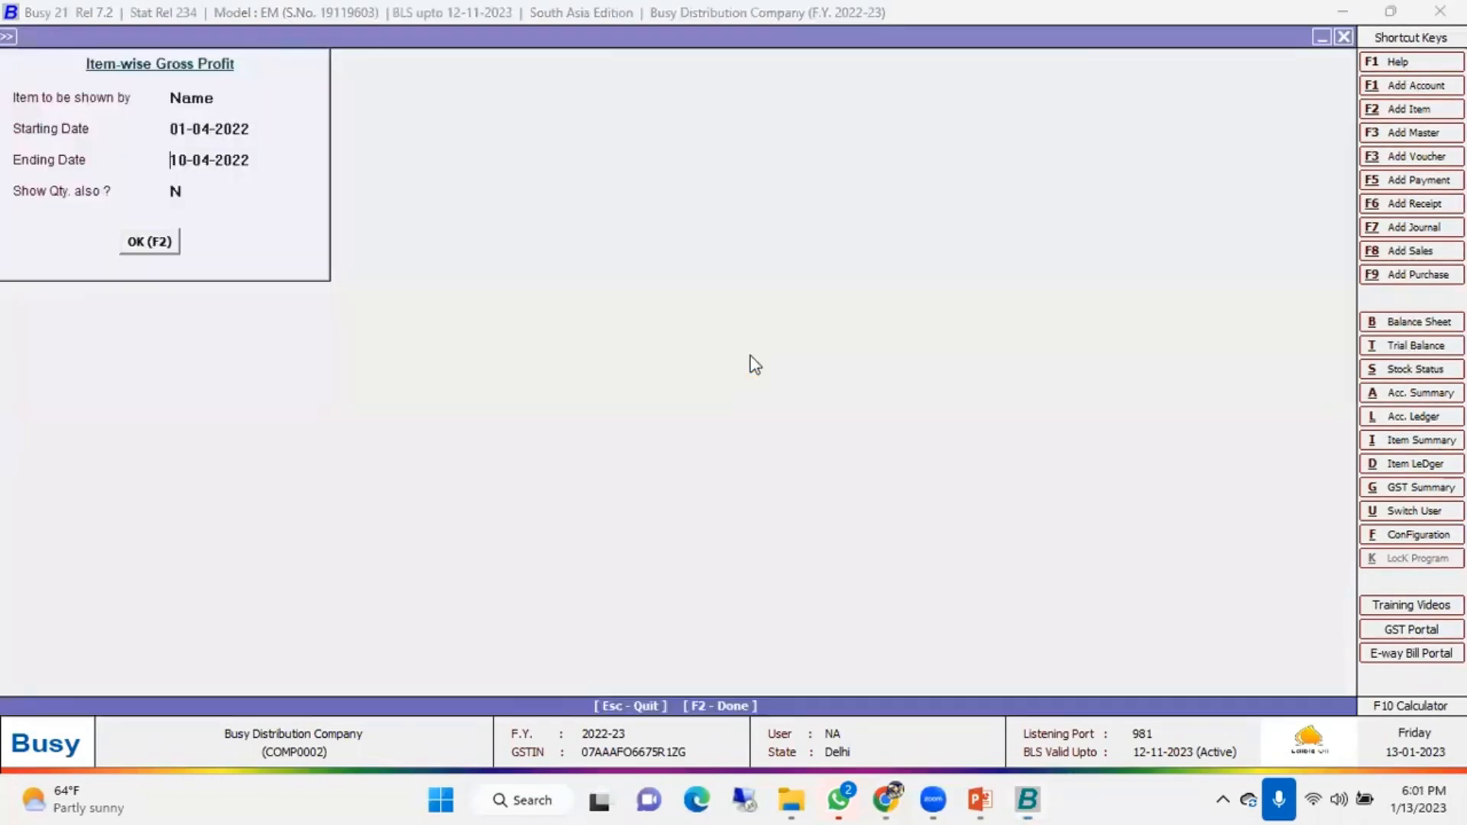
key("F2")
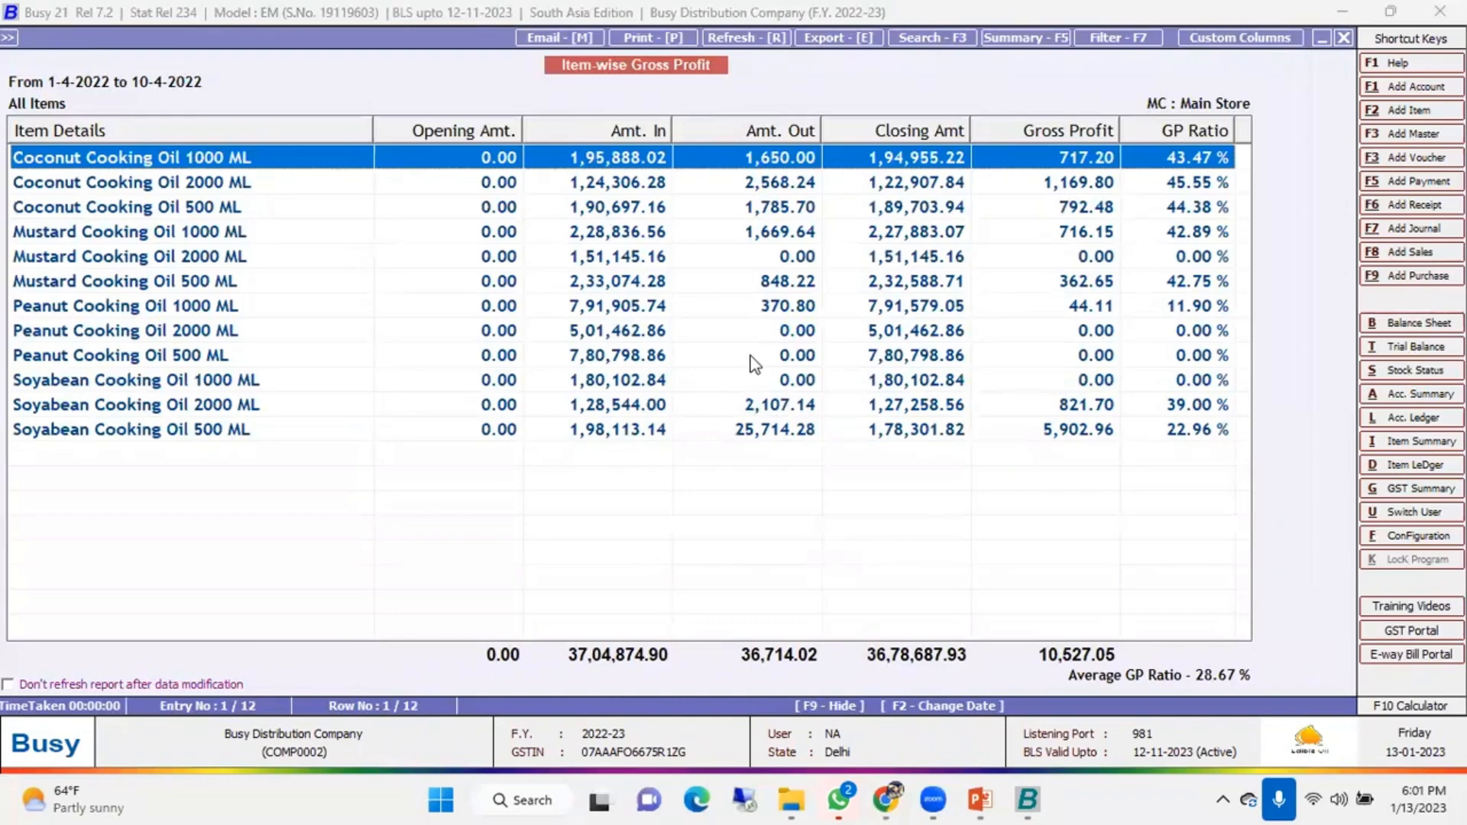
key("Escape")
key("Escape")
key("Escape")
key("Escape")
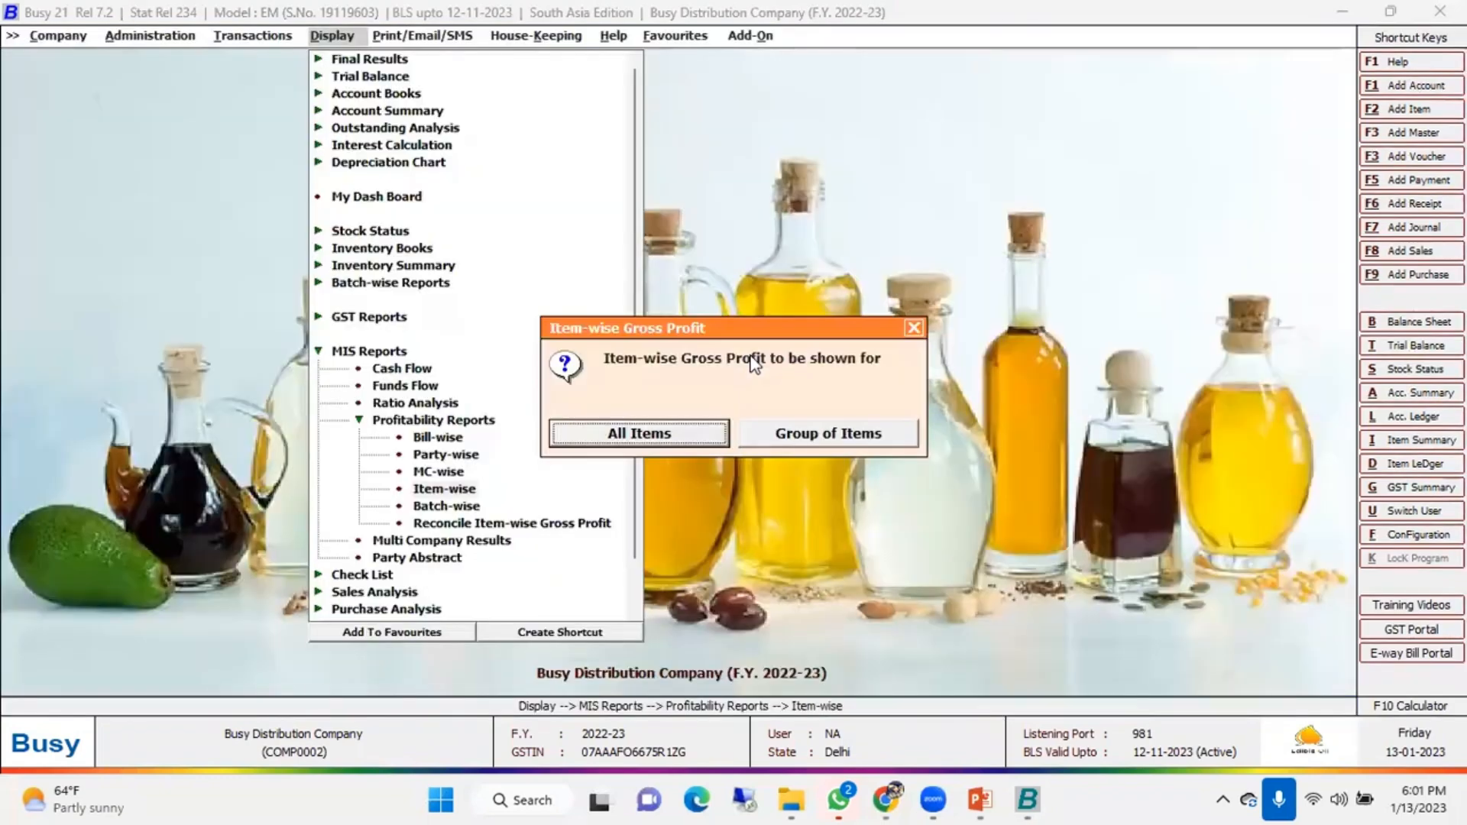
key("Escape")
key("Escape")
Open the Standard-Monthly item-wise sales analysis
key("Down")
key("Down")
key("Down")
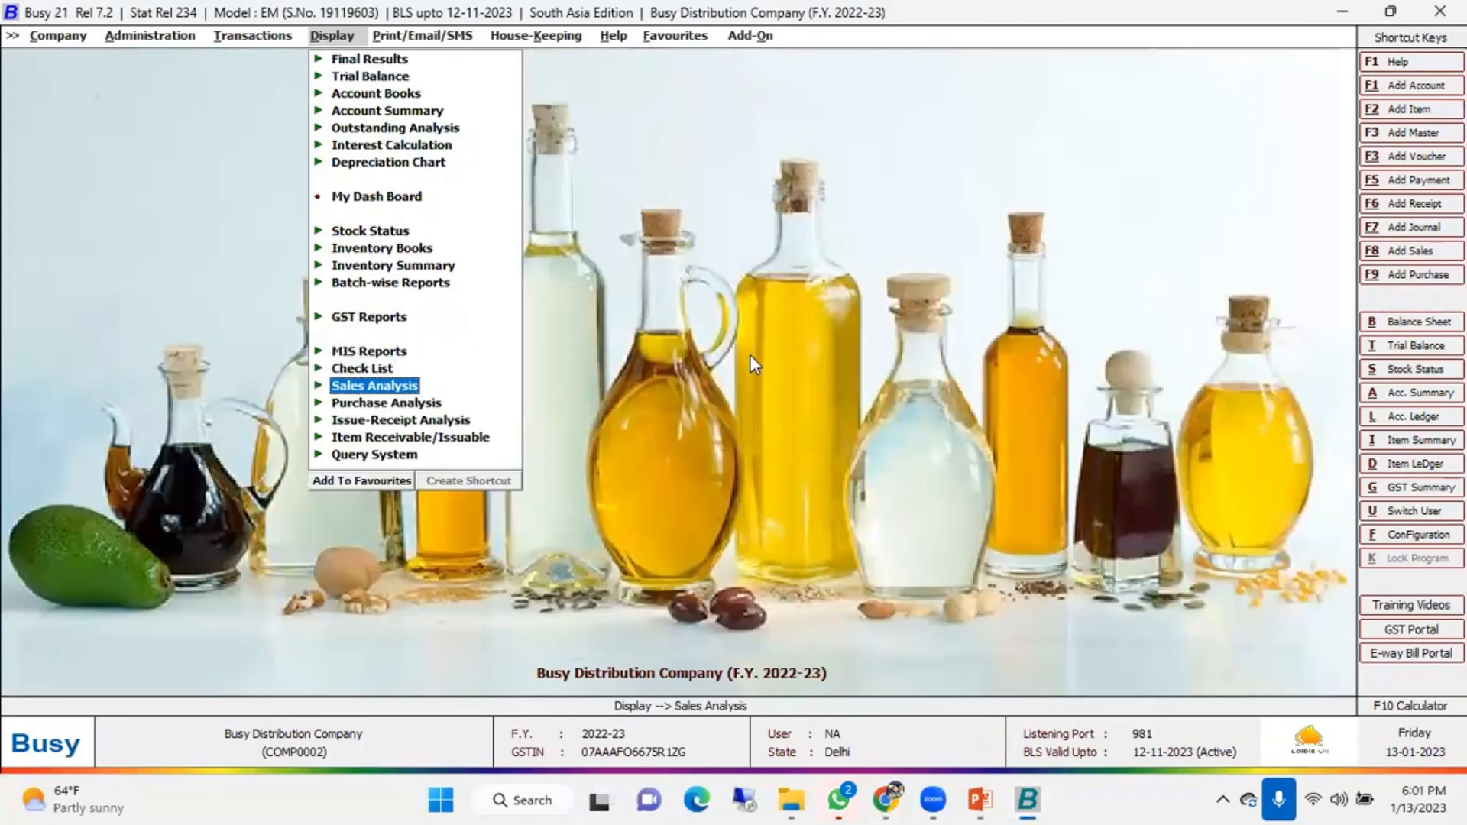
key("Up")
key("Return")
key("Return")
key("Down")
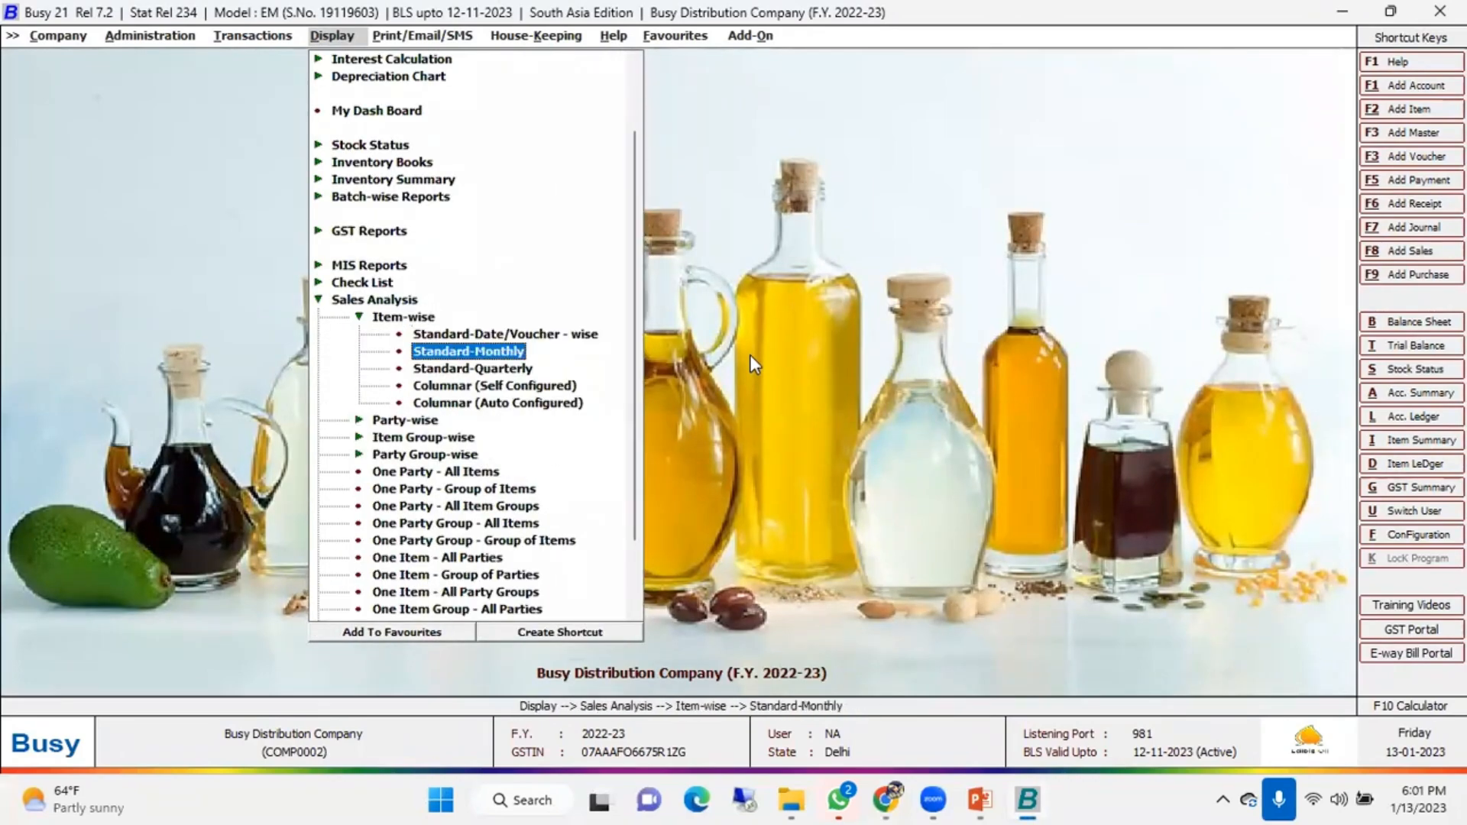
key("Return")
Generate the monthly sales analysis for all items and all accounts, shown by name in the main unit without an MC filter
key("Return")
key("Return")
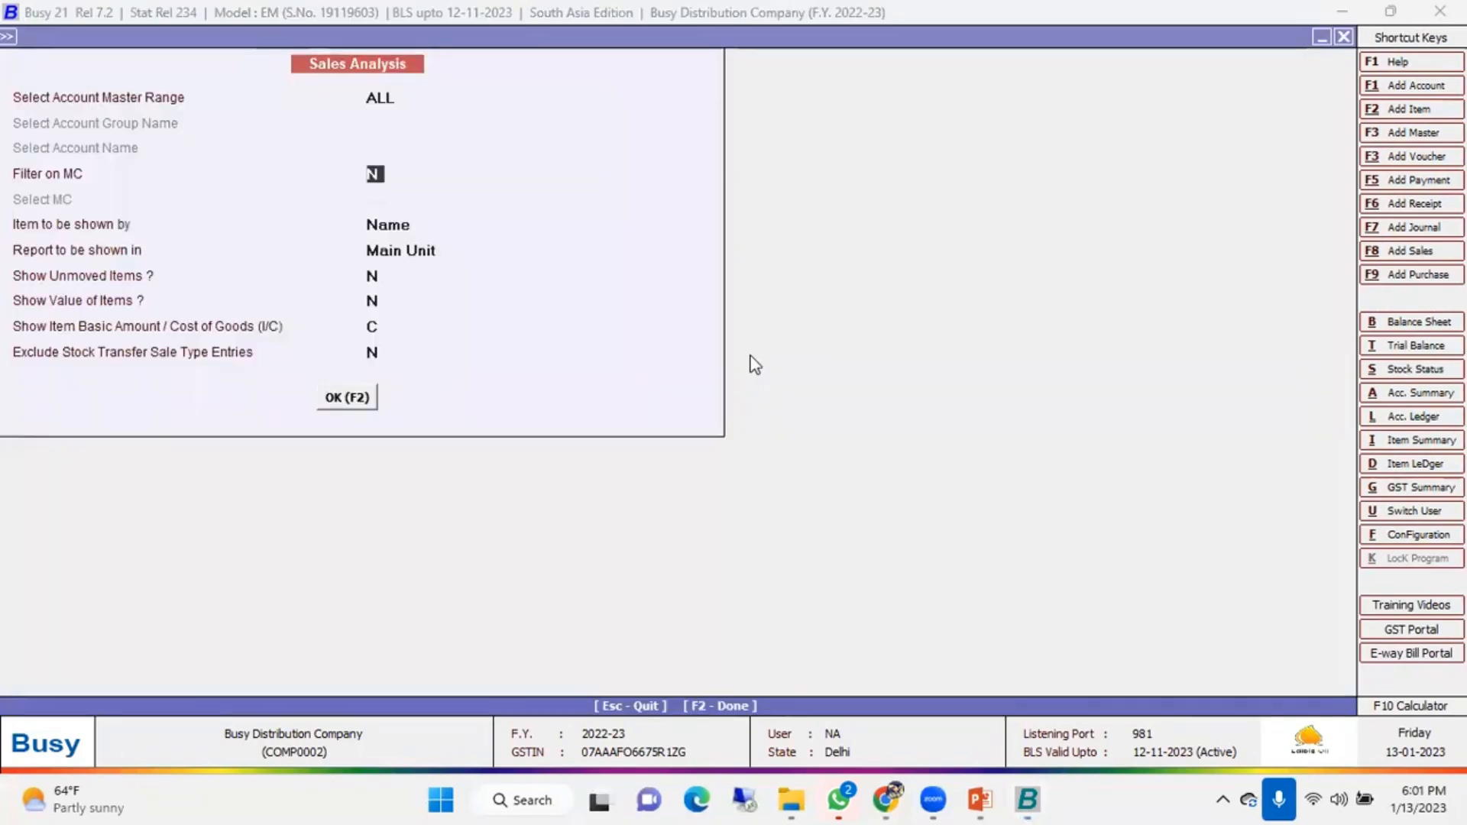
key("Return")
key("Return")
key("Return")
key("Return")
key("Return")
key("Return")
key("Return")
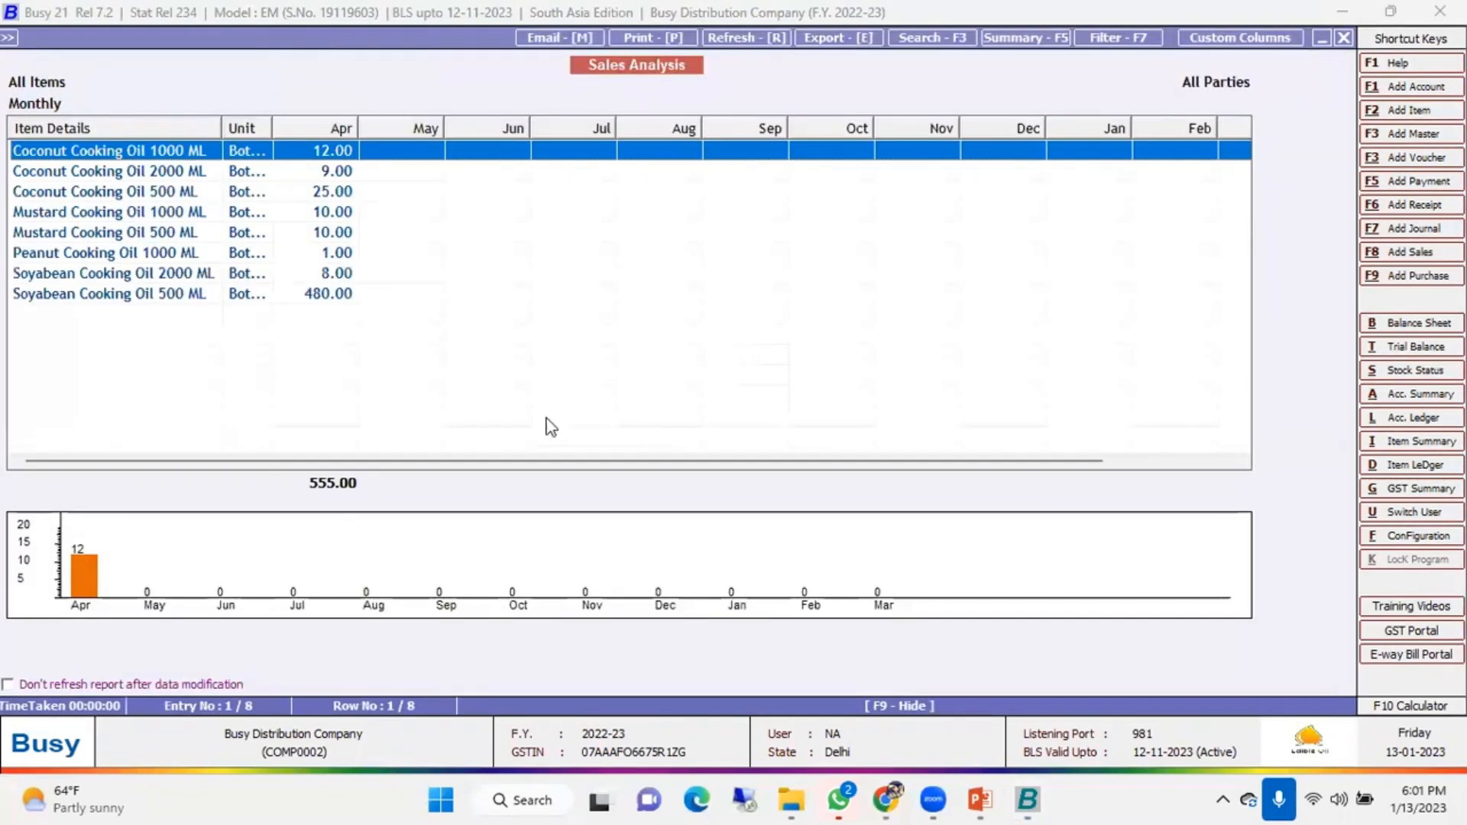
View the enlarged monthly sales charts for Coconut Cooking Oil 1000 ML and close the monthly analysis
double_click(406, 534)
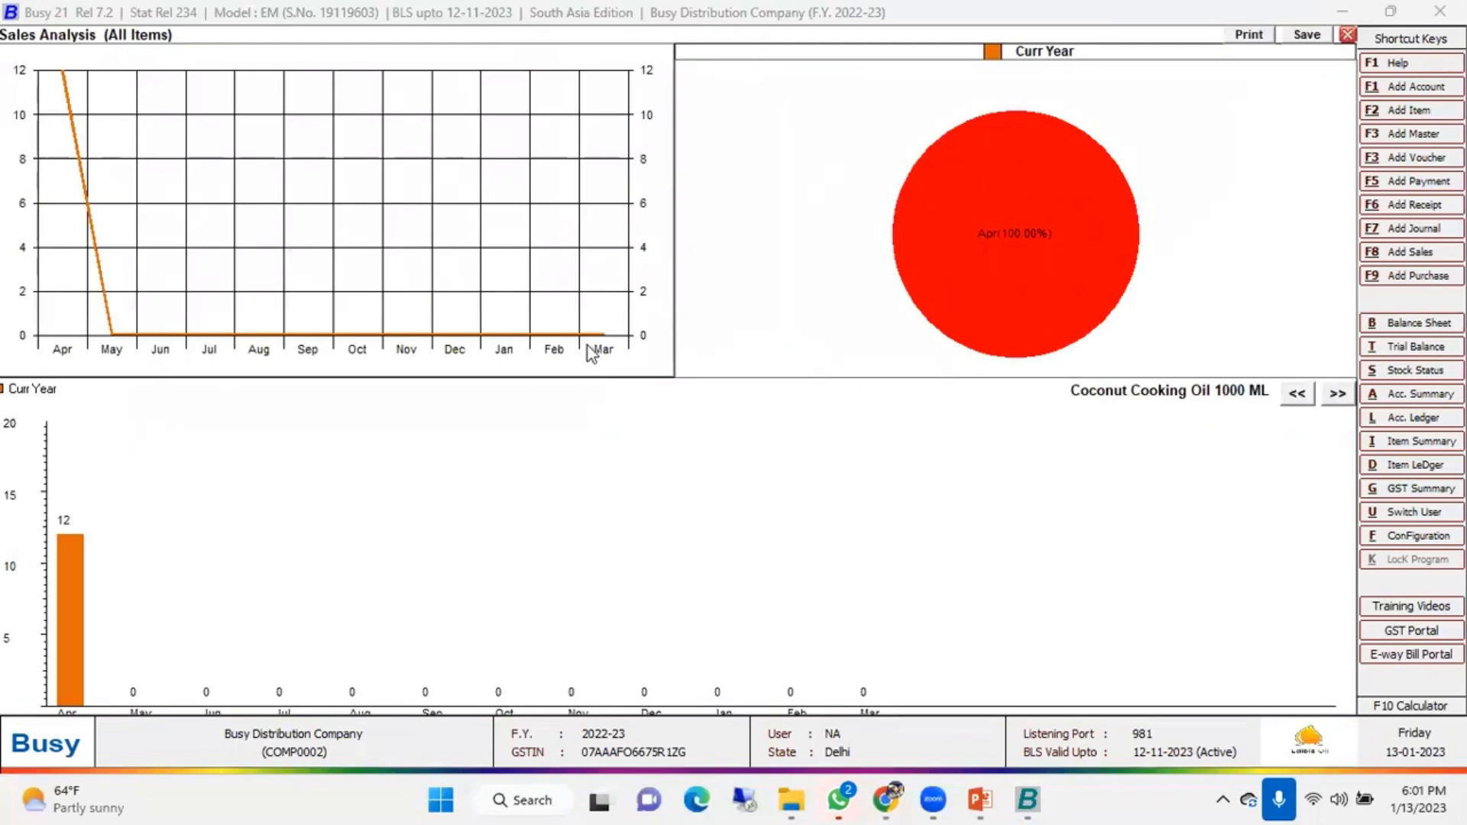
key("Escape")
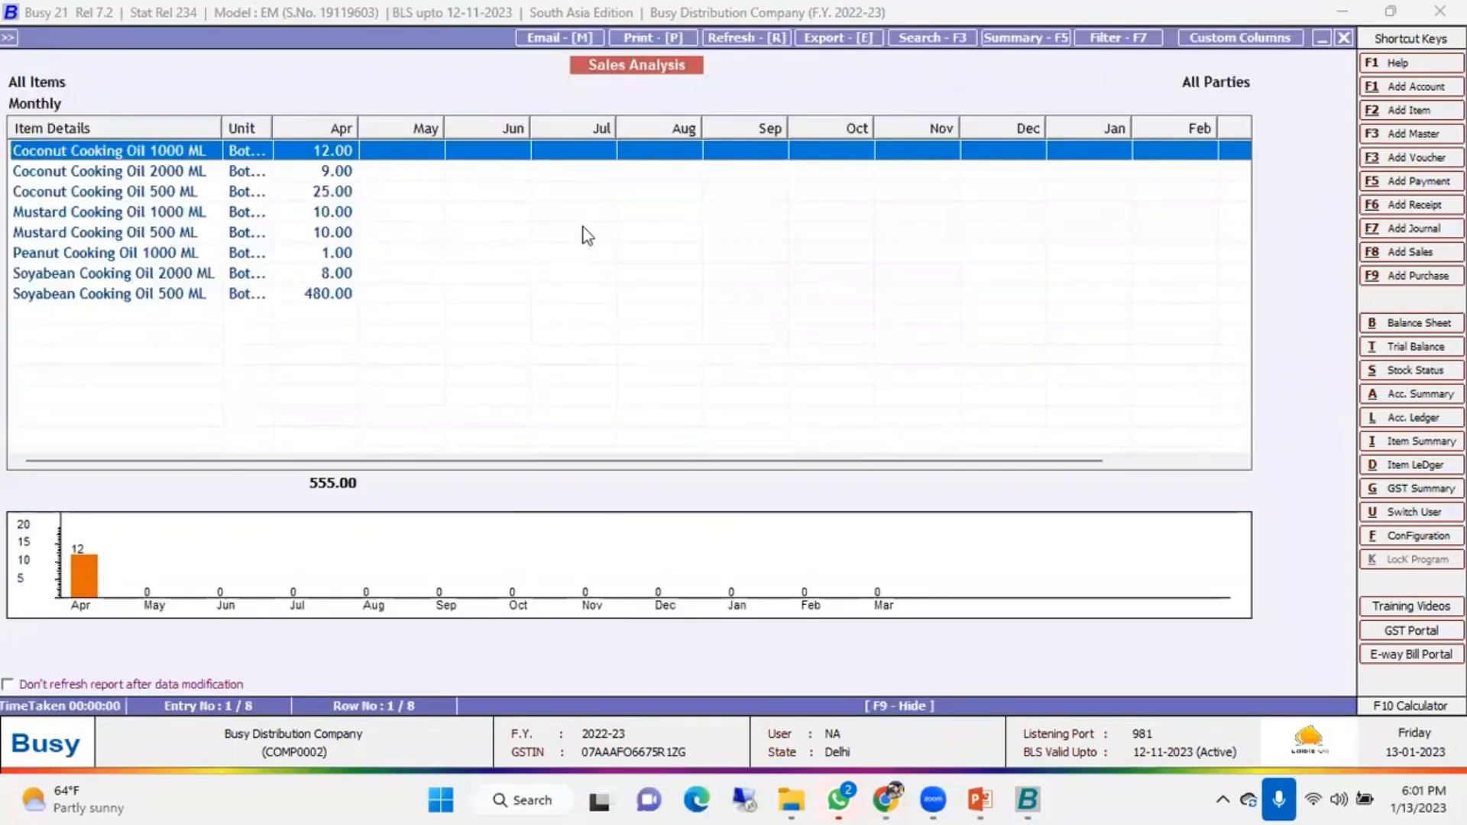
key("Escape")
key("Escape")
key("Escape")
key("Escape")
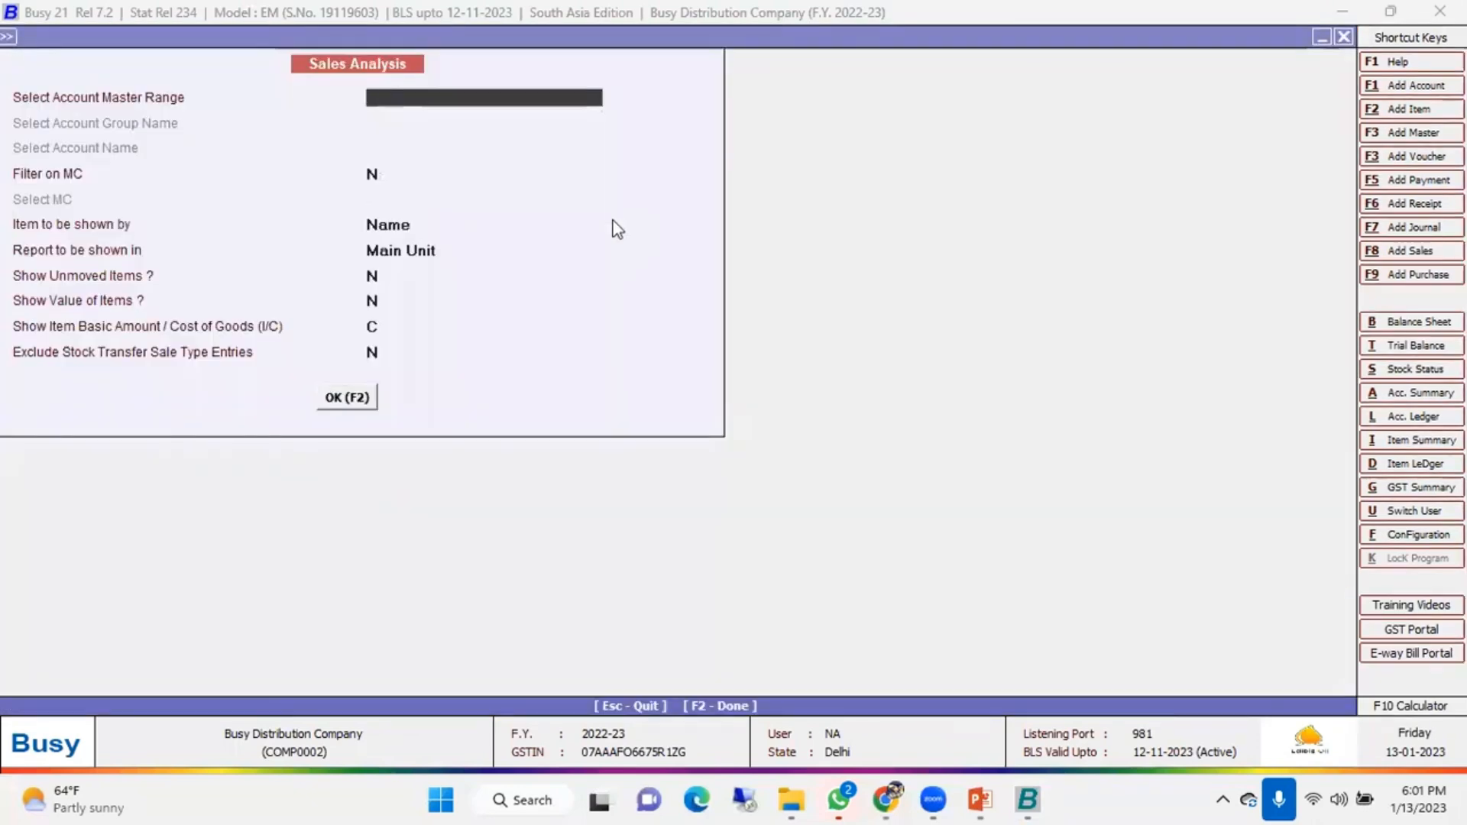
Run the Standard-Quarterly item-wise sales analysis in the main unit without an MC filter, and leave the sales analysis reports
key("Return")
key("Return")
key("Return")
key("Return")
key("Return")
key("Return")
key("Return")
key("Return")
key("Return")
key("Return")
key("Return")
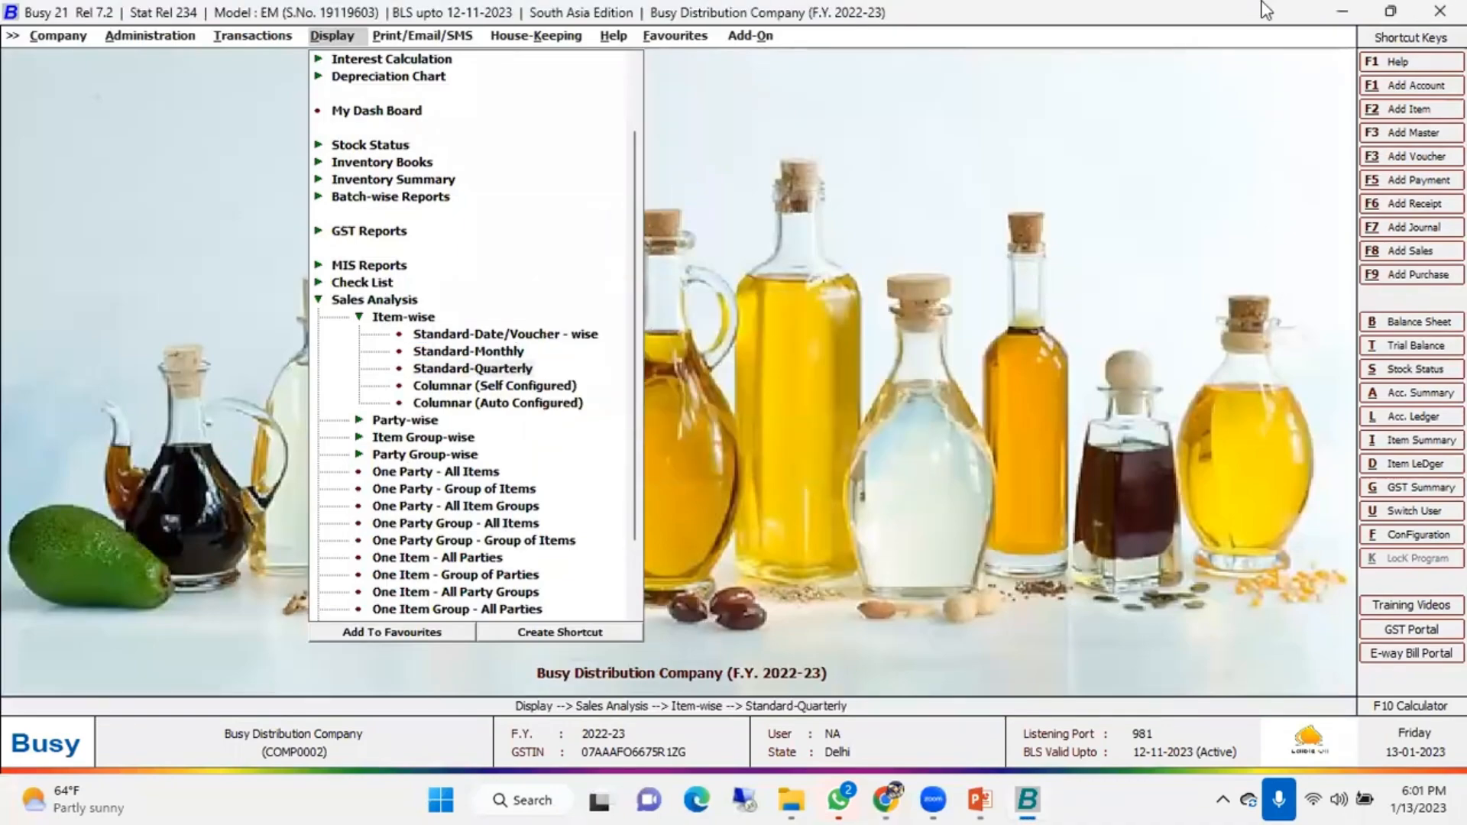
key("Escape")
key("Escape")
key("Escape")
key("Escape")
key("Escape")
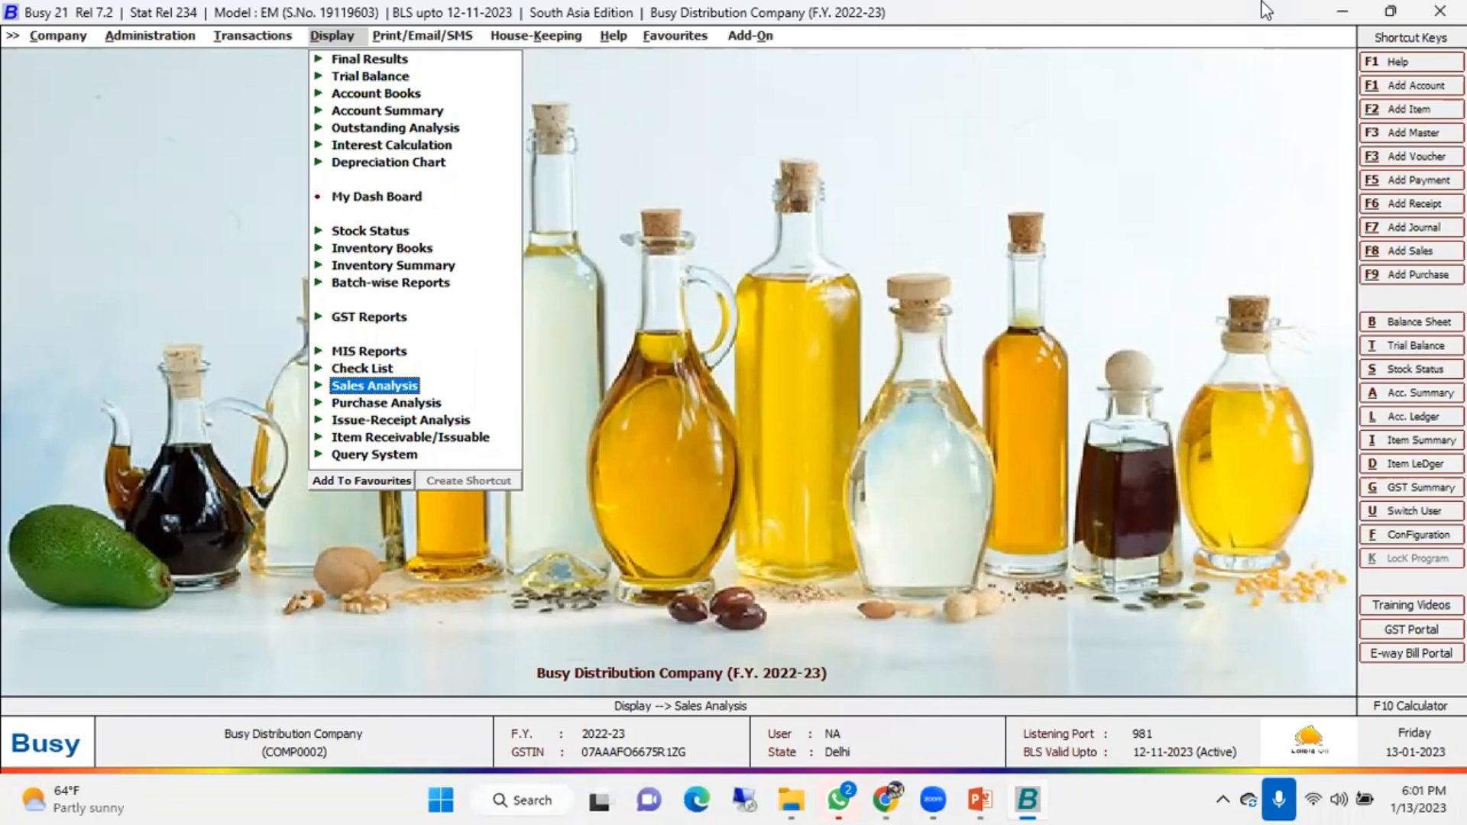
Close Busy Distribution Company
key("Left")
key("Left")
key("Left")
key("Return")
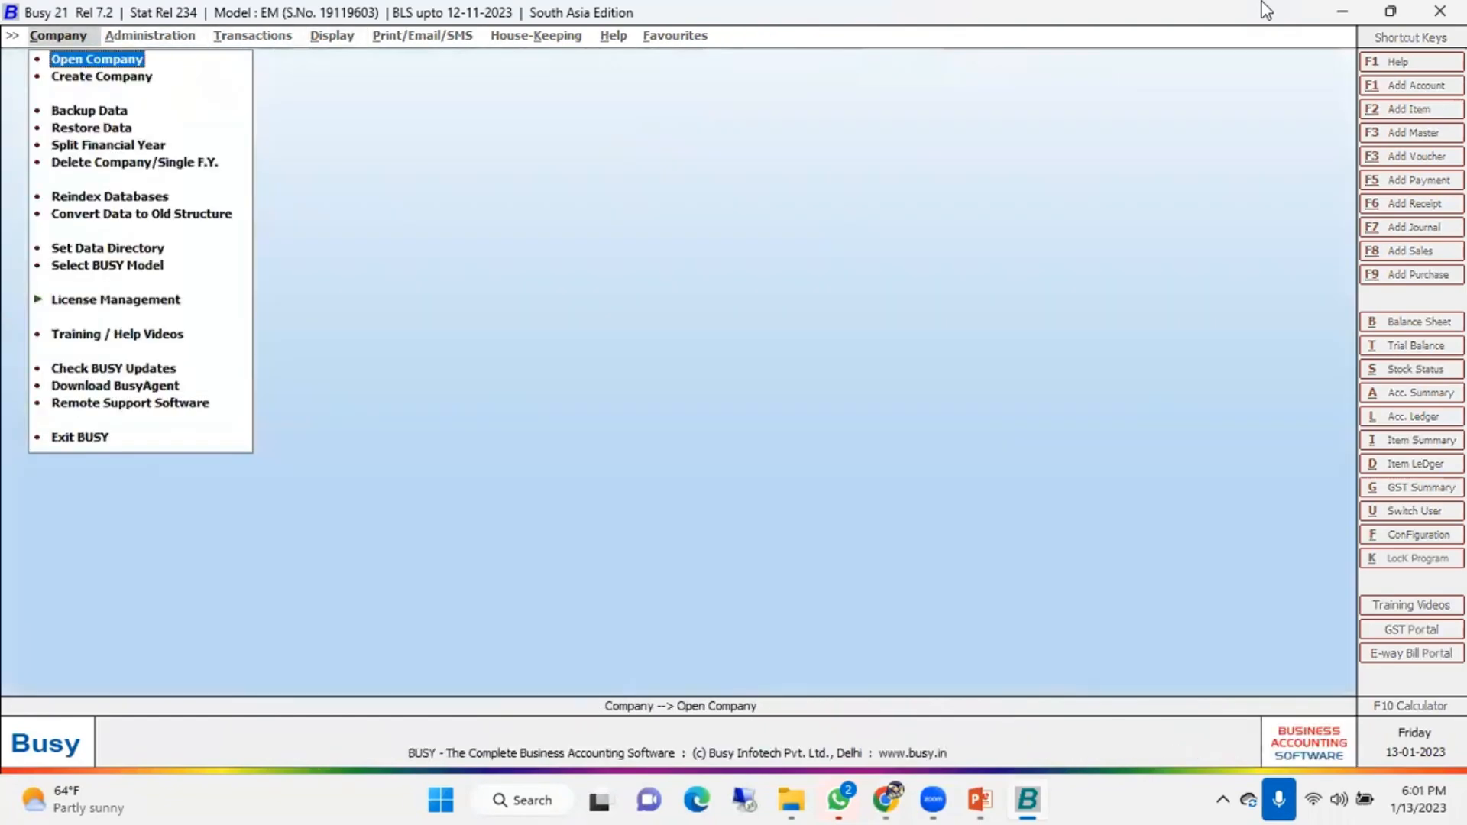